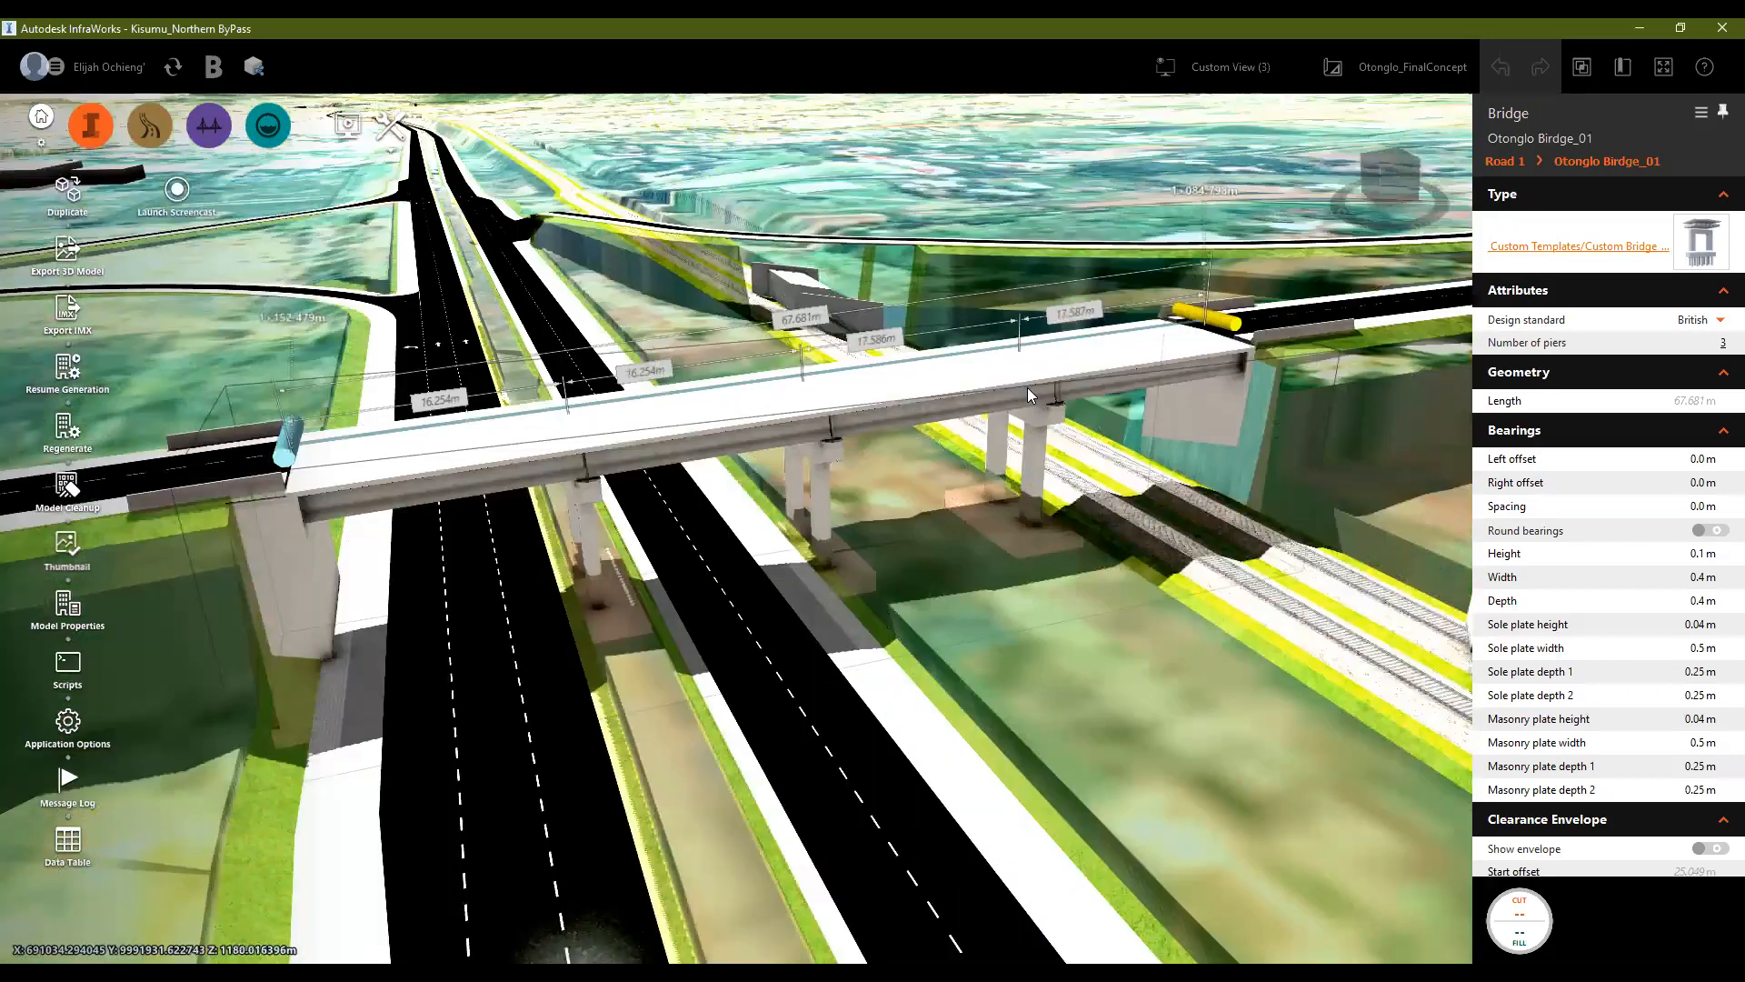
Step: Examine the Otonglo bridge's deck, girders, piers and abutments from several angles, and clear its selection
scroll(1027, 387, up, 2)
scroll(1030, 392, down, 2)
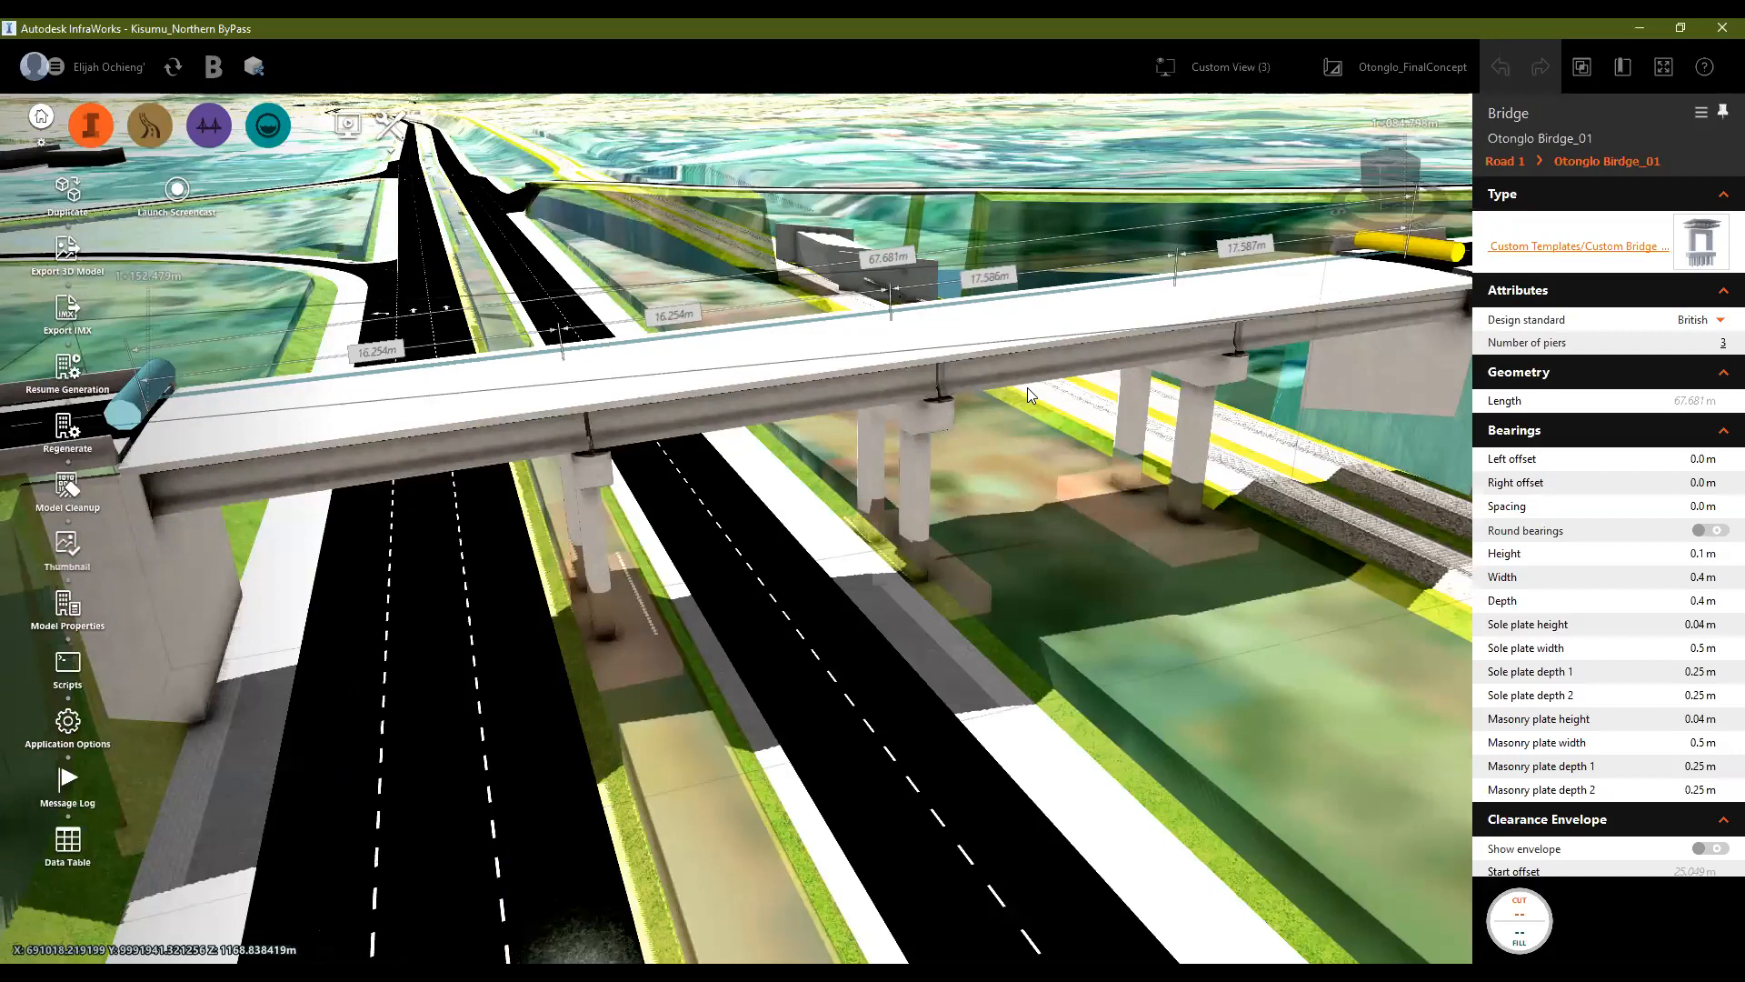
drag(1004, 586, 976, 558)
scroll(635, 475, down, 2)
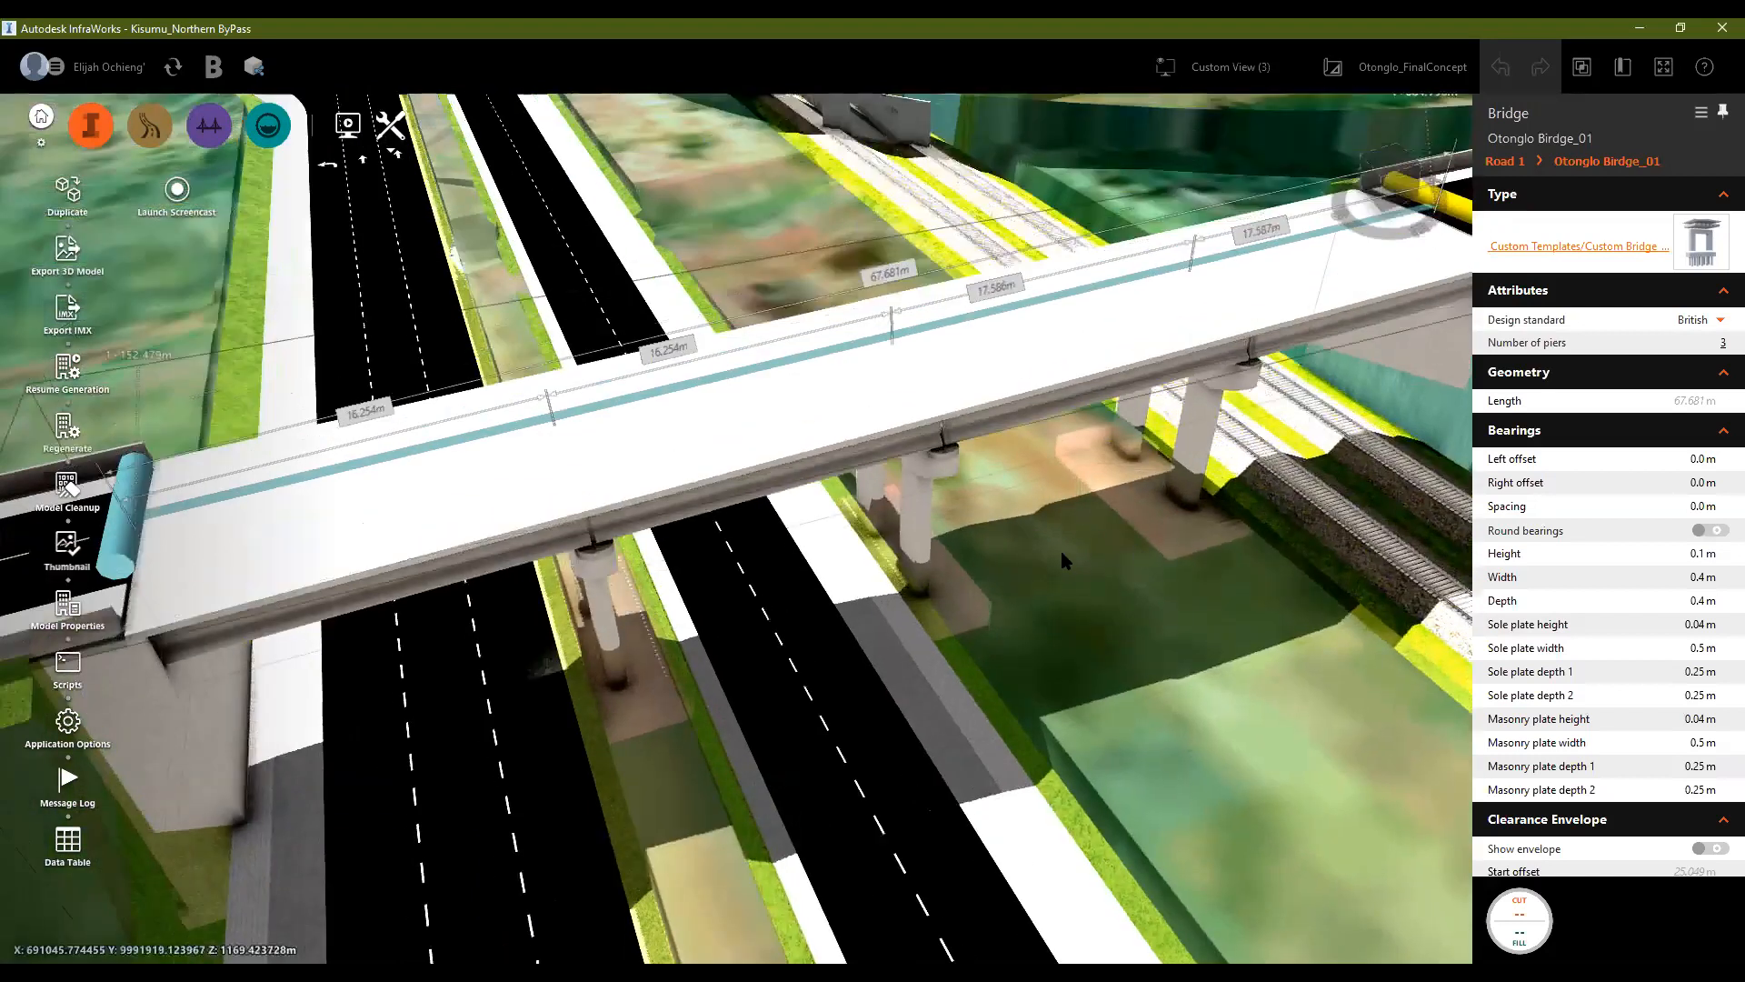
scroll(1060, 547, down, 5)
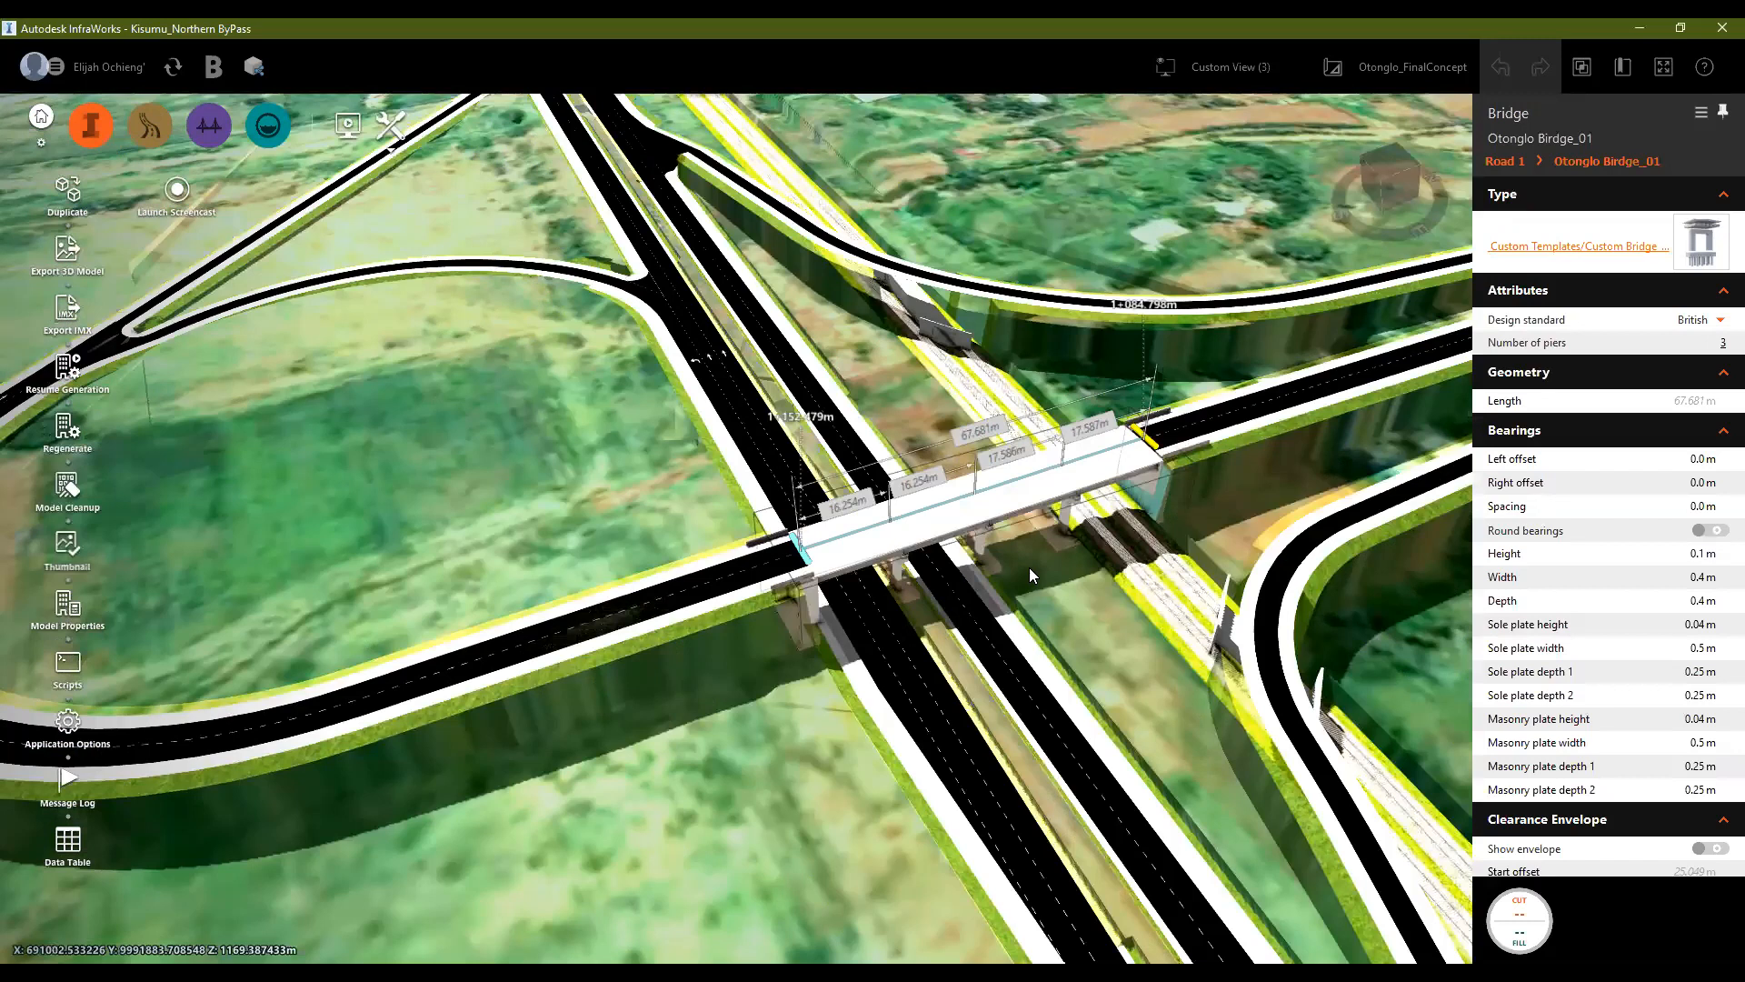
key(Escape)
scroll(1118, 560, up, 5)
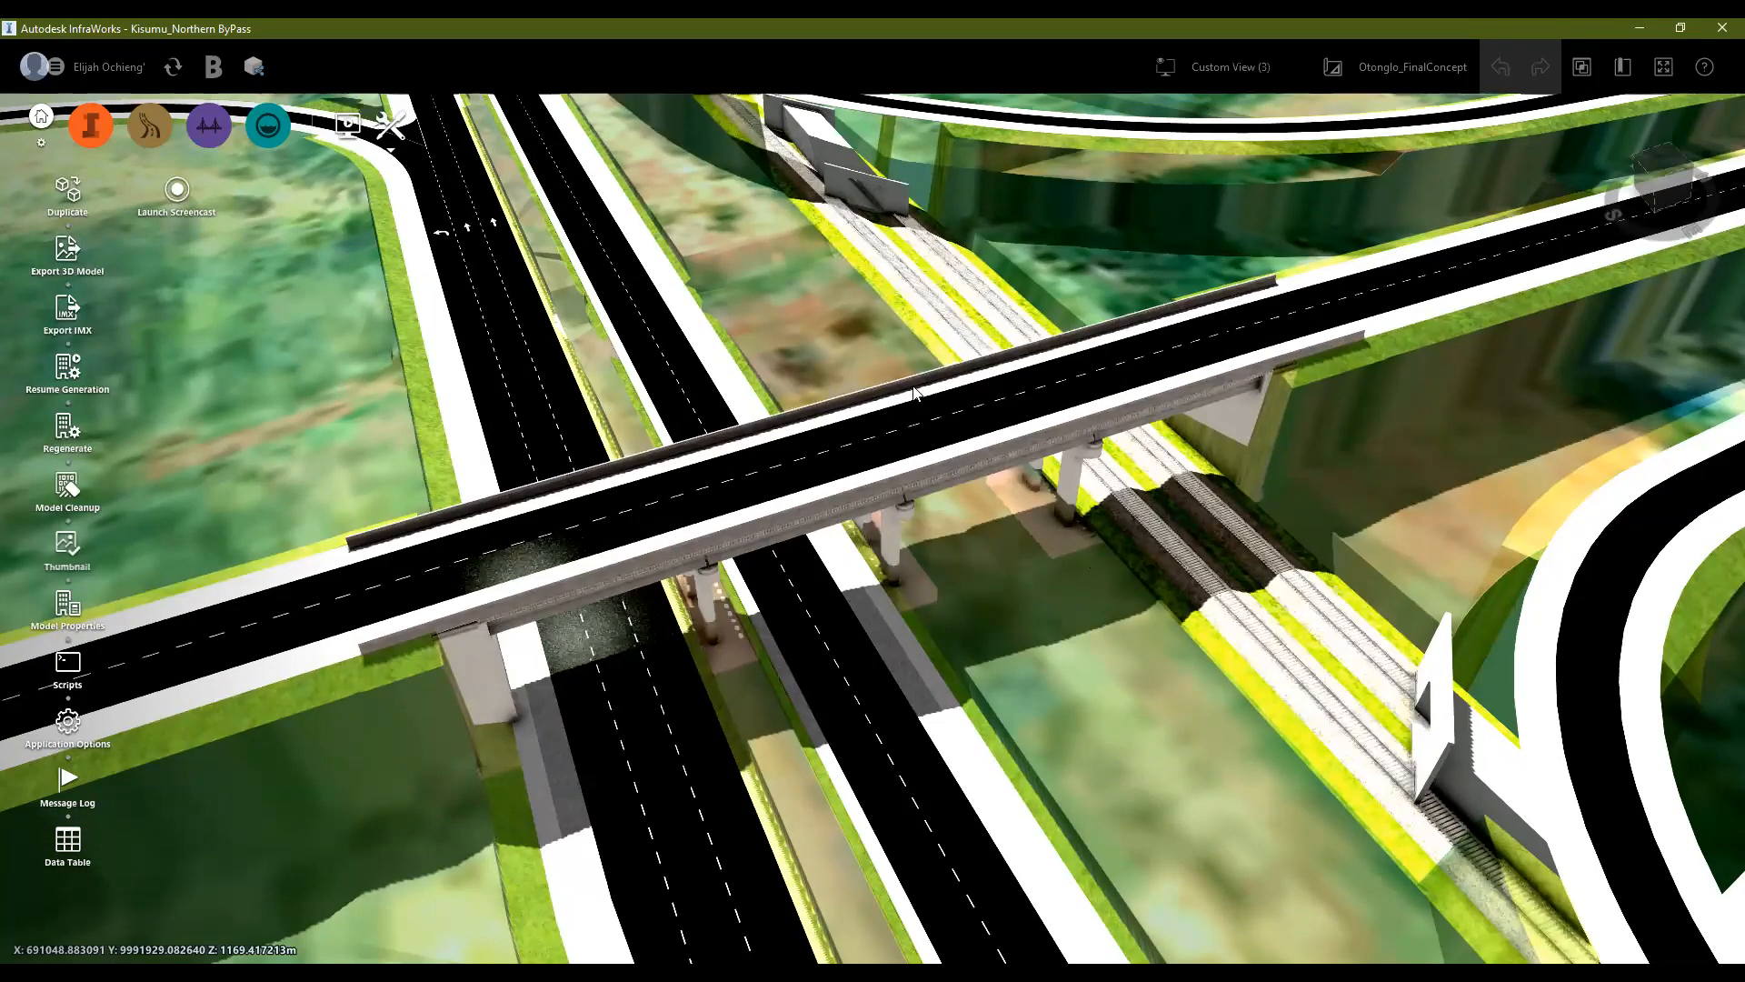
scroll(914, 391, up, 3)
scroll(914, 389, up, 2)
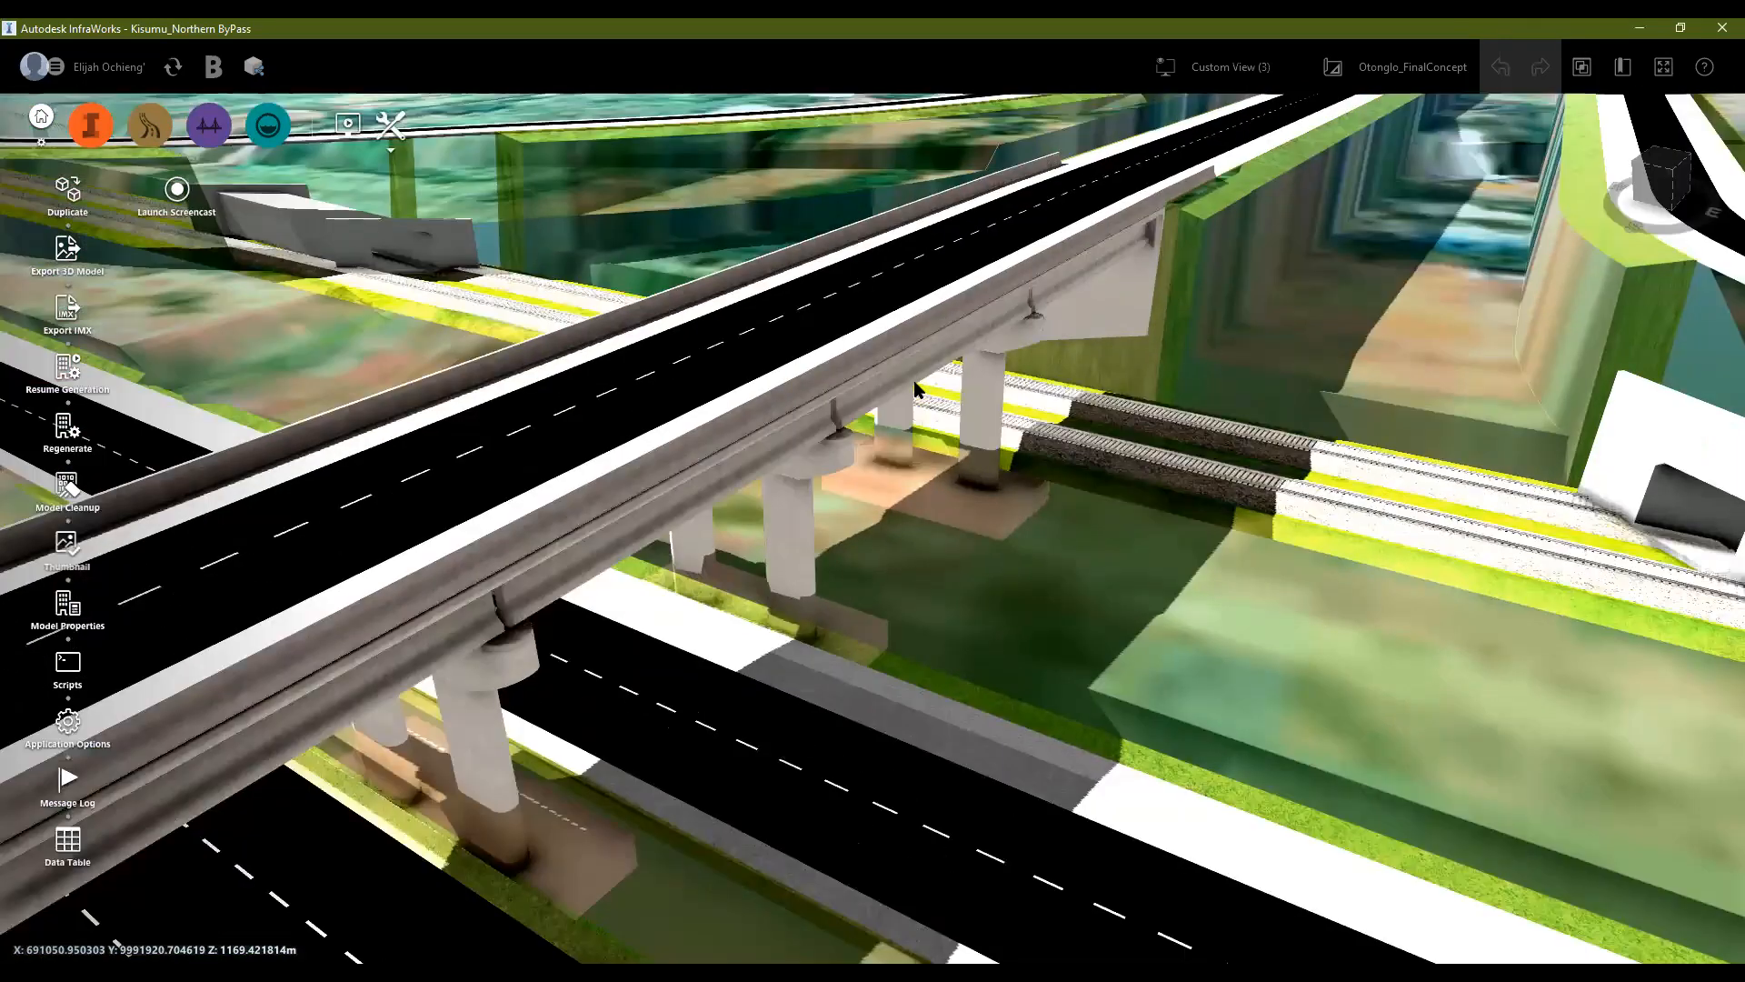
Step: Review the Send to Revit options for the Otonglo bridge, including Create New, and close them without sending
click(915, 389)
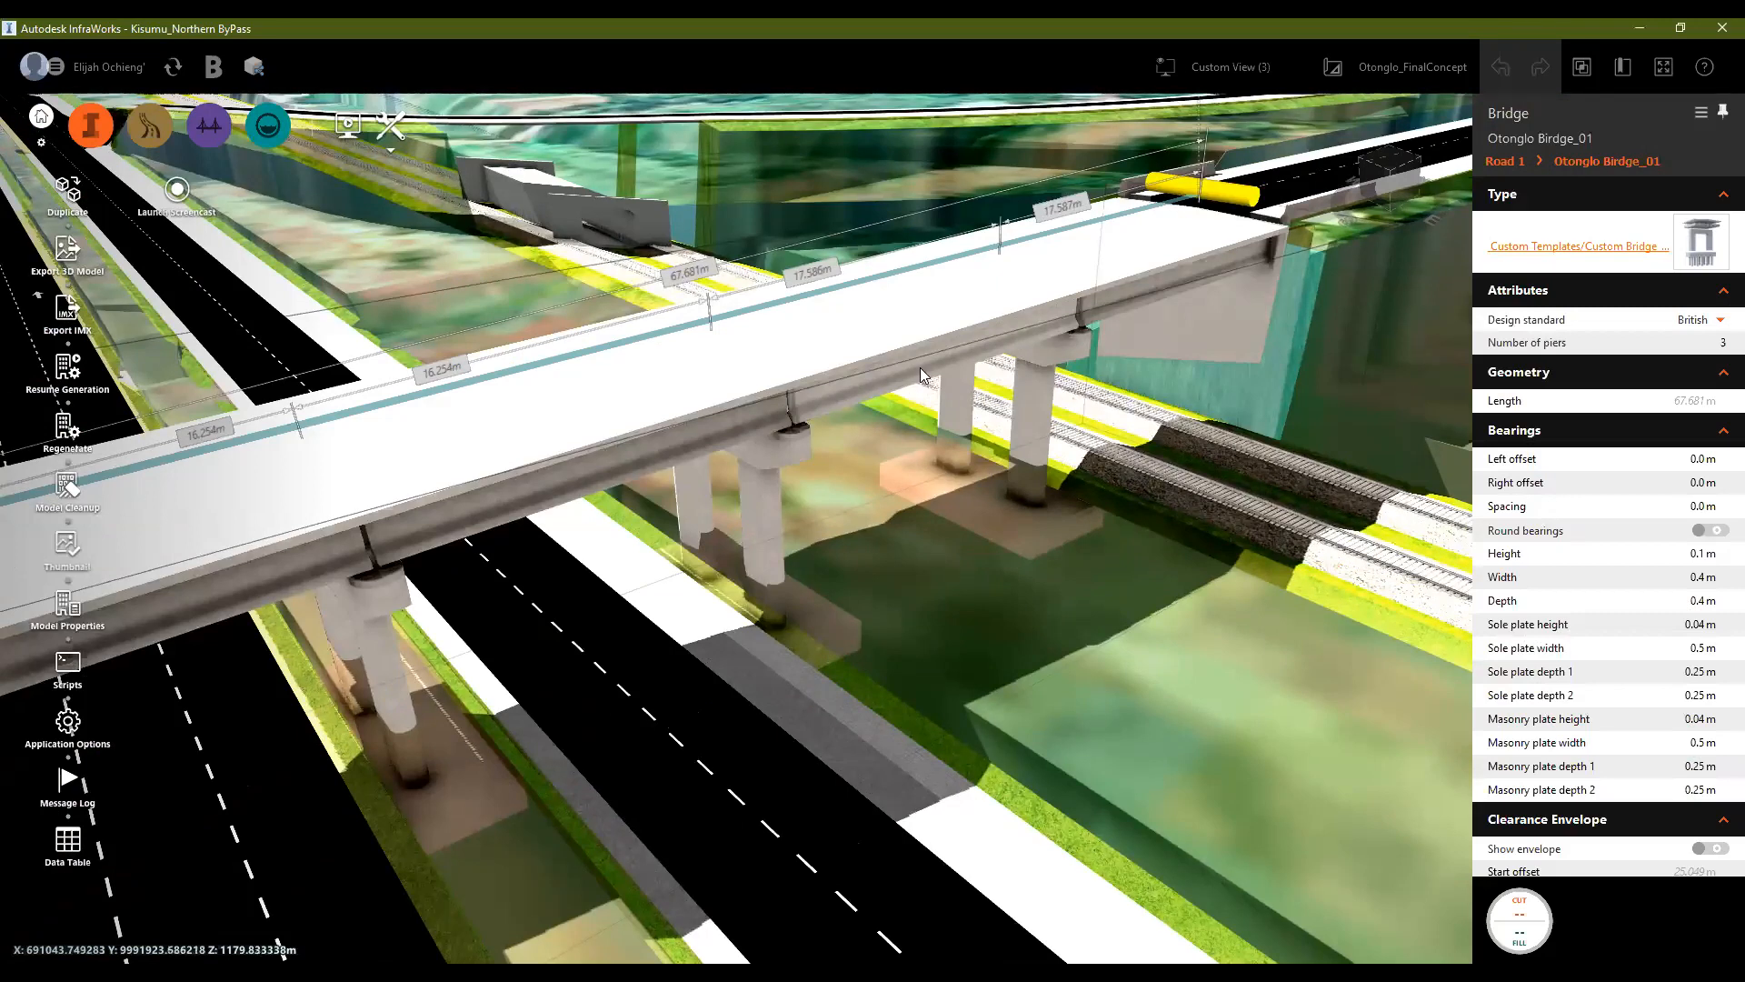
right_click(922, 375)
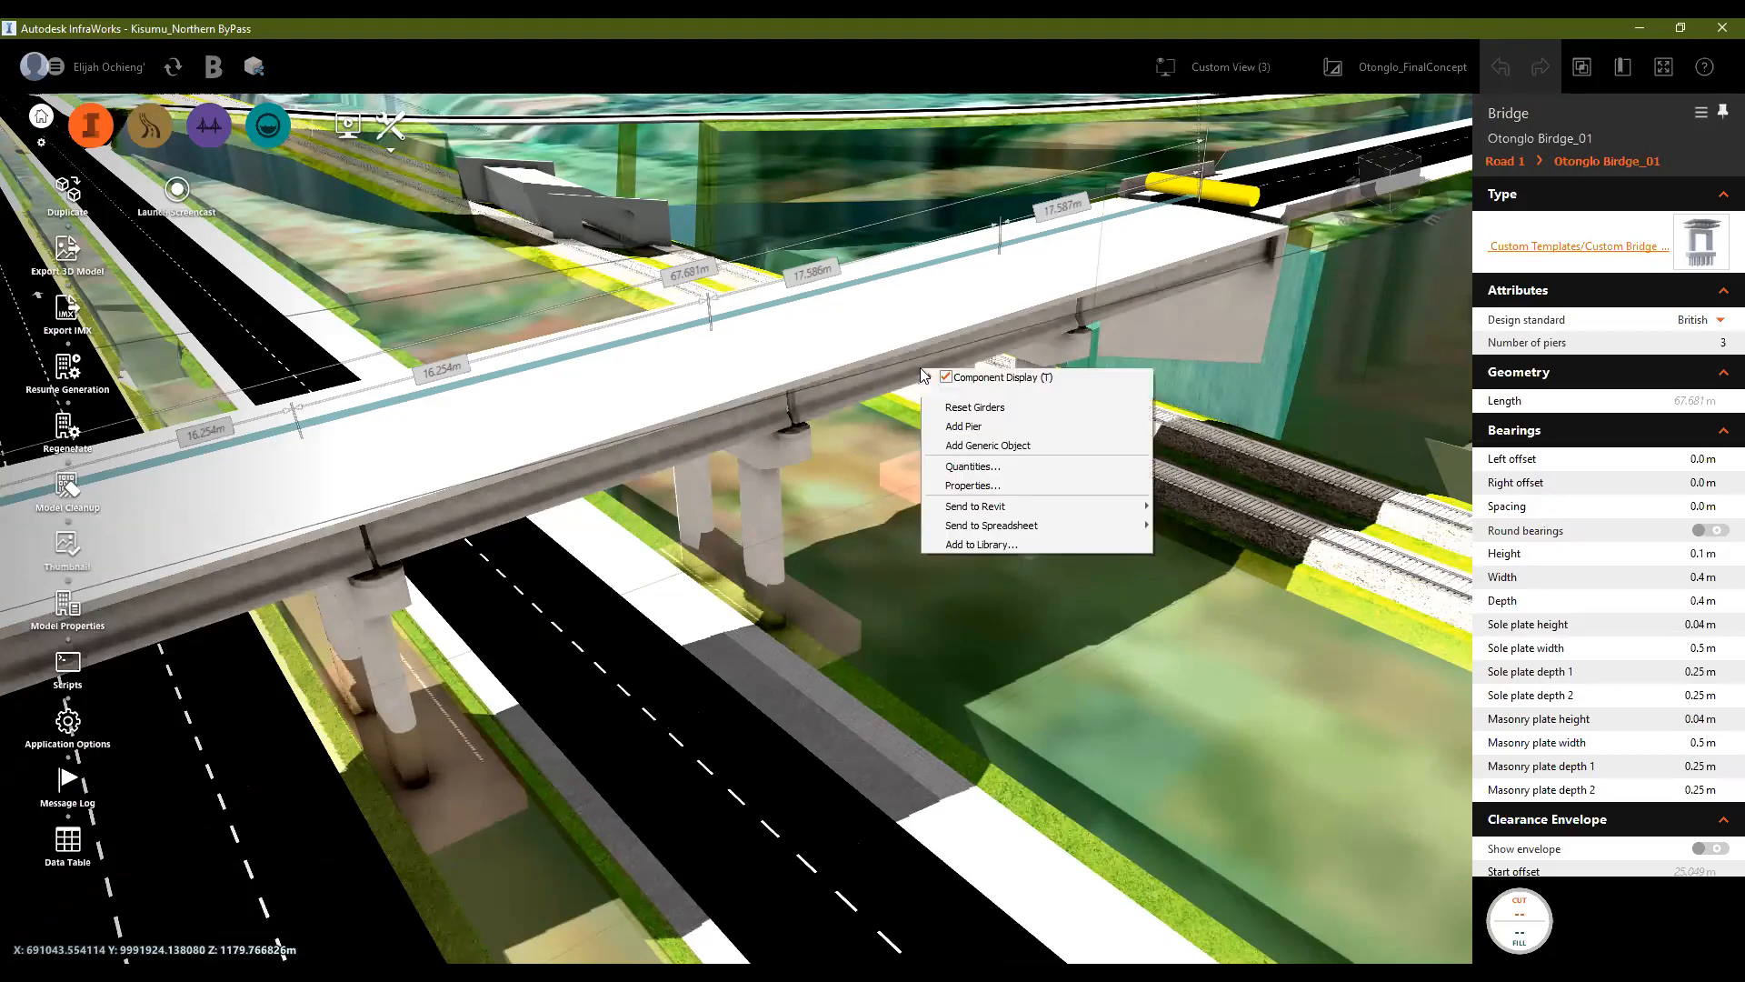
mouse_move(961, 507)
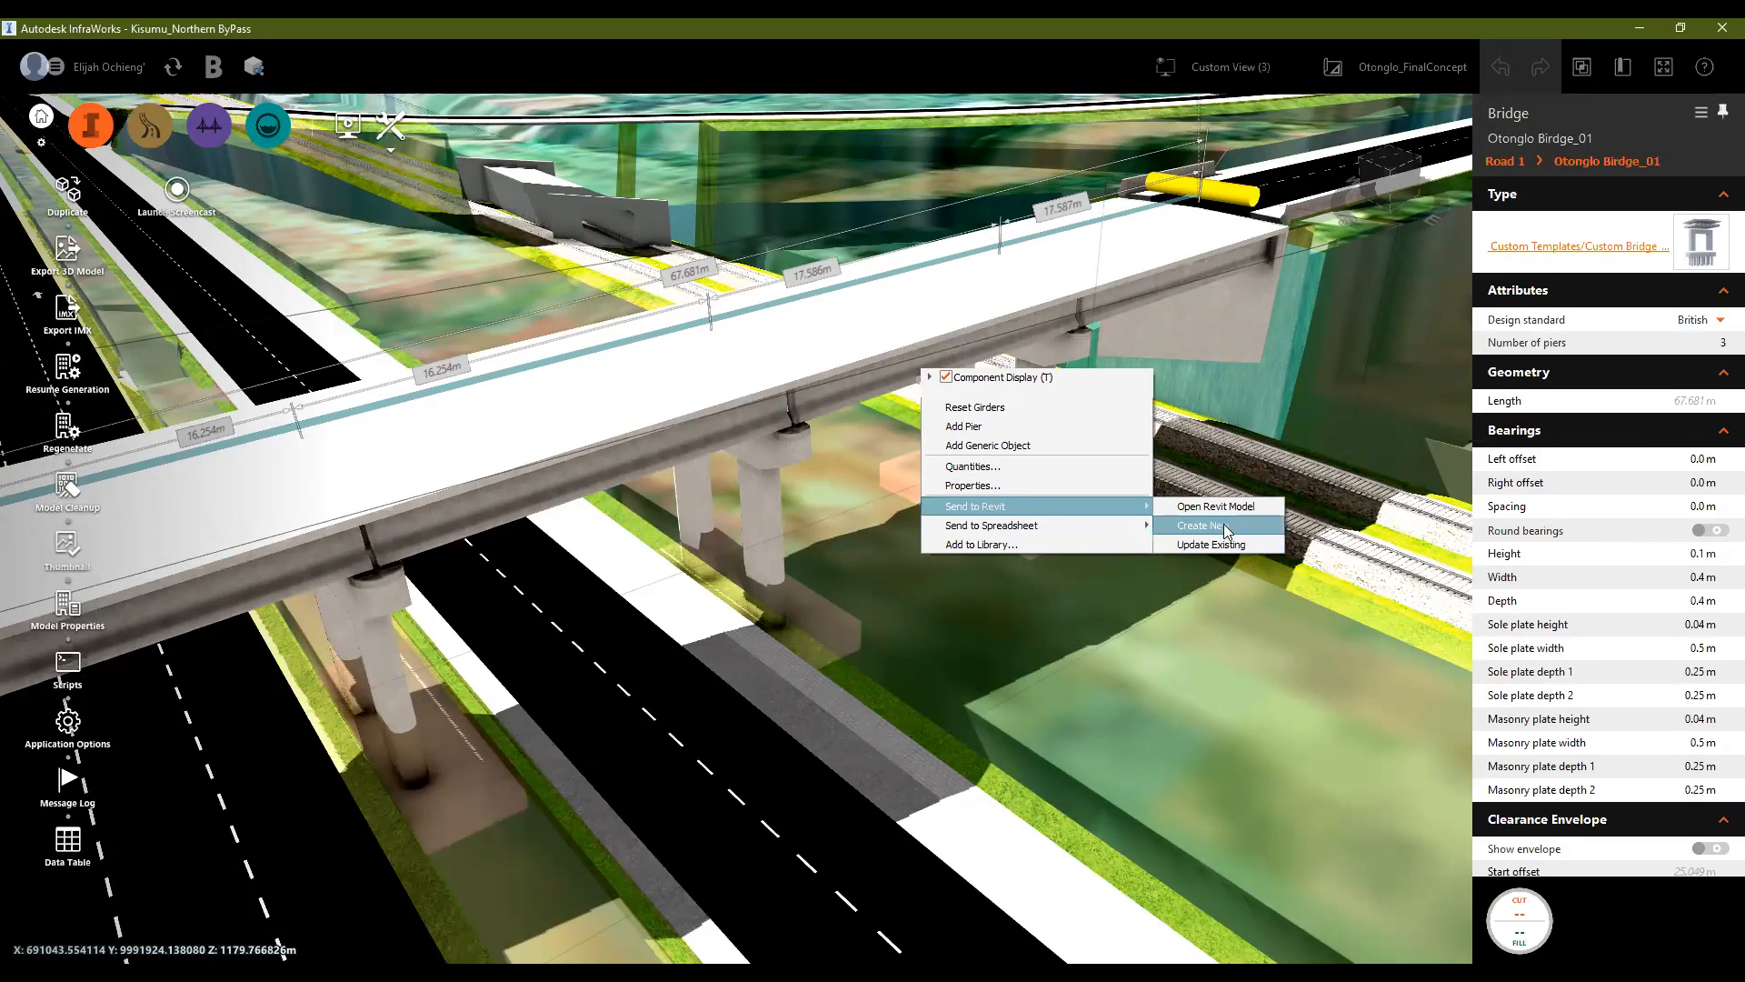
click(1087, 645)
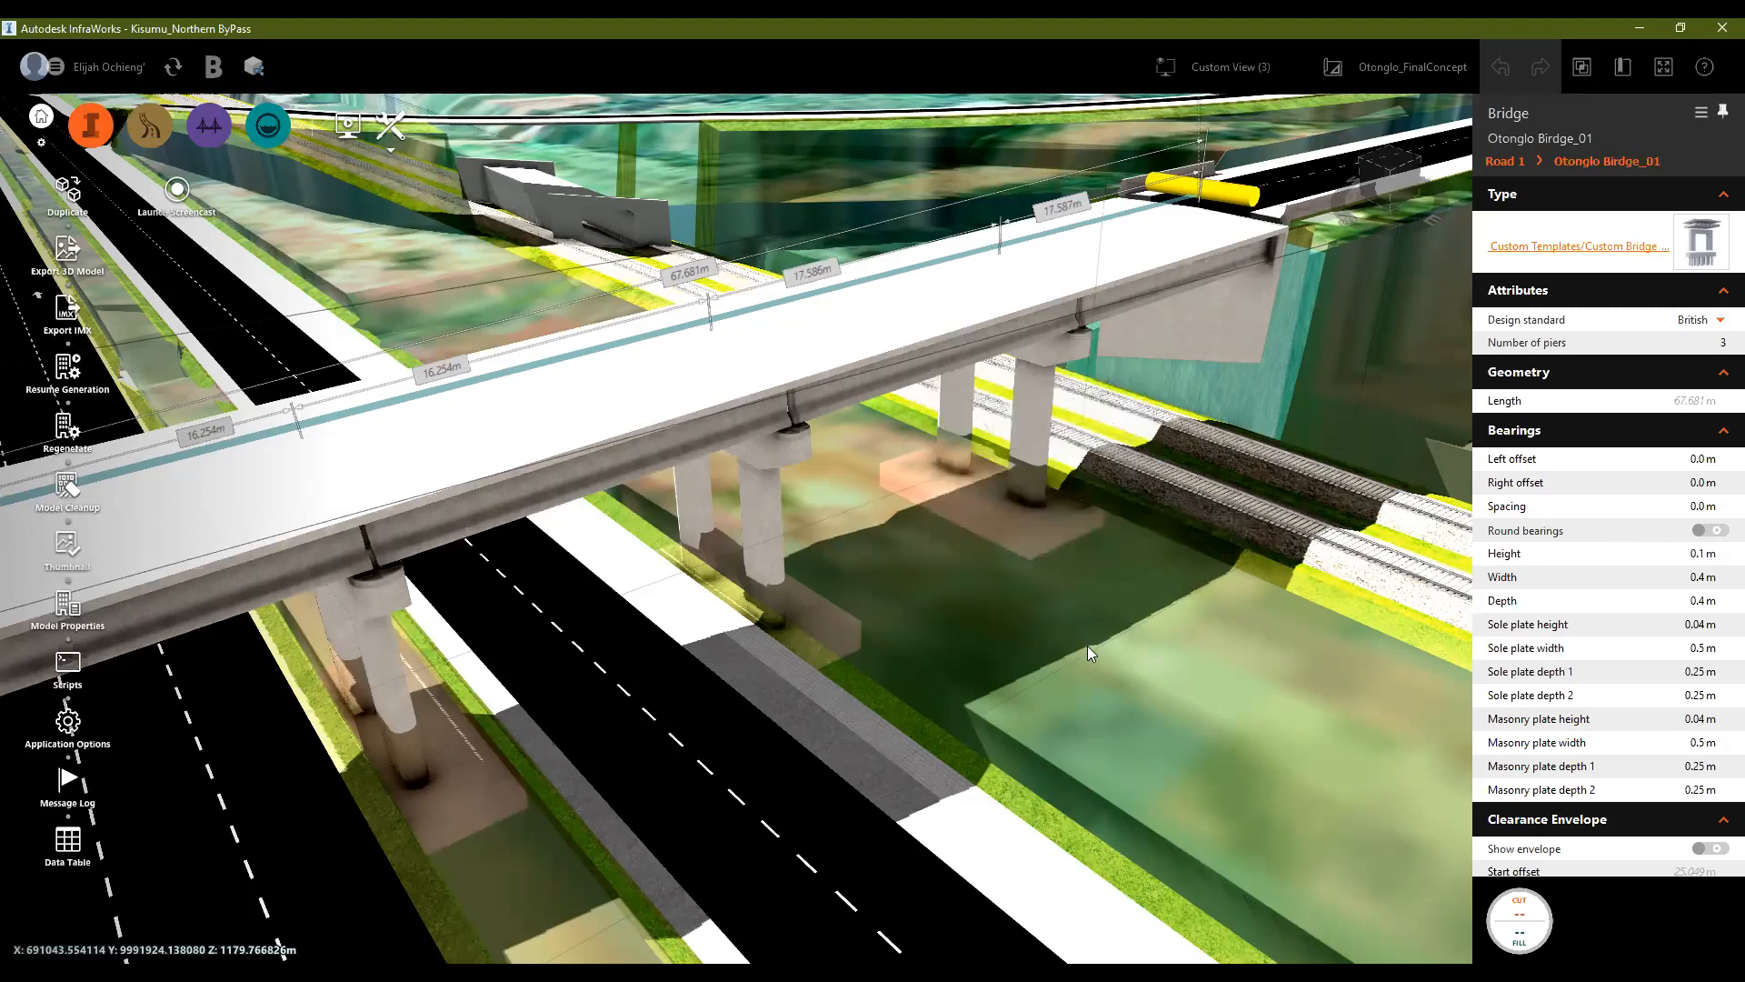
click(1087, 646)
Step: Open the model's Data Sources and review the importable file formats, including Autodesk Civil 3D DWG and IMX
scroll(1044, 591, down, 5)
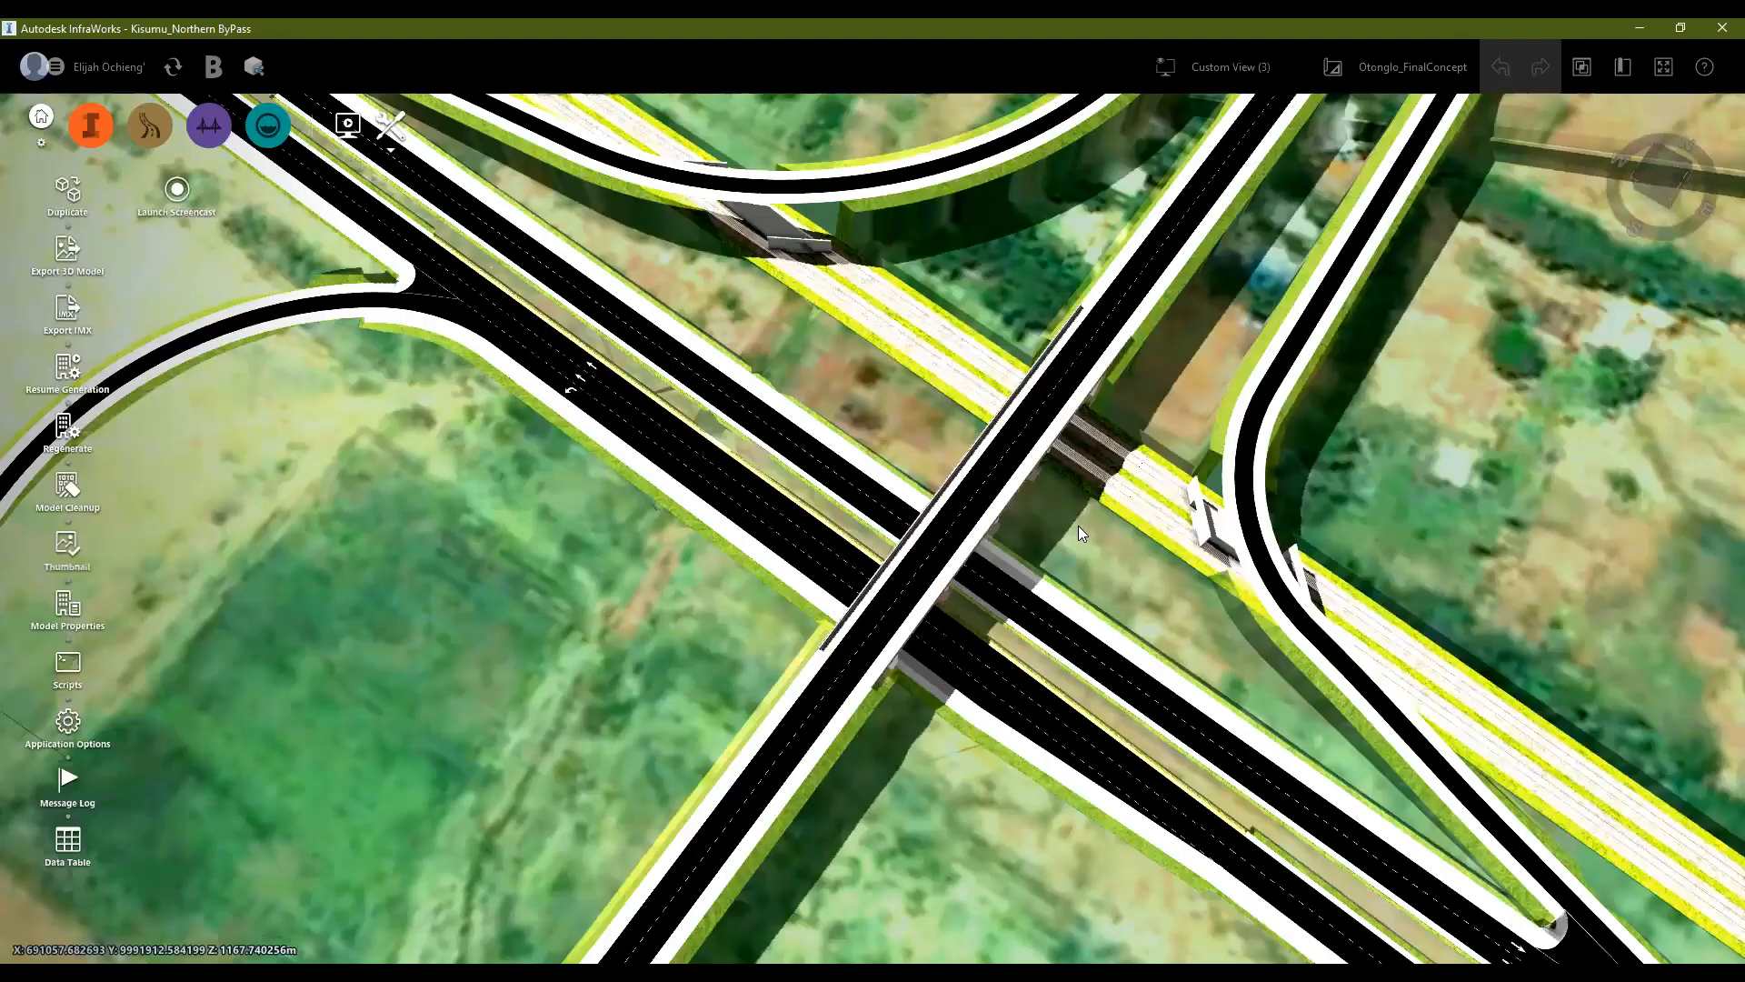
scroll(1080, 533, down, 1)
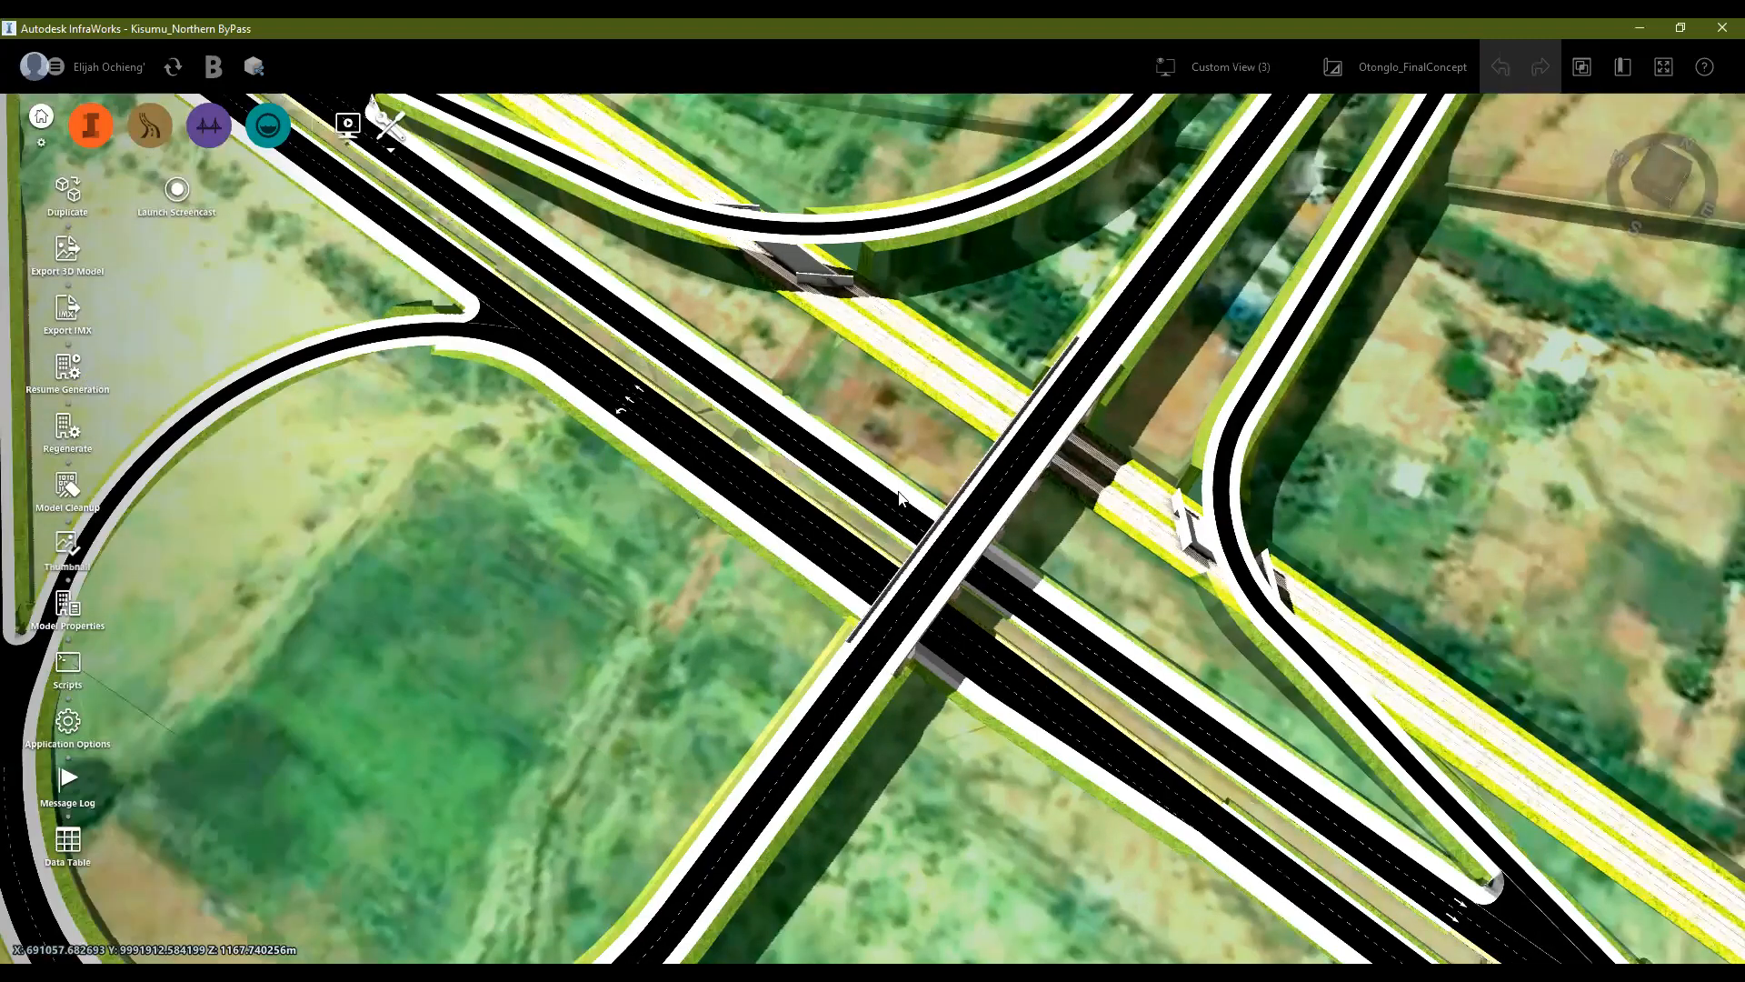
scroll(738, 441, down, 5)
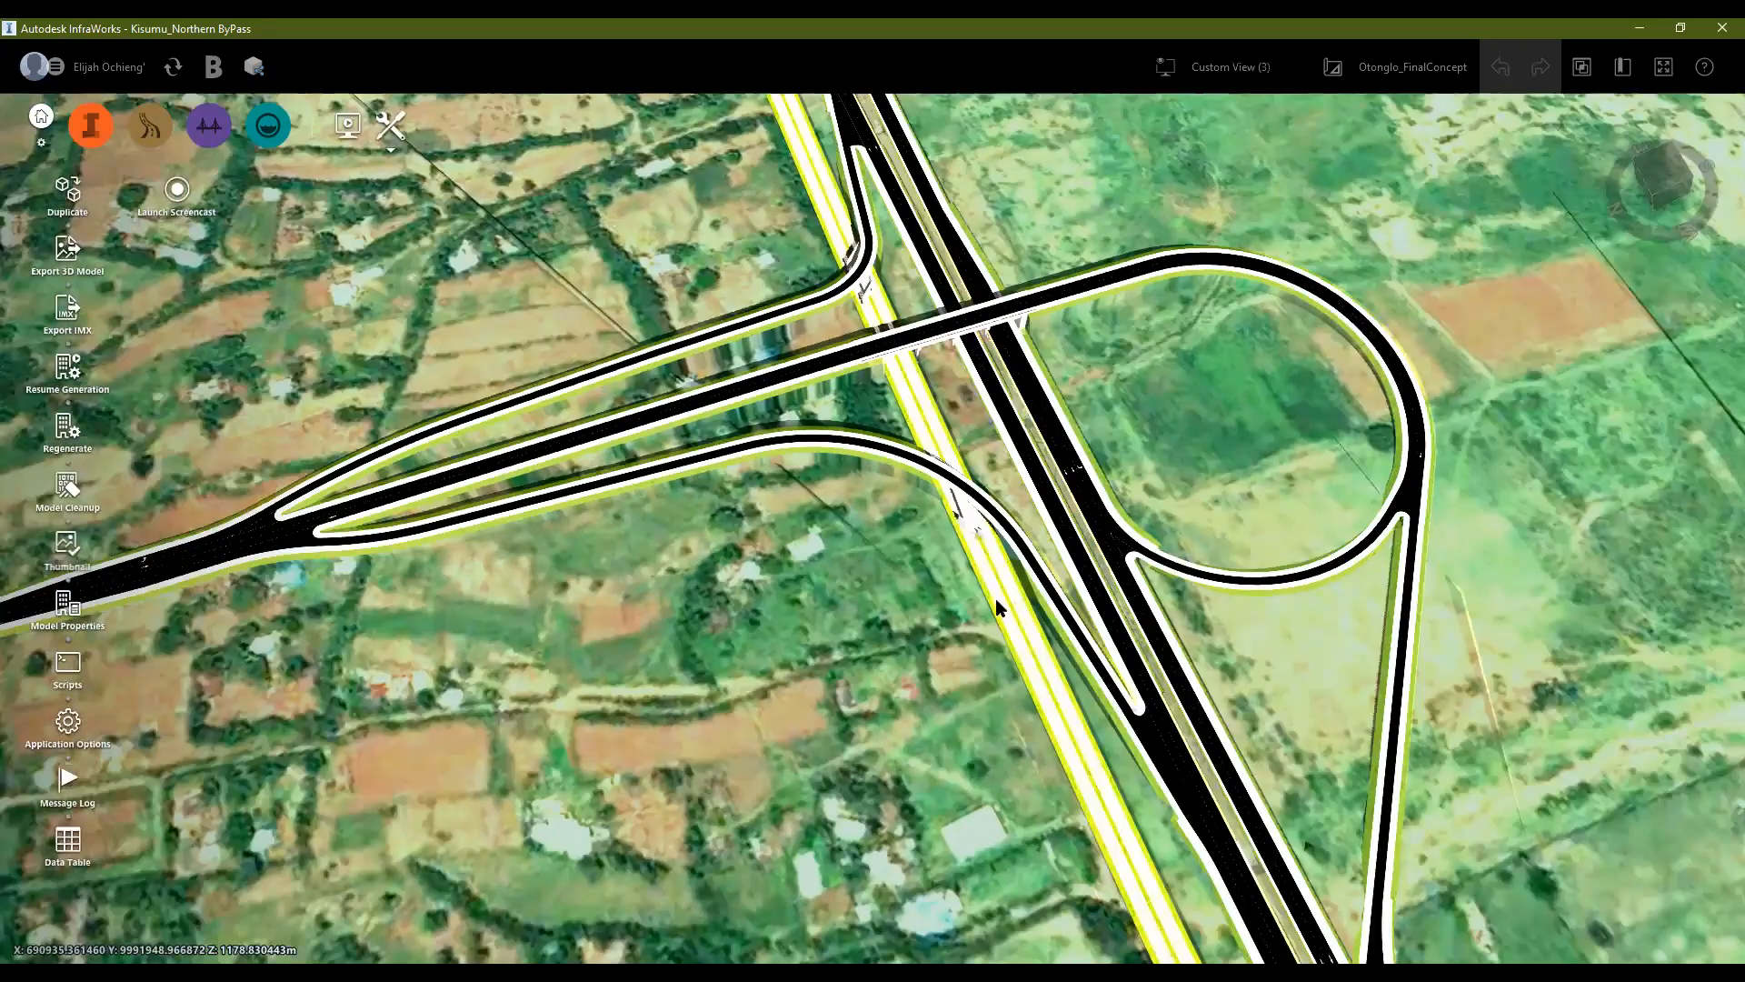
drag(995, 598, 1007, 624)
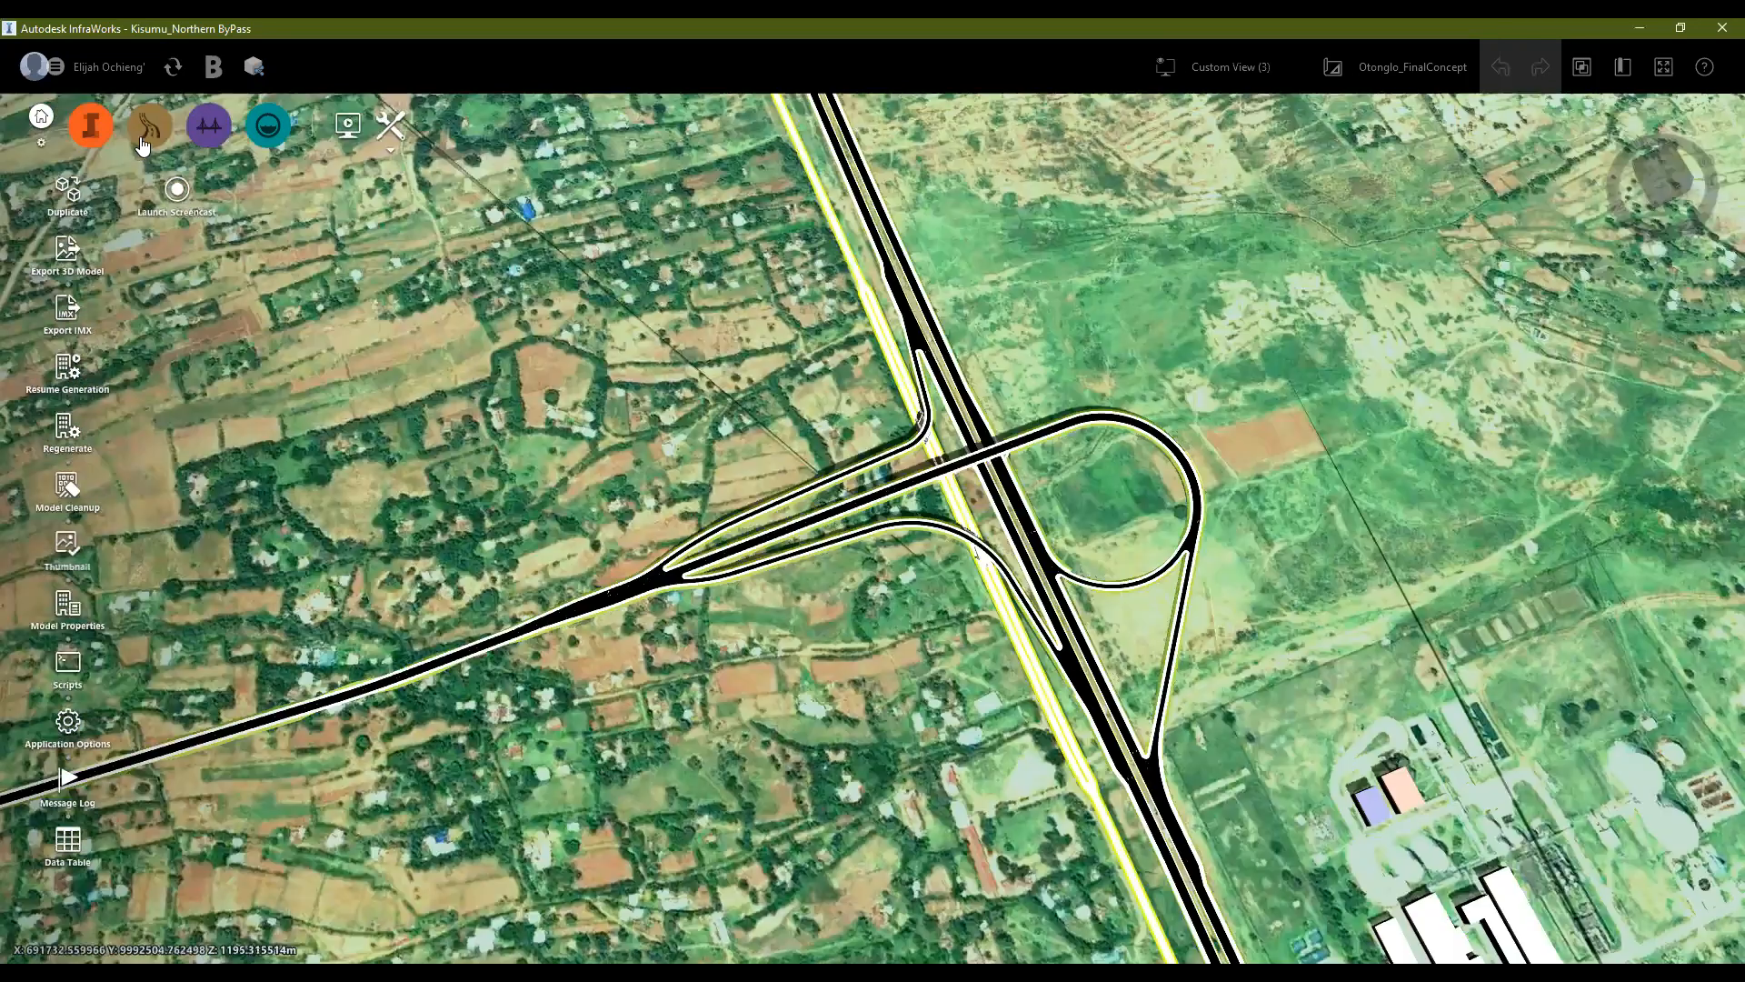
click(91, 125)
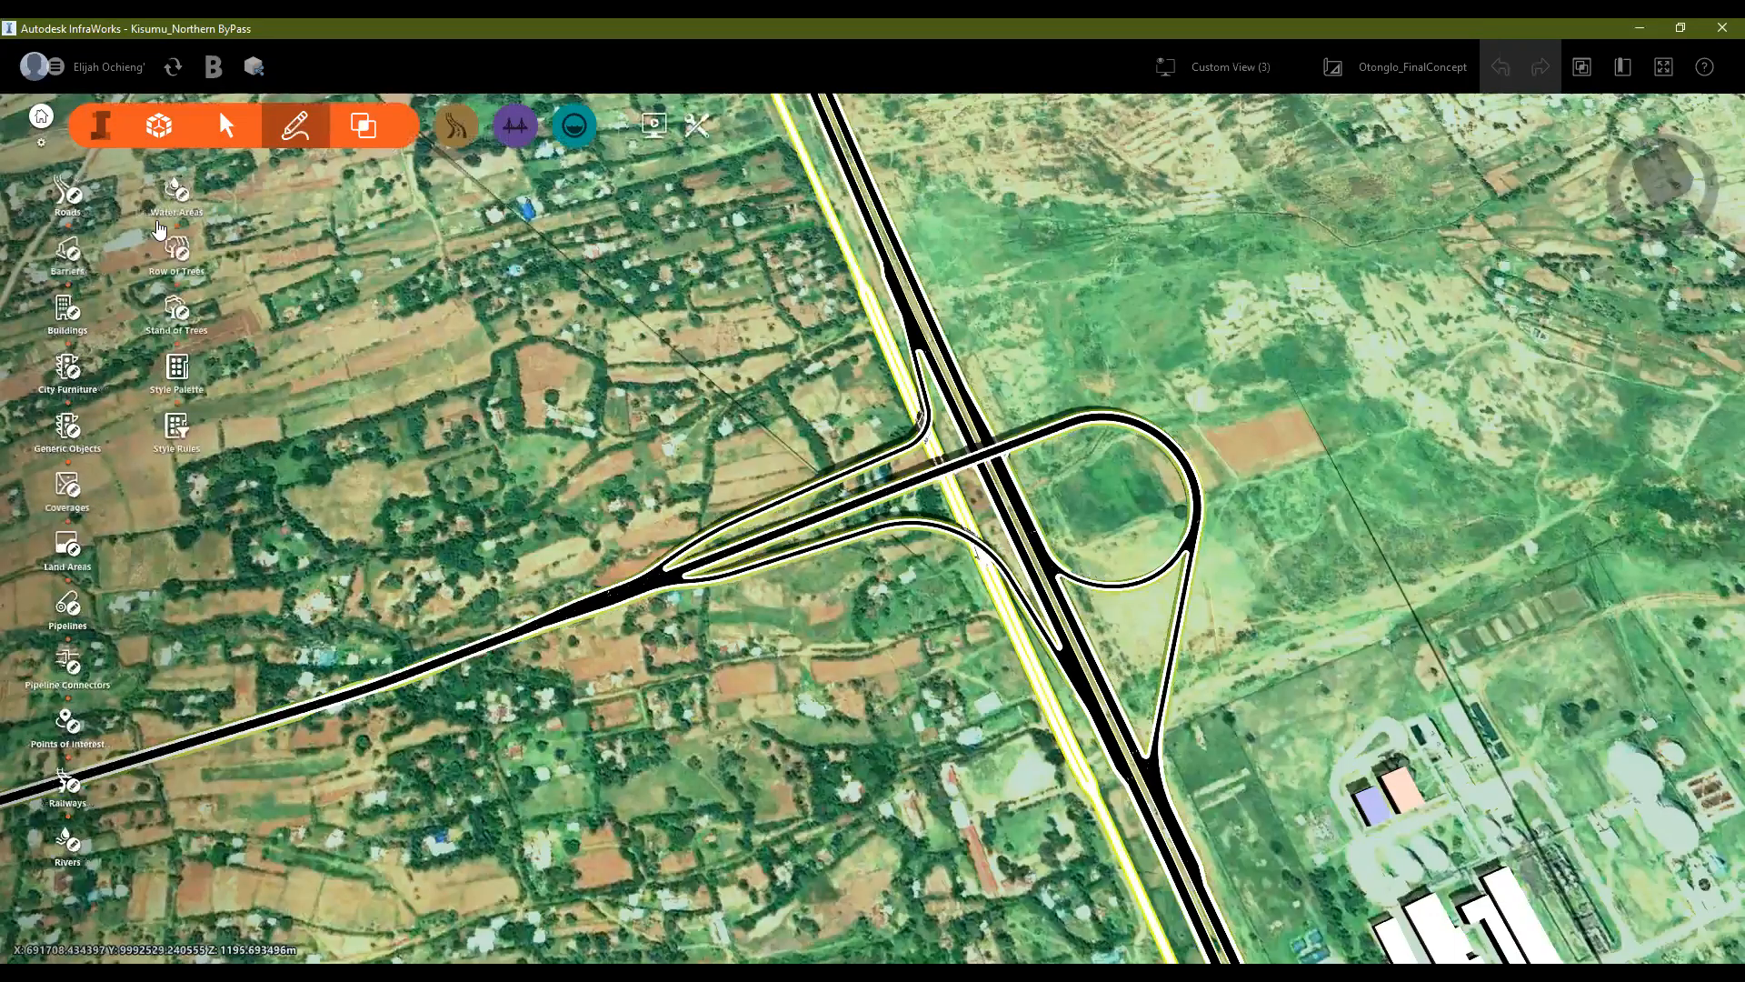
click(159, 126)
click(68, 191)
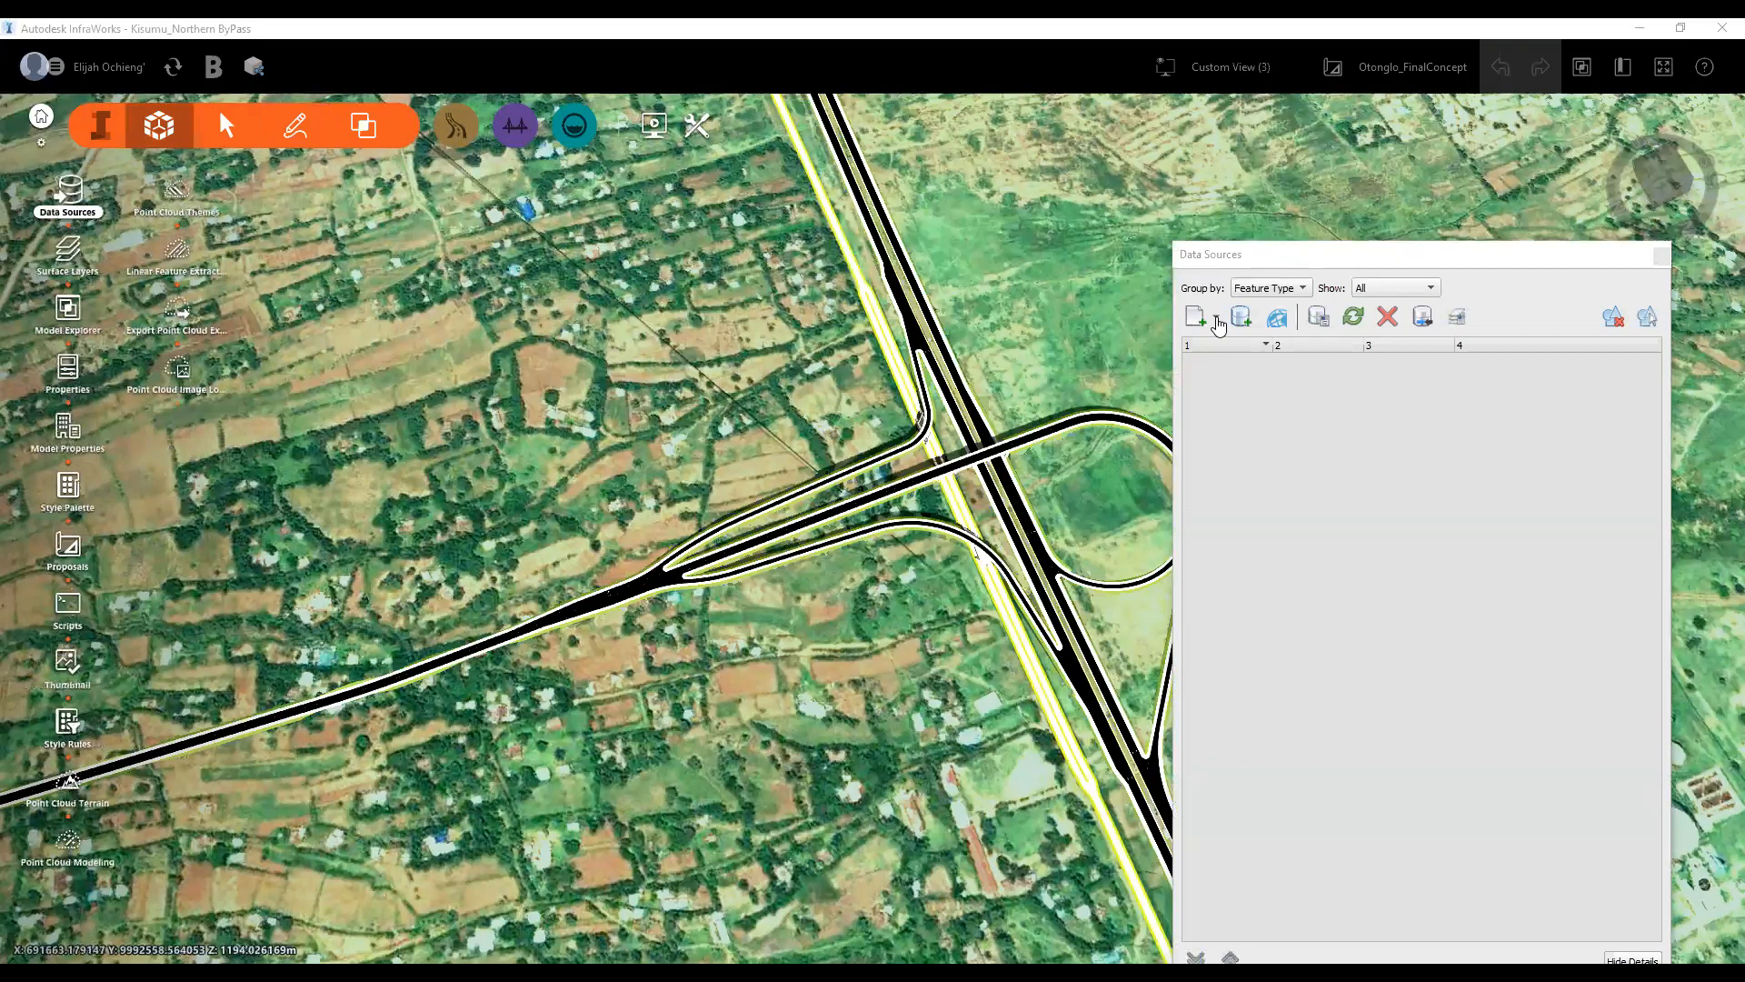
click(1217, 318)
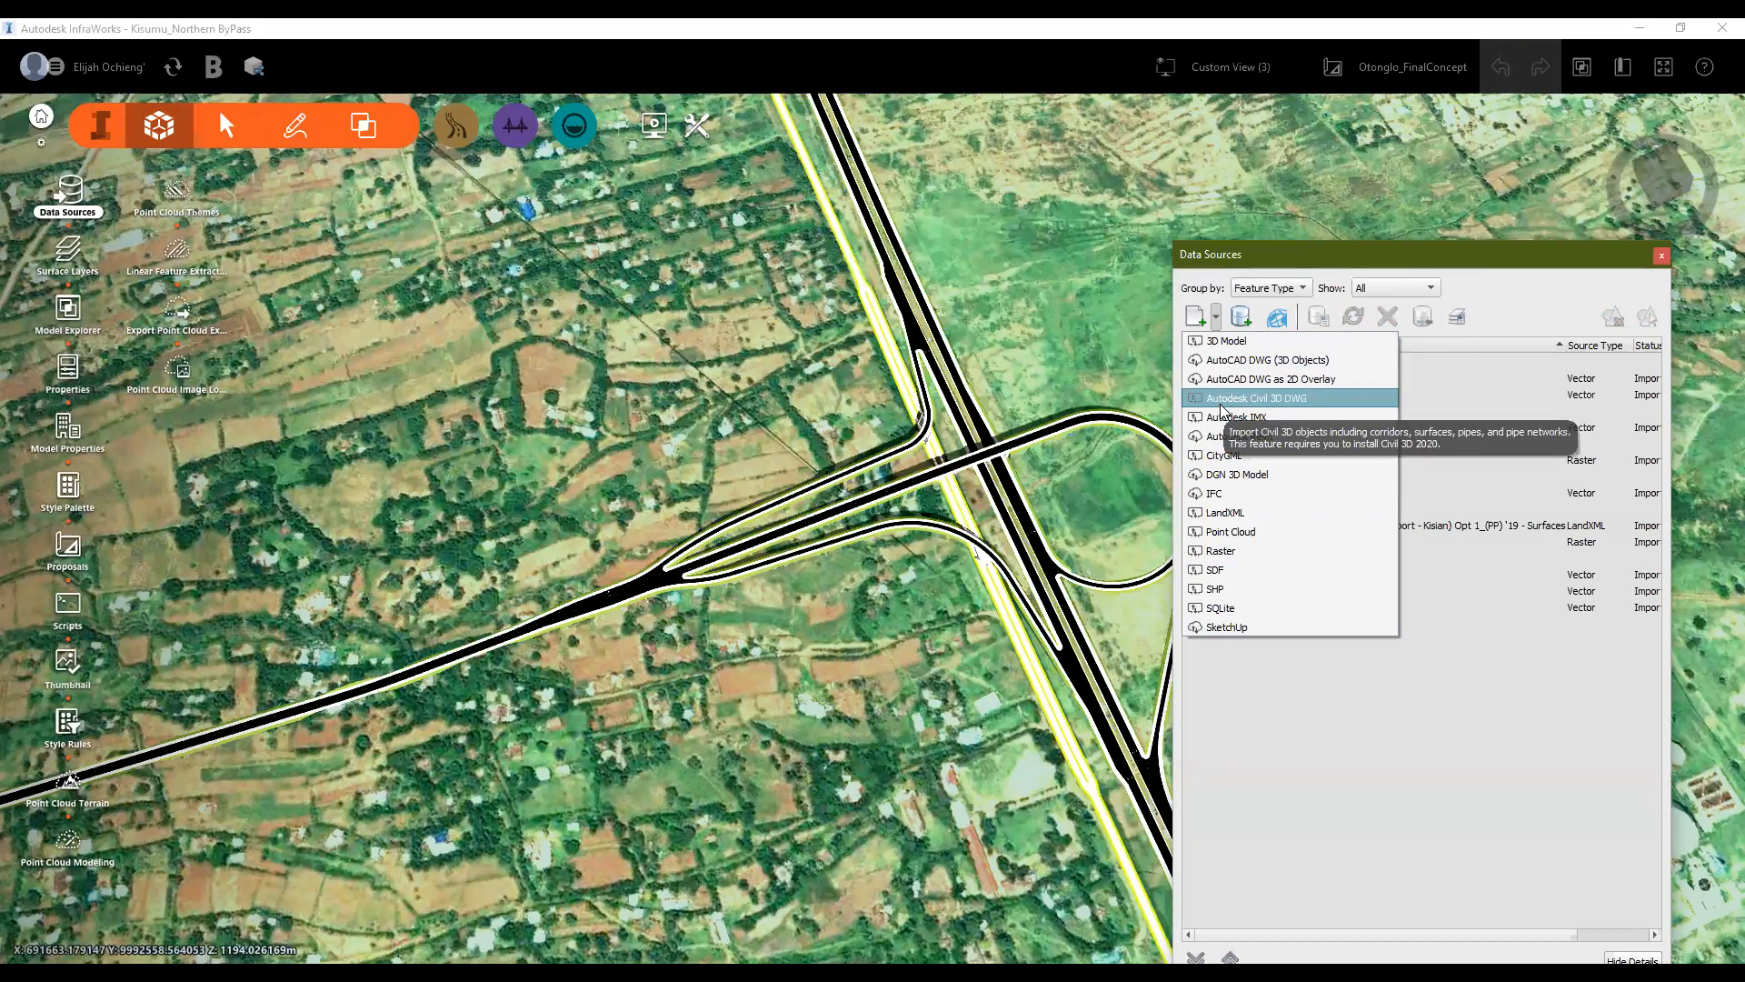
click(887, 606)
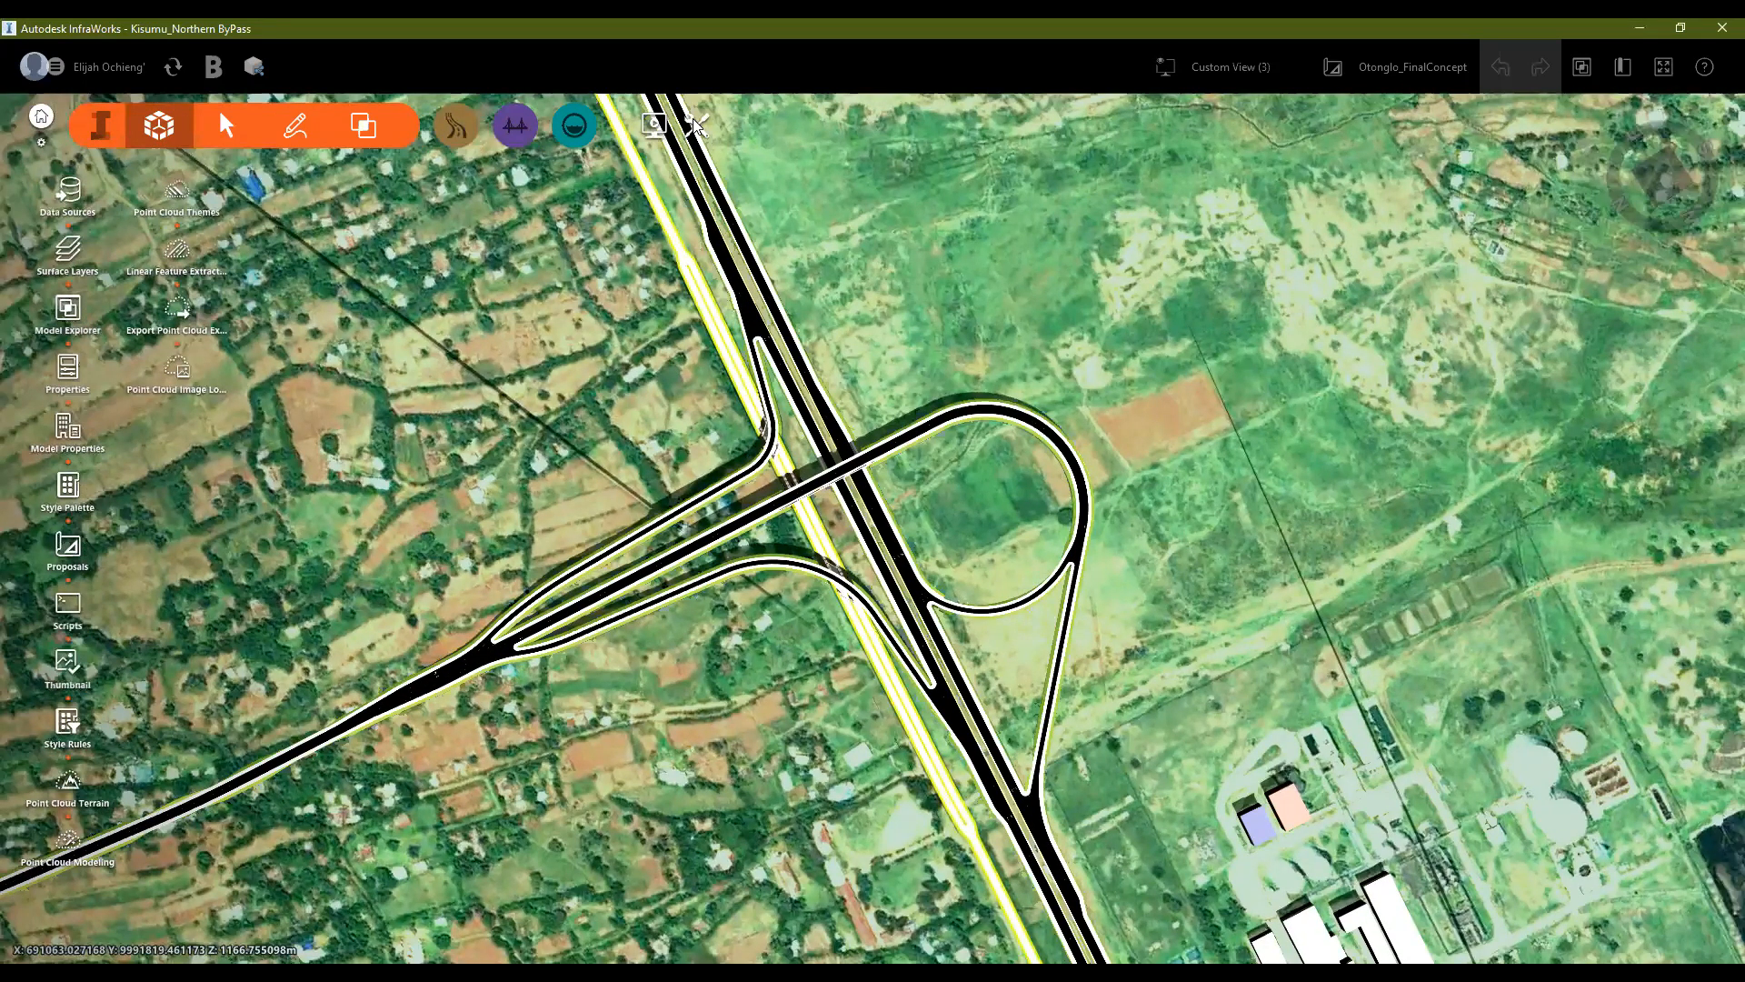
Step: Try to define a rectangular region around the whole interchange using the model utilities
click(696, 124)
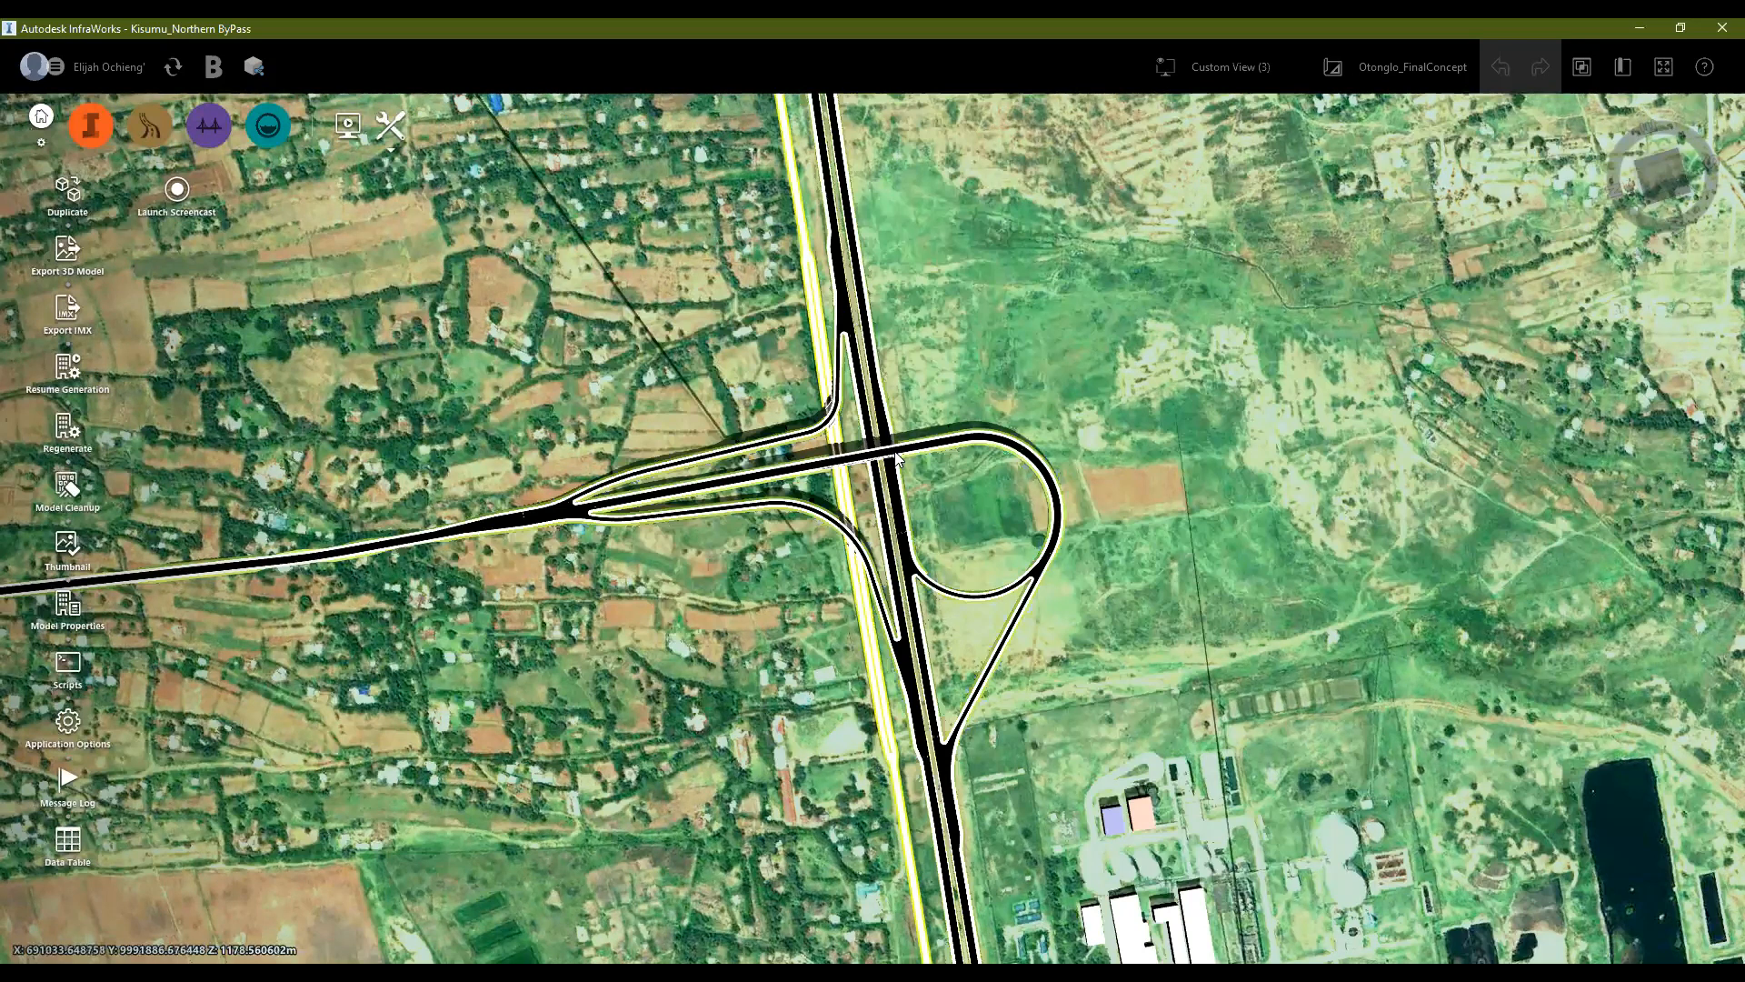
scroll(898, 459, up, 2)
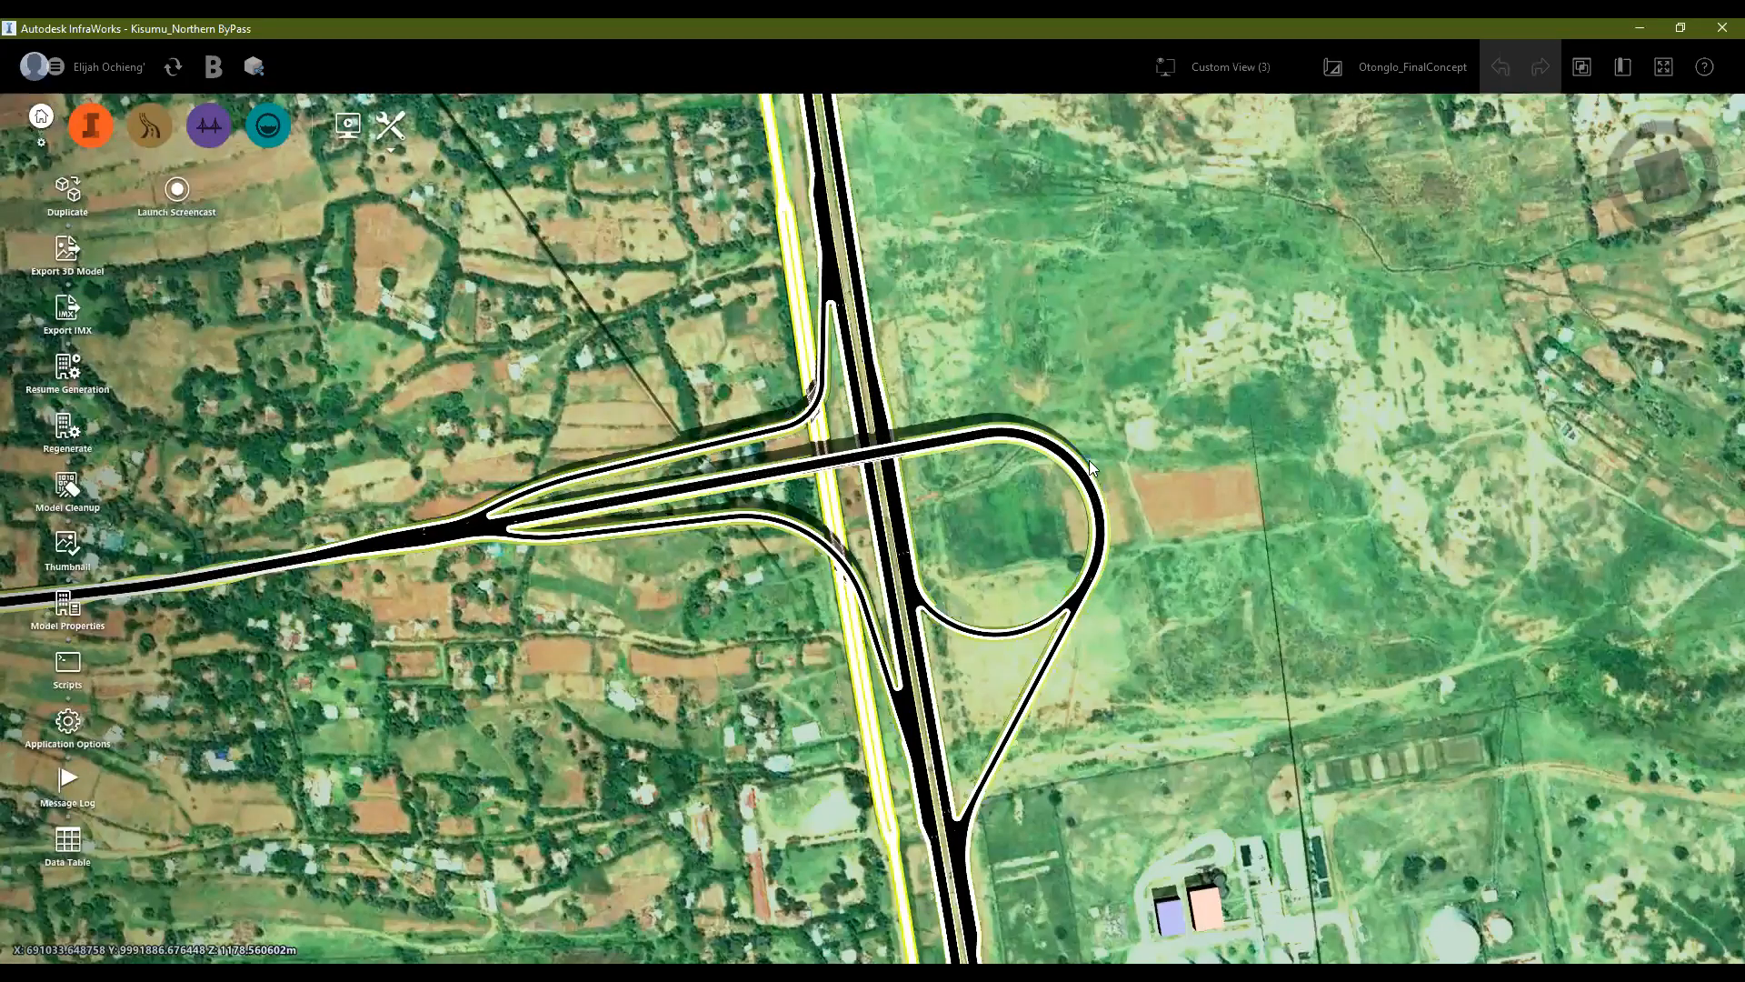
scroll(1082, 451, up, 2)
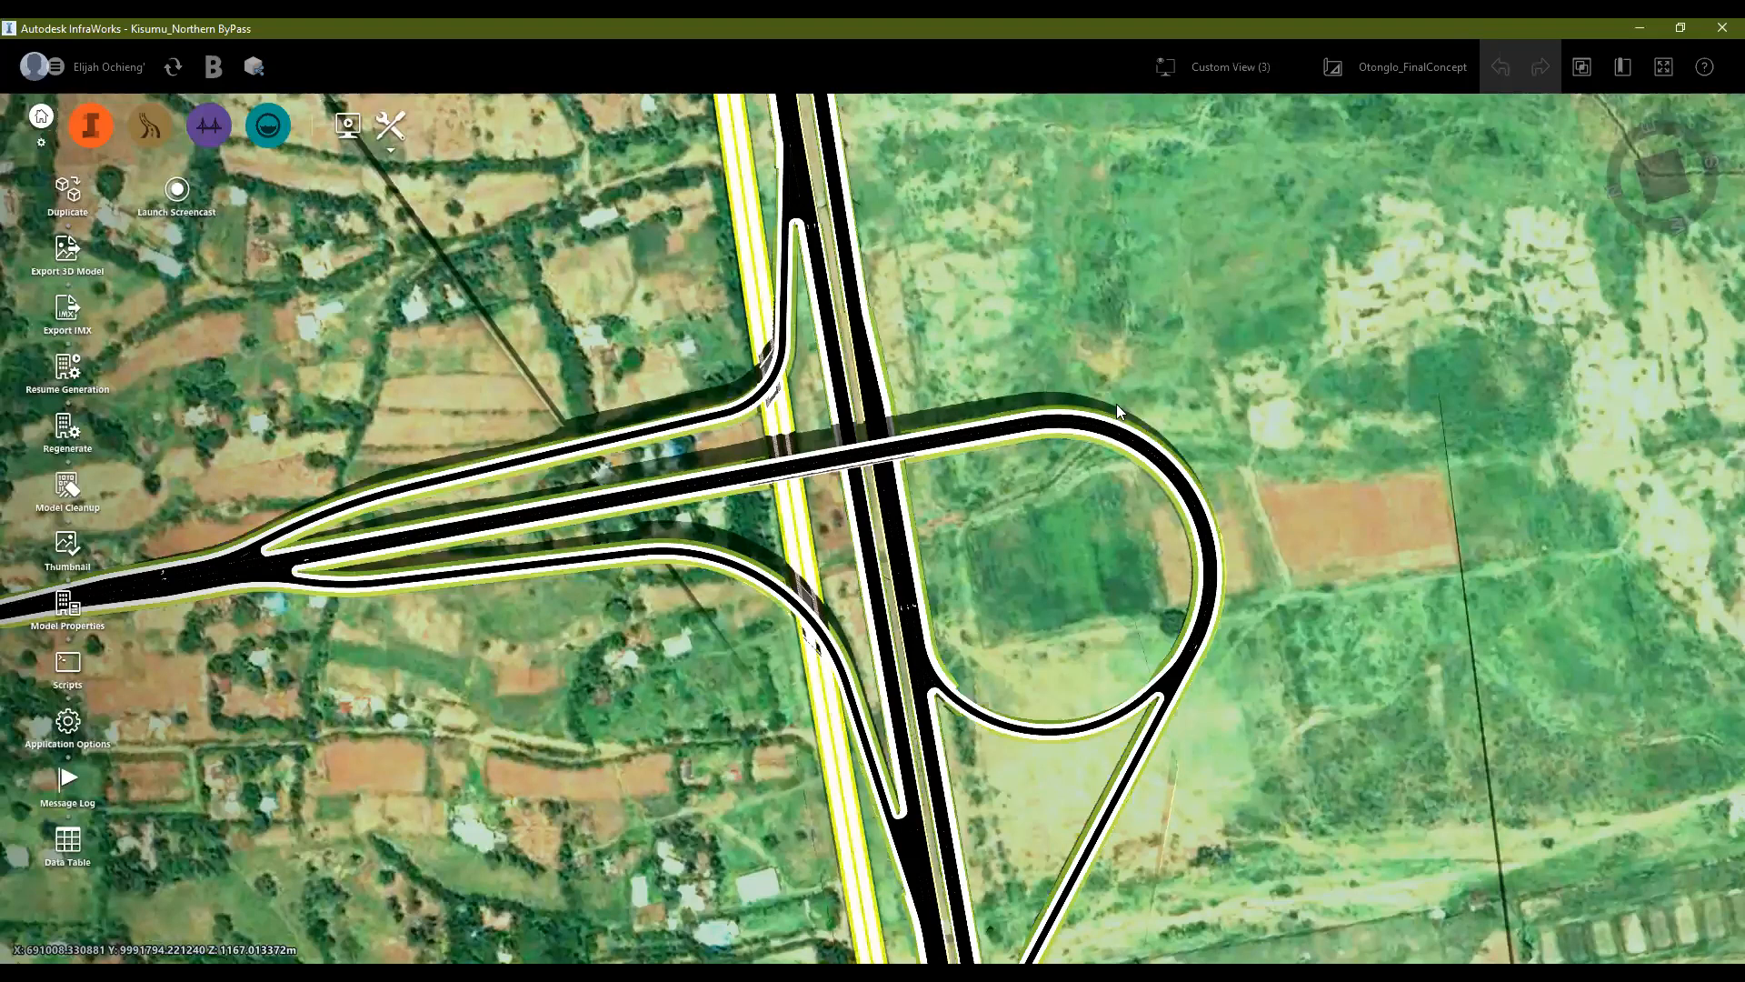
scroll(1082, 450, down, 2)
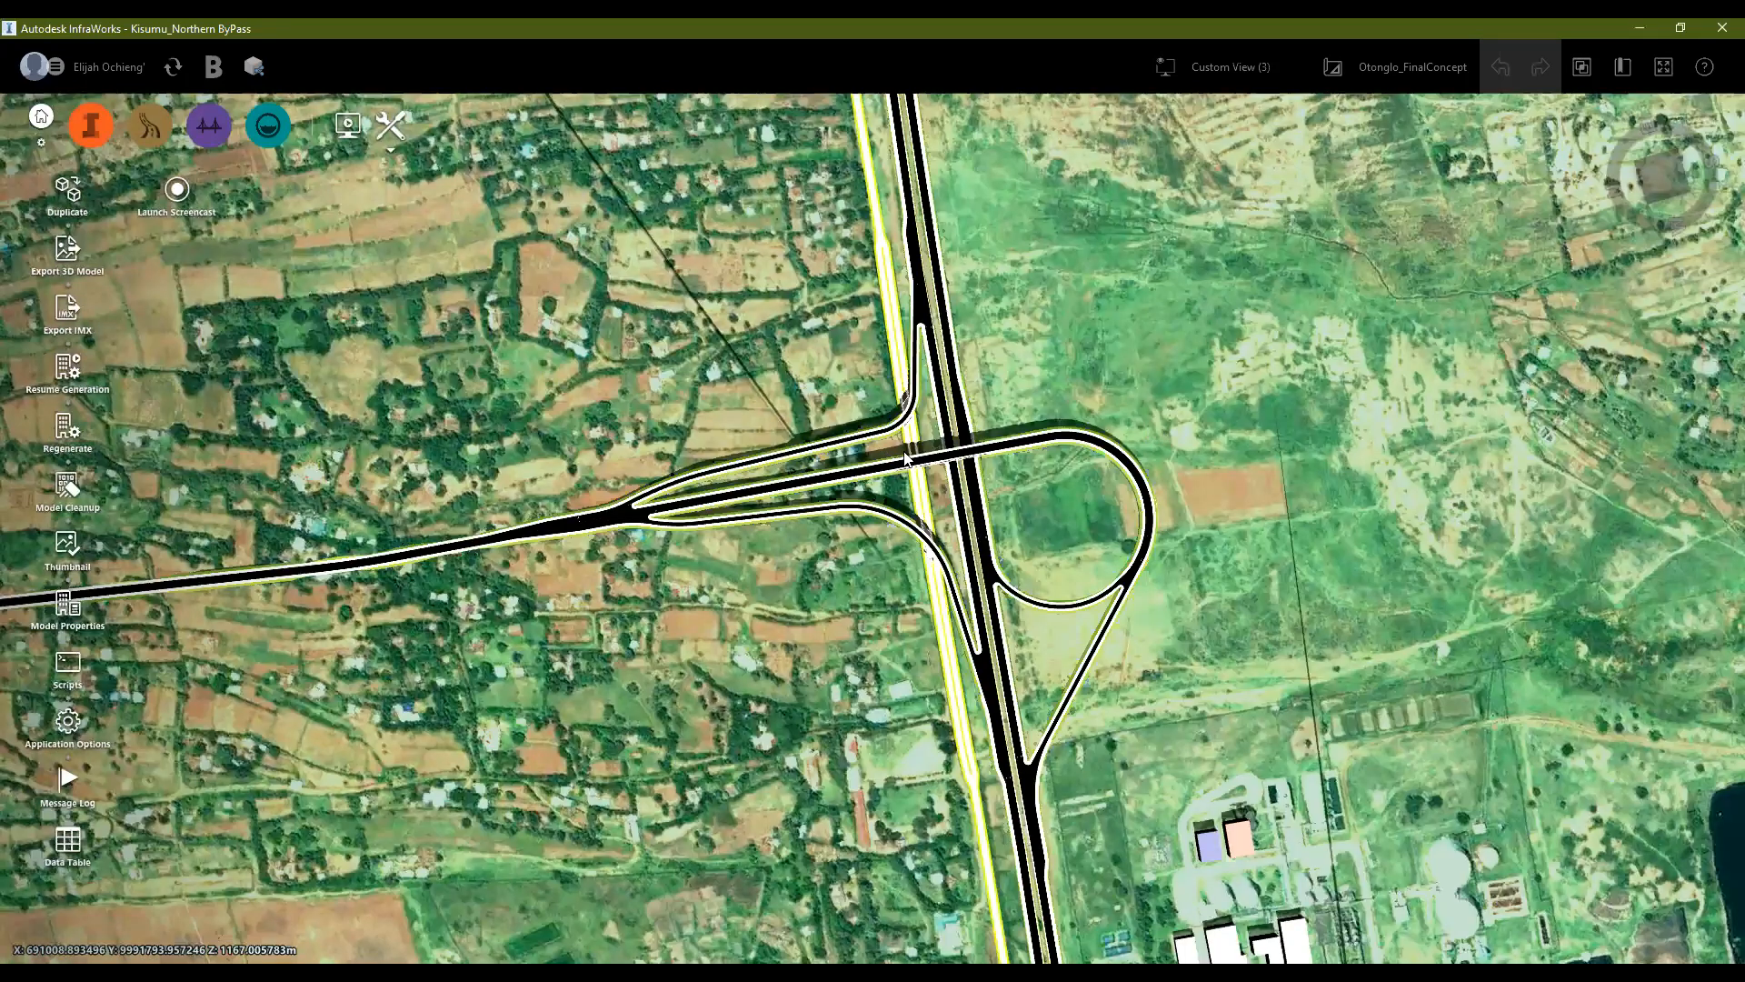
scroll(729, 447, up, 2)
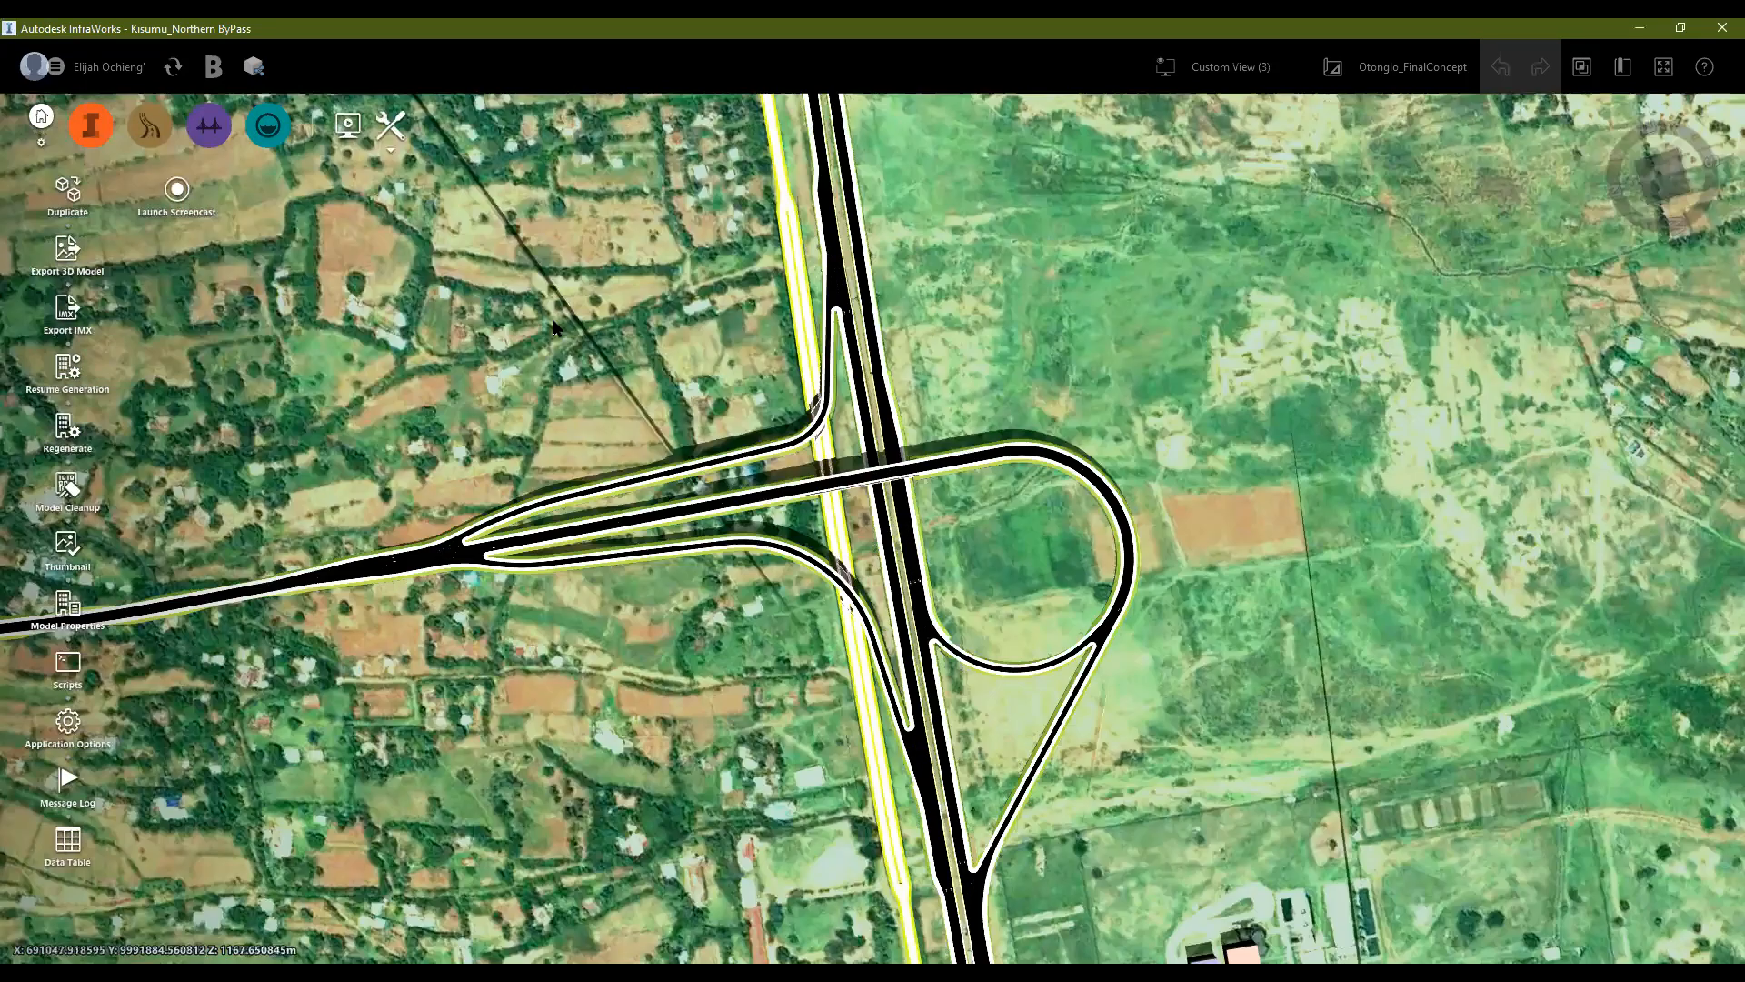
scroll(378, 485, up, 2)
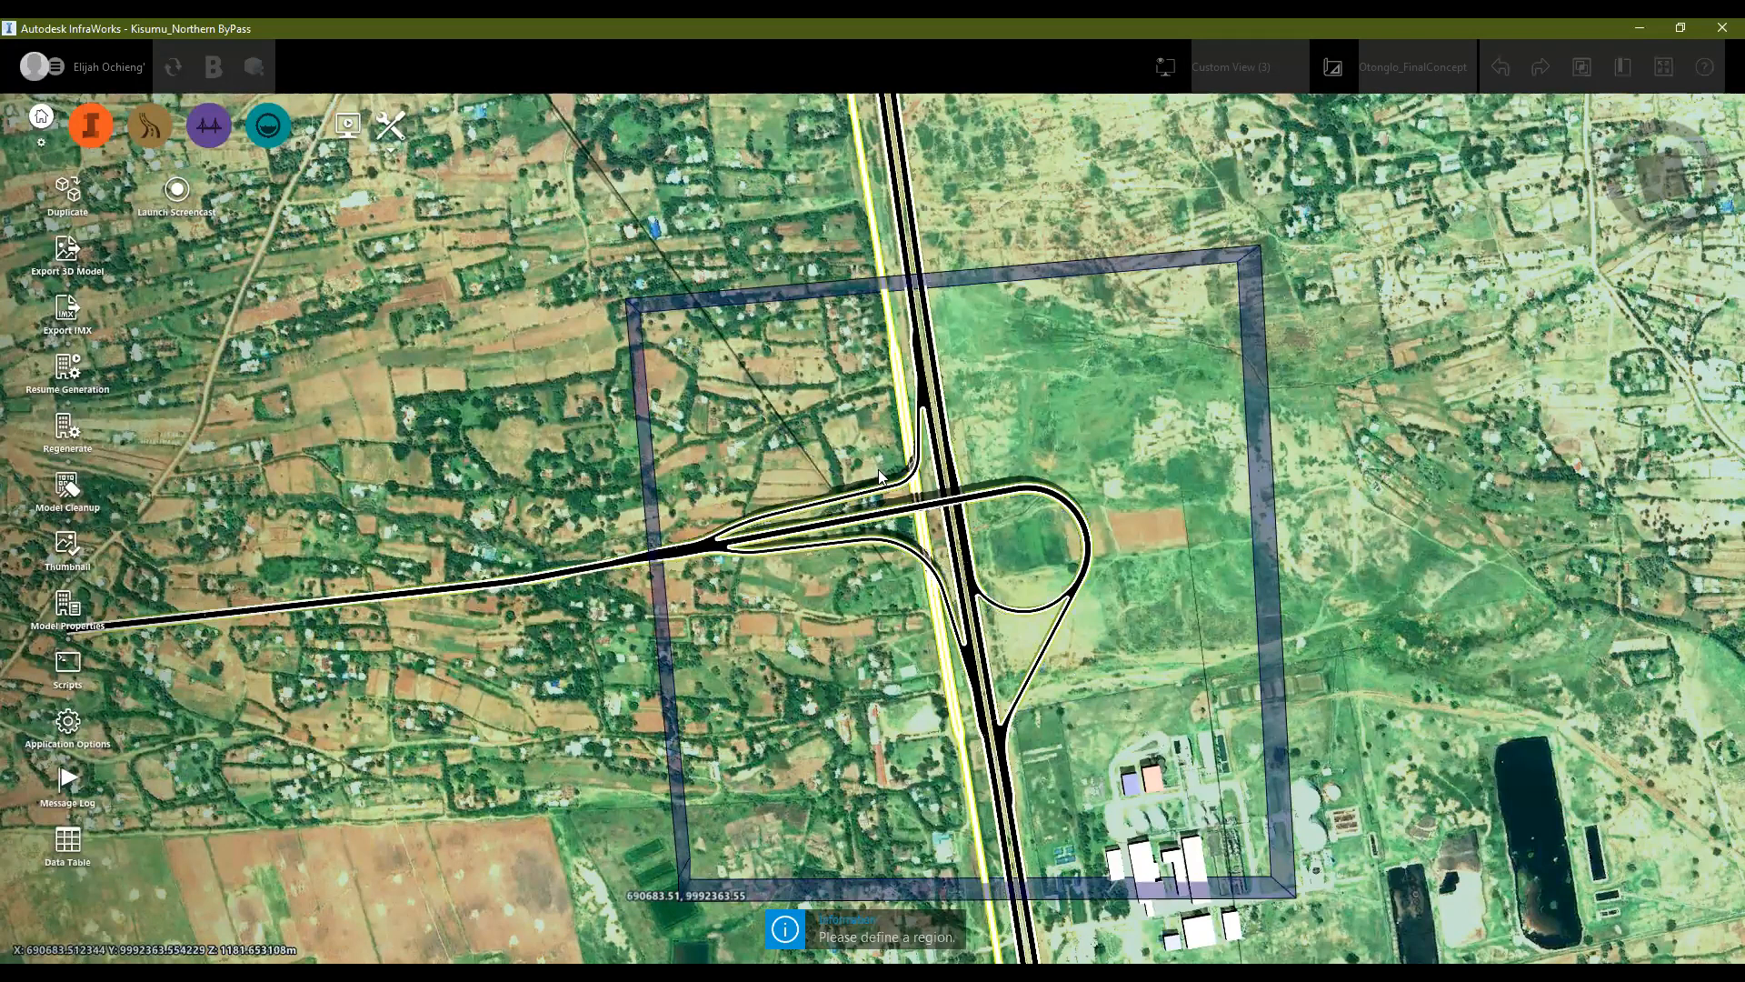
double_click(999, 556)
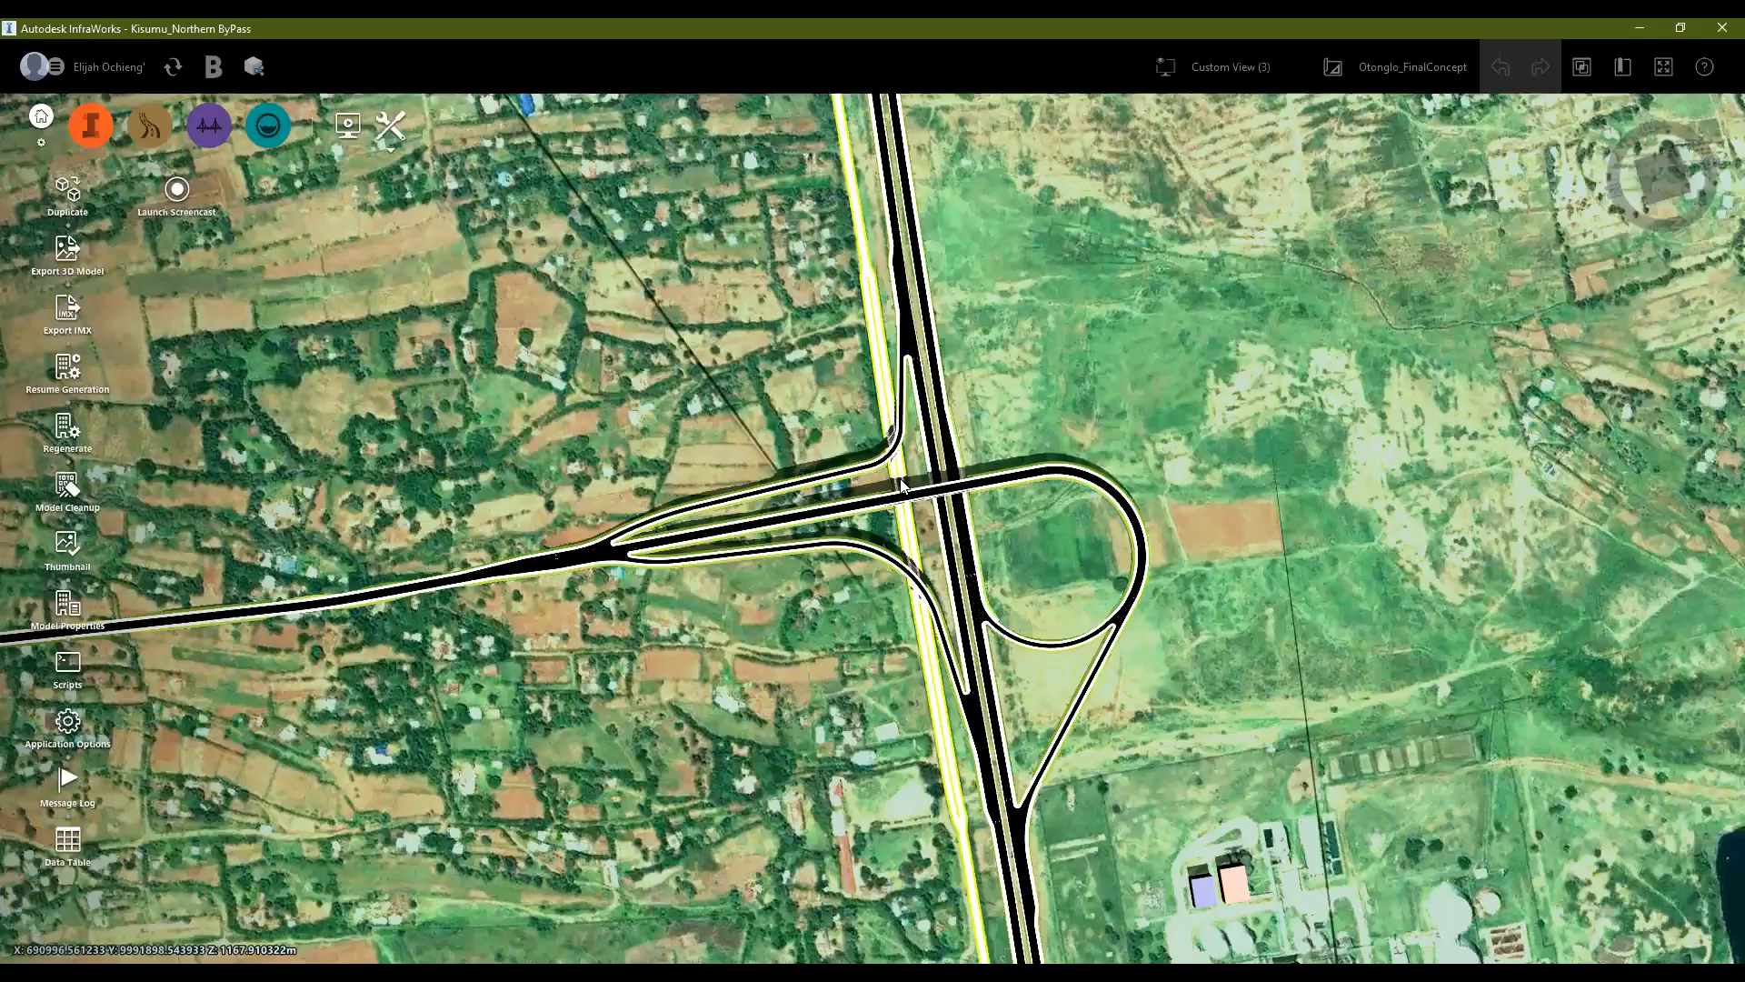
Step: Select the Otonglo bridge and examine its spans over the railway tracks and the dual carriageway
scroll(927, 382, up, 1)
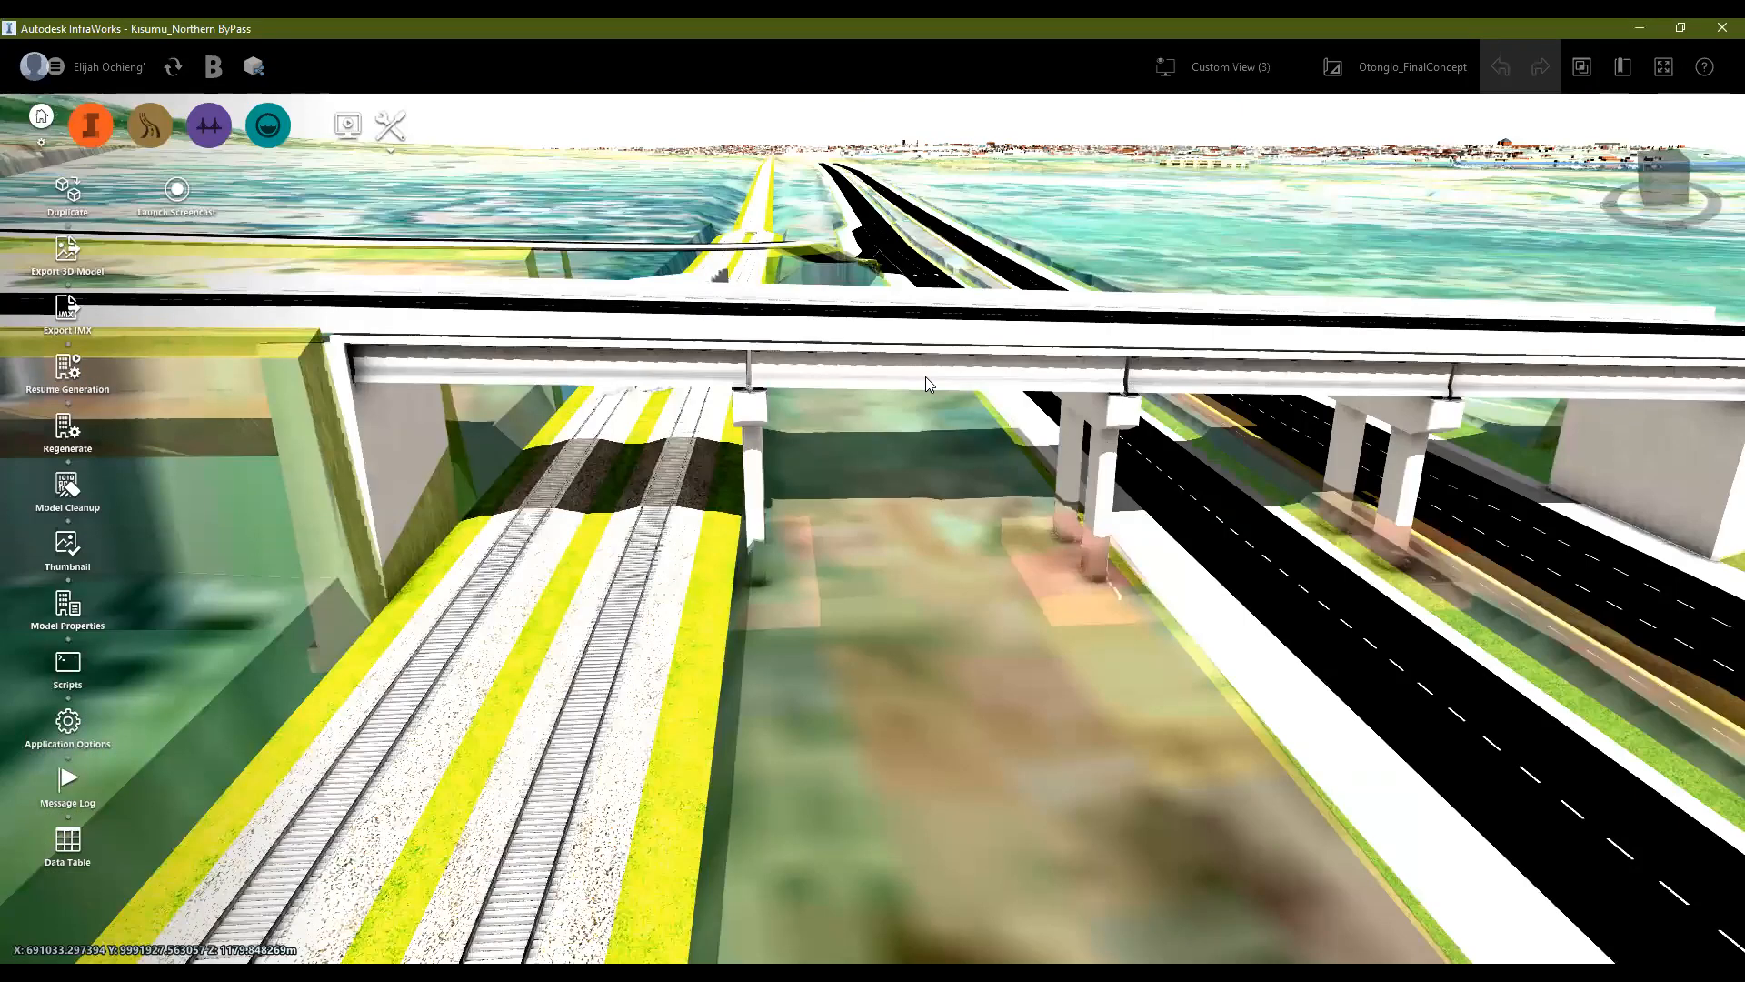
click(927, 376)
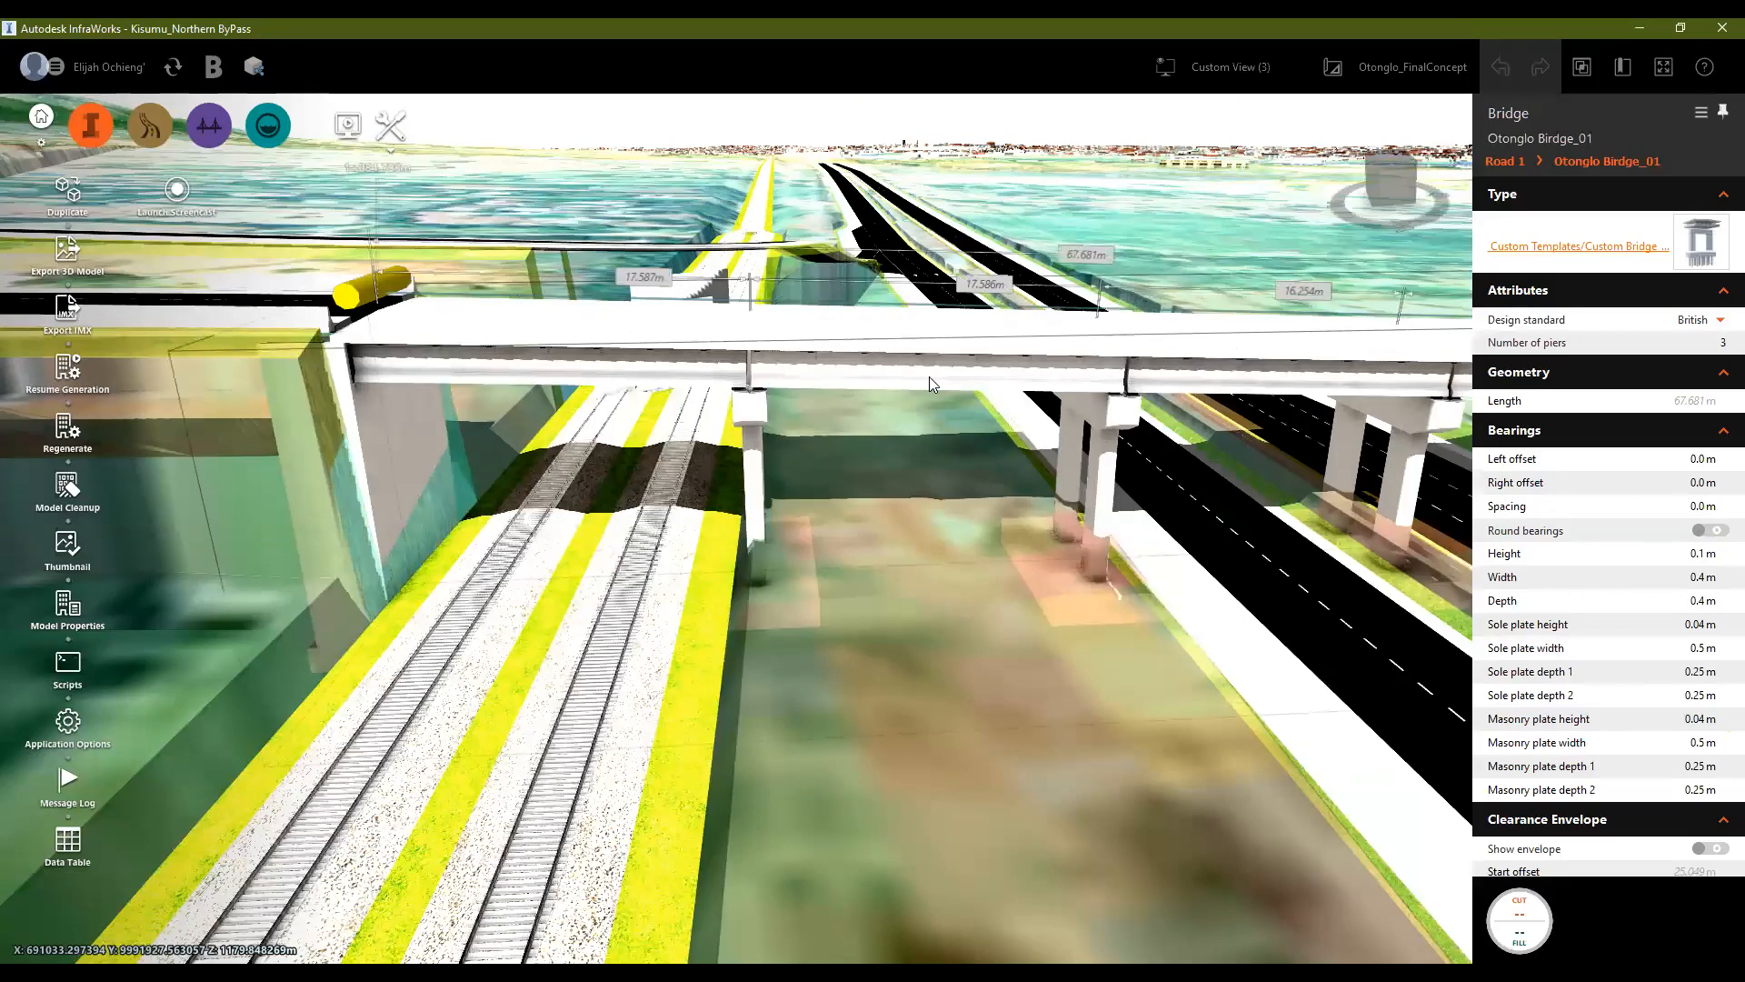
scroll(995, 500, down, 2)
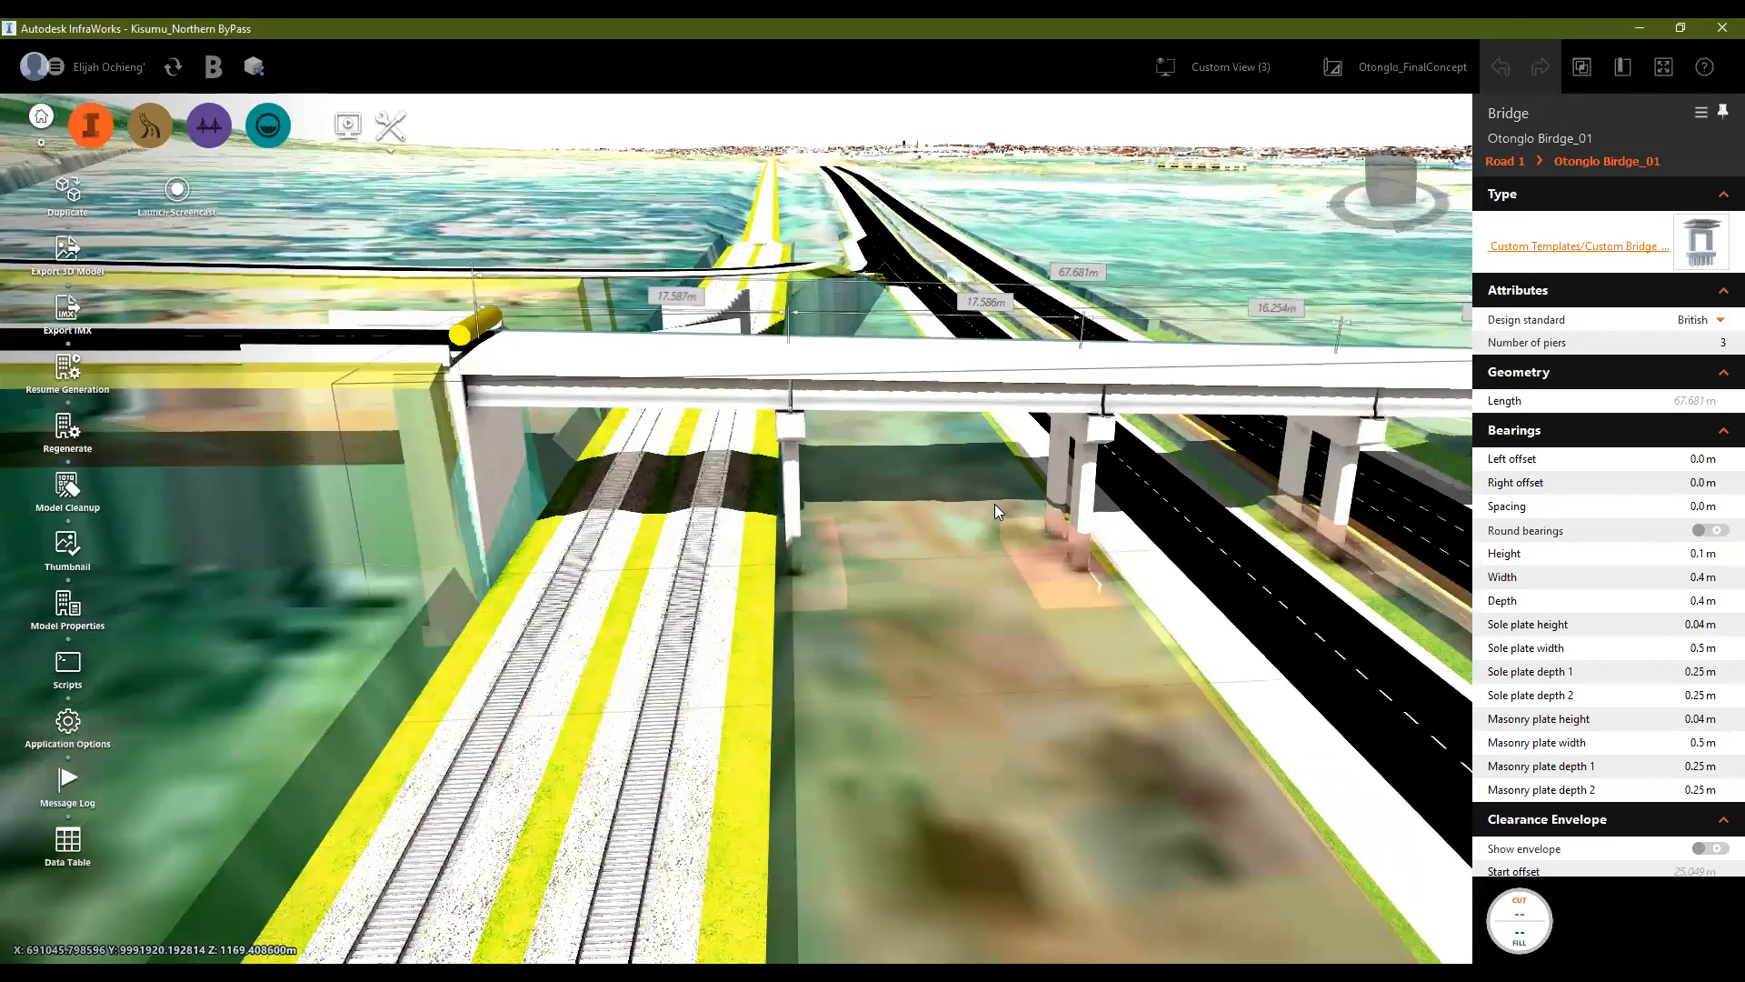
scroll(949, 504, down, 3)
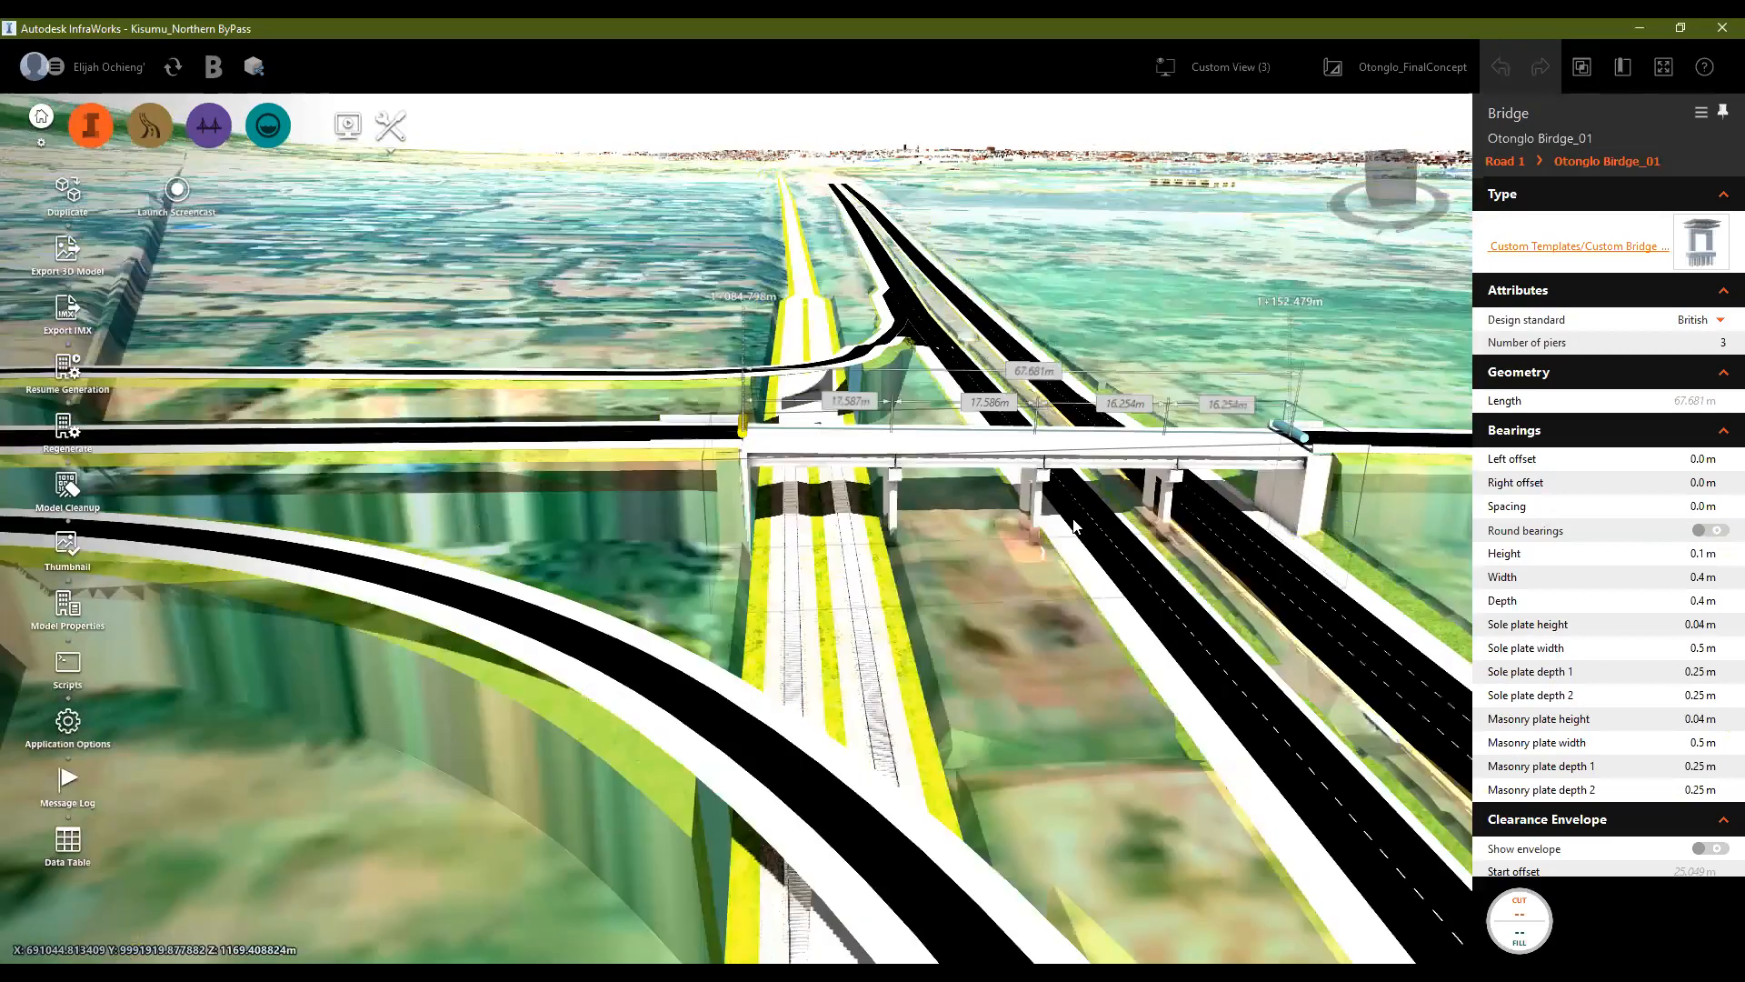
scroll(1078, 517, down, 1)
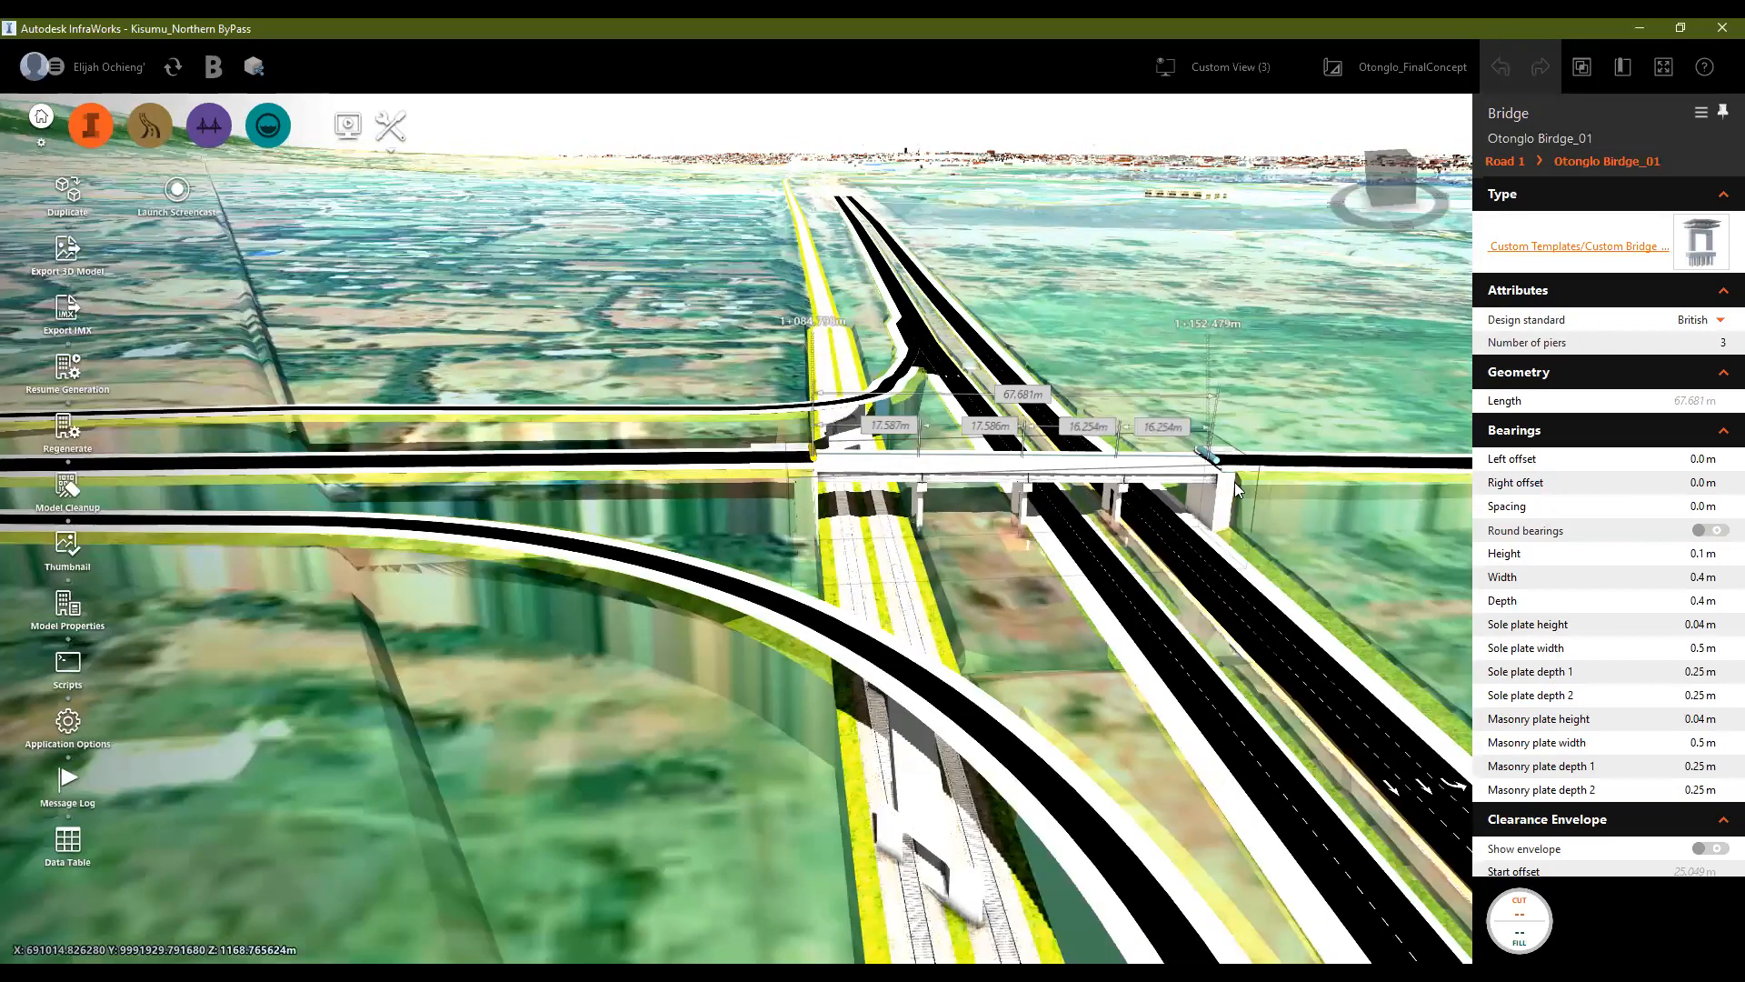
scroll(464, 516, up, 3)
middle_drag(463, 516, 468, 459)
click(946, 394)
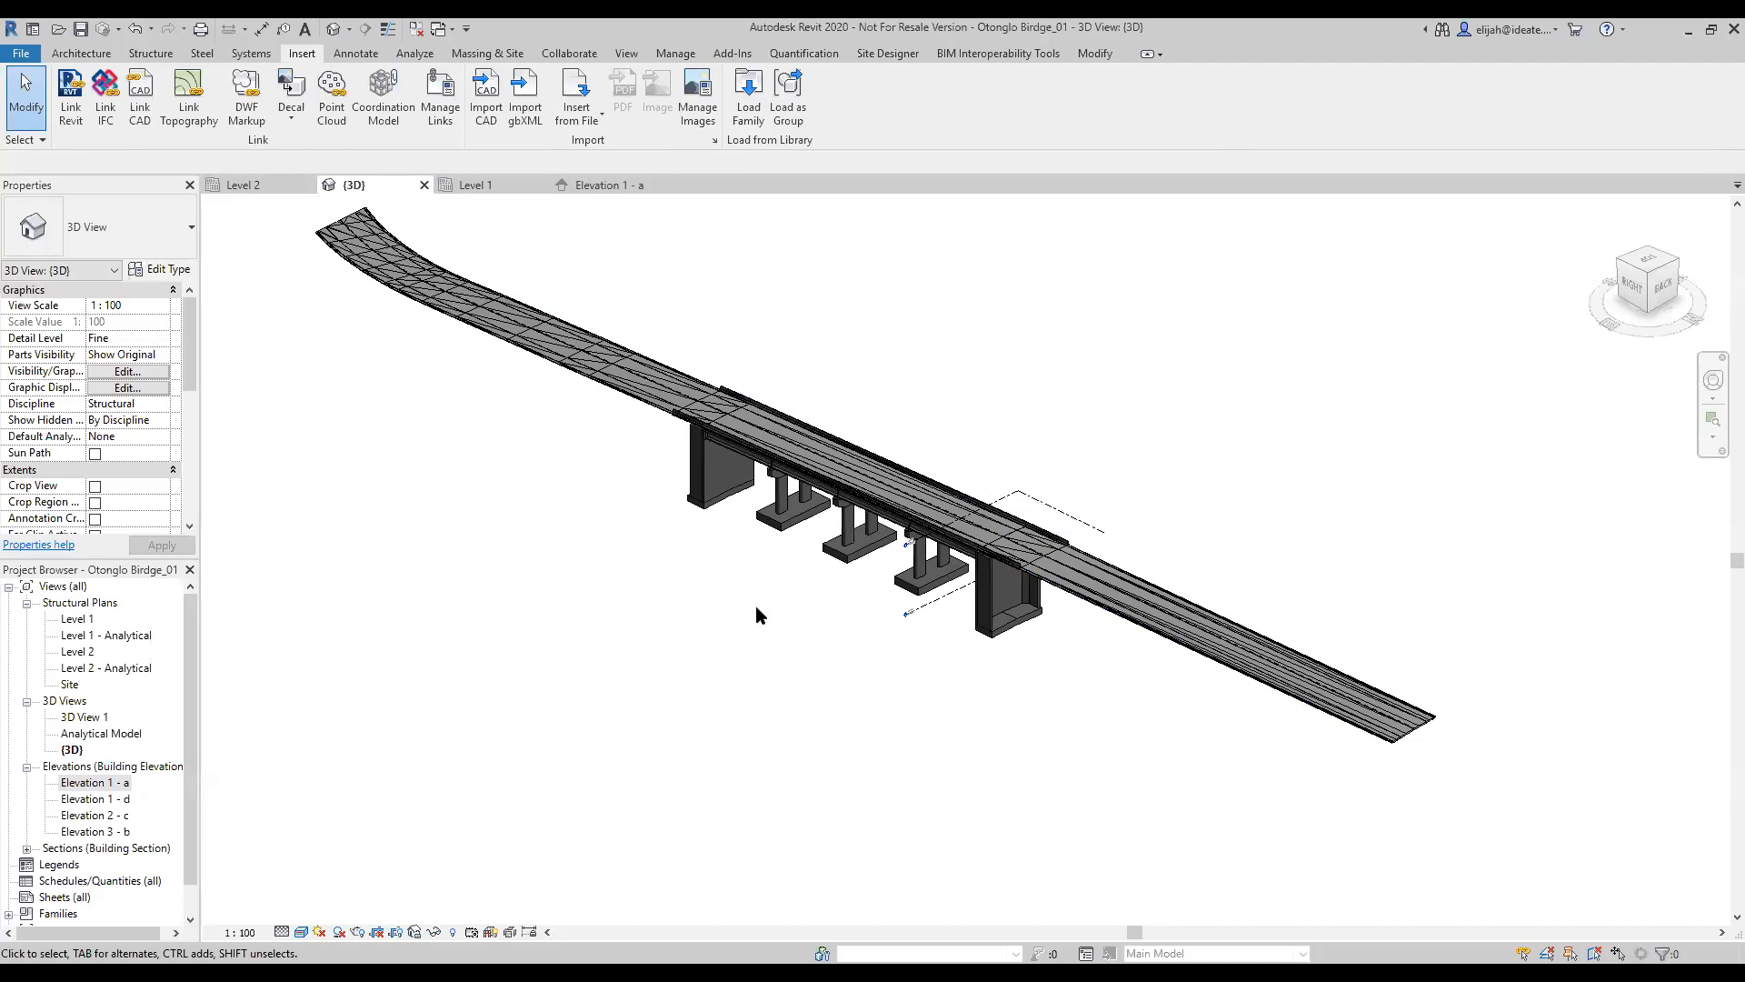
Step: Examine the transferred bridge's deck, approaches, abutments, piers and footings in the Revit 3D view
middle_drag(743, 627, 1605, 718)
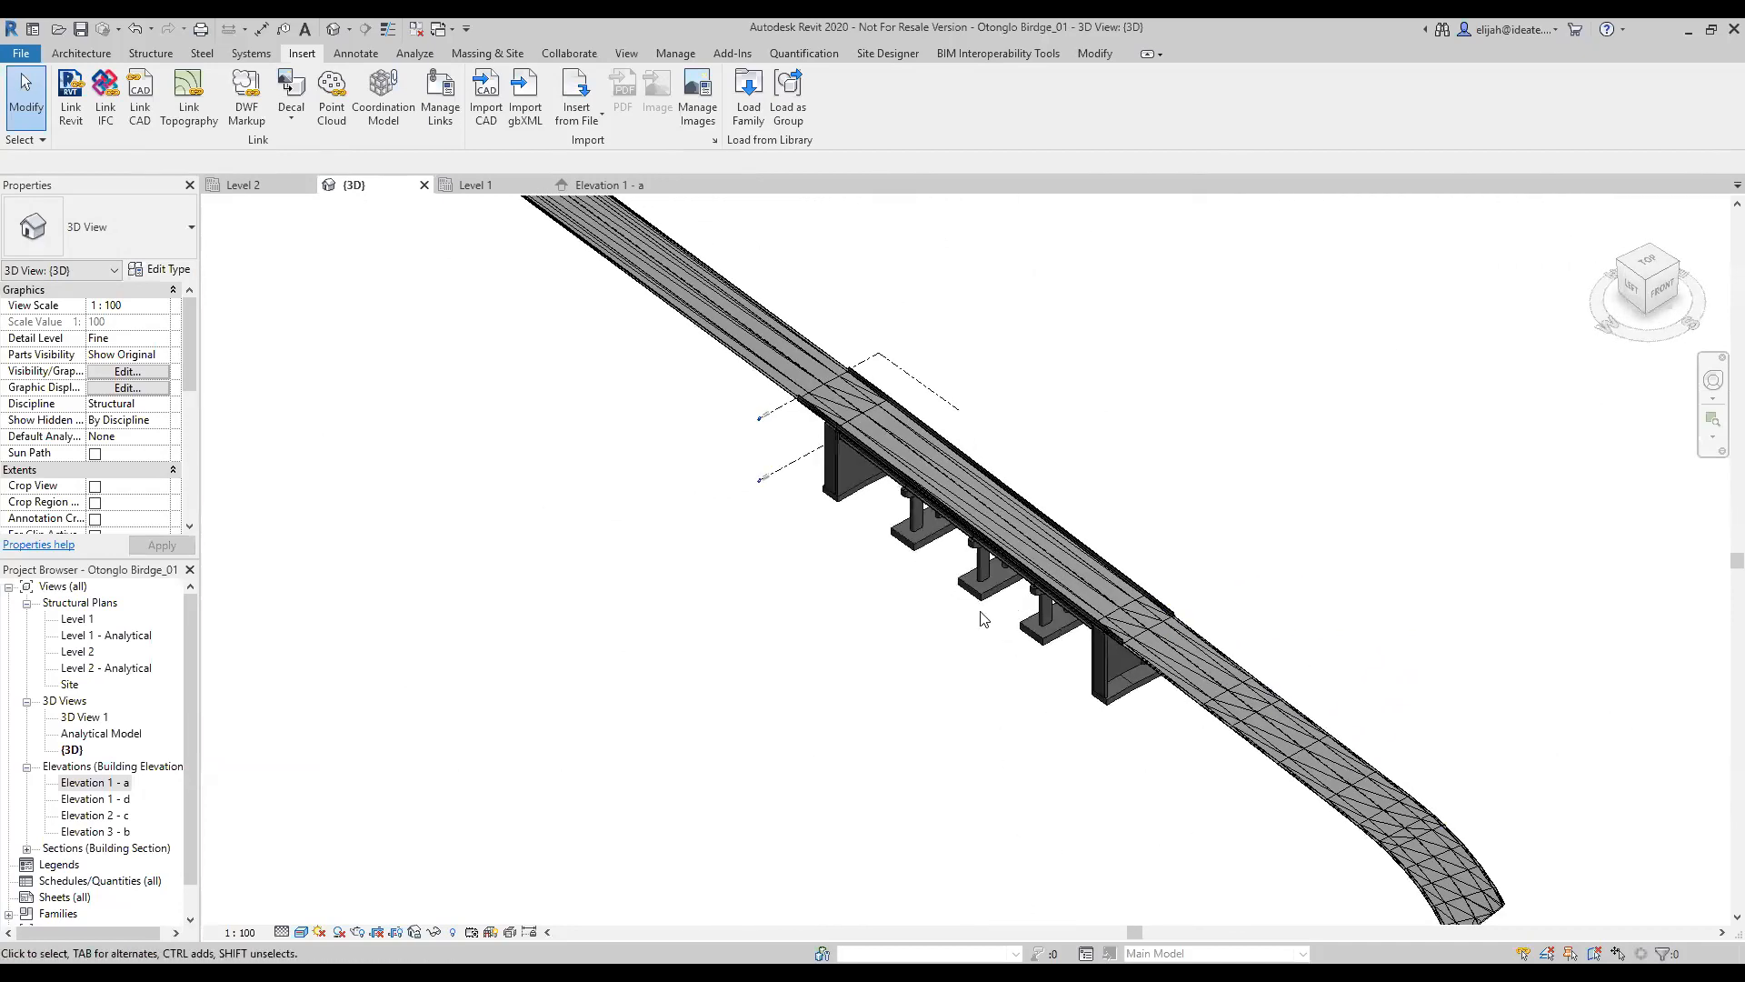
shift+middle_drag(965, 612, 1259, 752)
scroll(875, 684, down, 5)
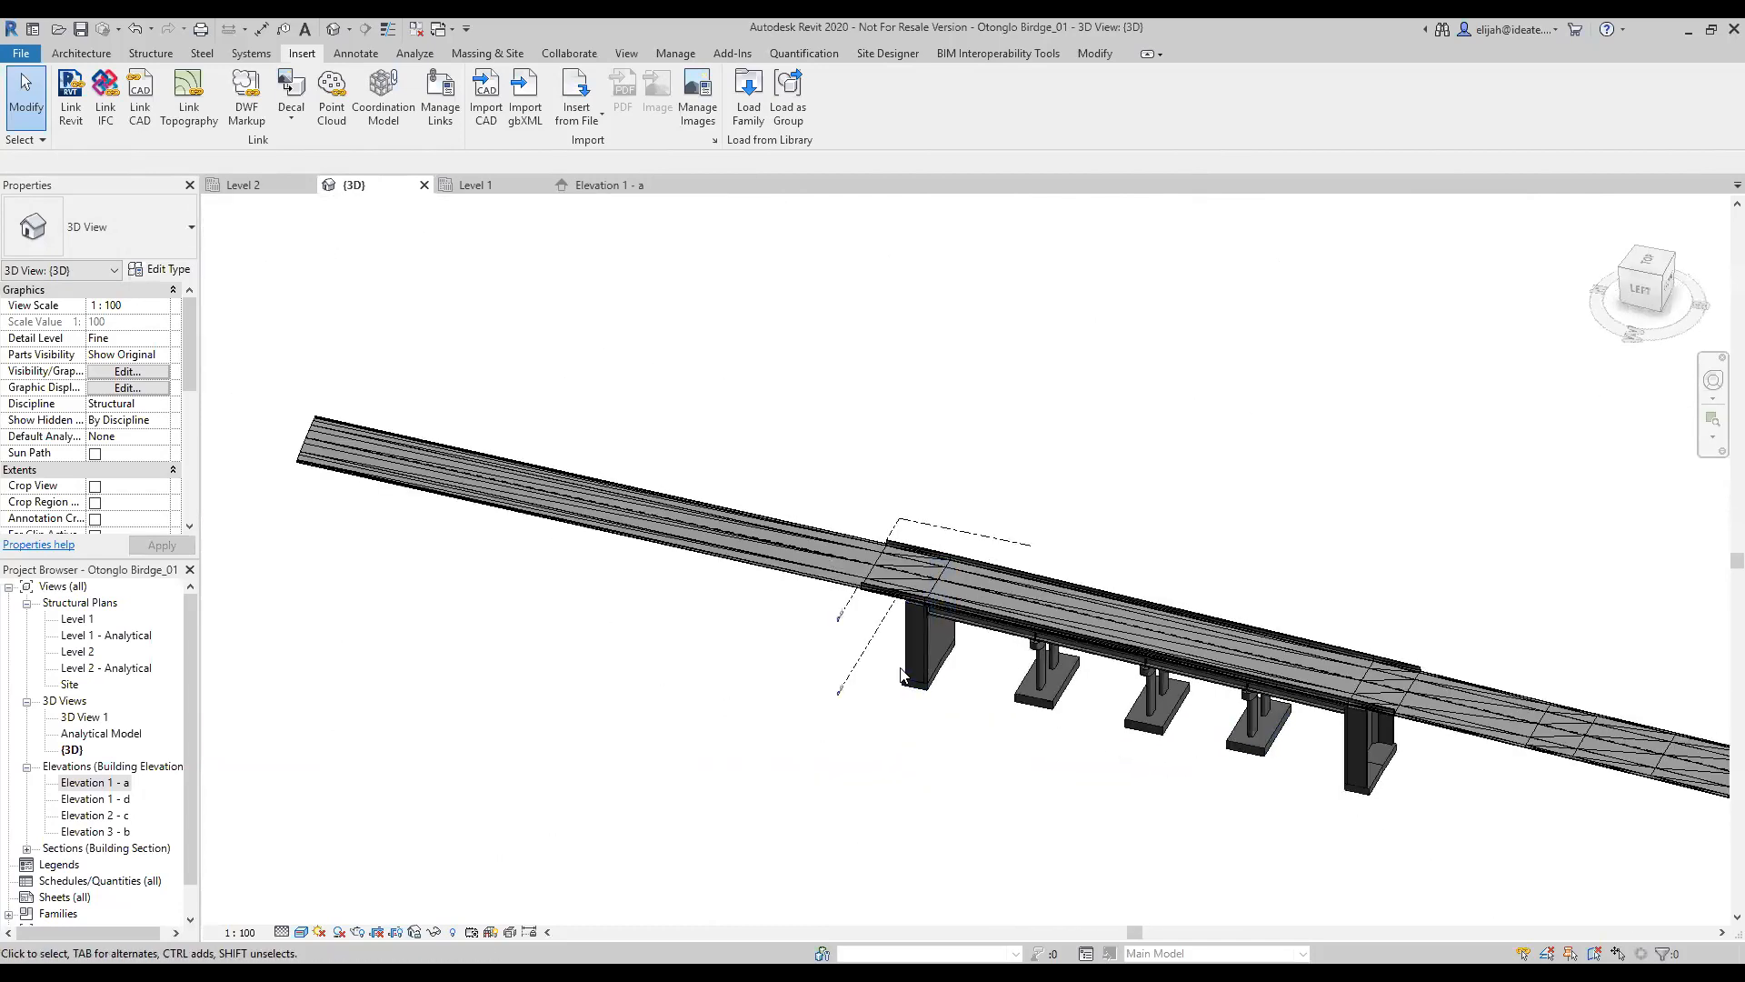
scroll(875, 684, up, 3)
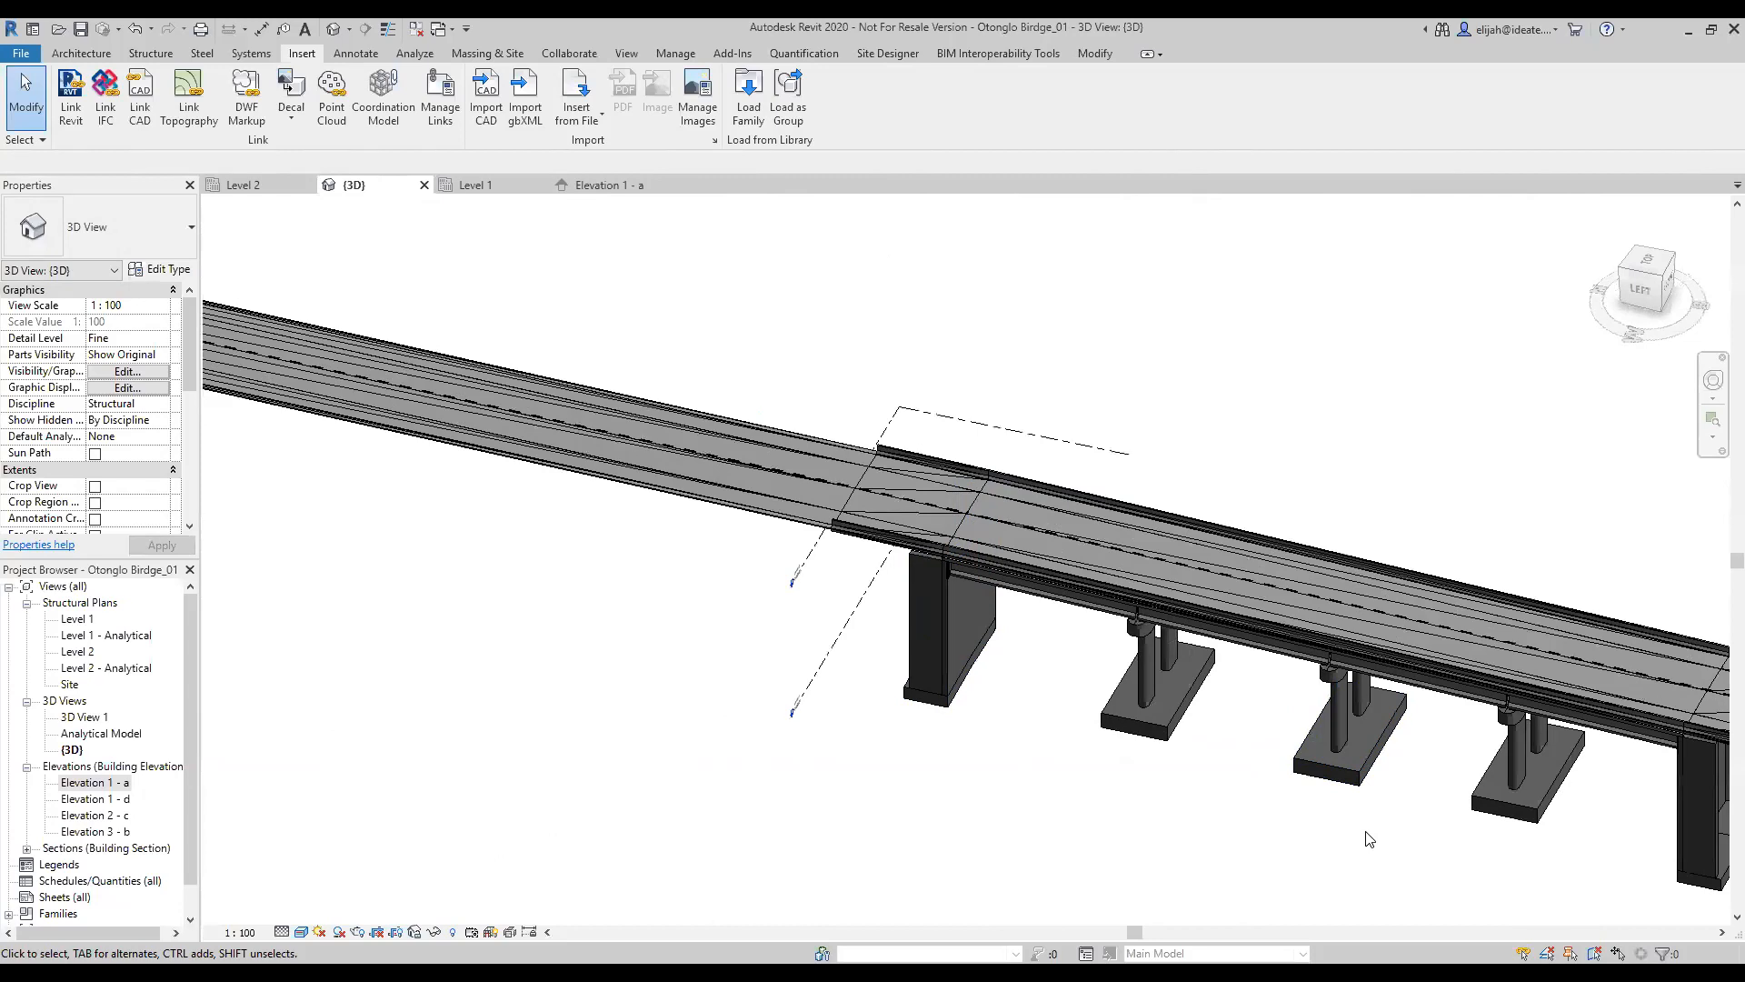
middle_drag(1400, 817, 1248, 710)
shift+middle_drag(1500, 734, 1556, 760)
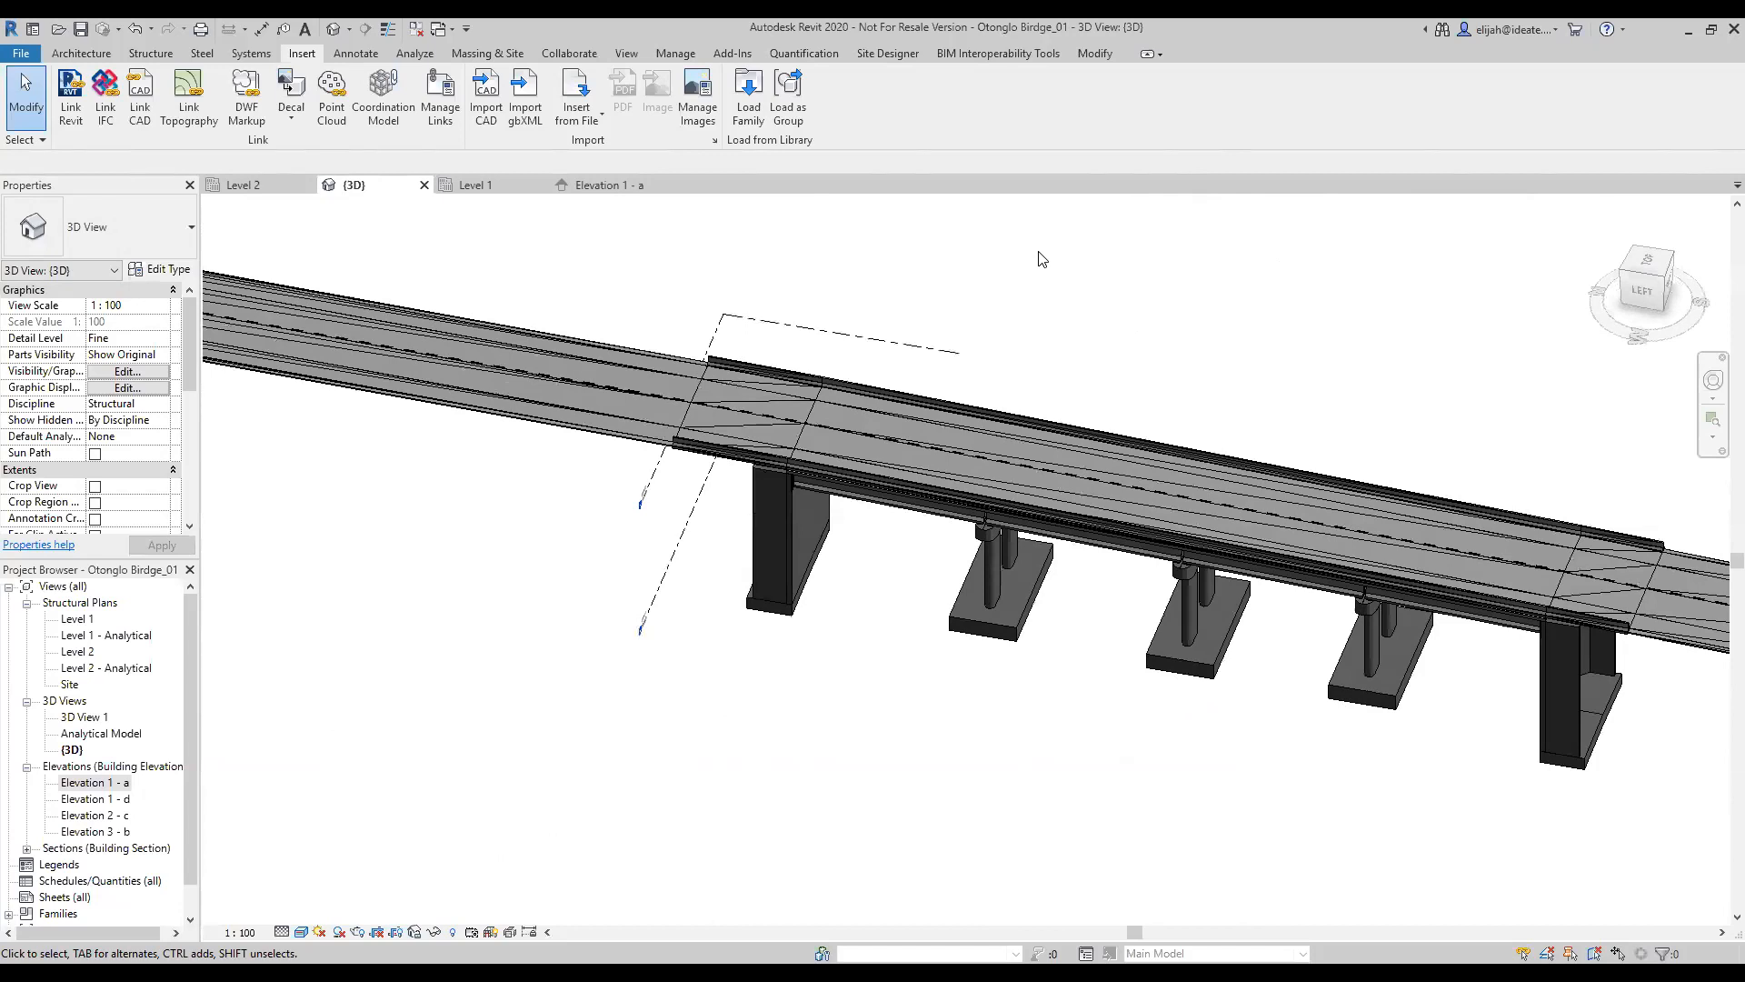
click(244, 184)
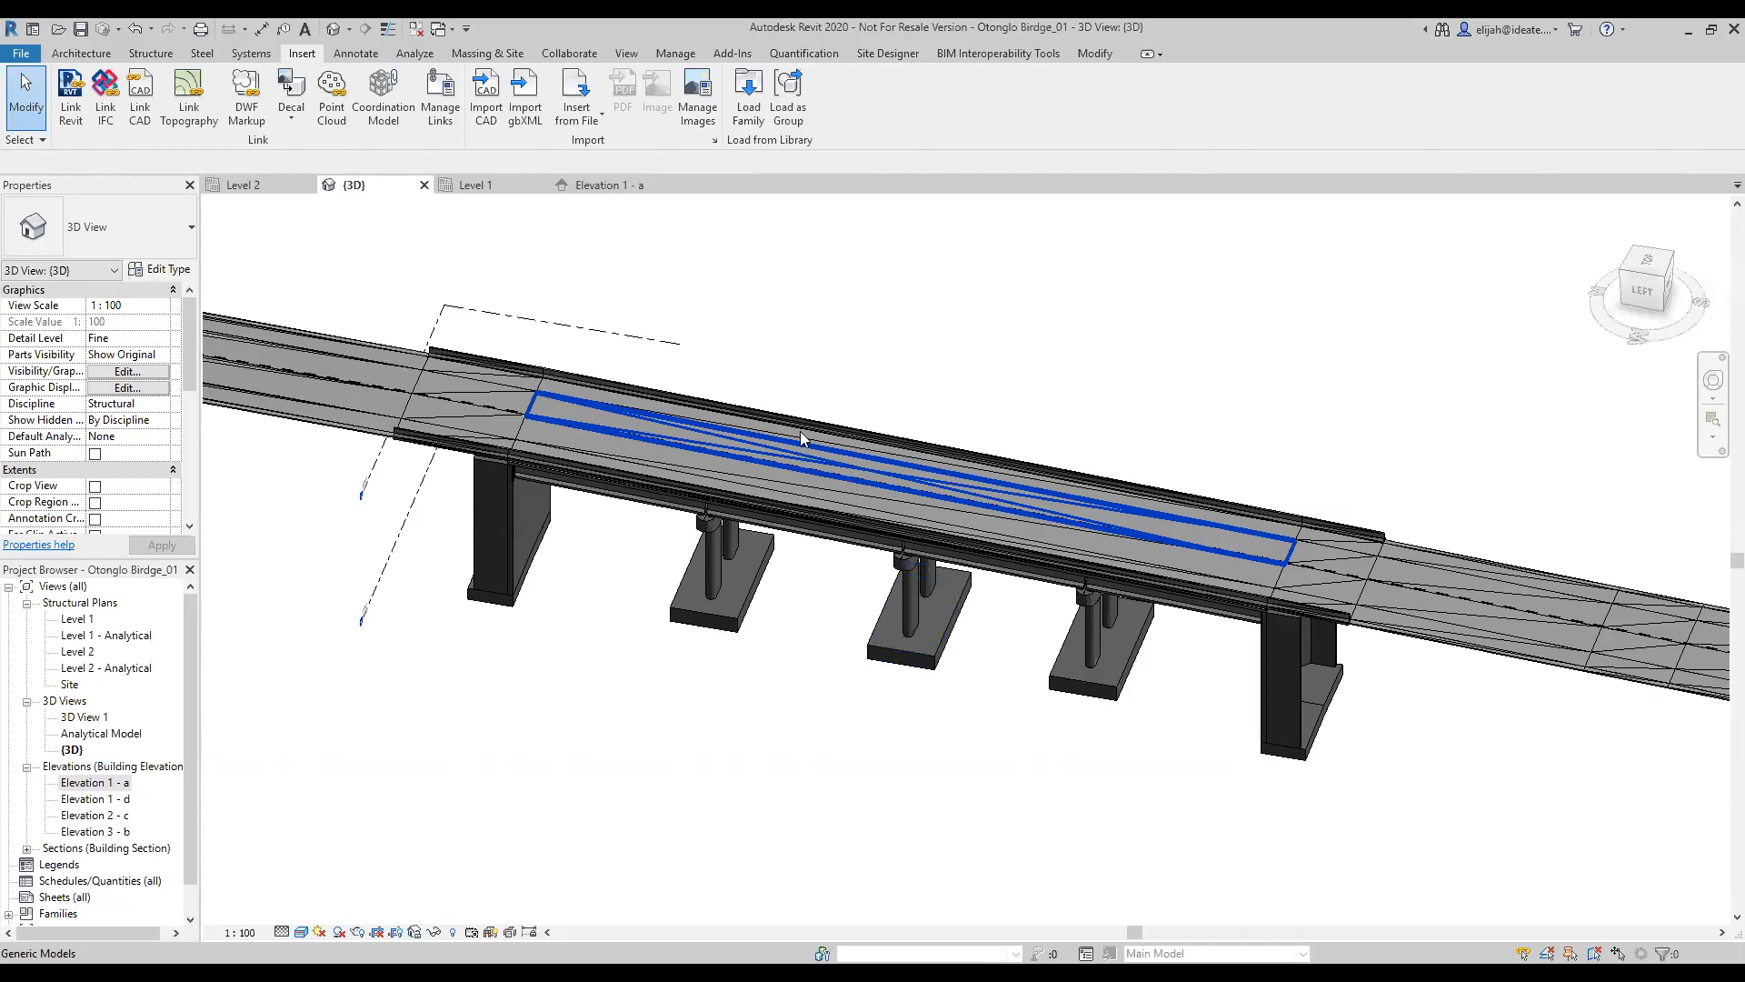
Step: Switch to Civil 3D and examine the interchange roads, loop ramp and bridge crossing in the Bridge Topo Surface drawing
click(1652, 300)
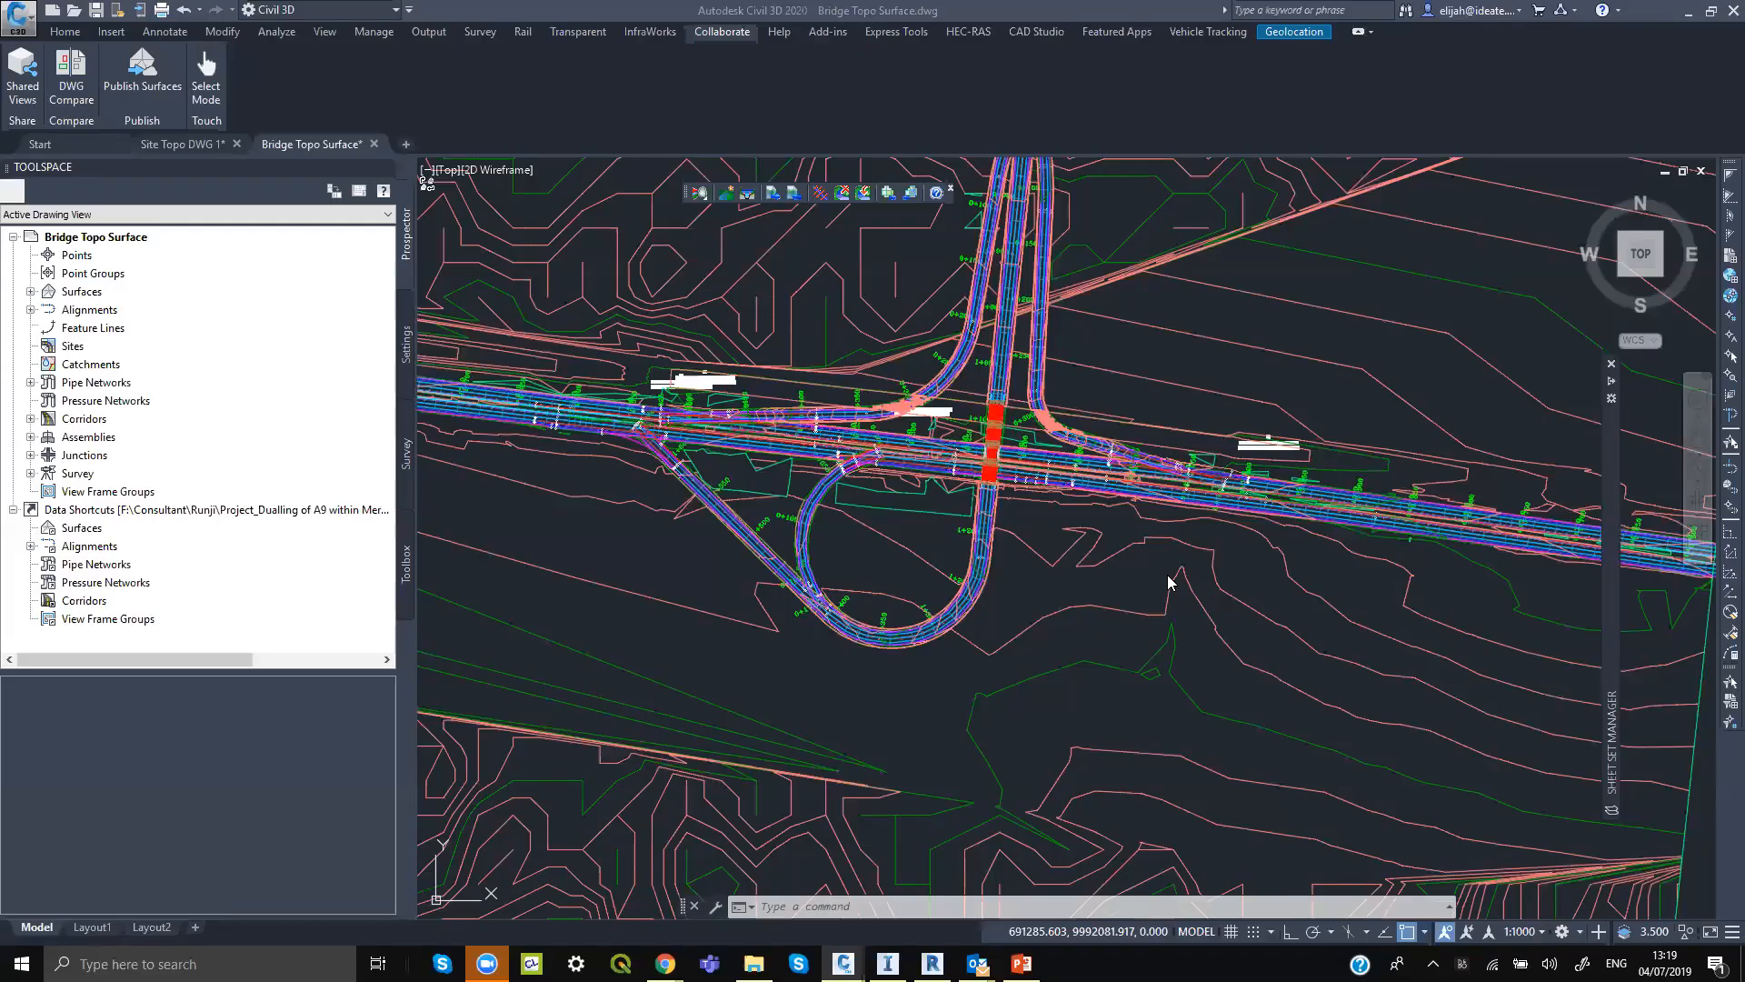
scroll(1060, 441, down, 10)
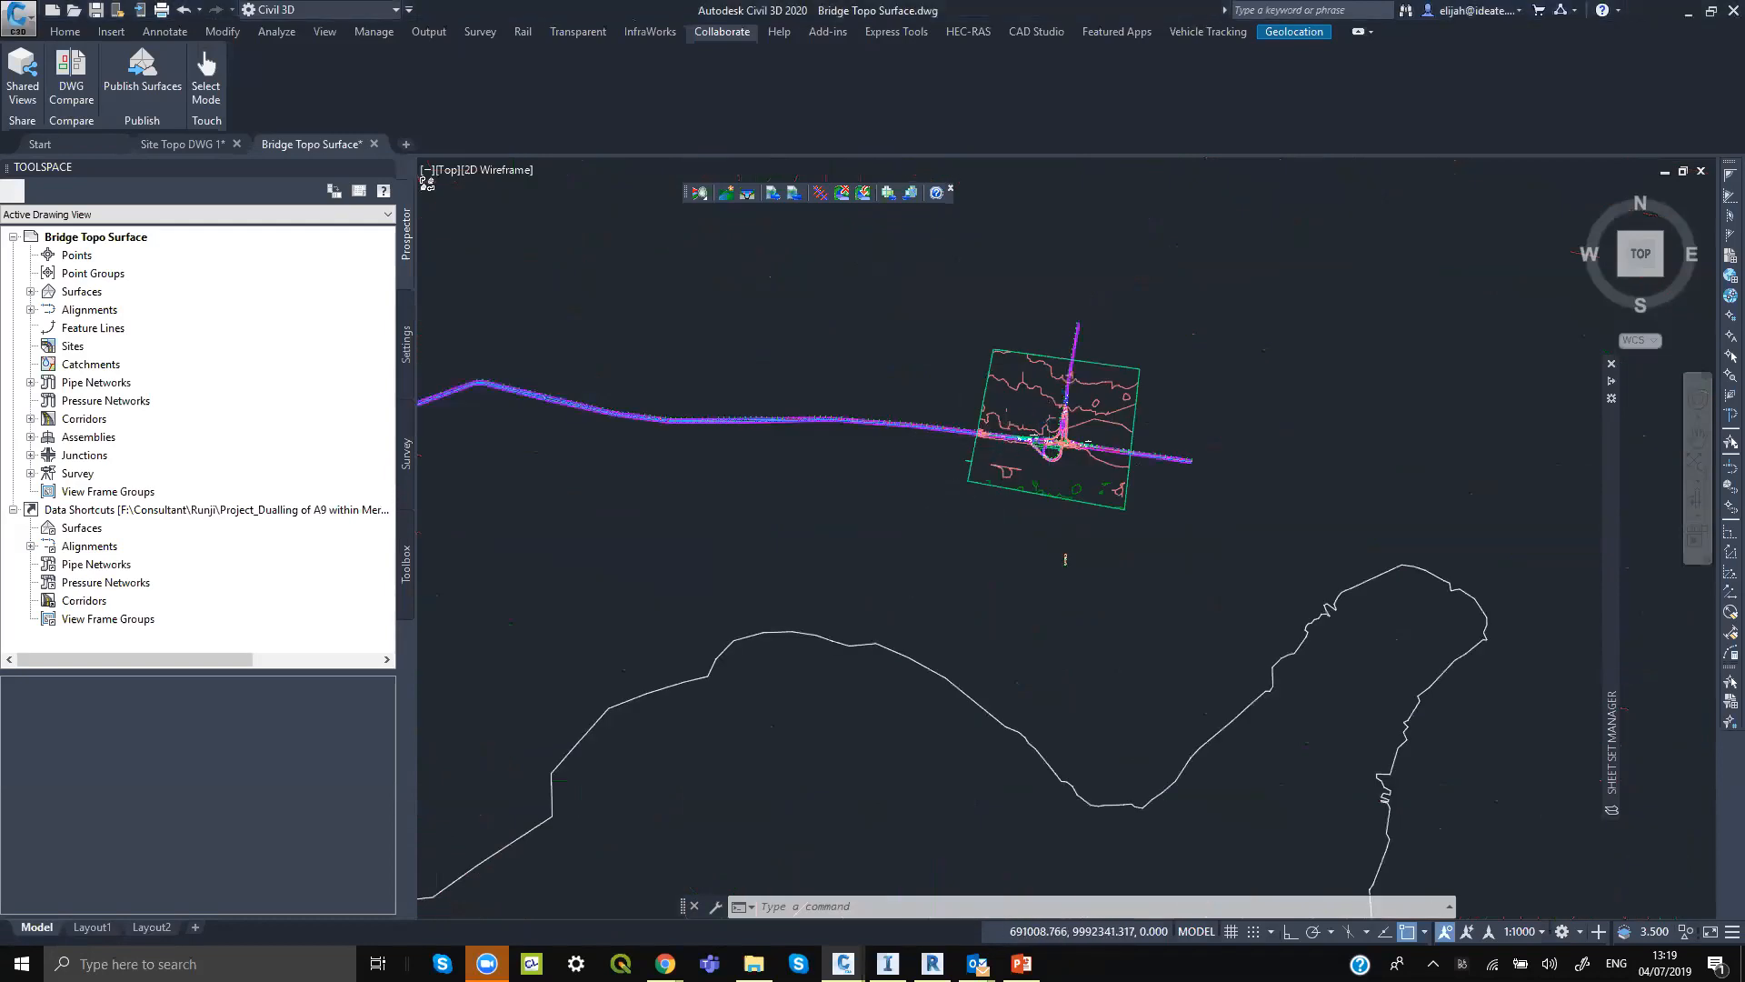
scroll(1060, 395, up, 10)
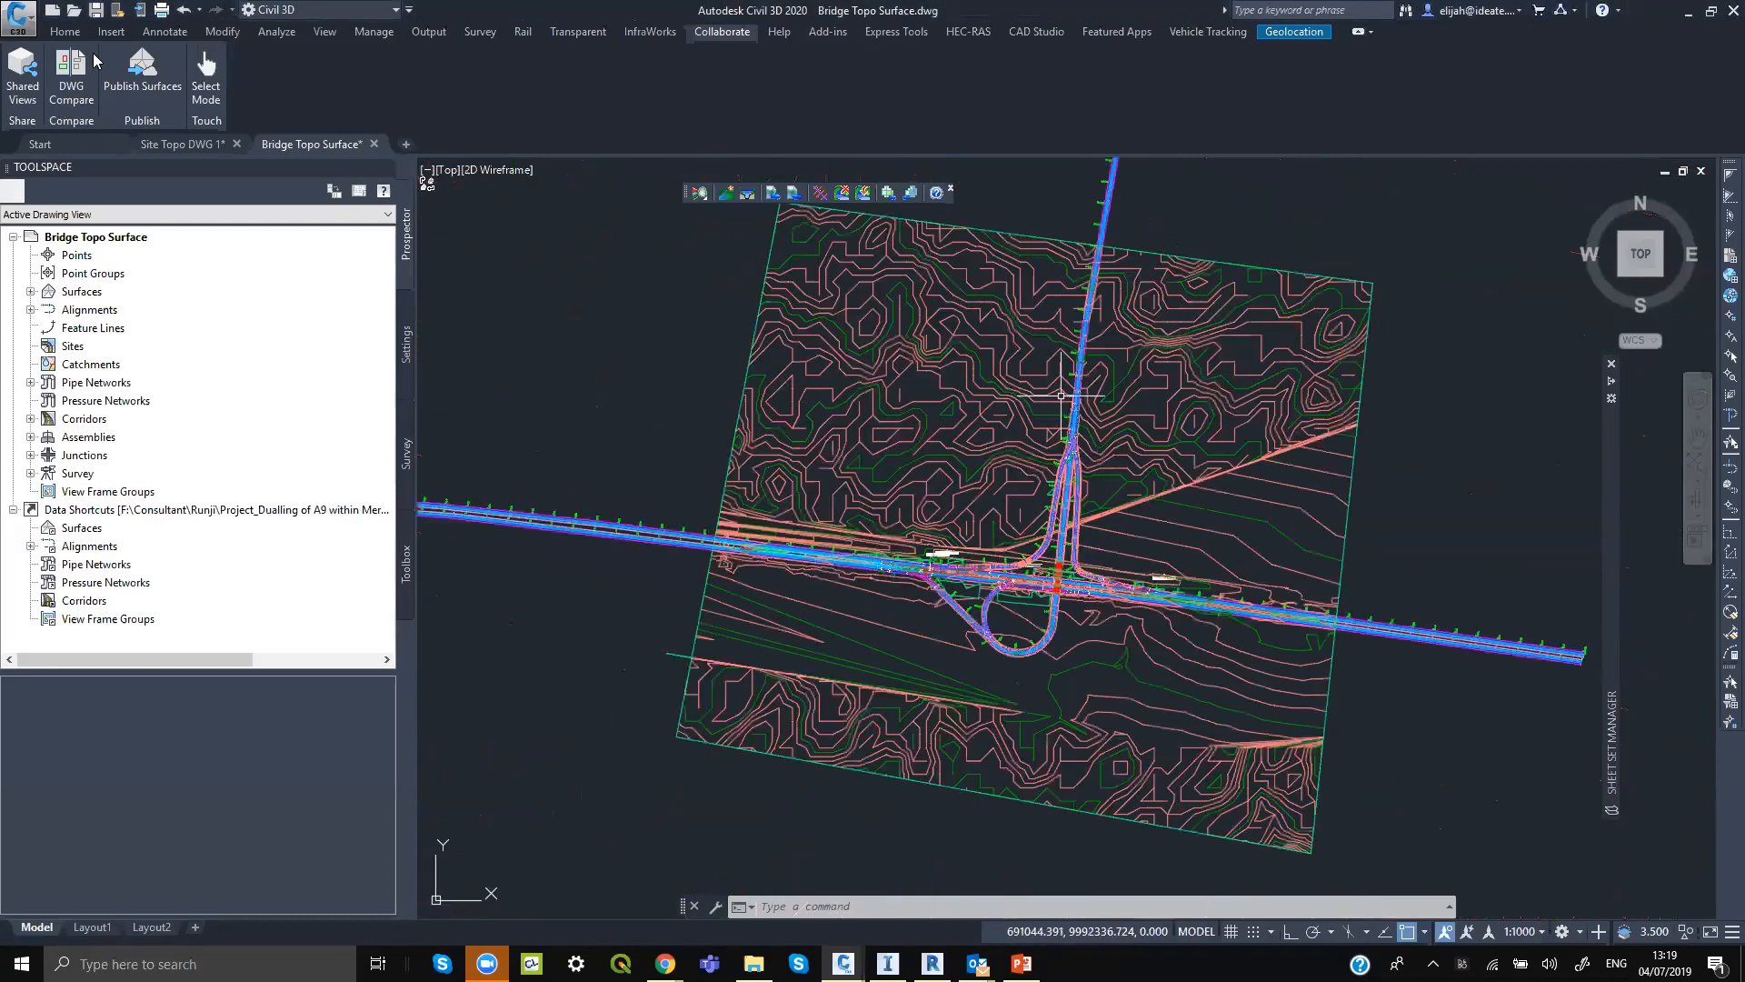
middle_drag(1061, 396, 848, 644)
scroll(889, 730, up, 6)
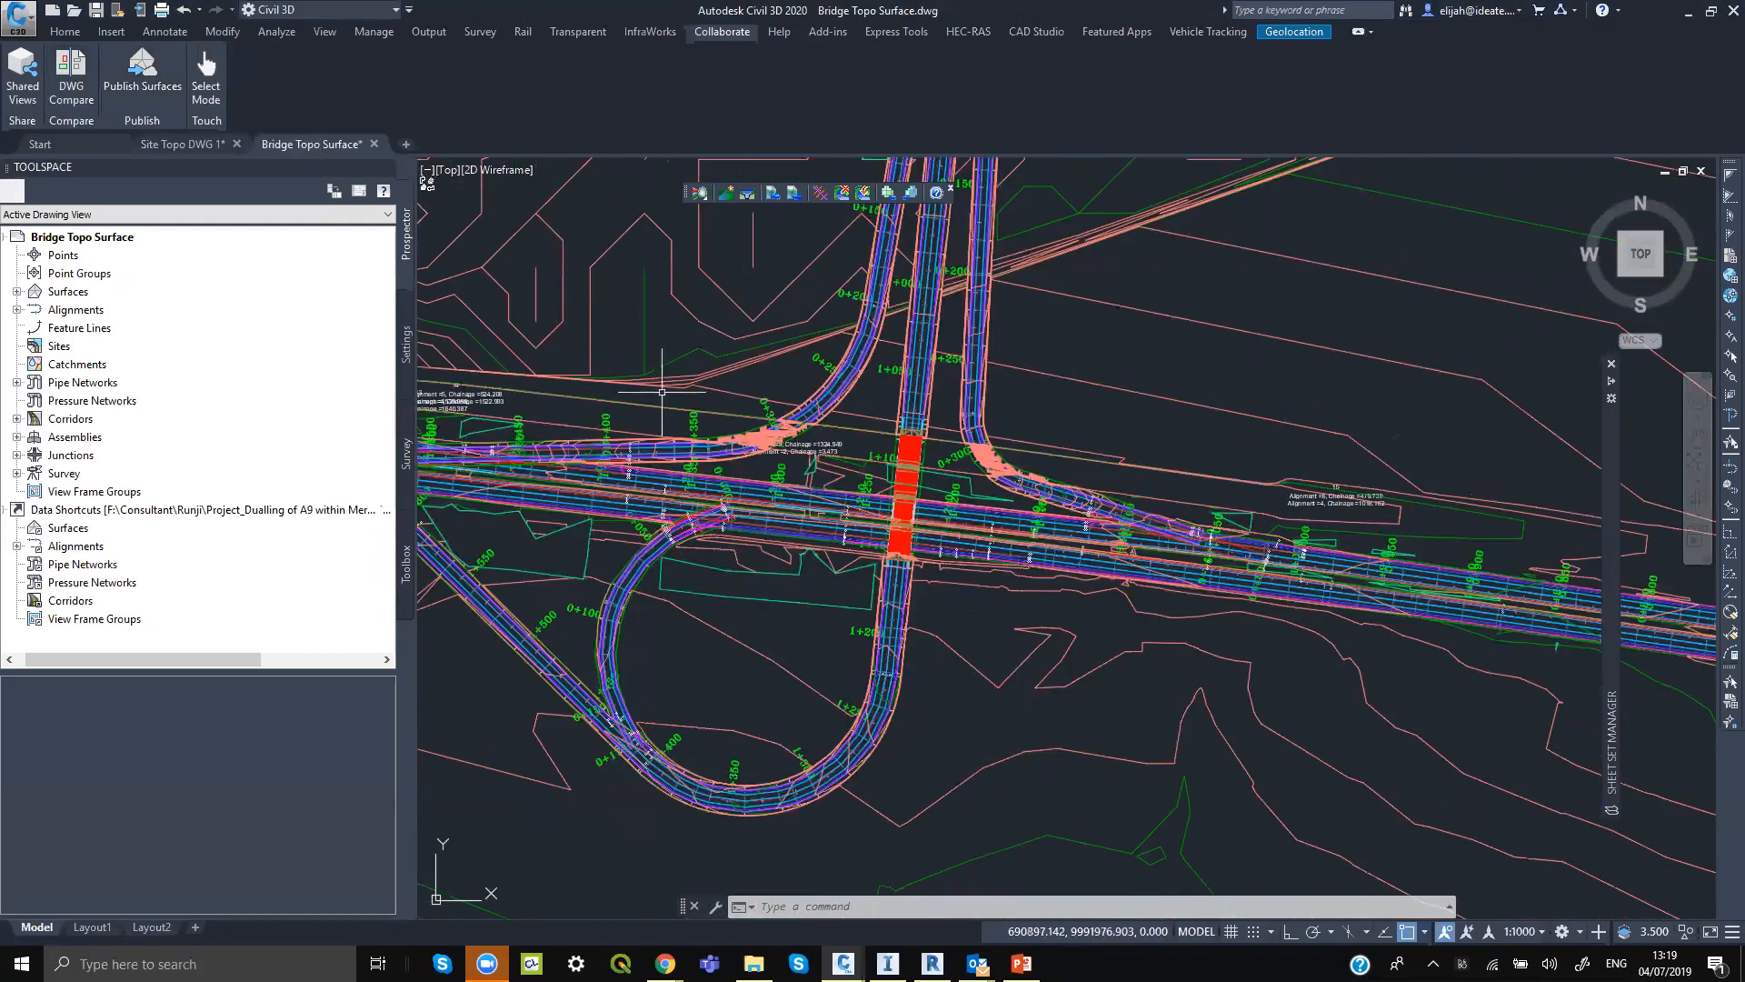
scroll(673, 400, down, 5)
middle_drag(673, 400, 747, 543)
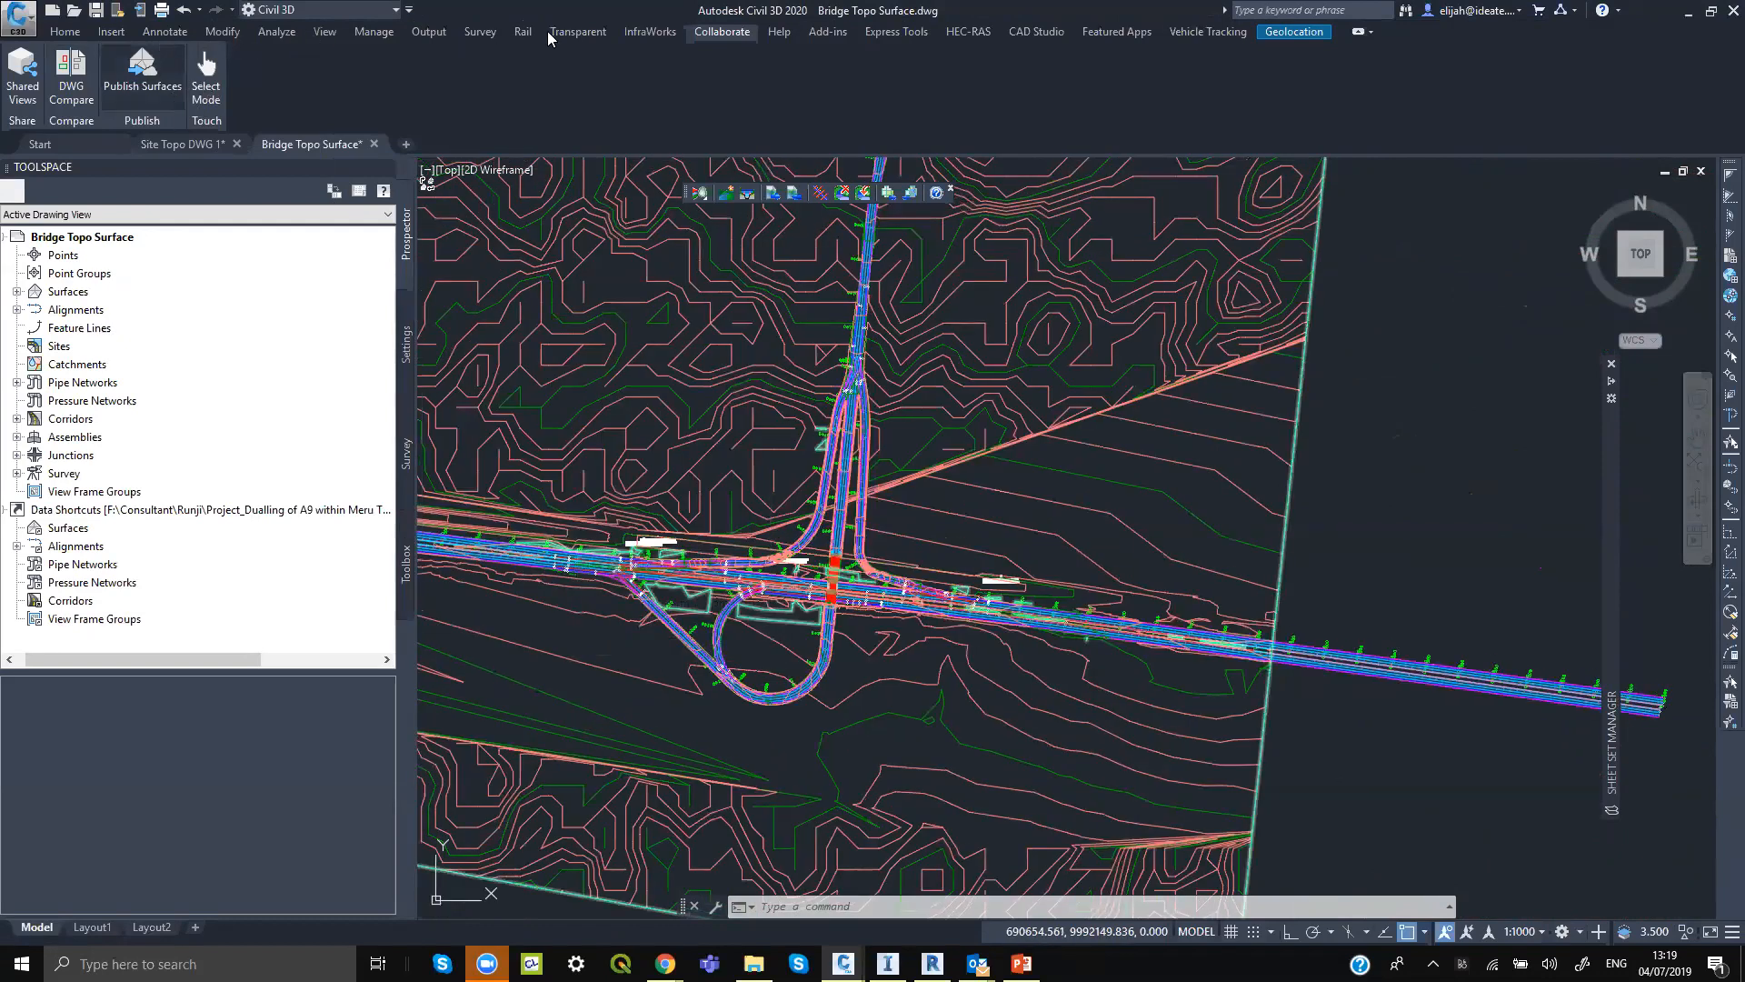
Step: Bring up the InfraWorks exchange commands and view the IMX files available for import in the Webinar_Topo Demo folder
click(643, 33)
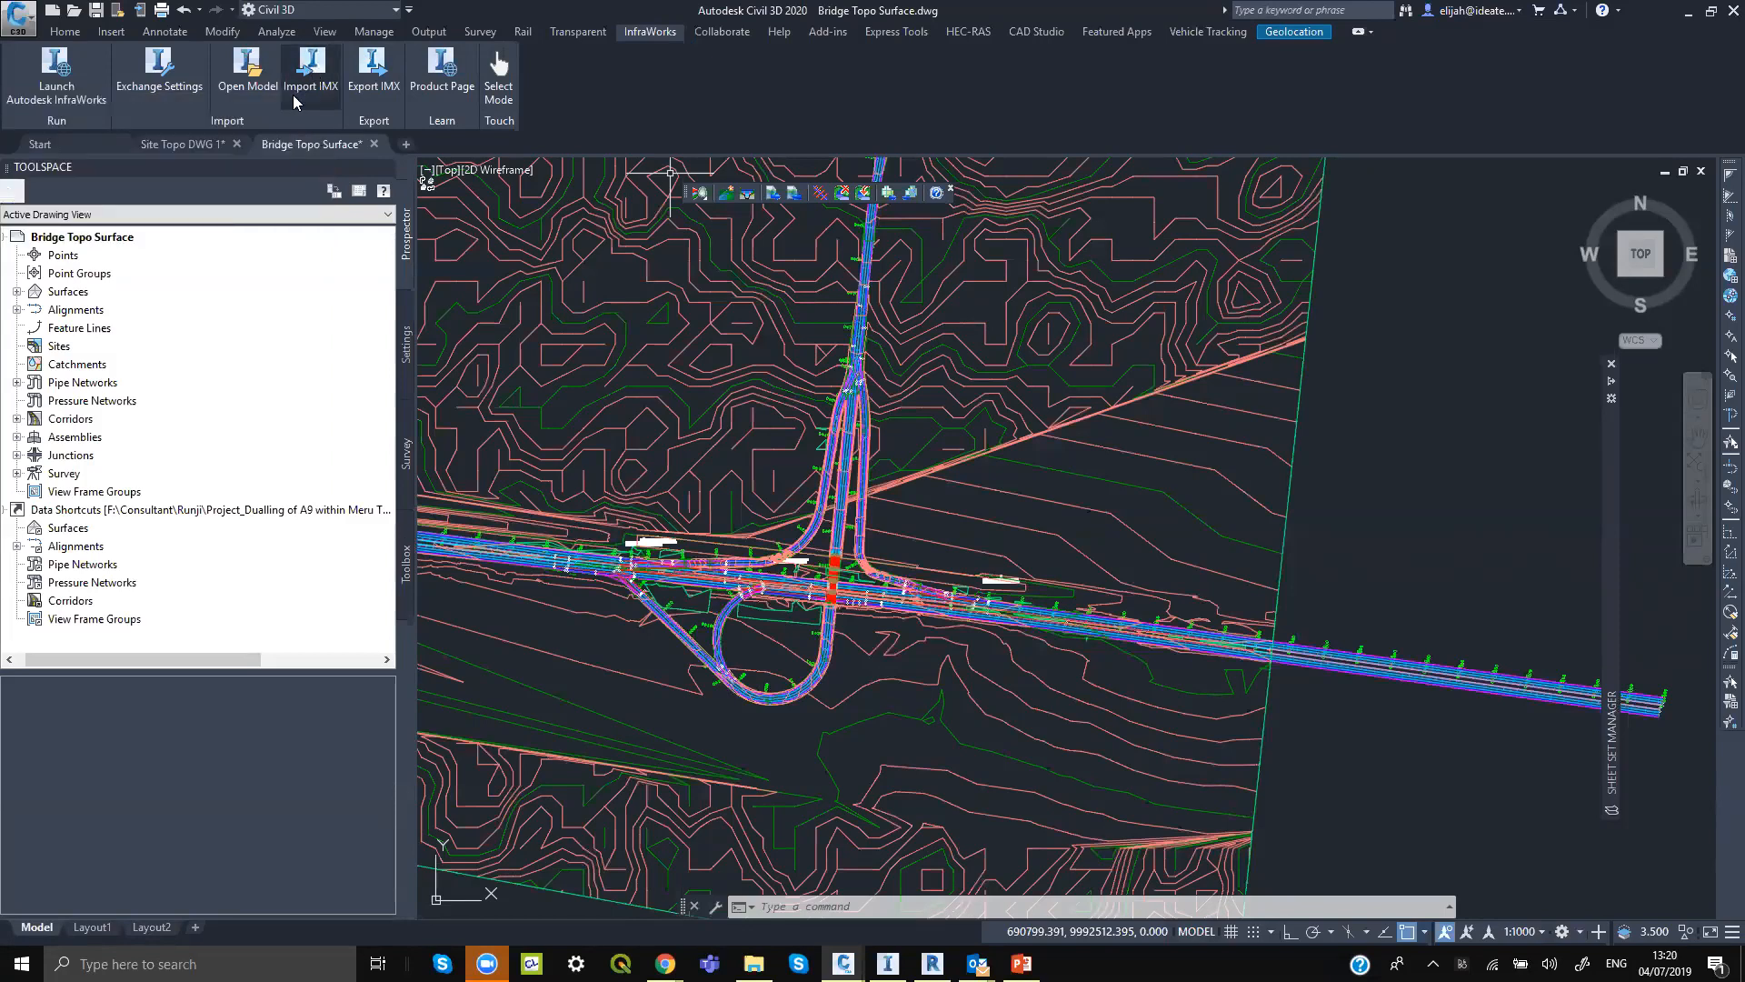
double_click(643, 36)
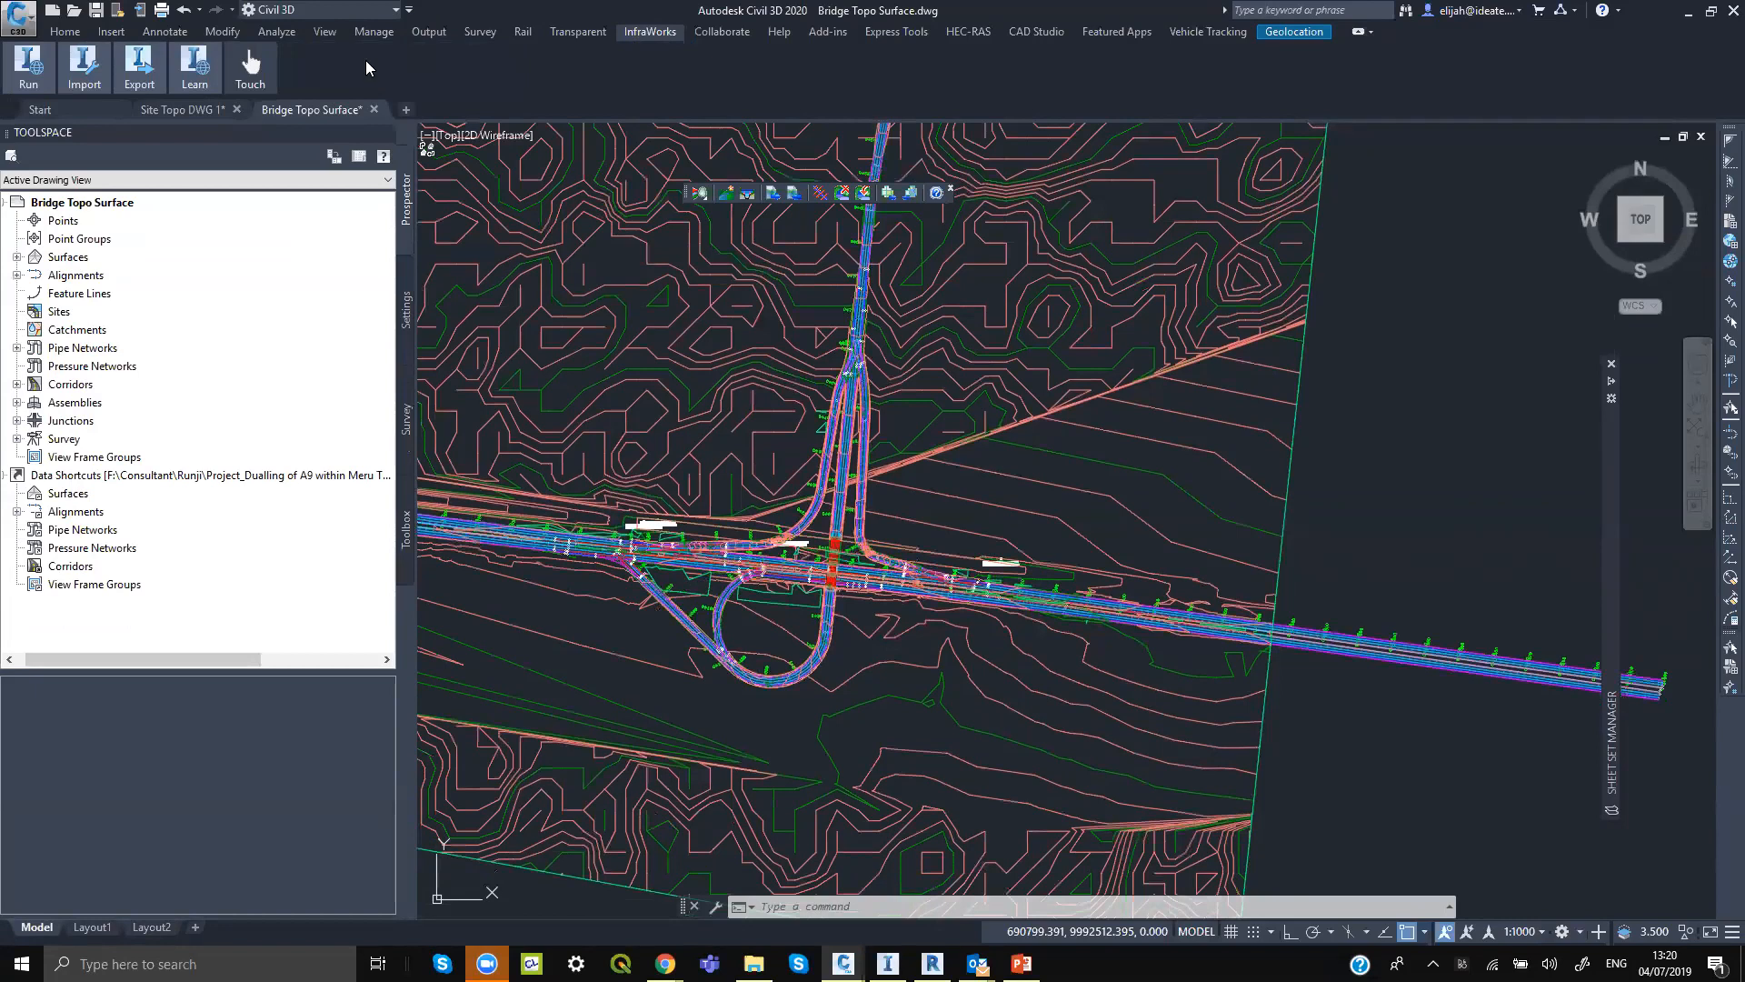
double_click(664, 31)
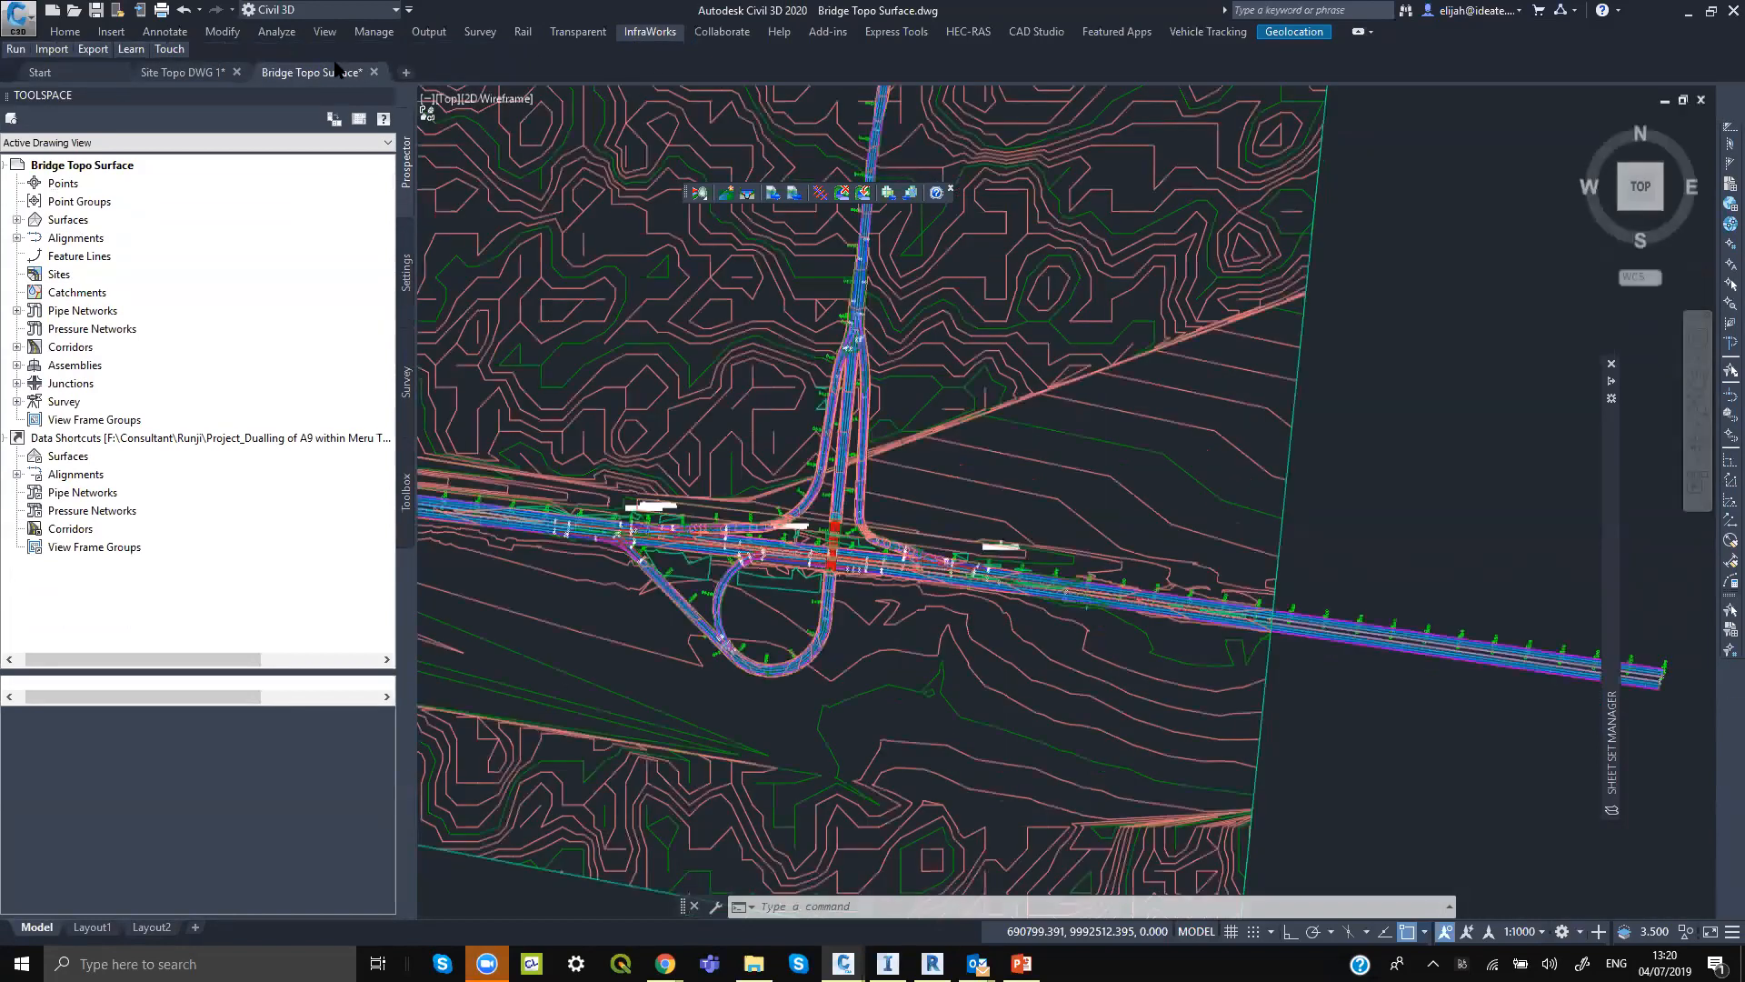
double_click(640, 31)
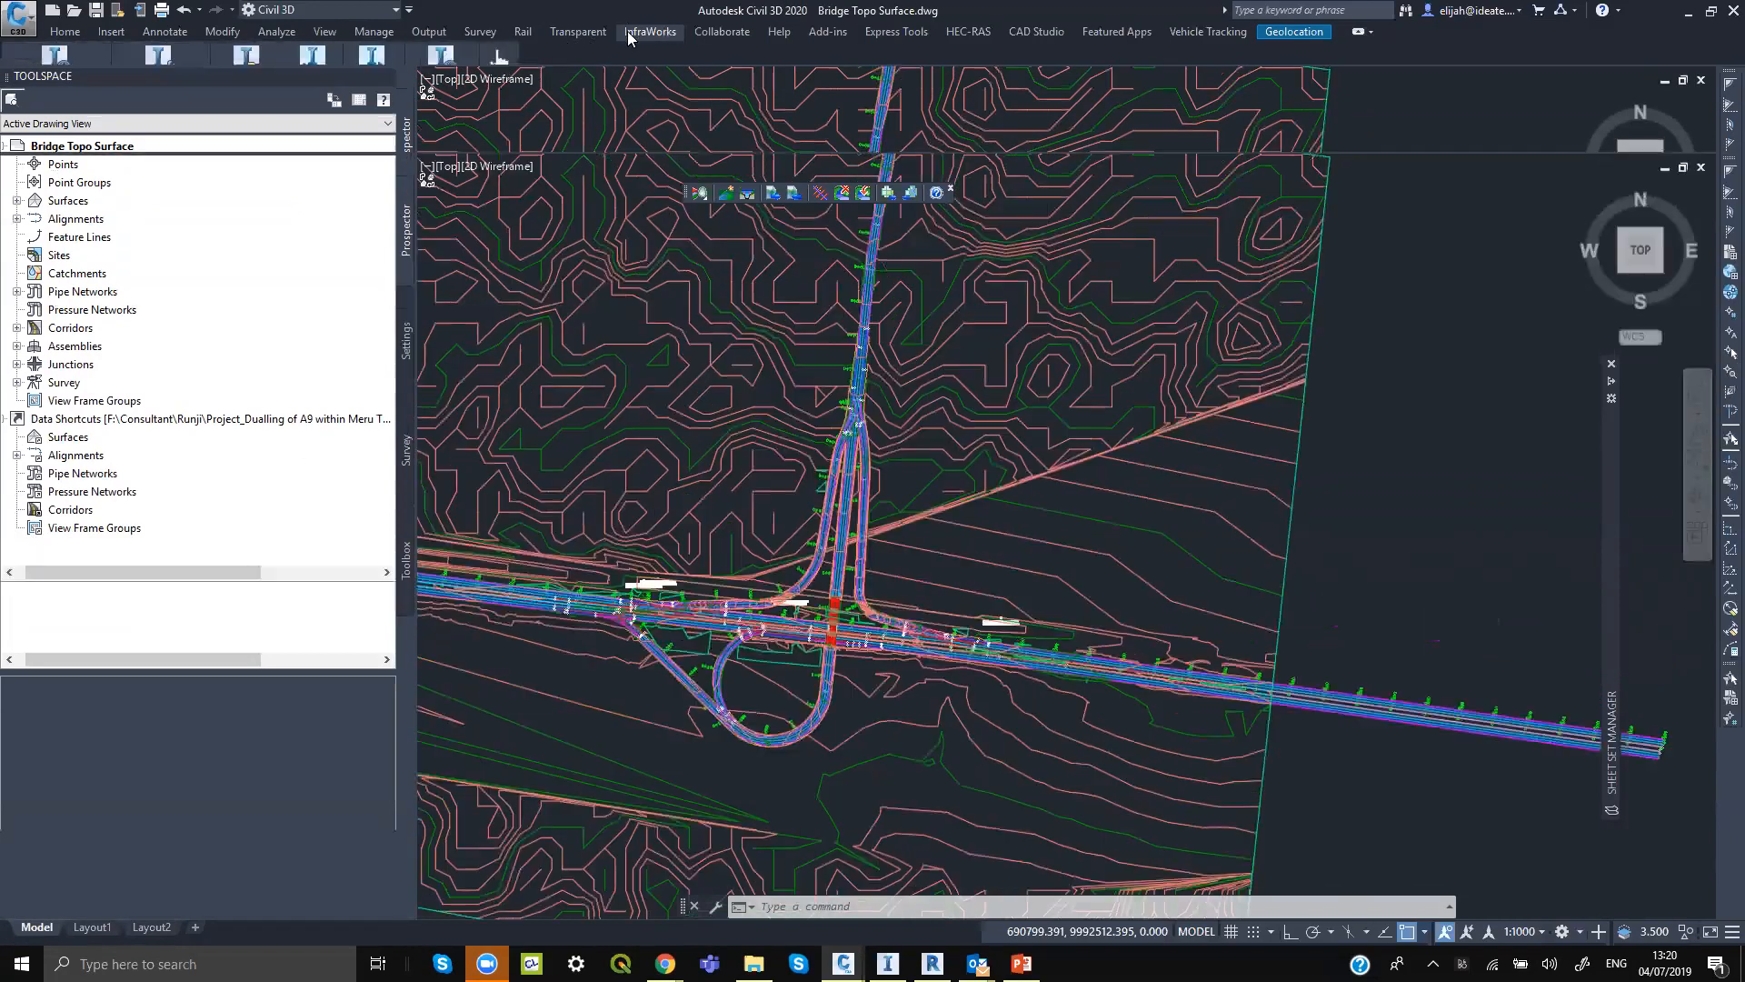
double_click(645, 32)
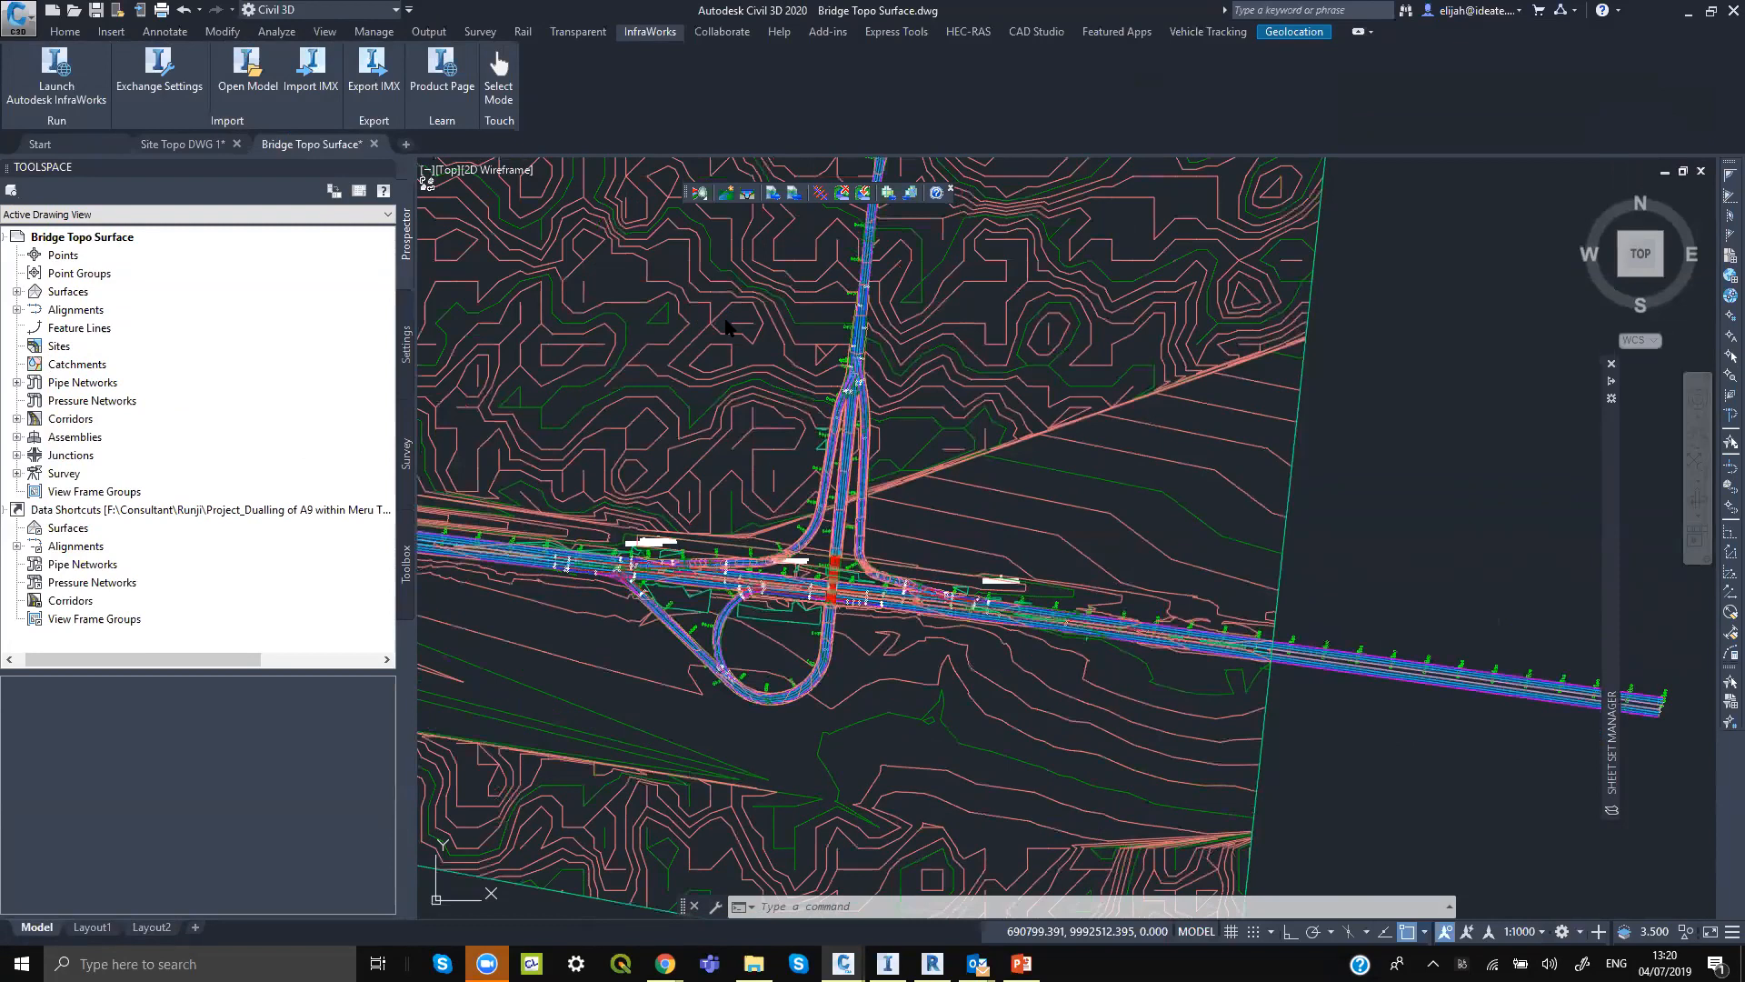
click(311, 64)
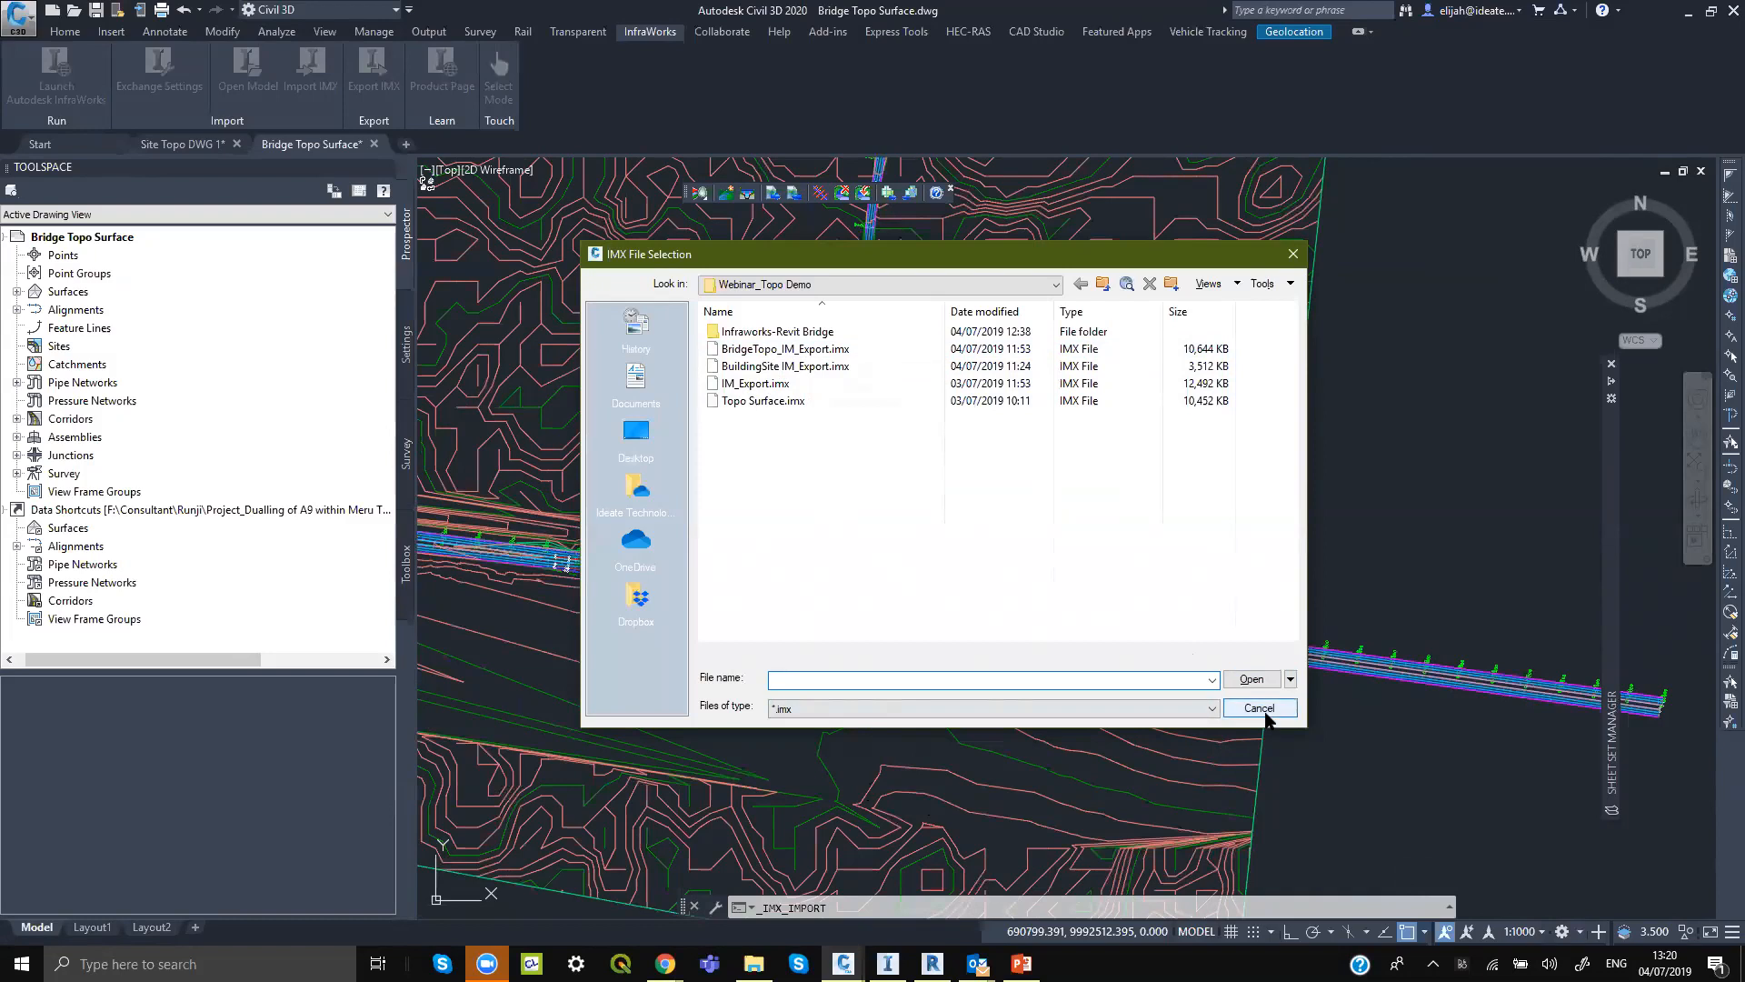
key(Escape)
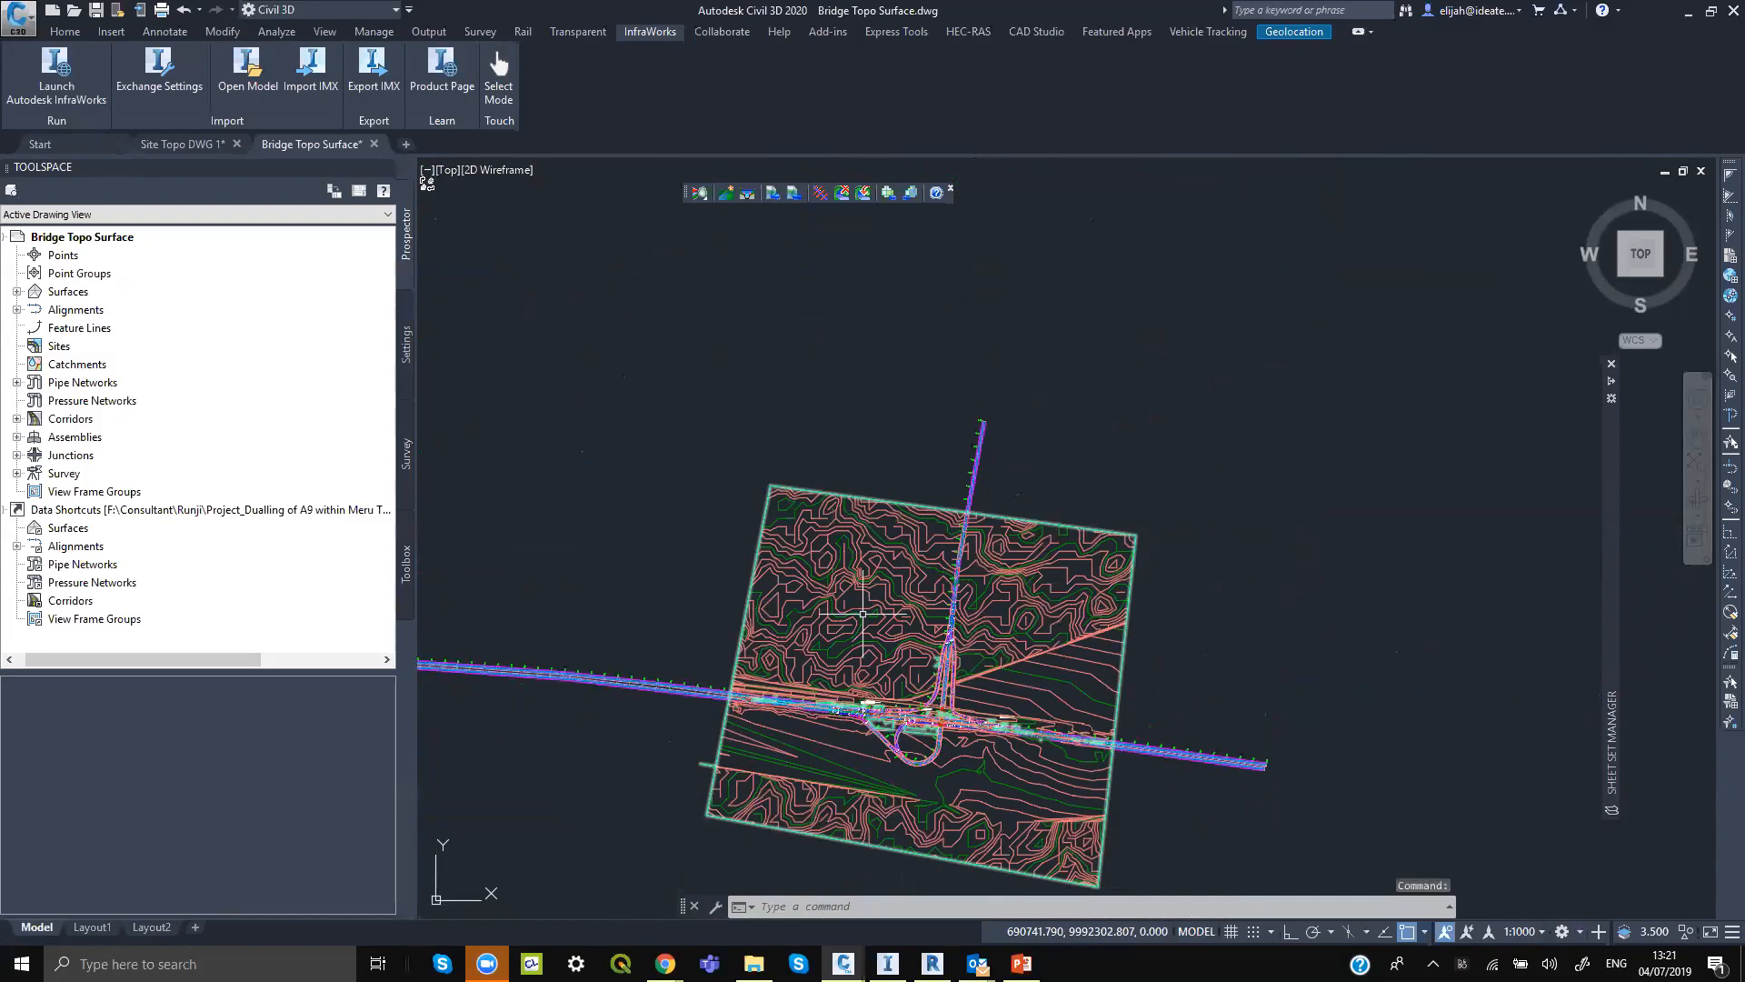
Step: Inspect the FS TIN surface around the interchange ramps in 3D with the Object Viewer
click(1167, 521)
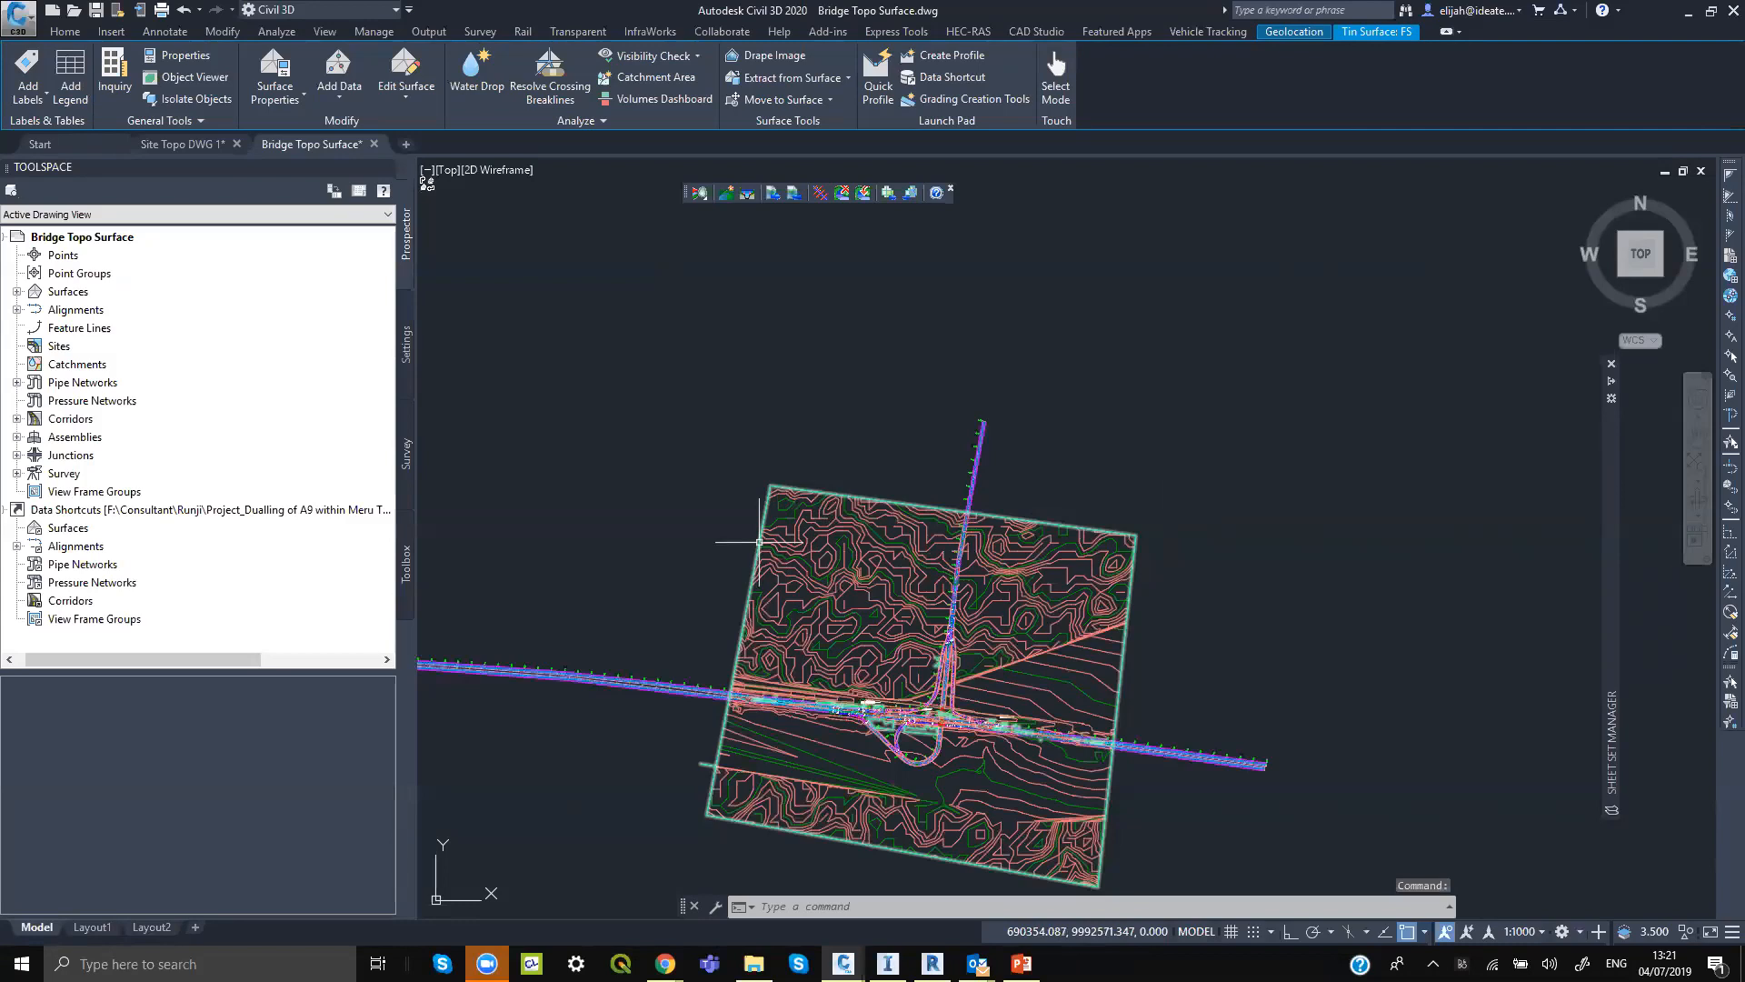
key(Escape)
scroll(946, 510, down, 4)
scroll(934, 680, up, 2)
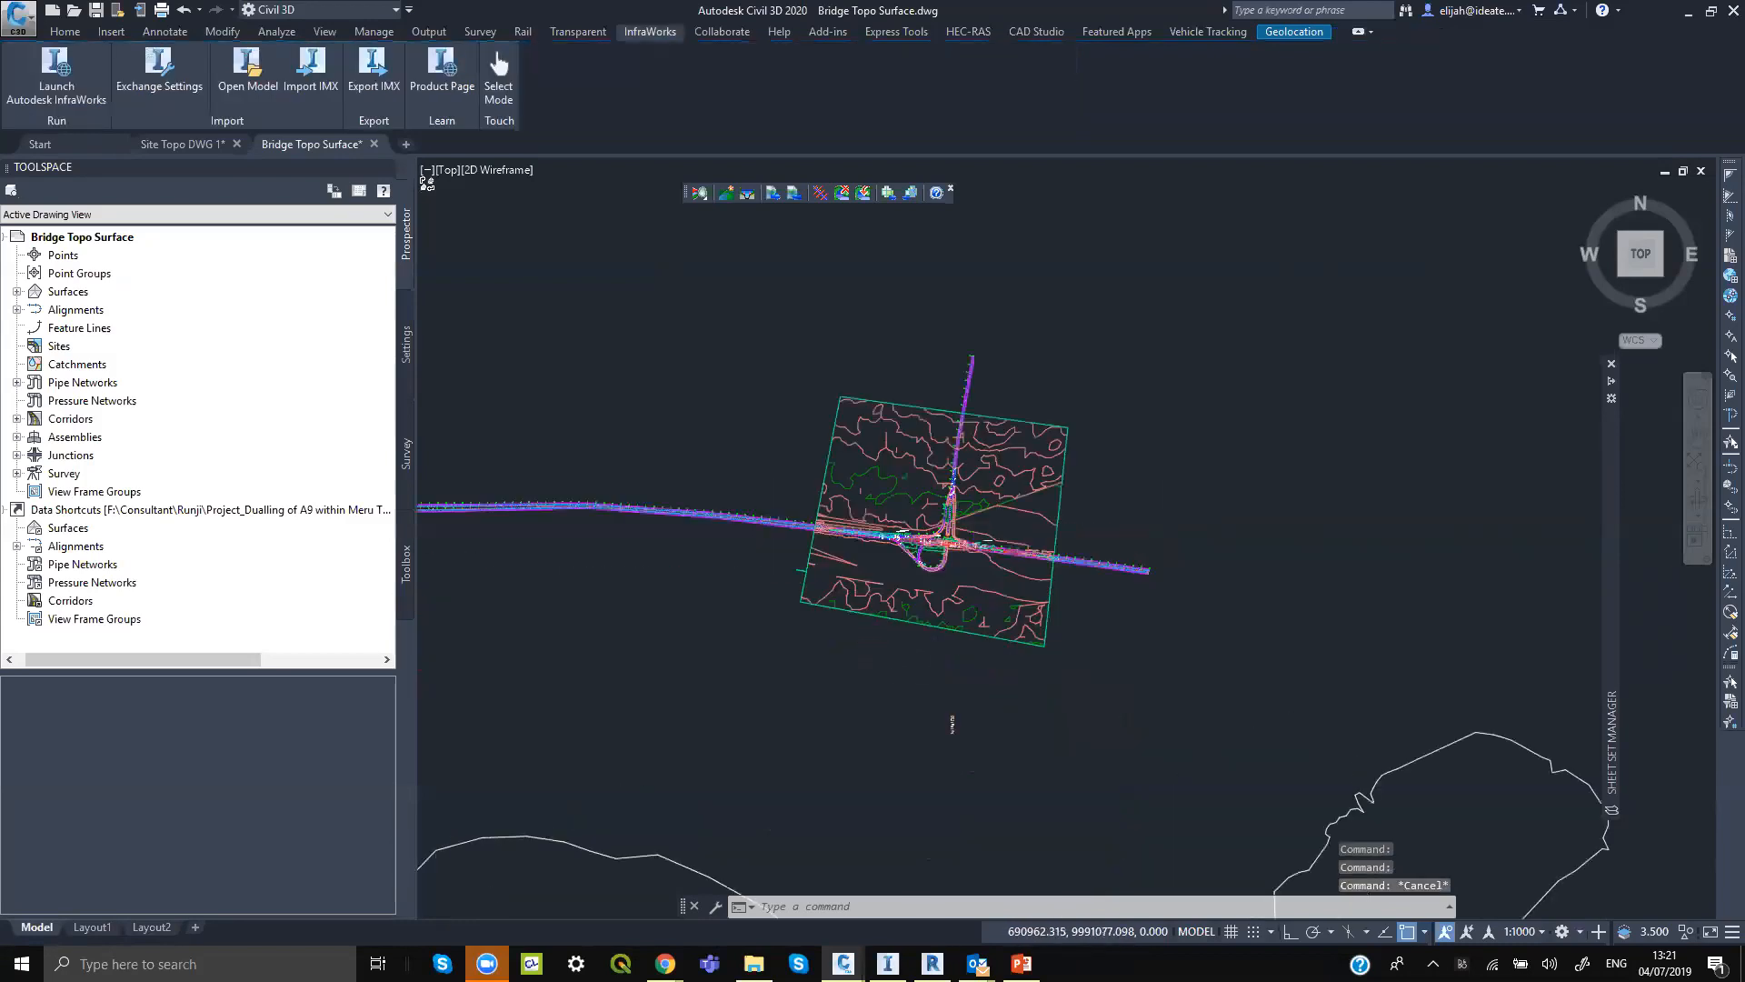
scroll(935, 639, up, 2)
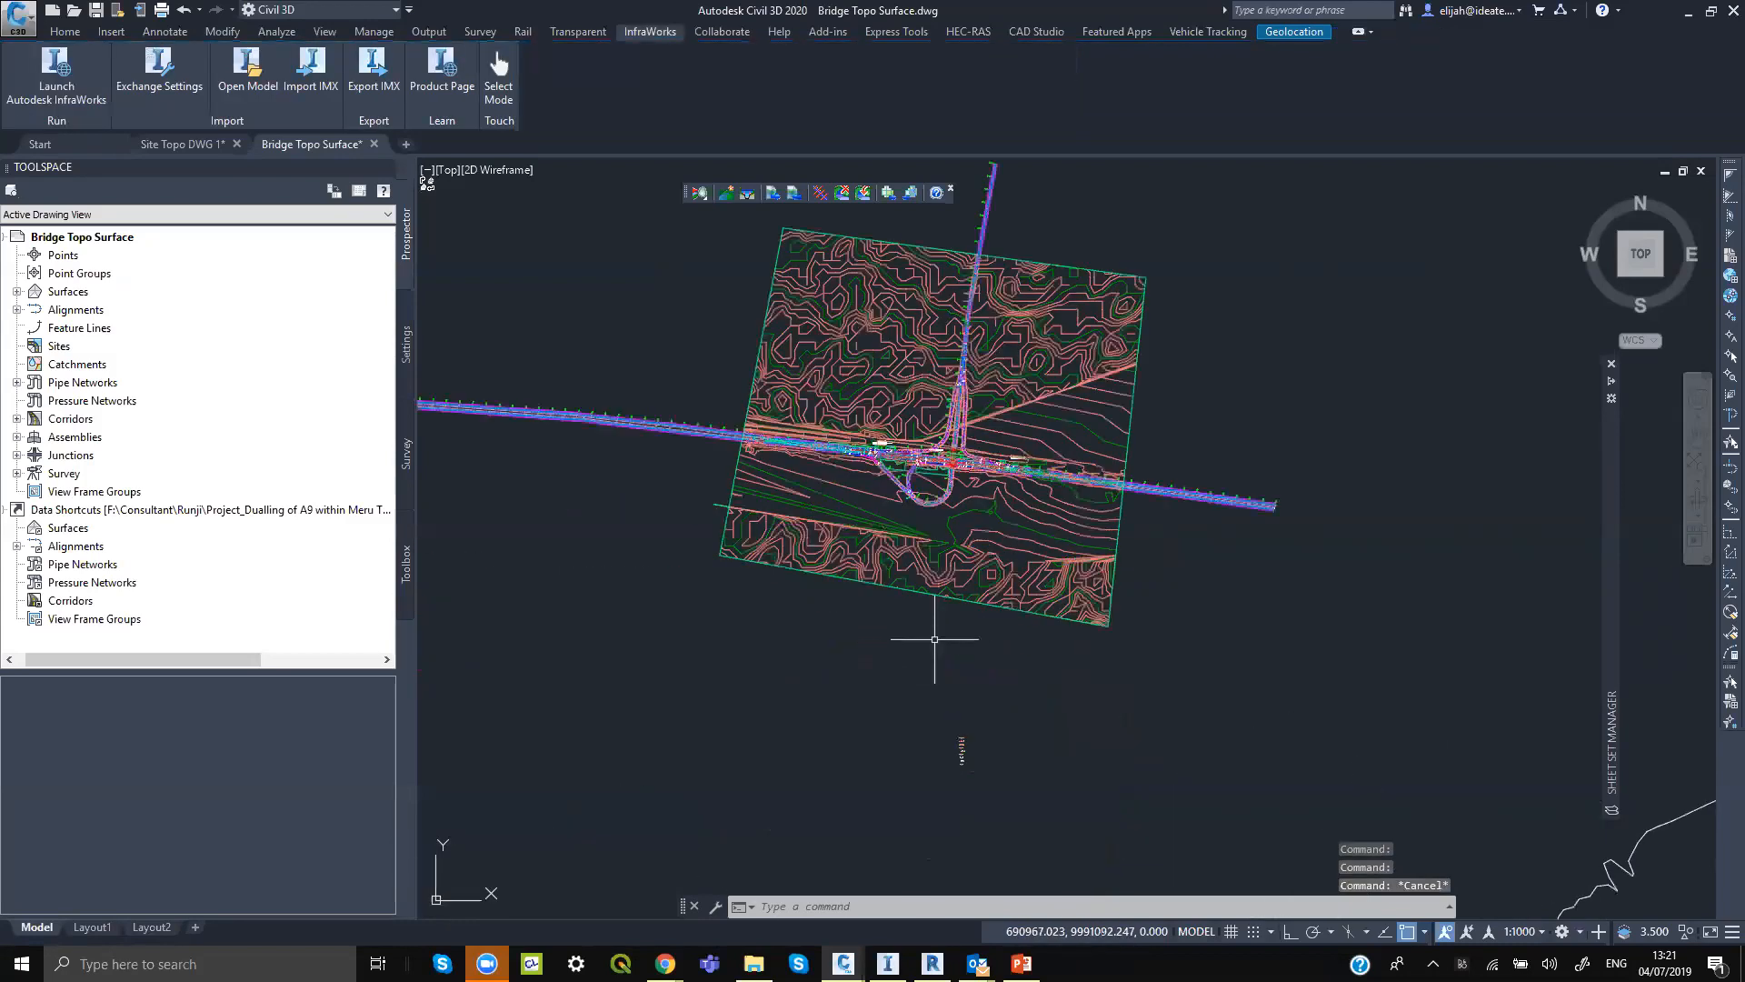
click(923, 594)
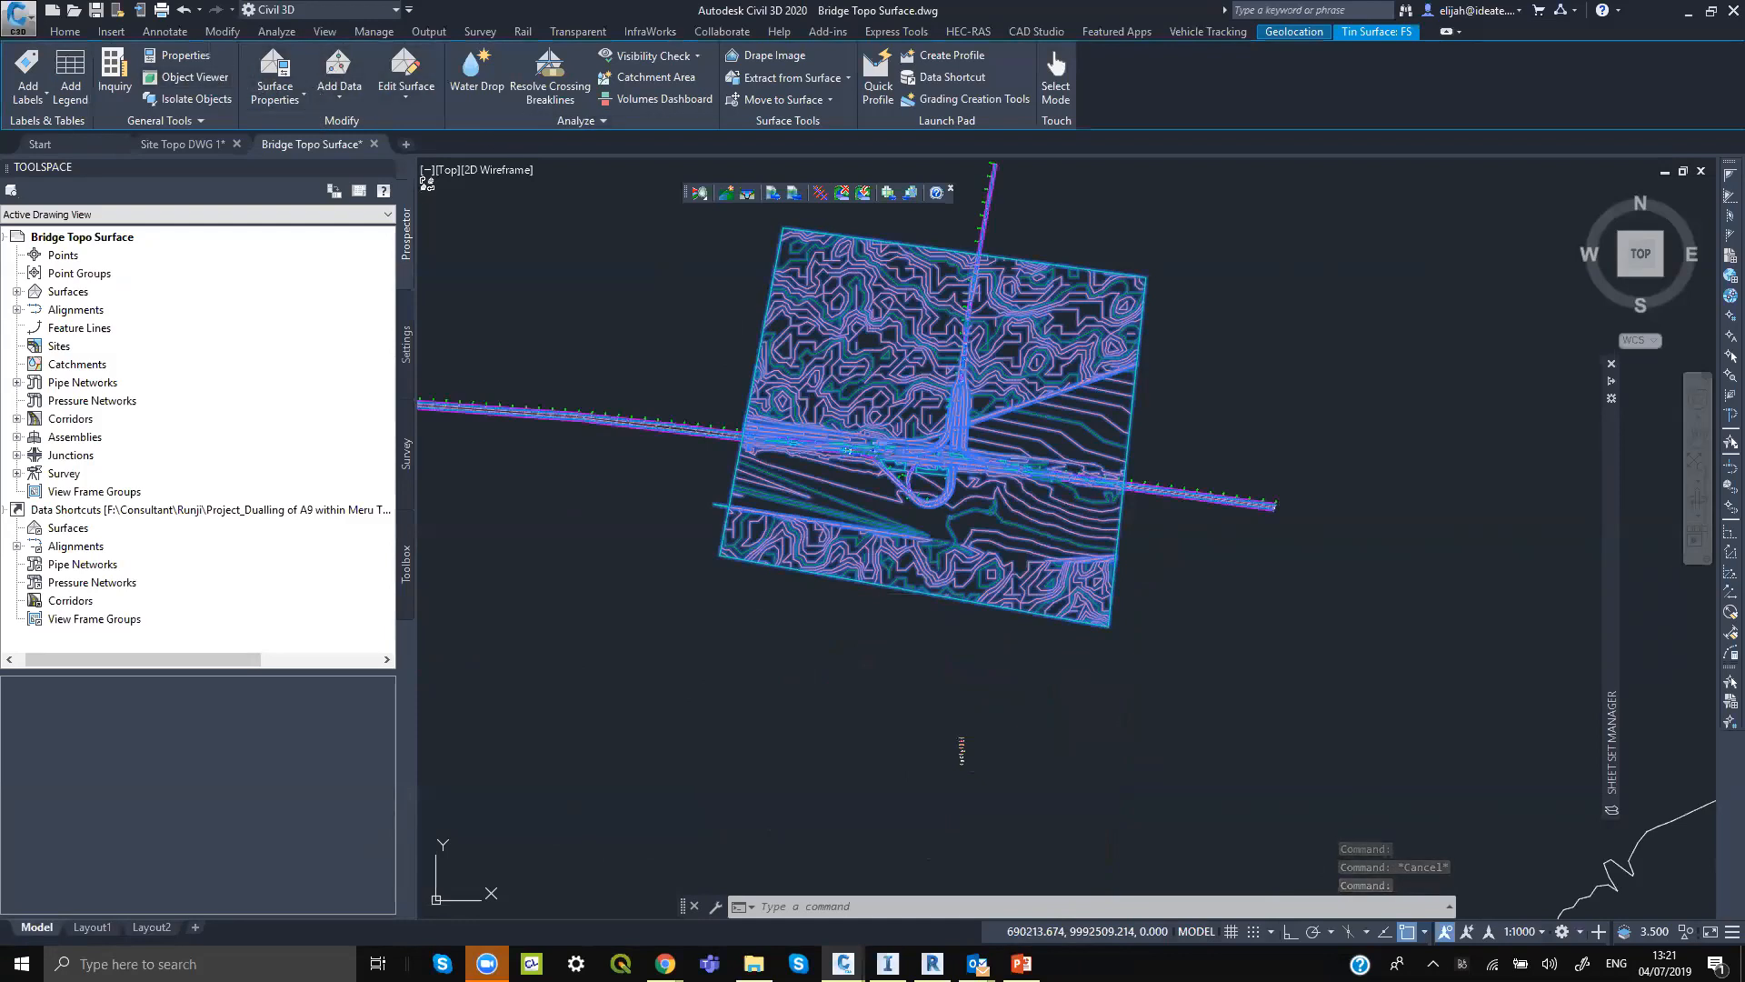
click(187, 76)
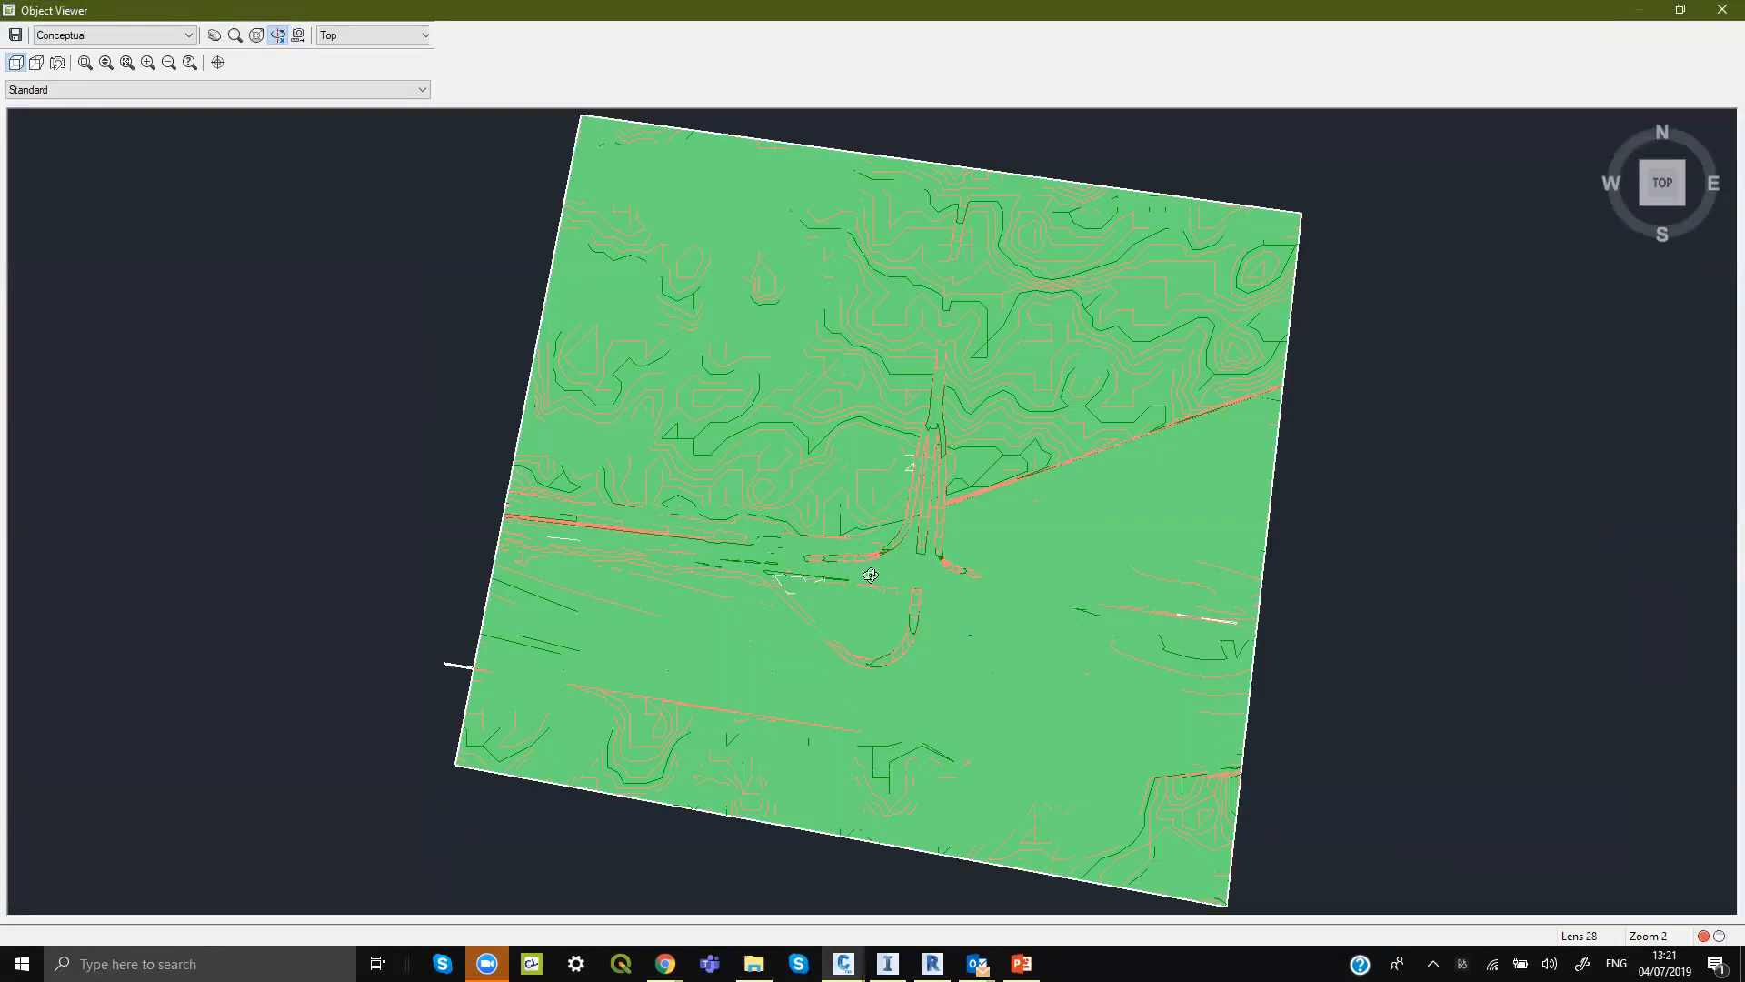
drag(869, 555, 1721, 9)
scroll(1367, 213, down, 10)
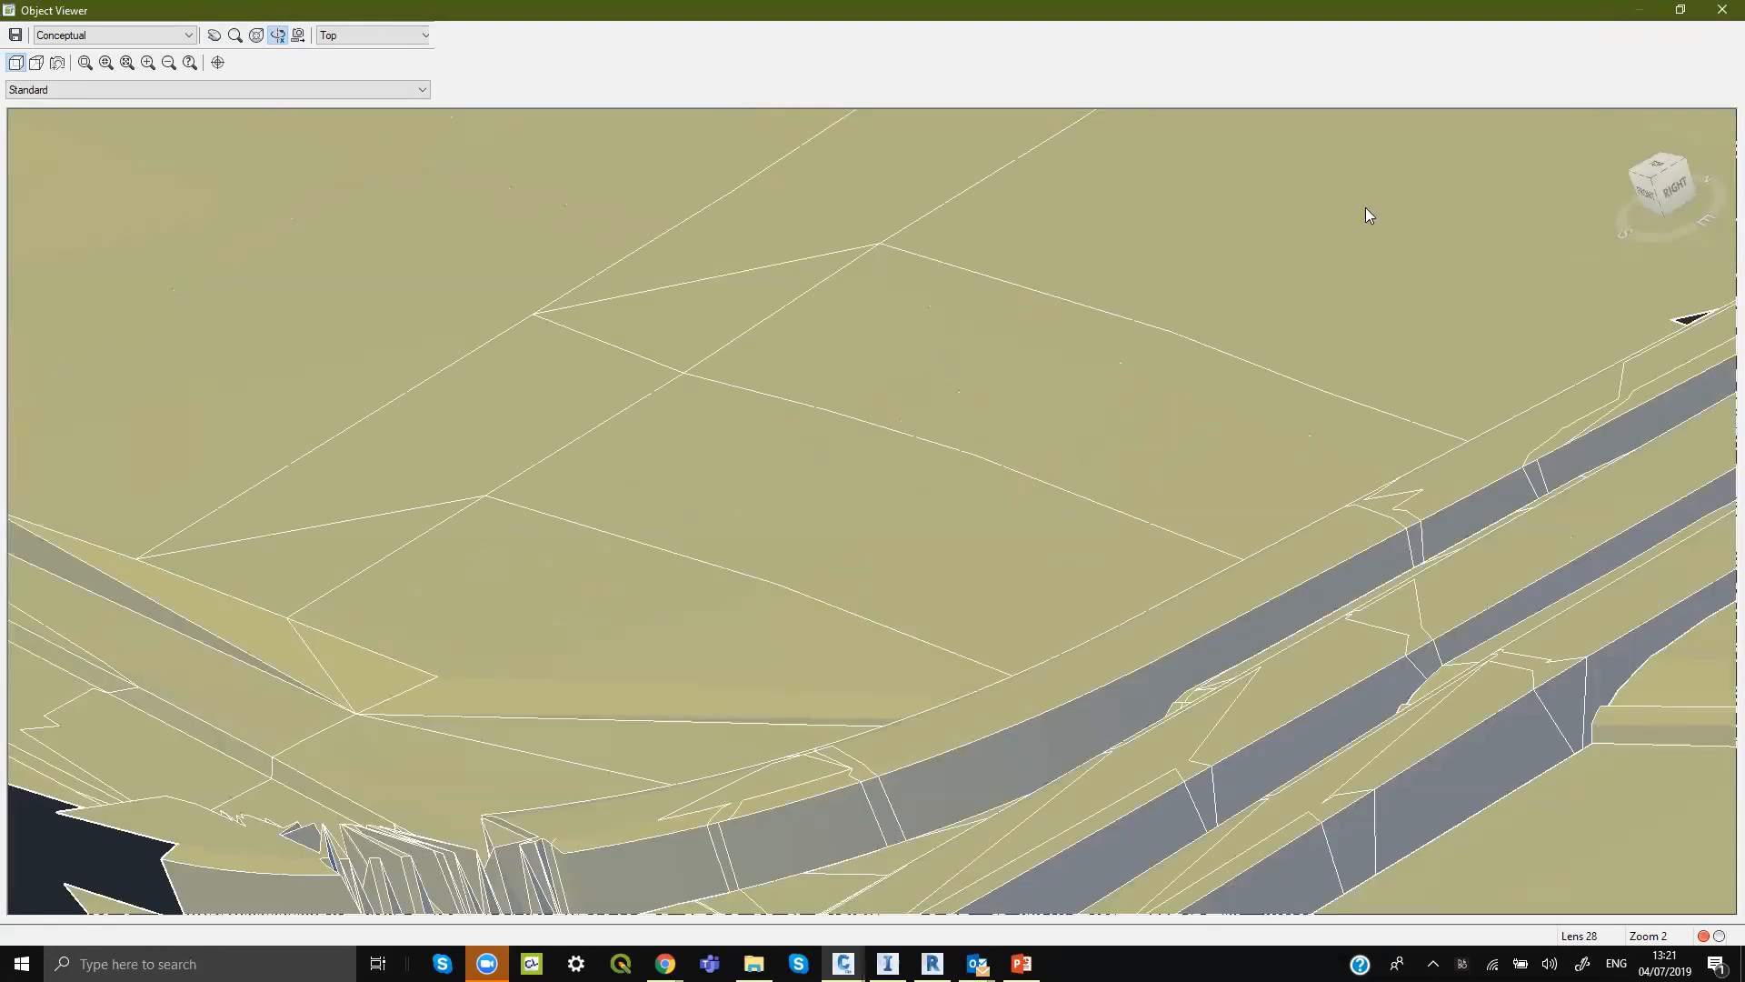
scroll(919, 454, up, 5)
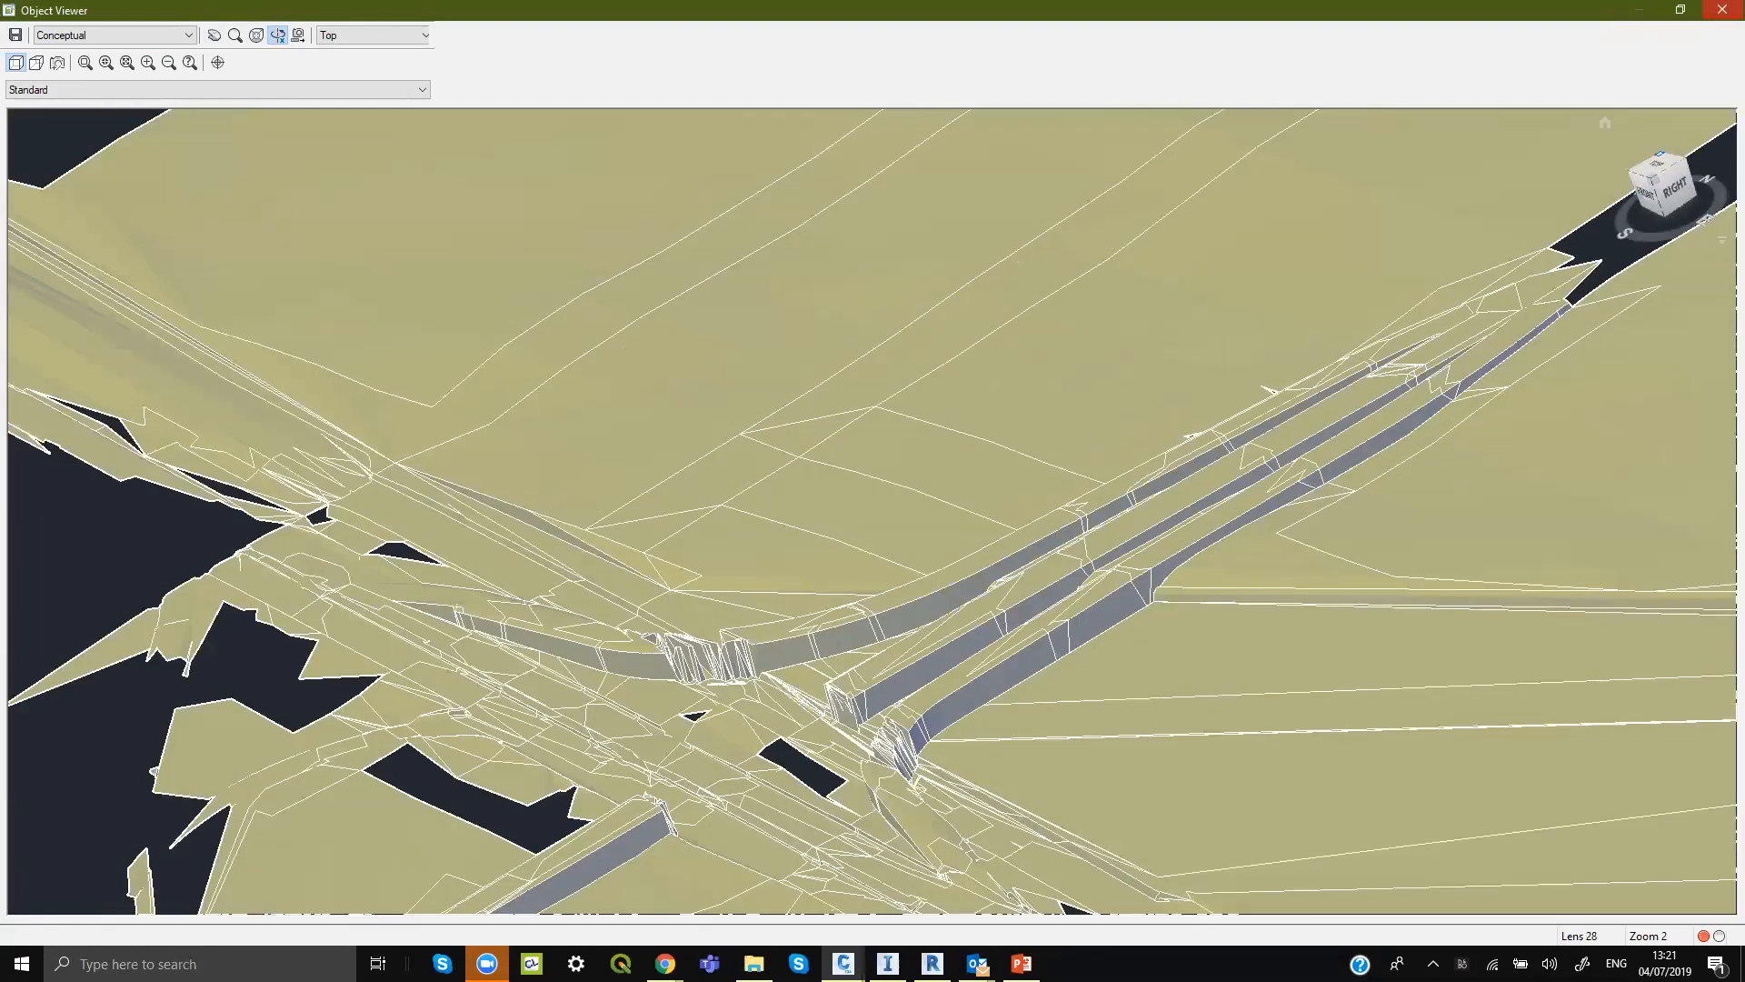
click(1722, 9)
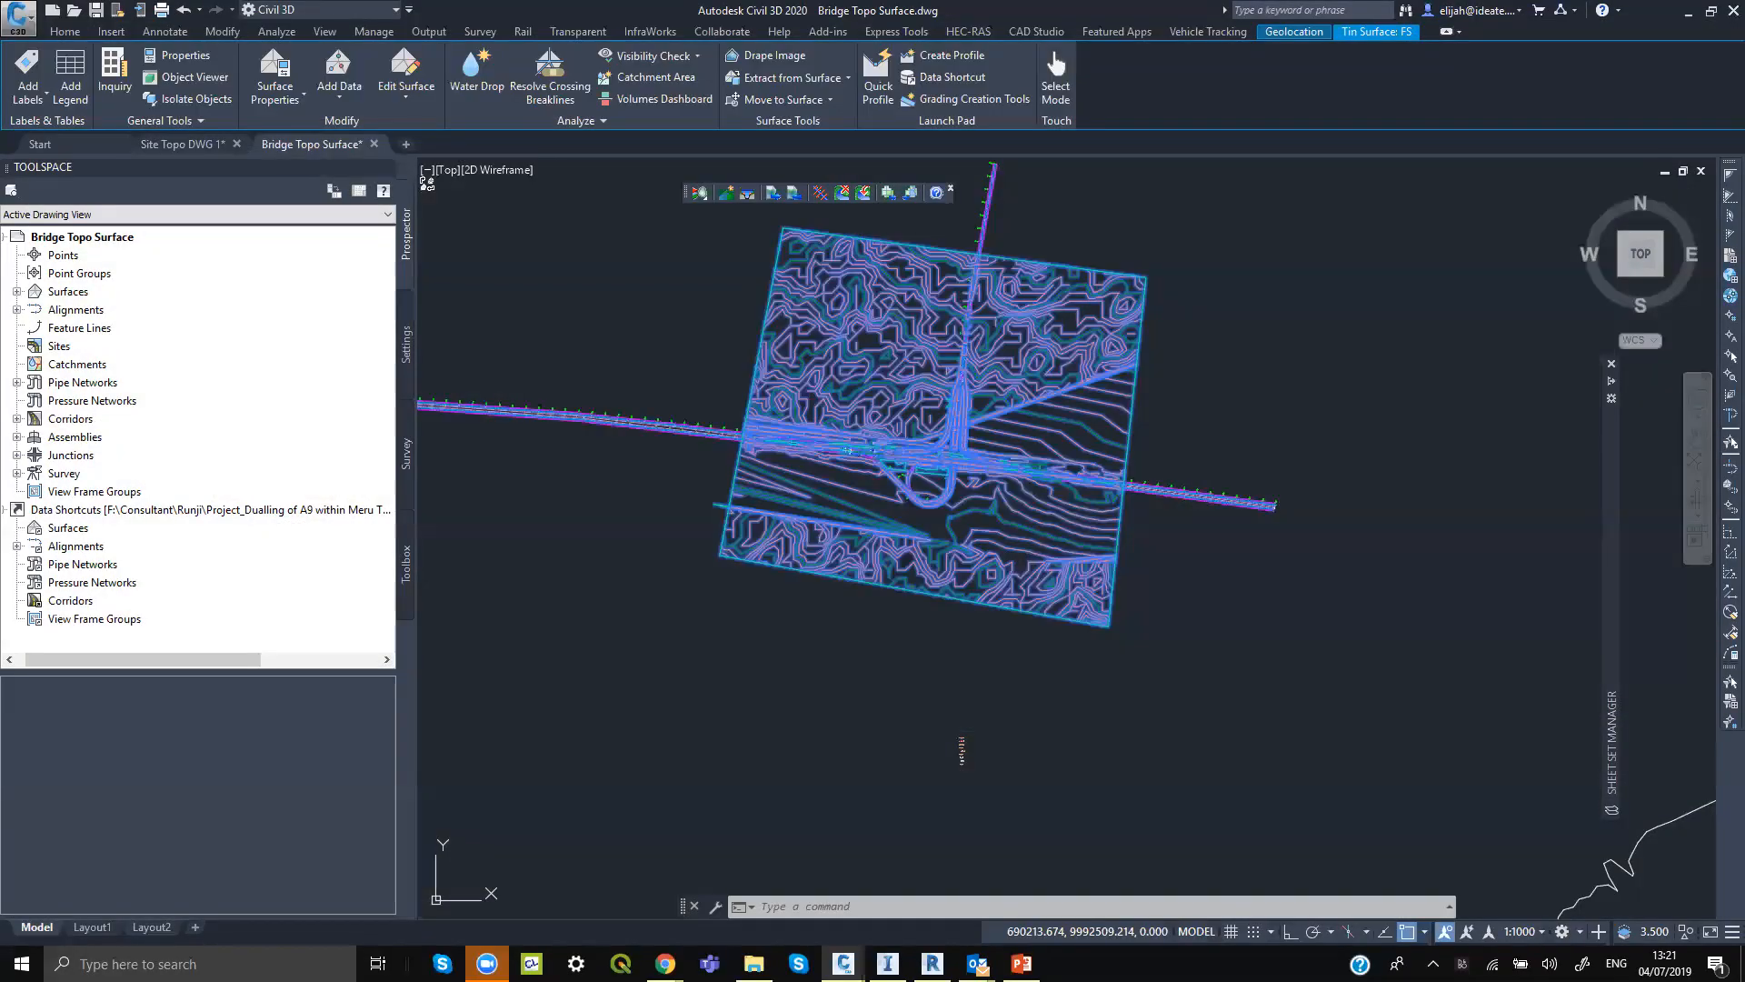
Step: Examine the bridge deck, its pier lines and the adjoining ramps over the dual carriageway in plan, with the surface deselected
scroll(931, 389, up, 2)
scroll(915, 366, up, 2)
mouse_move(1075, 589)
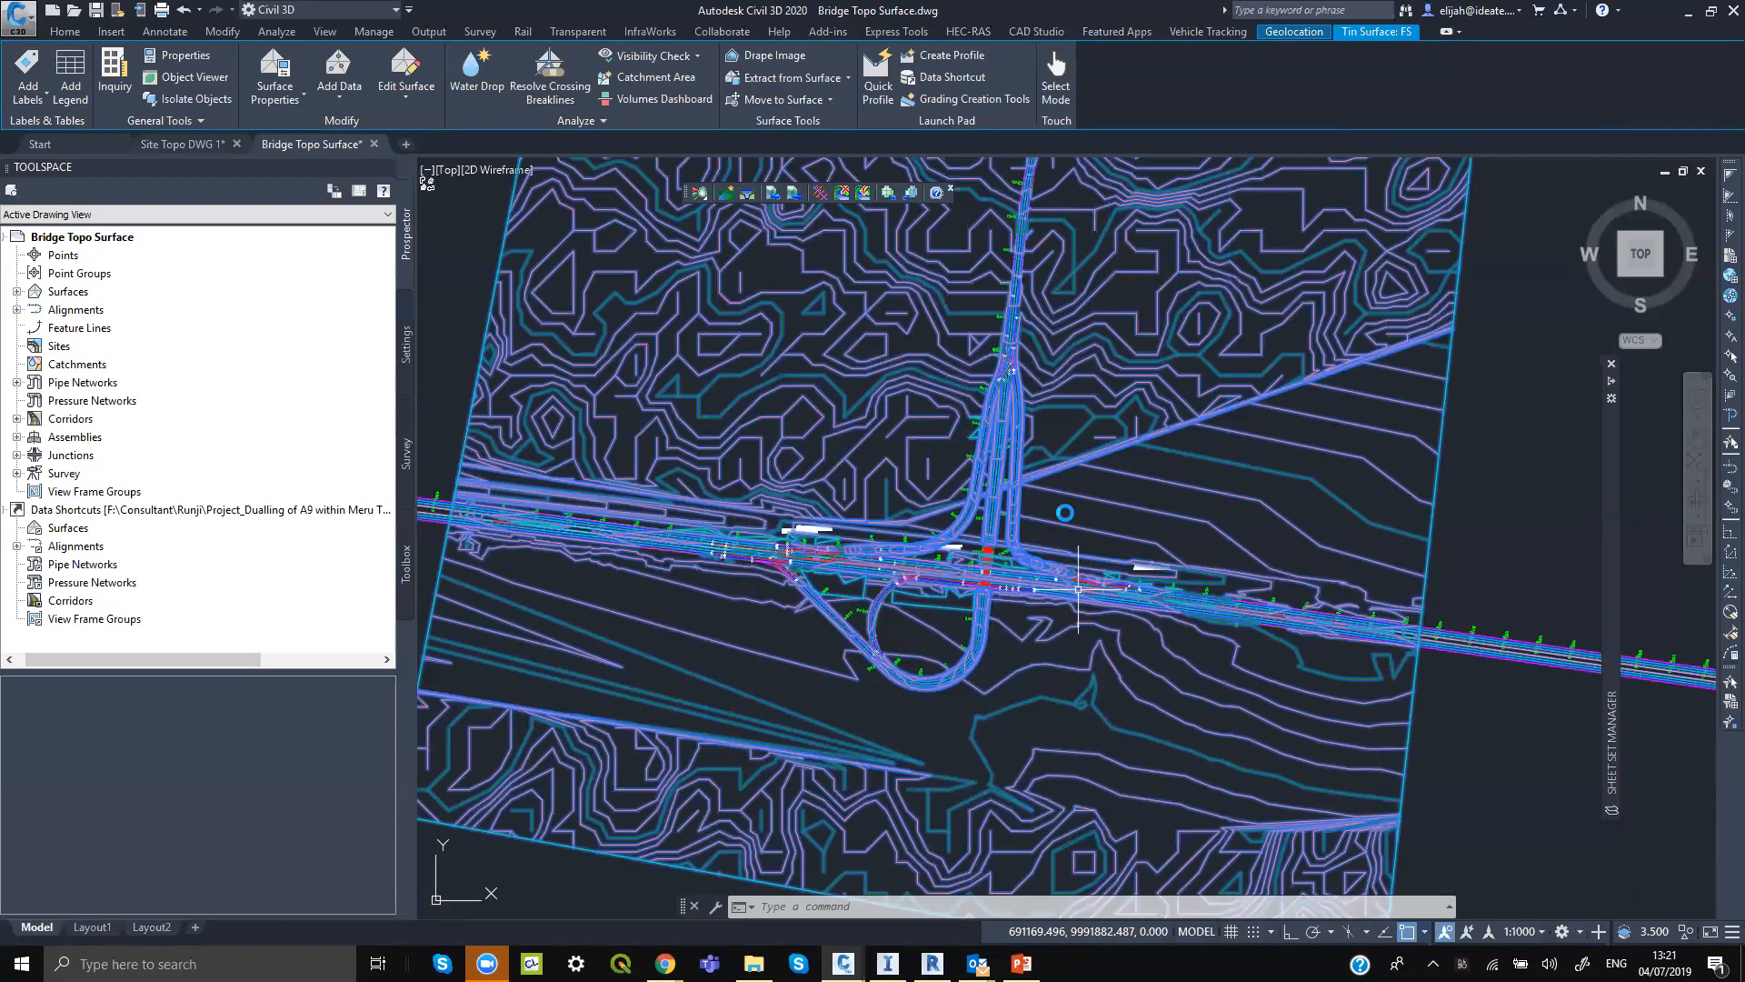
scroll(965, 582, up, 6)
scroll(1066, 513, up, 4)
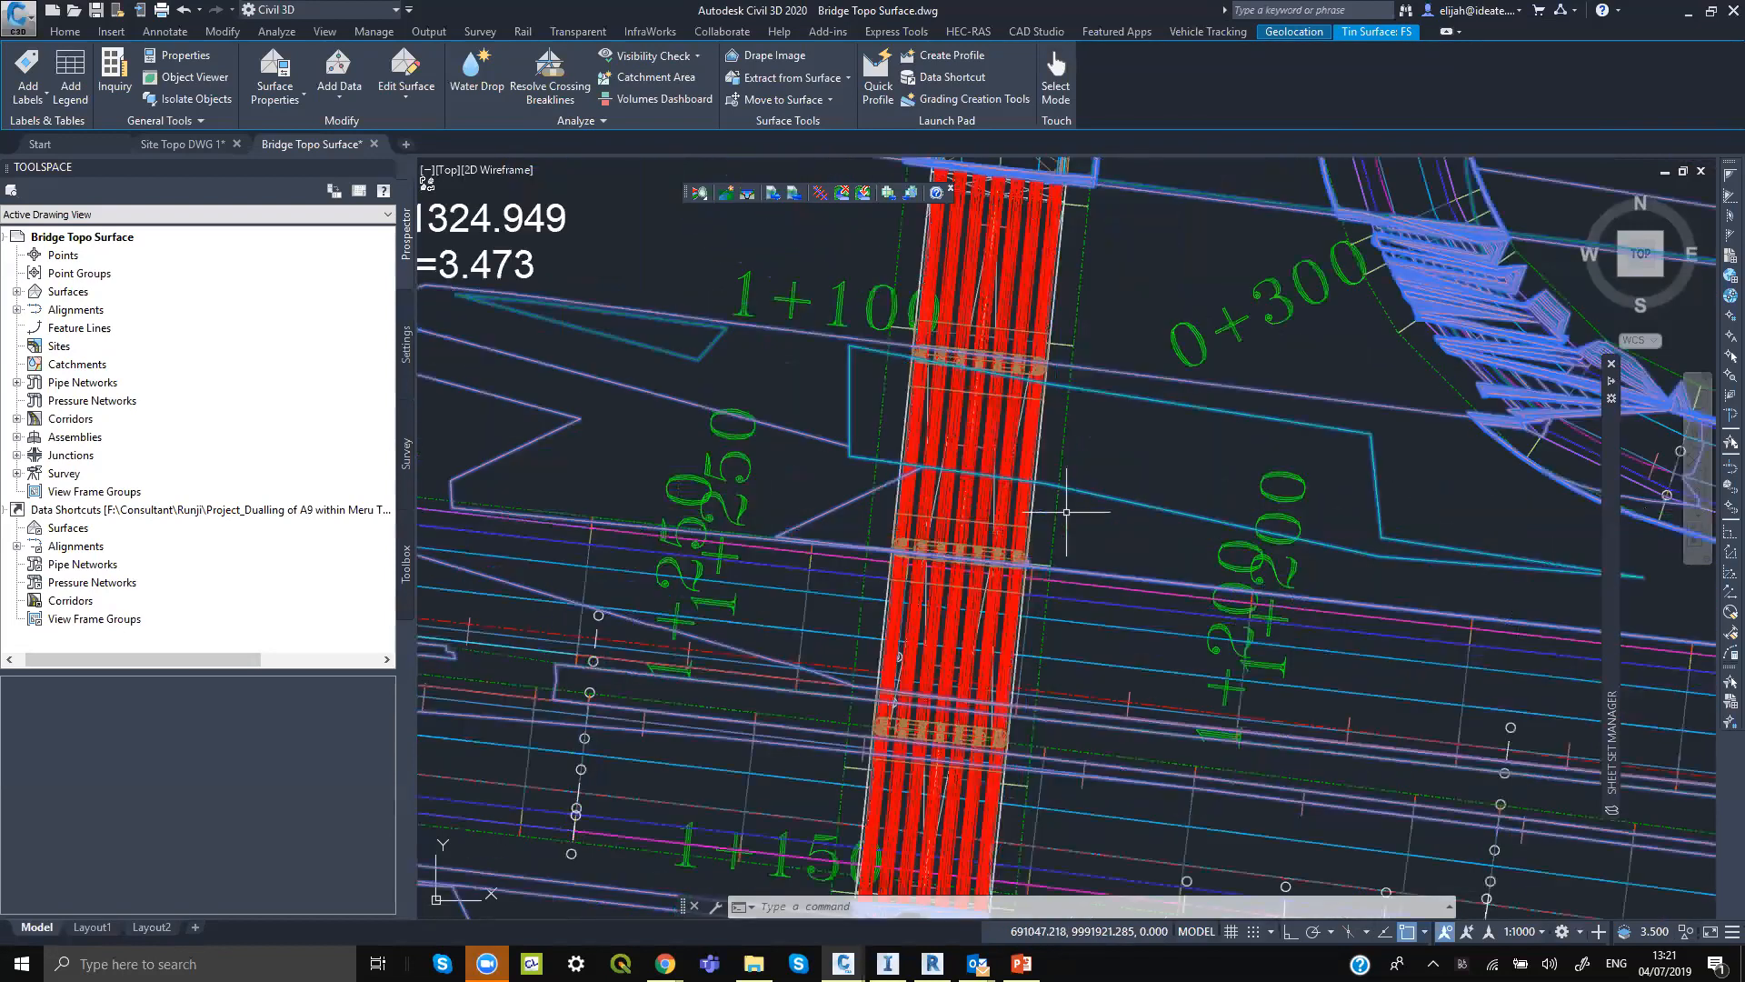
scroll(1067, 513, down, 10)
scroll(1005, 494, up, 10)
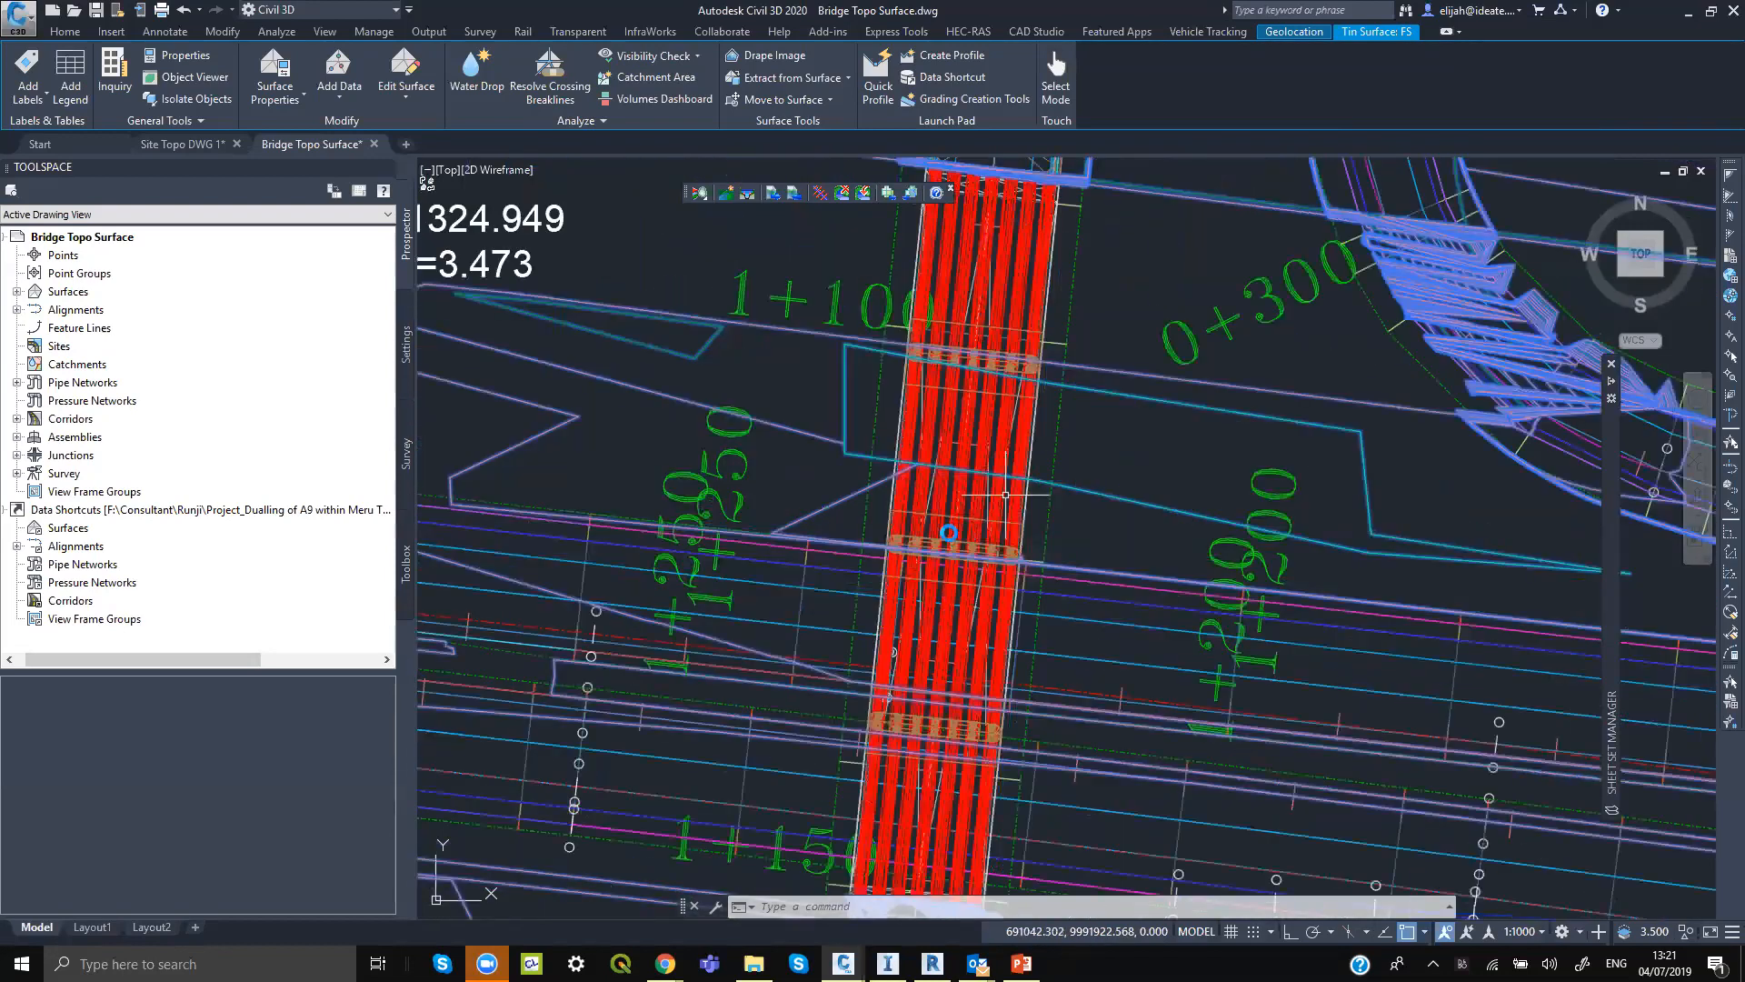
scroll(1006, 495, down, 3)
mouse_move(1016, 524)
middle_down()
mouse_move(970, 702)
mouse_move(970, 550)
mouse_move(916, 630)
middle_up()
scroll(975, 592, up, 3)
scroll(896, 509, down, 3)
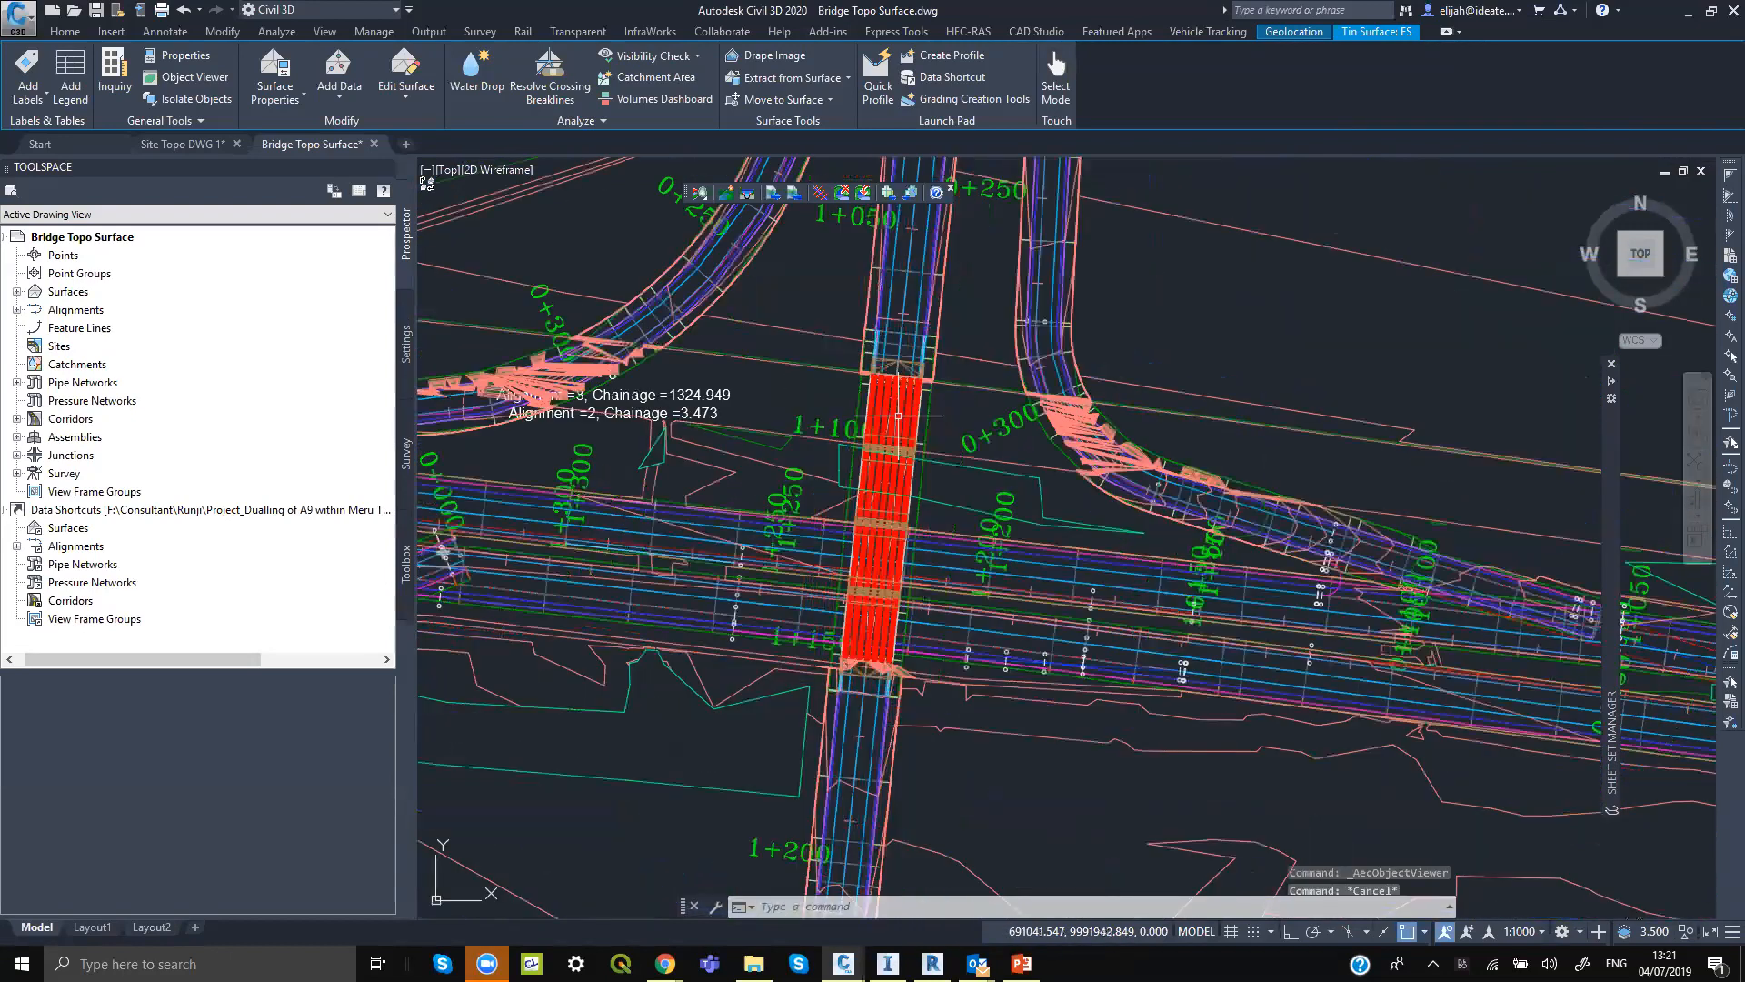
key(Escape)
scroll(898, 415, up, 2)
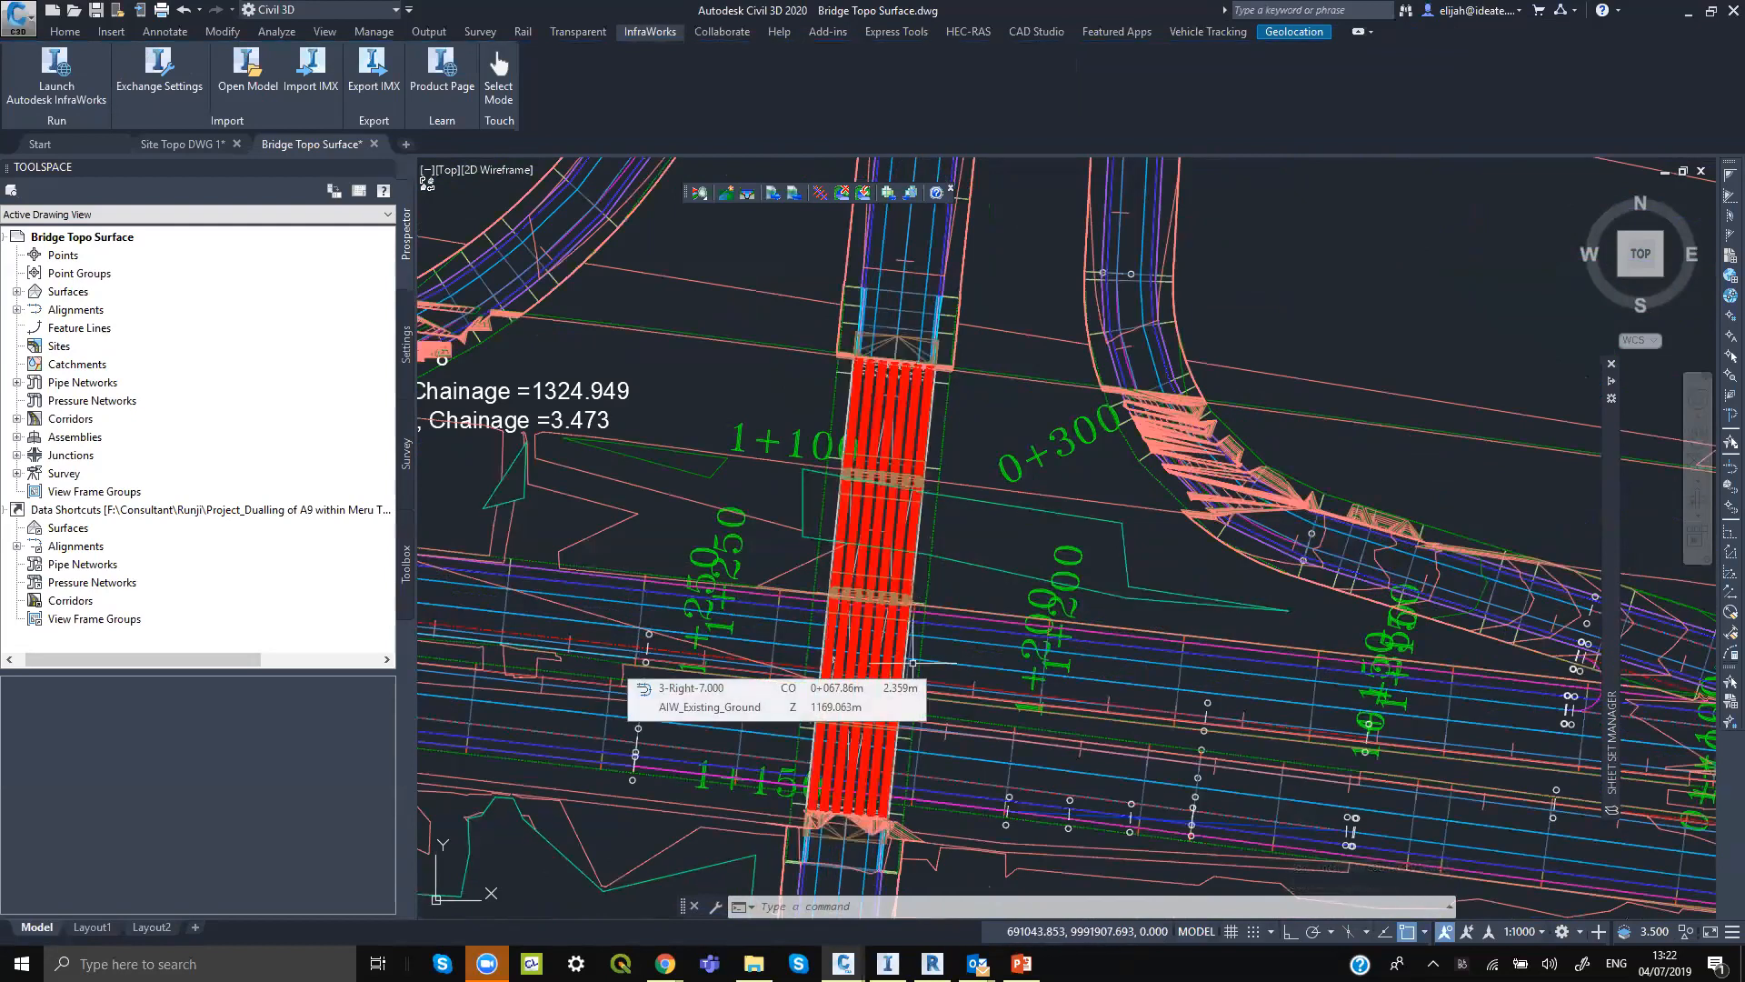
scroll(988, 663, down, 2)
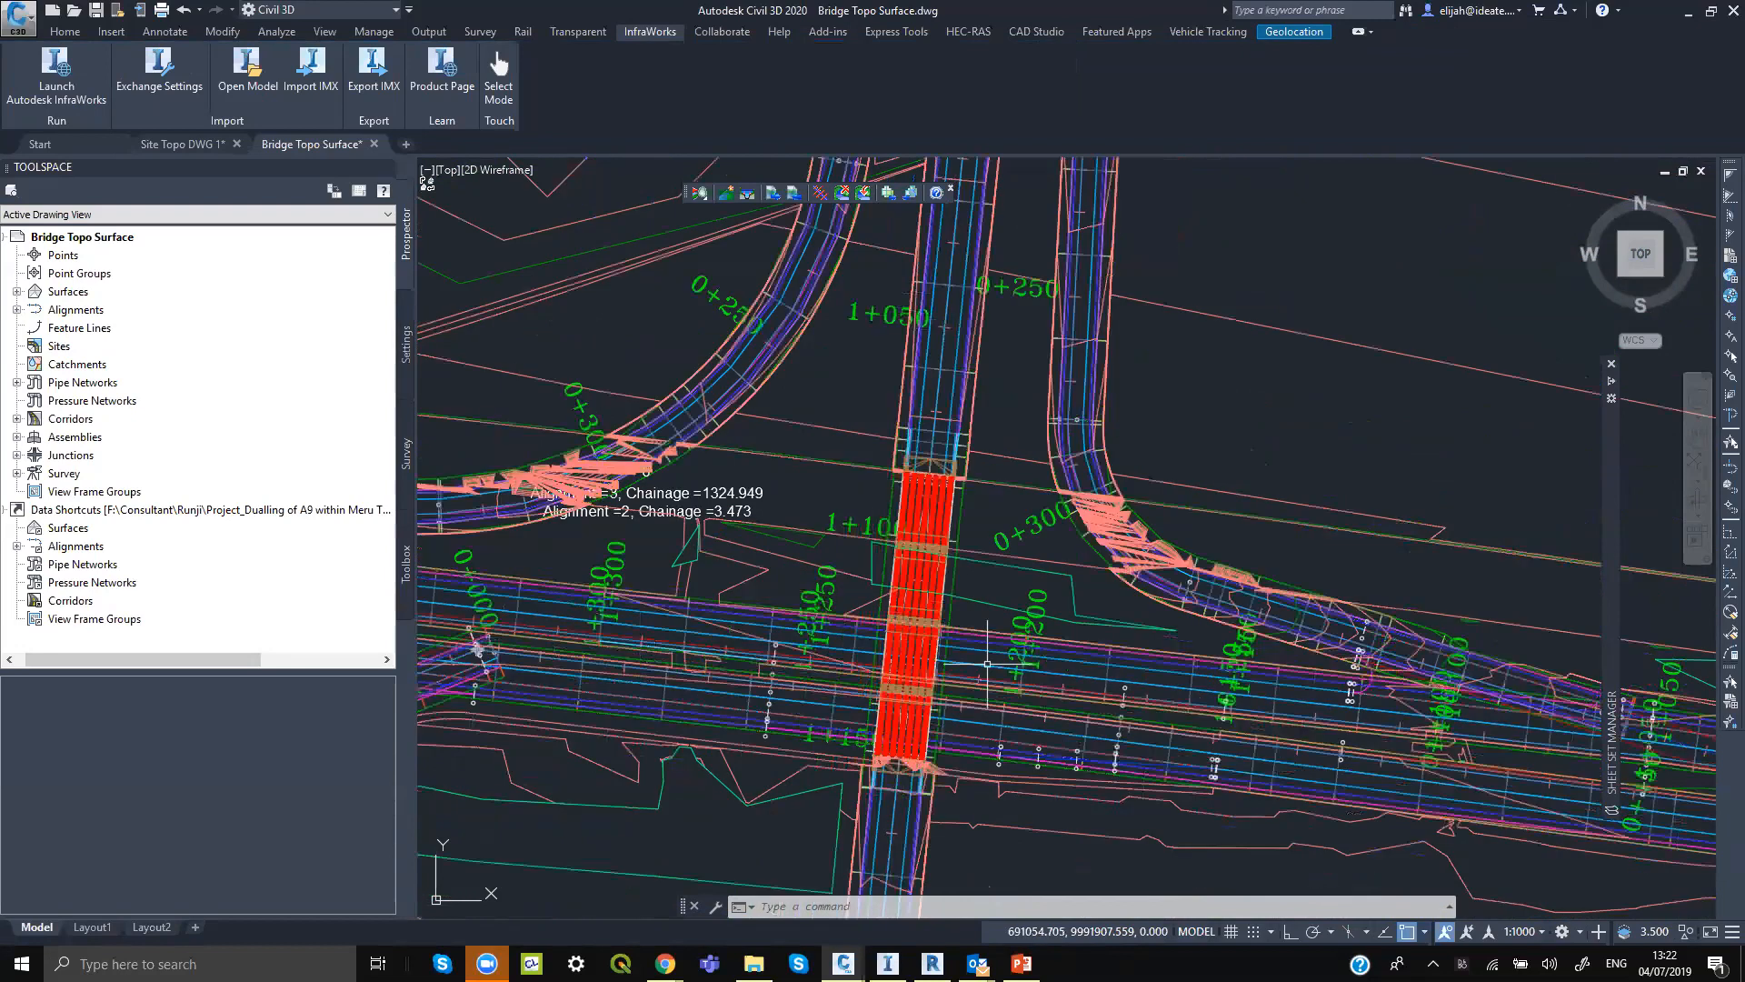
scroll(987, 664, down, 2)
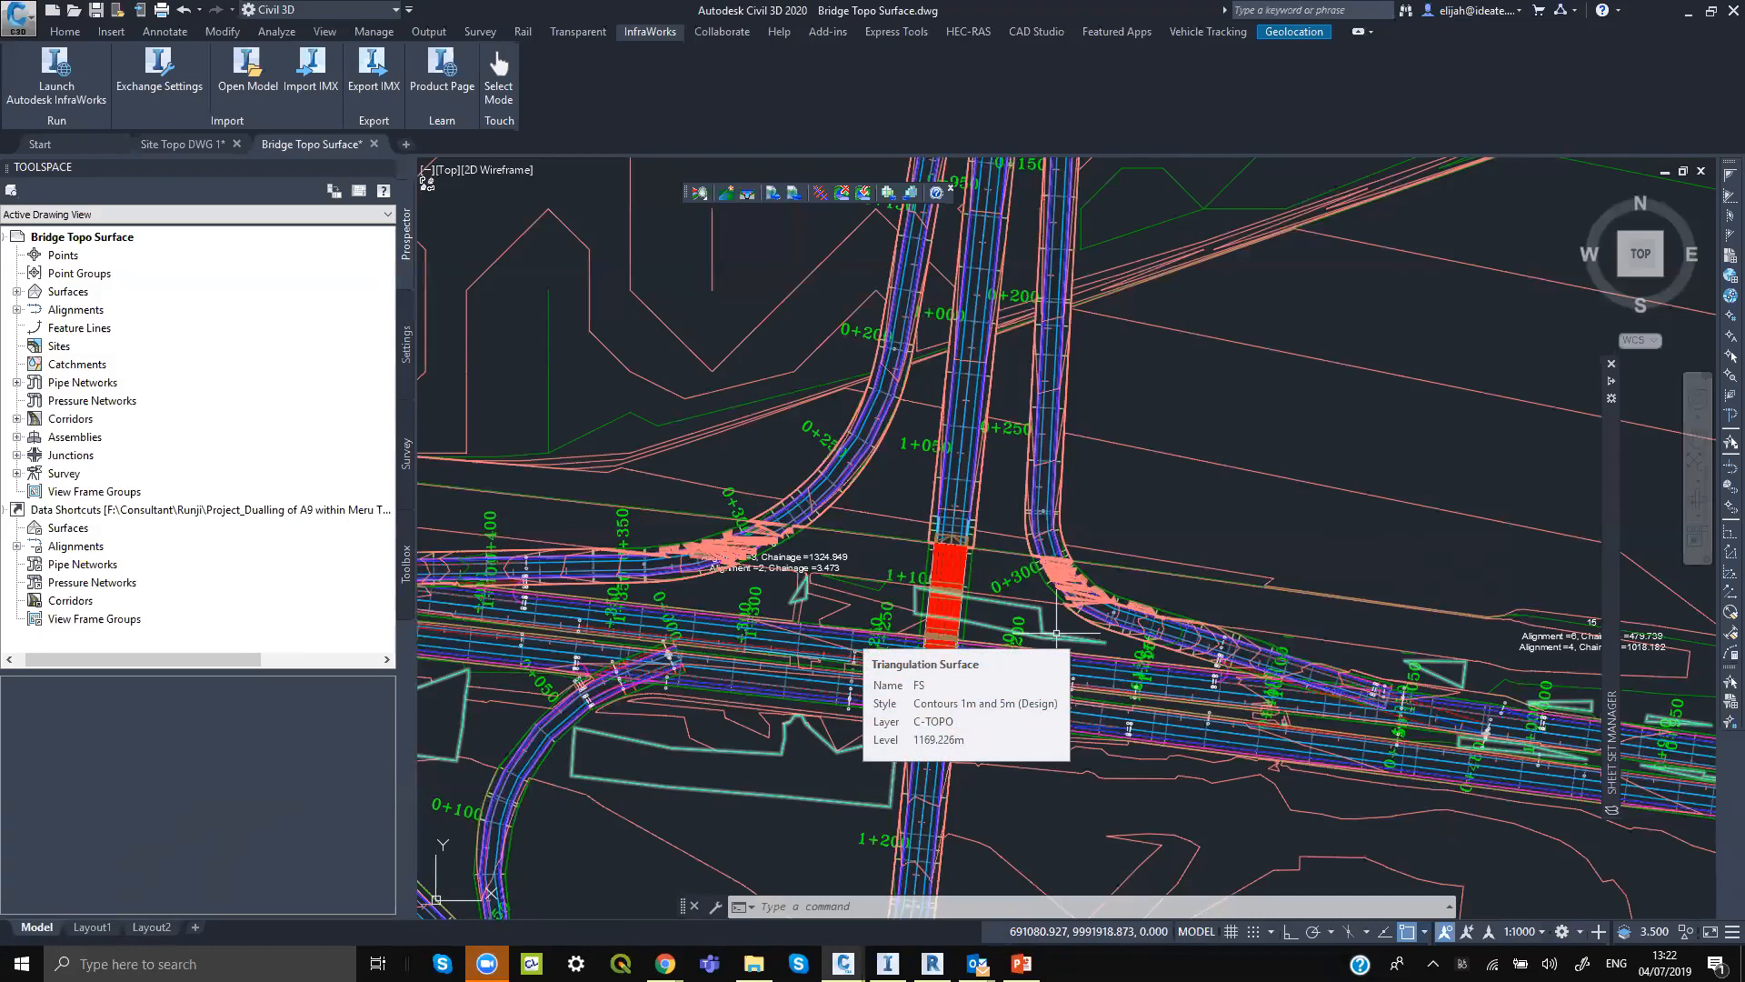
click(1056, 632)
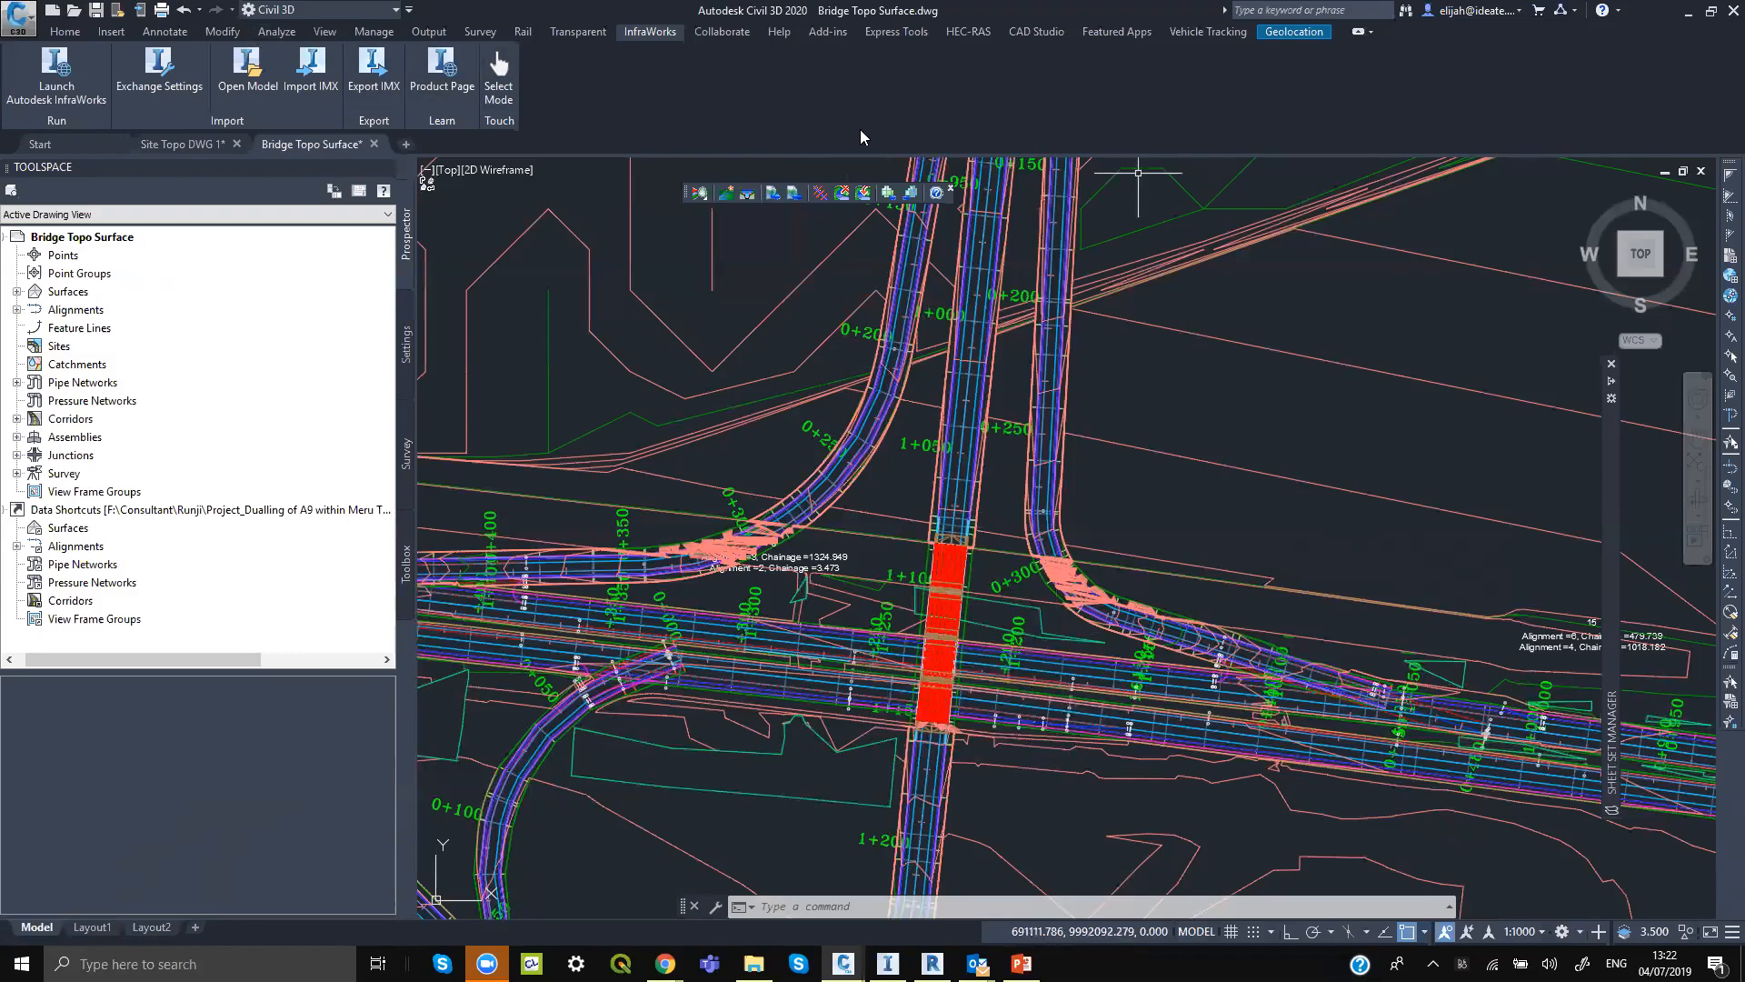
scroll(947, 486, down, 6)
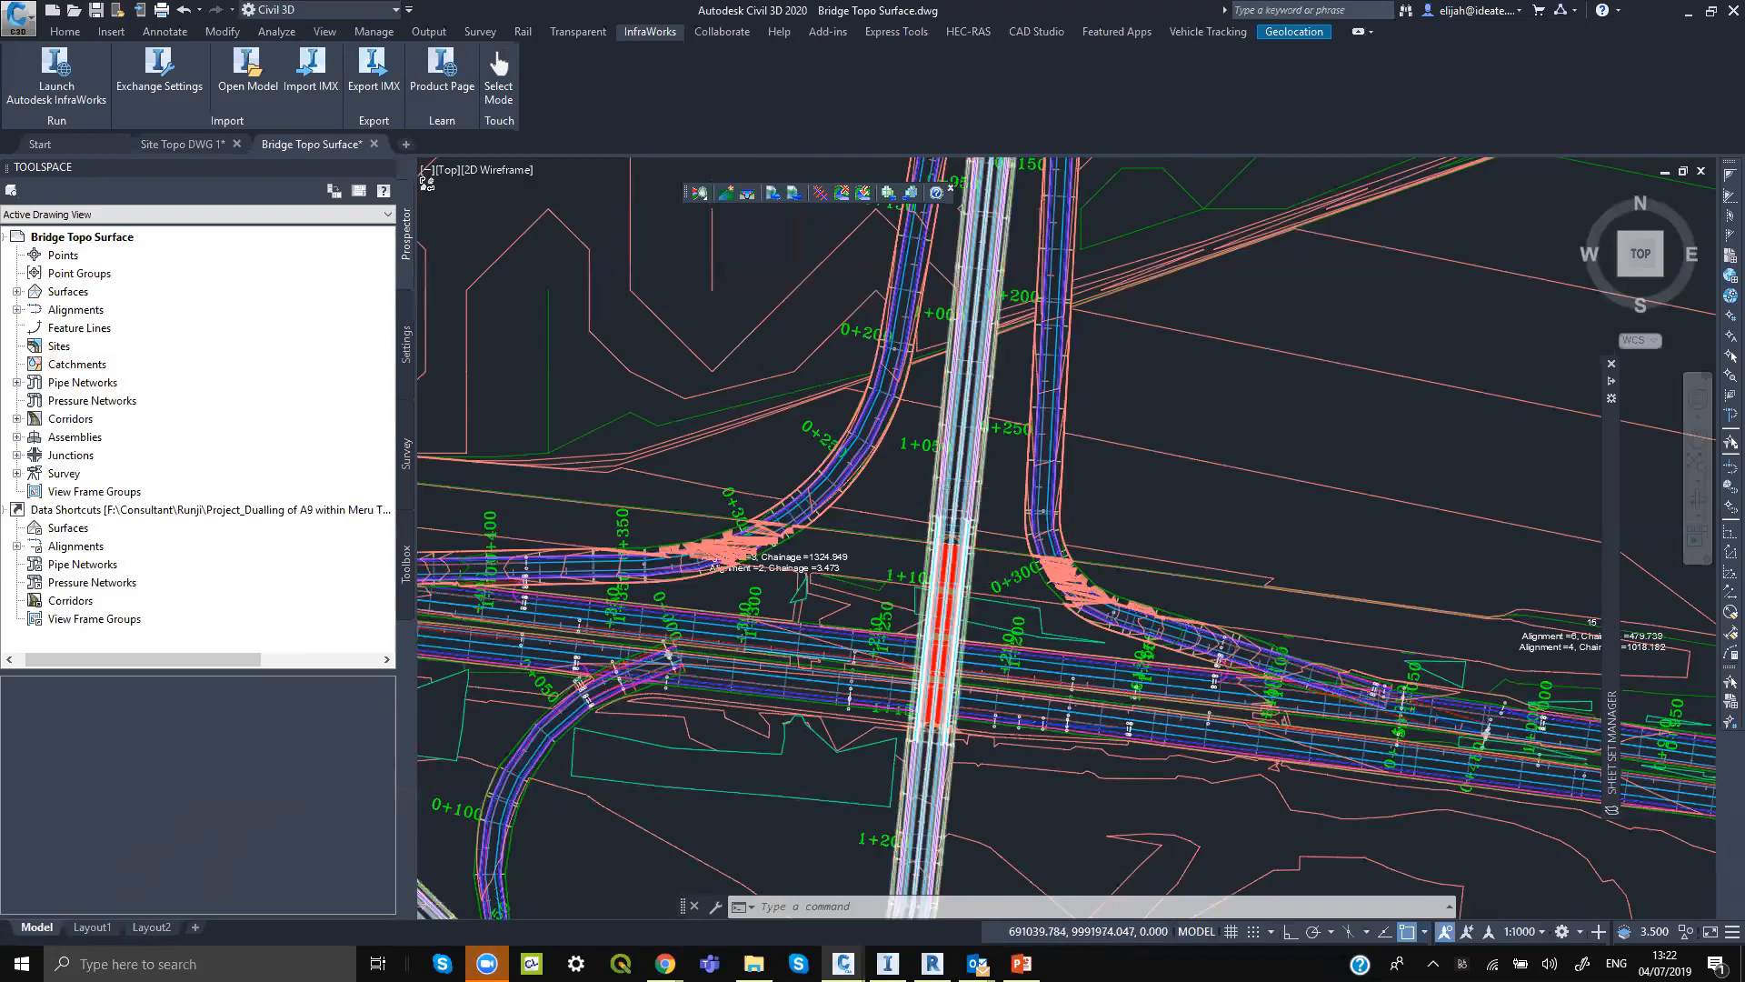
click(801, 353)
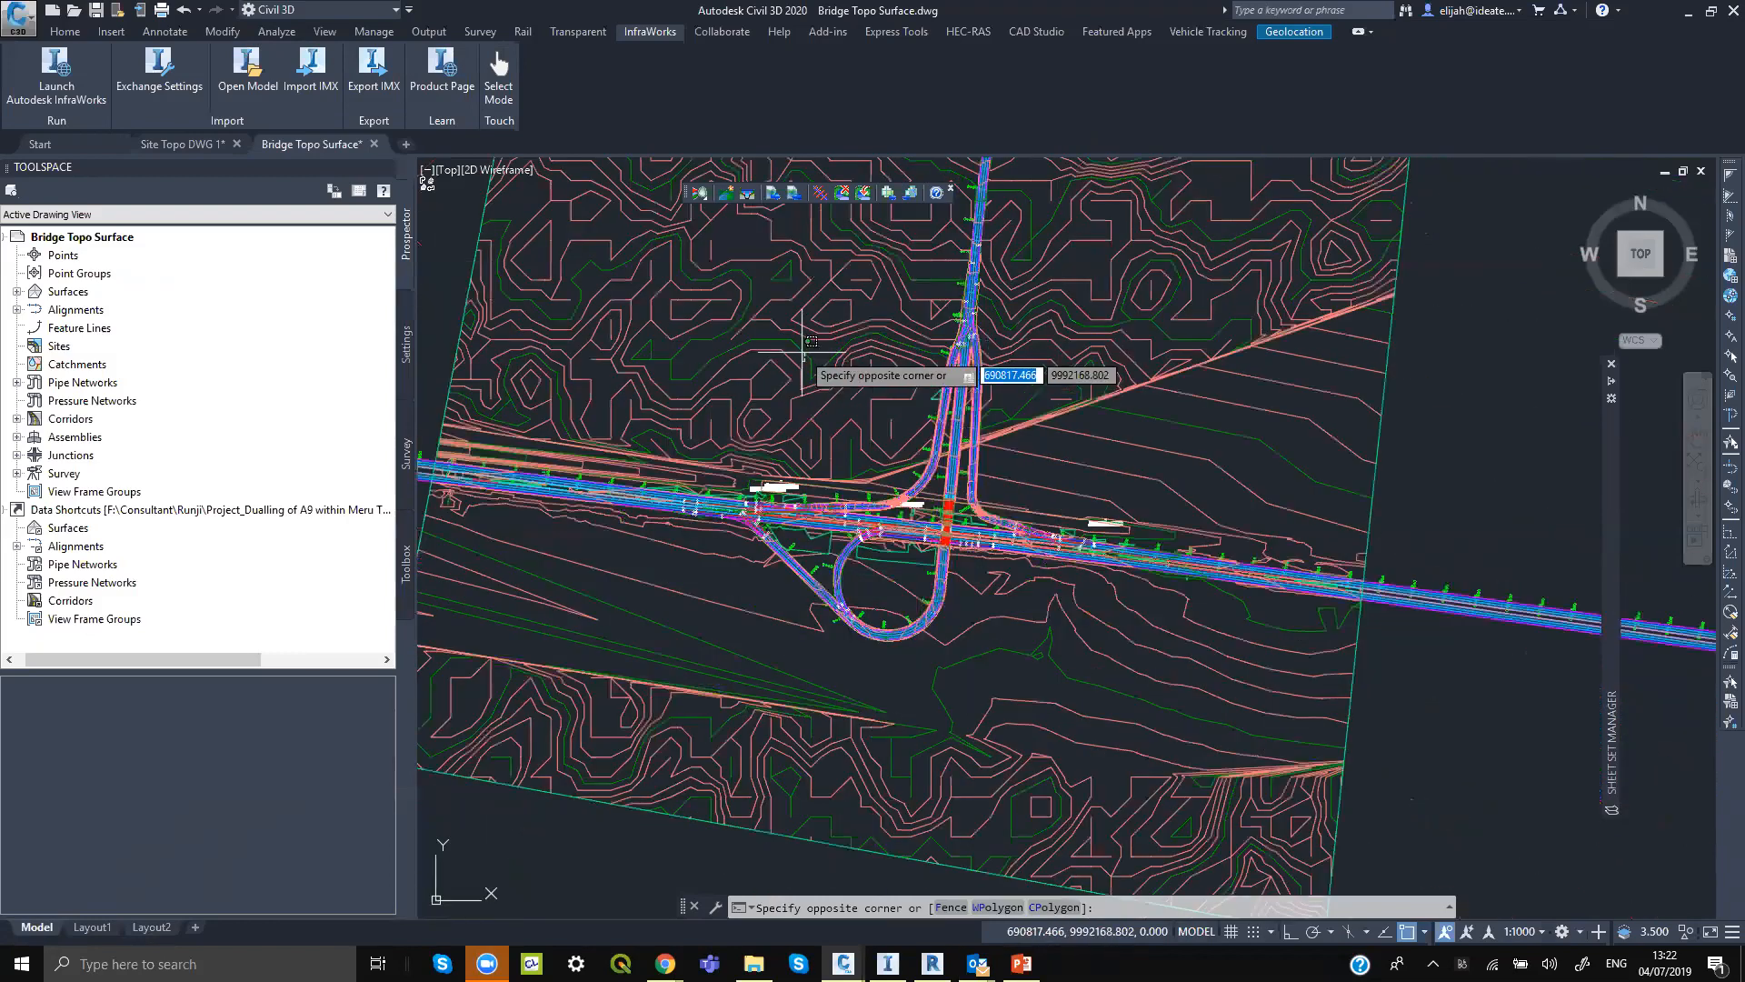
click(804, 360)
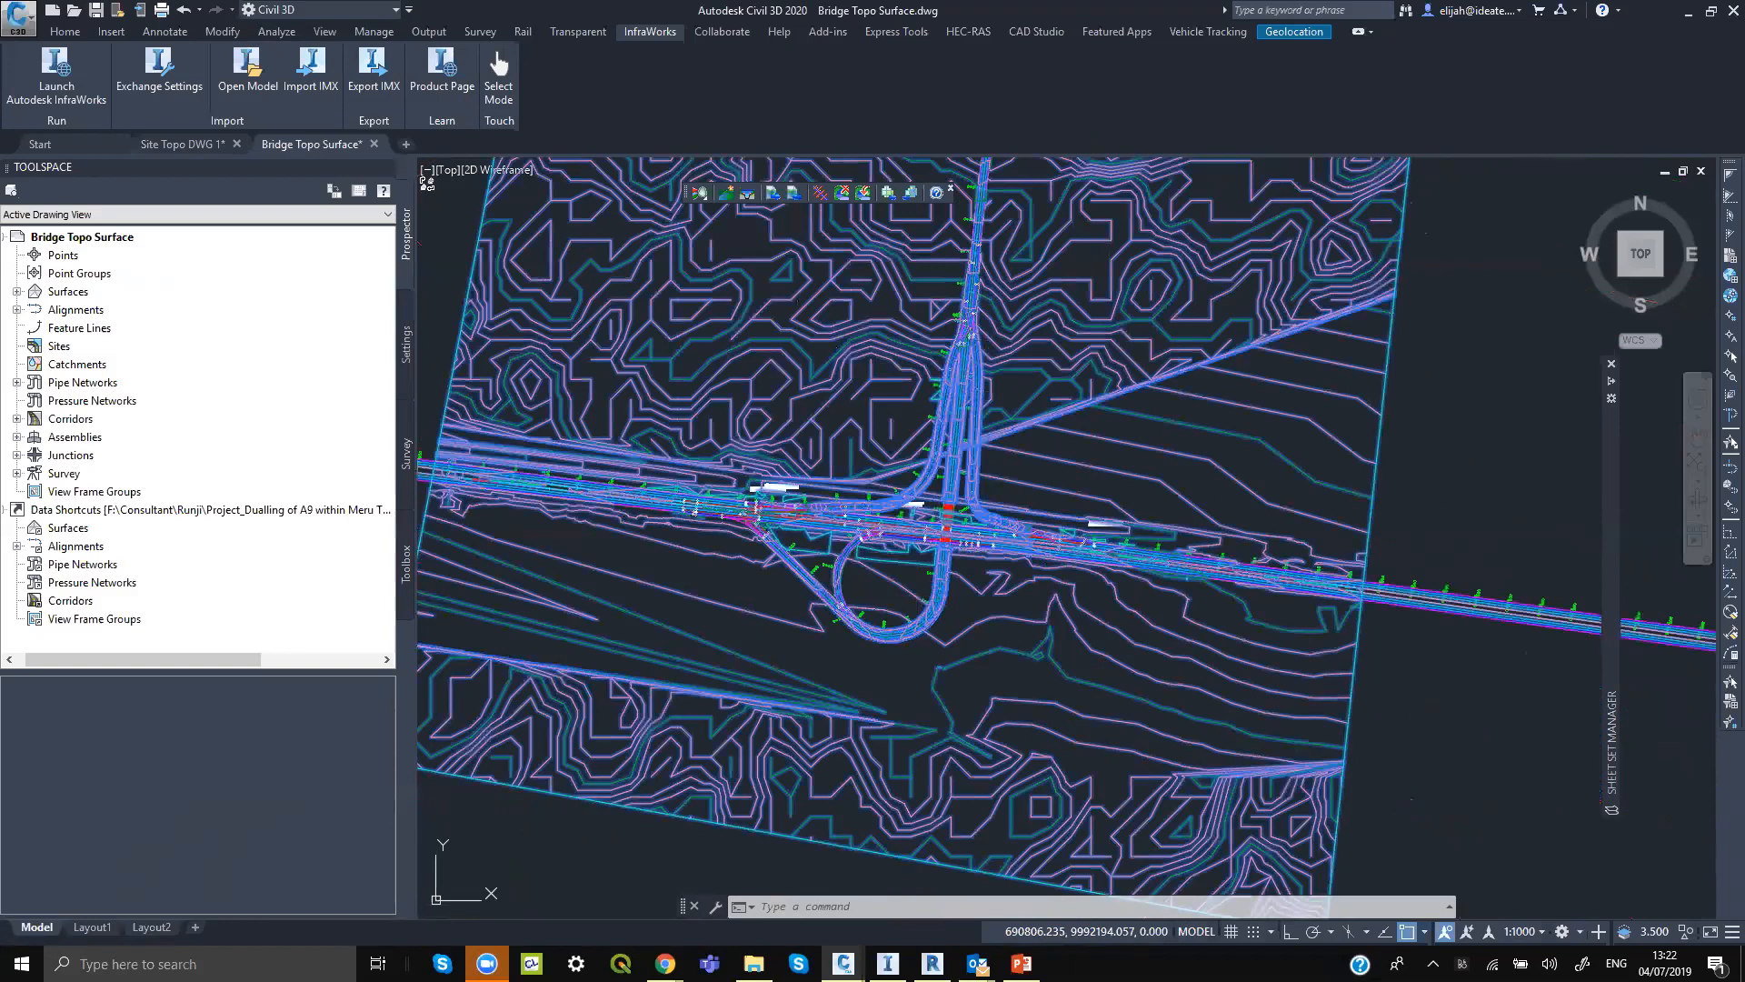
key(Escape)
key(Escape)
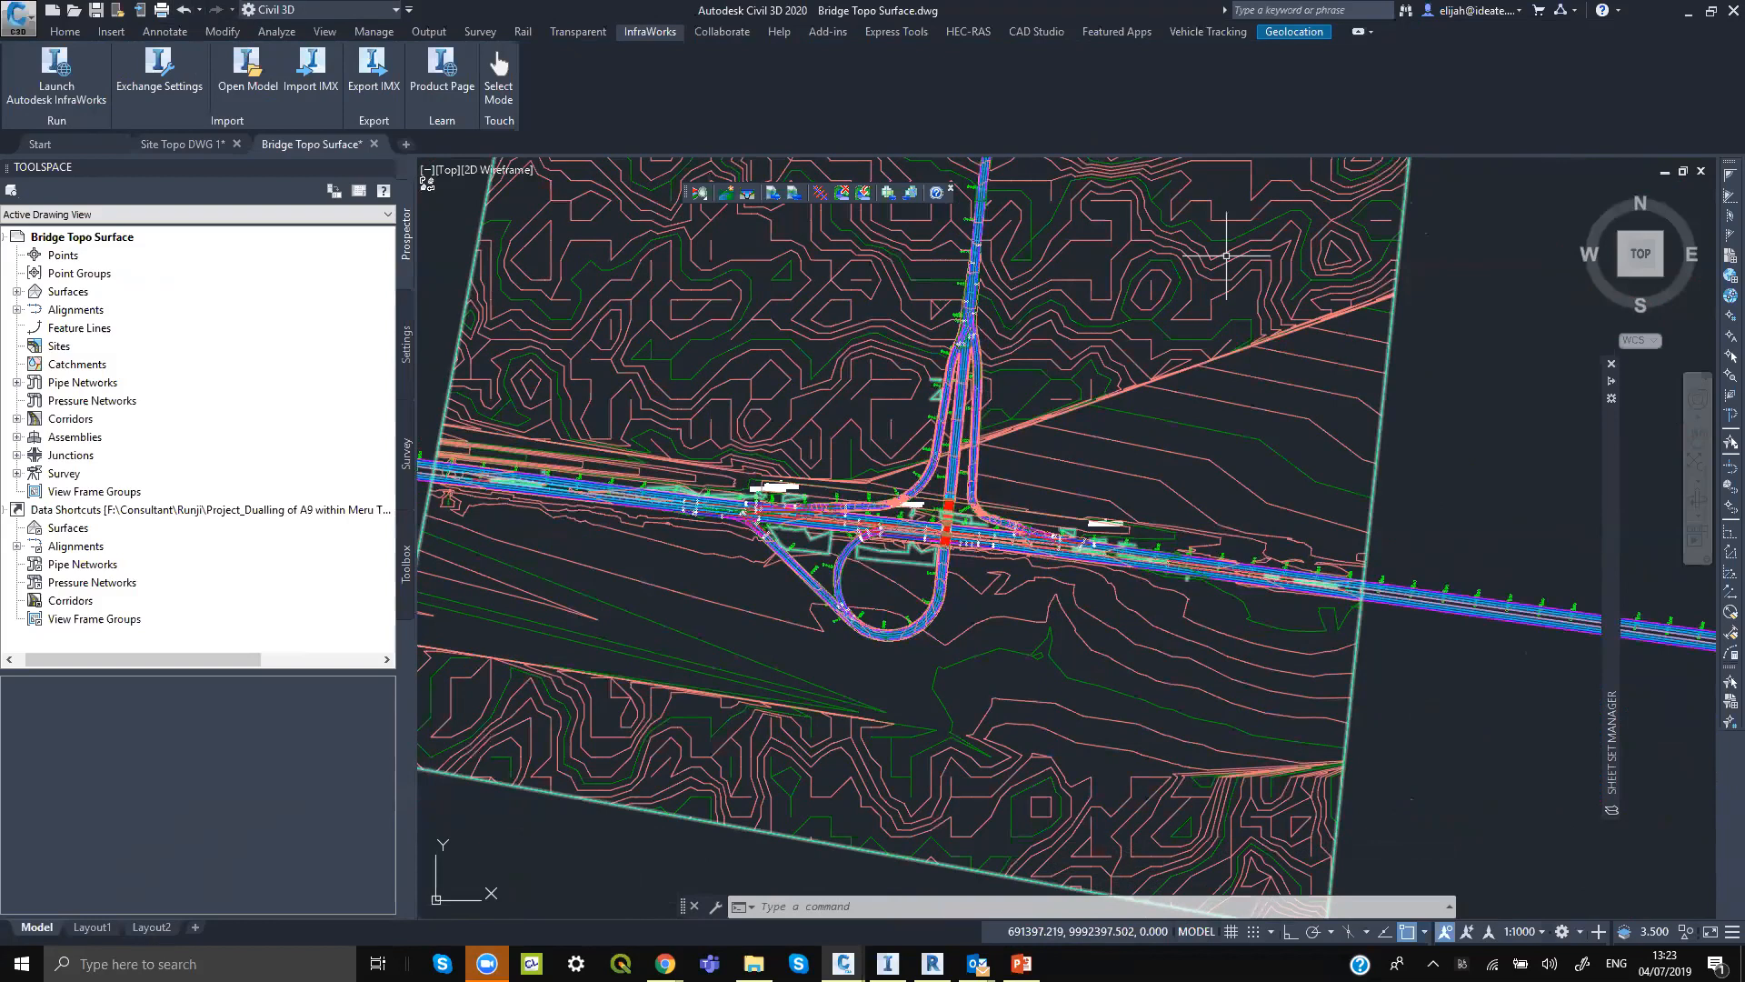
Step: Switch to BIM 360 Document Management in the browser and open the Infra Models folder of the Kisumu Norther Bypass project
key(alt+Tab)
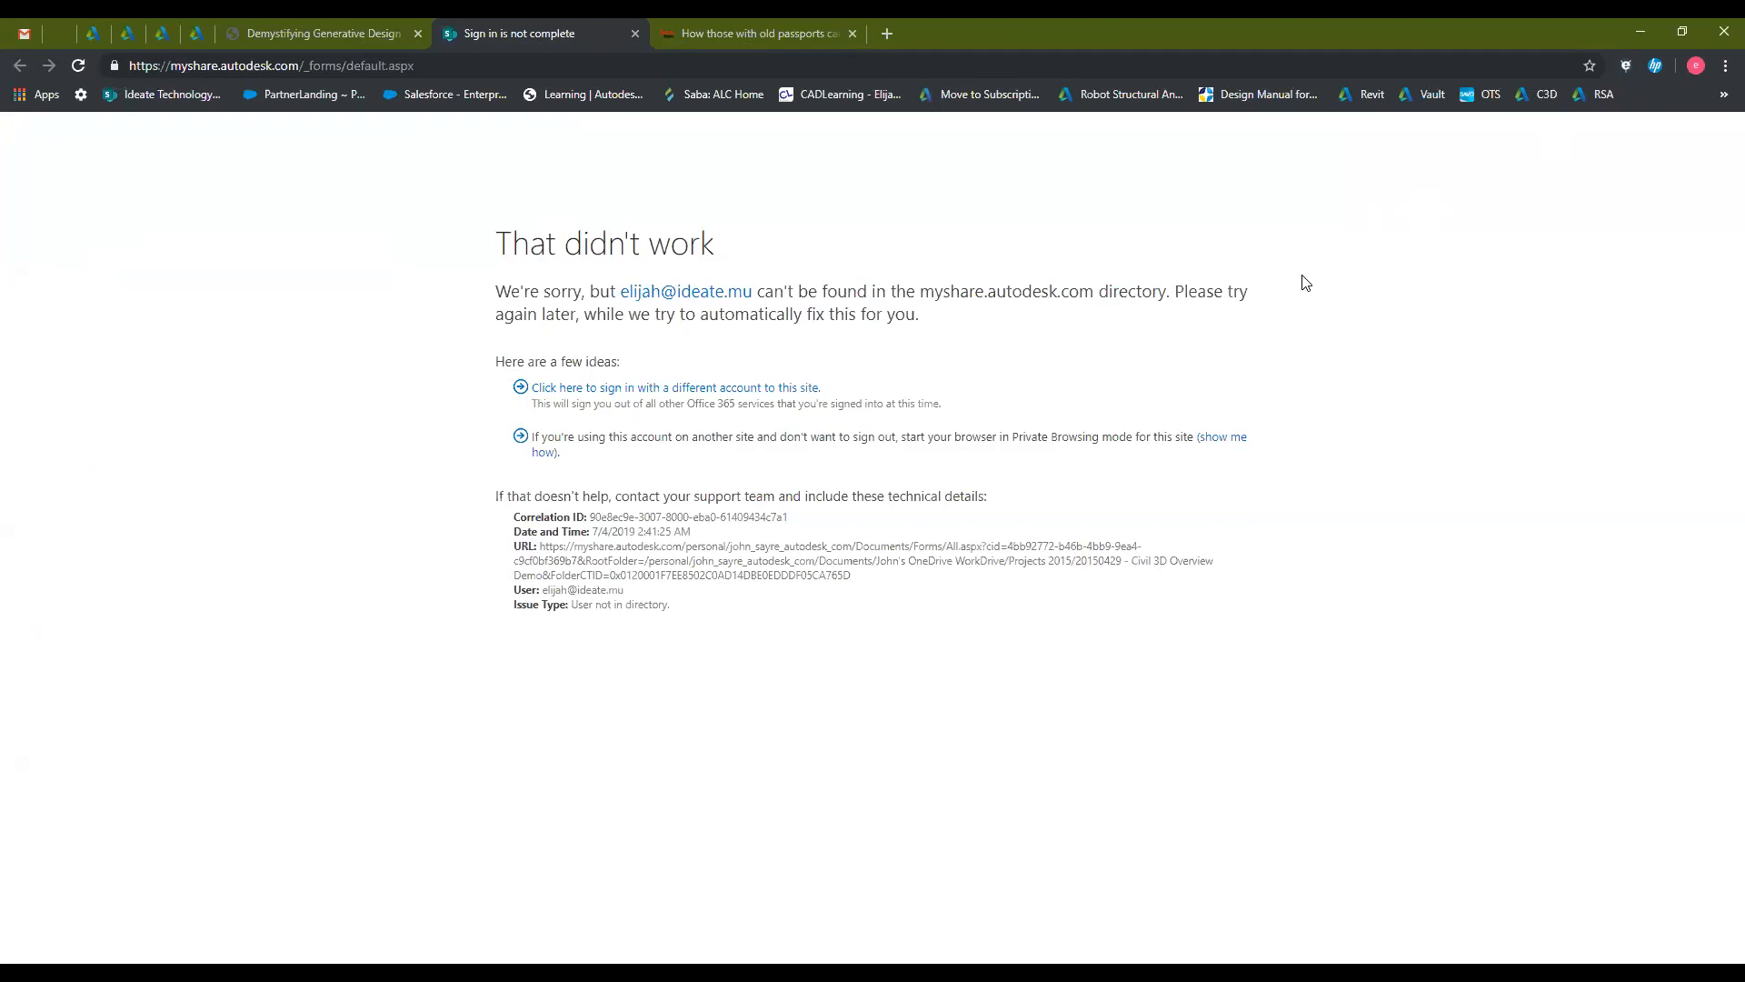
key(alt+Tab)
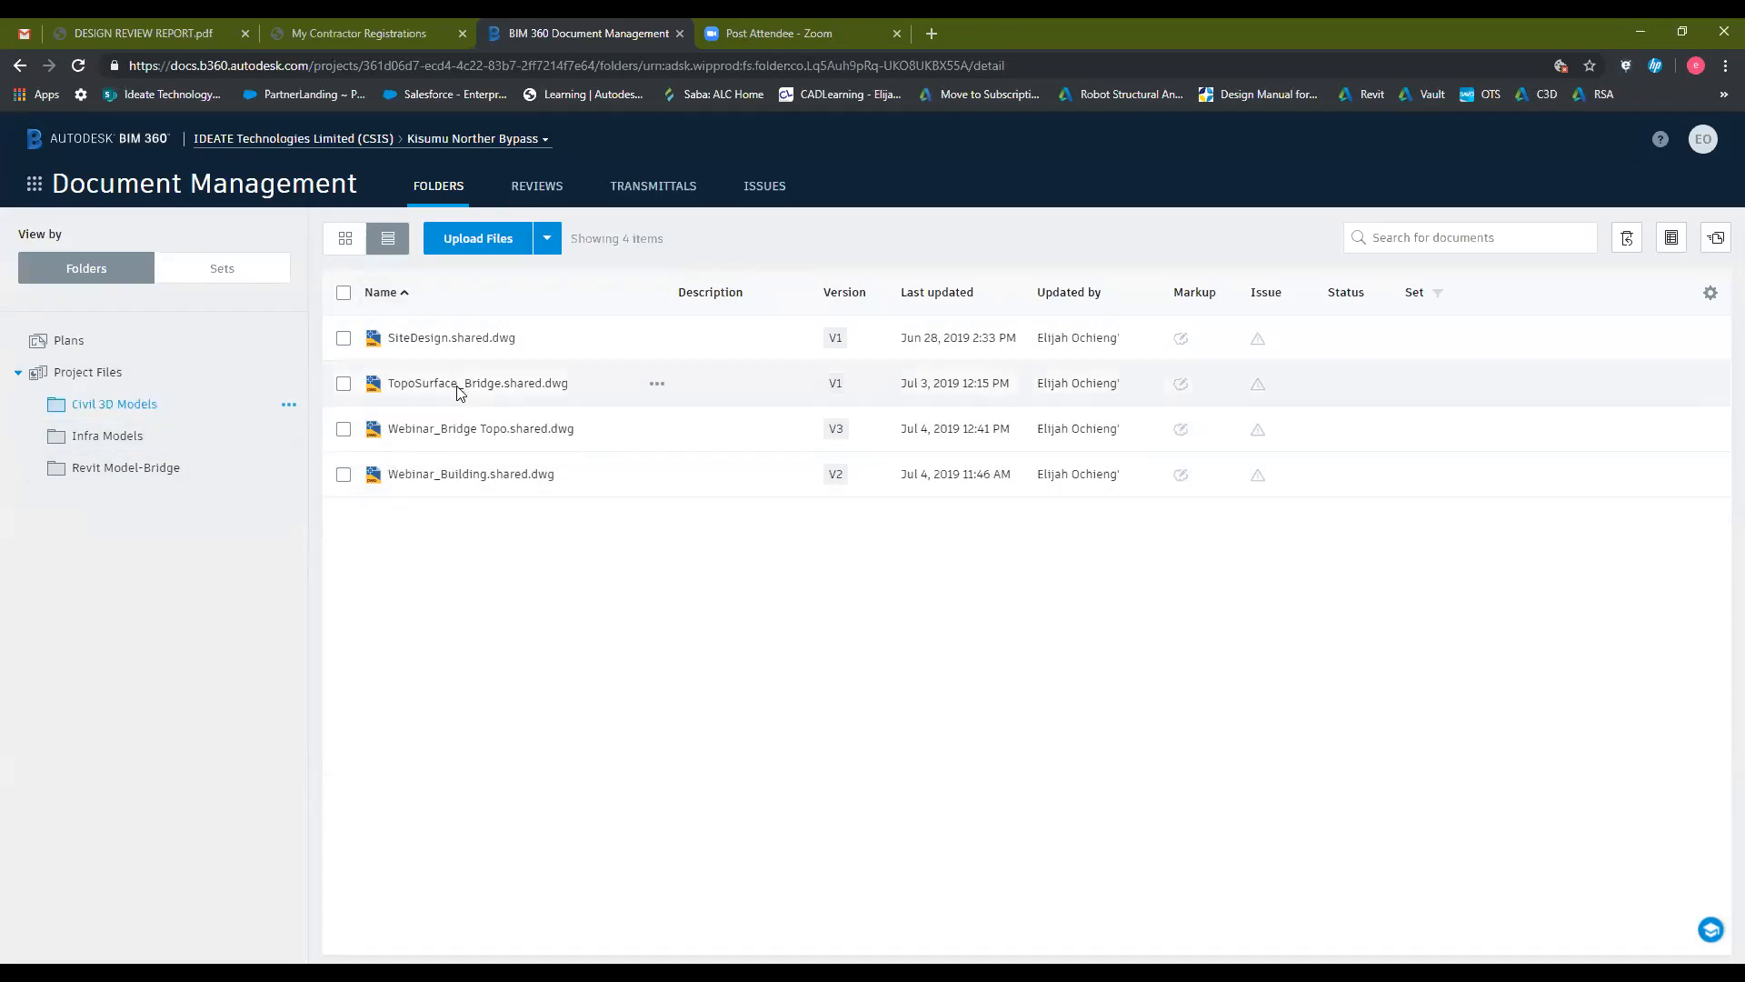
click(144, 437)
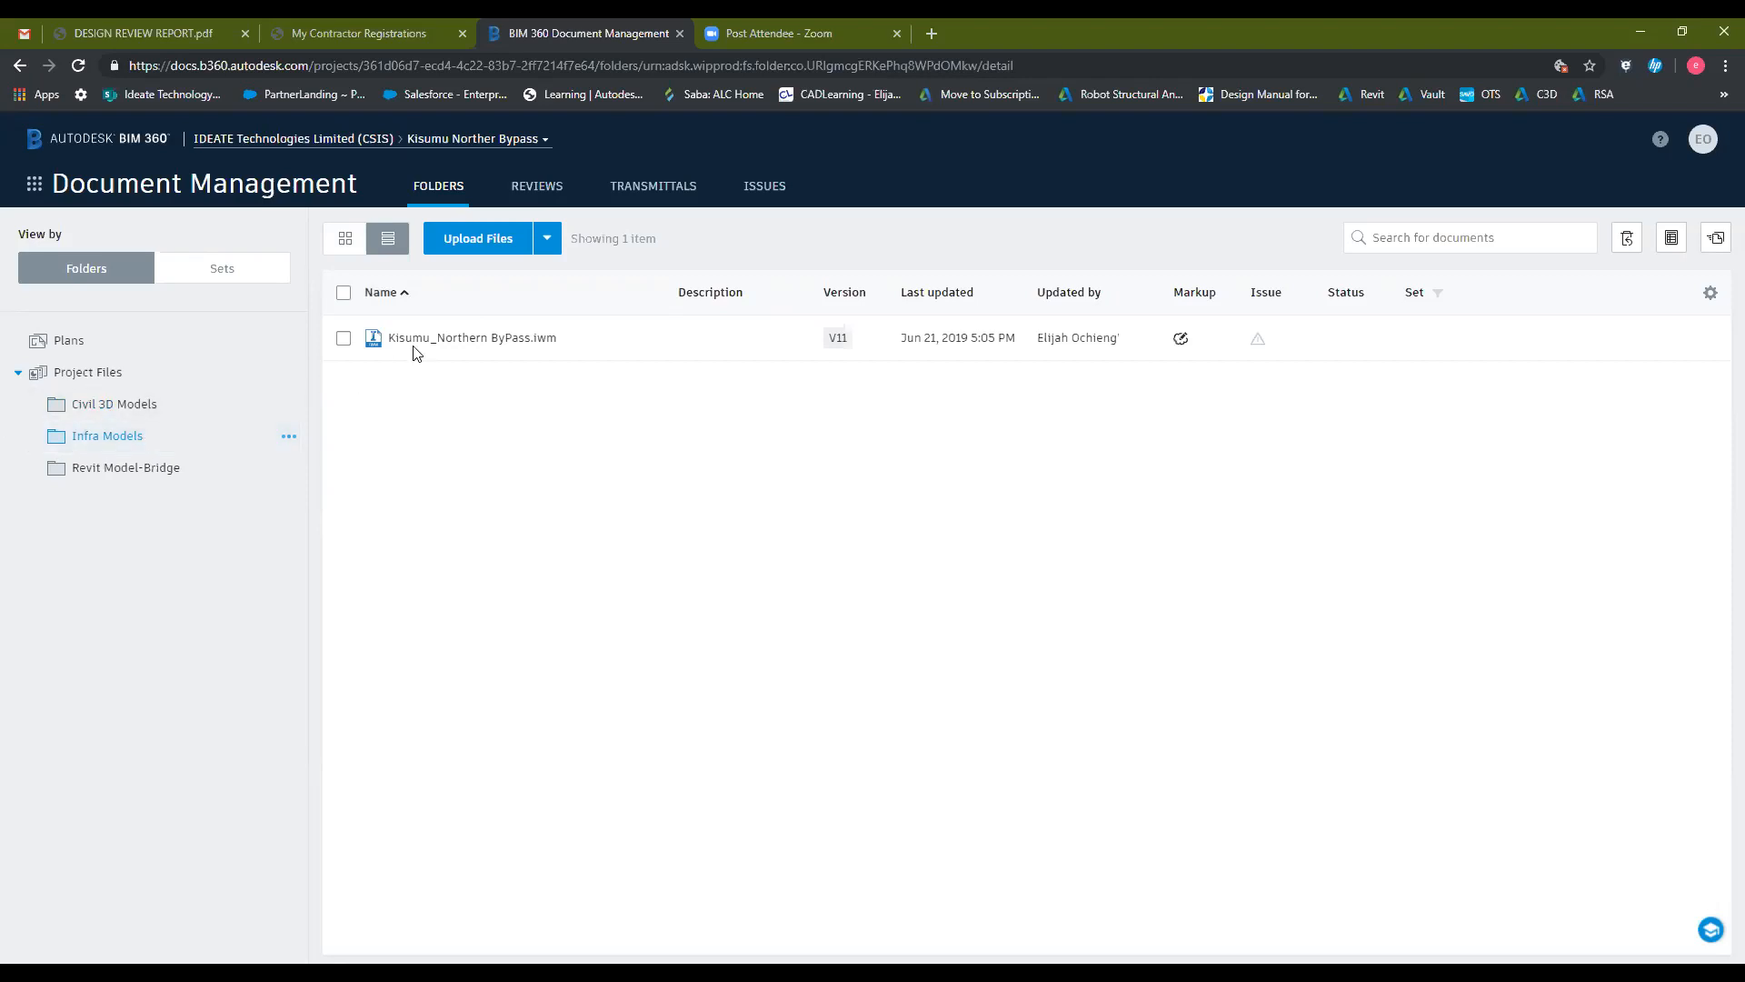
Step: Open Kisumu_Northern ByPass.iwm in the viewer and load its ProposedNP 3D view
click(482, 340)
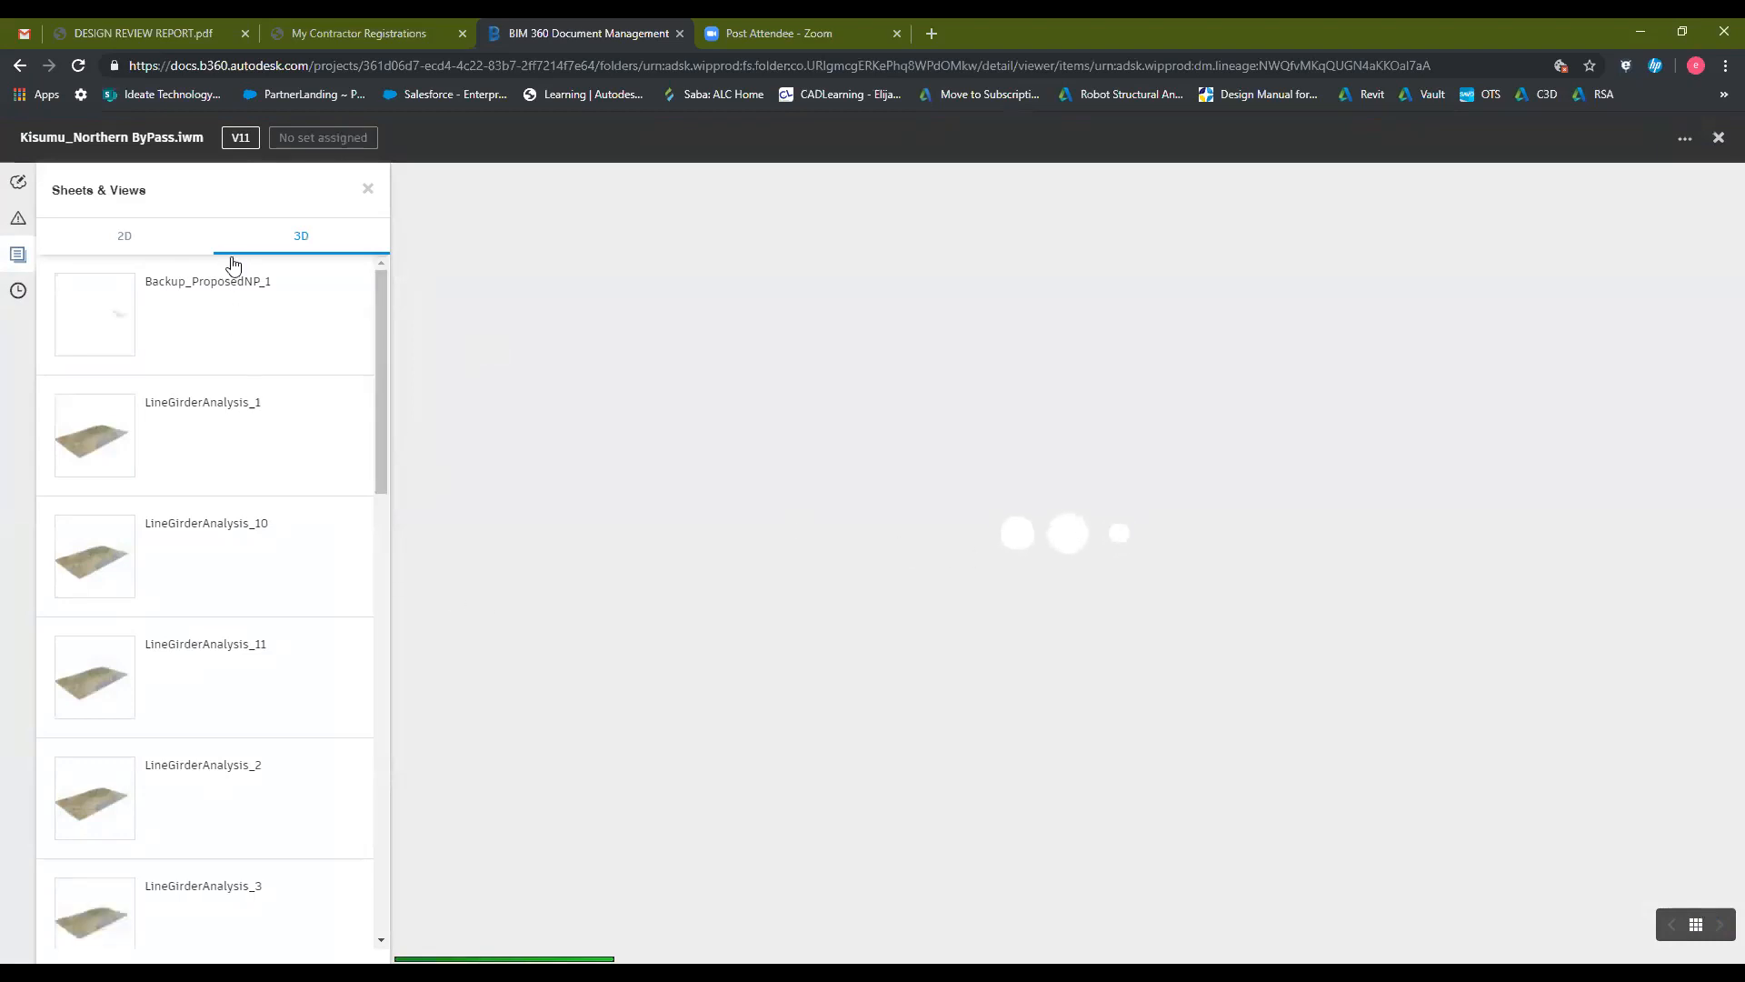
scroll(238, 609, down, 15)
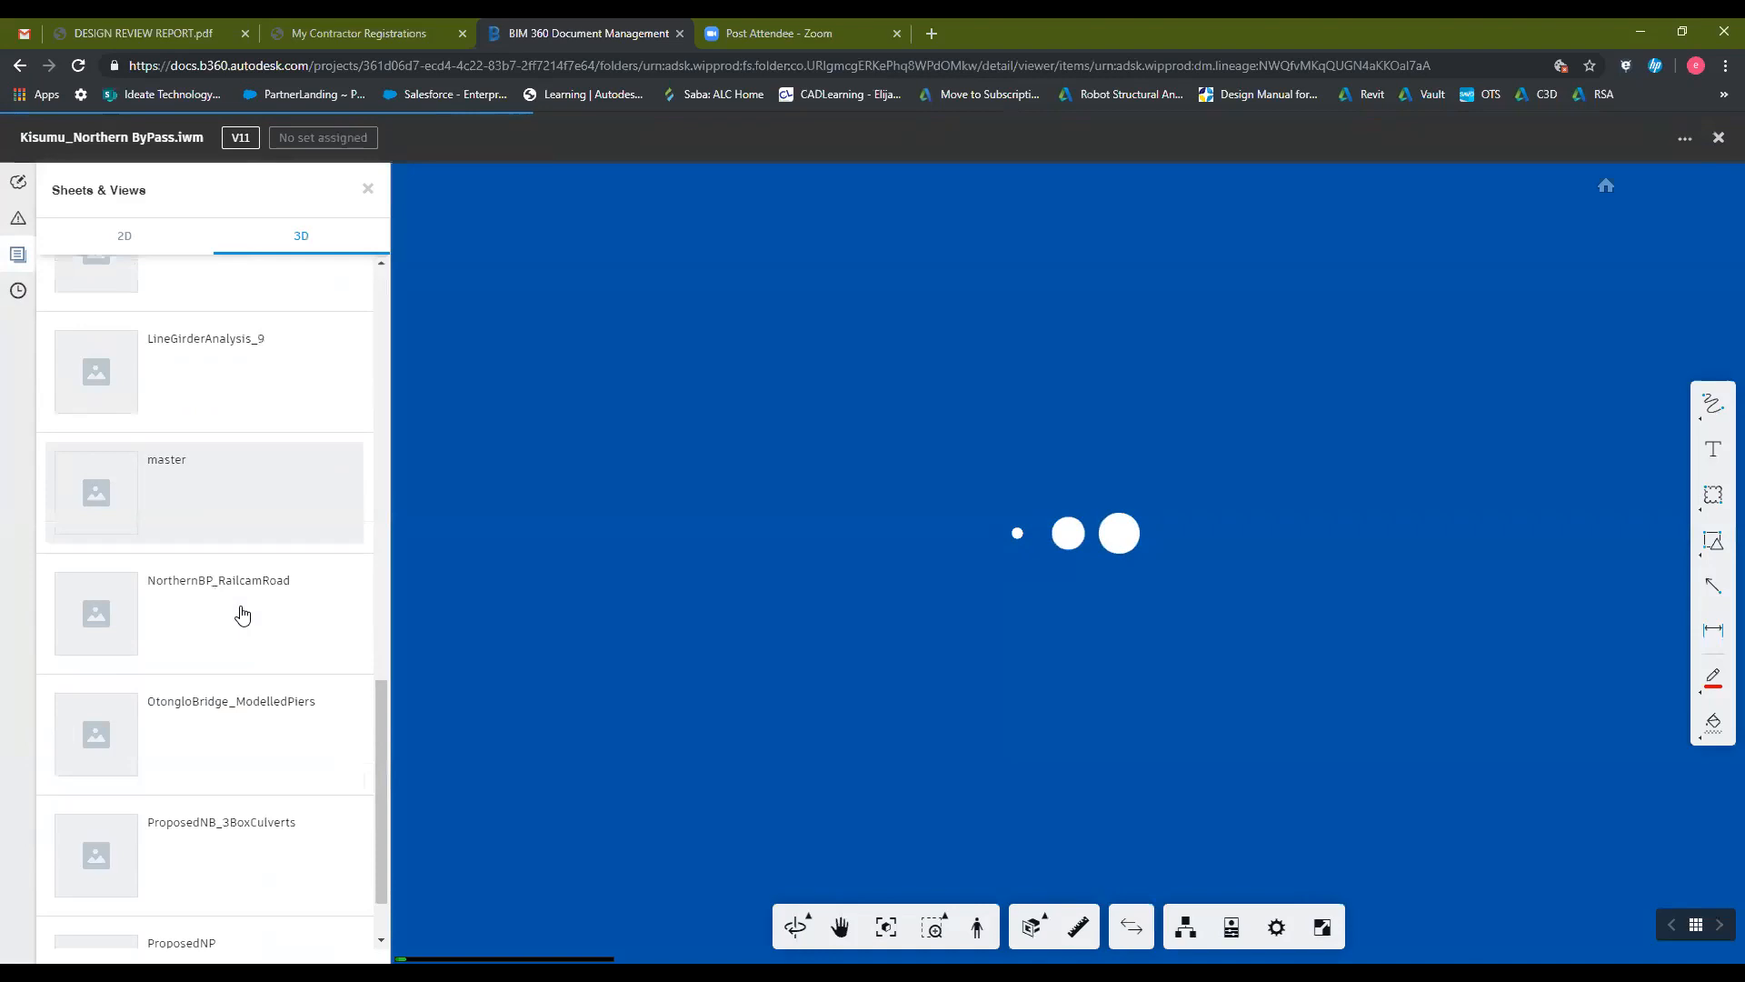
scroll(240, 615, down, 2)
click(215, 841)
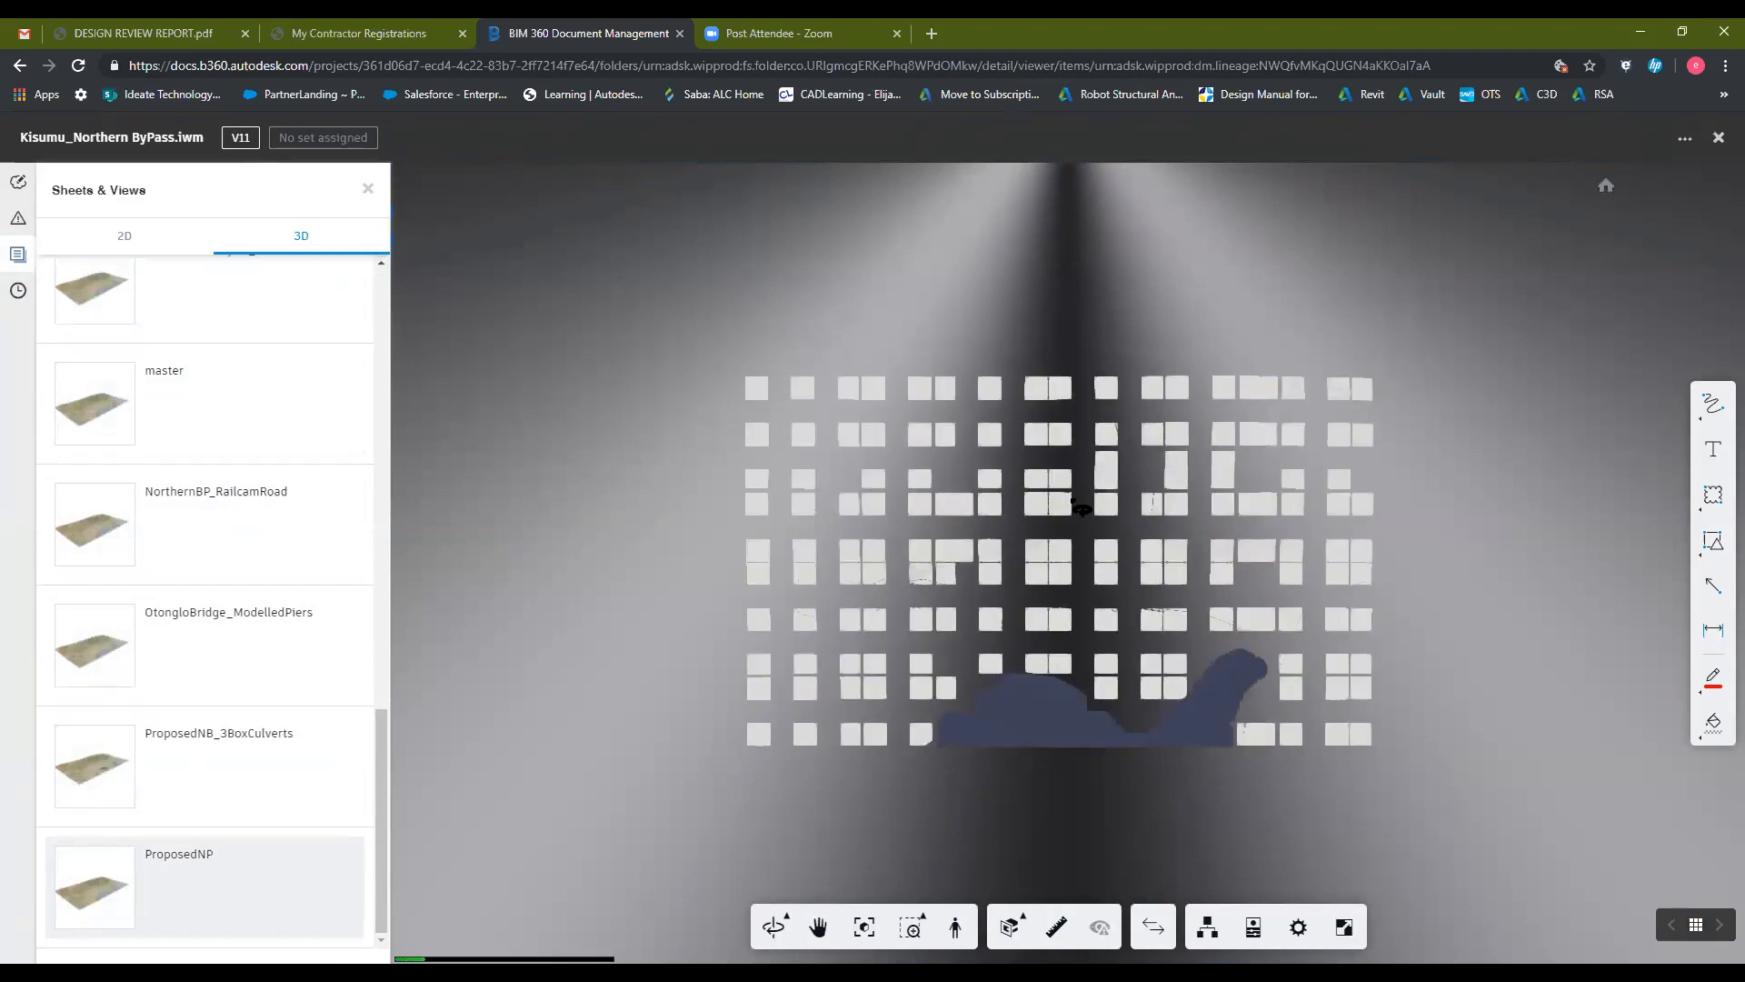
Step: Examine the ProposedNP model from the whole site down to the interchange ramps, the bridge and the railway corridor
scroll(1080, 507, up, 10)
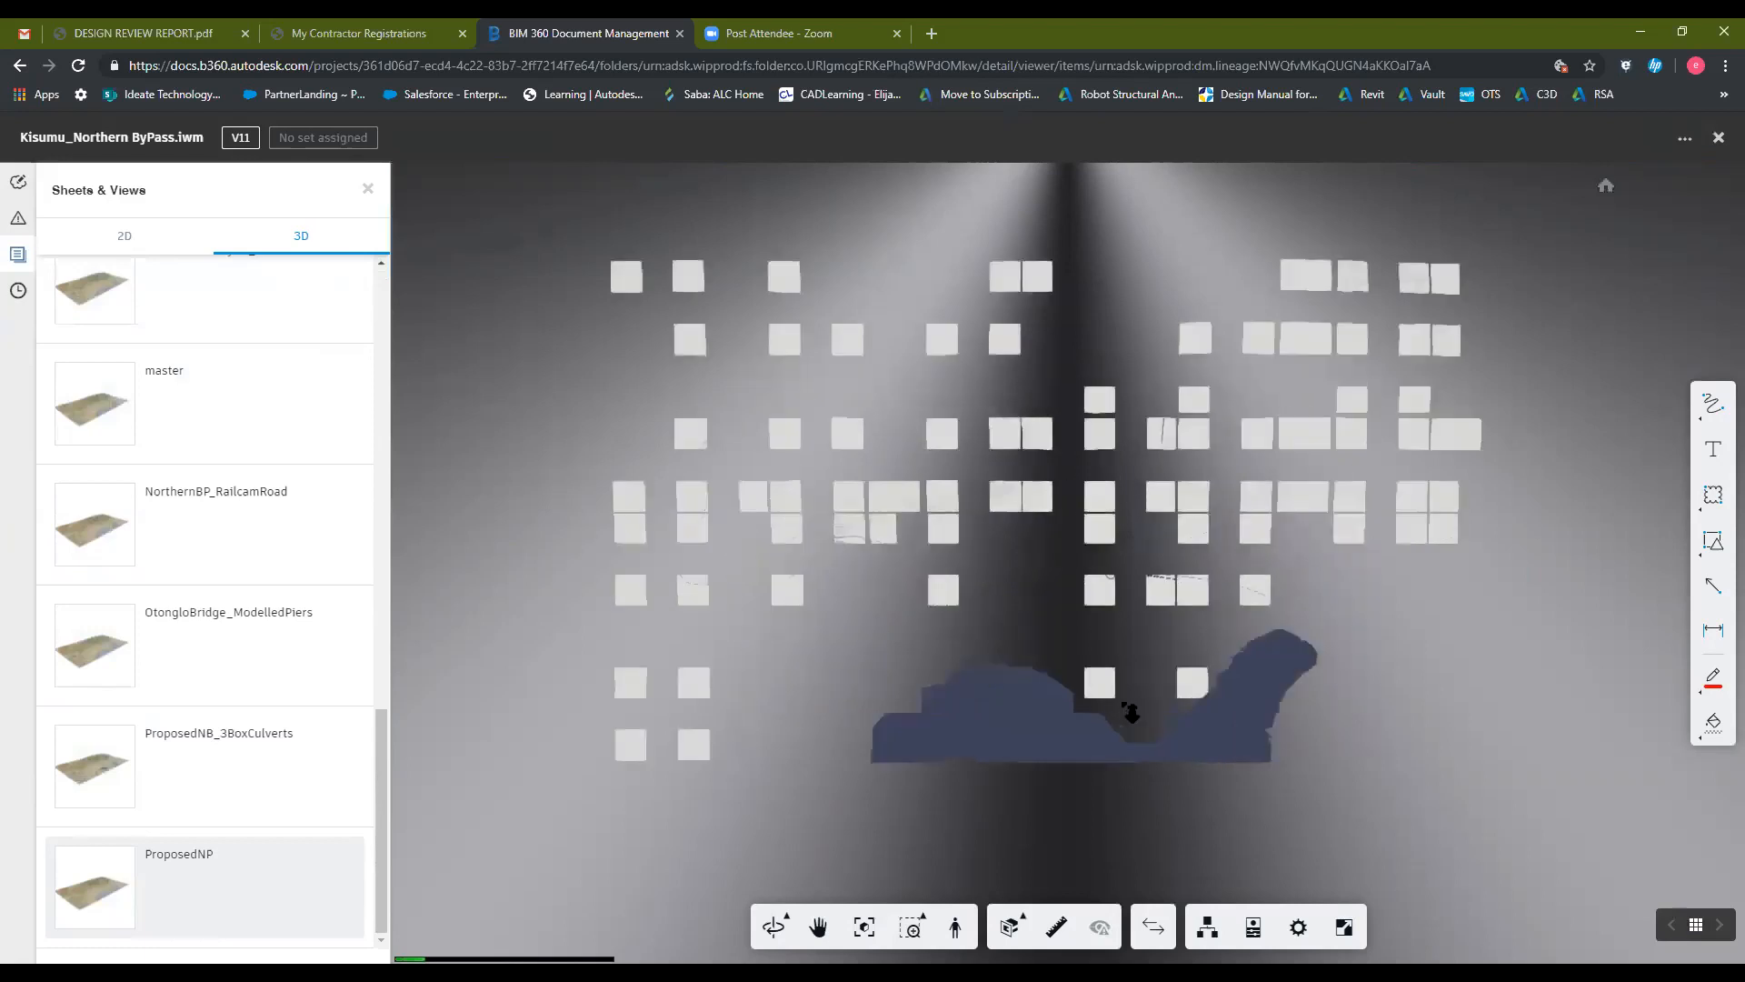
scroll(1033, 636, down, 10)
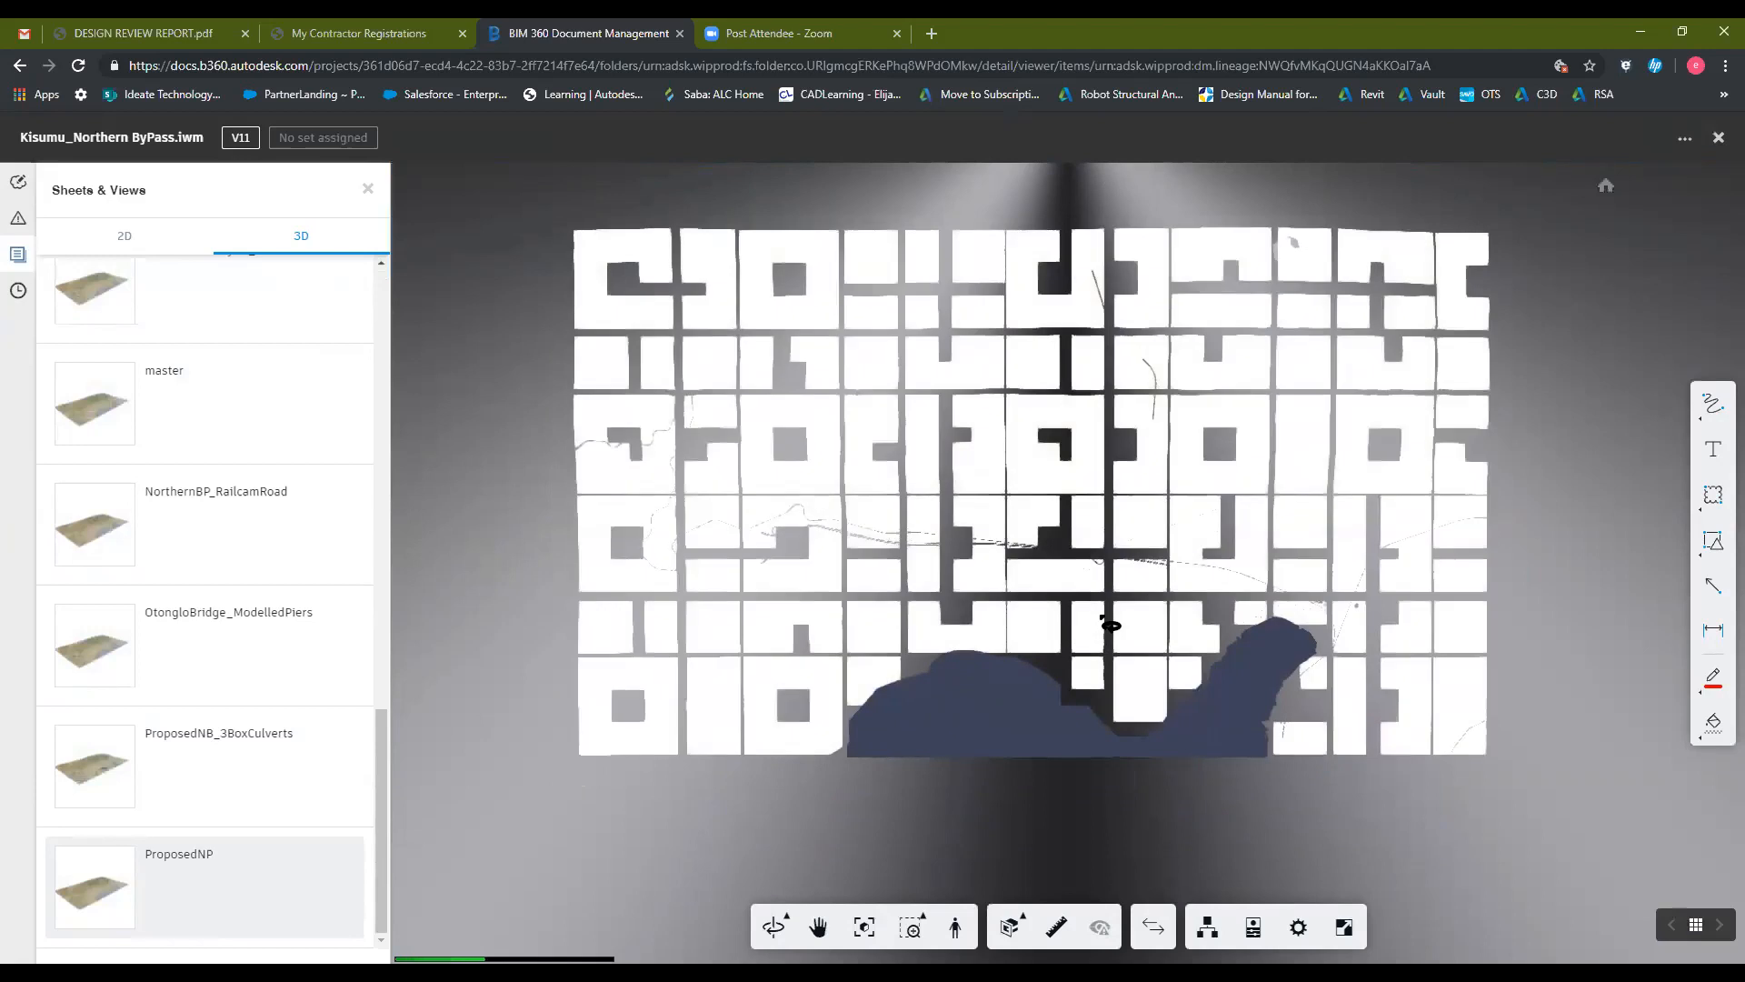
scroll(1110, 625, up, 5)
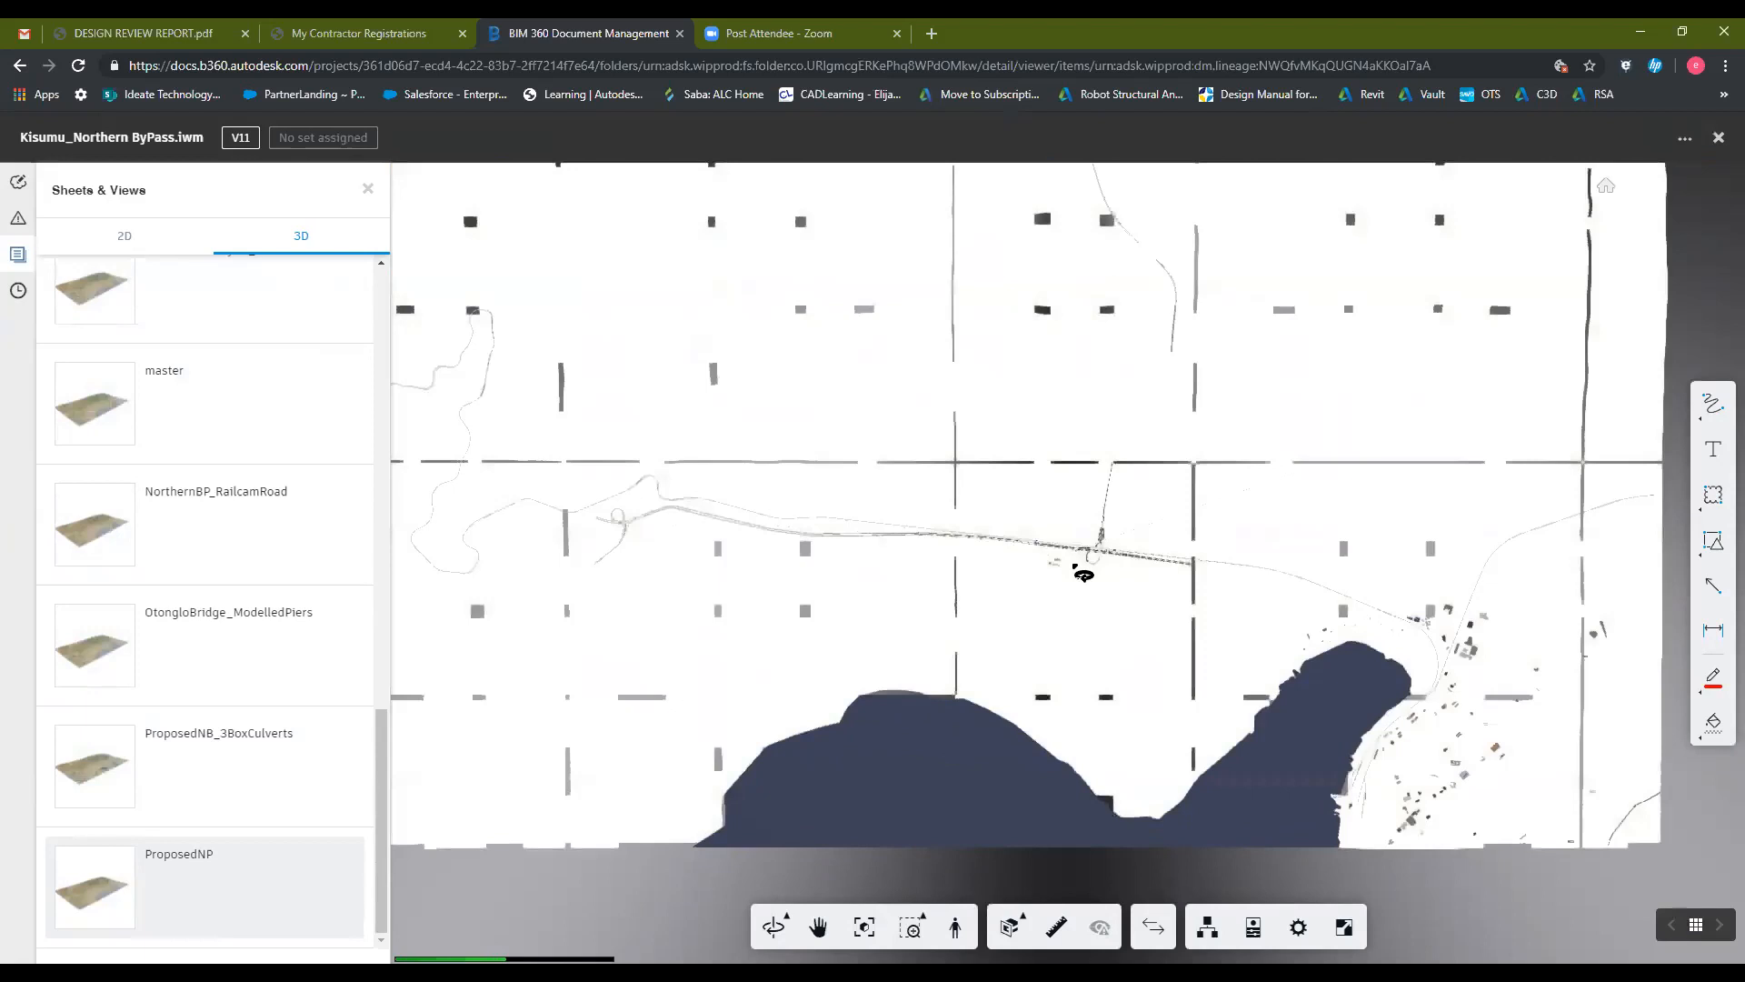
scroll(1082, 562, up, 6)
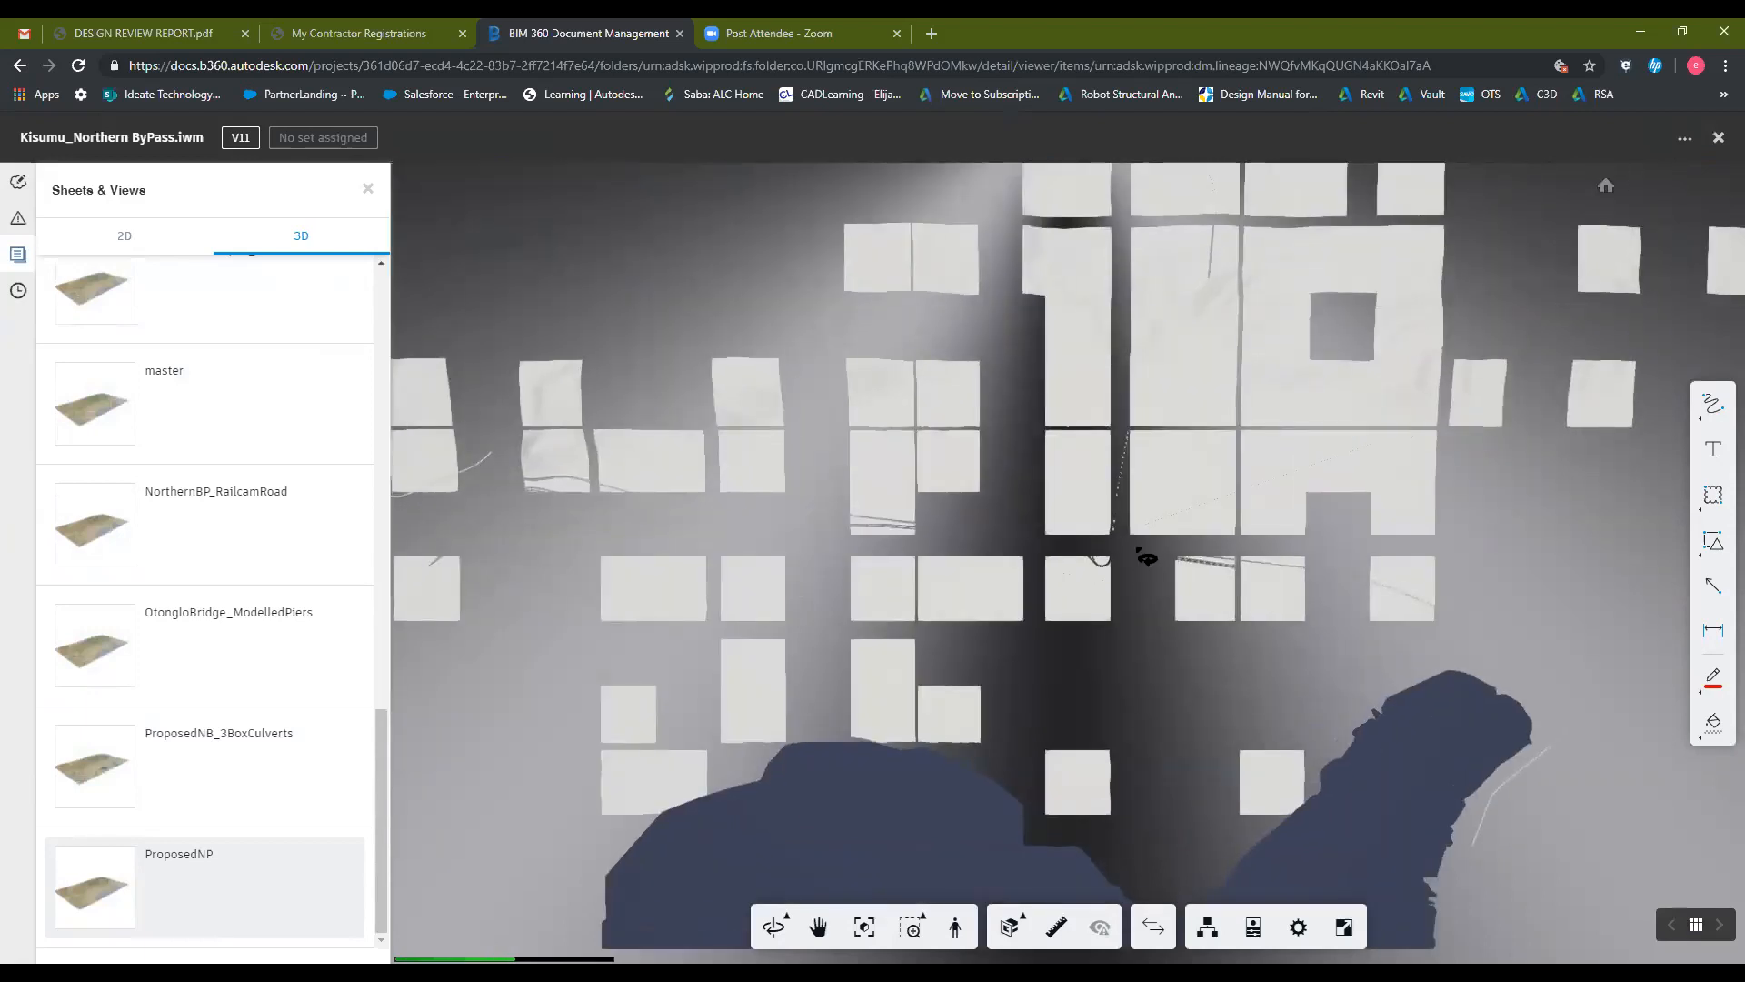
scroll(1113, 543, up, 4)
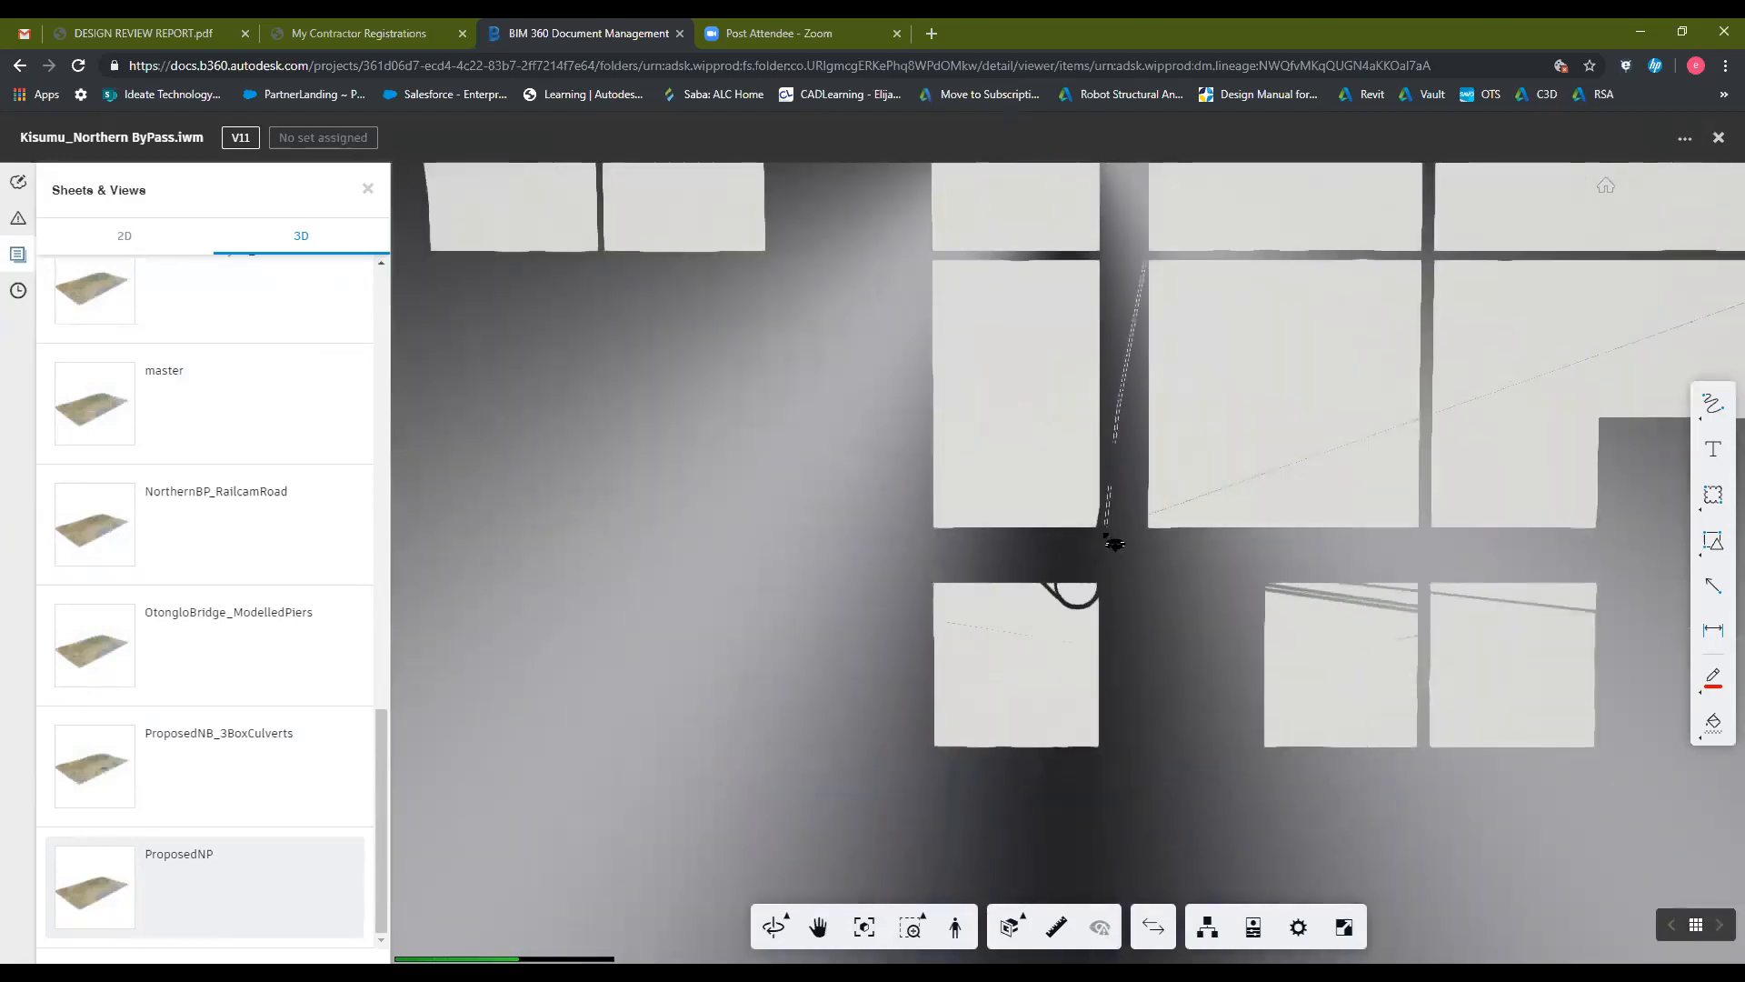
scroll(1111, 545, up, 5)
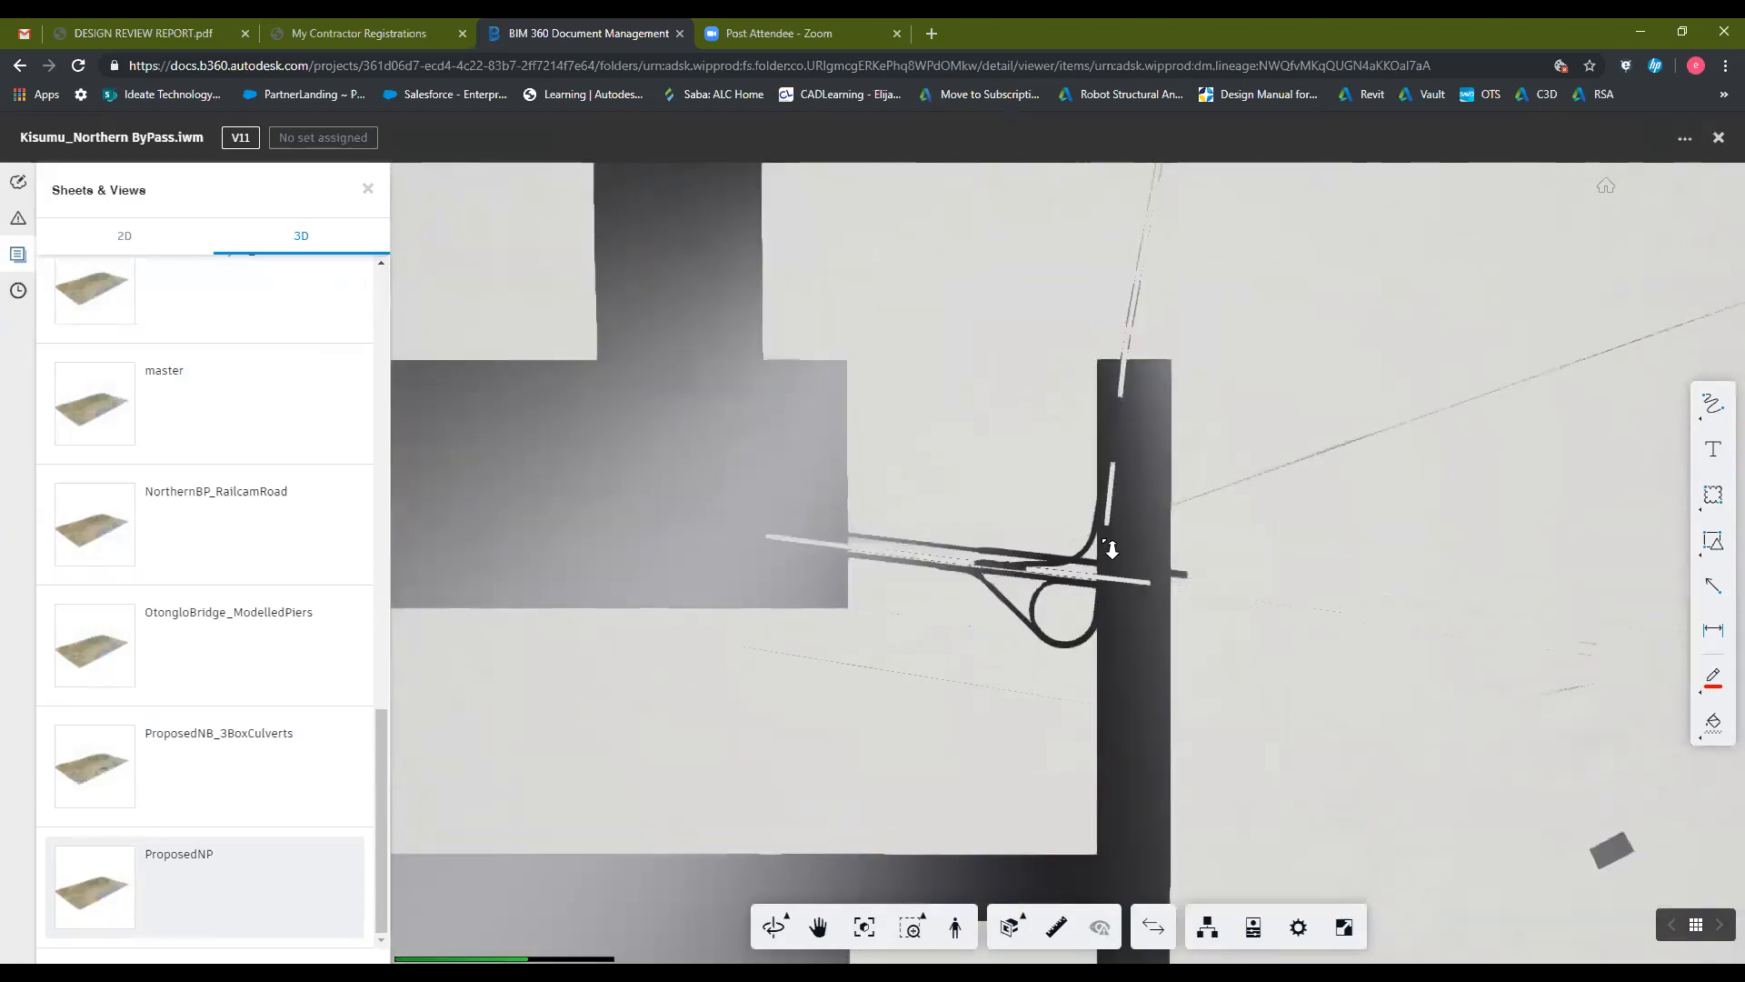
scroll(1127, 619, down, 4)
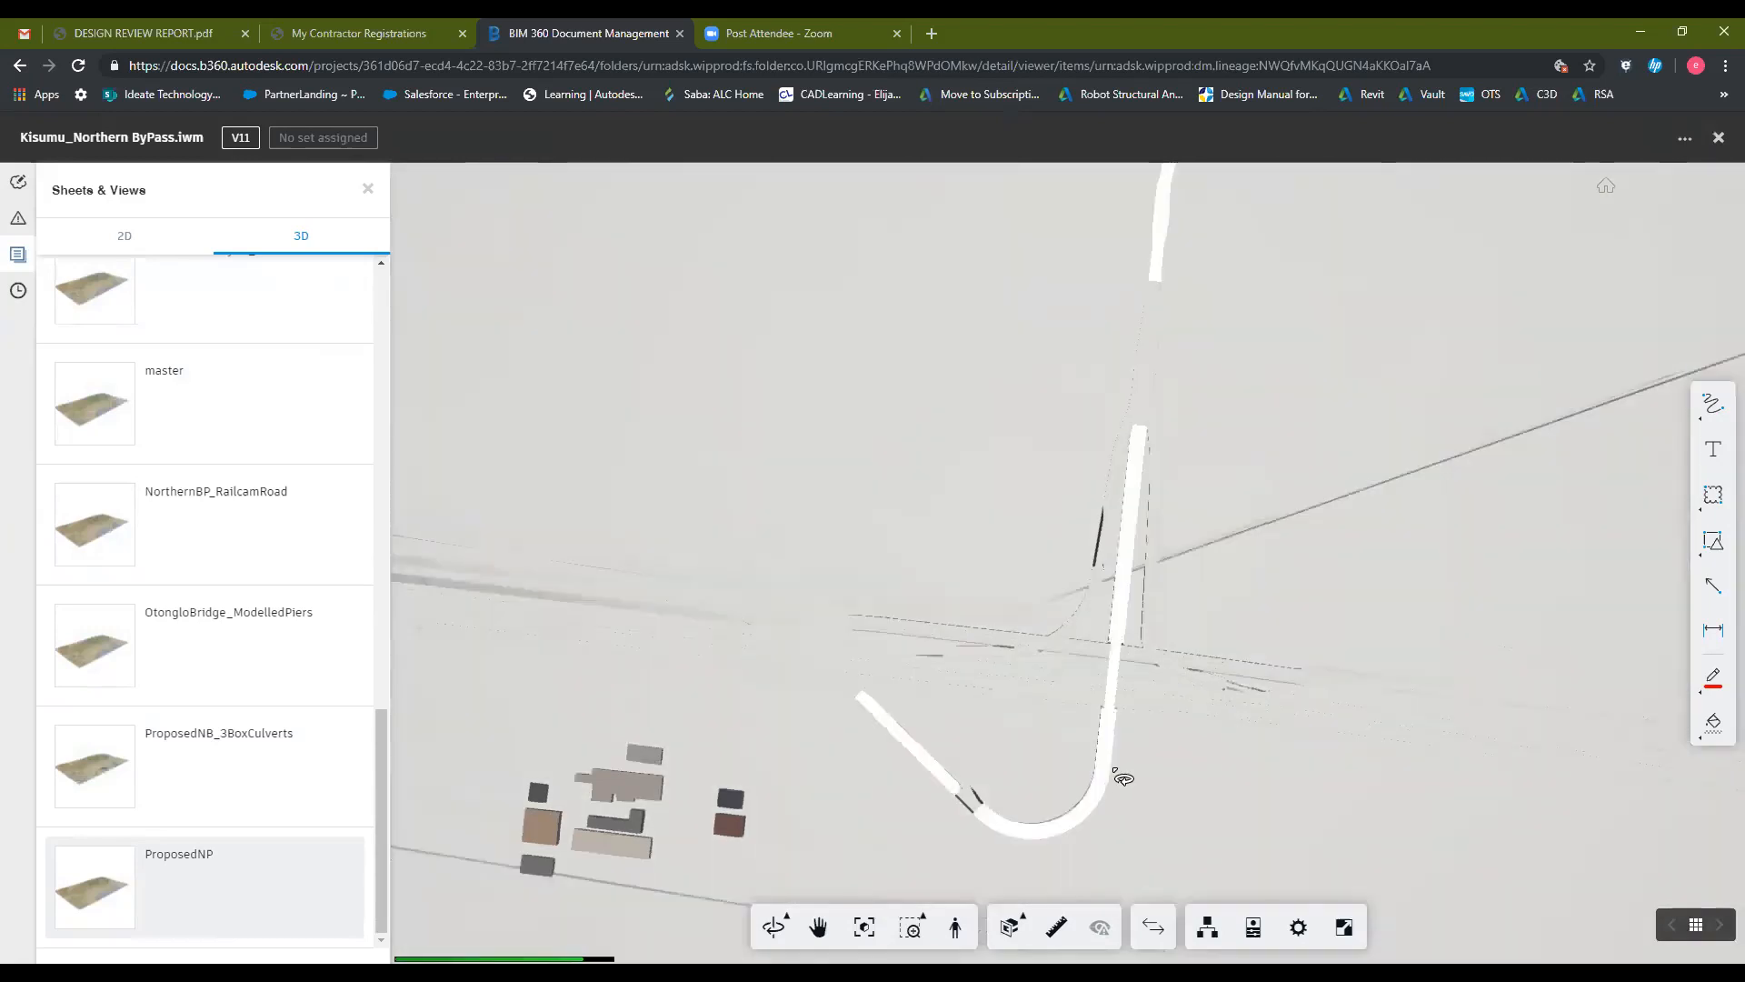
scroll(1115, 718, up, 5)
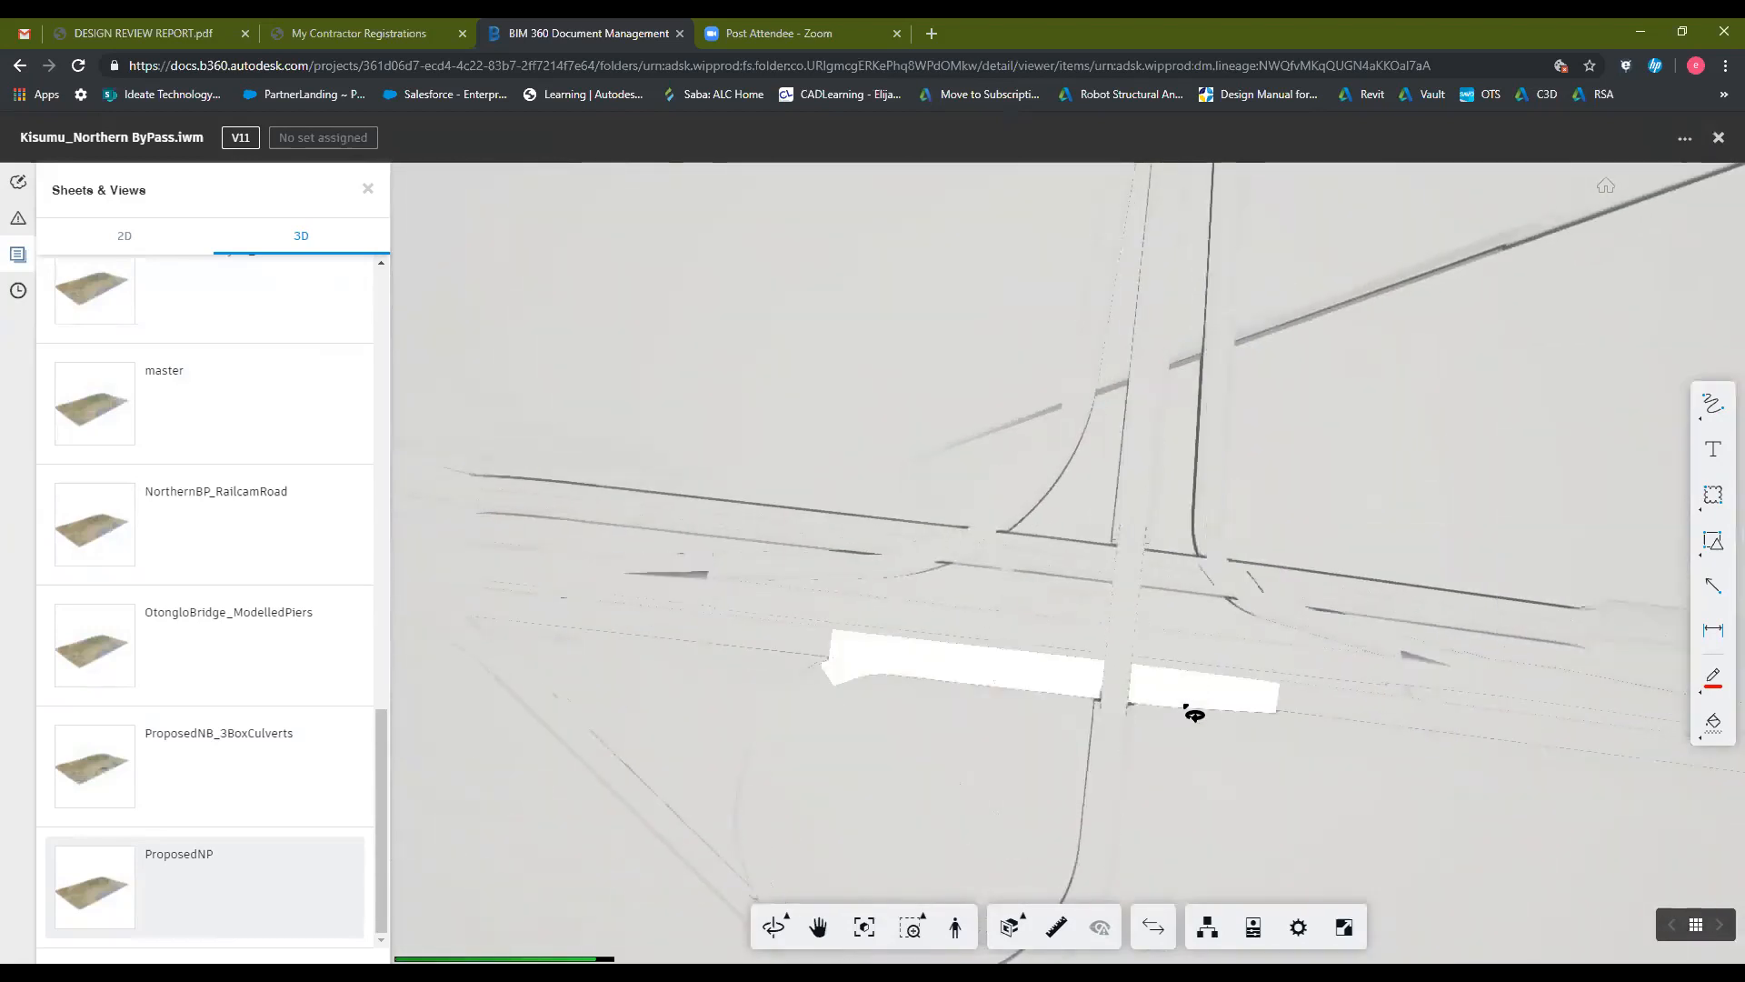
scroll(1173, 656, down, 5)
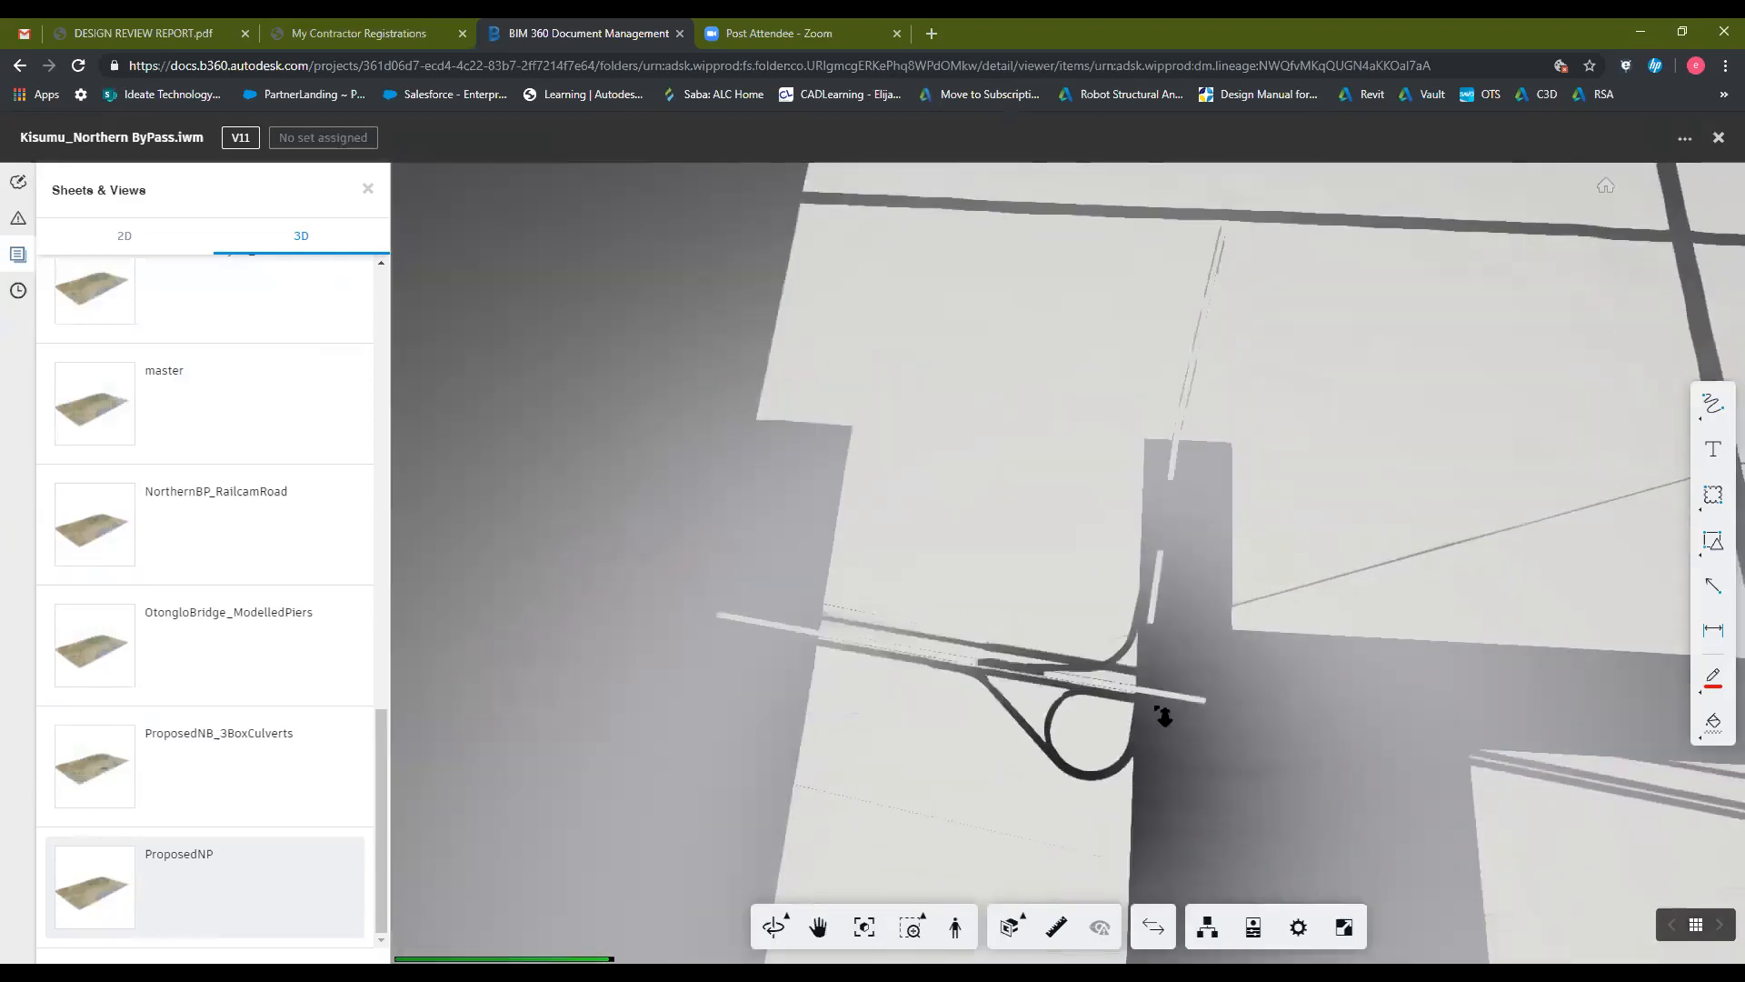
scroll(1246, 636, up, 5)
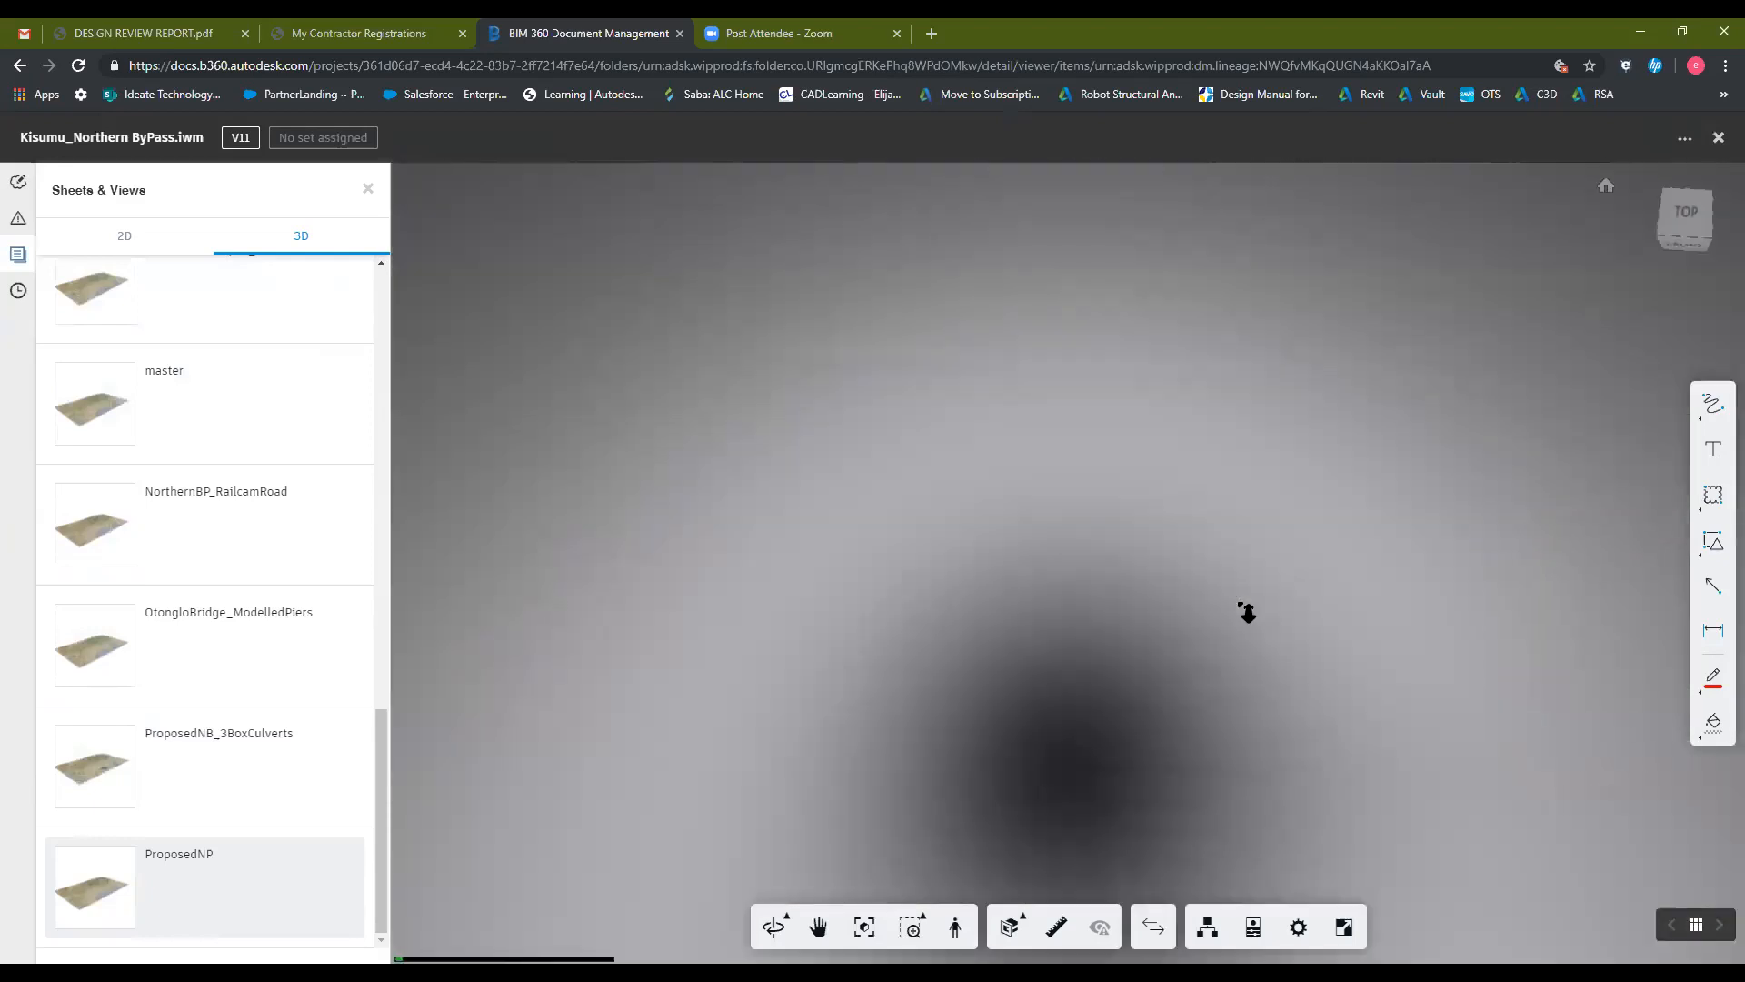
scroll(1246, 612, down, 4)
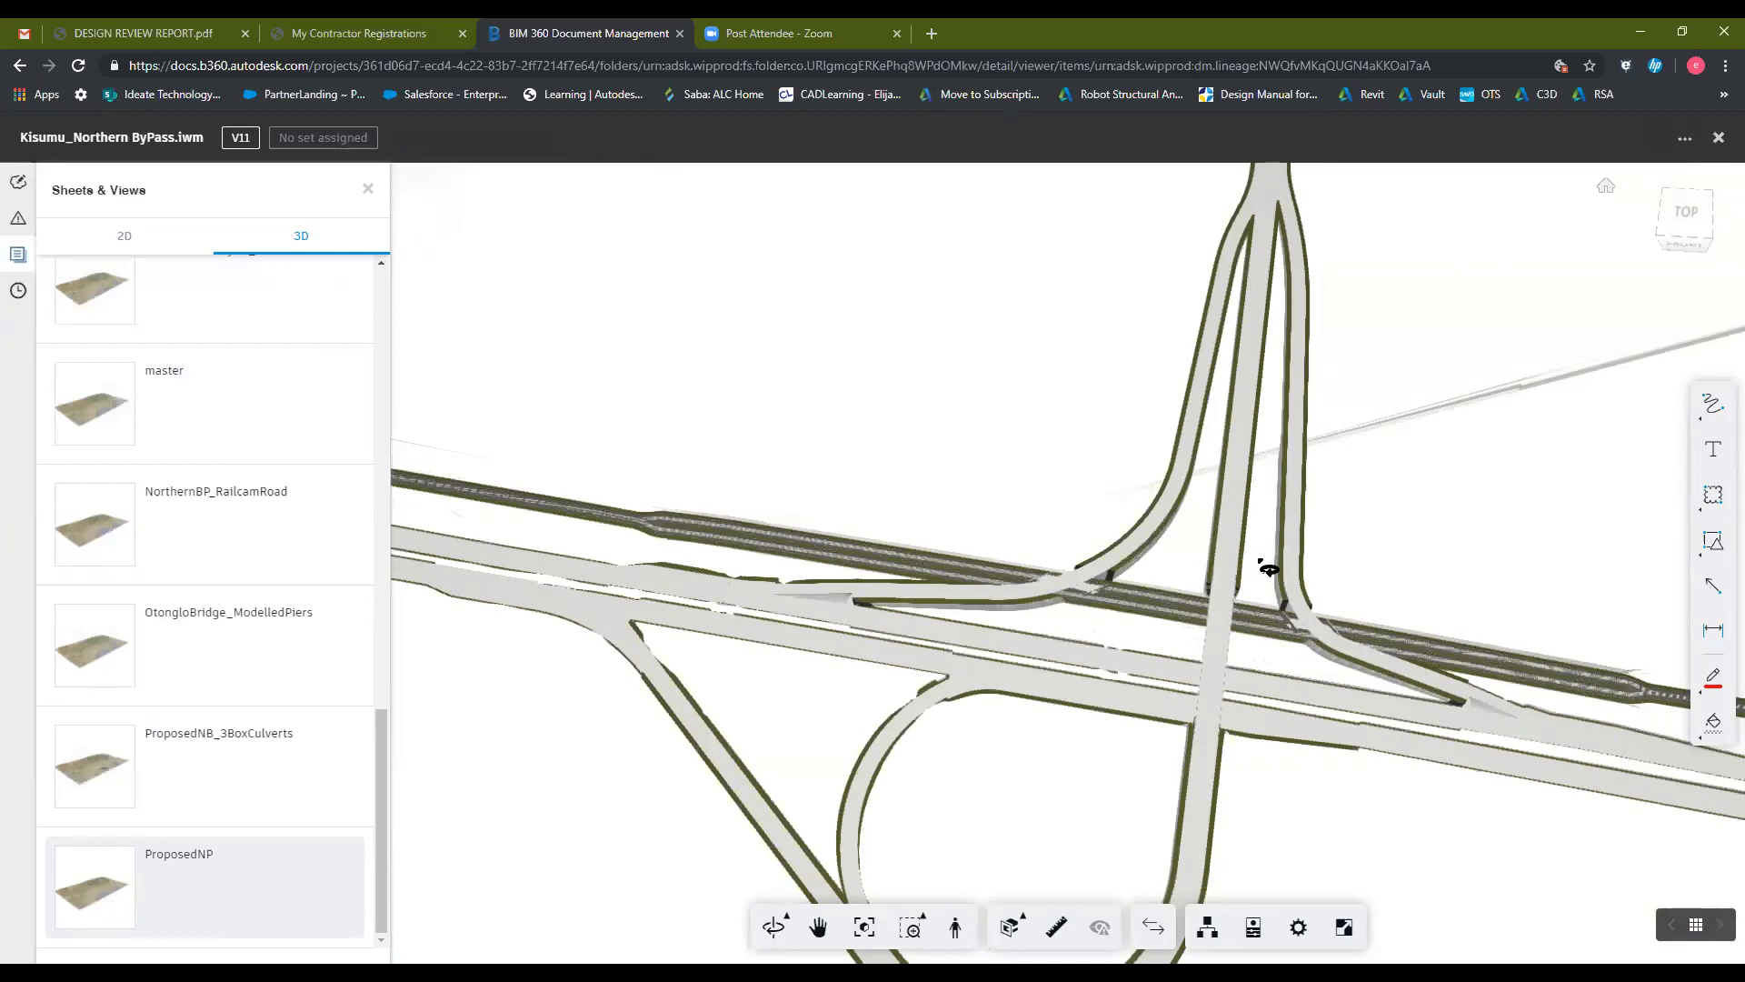
scroll(1117, 634, down, 5)
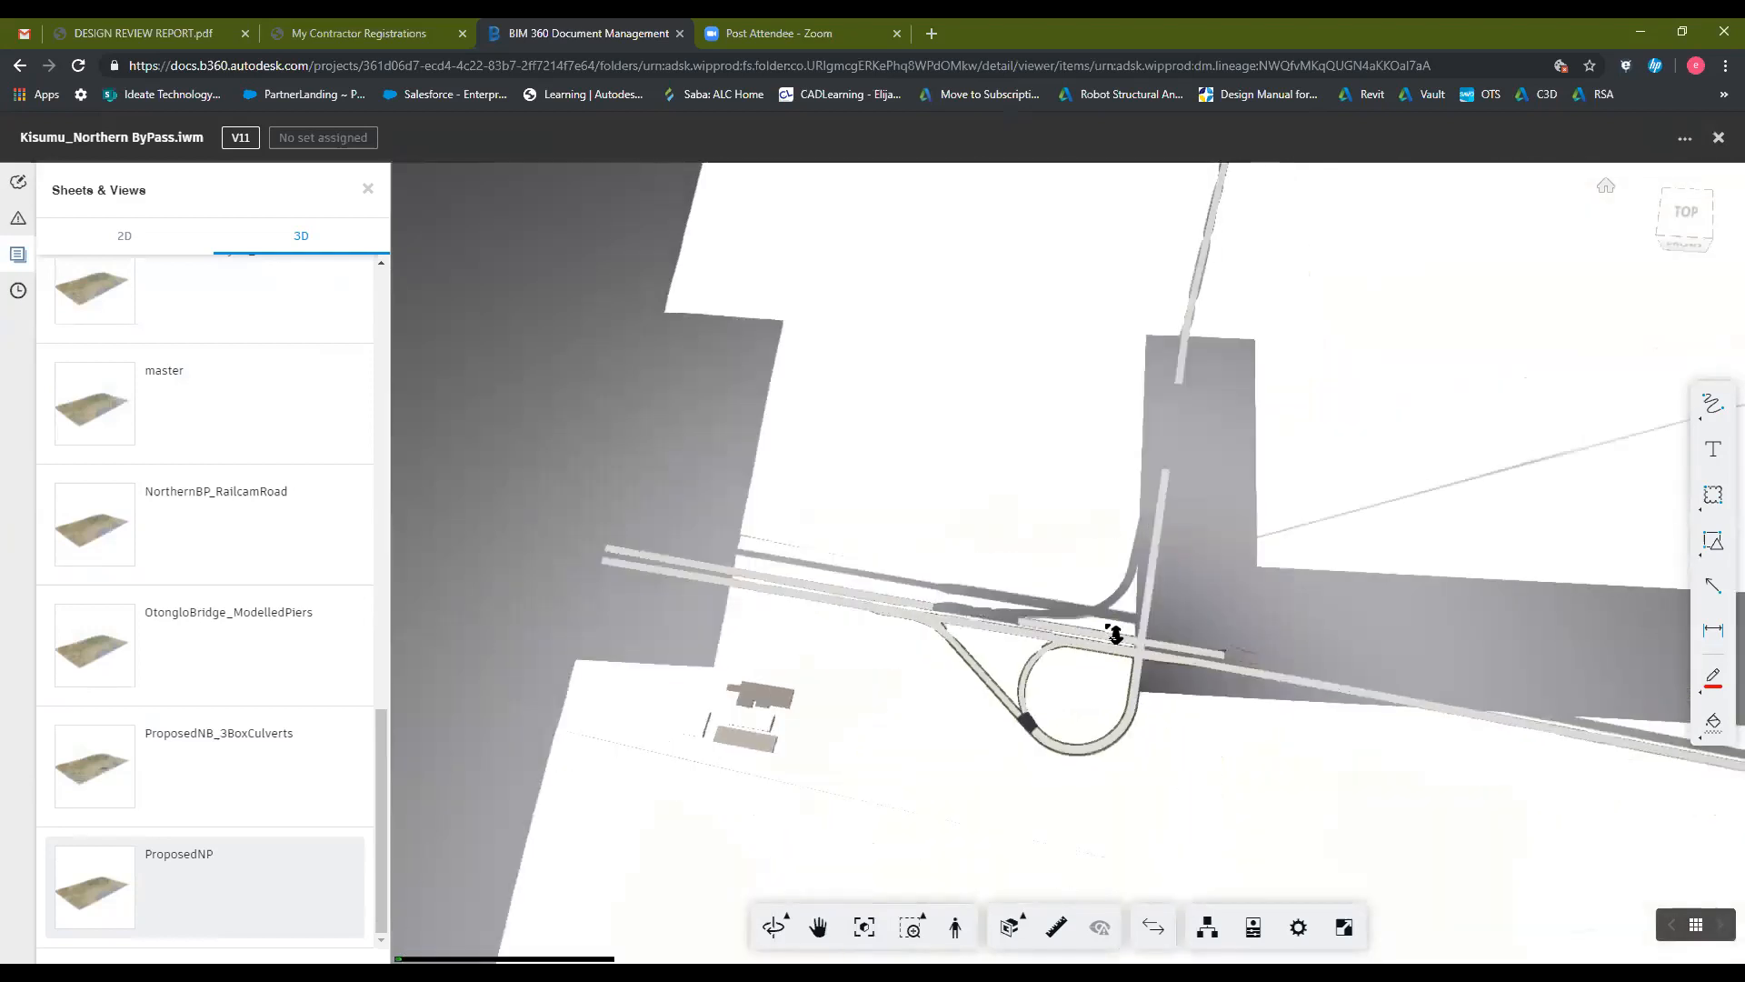
scroll(1146, 673, up, 5)
Step: Bring up the document comparison of ProposedNP between versions v11 and v10, and dismiss it without comparing
drag(703, 570, 1318, 589)
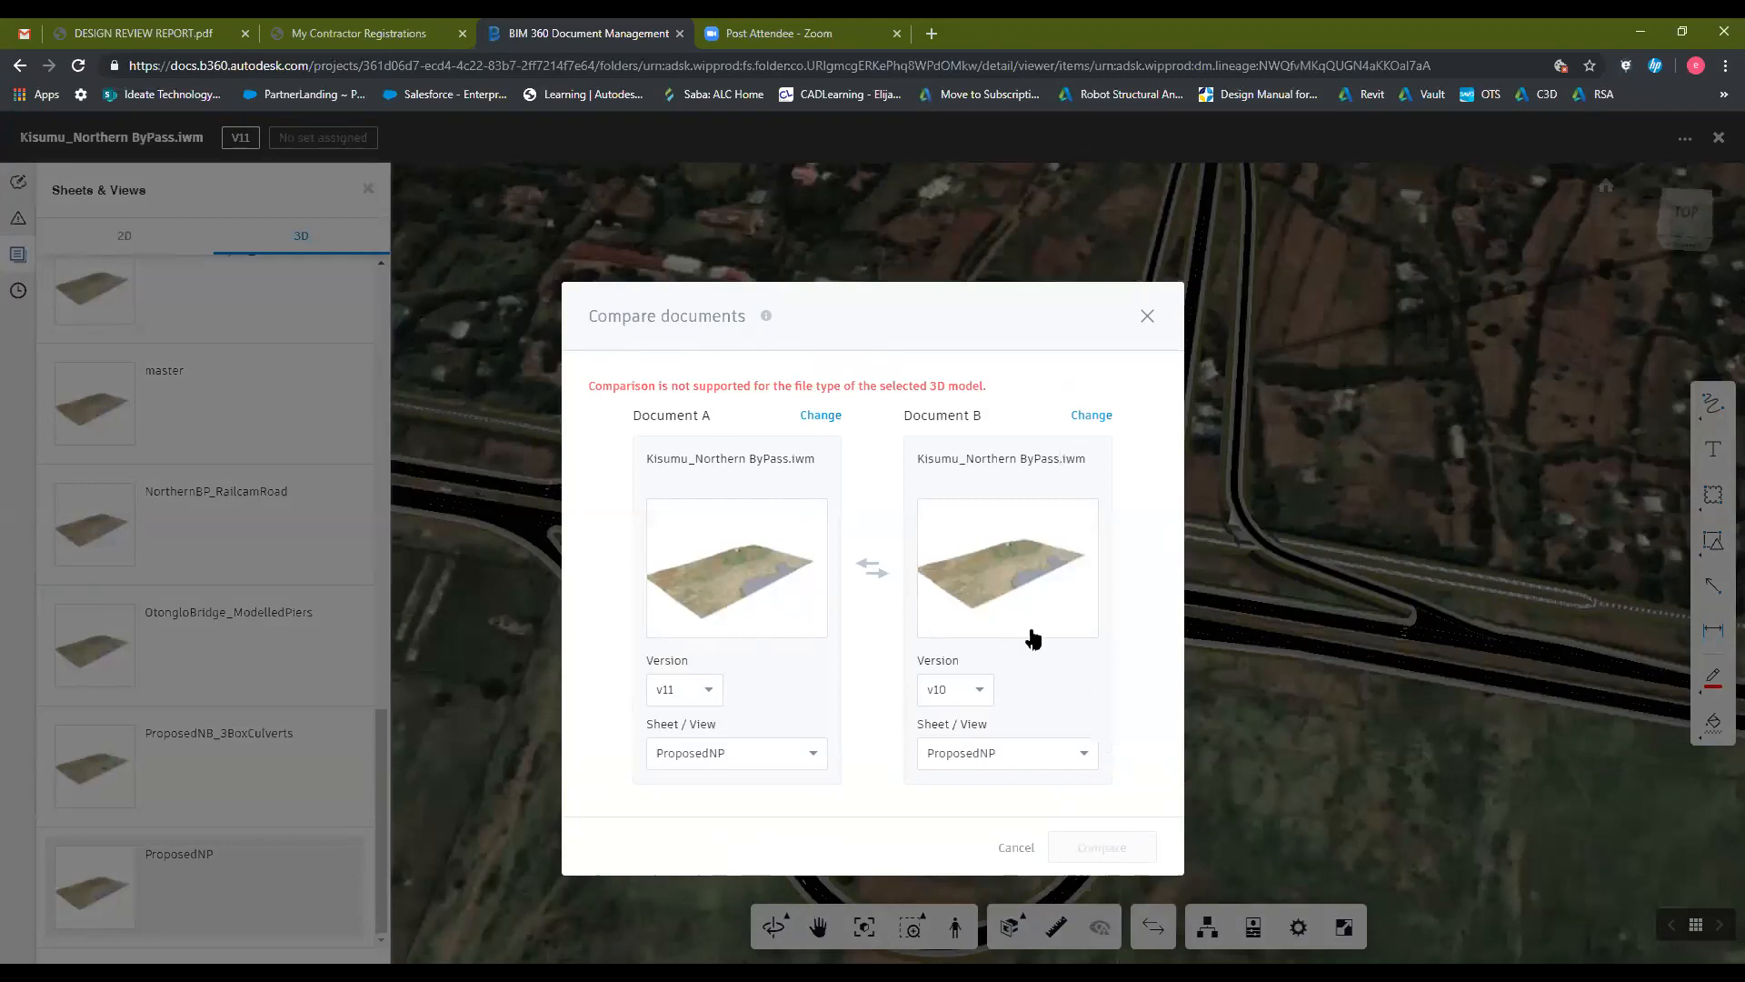
click(1017, 848)
scroll(1171, 554, down, 5)
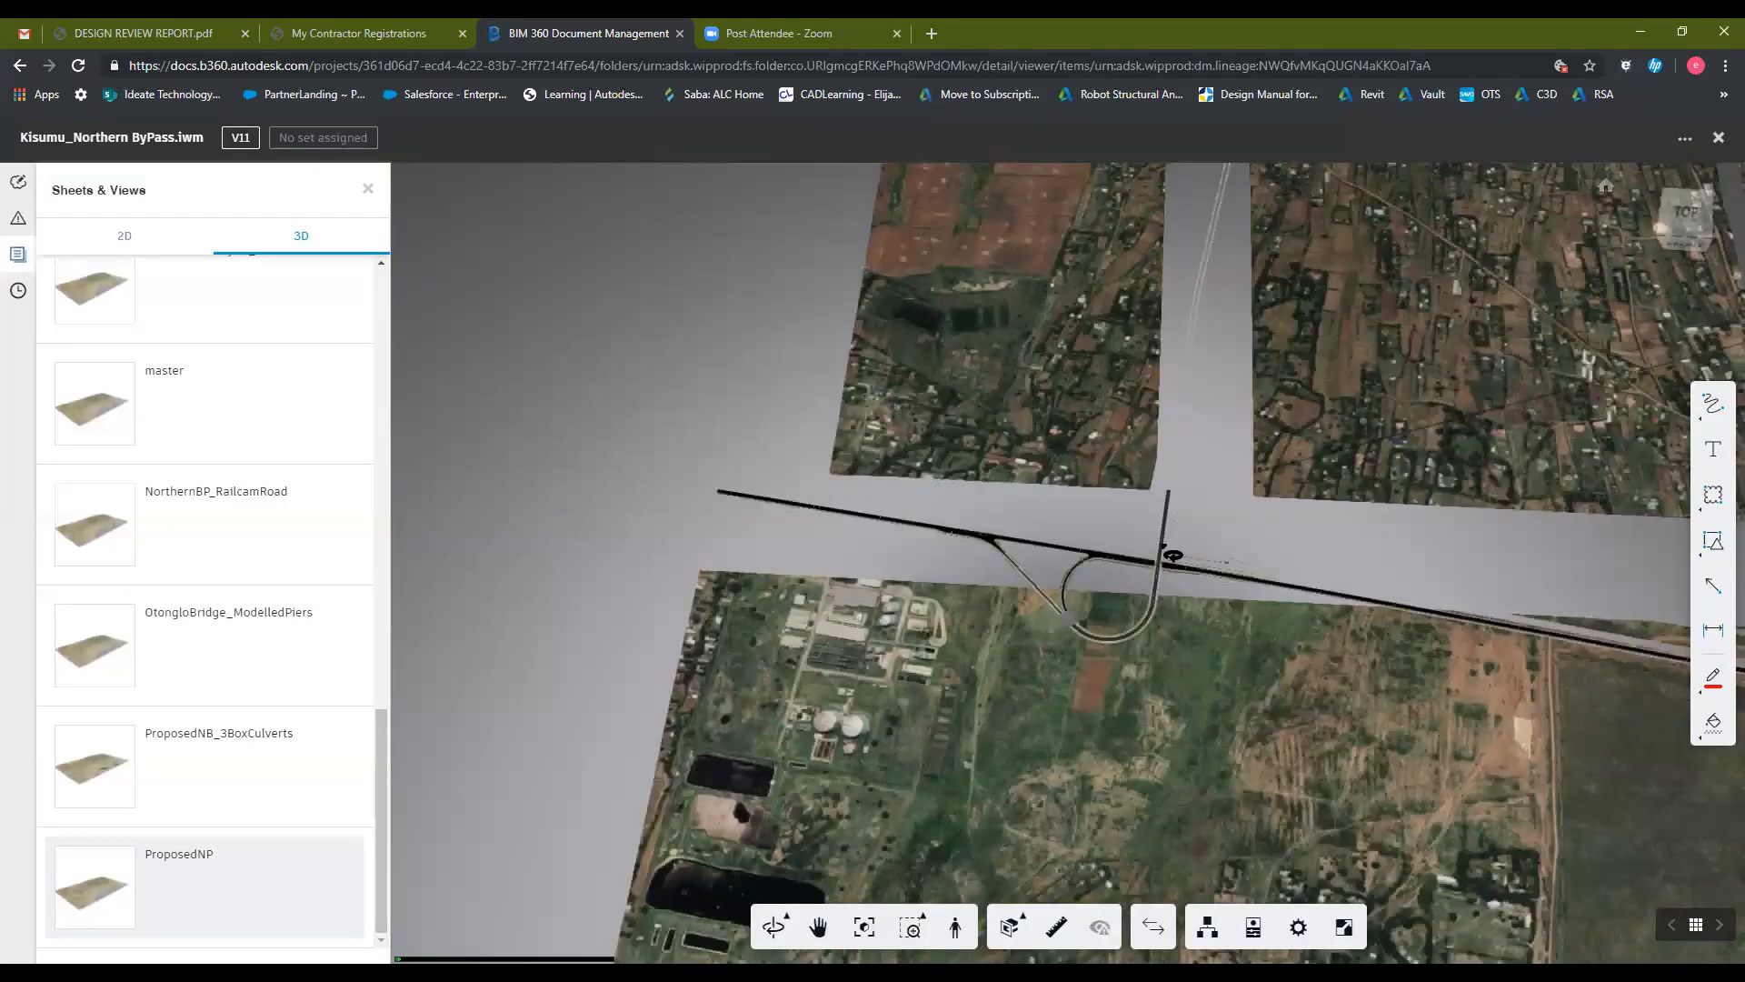
Step: Examine the bridge and the ramp crossings over the railway and dual carriageway up close against the aerial imagery
scroll(1172, 553, up, 2)
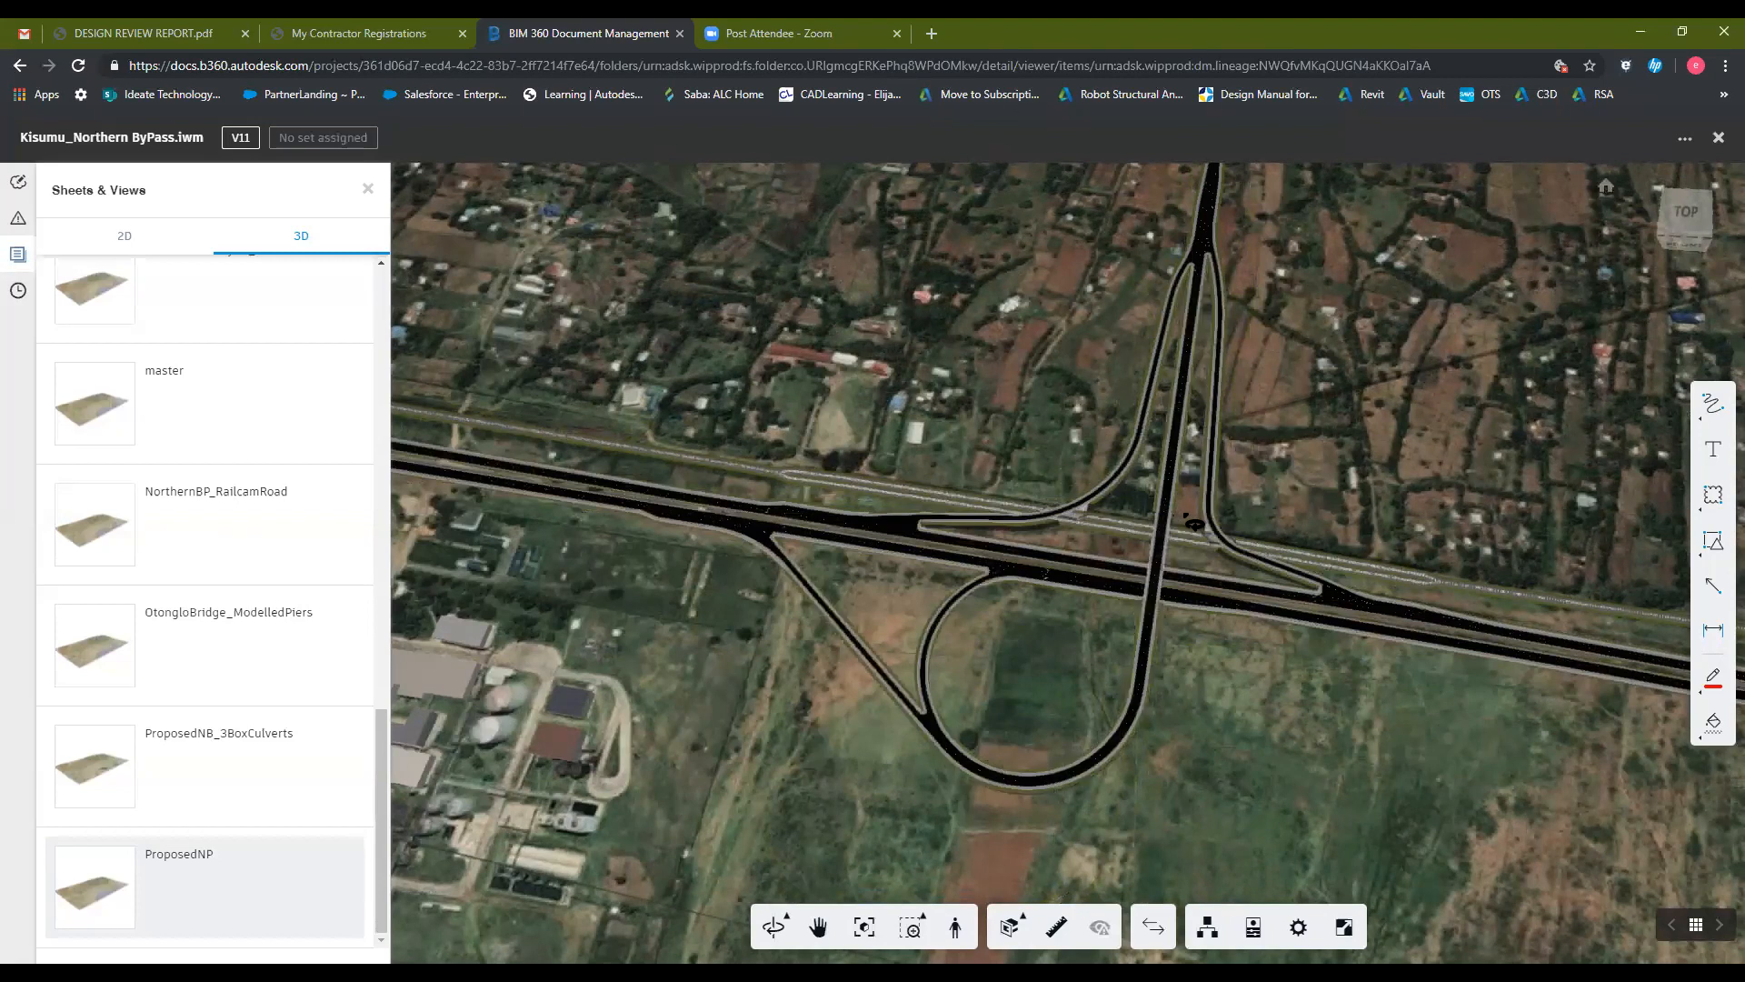
scroll(1192, 524, up, 5)
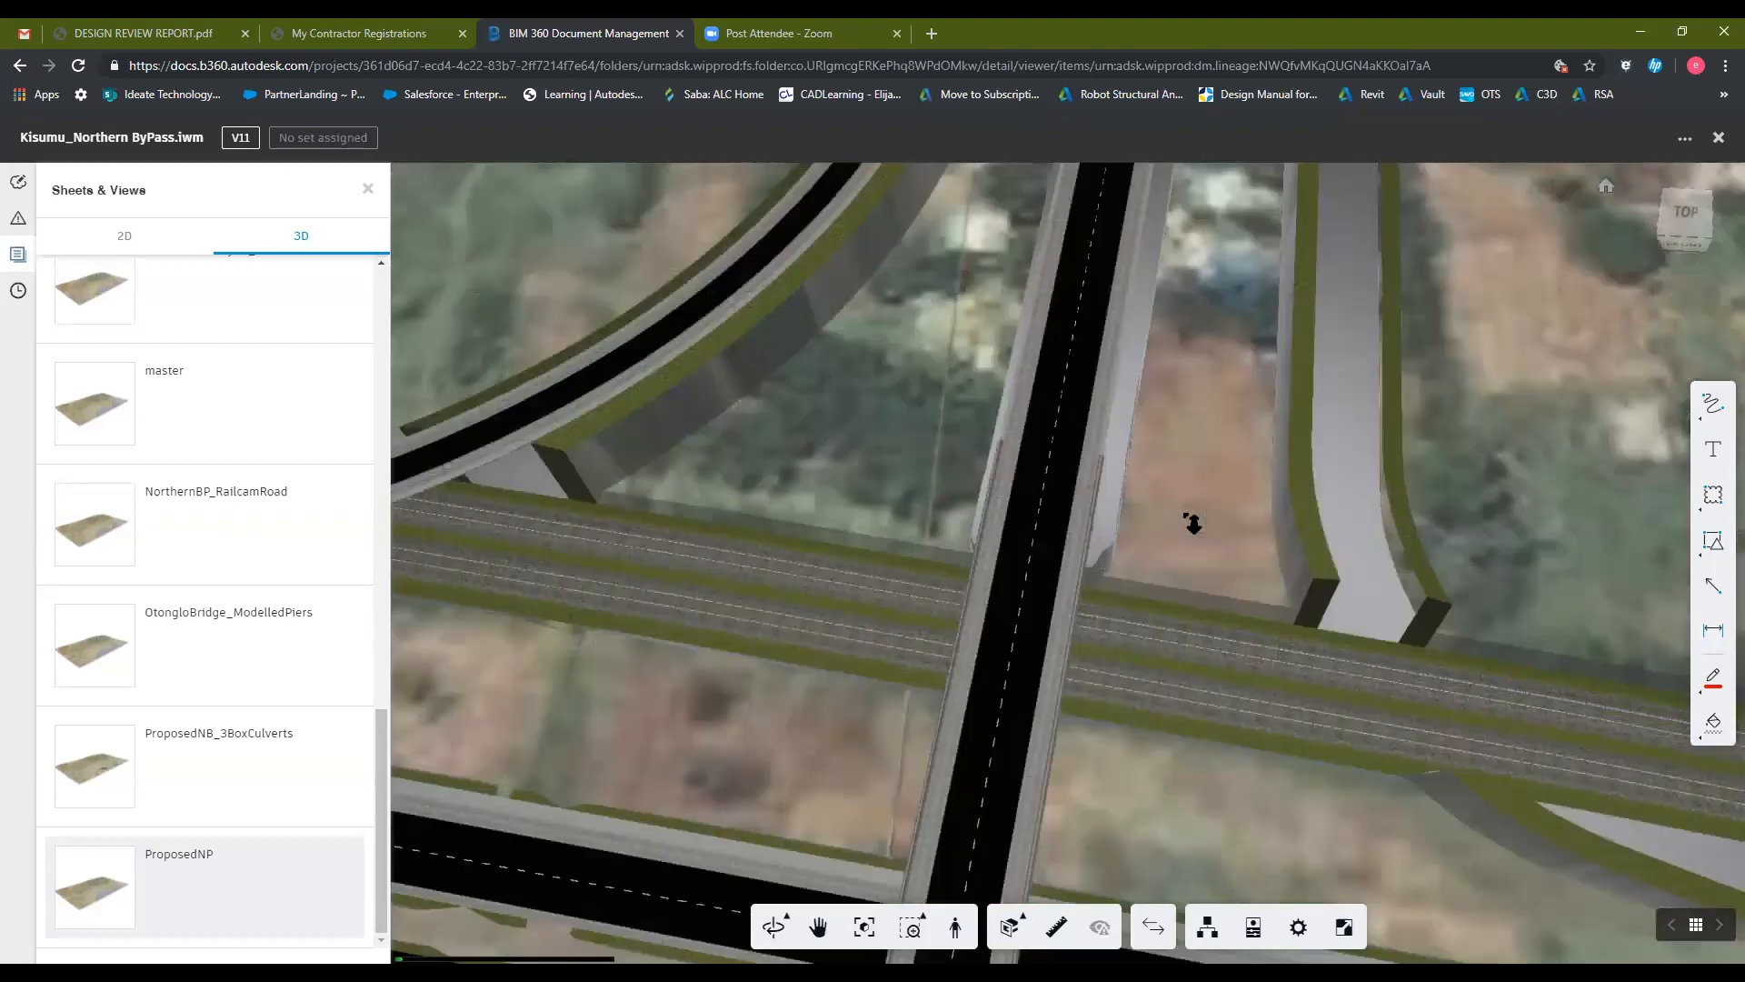
scroll(1573, 596, down, 5)
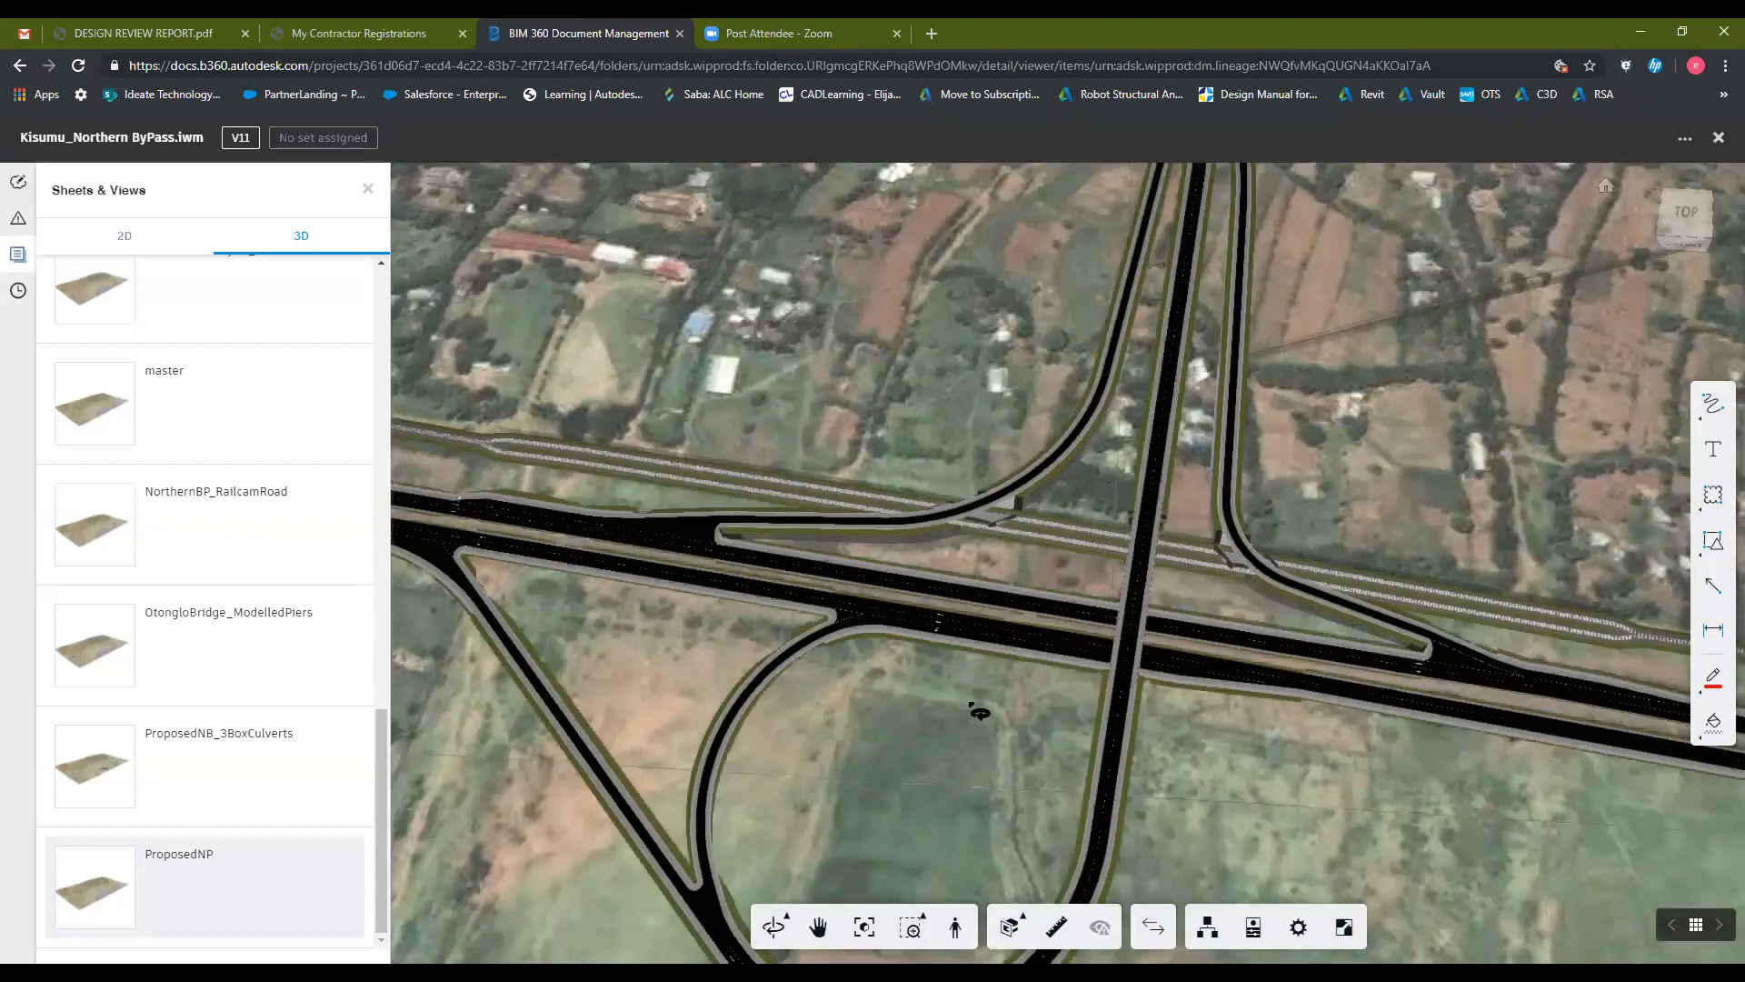
scroll(1077, 729, down, 3)
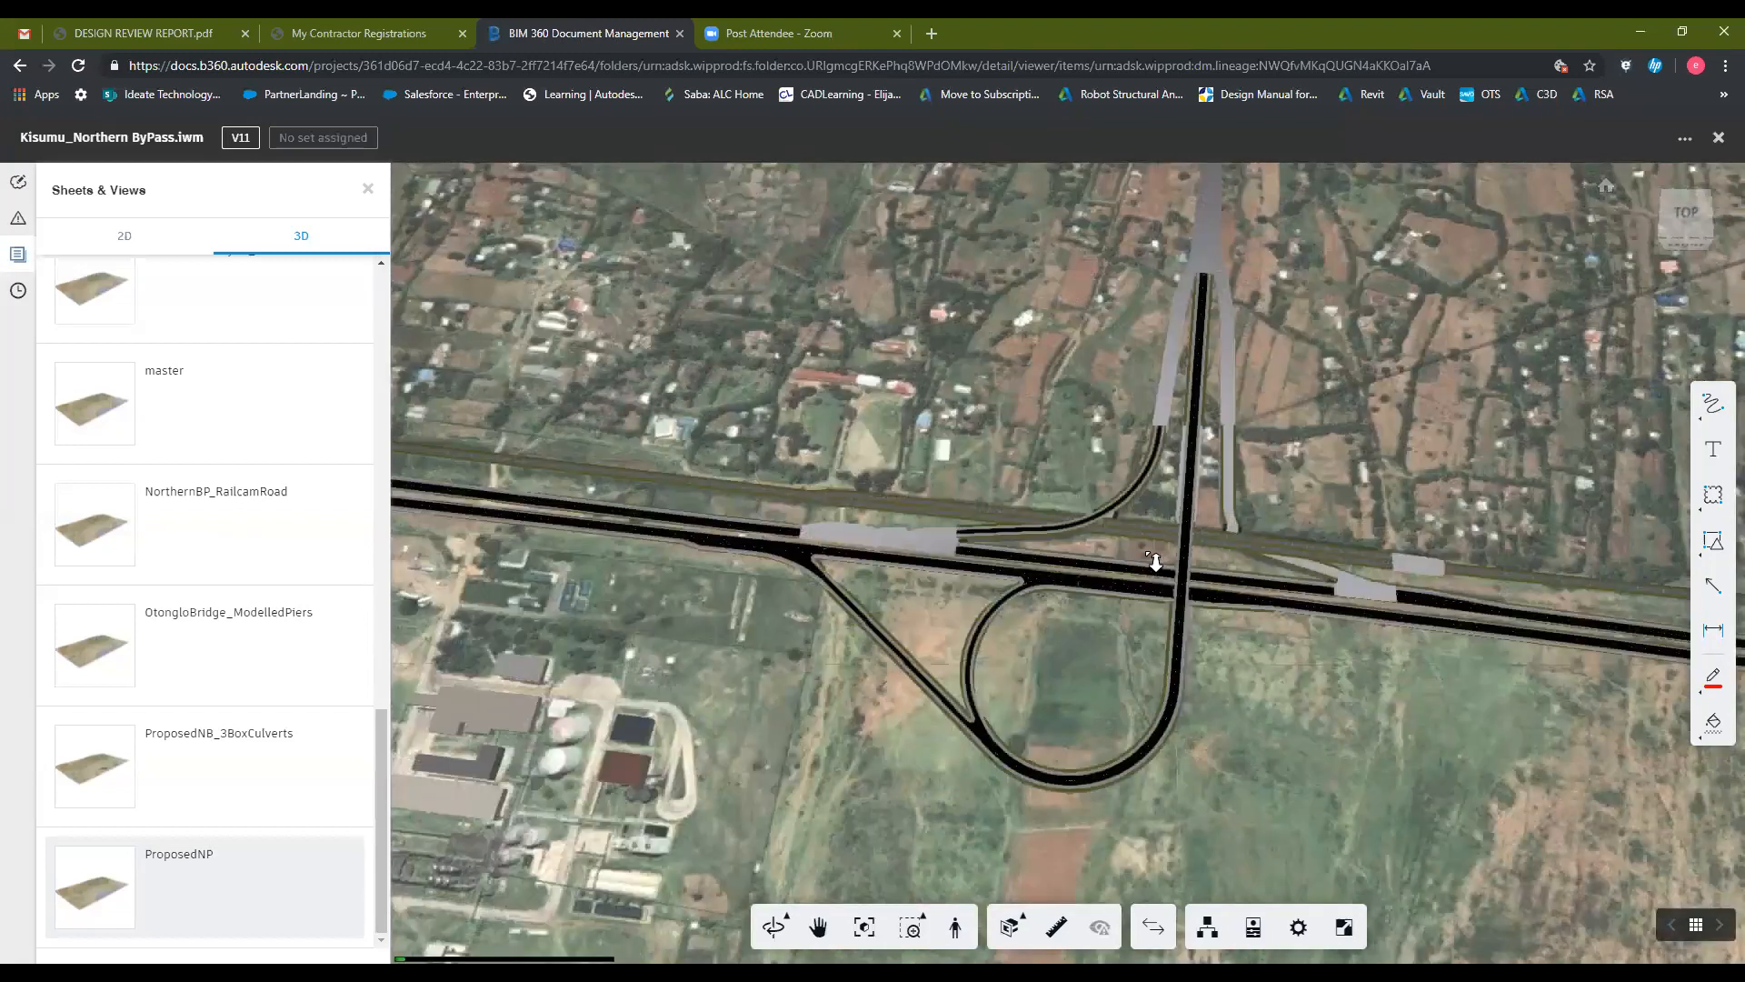
scroll(1055, 694, up, 5)
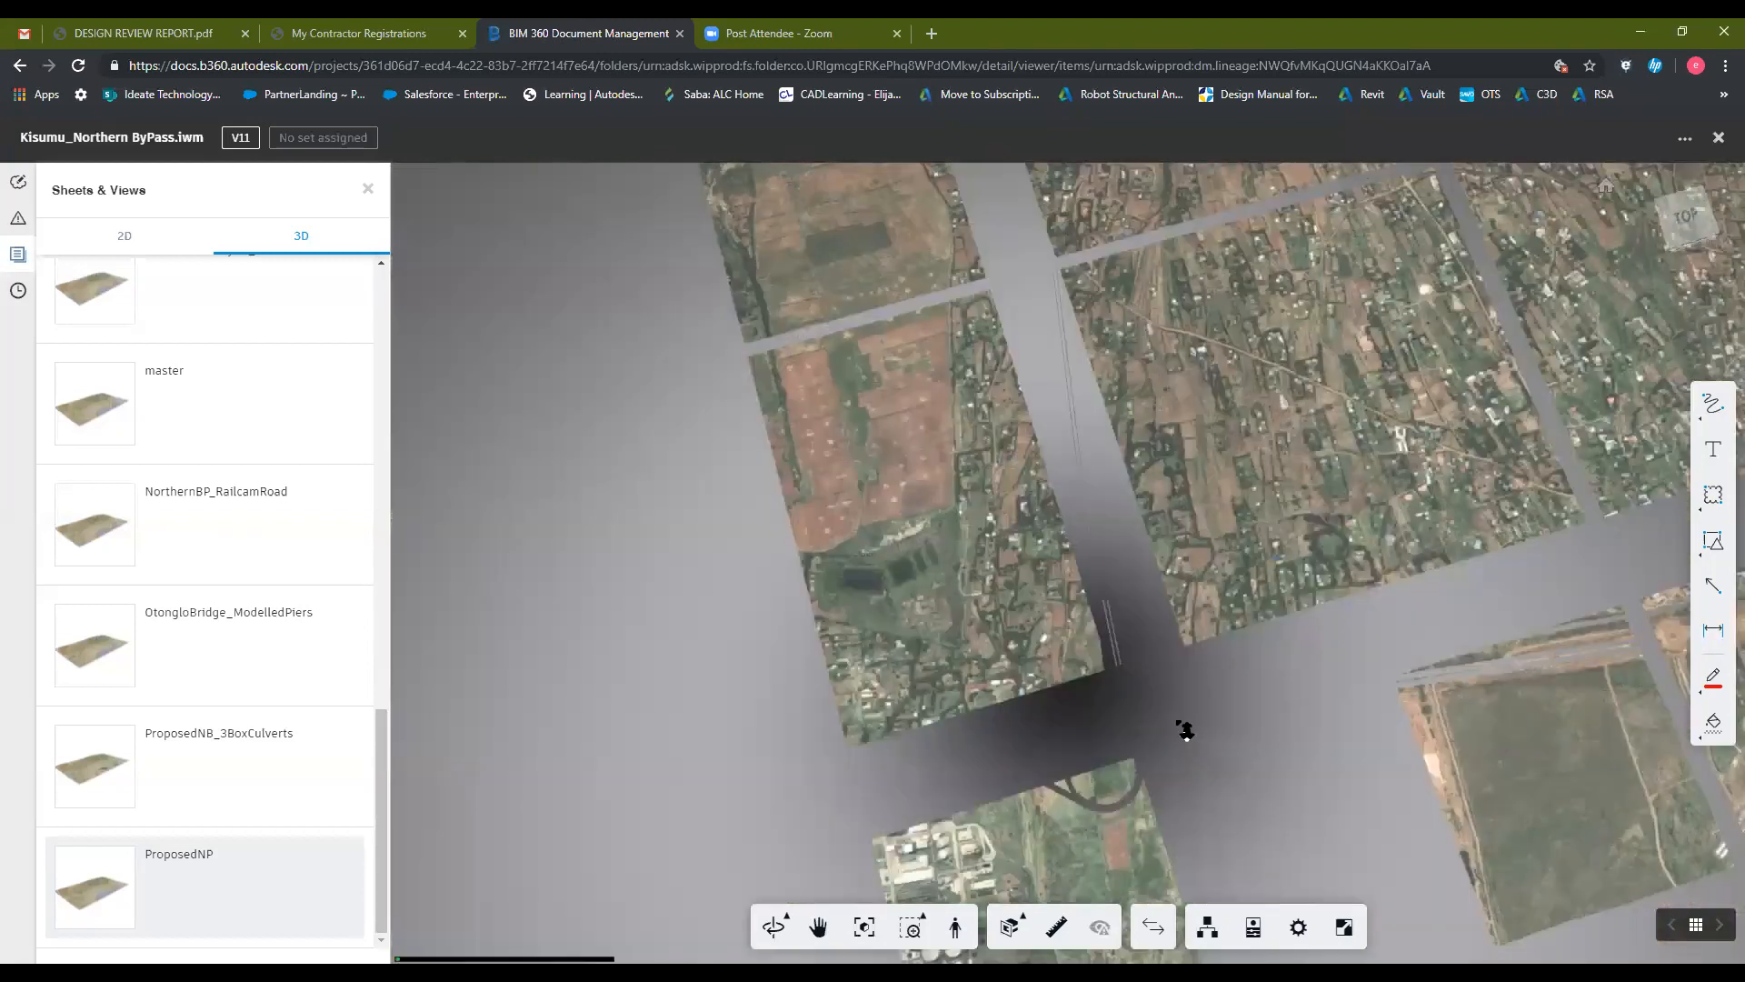
scroll(1189, 750, up, 2)
scroll(1189, 750, up, 2)
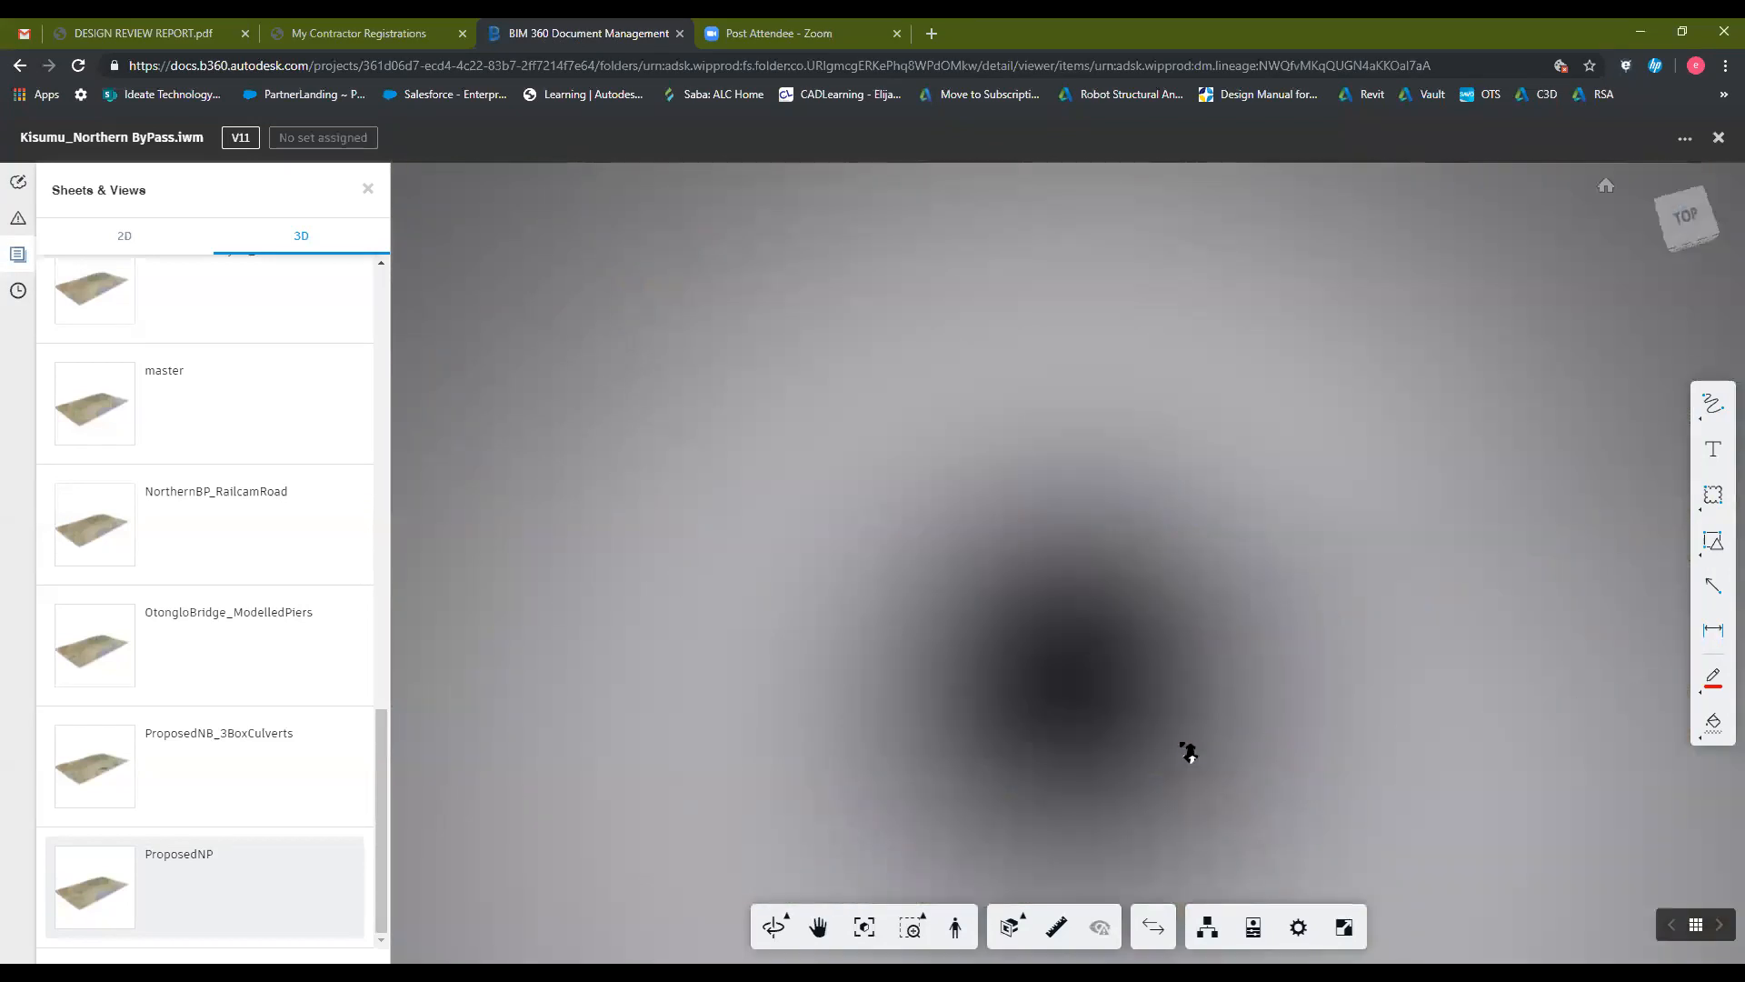
scroll(1223, 705, down, 1)
scroll(1232, 730, up, 2)
scroll(1233, 723, down, 2)
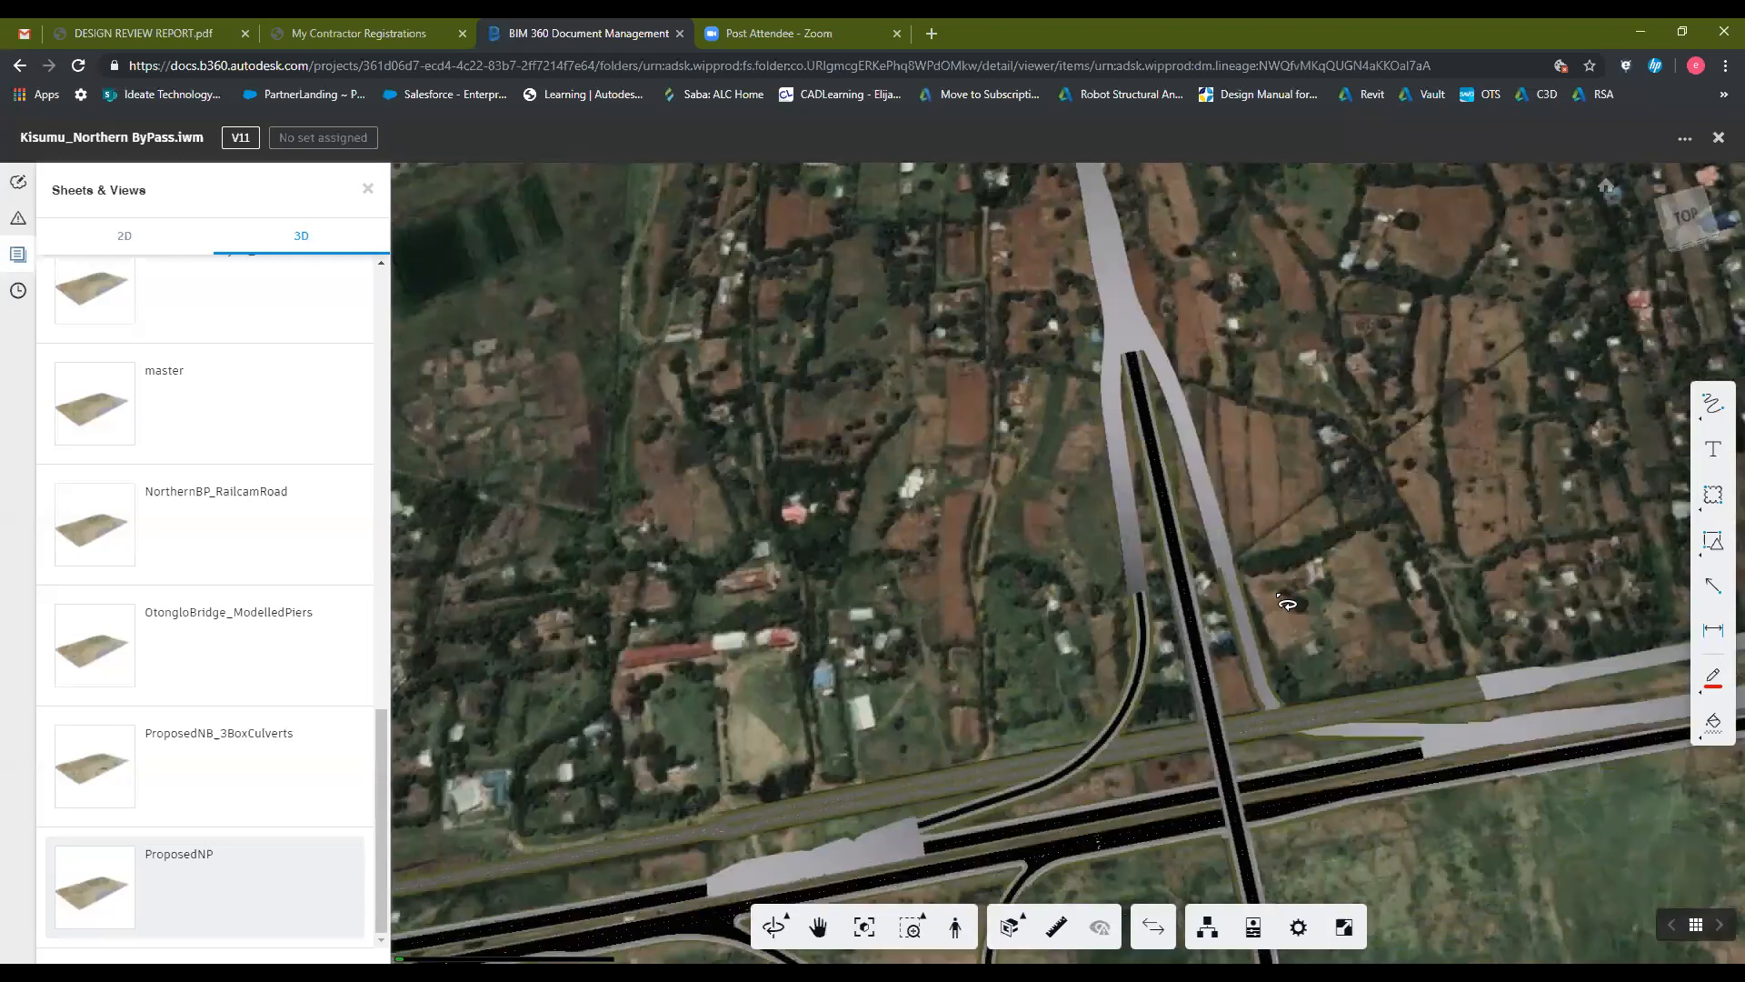
scroll(1319, 532, down, 2)
scroll(1324, 530, up, 2)
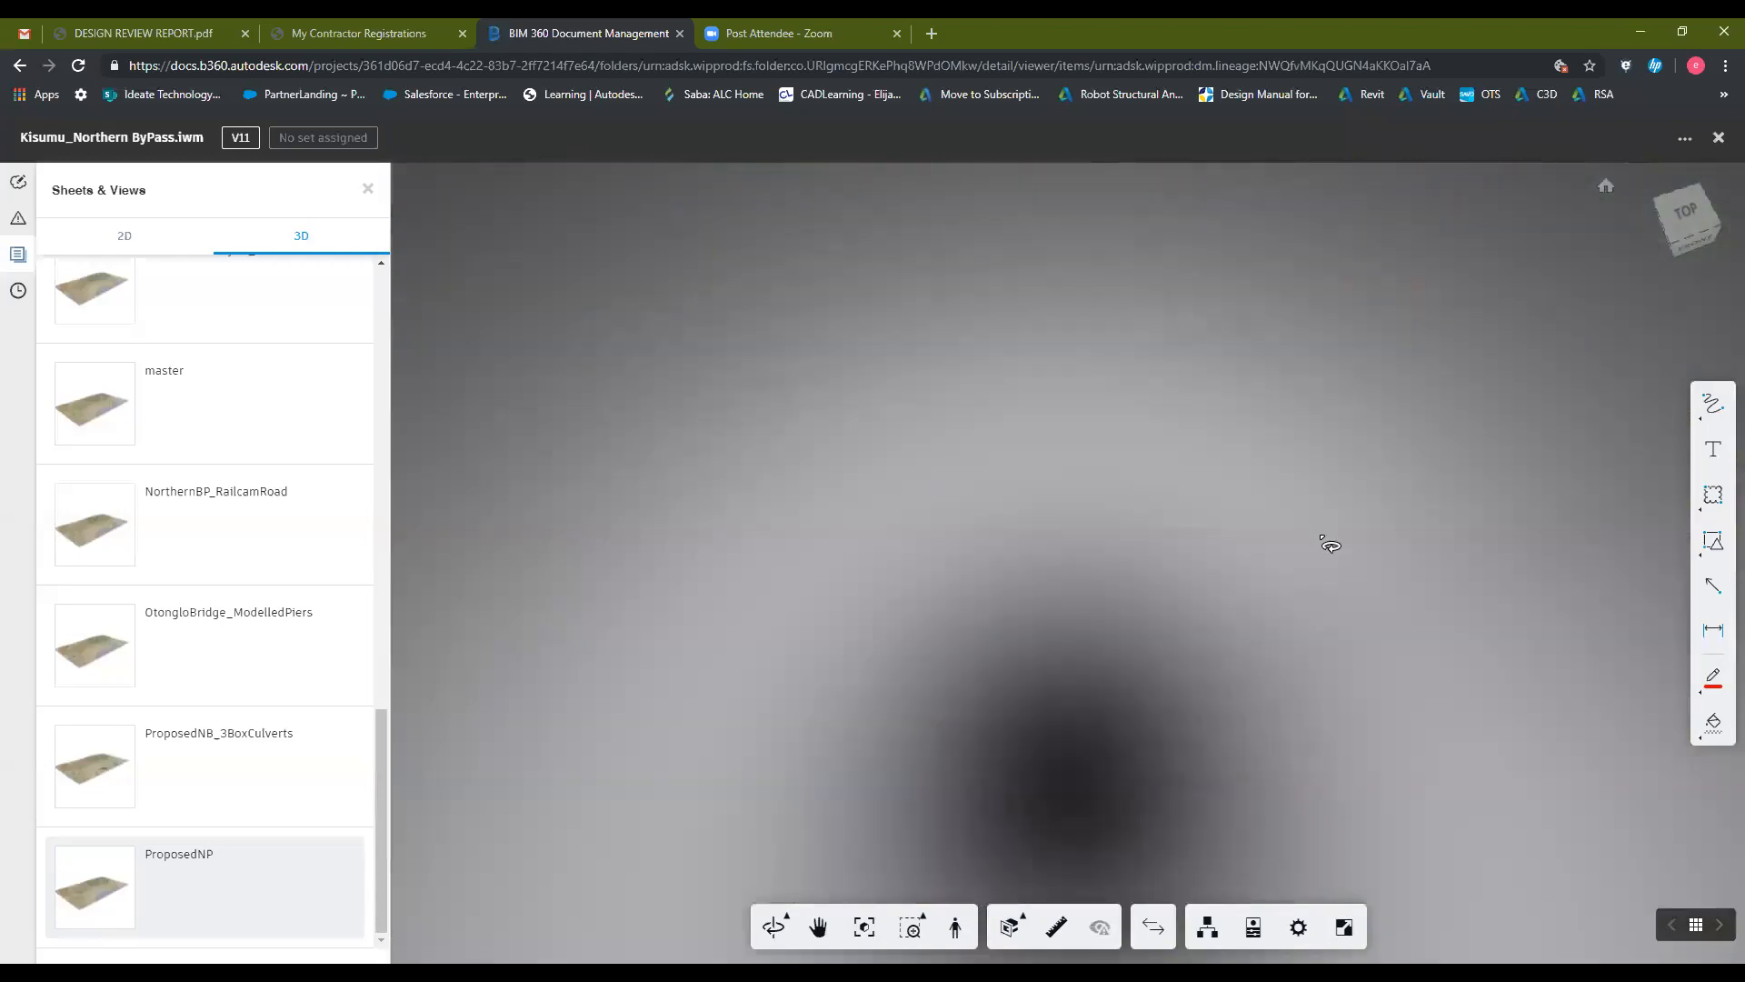
scroll(1323, 531, down, 2)
scroll(1328, 564, up, 2)
scroll(1400, 467, down, 2)
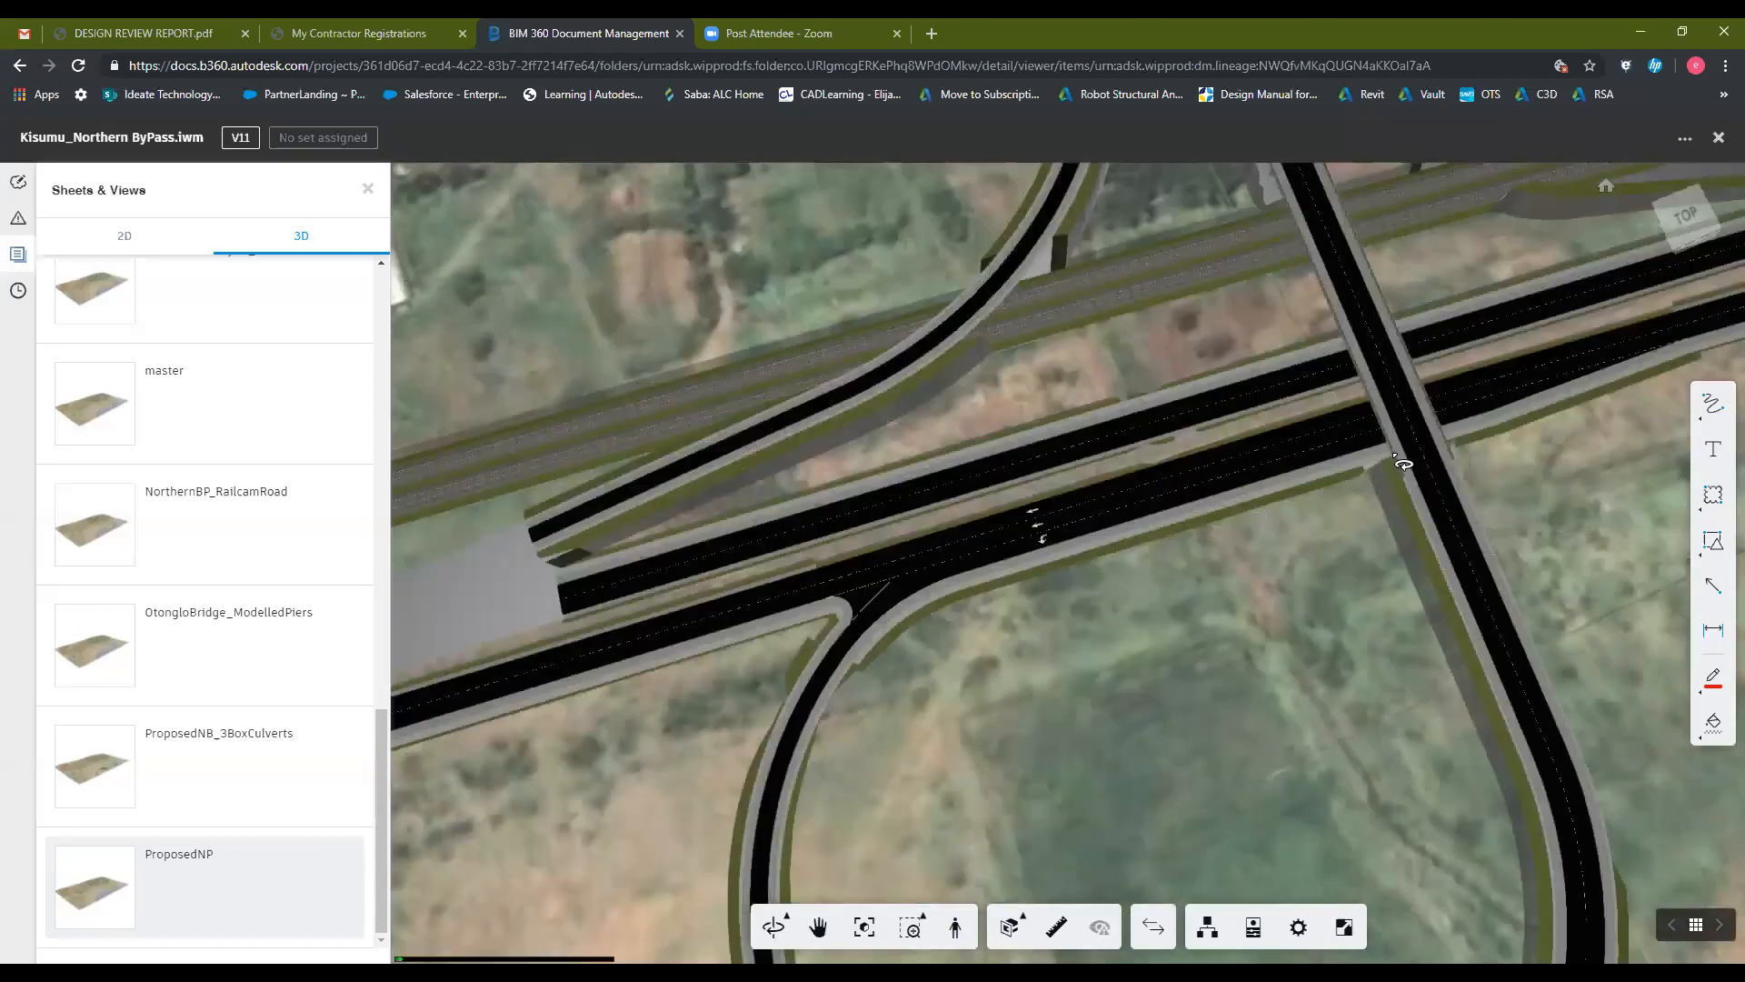
scroll(1373, 547, up, 3)
scroll(1353, 667, down, 2)
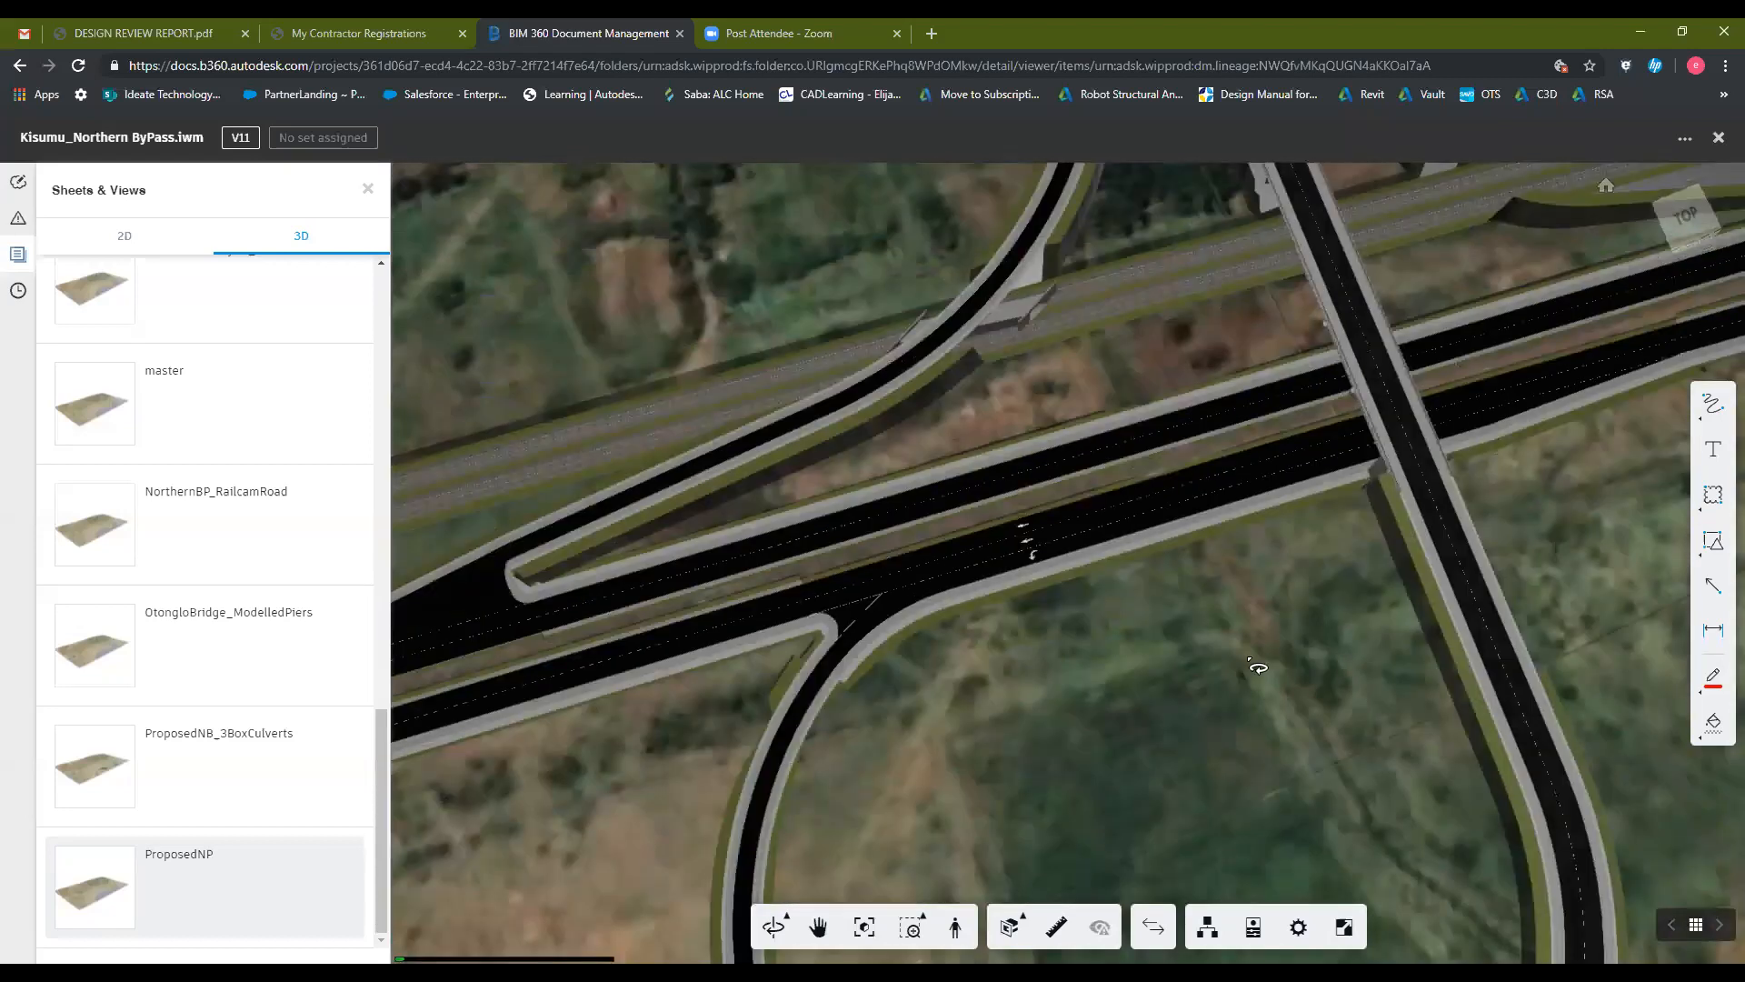
scroll(1273, 670, up, 3)
scroll(1309, 582, up, 2)
middle_drag(1258, 502, 1343, 749)
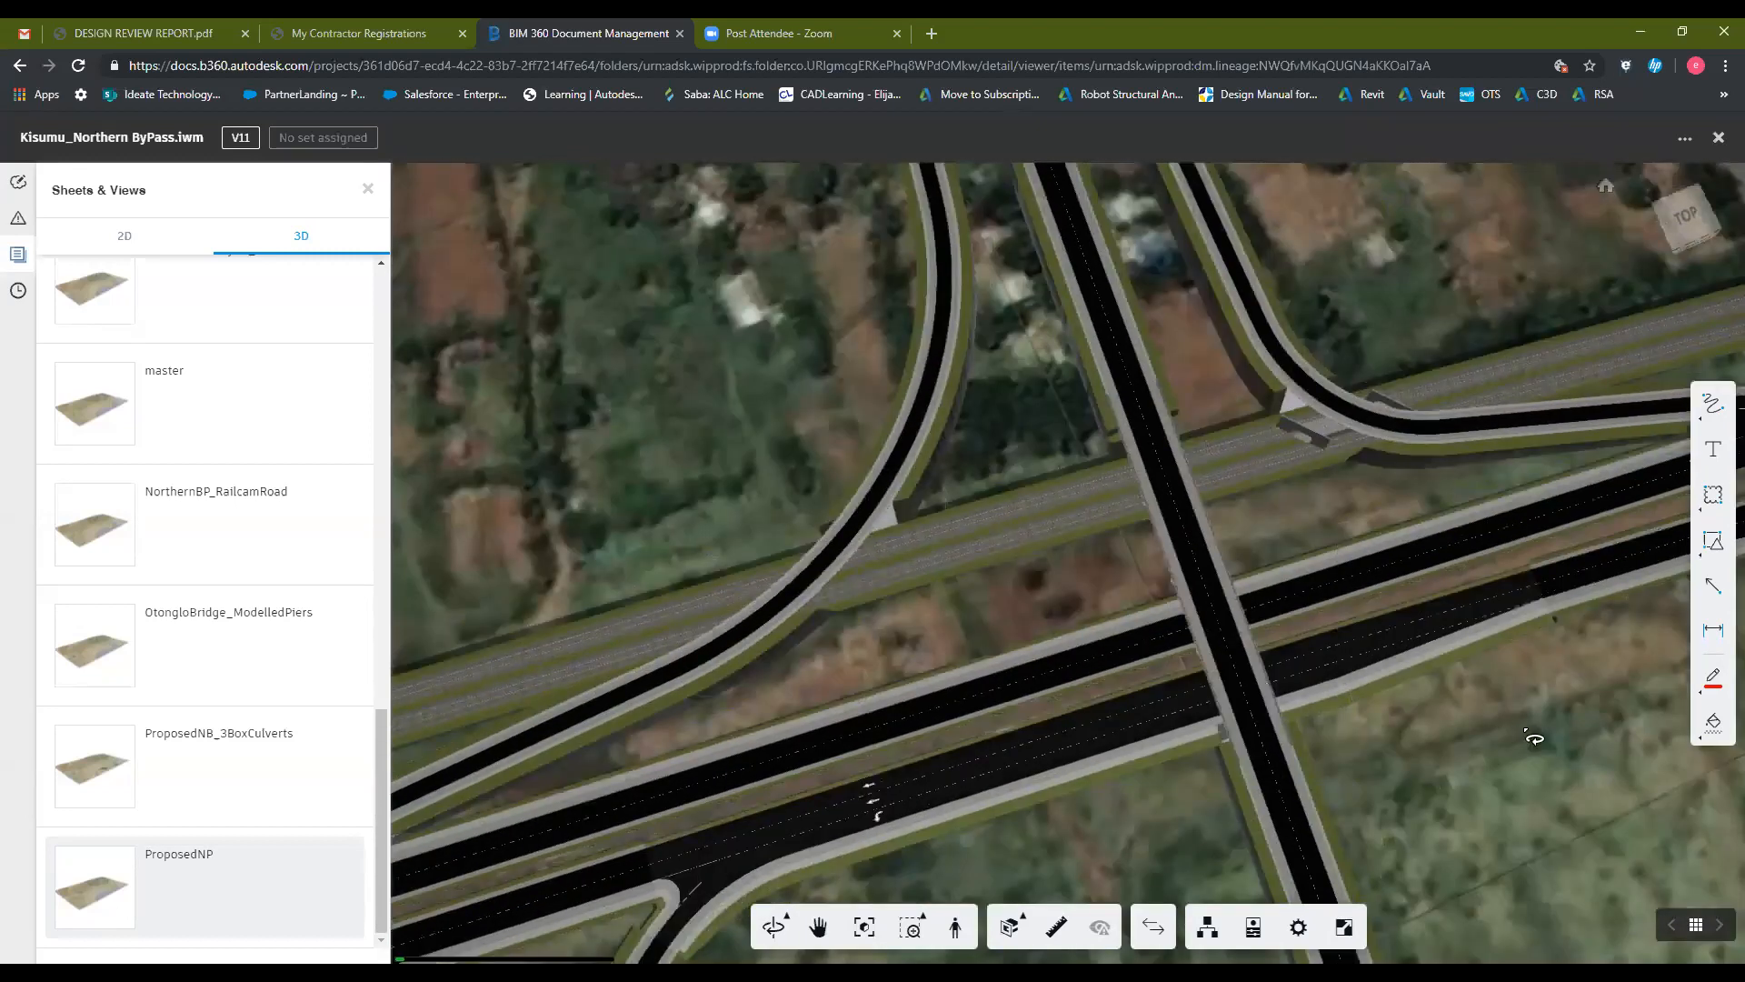
scroll(977, 496, up, 4)
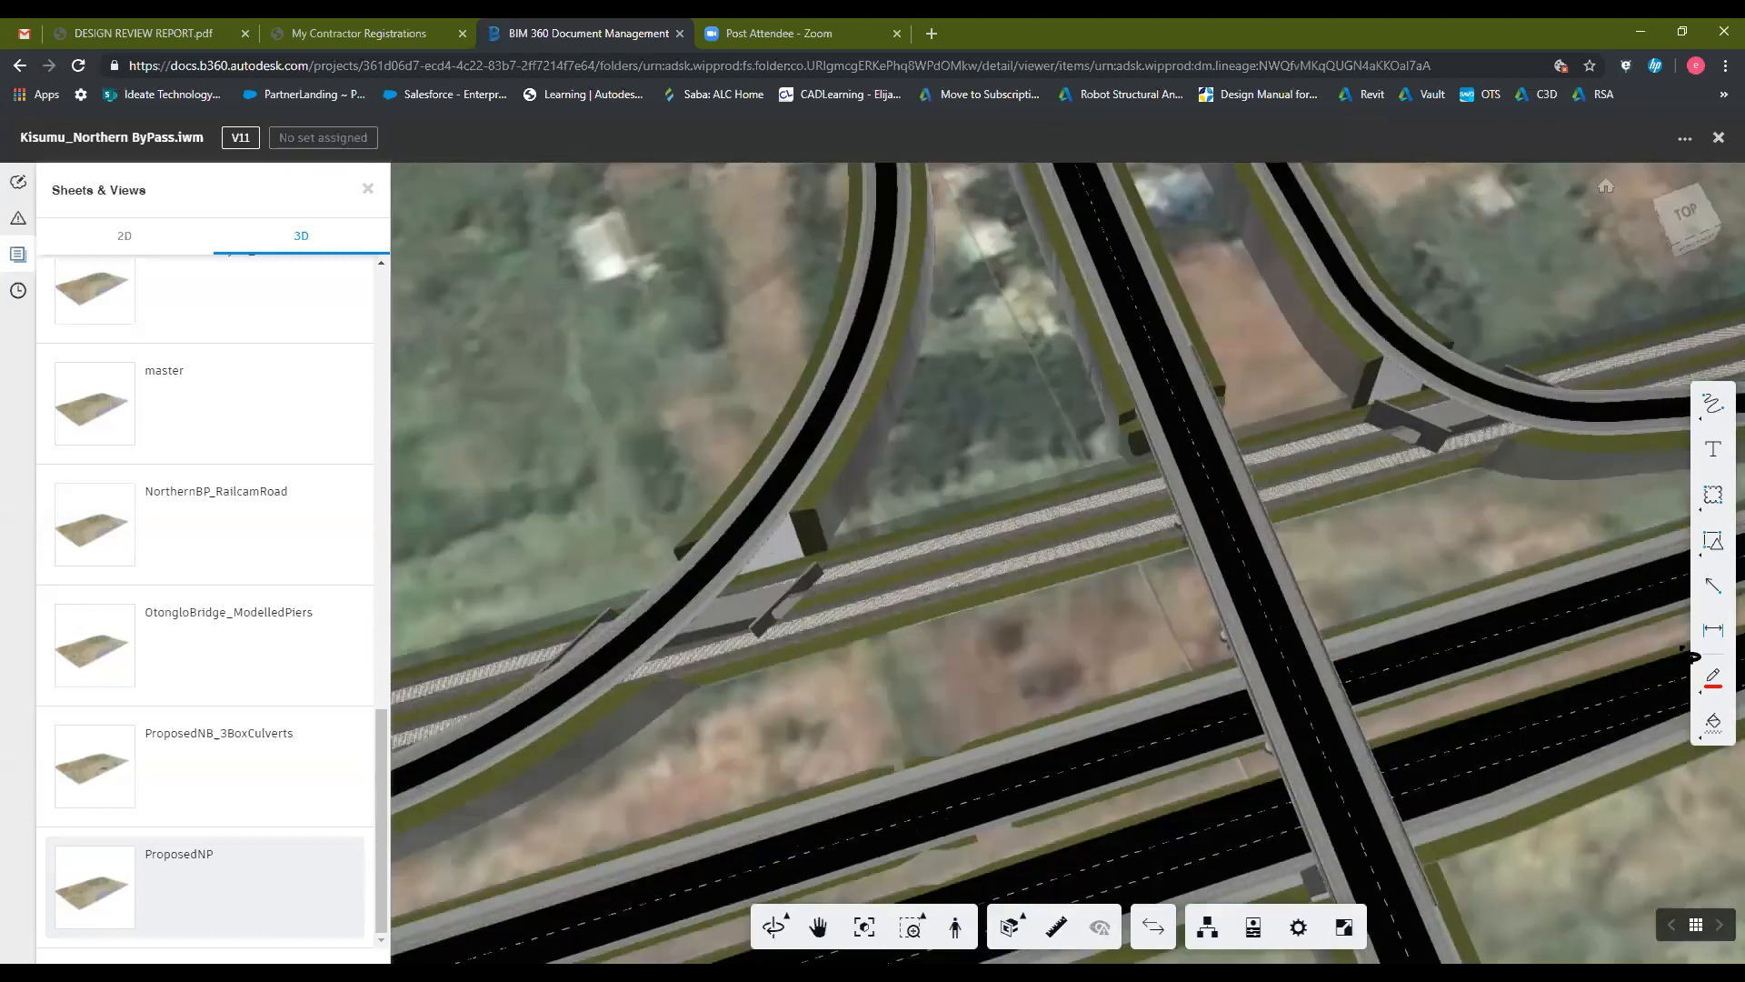
Step: Draw a red cloud markup around the curved ramp's railway crossing on the left side of the main bridge
drag(1691, 657, 1711, 685)
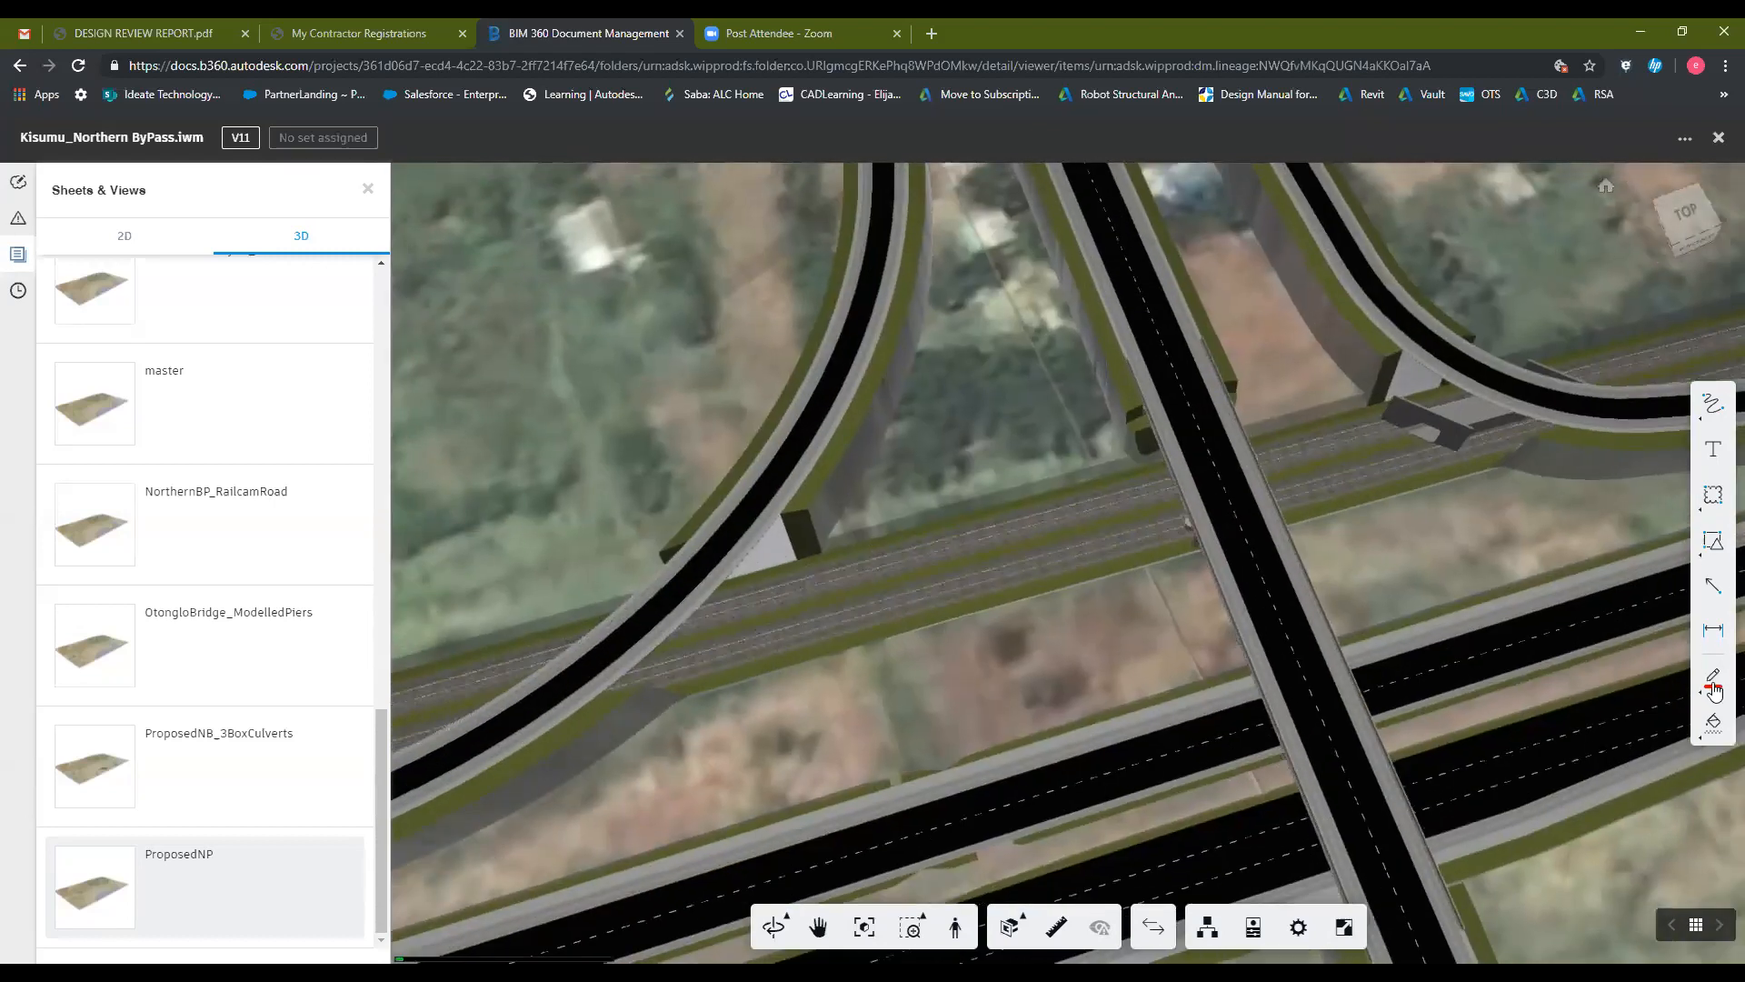
click(1711, 683)
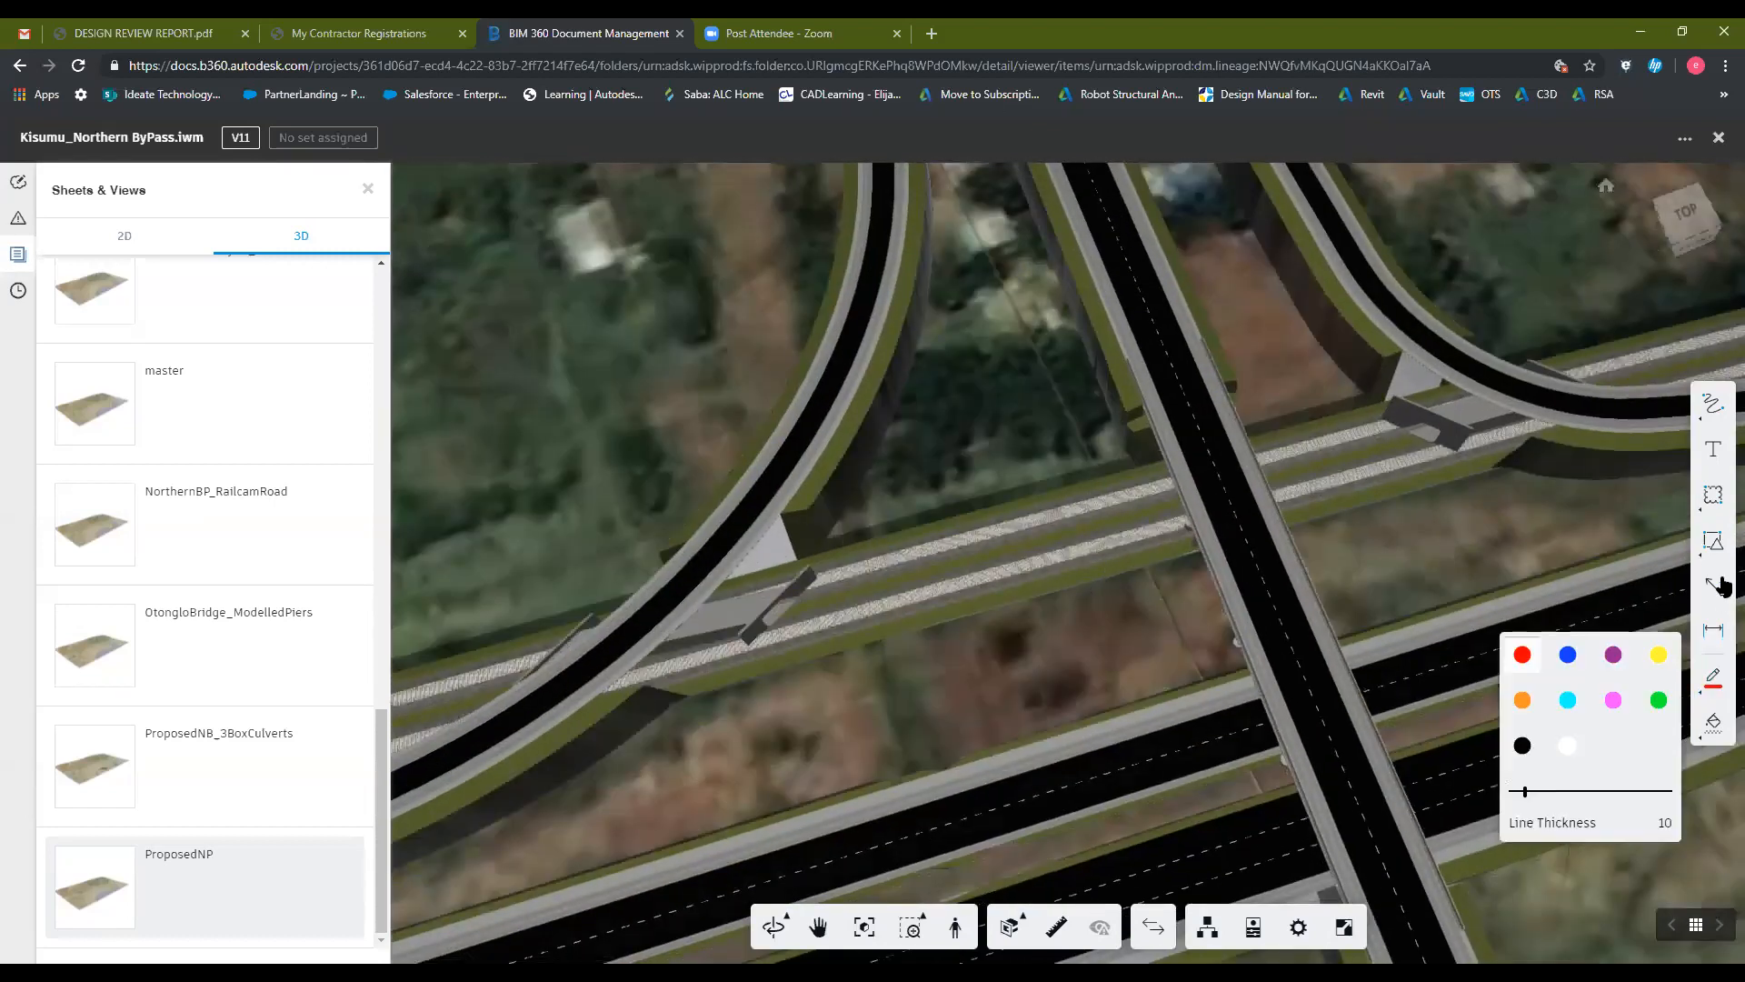
click(1713, 494)
drag(906, 519, 728, 329)
drag(815, 541, 818, 712)
drag(718, 516, 546, 515)
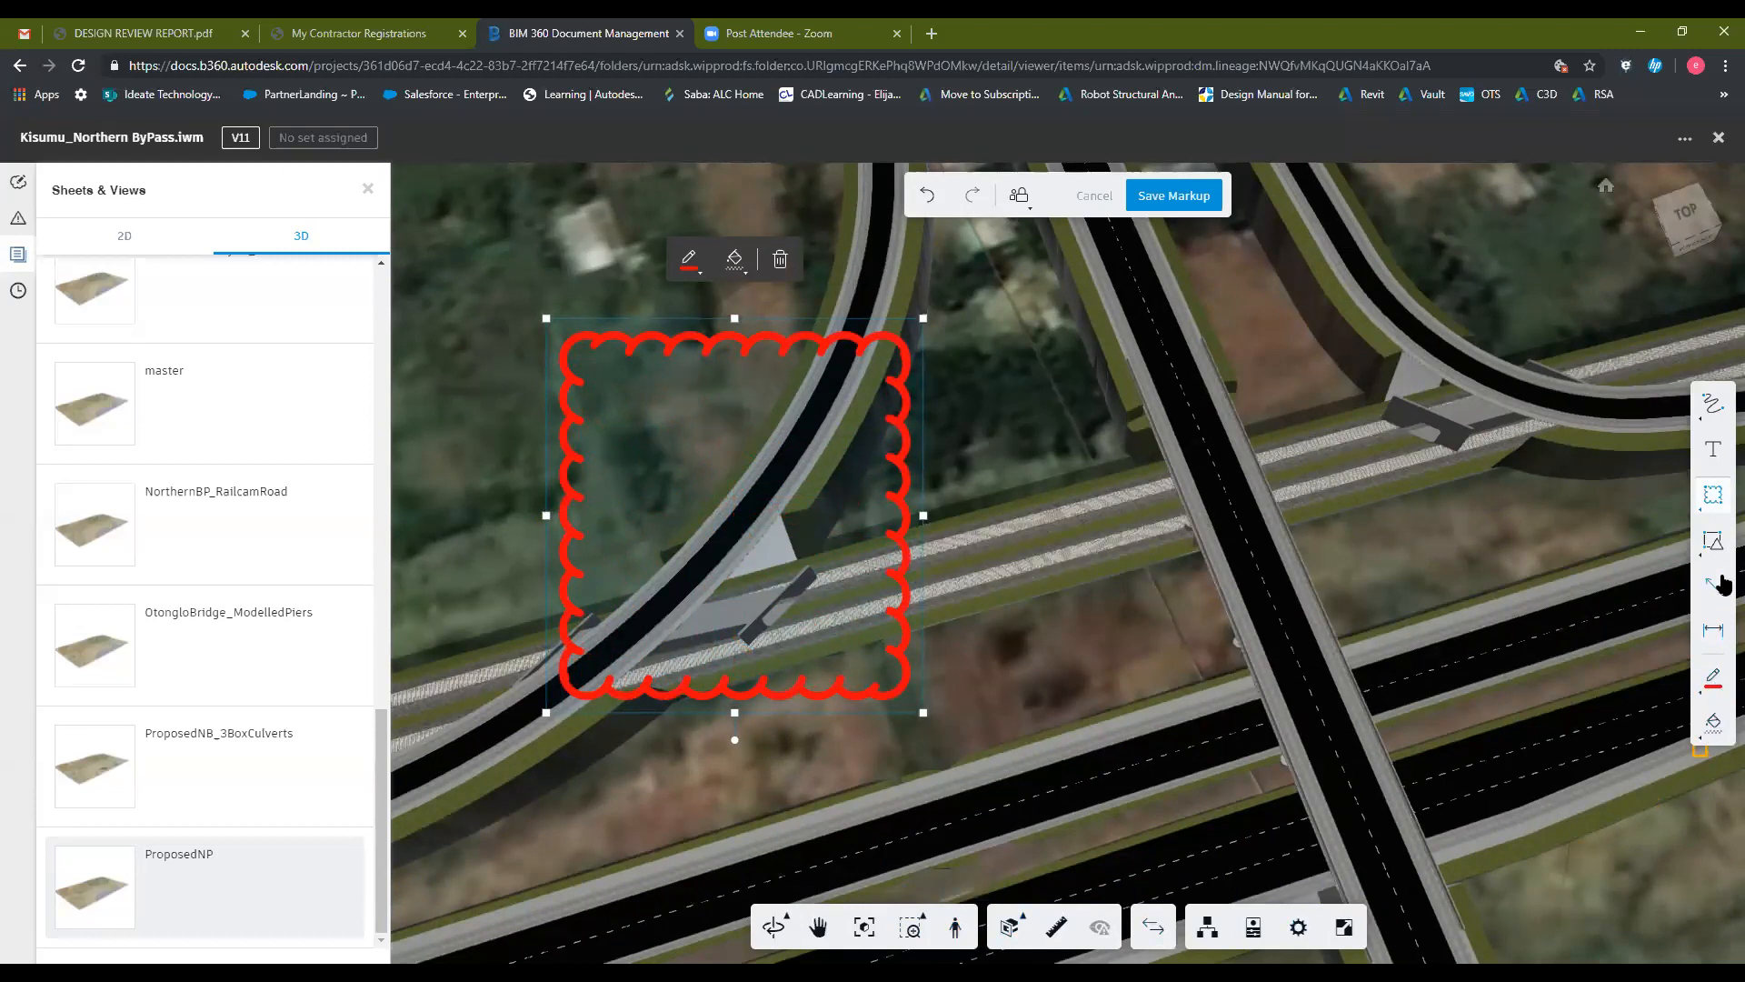
Step: Add the text markup "Check on the curve of this alignment" inside the red cloud around the curved ramp
click(1713, 449)
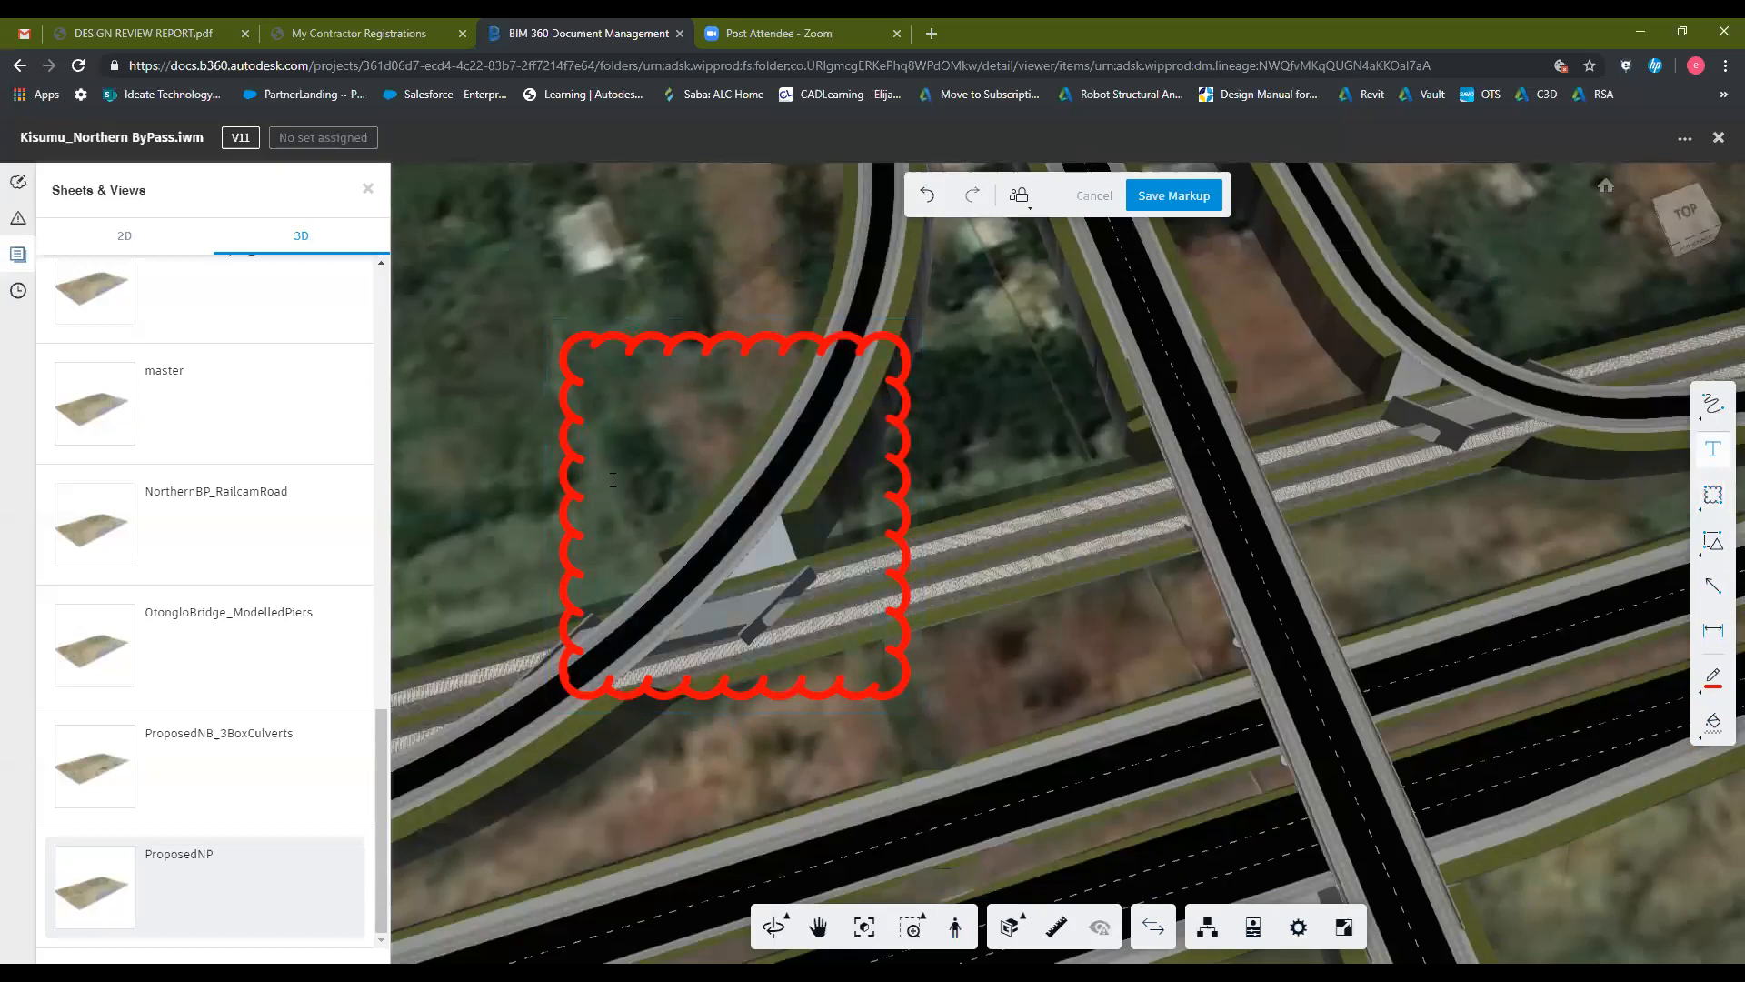
click(674, 529)
key(BackSpace)
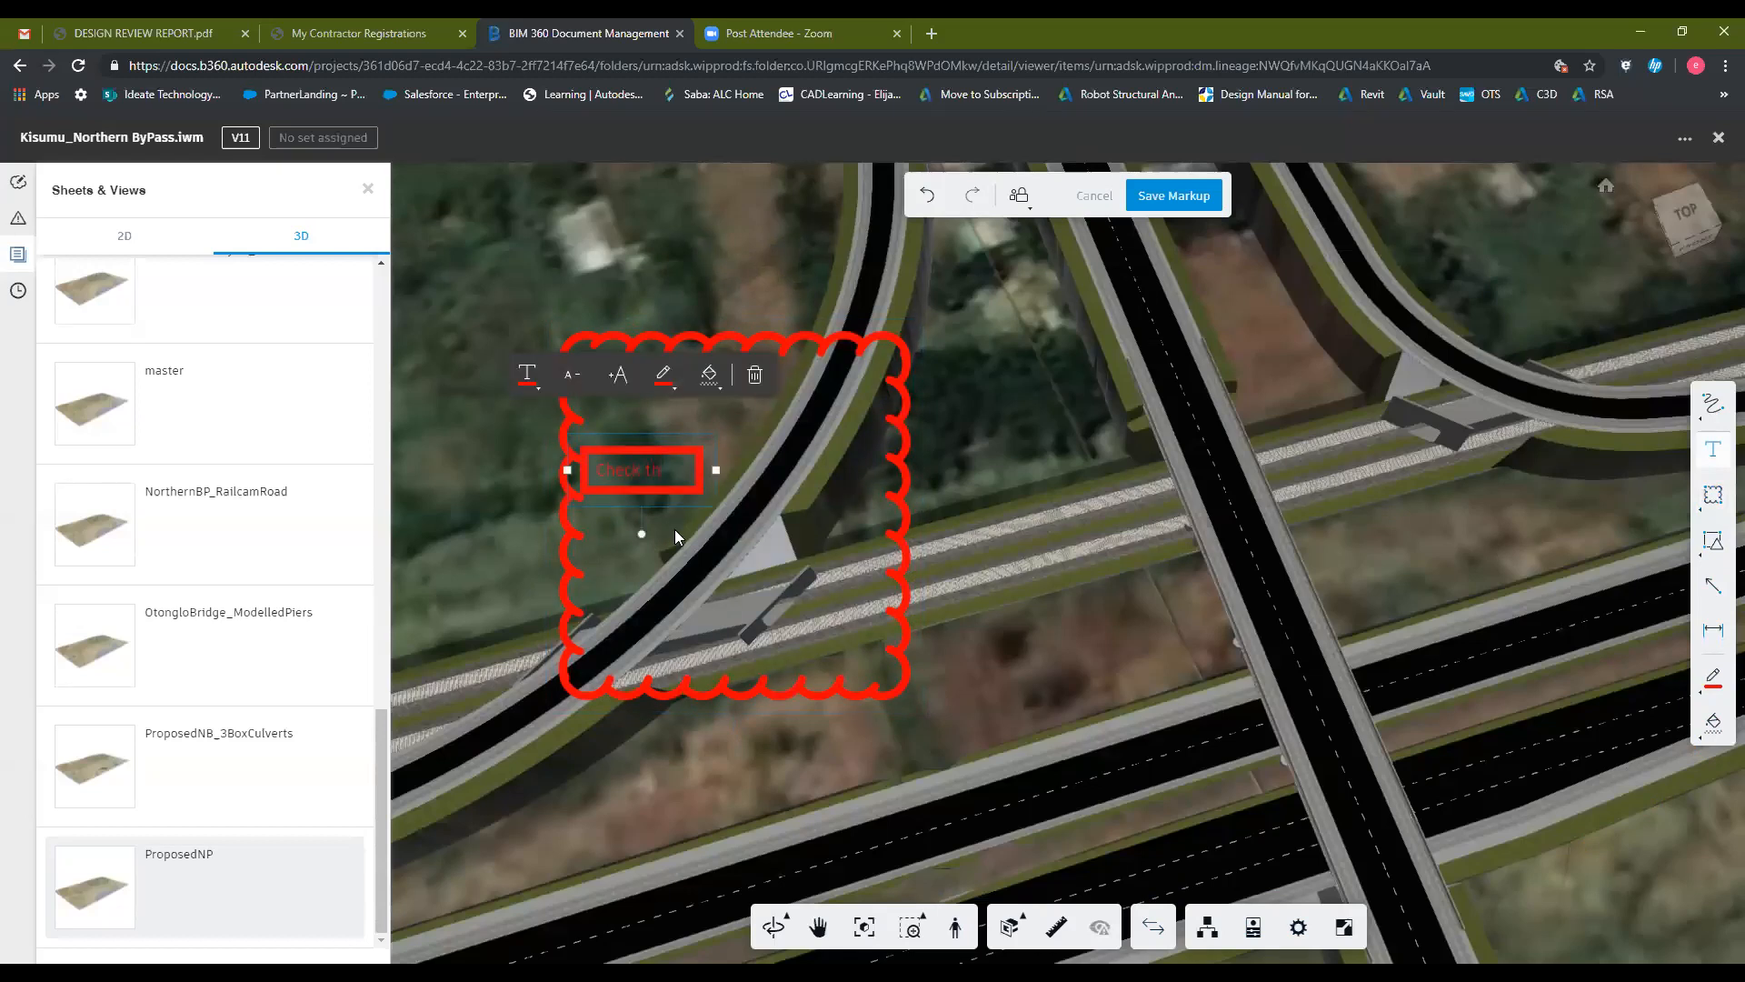
text(Check on the c)
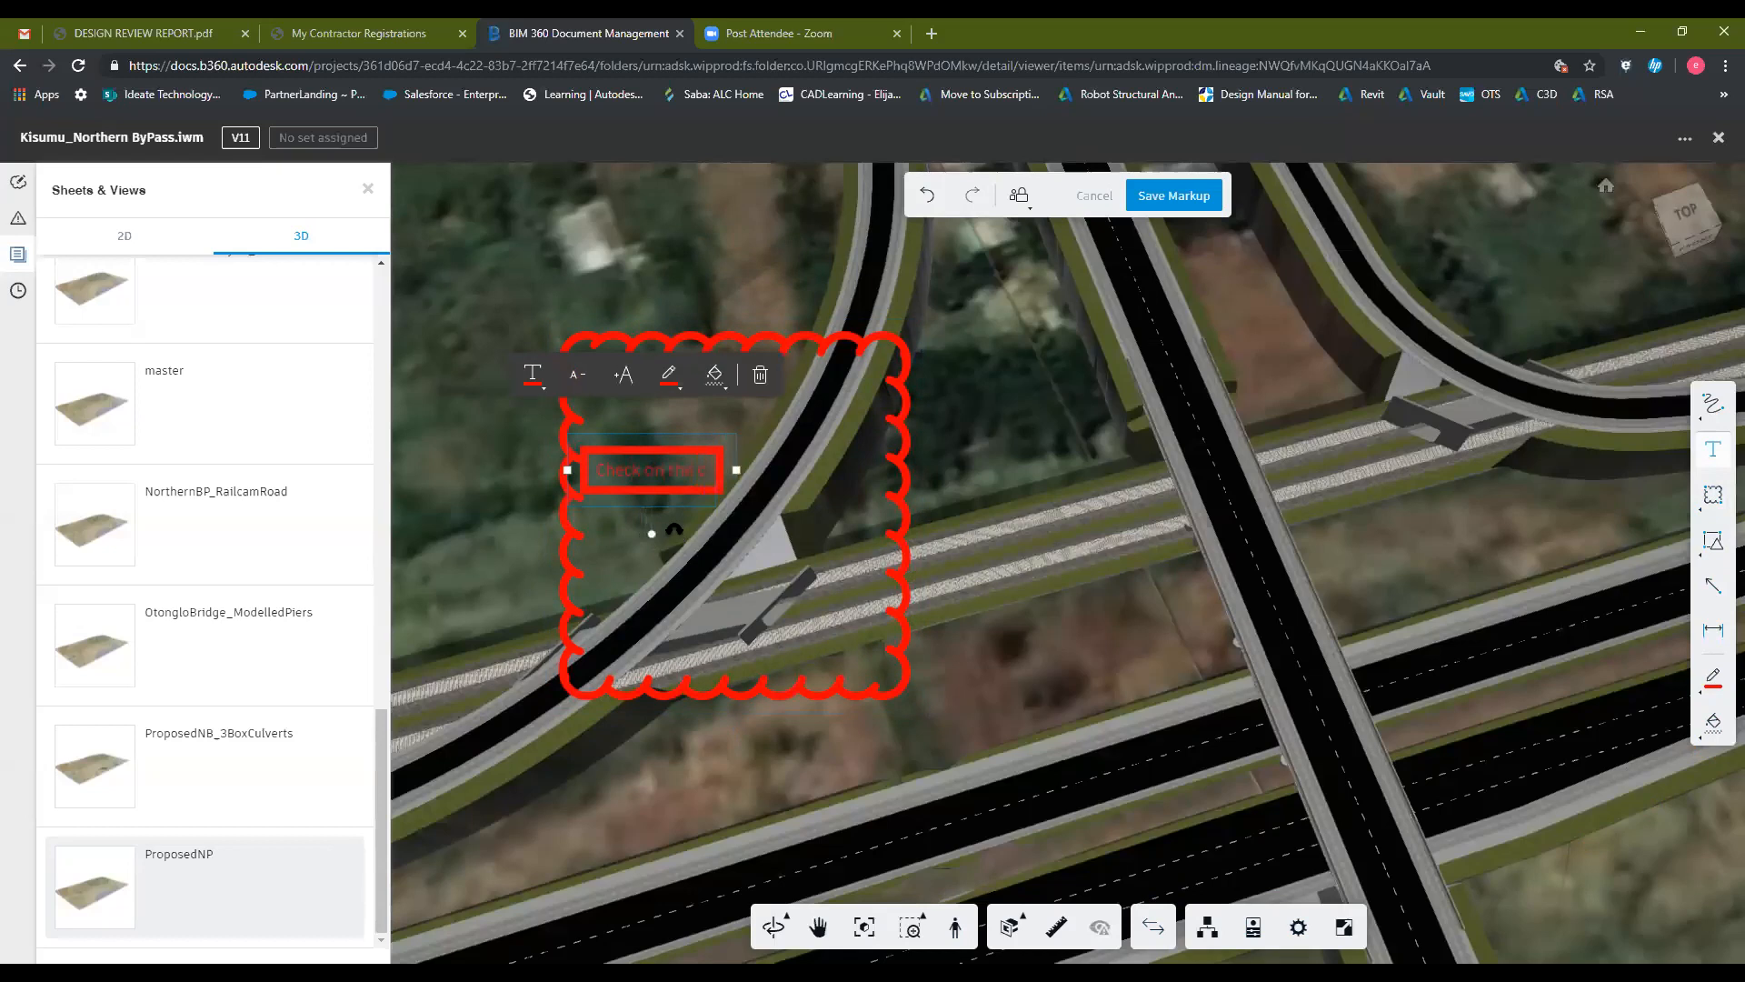
text(urve of this alignment)
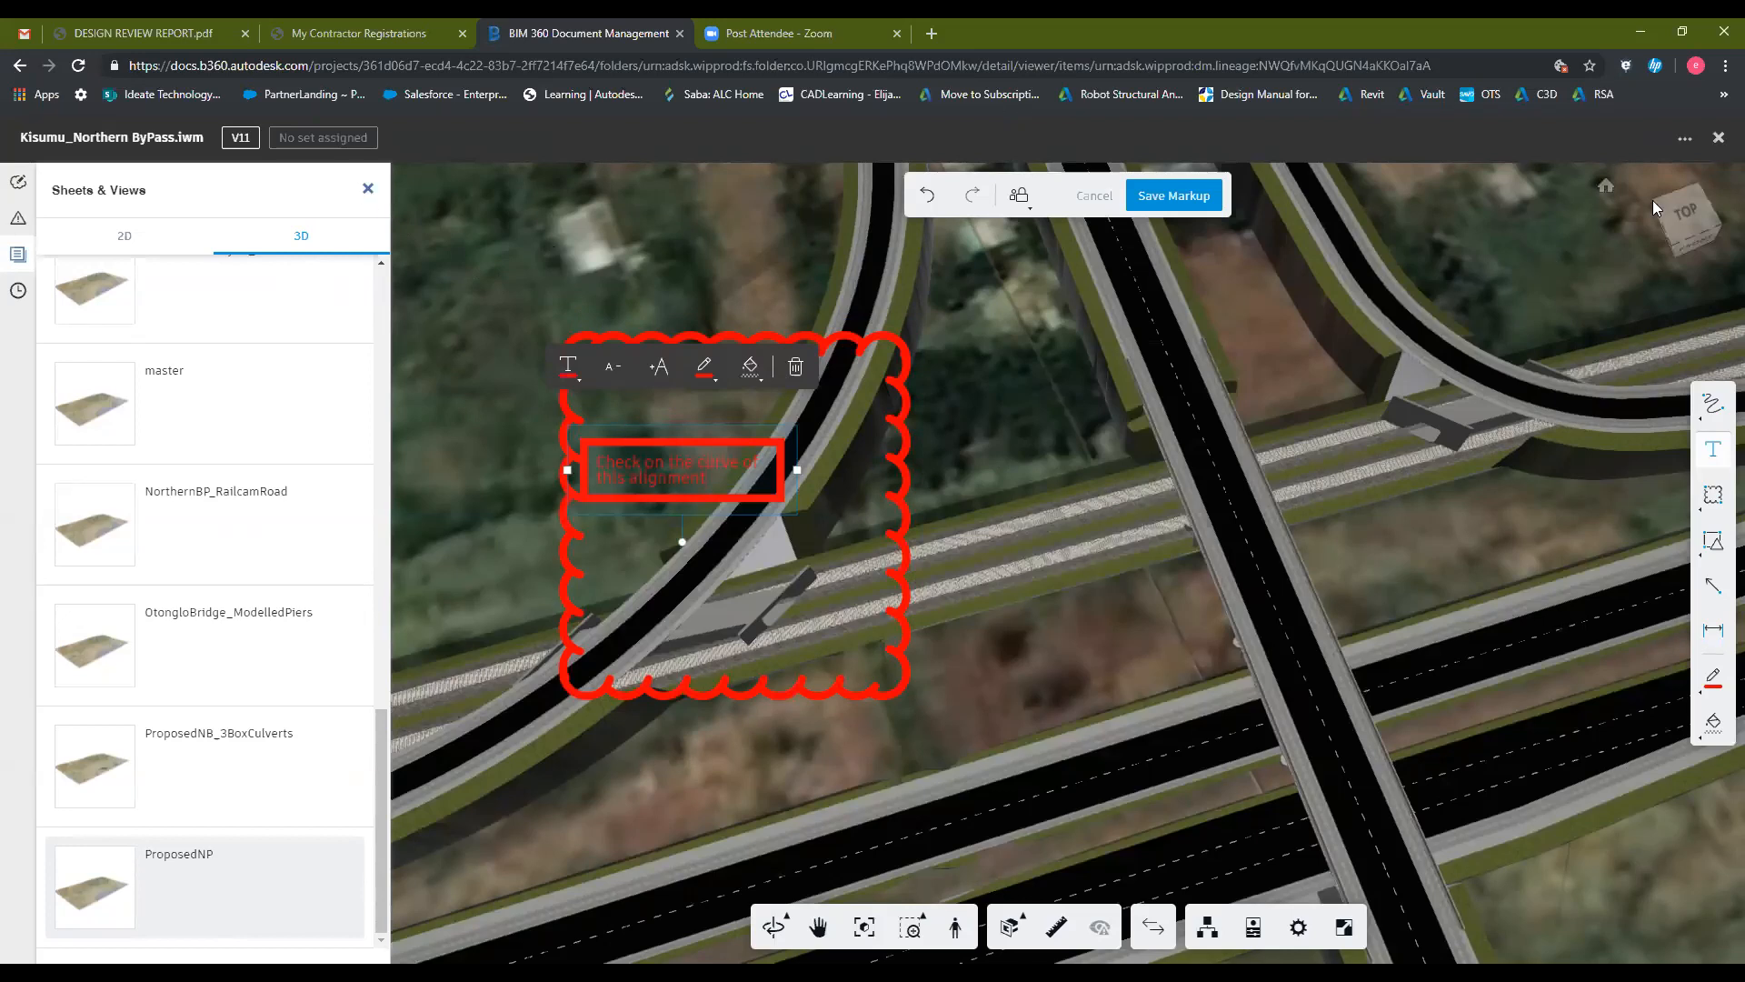
Step: Close the ProposedNP model and open the 2D view of Webinar_Bridge Topo.shared.dwg from the Civil 3D Models folder
click(1718, 143)
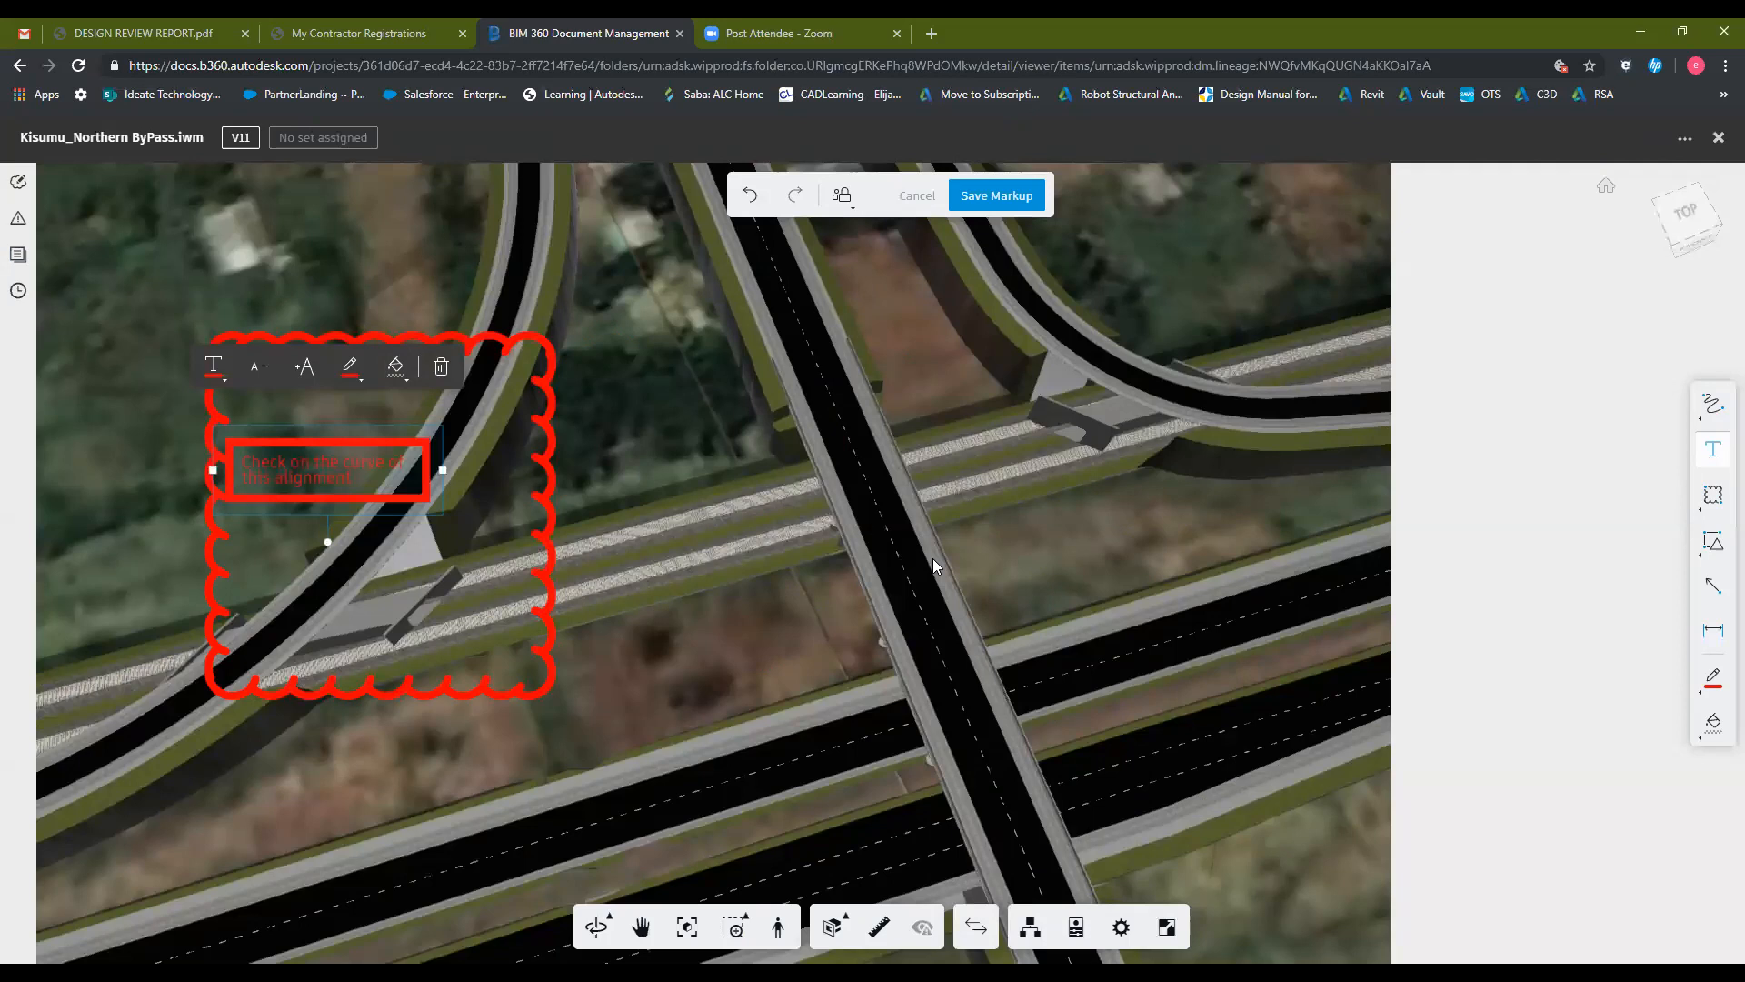
click(1105, 580)
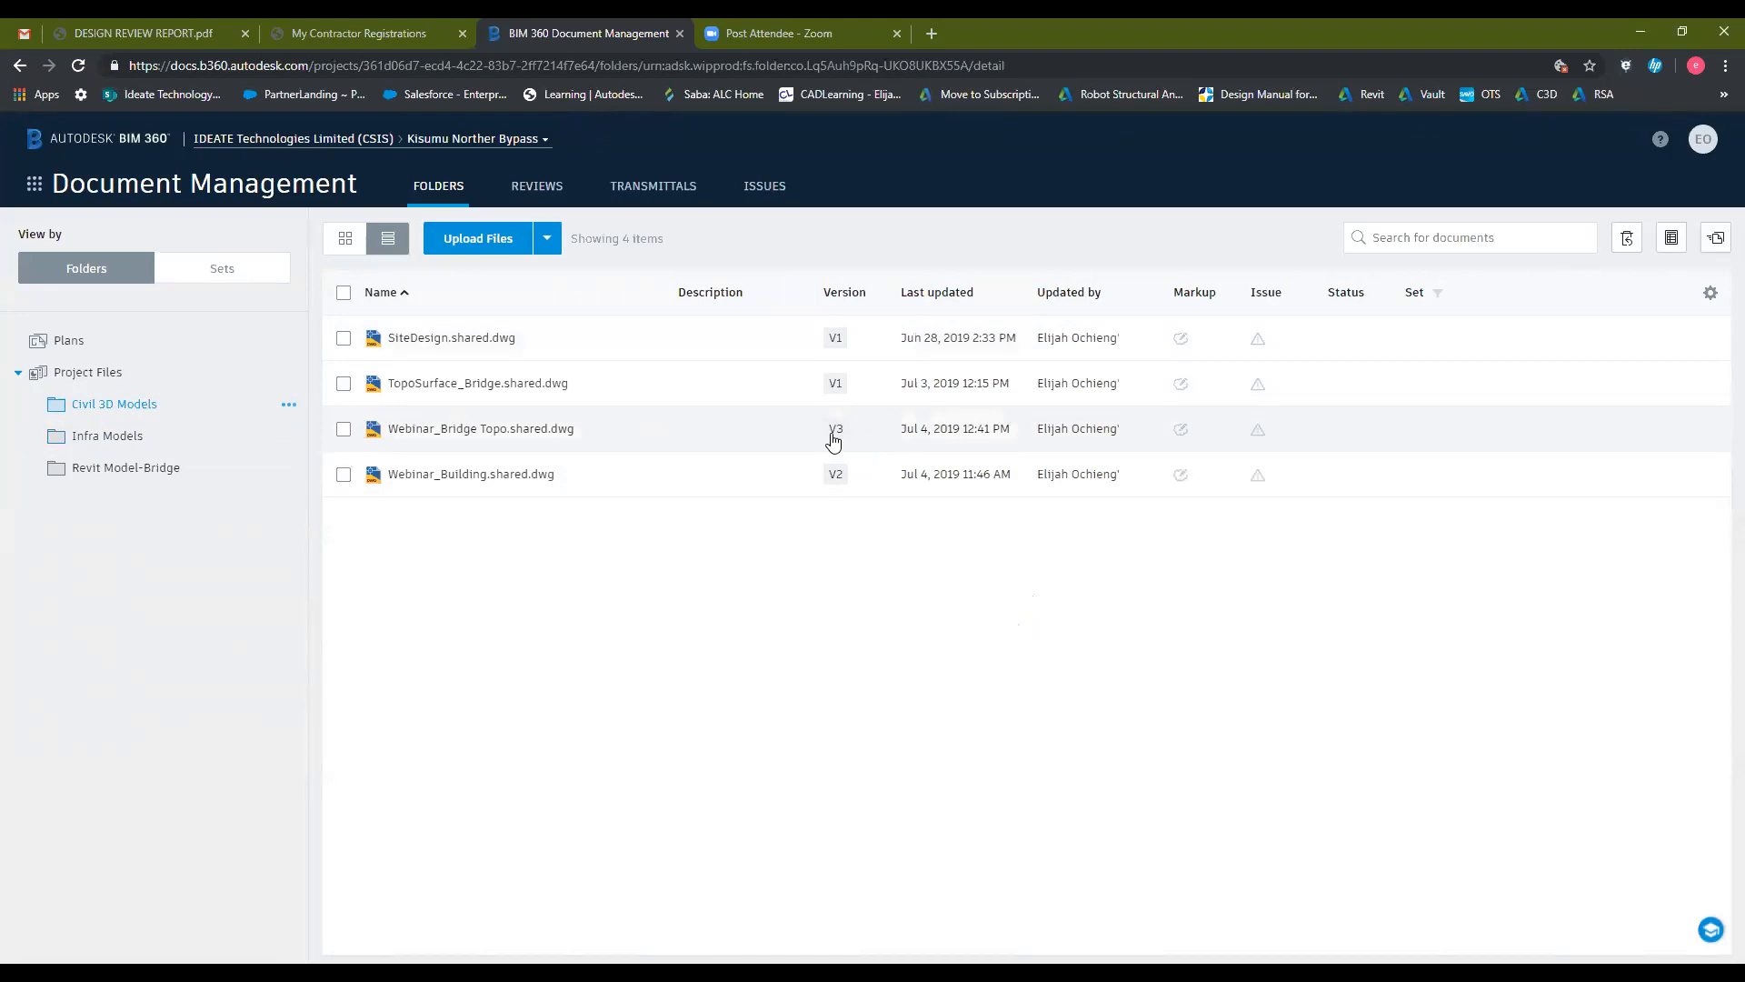
click(528, 441)
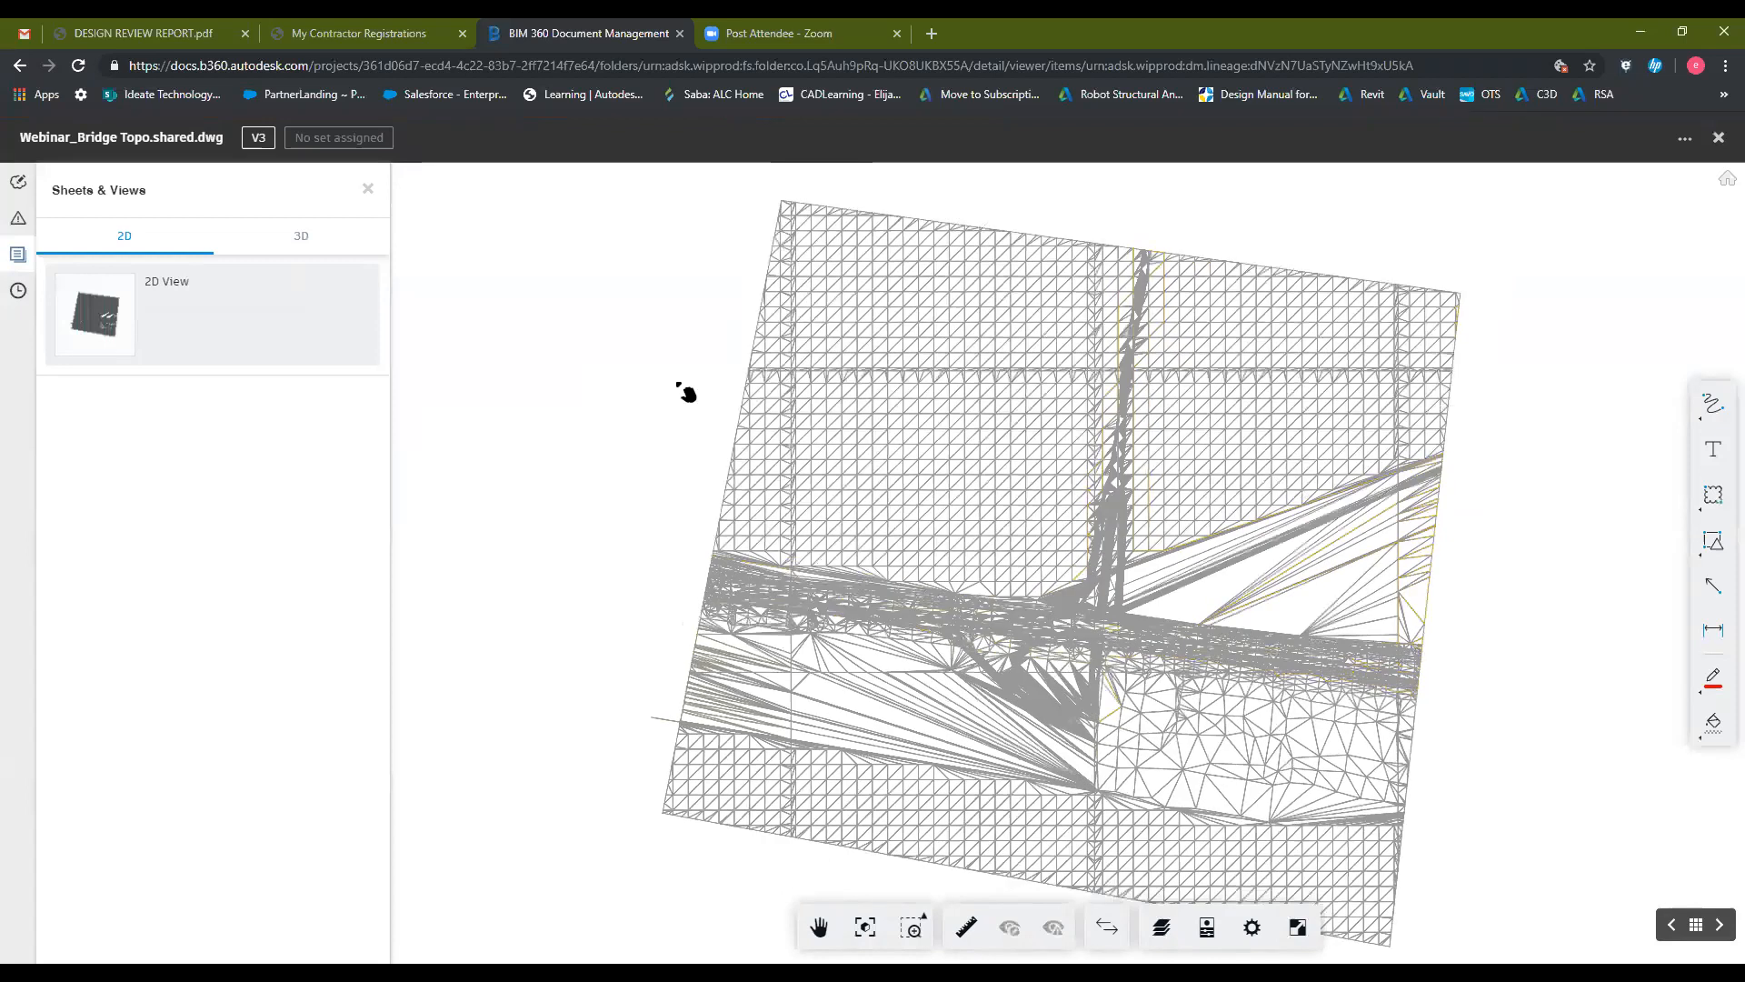
click(296, 240)
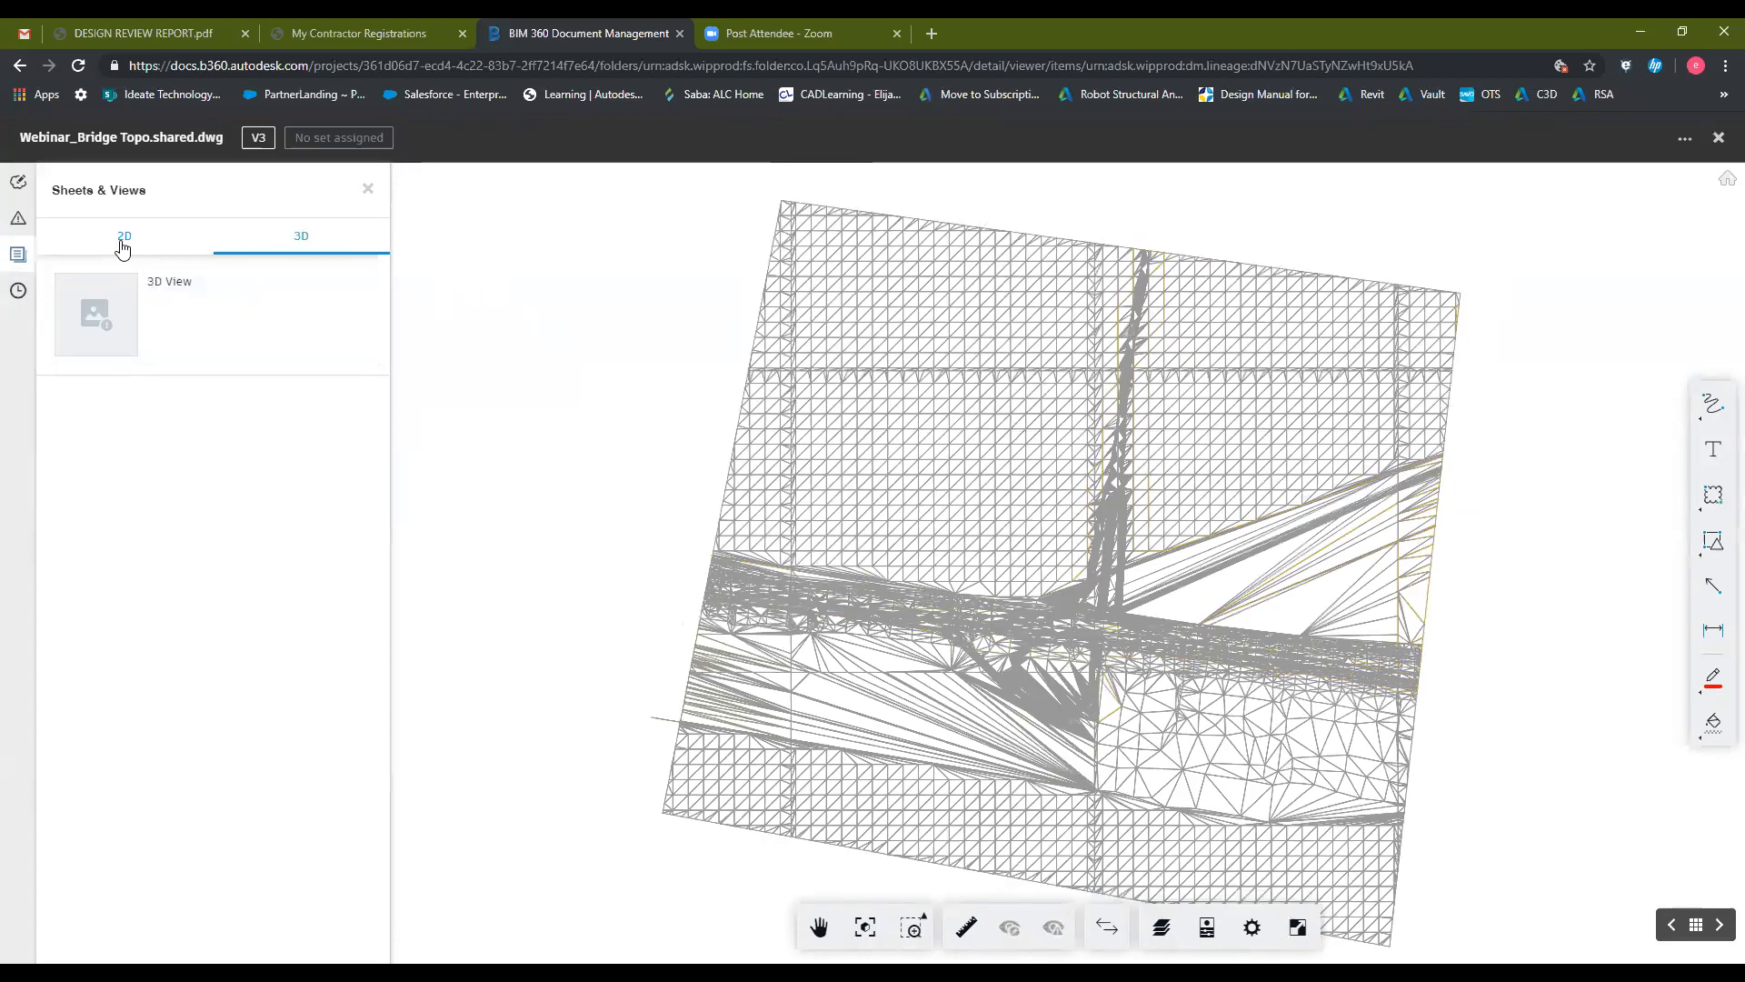
click(123, 242)
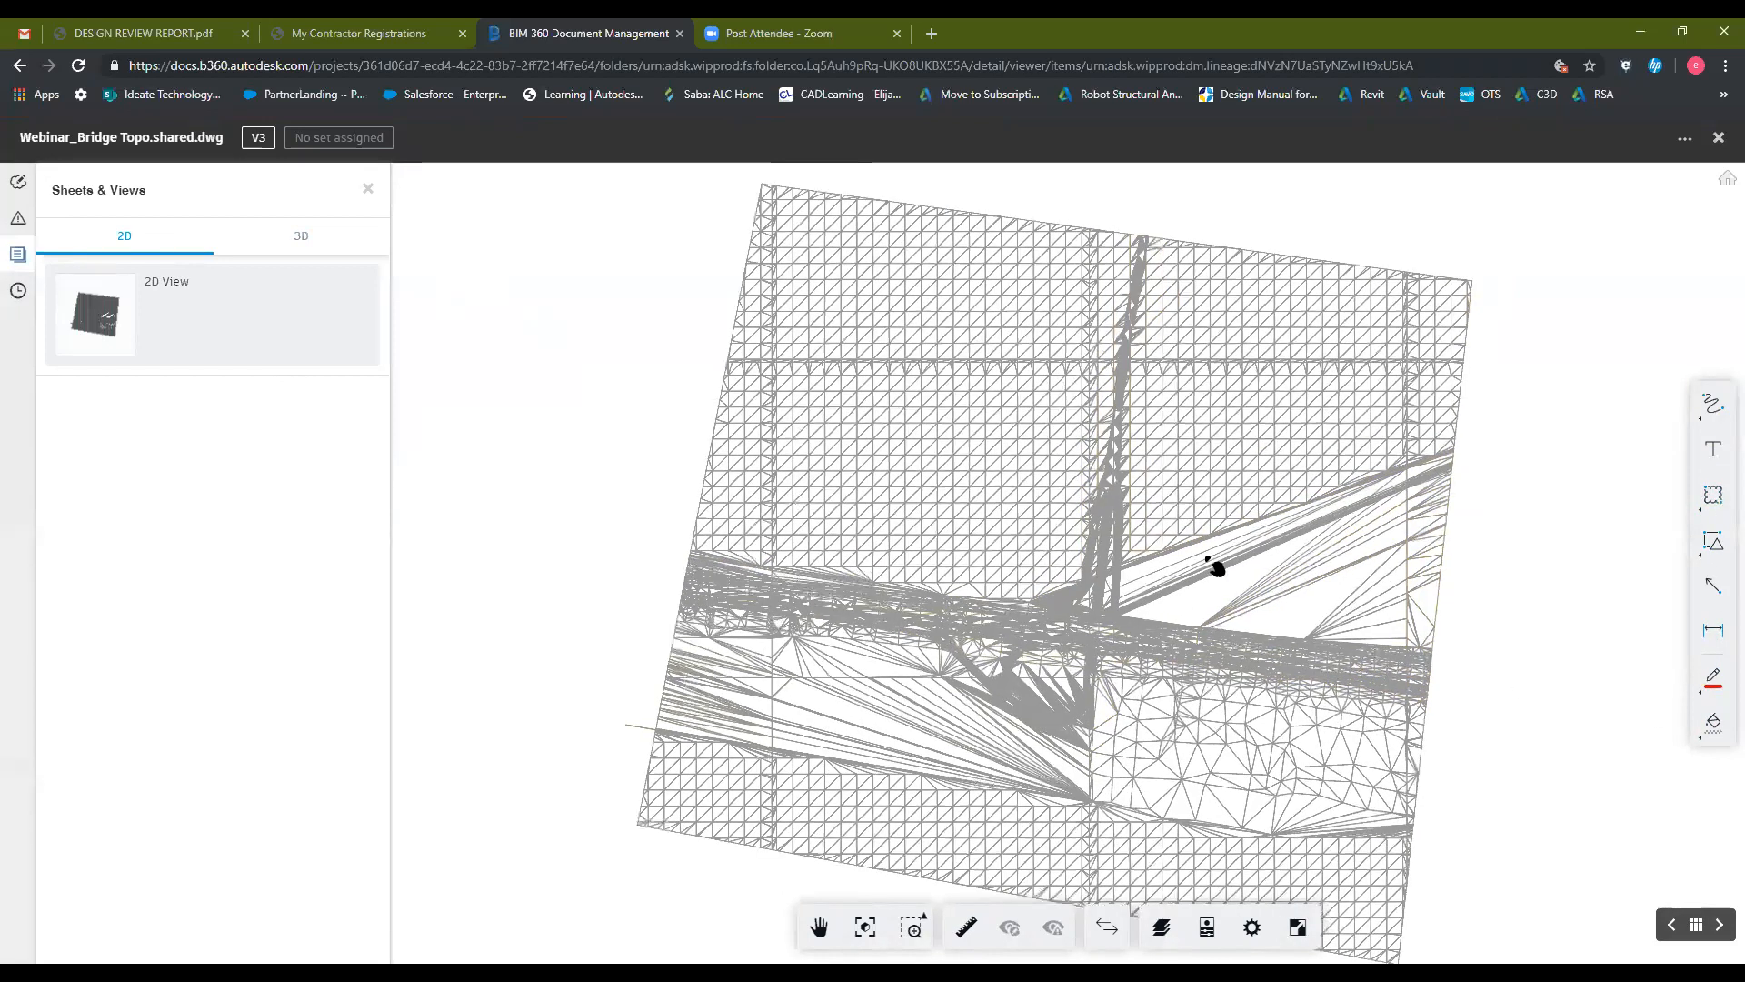
Step: Examine the surface triangulation in the 2D view around the bridge approaches, the loop ramp and the main road corridor
scroll(1013, 618, up, 2)
scroll(1033, 569, up, 1)
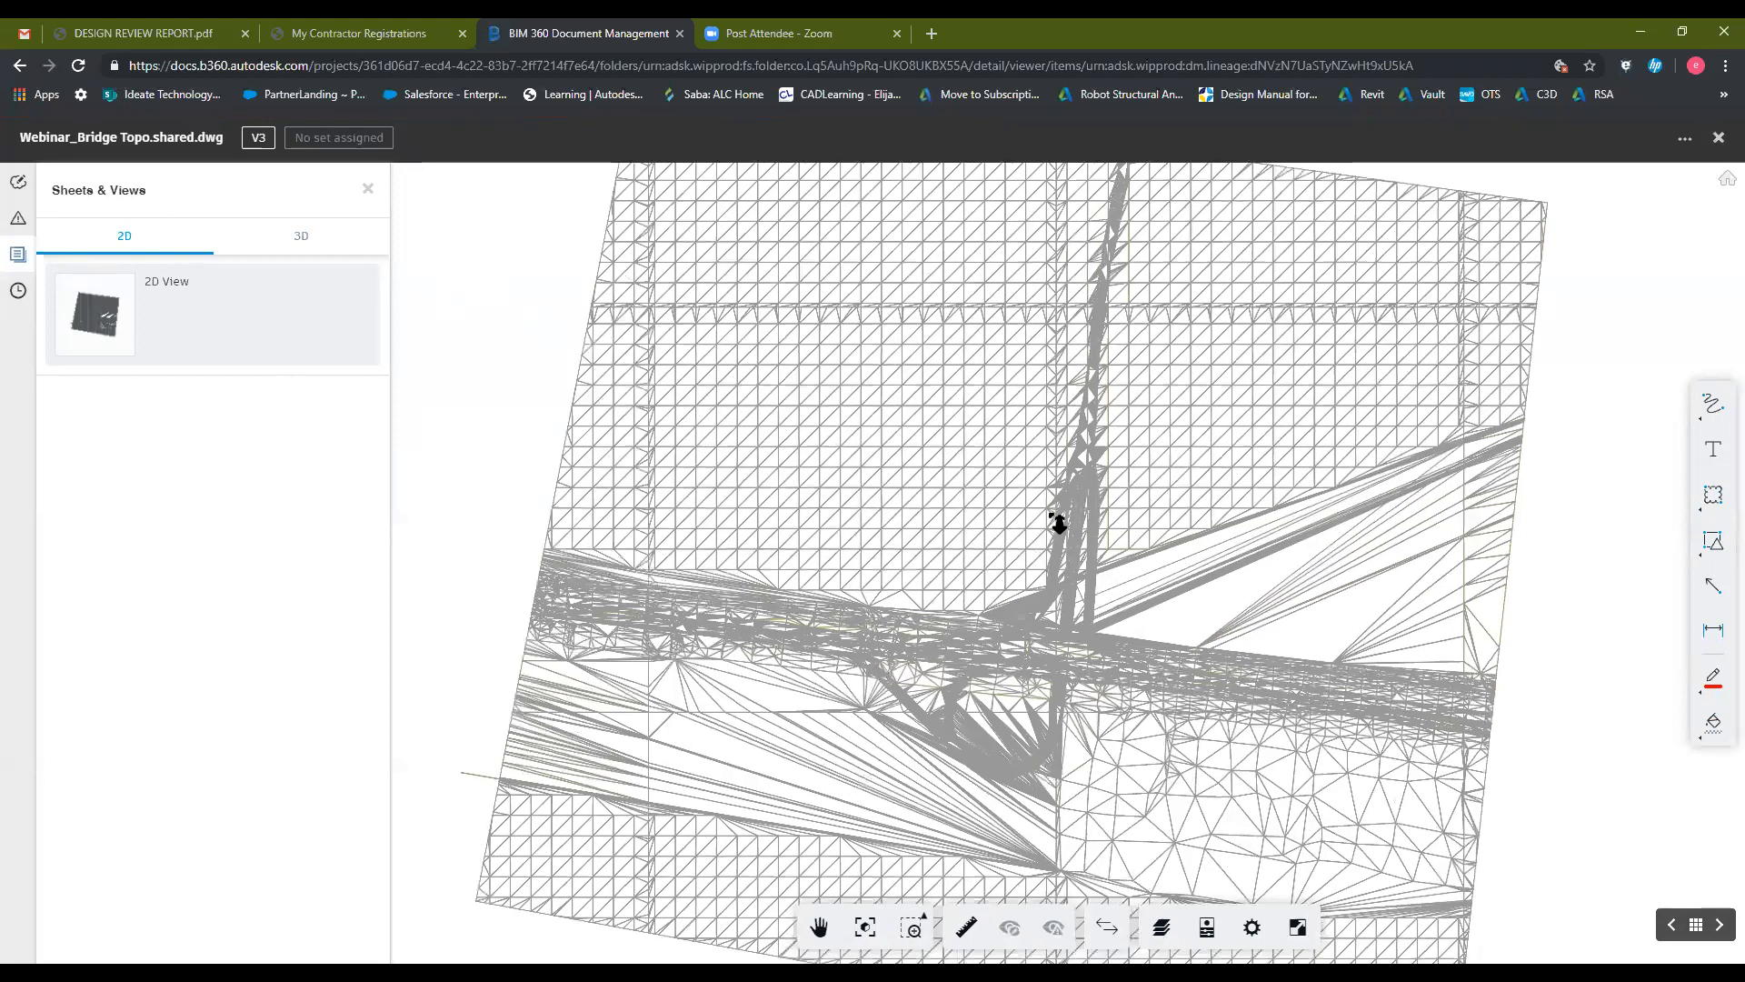
scroll(963, 636, up, 1)
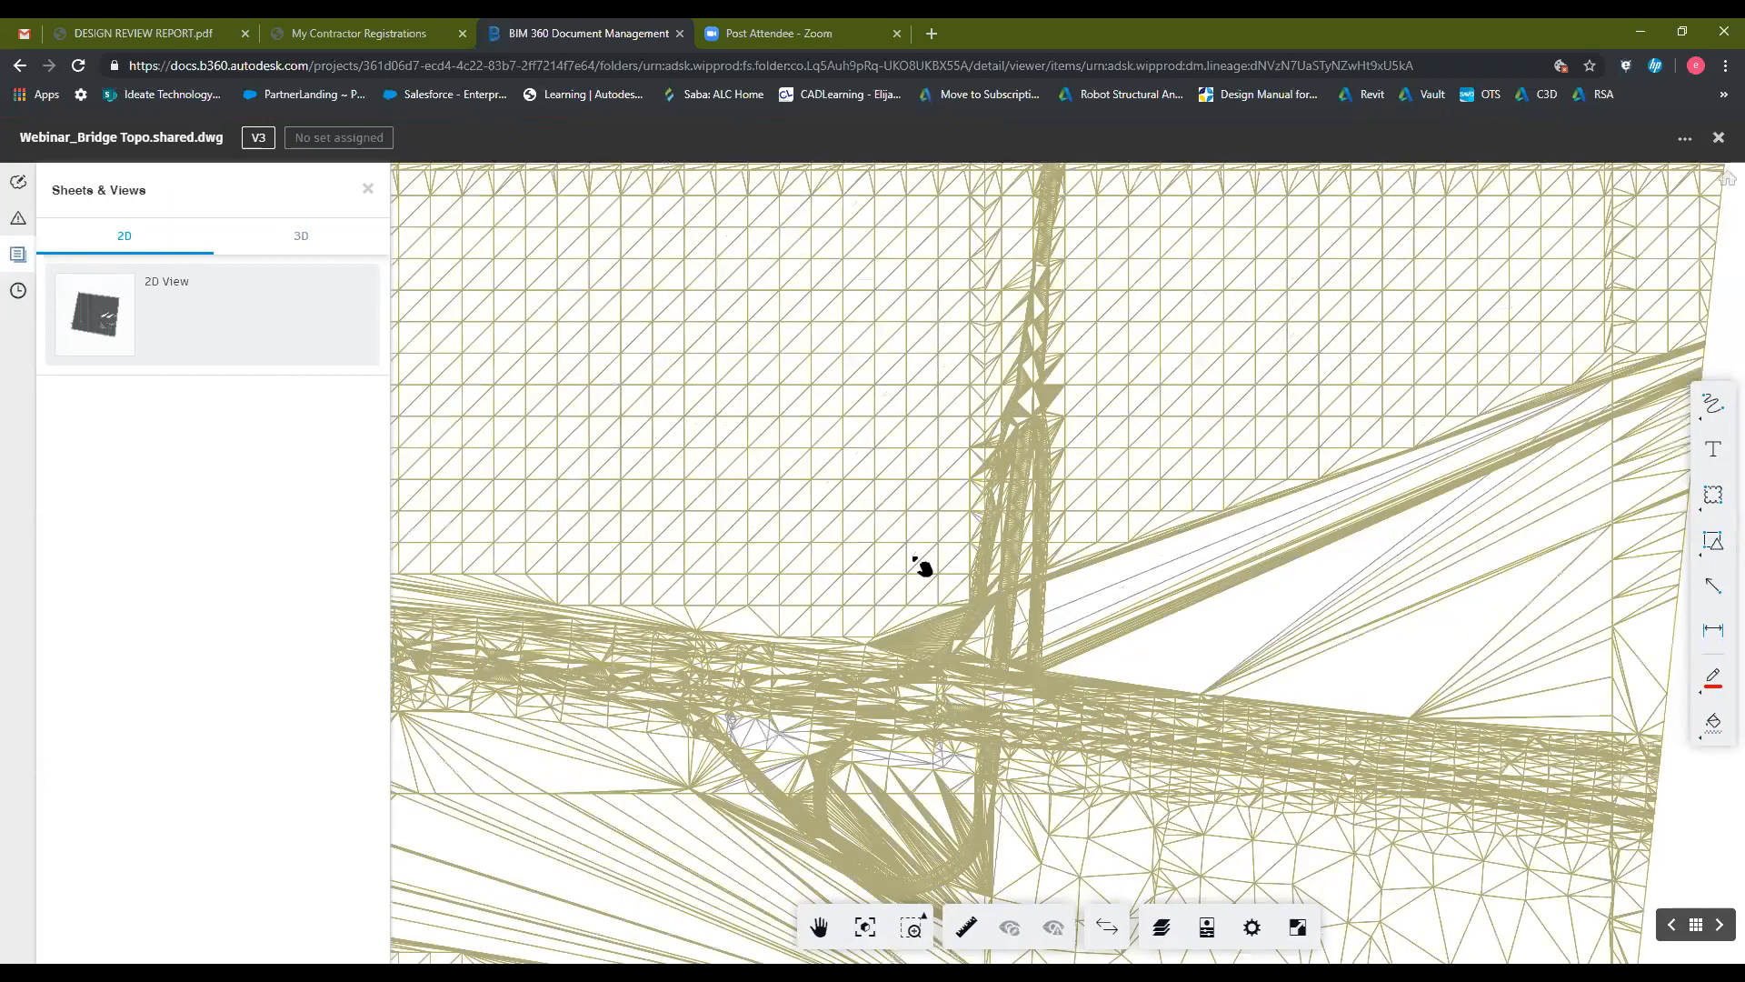
scroll(919, 565, up, 1)
scroll(927, 604, up, 1)
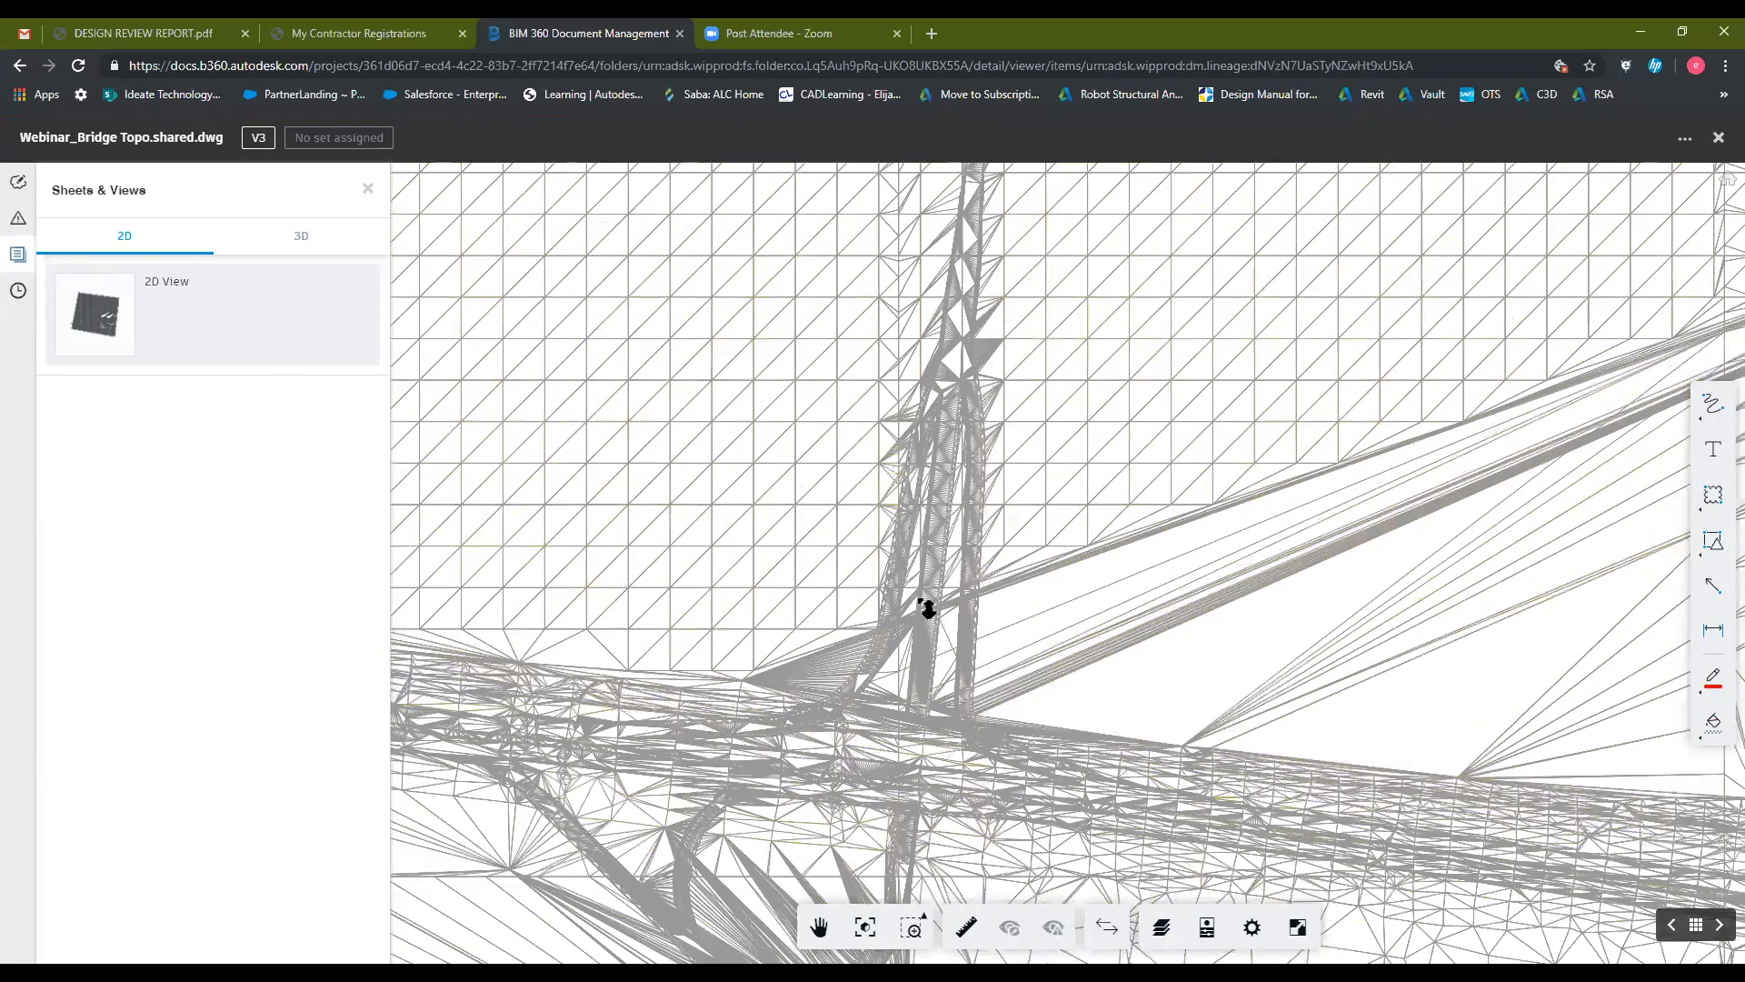
drag(912, 841, 908, 653)
scroll(908, 653, up, 1)
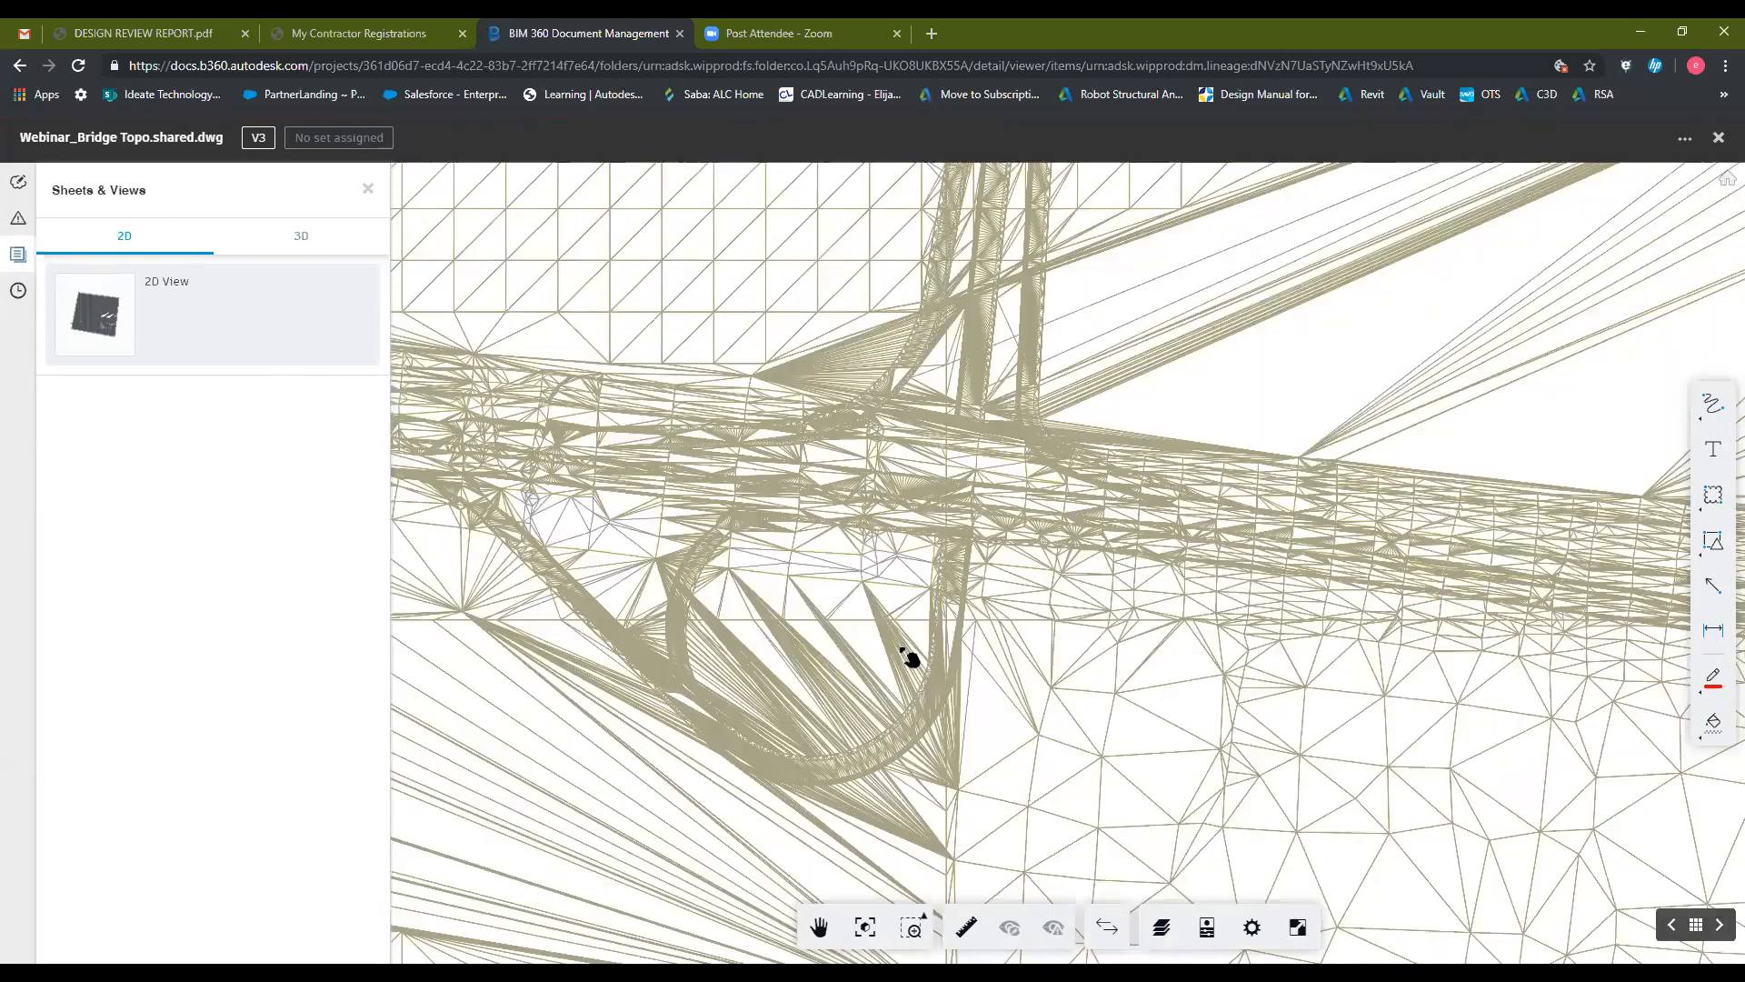
scroll(656, 578, up, 2)
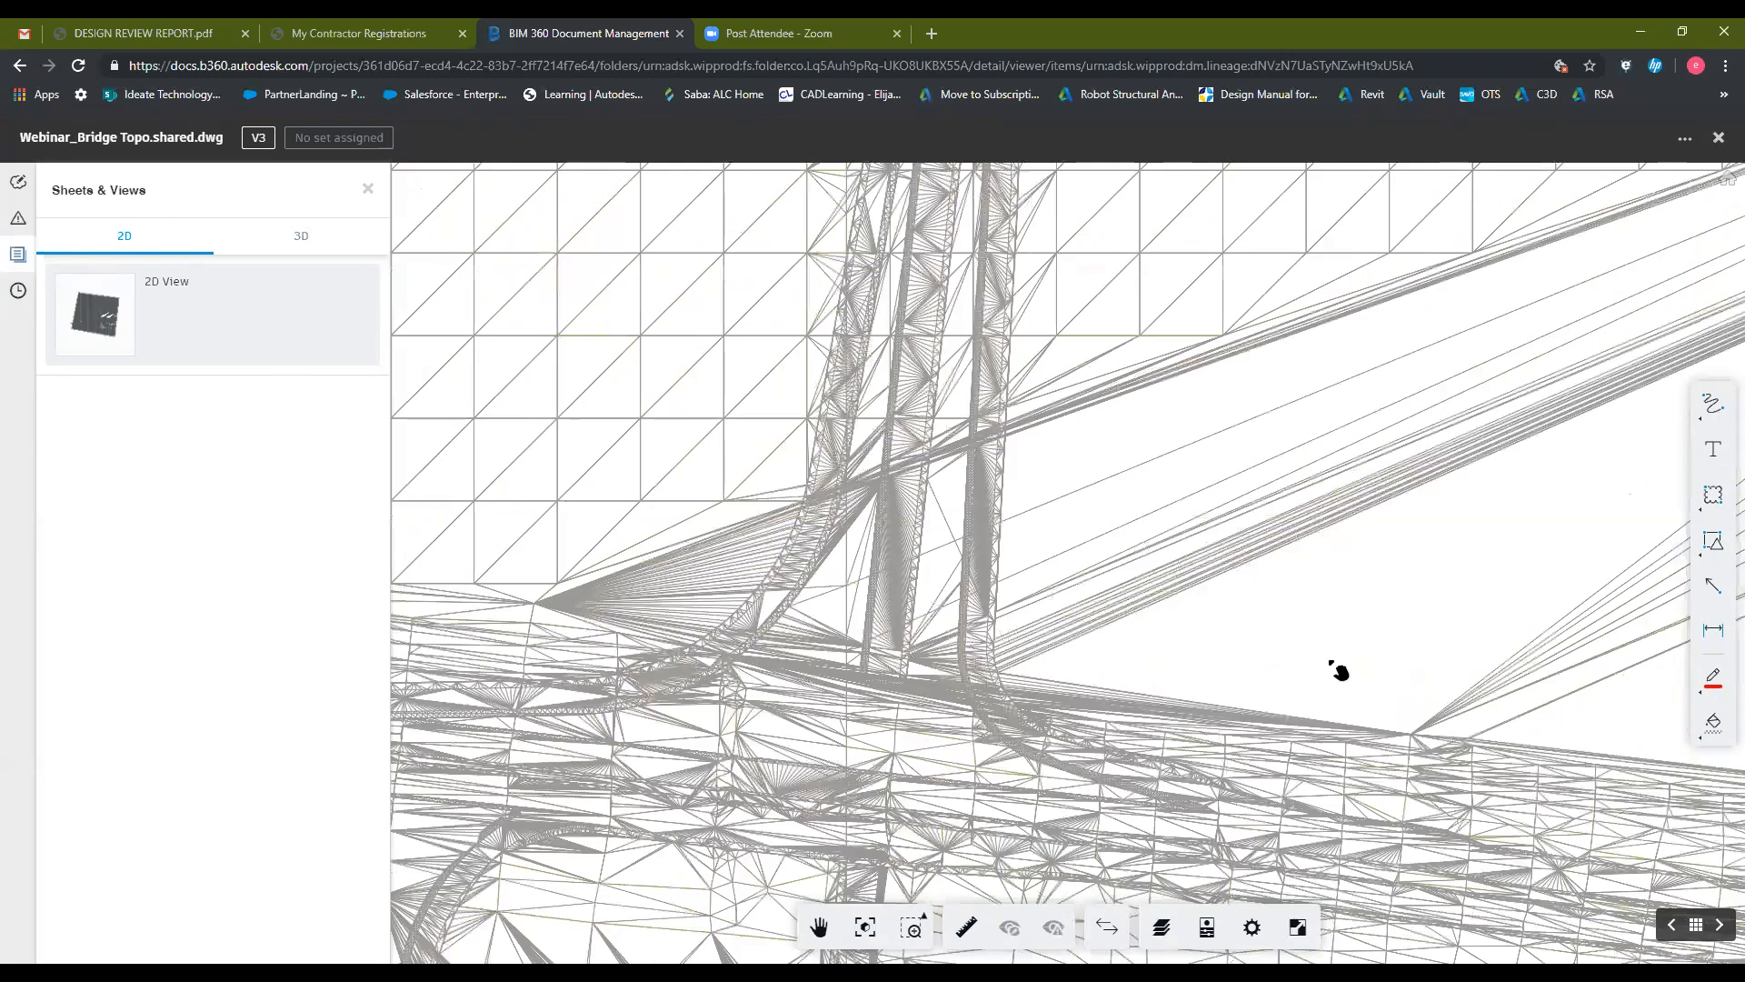
scroll(711, 577, down, 1)
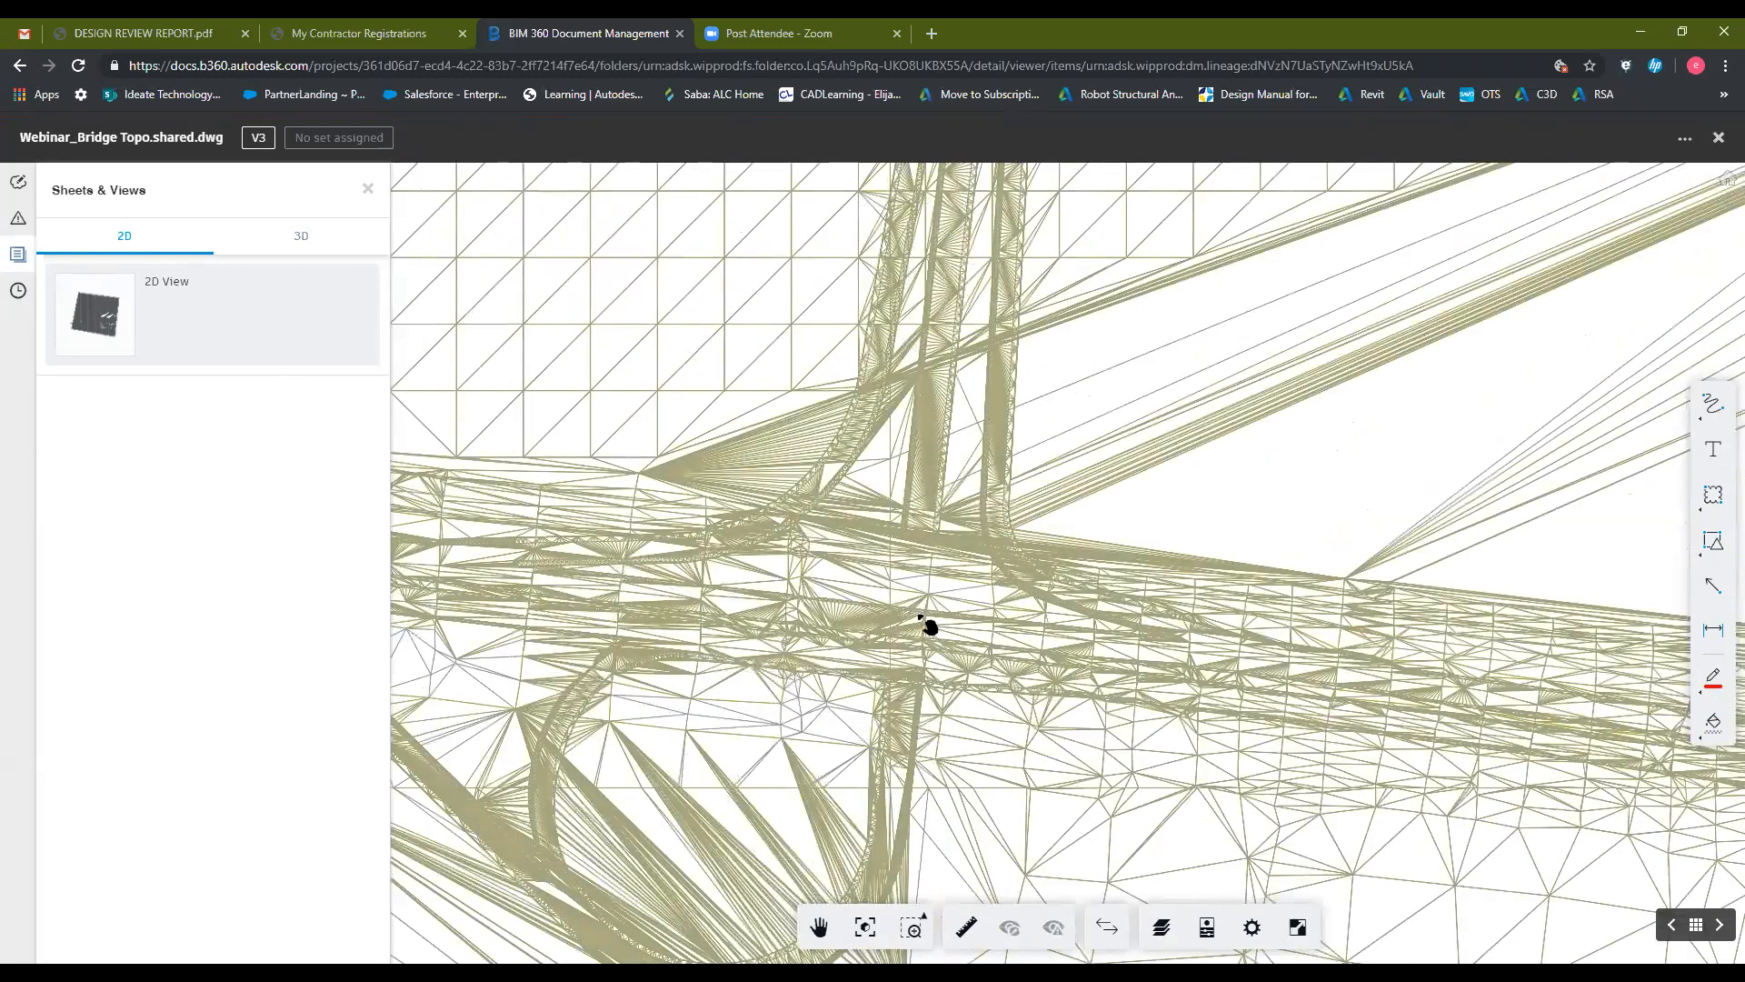
scroll(913, 546, up, 1)
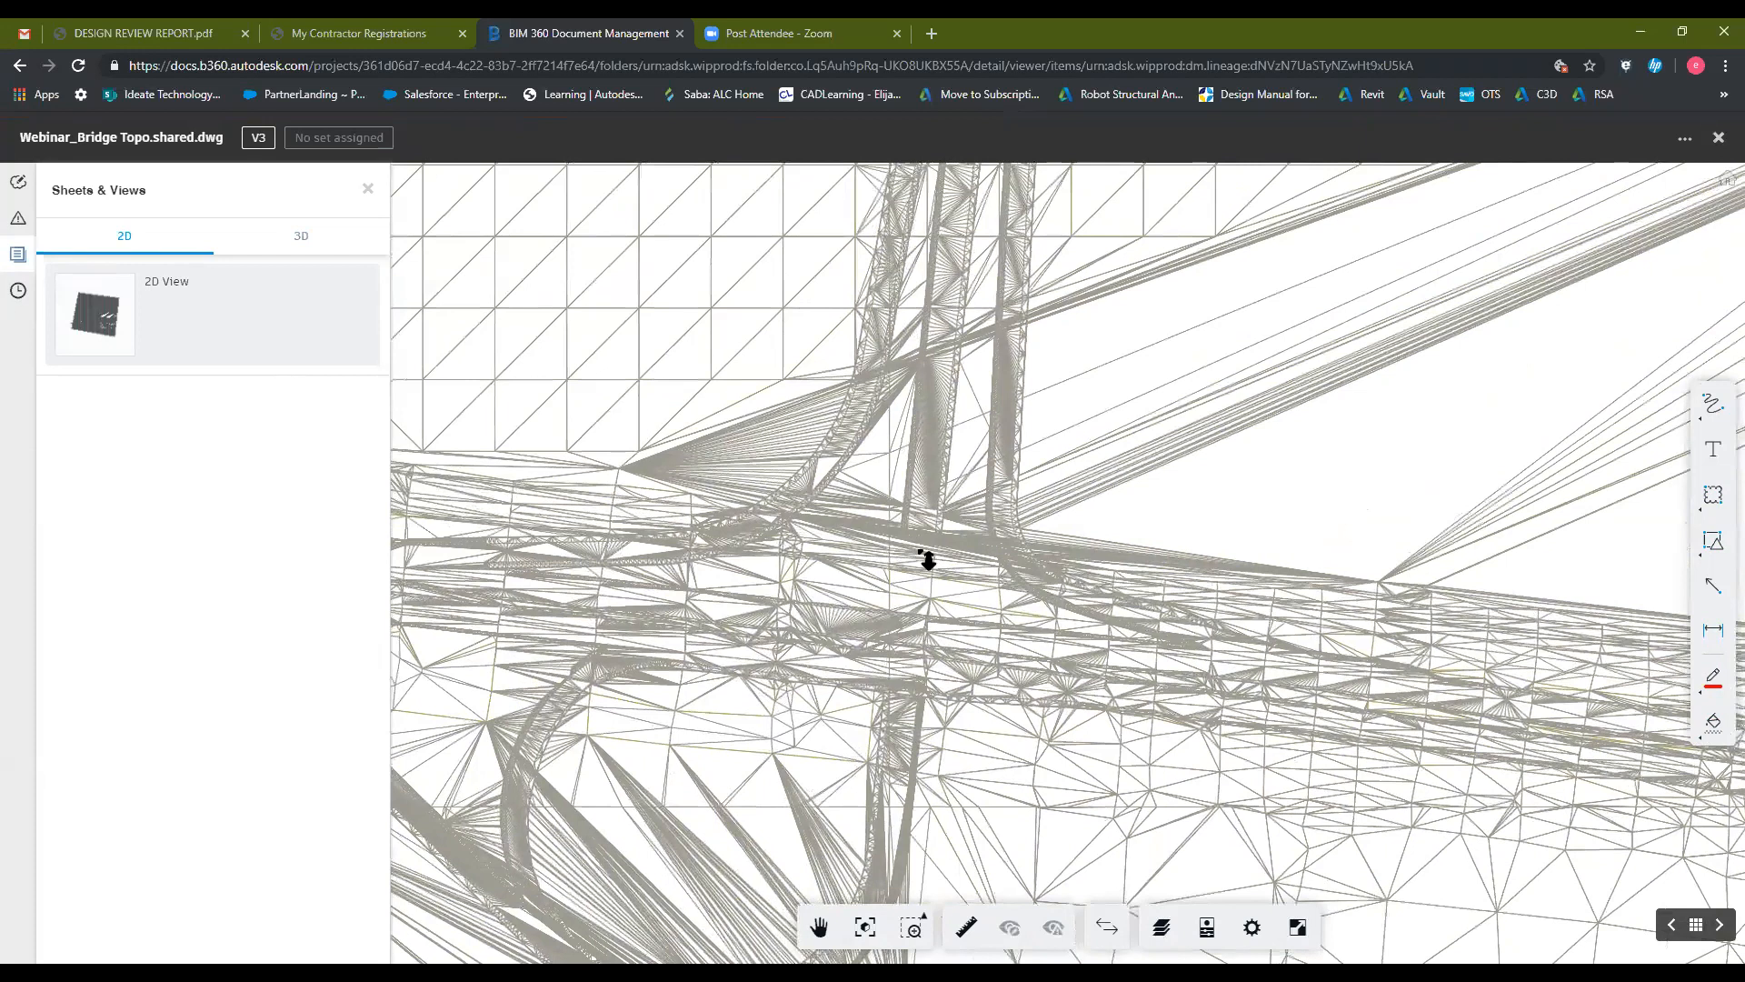
scroll(927, 555, up, 1)
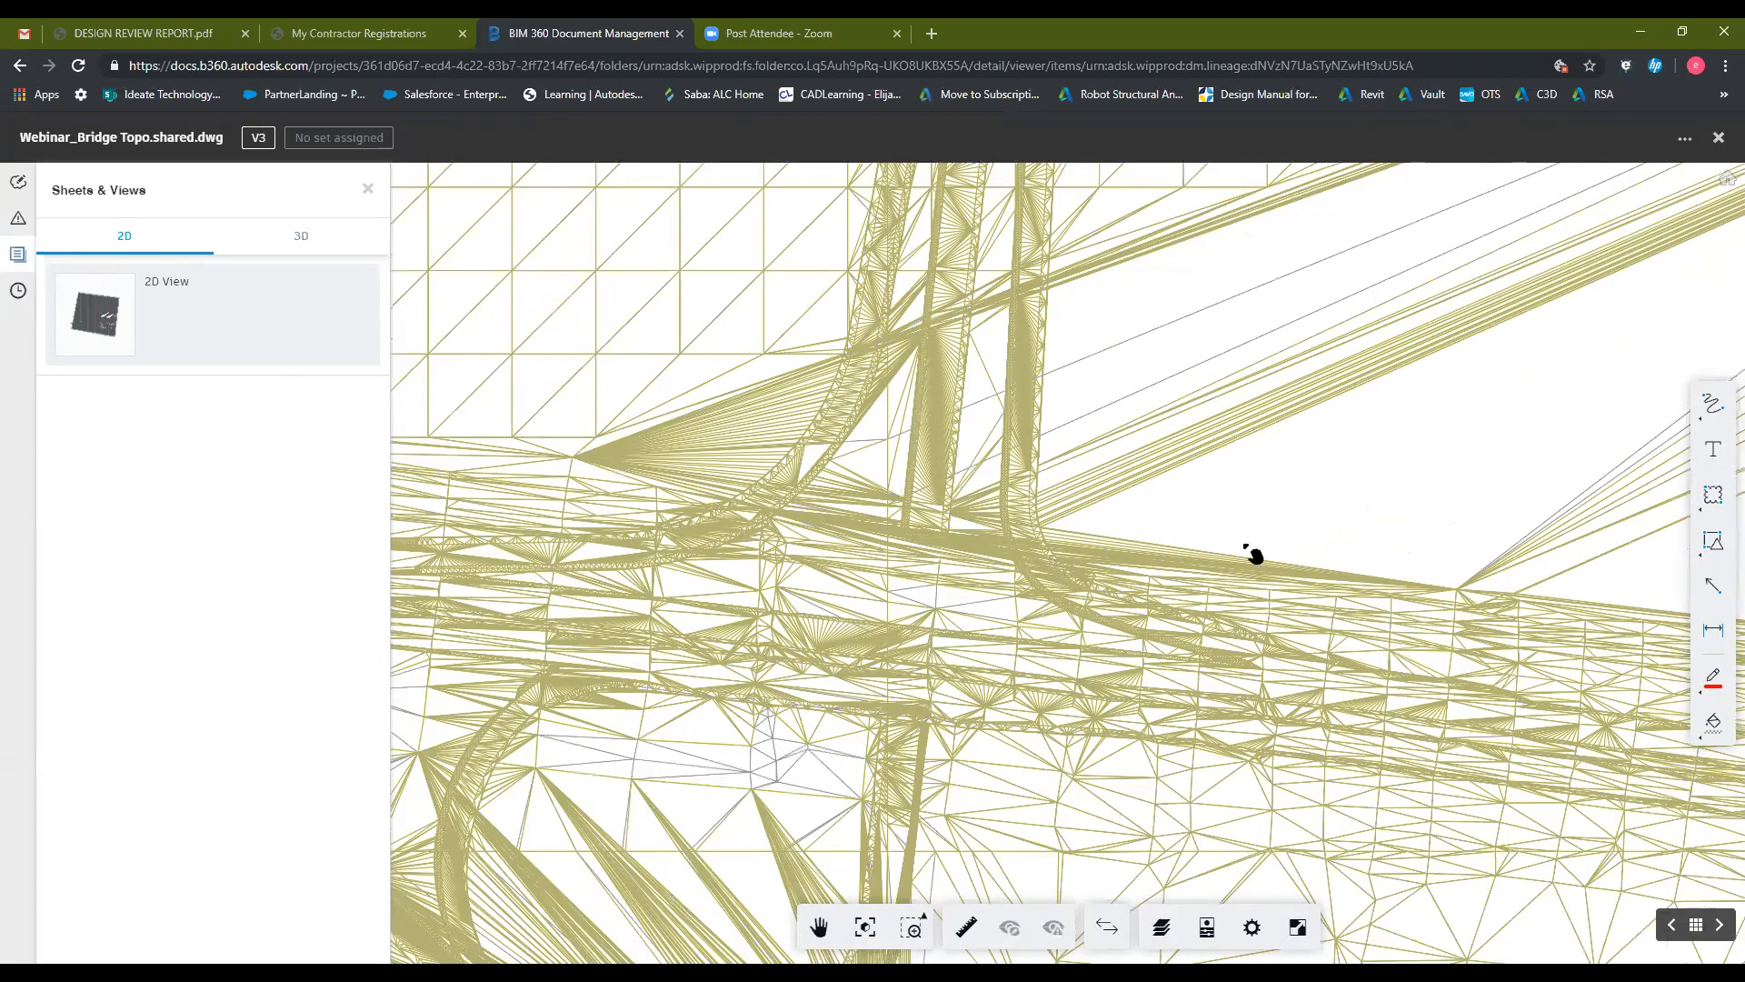
scroll(945, 526, down, 2)
scroll(936, 525, up, 1)
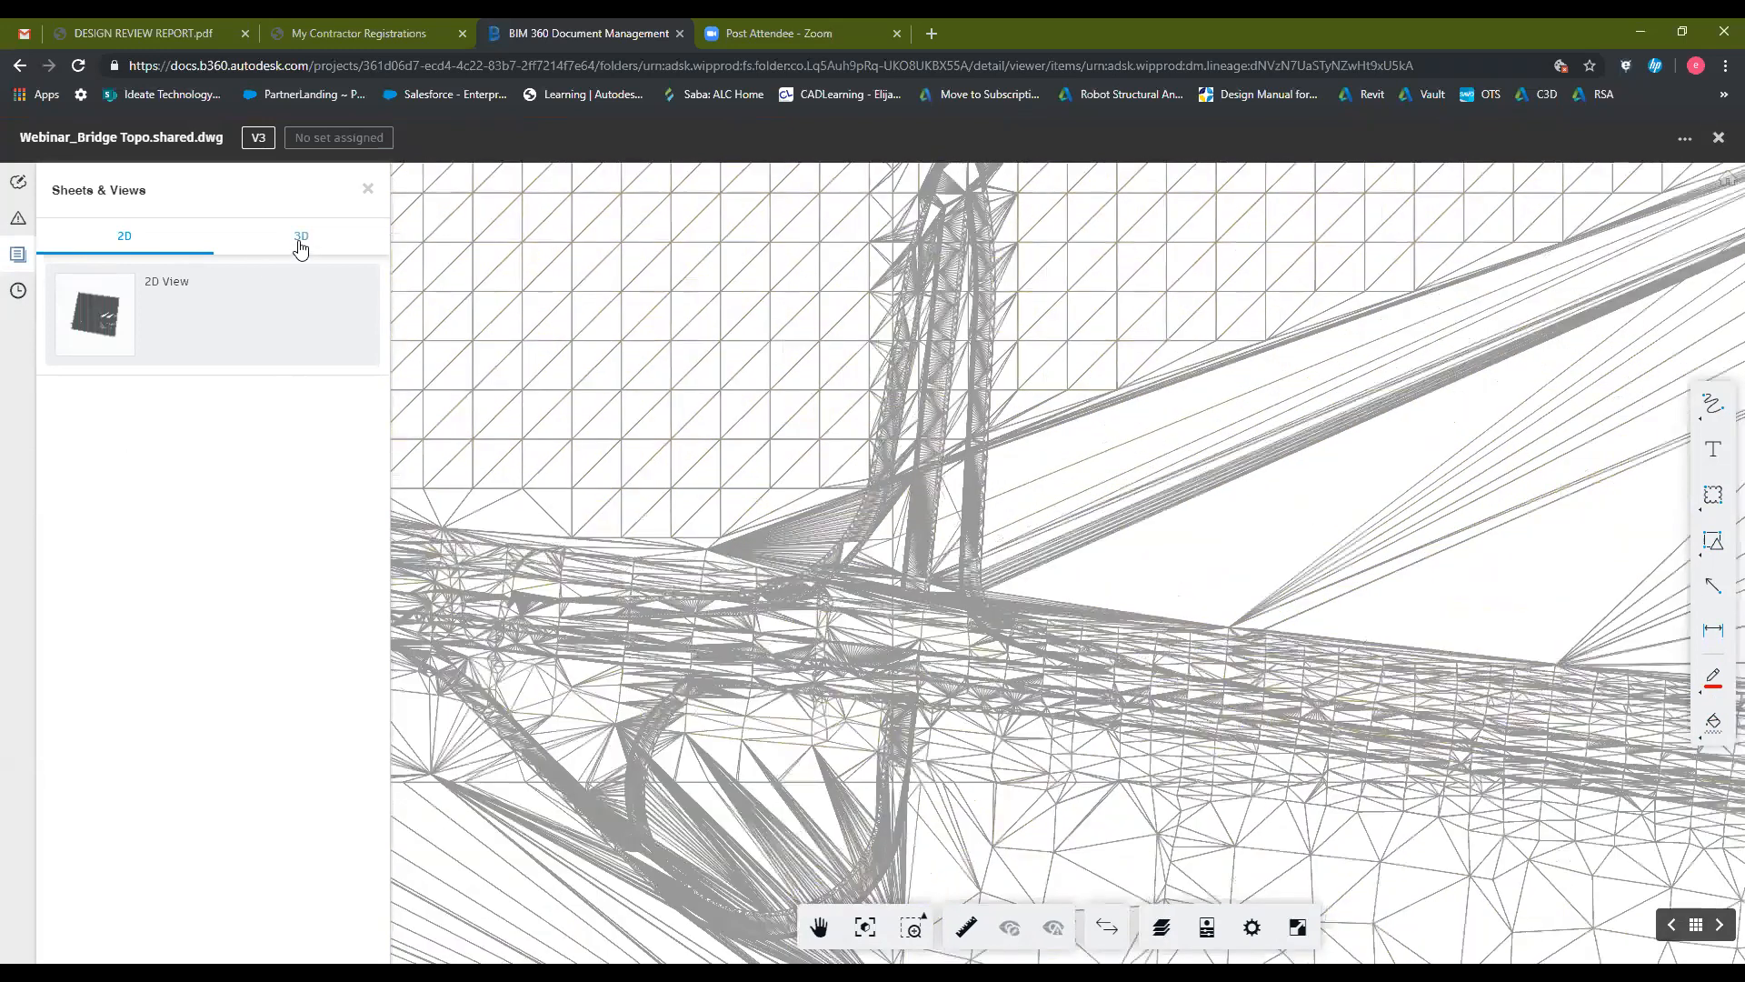
Step: Try to open the 3D View of Webinar_Bridge Topo.shared.dwg
click(301, 239)
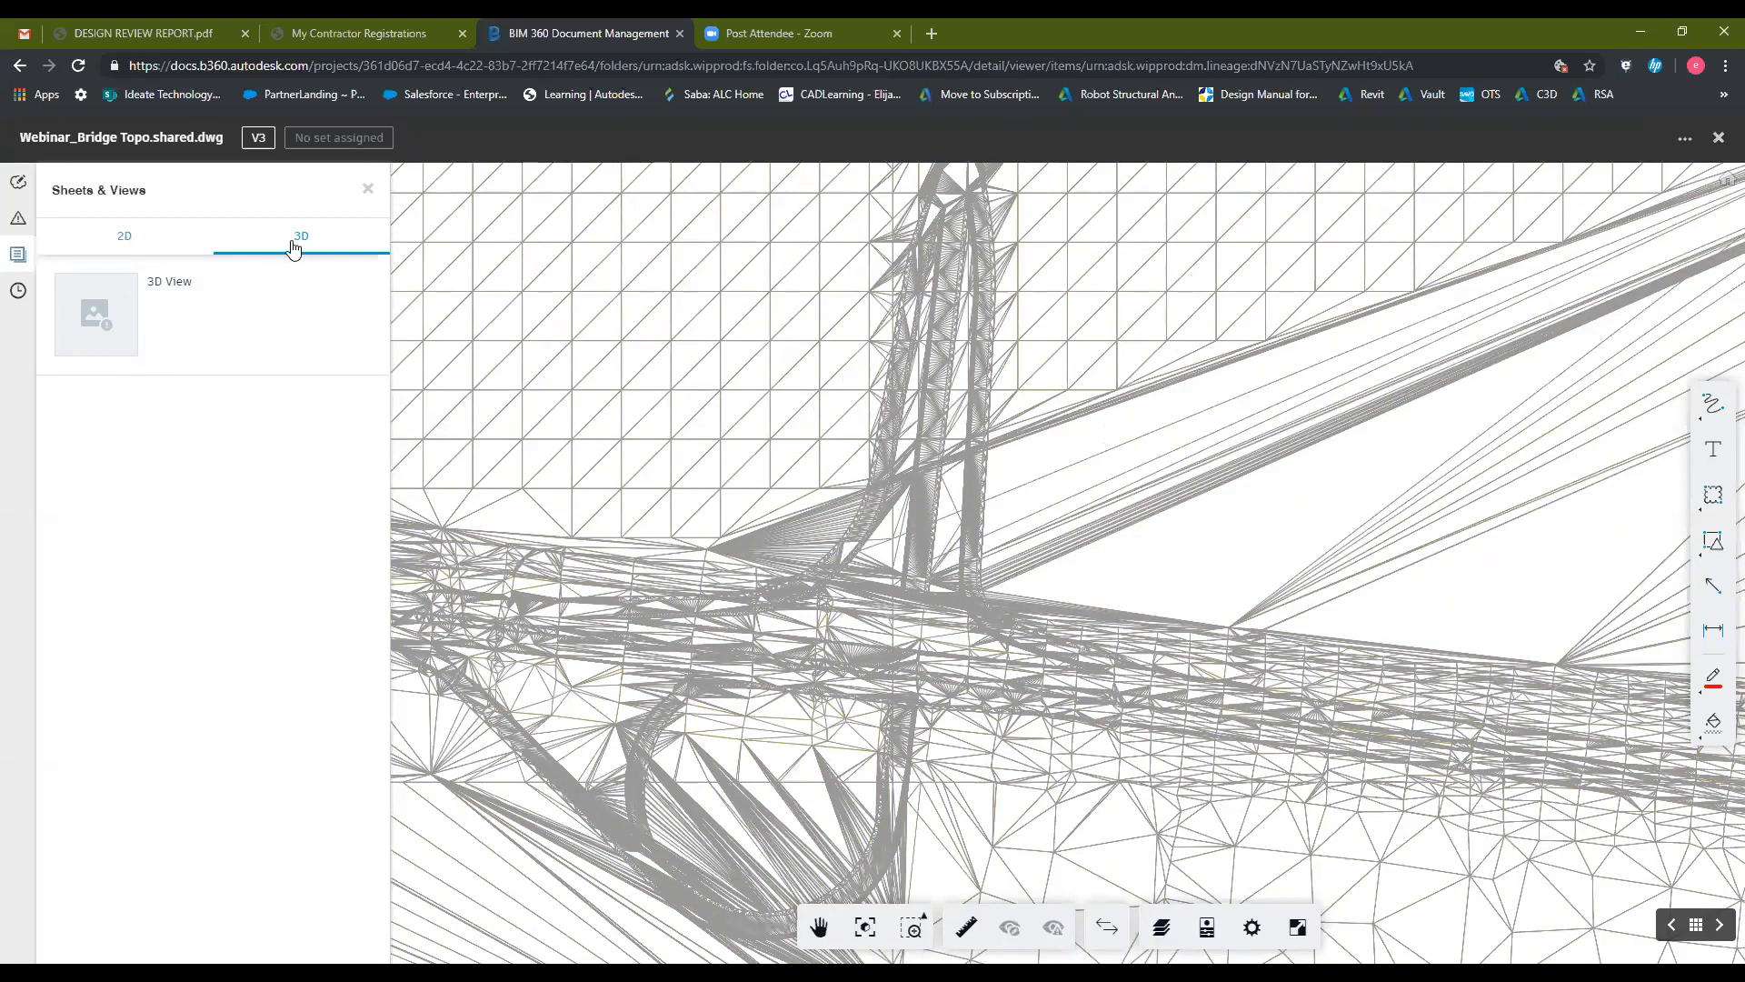
click(182, 365)
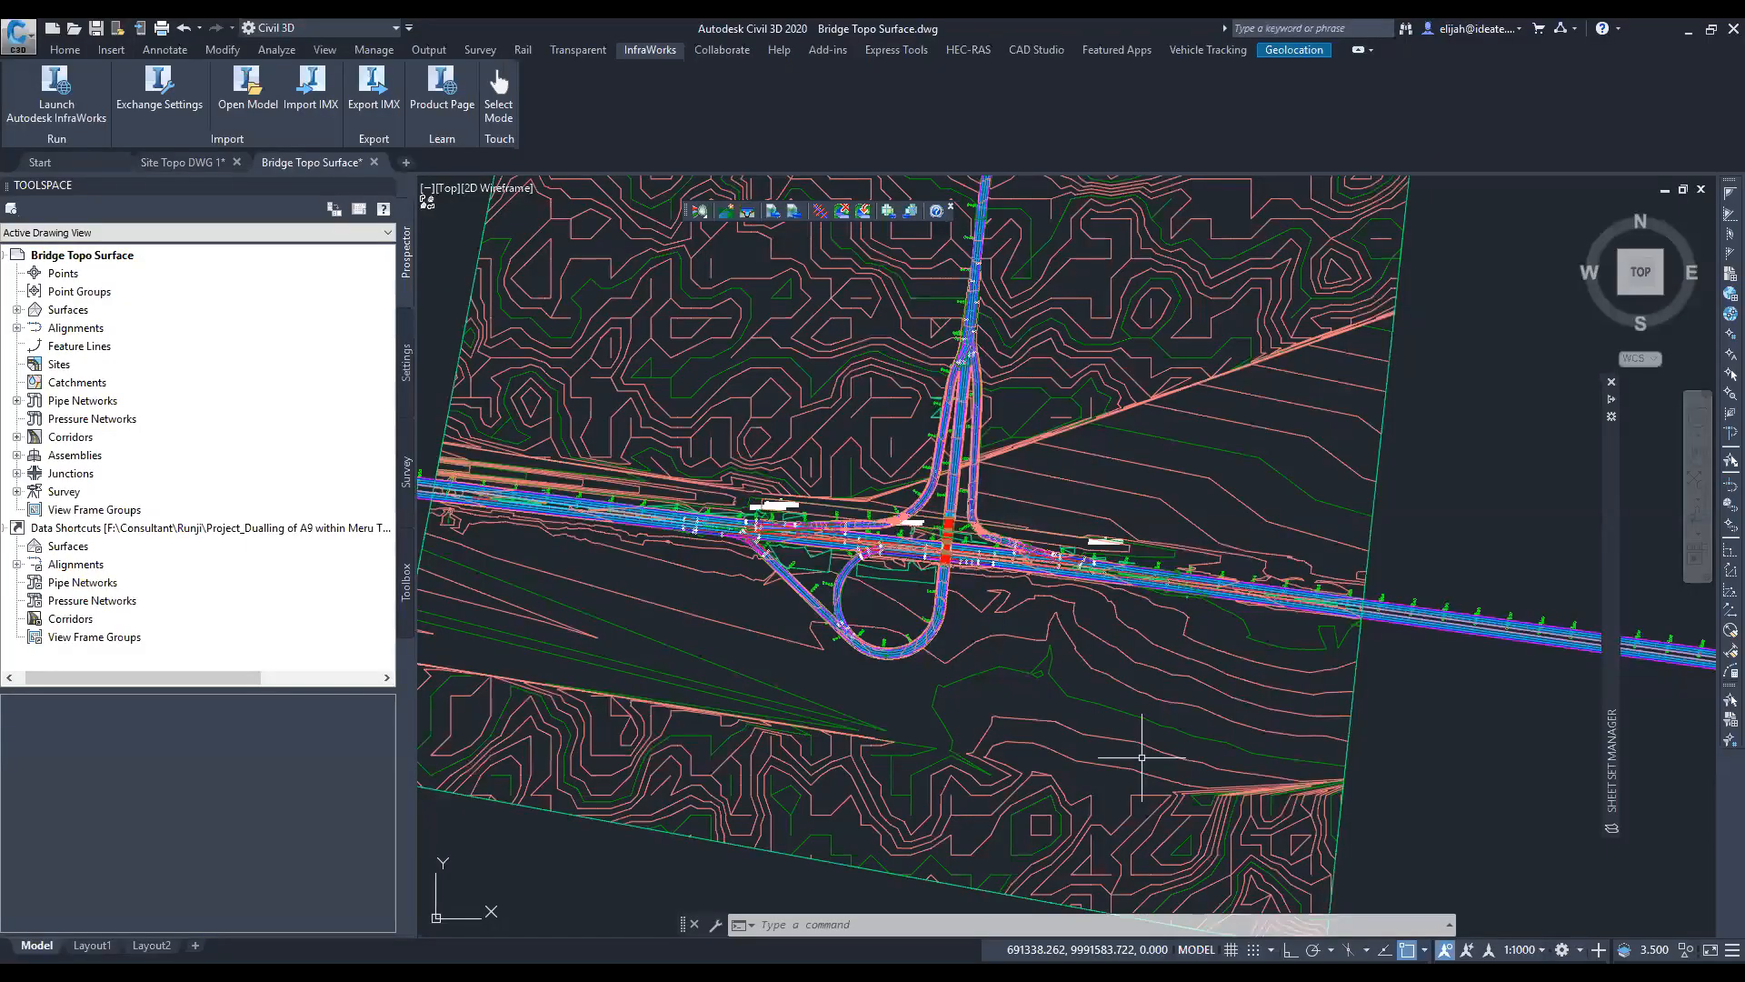
Step: In Civil 3D, start Publish Surfaces for Bridge Topo Surface.dwg and exclude AIW_Existing_Ground and AIW_Proposed_Ground, keeping only FS selected
mouse_move(1142, 757)
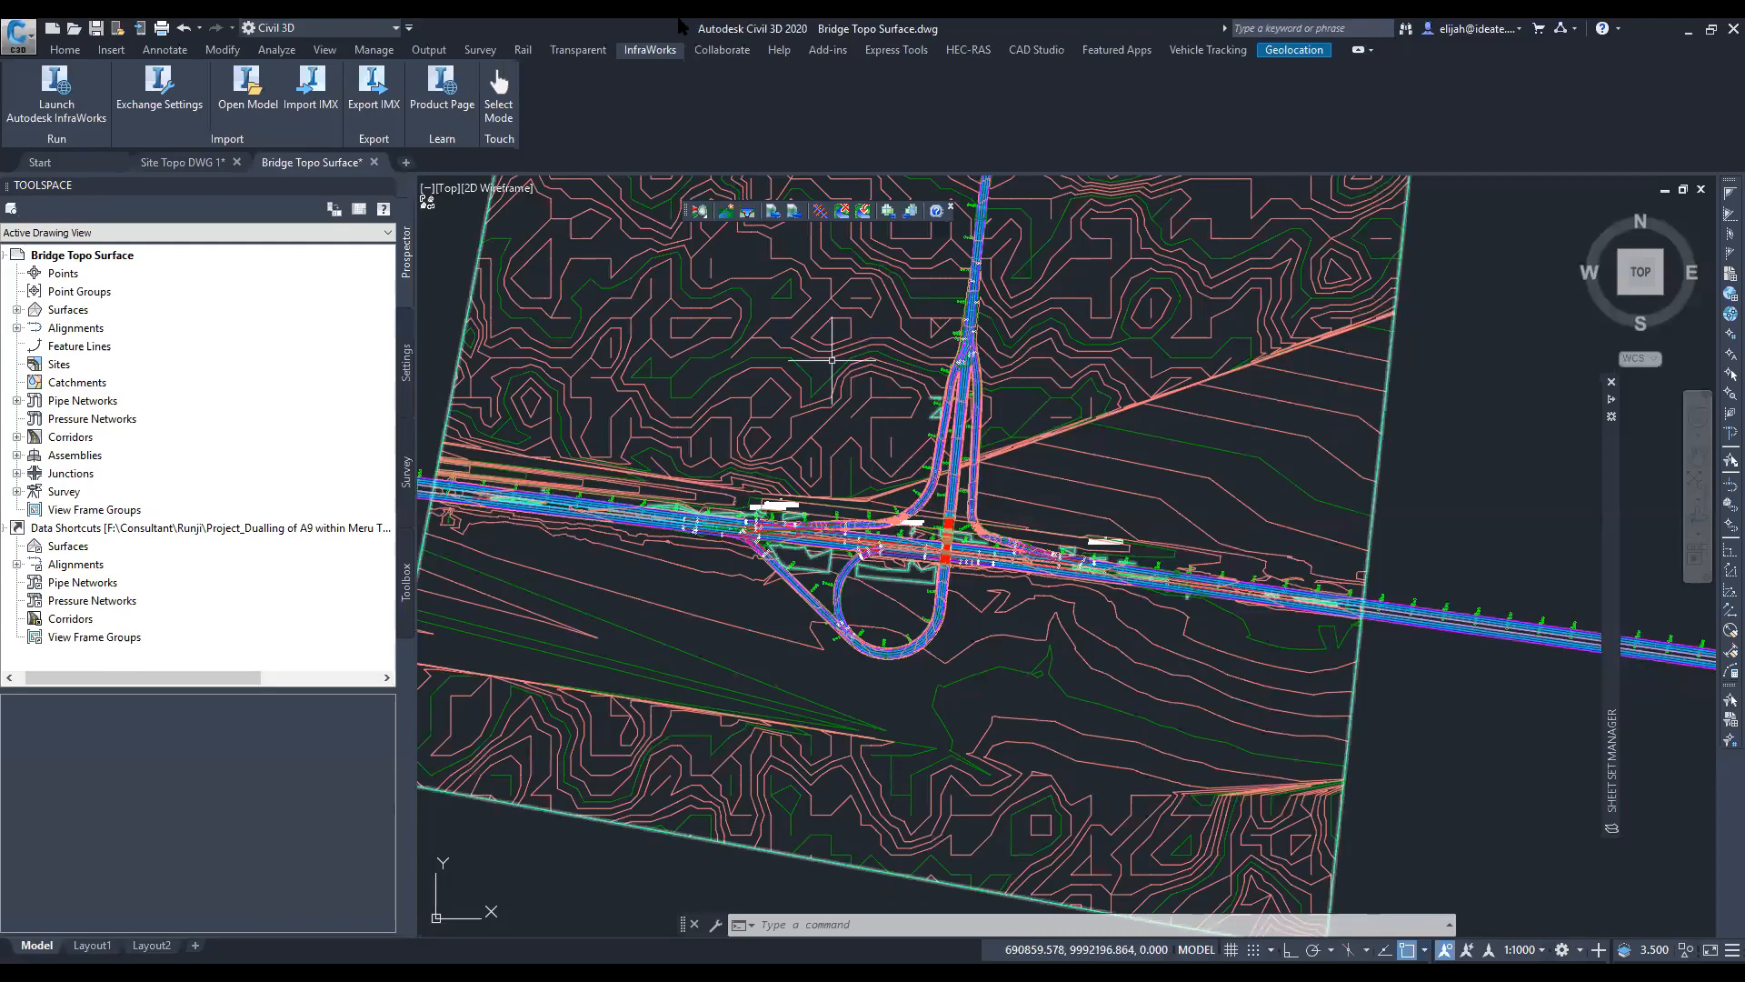
click(720, 51)
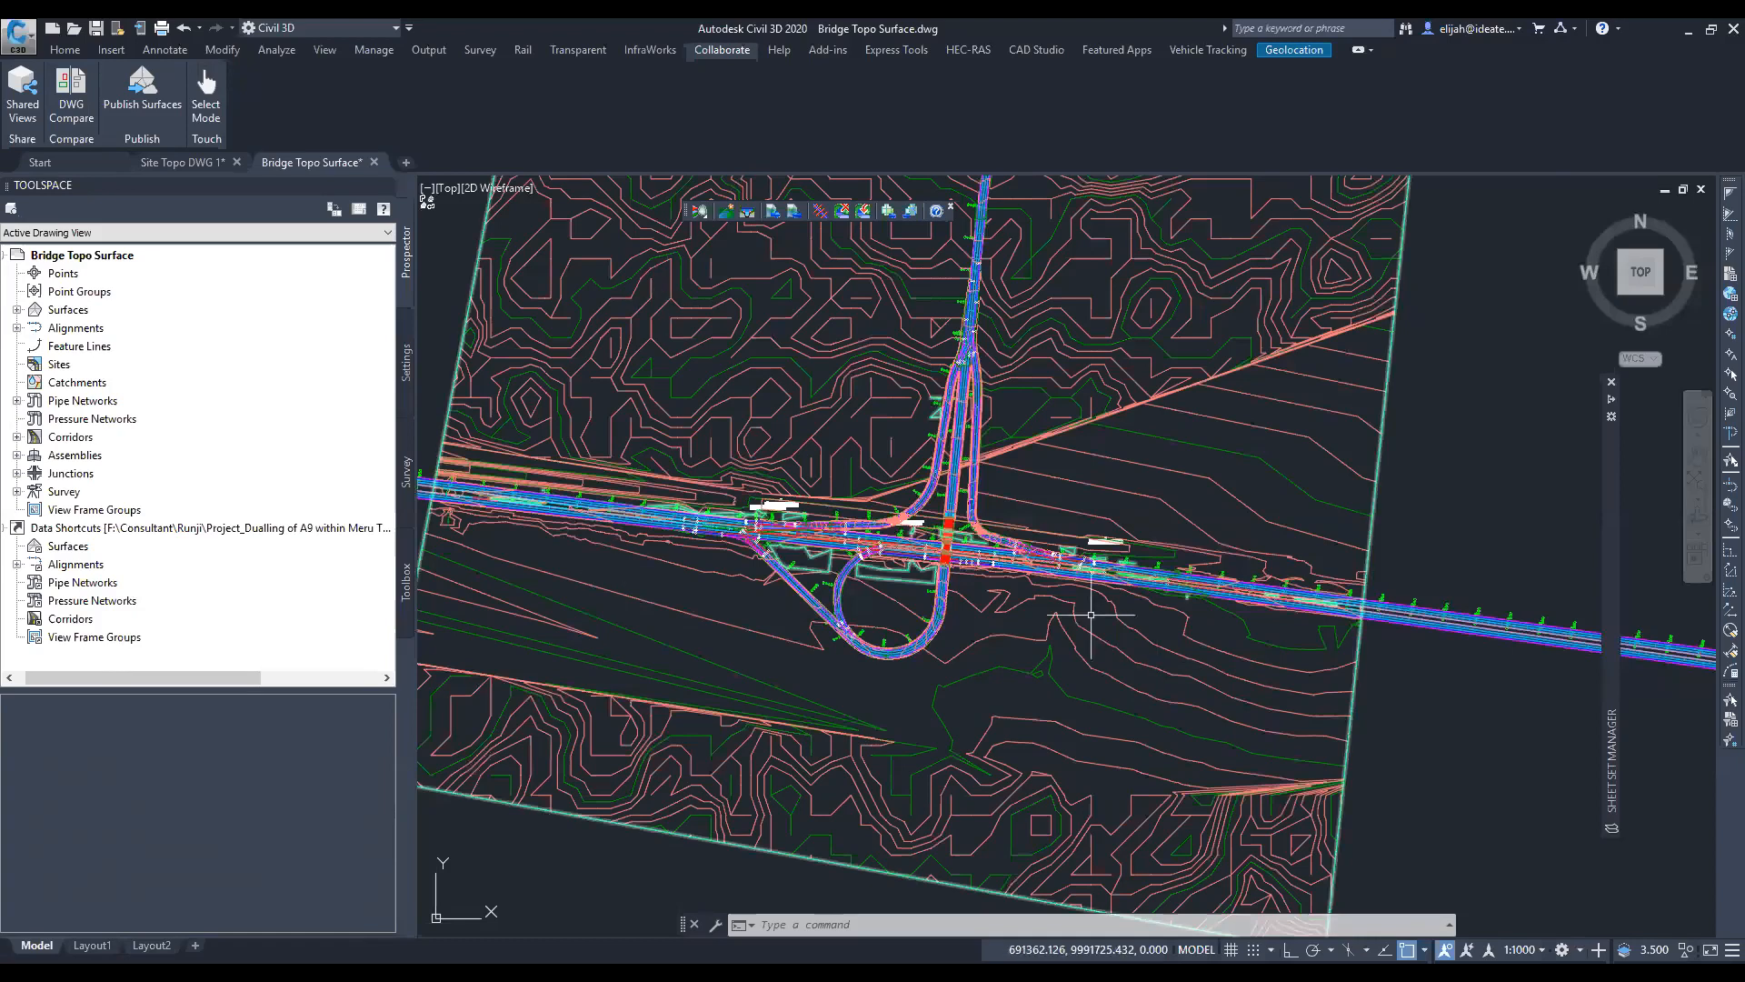
scroll(1028, 564, up, 2)
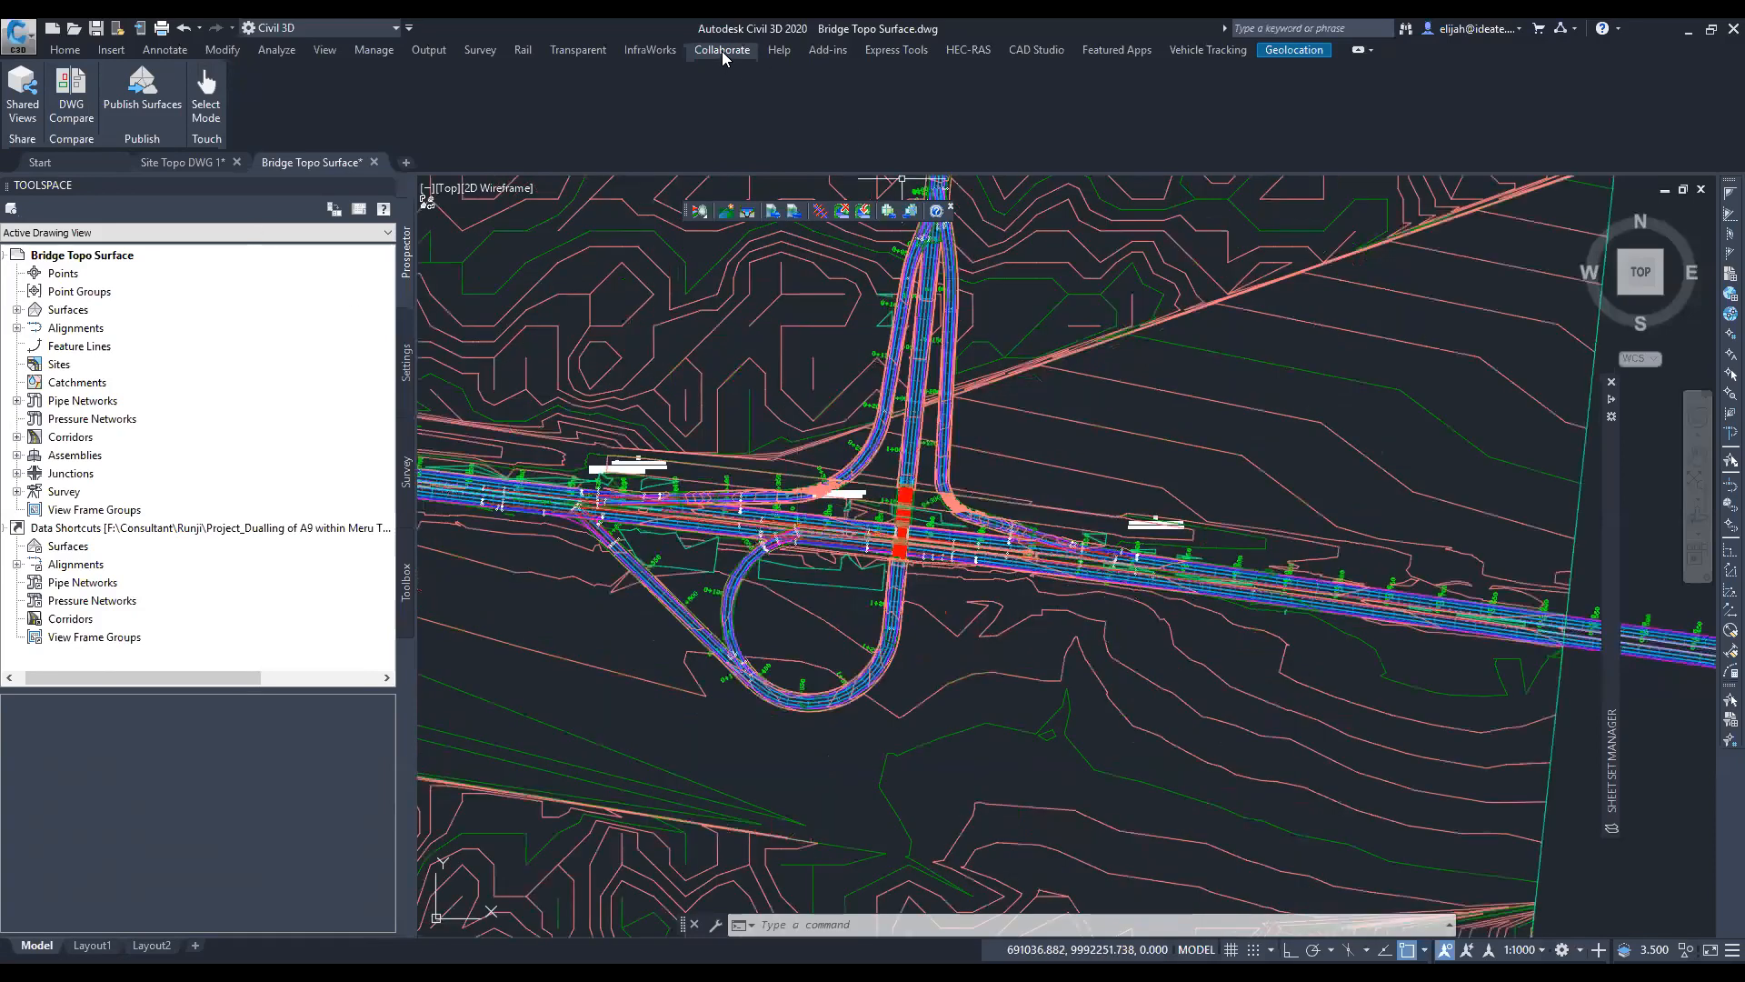
double_click(720, 49)
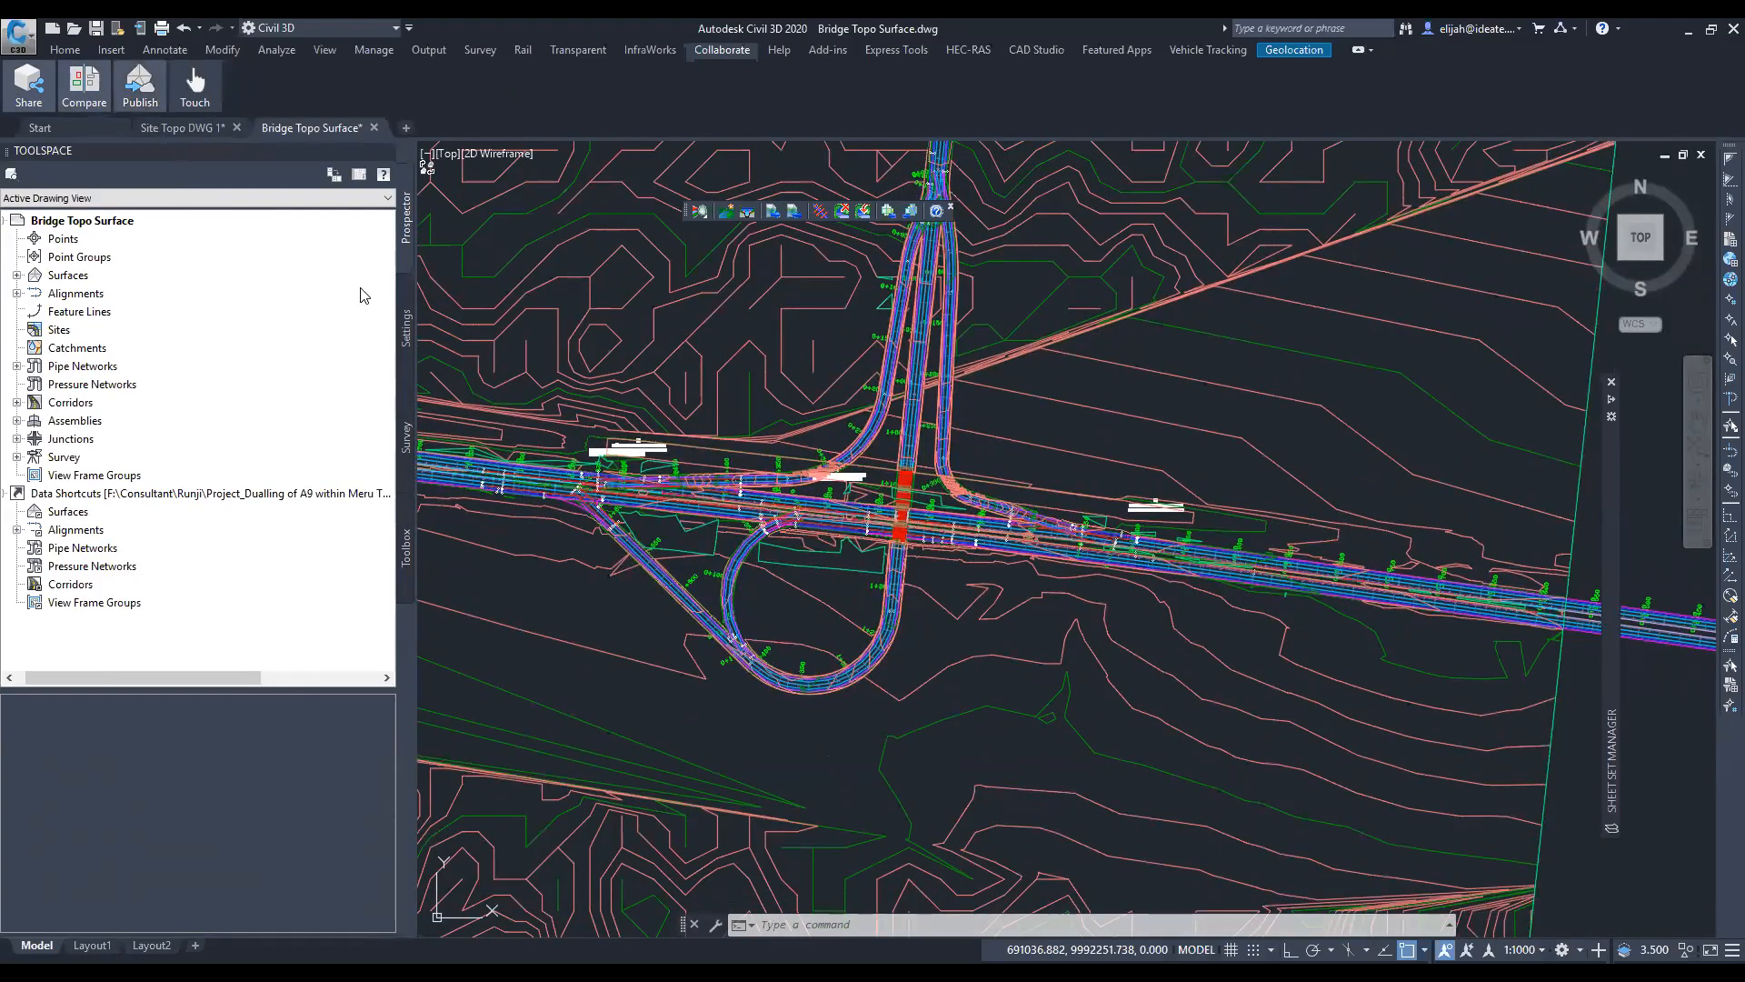
mouse_move(136, 96)
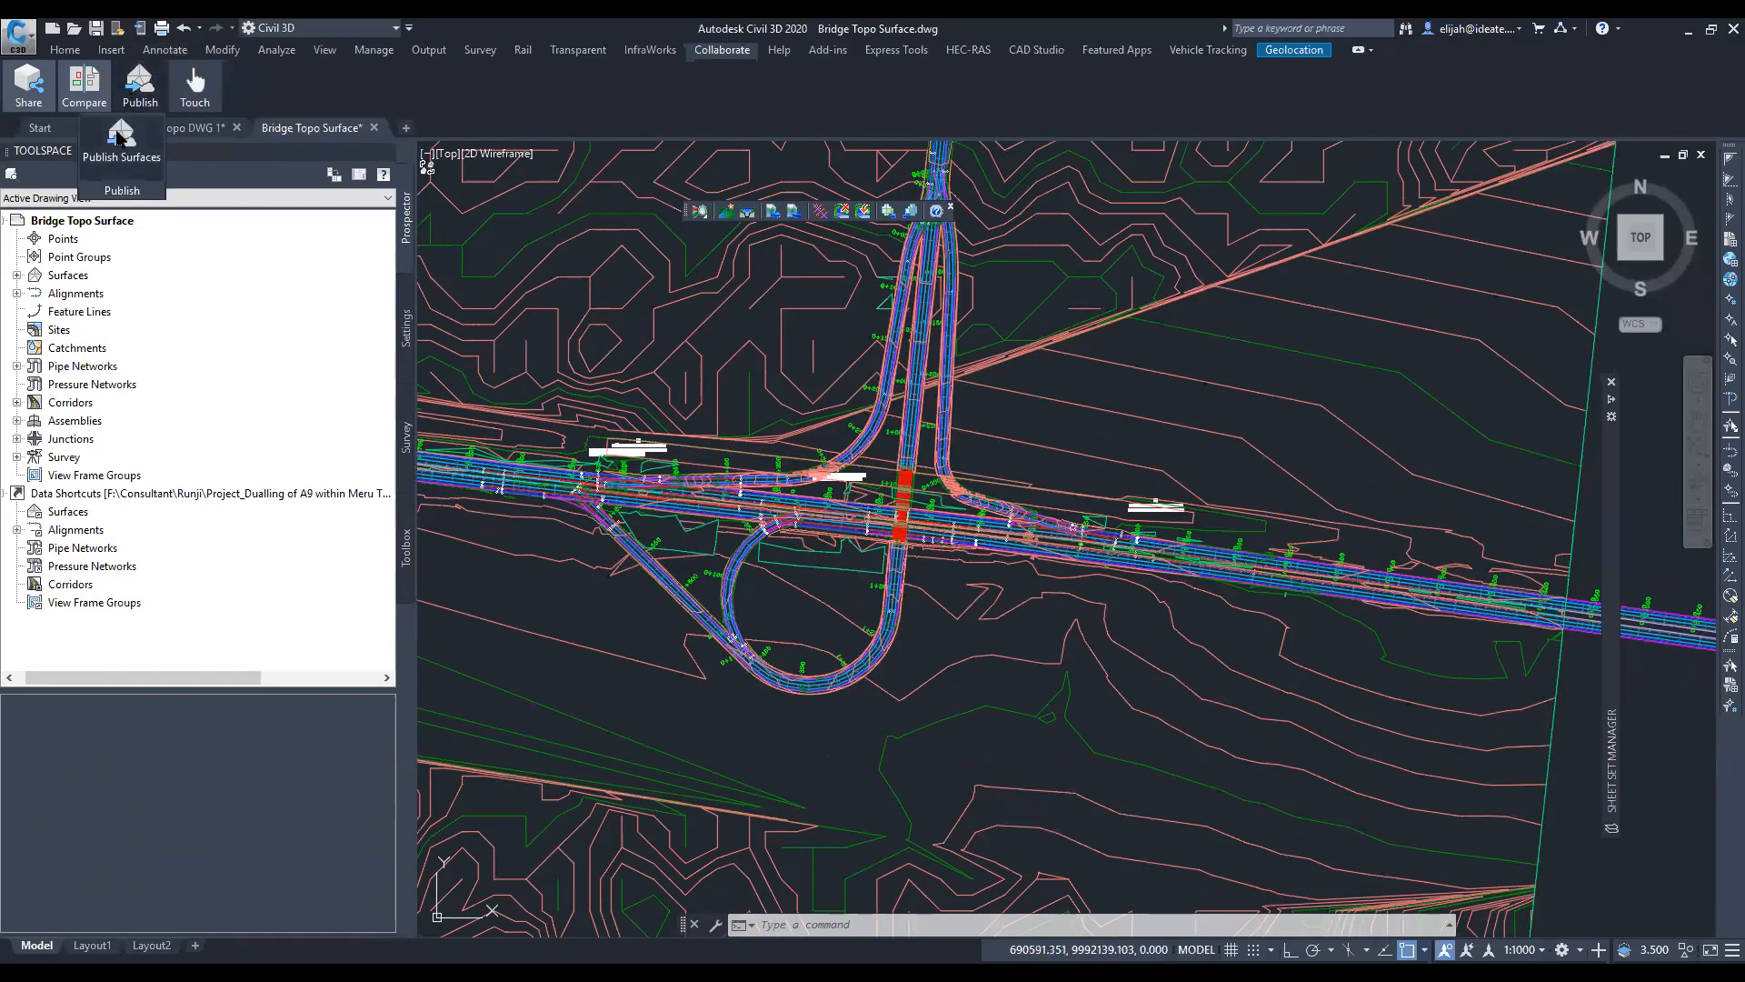
click(118, 136)
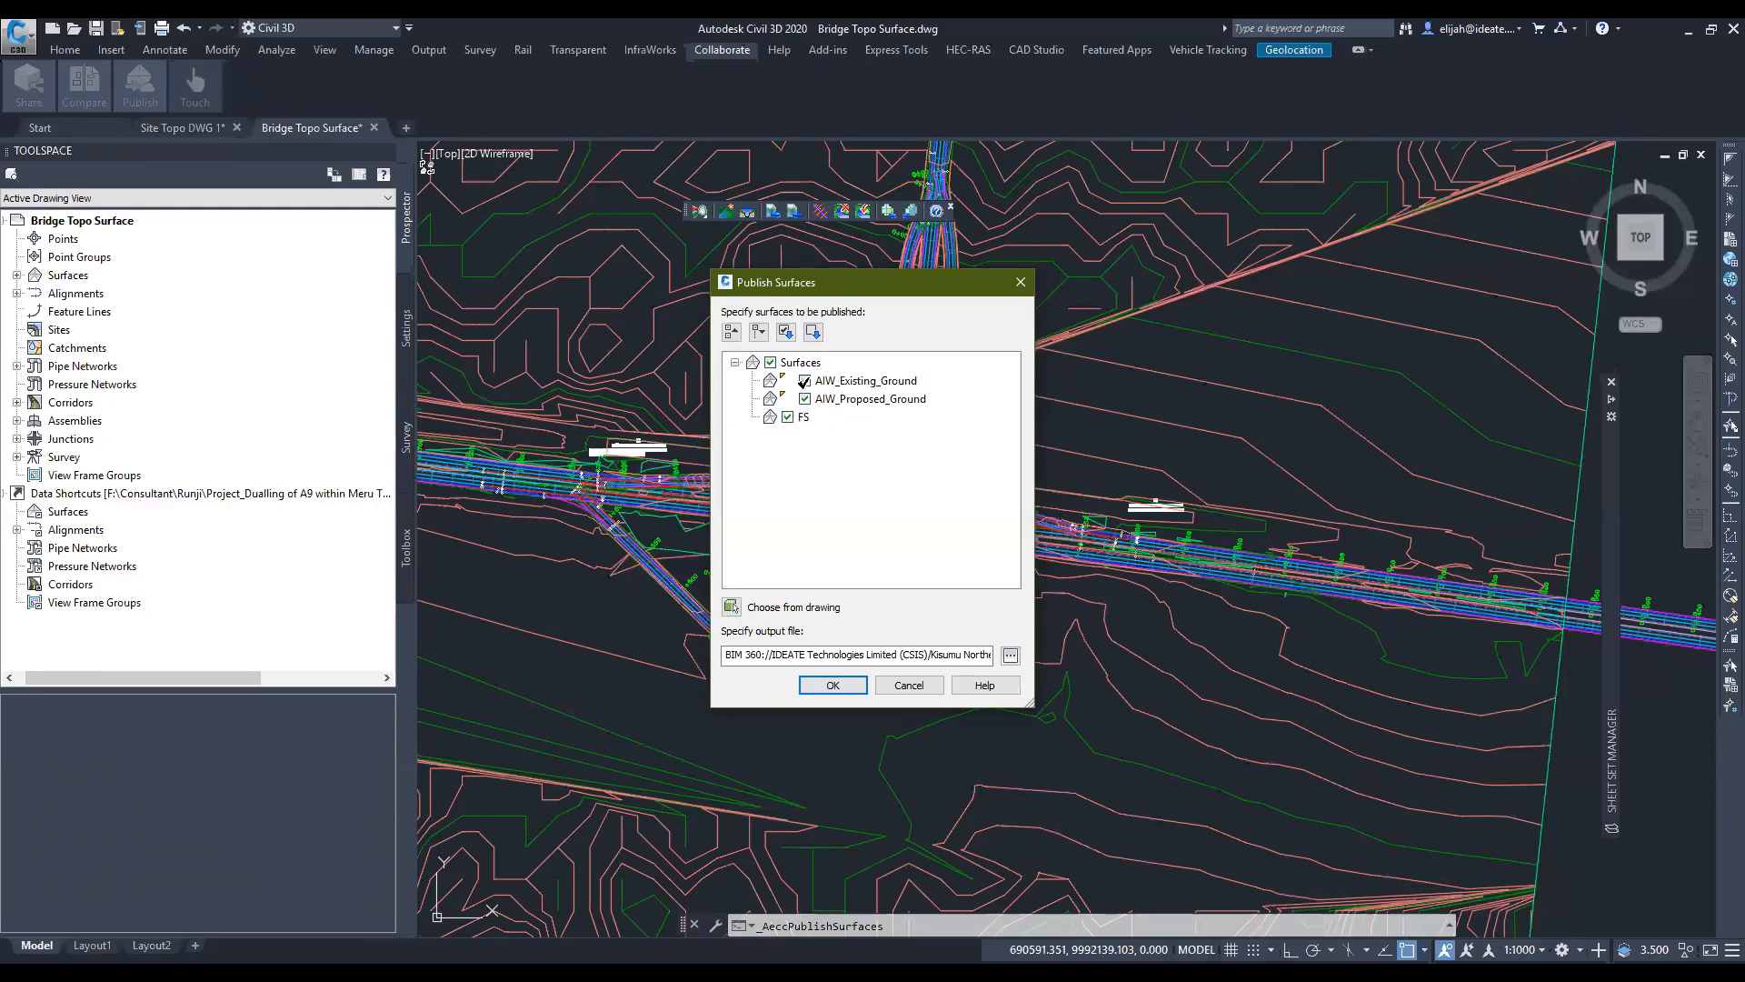
click(805, 380)
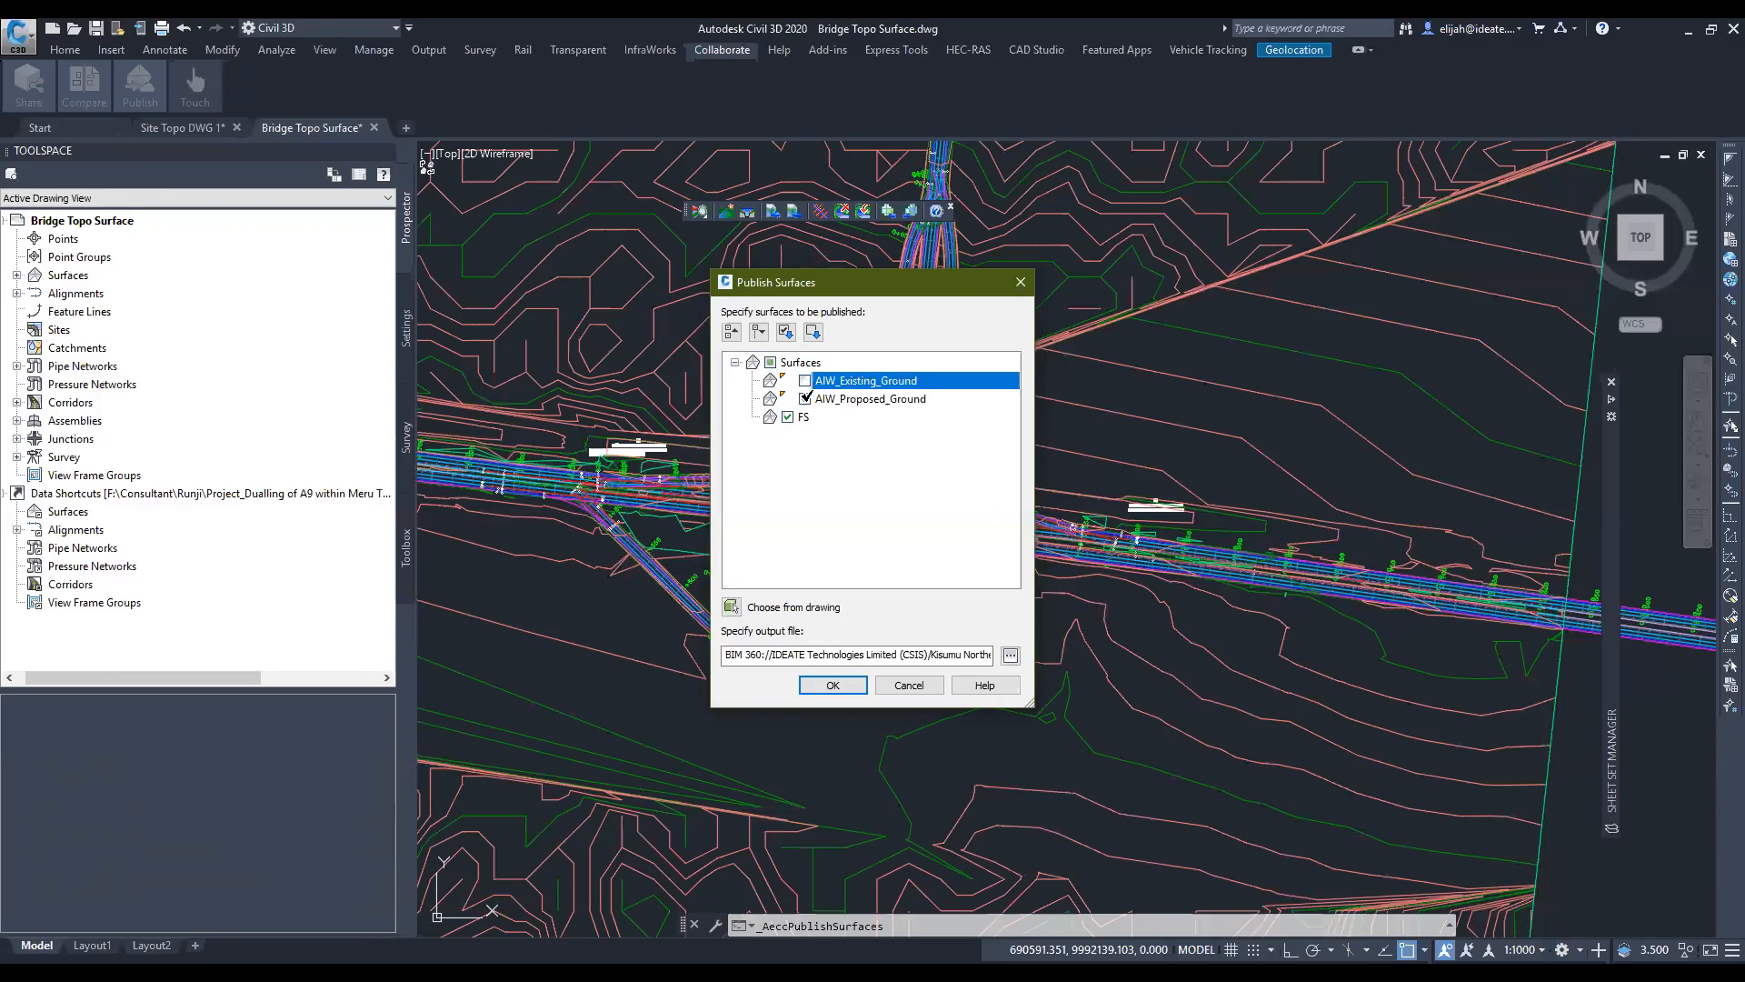
click(808, 398)
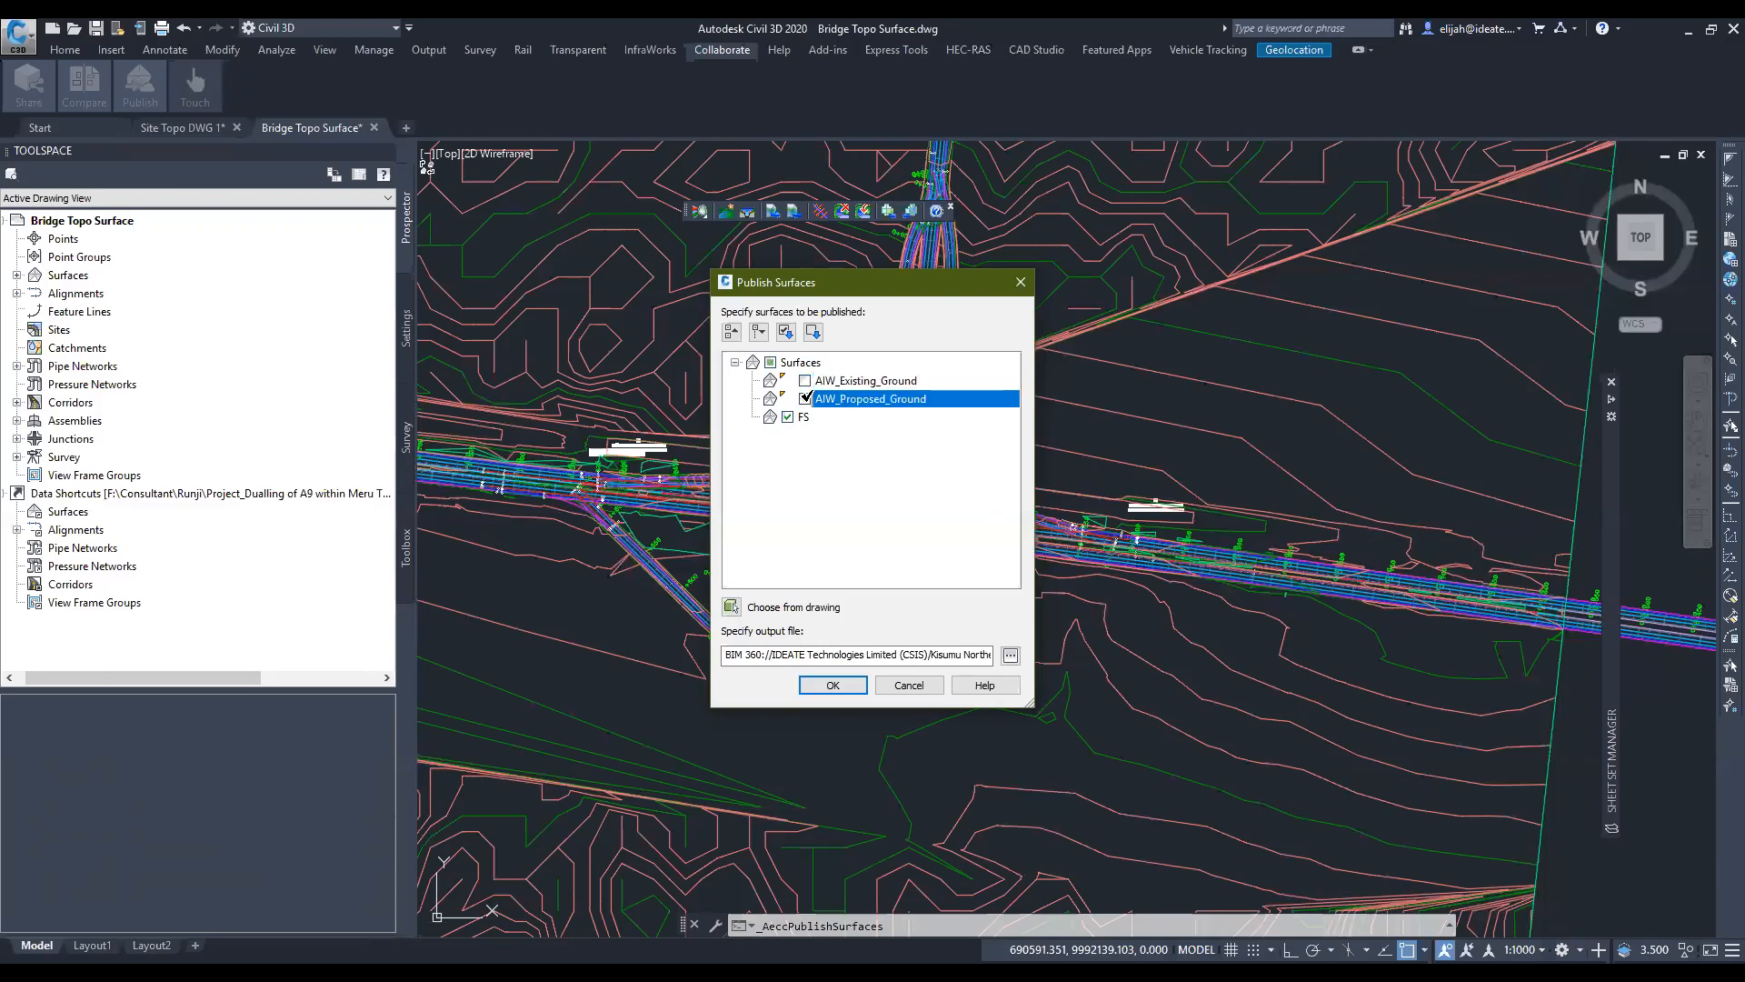
click(805, 399)
Step: Publish the FS surface with the updated style to Webinar_Bridge Topo.shared.dwg in the BIM 360 Civil 3D Models folder
click(1010, 656)
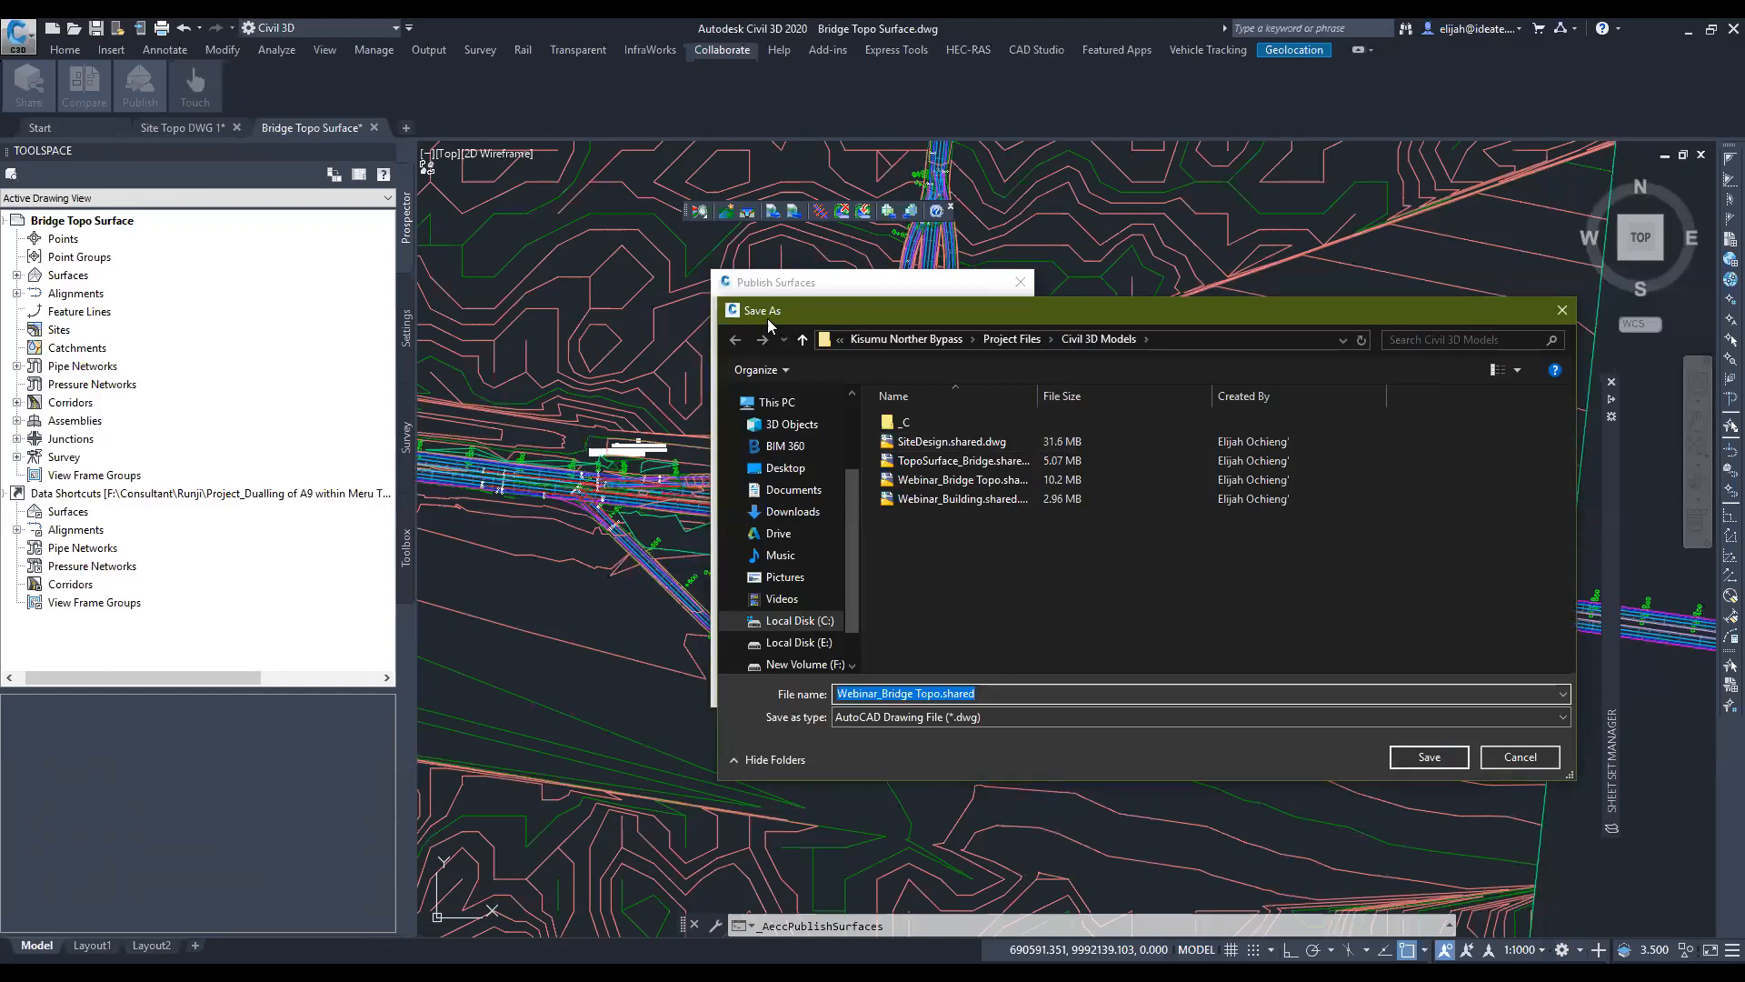
drag(1013, 320, 831, 293)
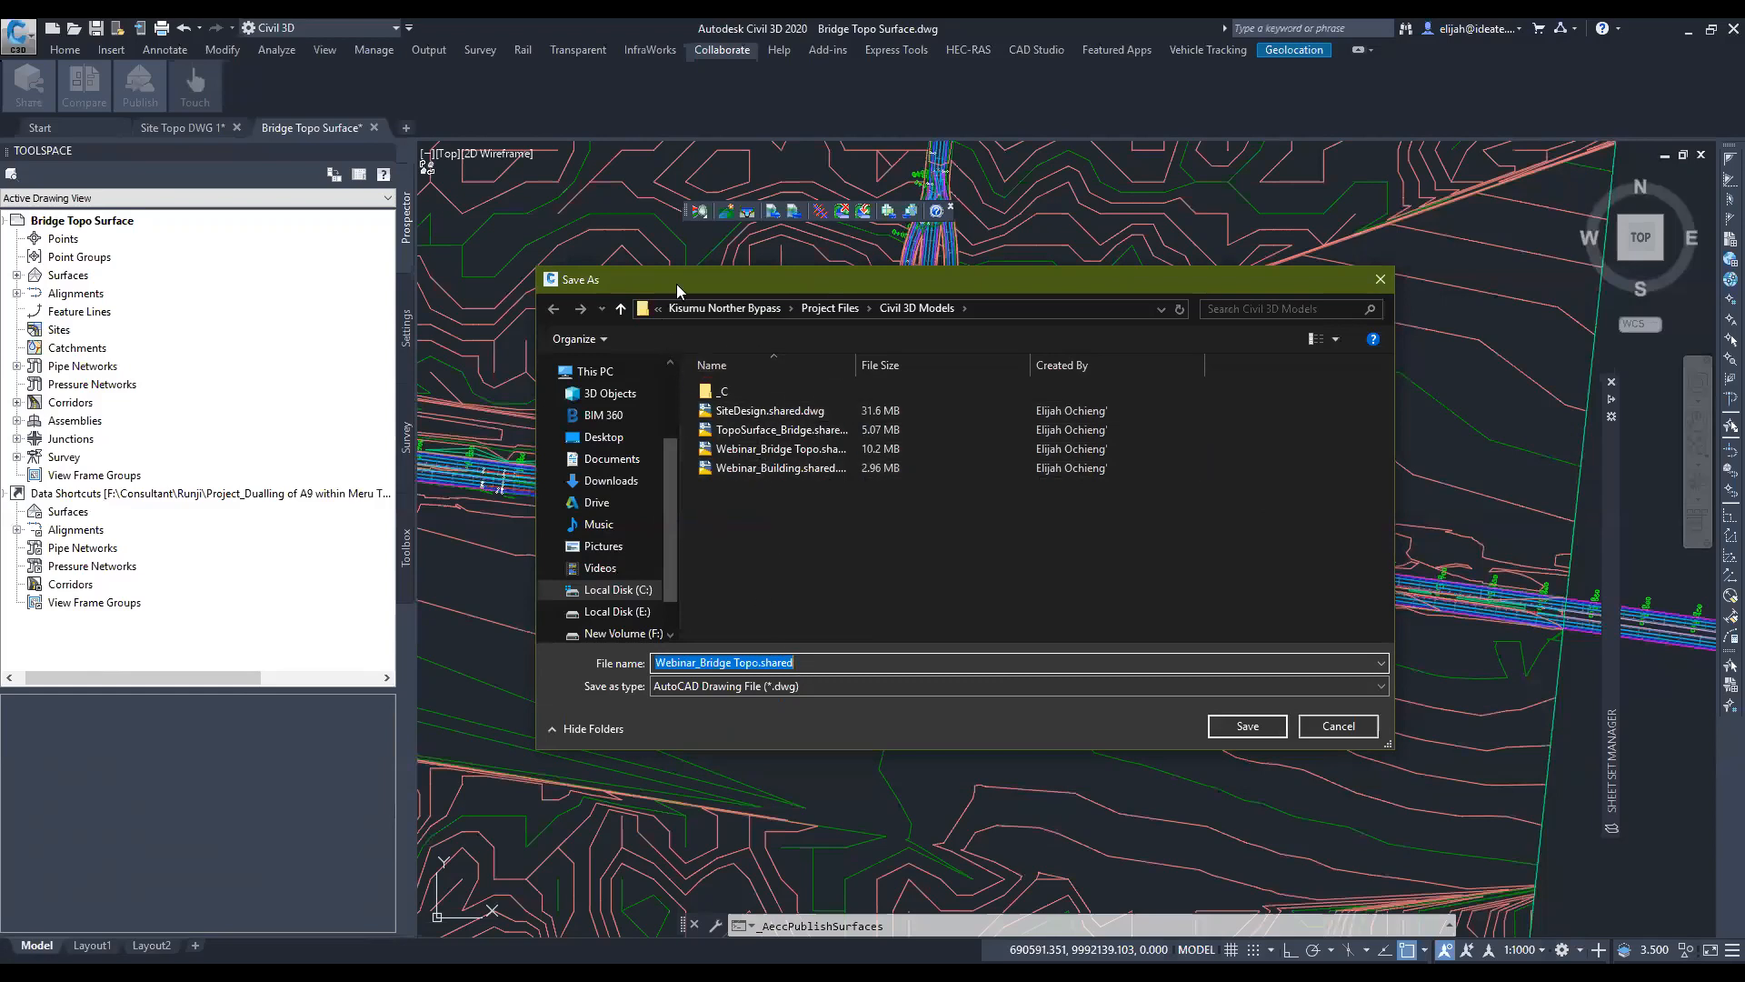
drag(661, 284, 502, 286)
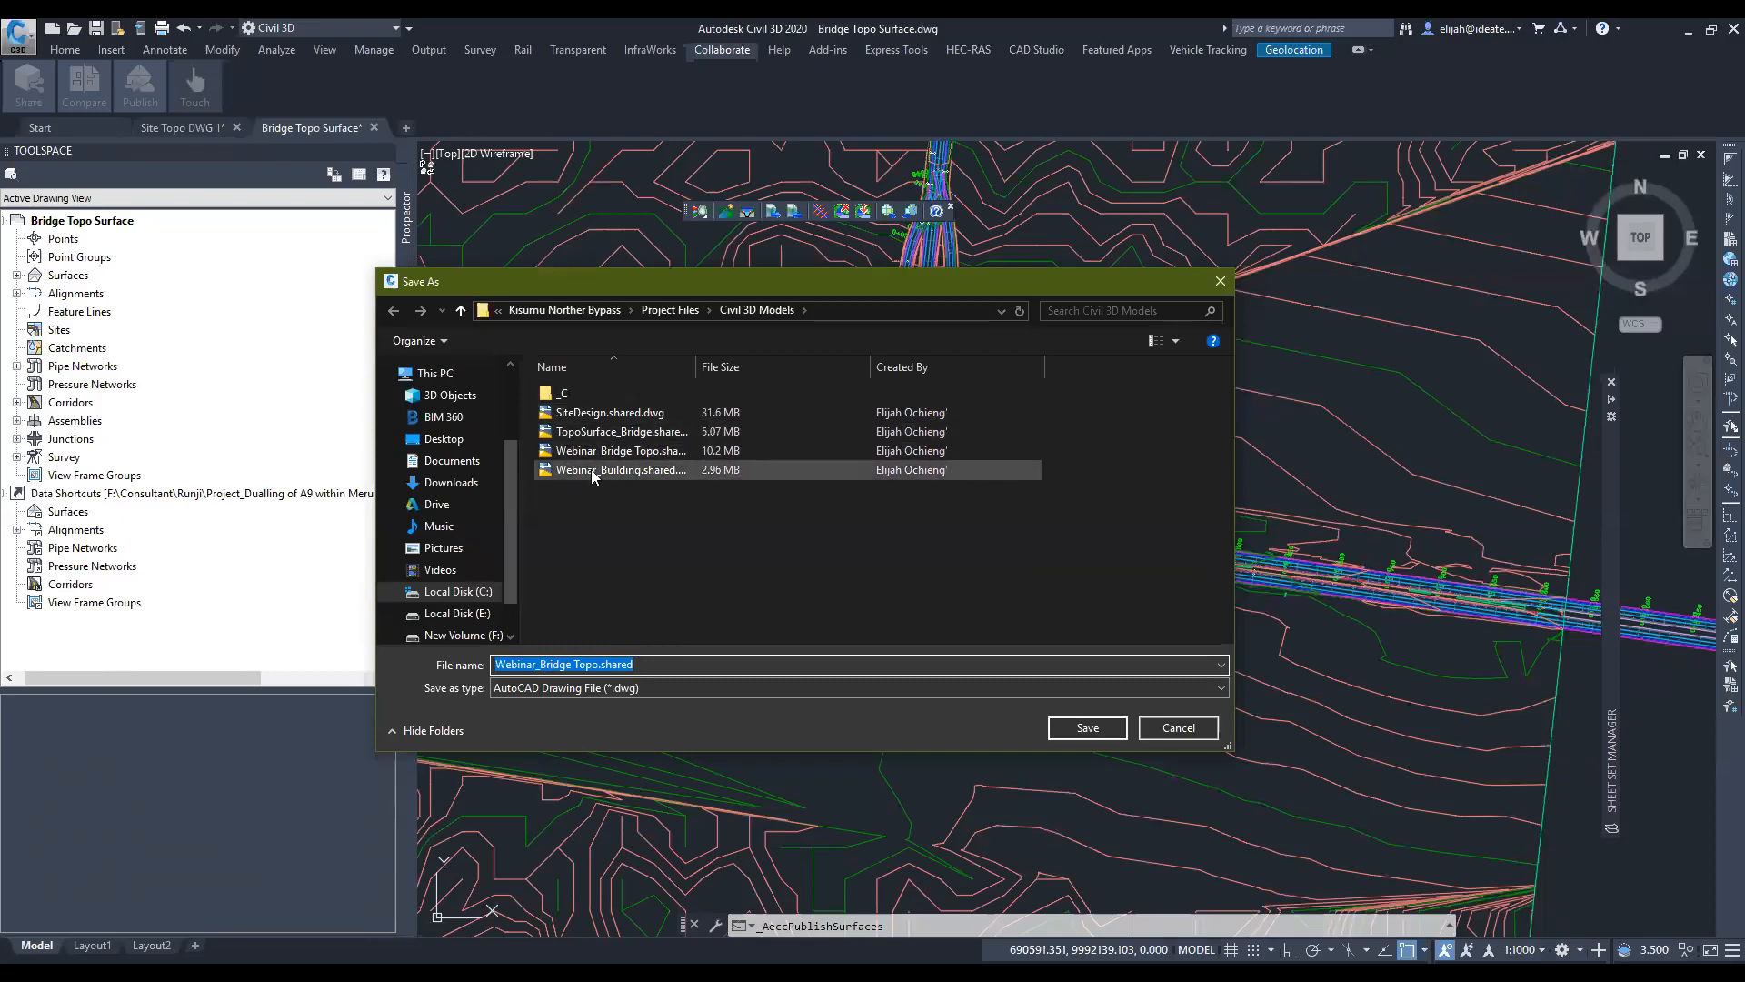
click(625, 451)
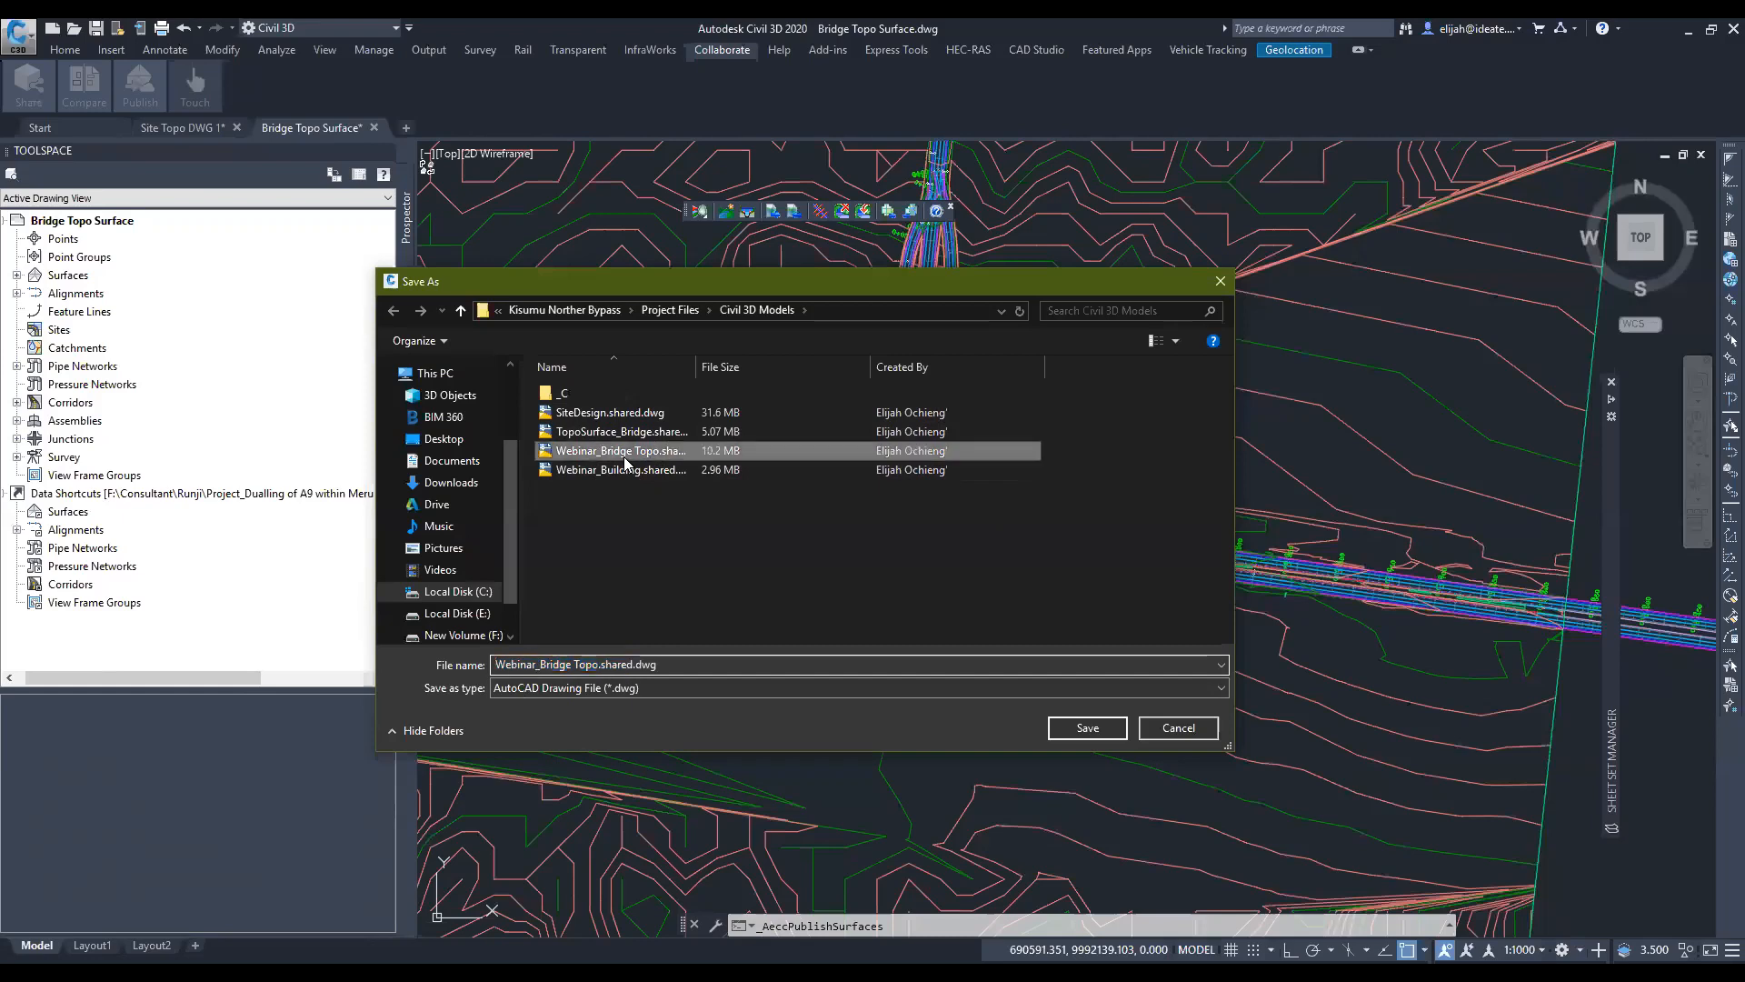
click(1088, 729)
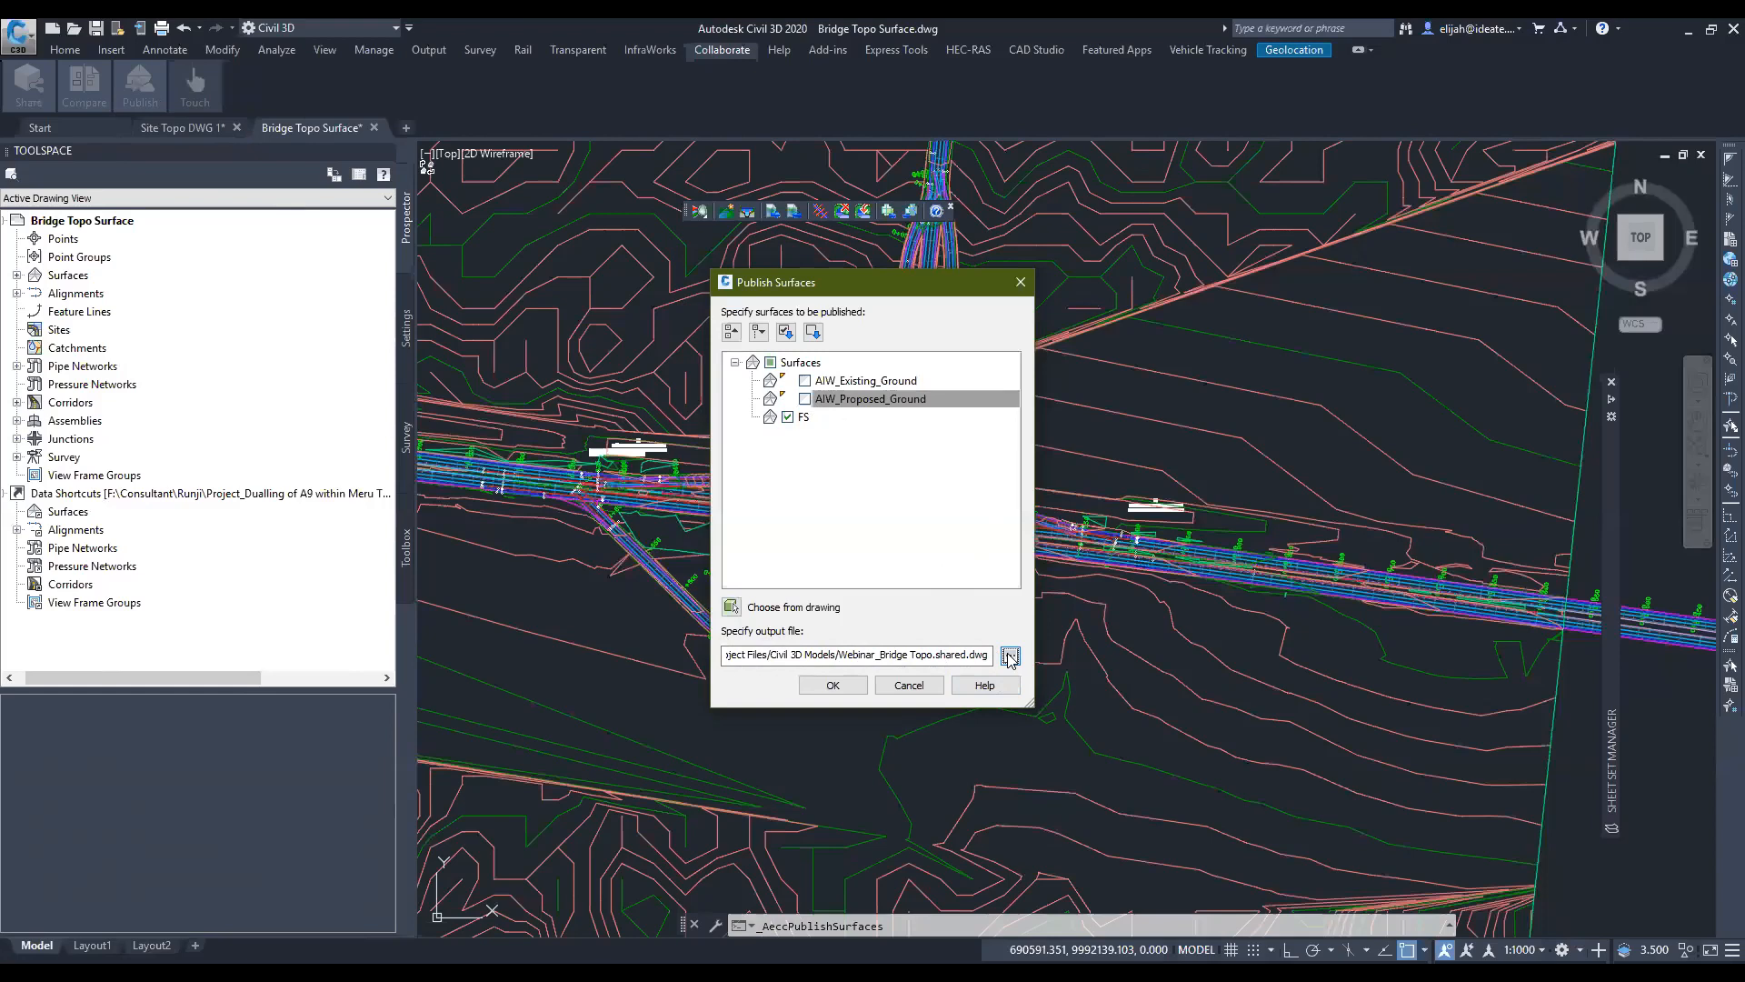
click(831, 688)
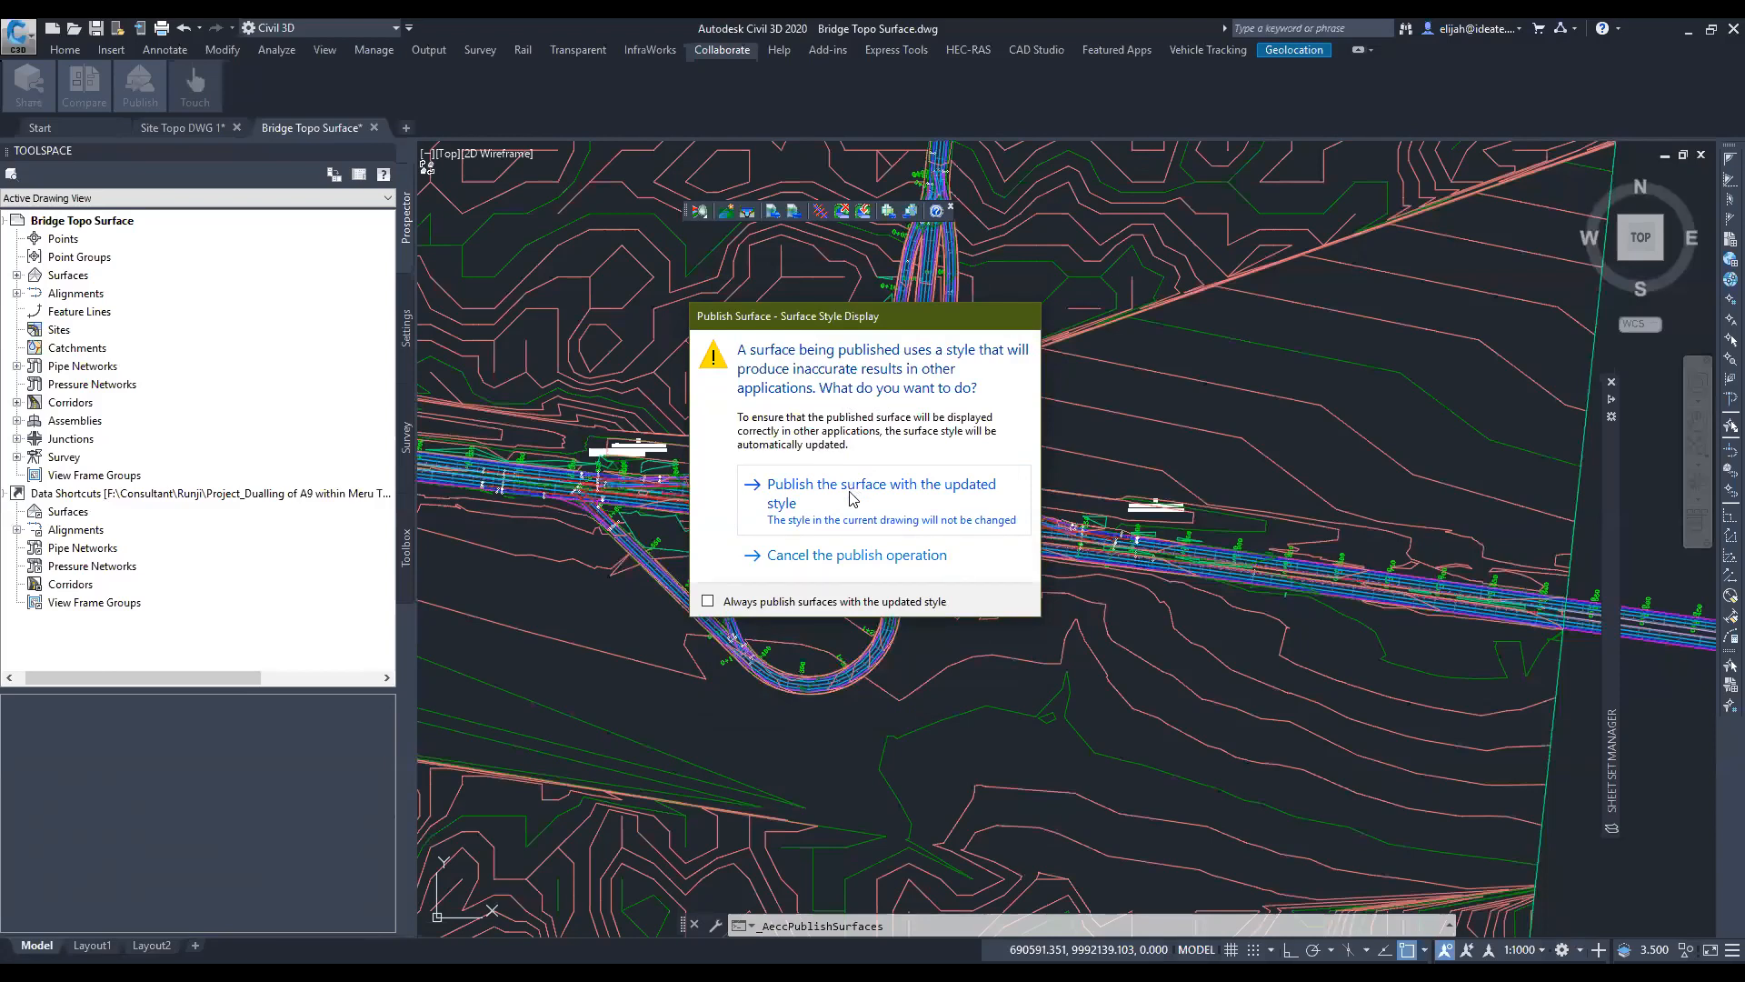
click(851, 497)
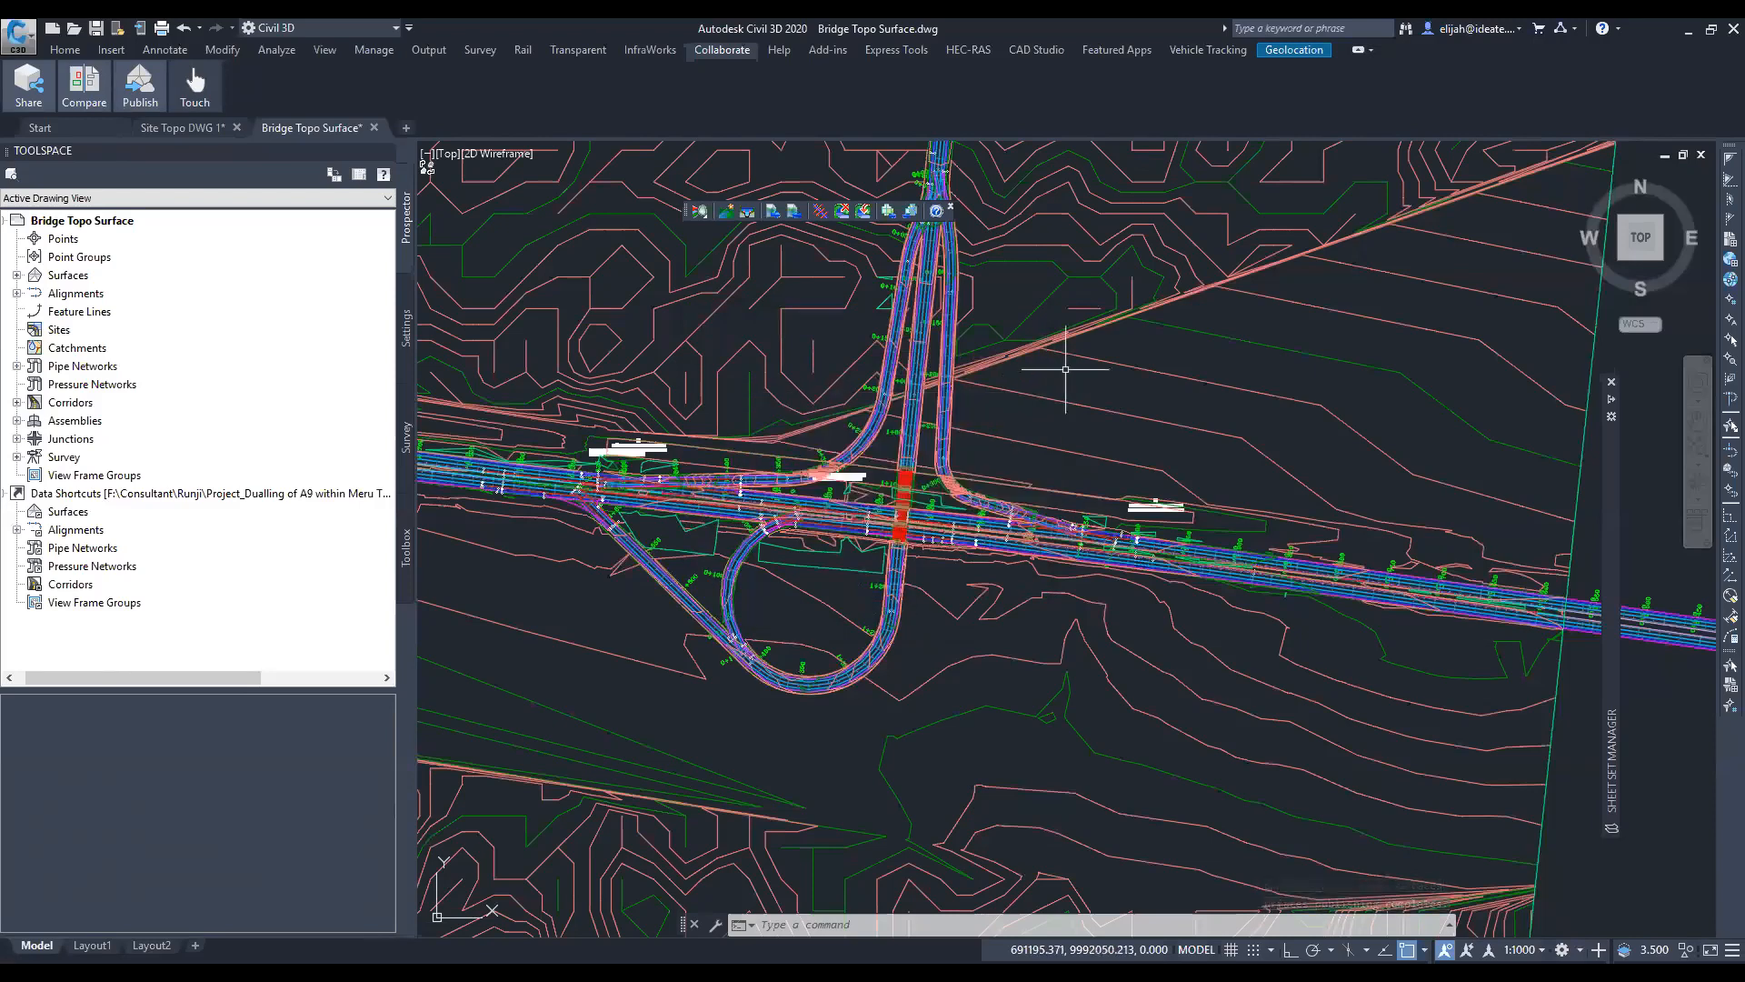
Step: Switch to BIM 360, return to the Civil 3D Models folder and check the version history of Webinar_Bridge Topo.shared.dwg
key(alt+Tab)
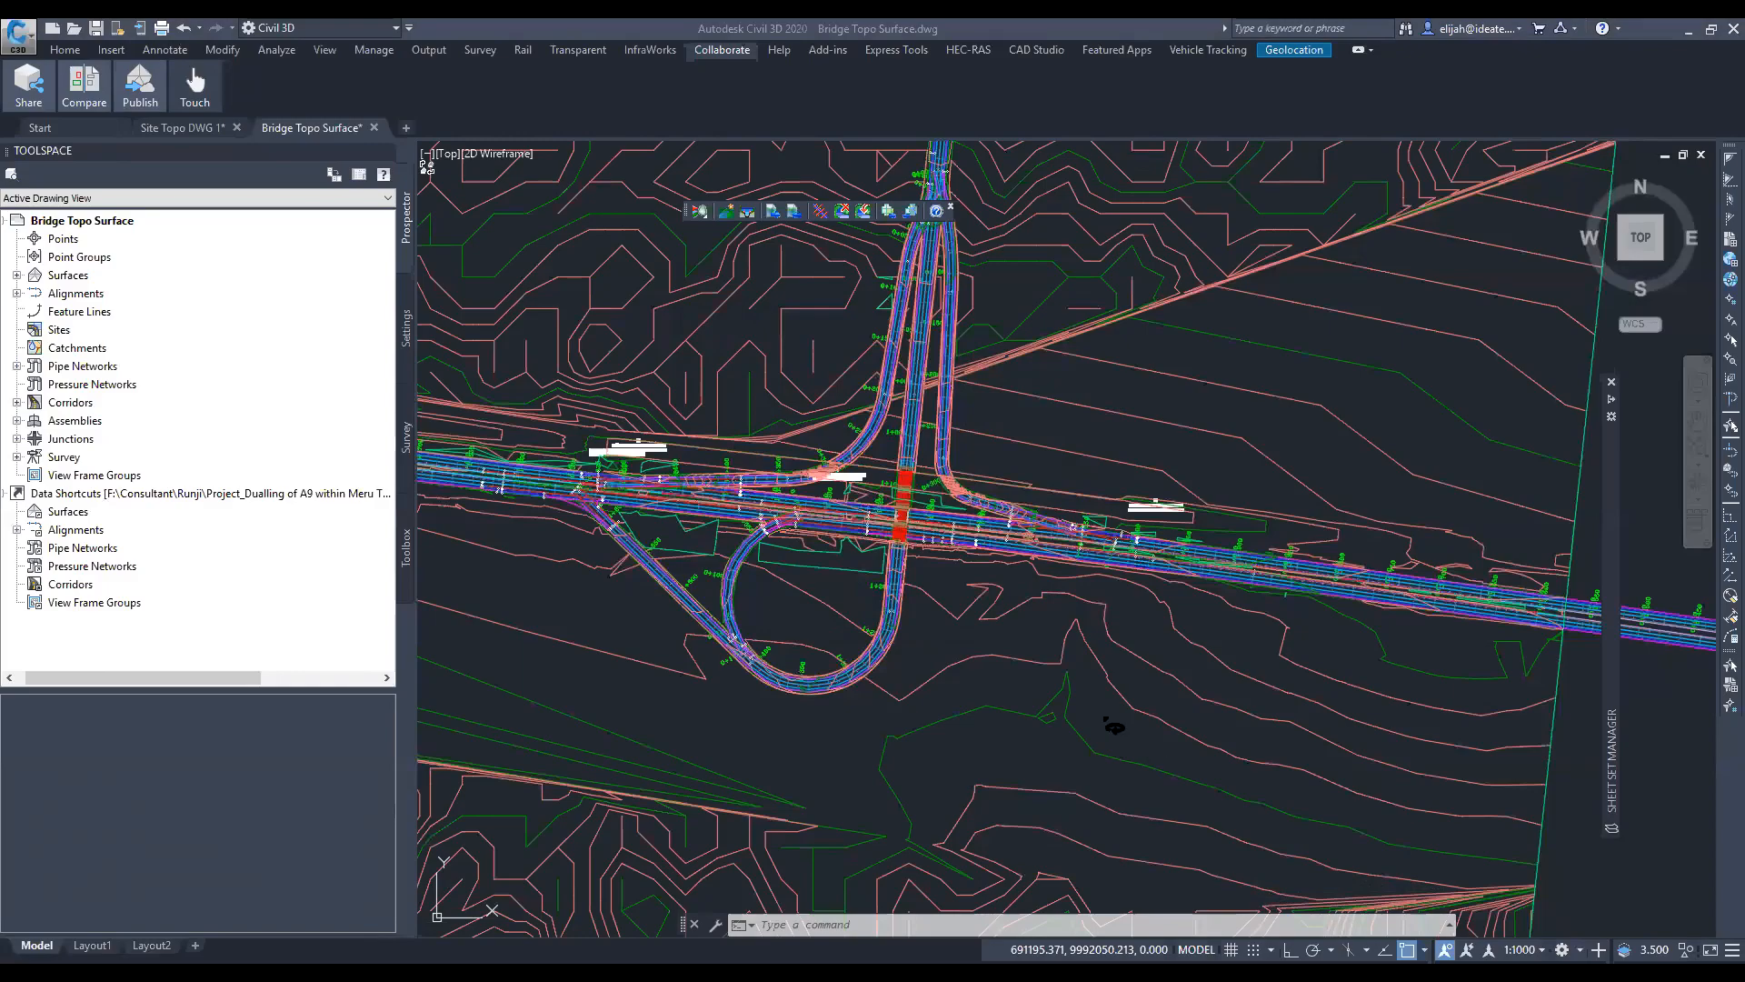
click(412, 223)
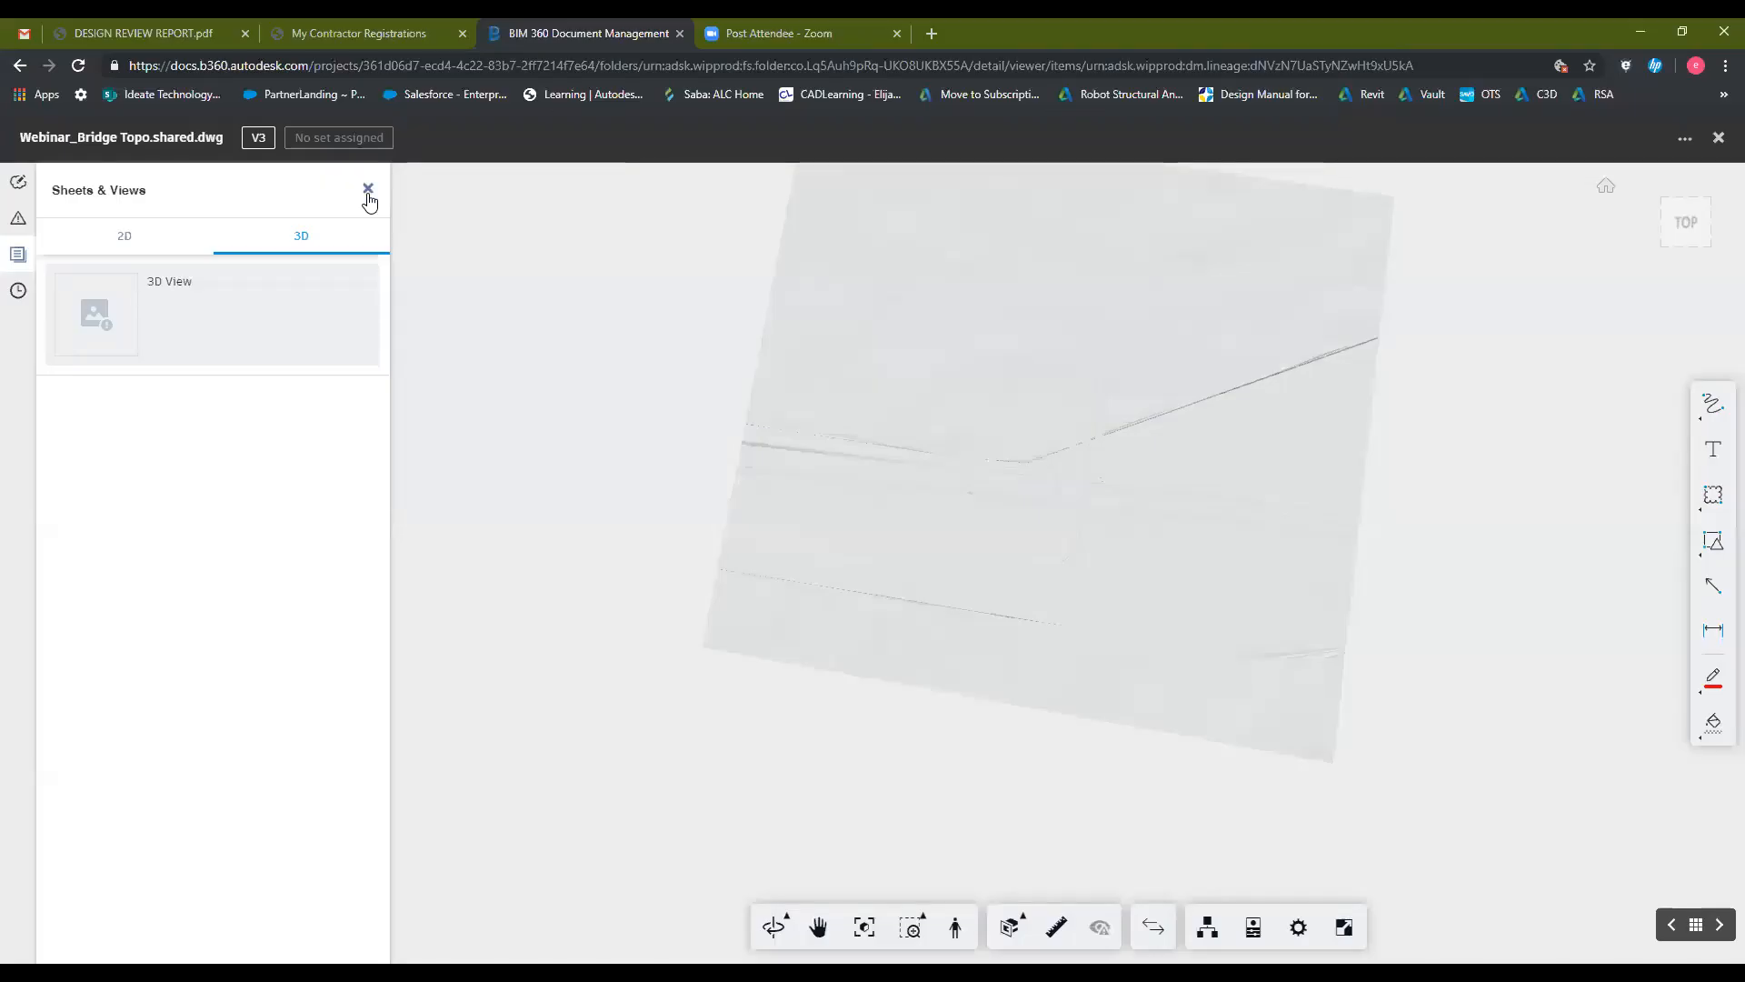
click(1719, 139)
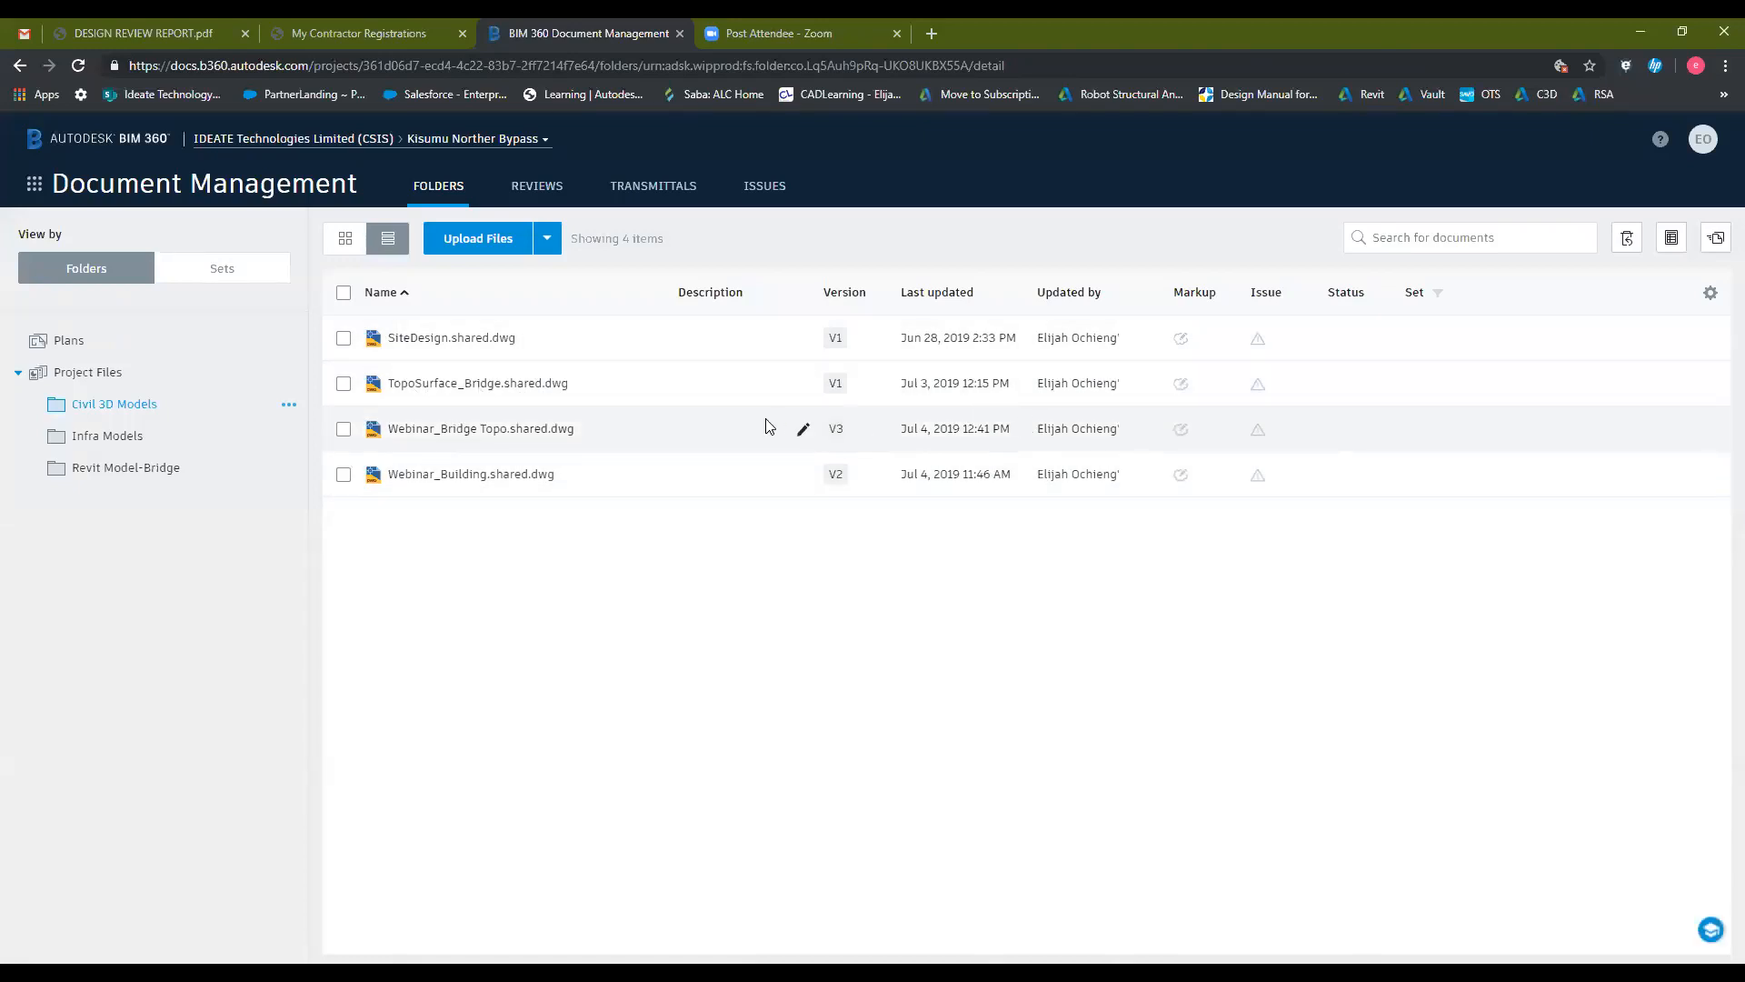
click(835, 434)
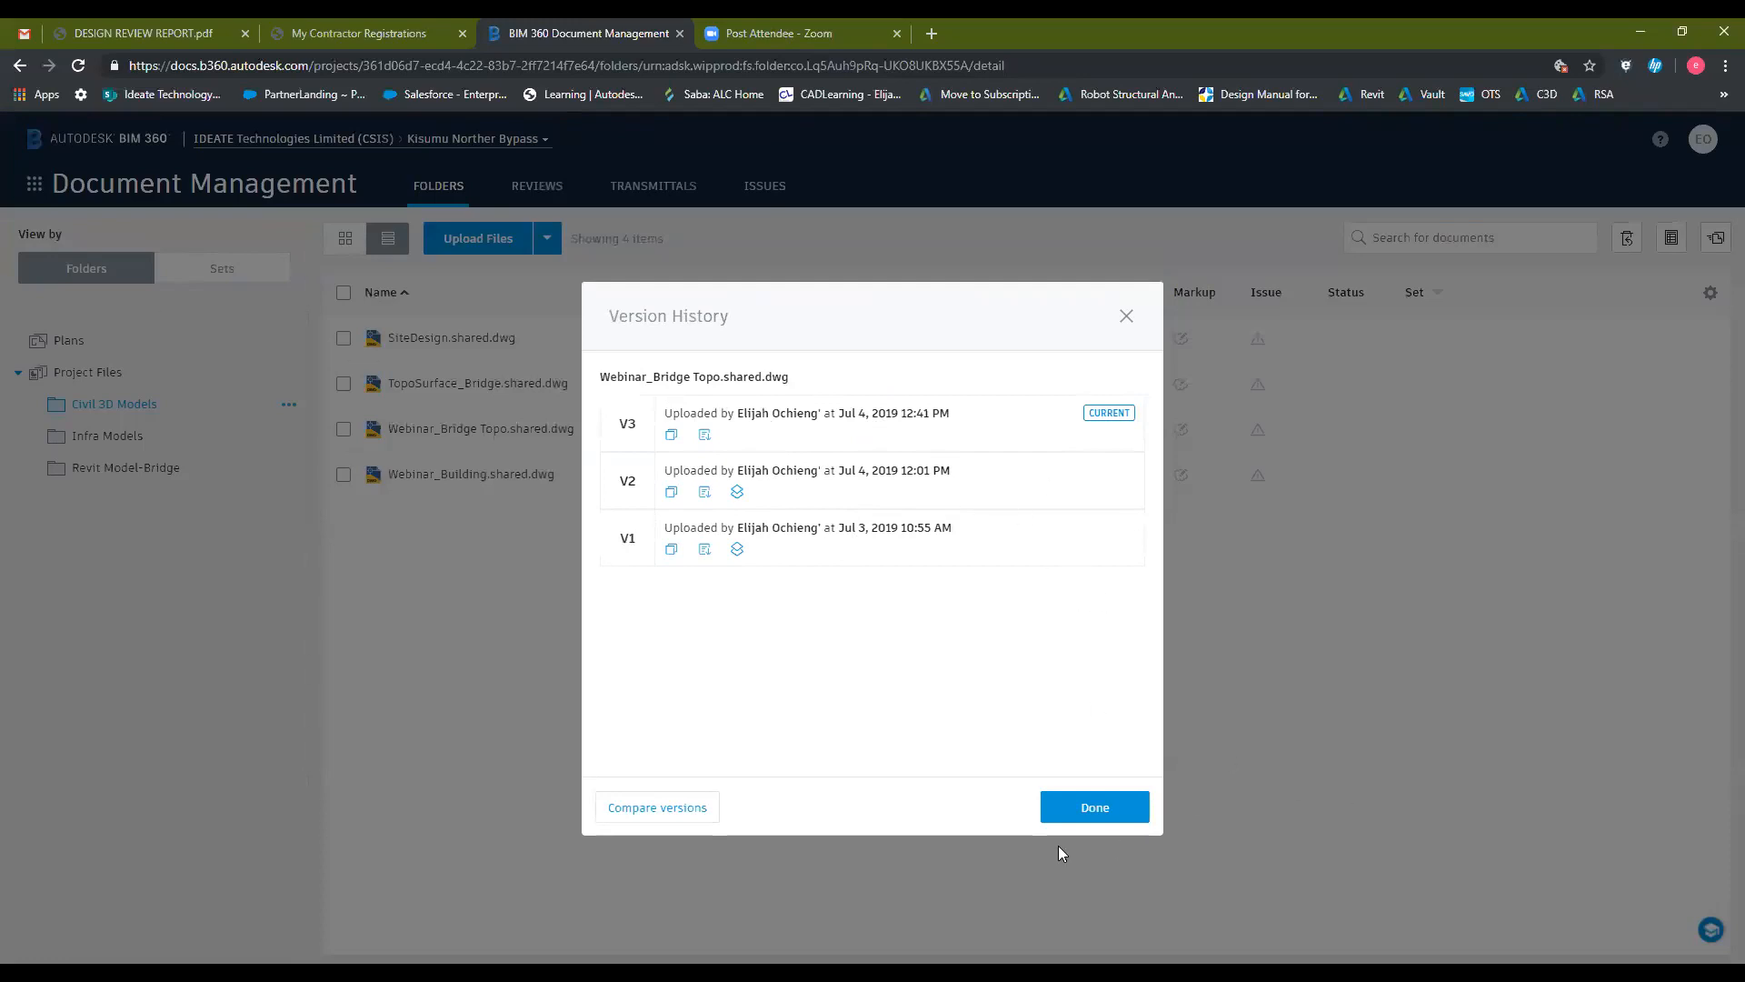
click(392, 411)
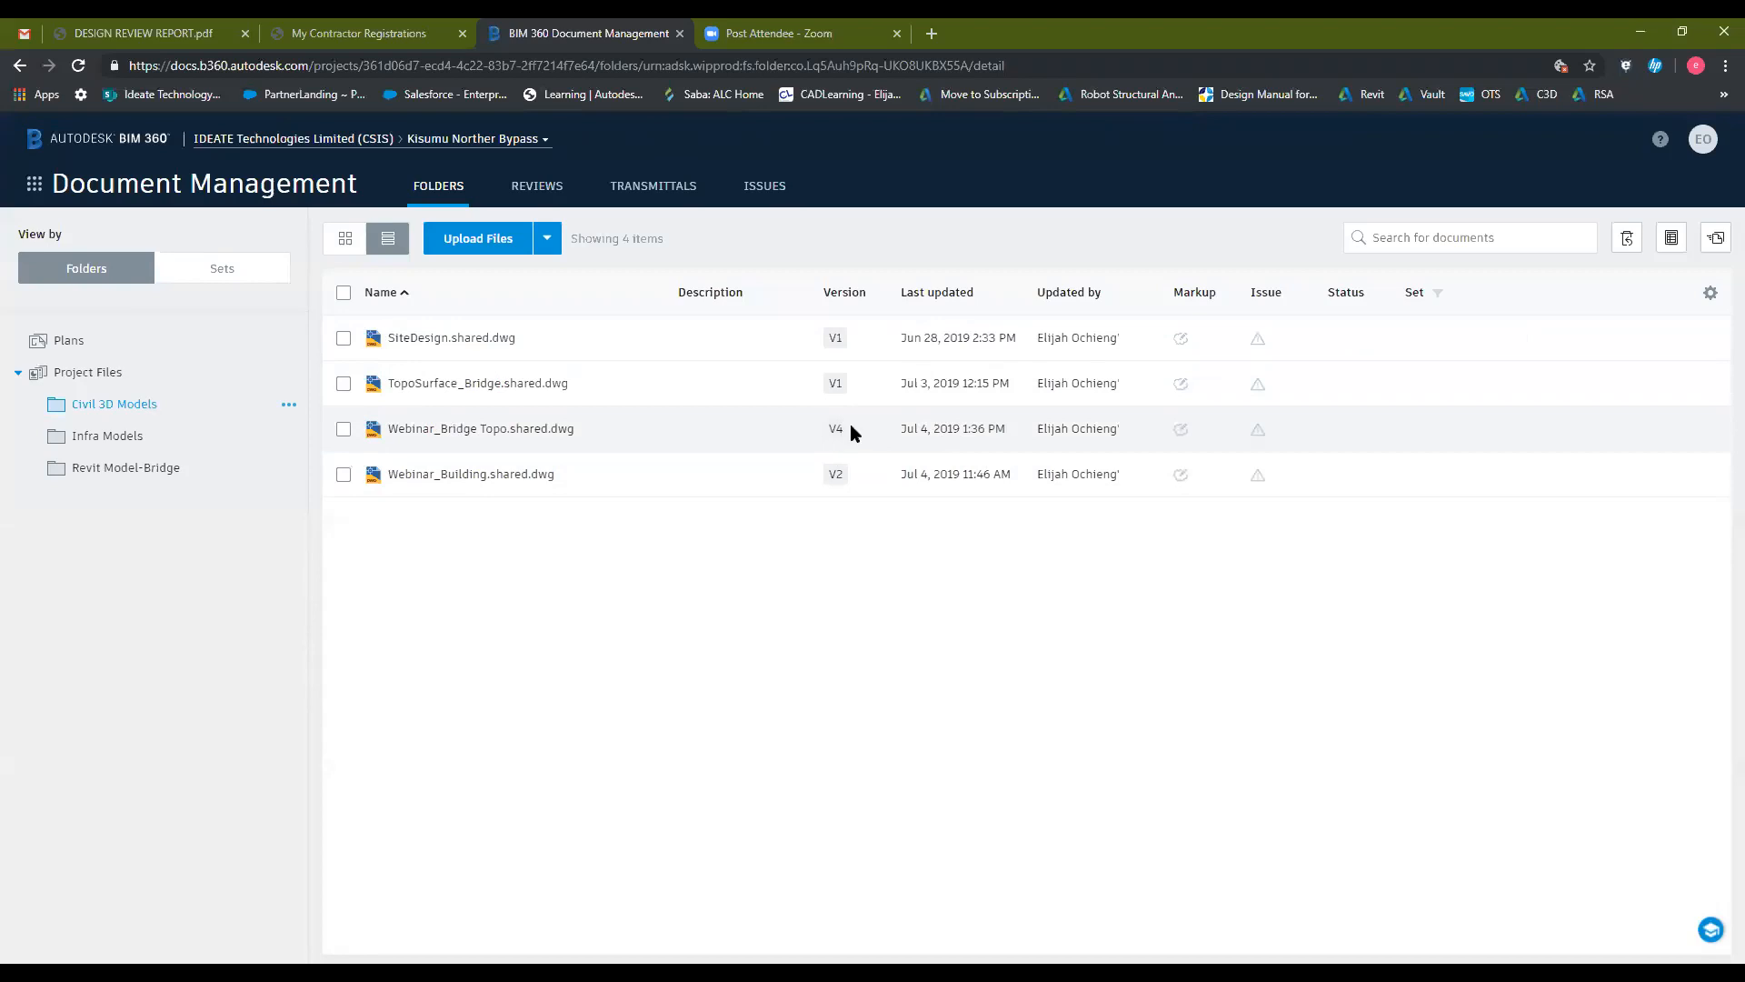
Step: Compare versions V4 and V3 of Webinar_Bridge Topo.shared.dwg in the 2D View with the documents distinguished by colour
click(838, 469)
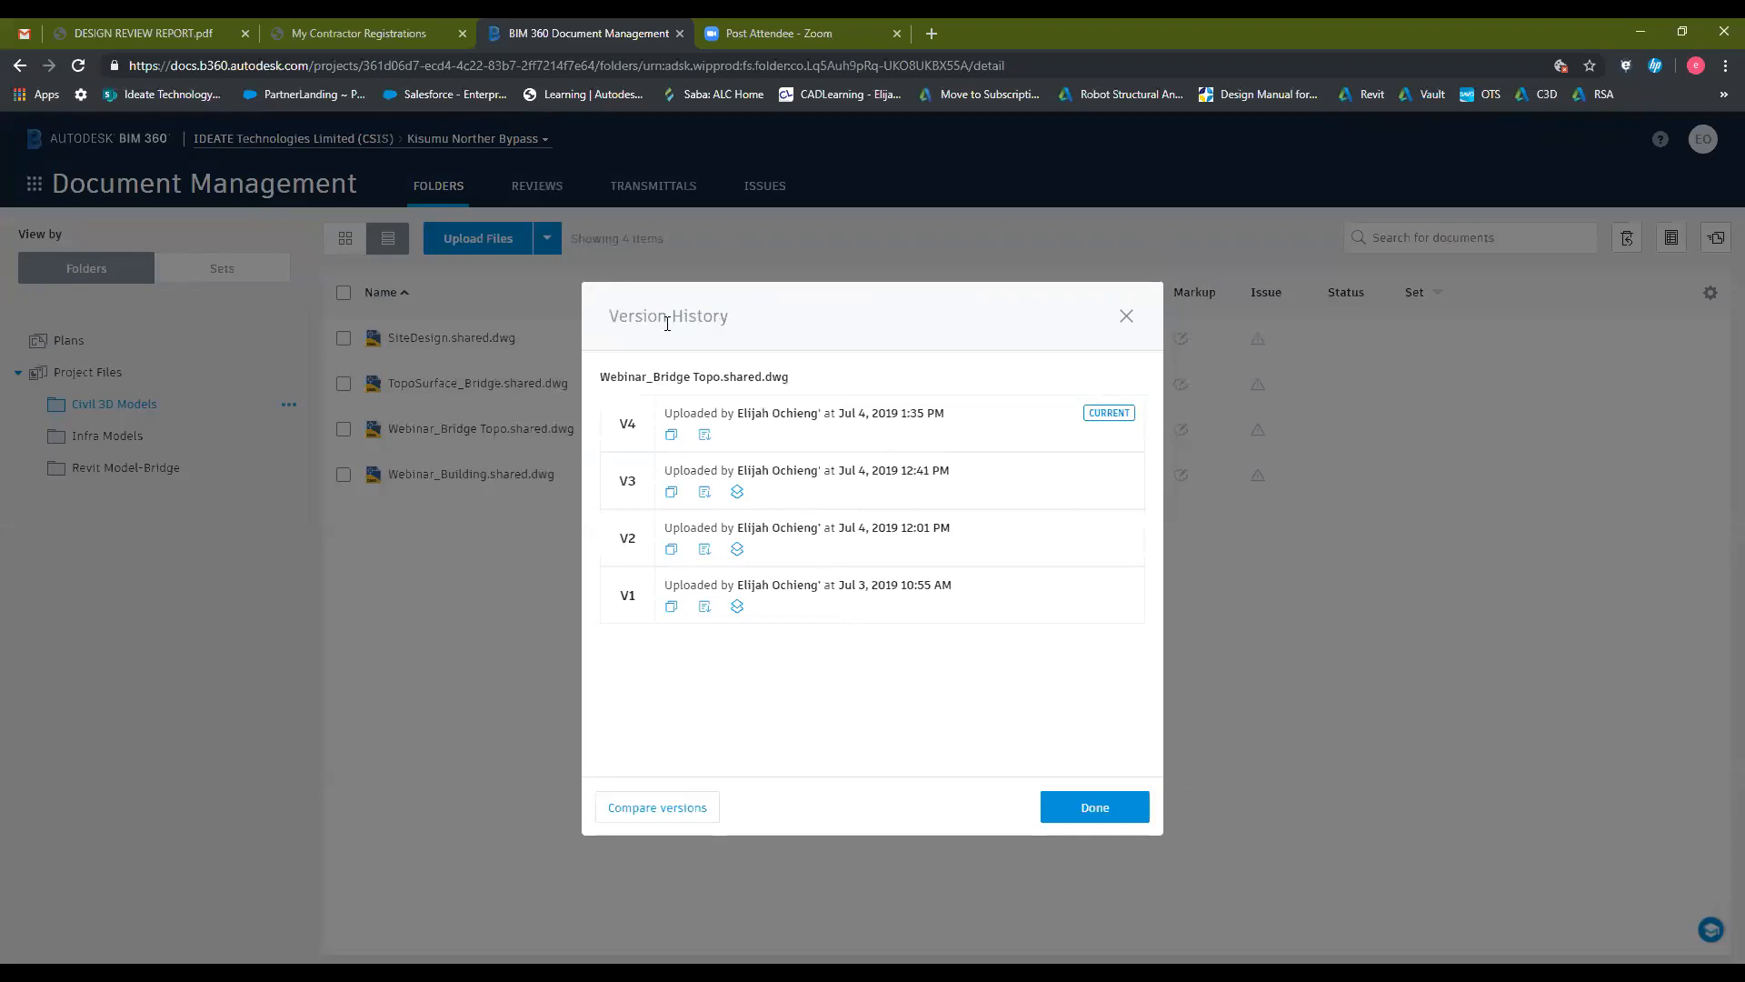
click(663, 812)
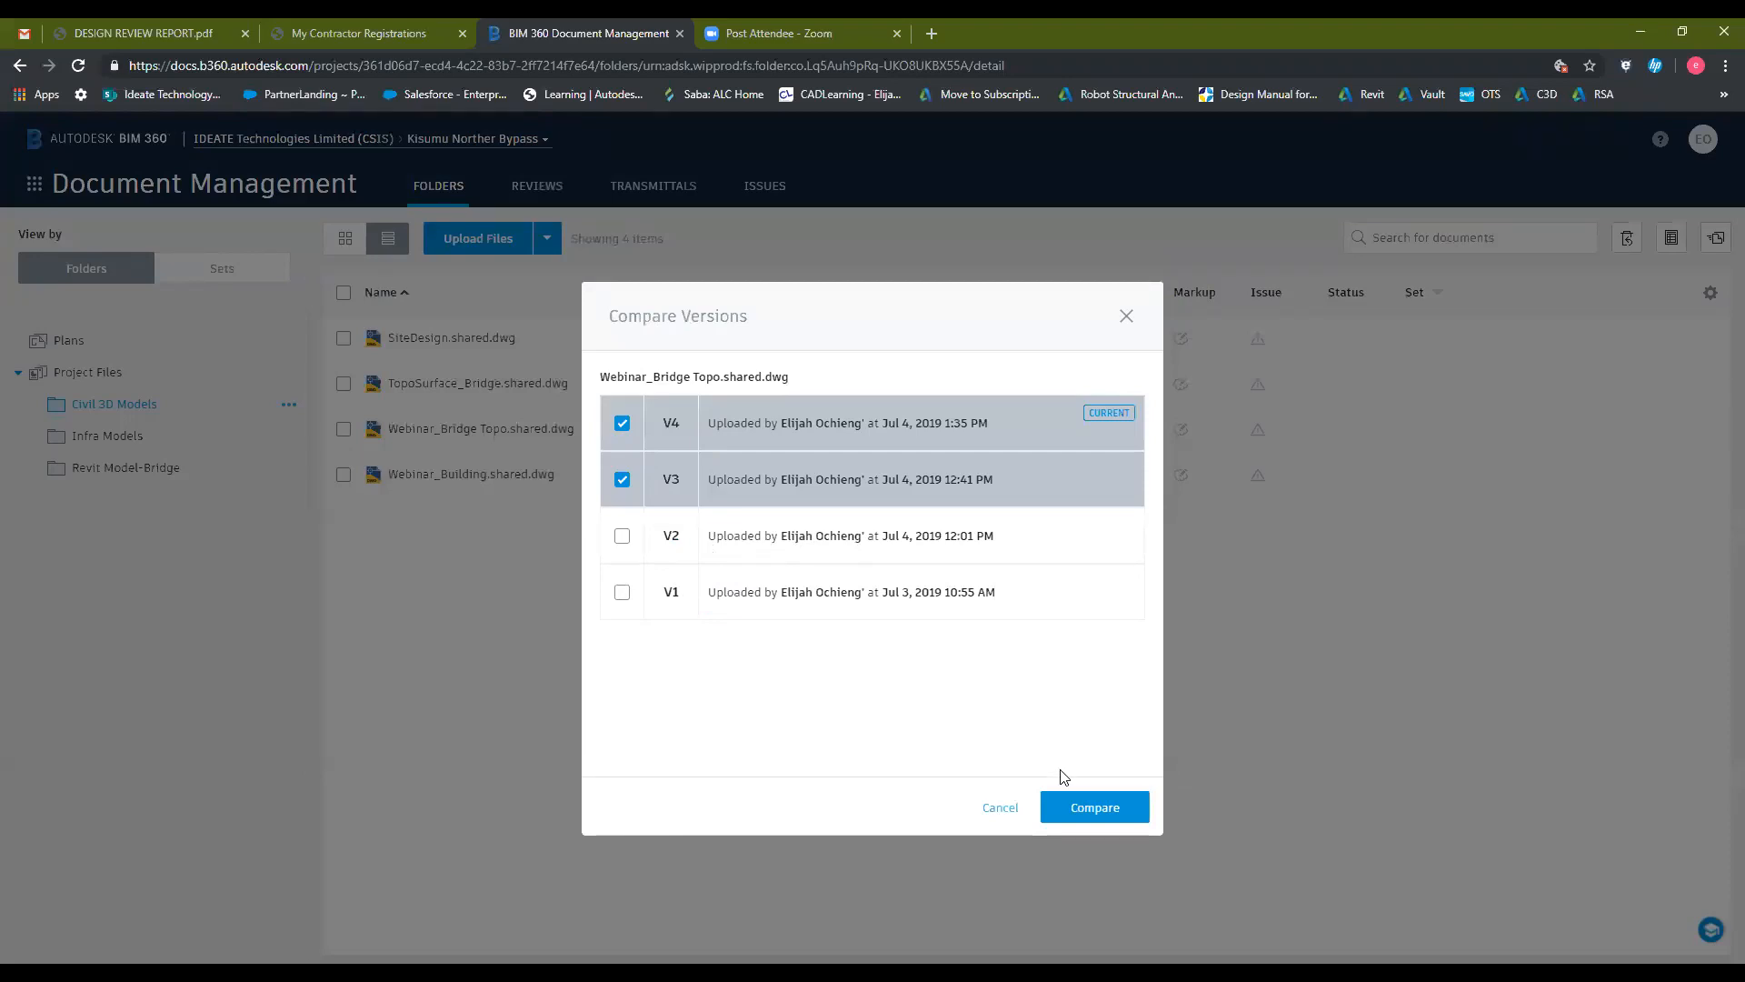
click(1085, 812)
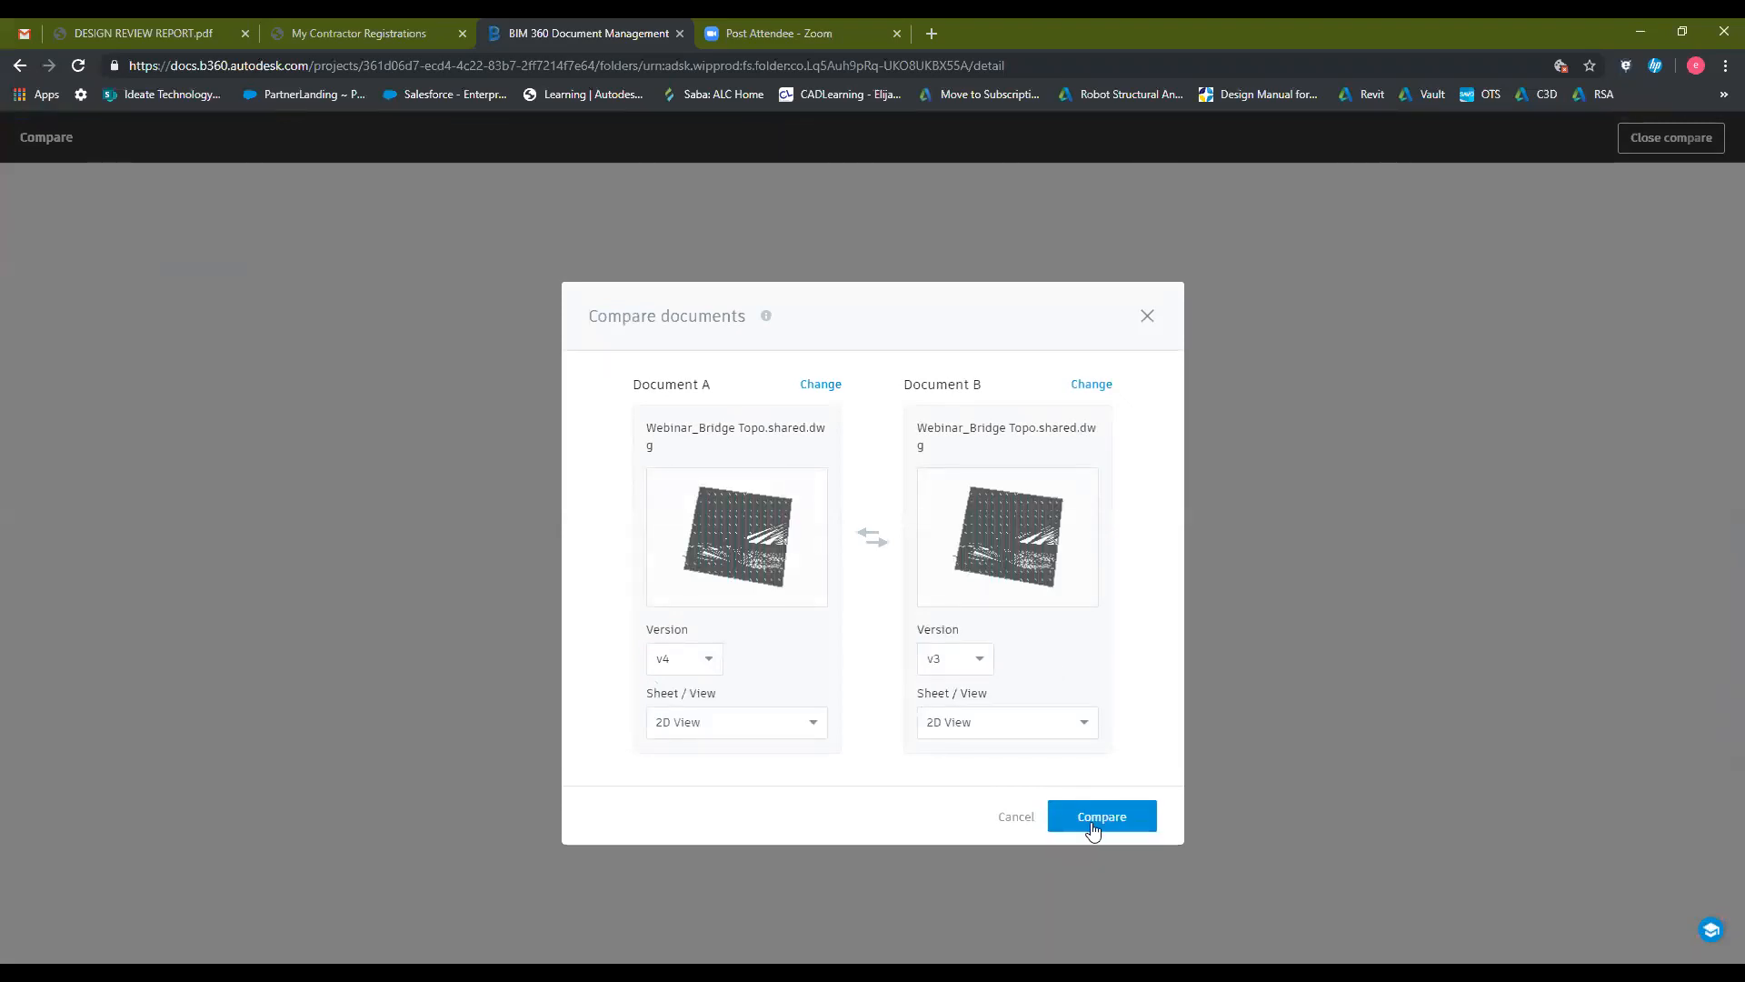
click(1149, 830)
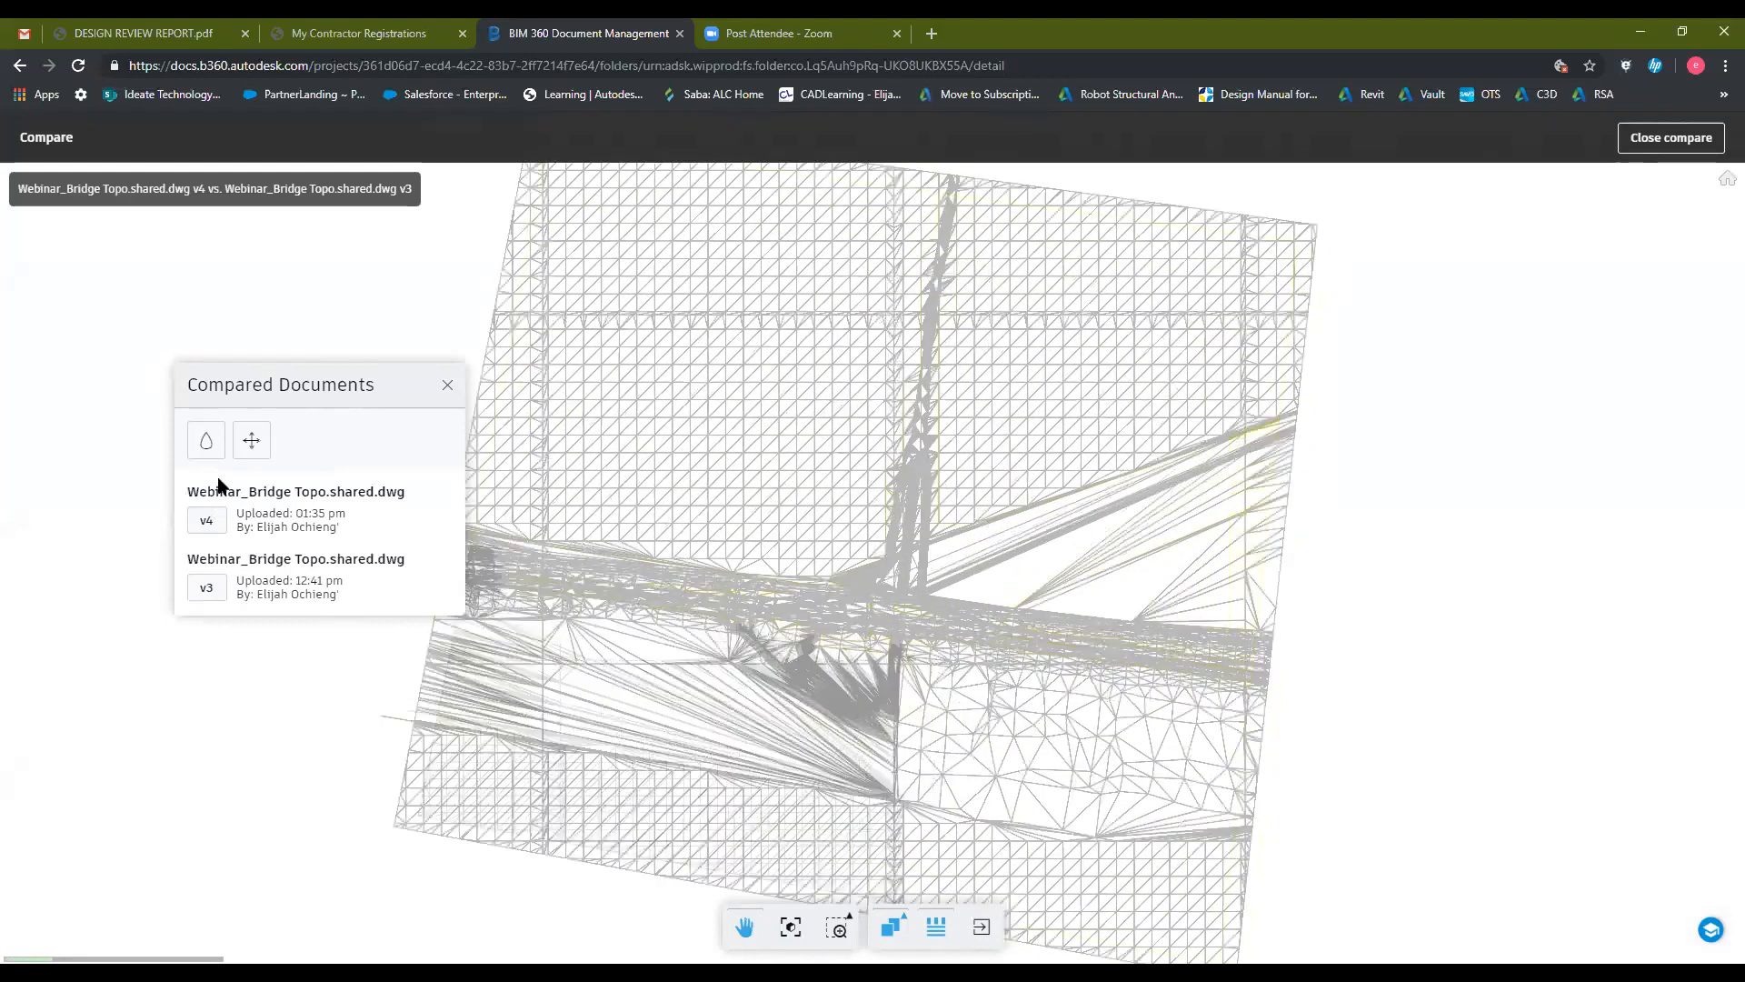
click(207, 444)
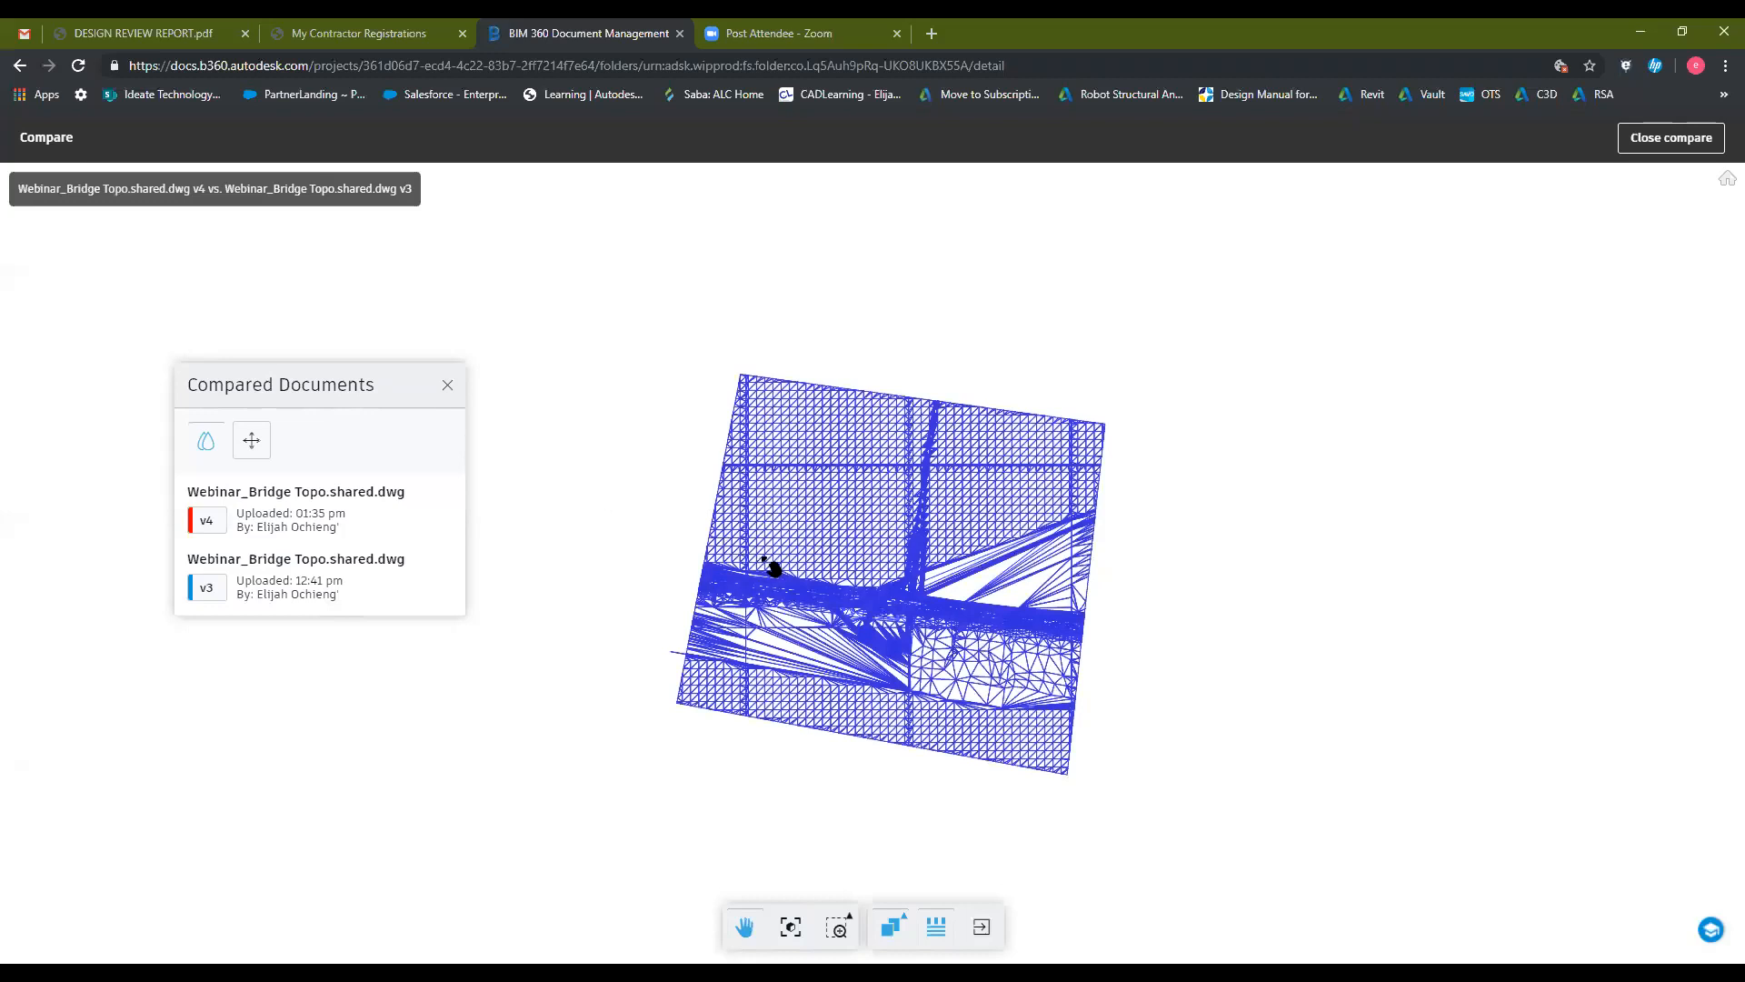
click(448, 387)
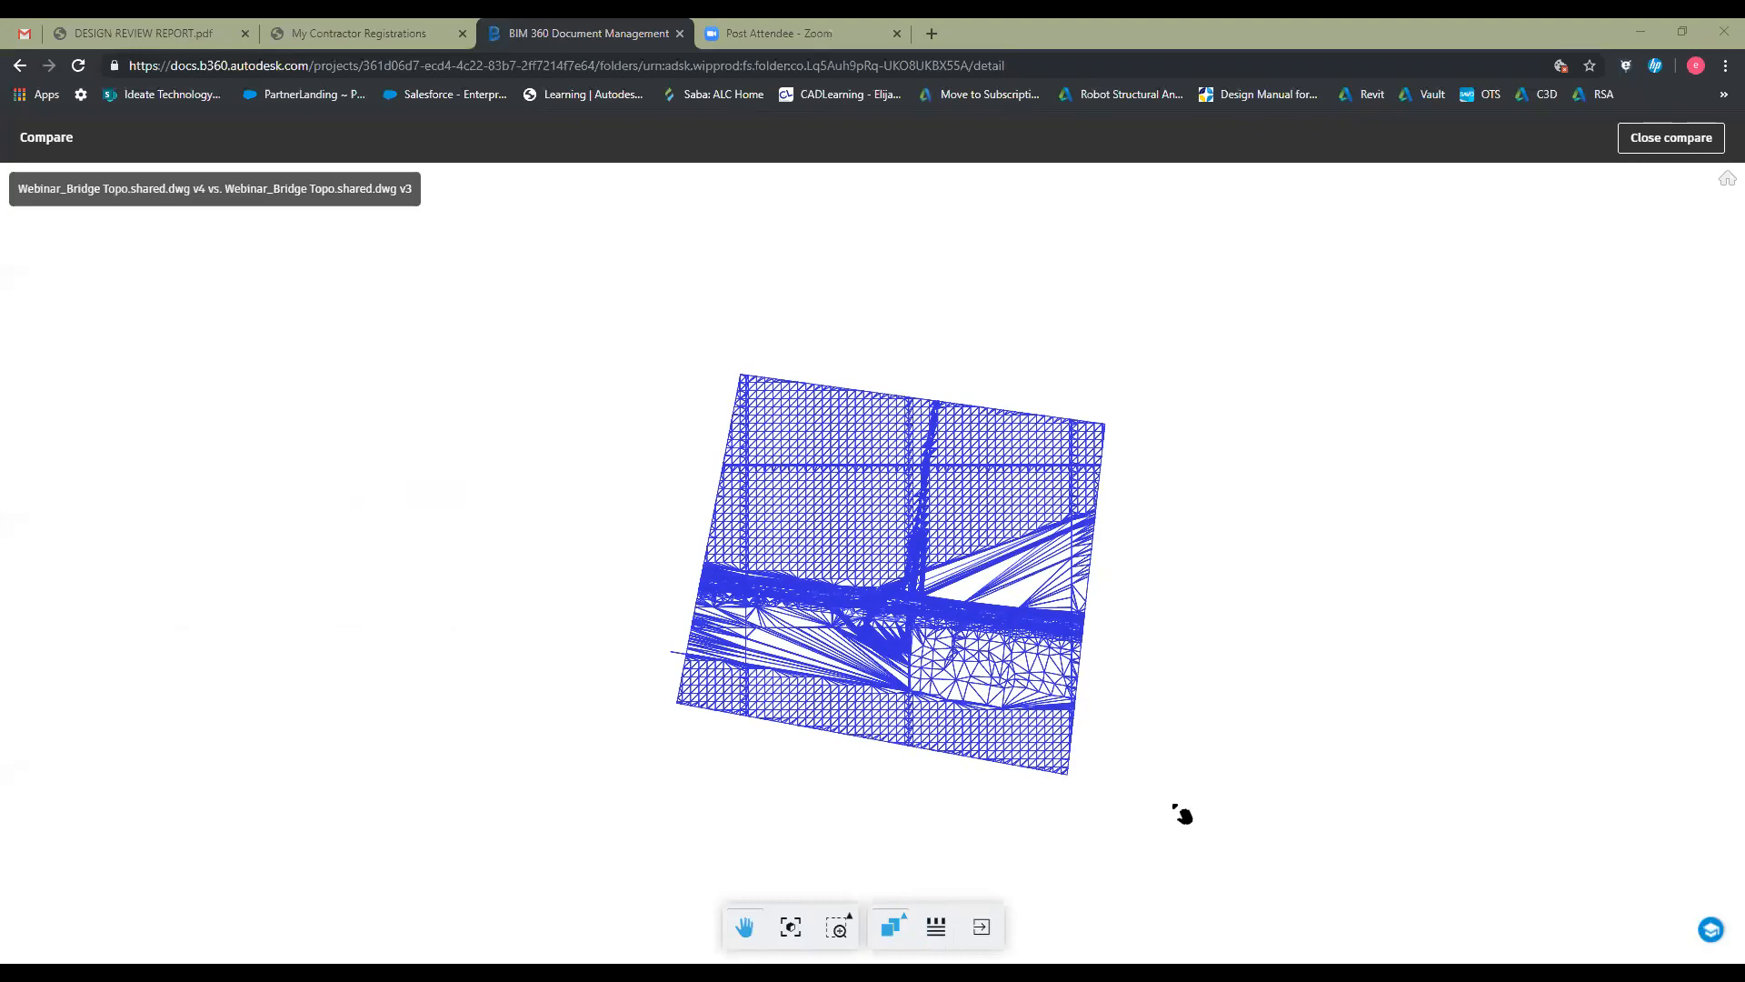
Step: Switch to Revit and examine the bridge deck, piers, foundations and abutments in side view
key(alt+Tab)
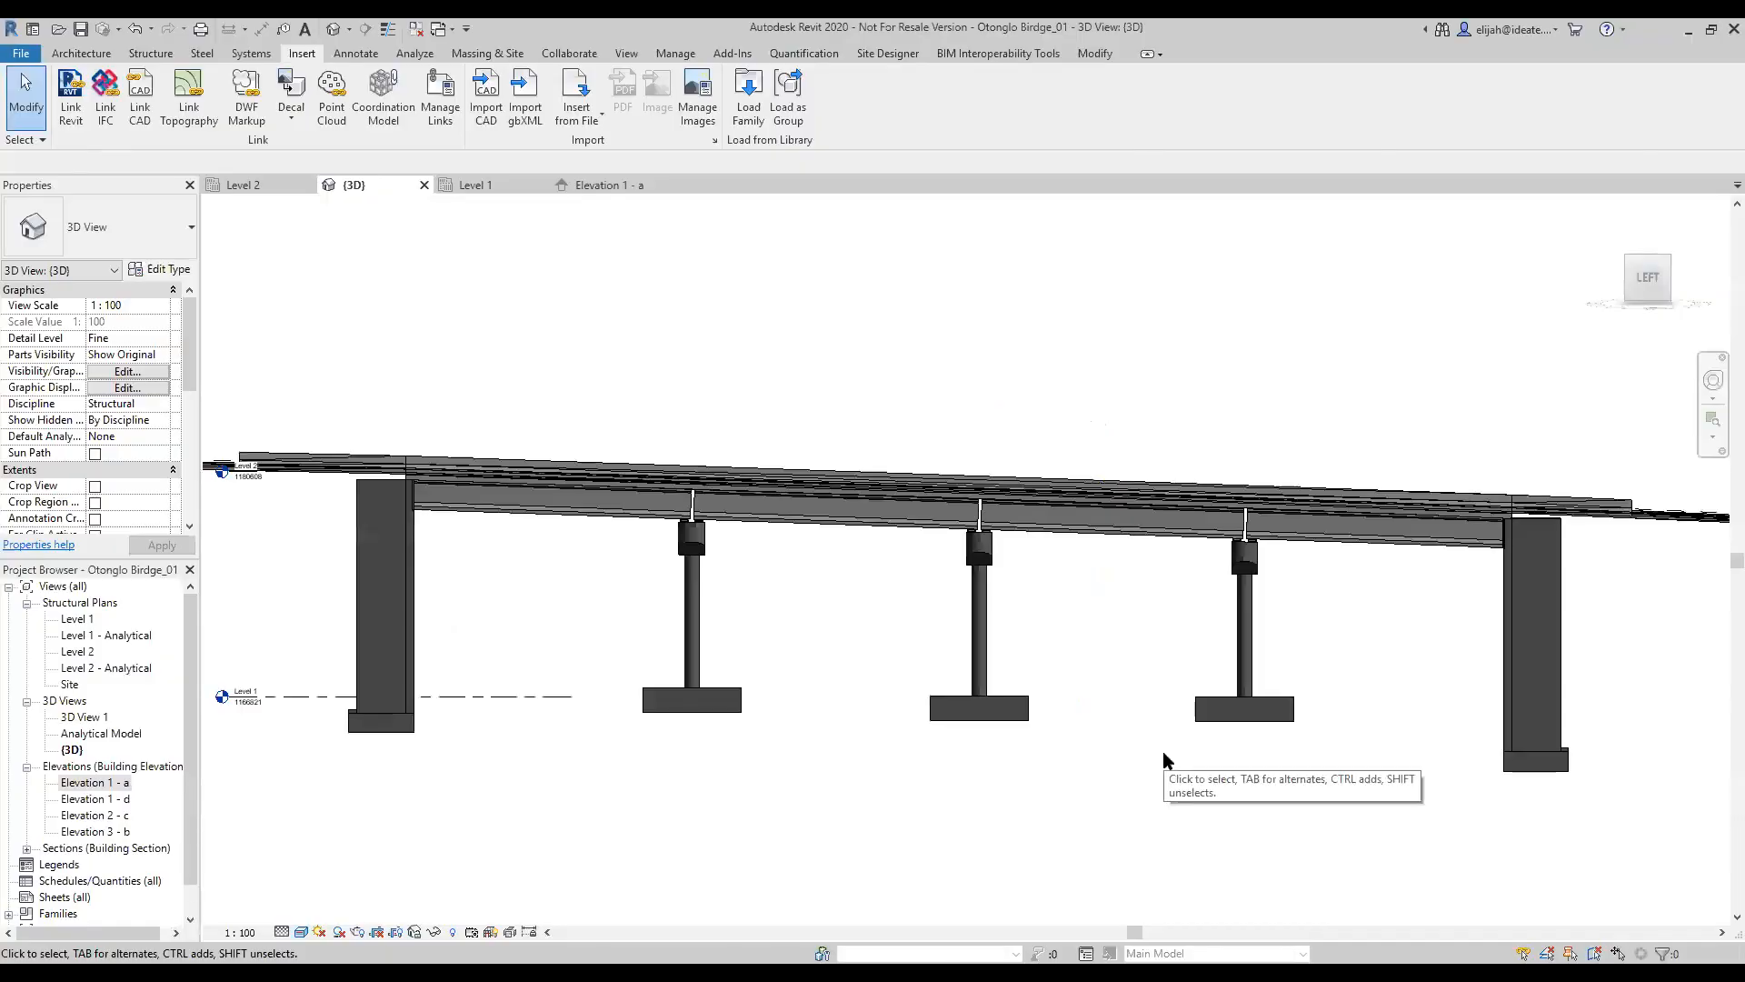
scroll(1164, 750, down, 3)
scroll(1371, 746, up, 2)
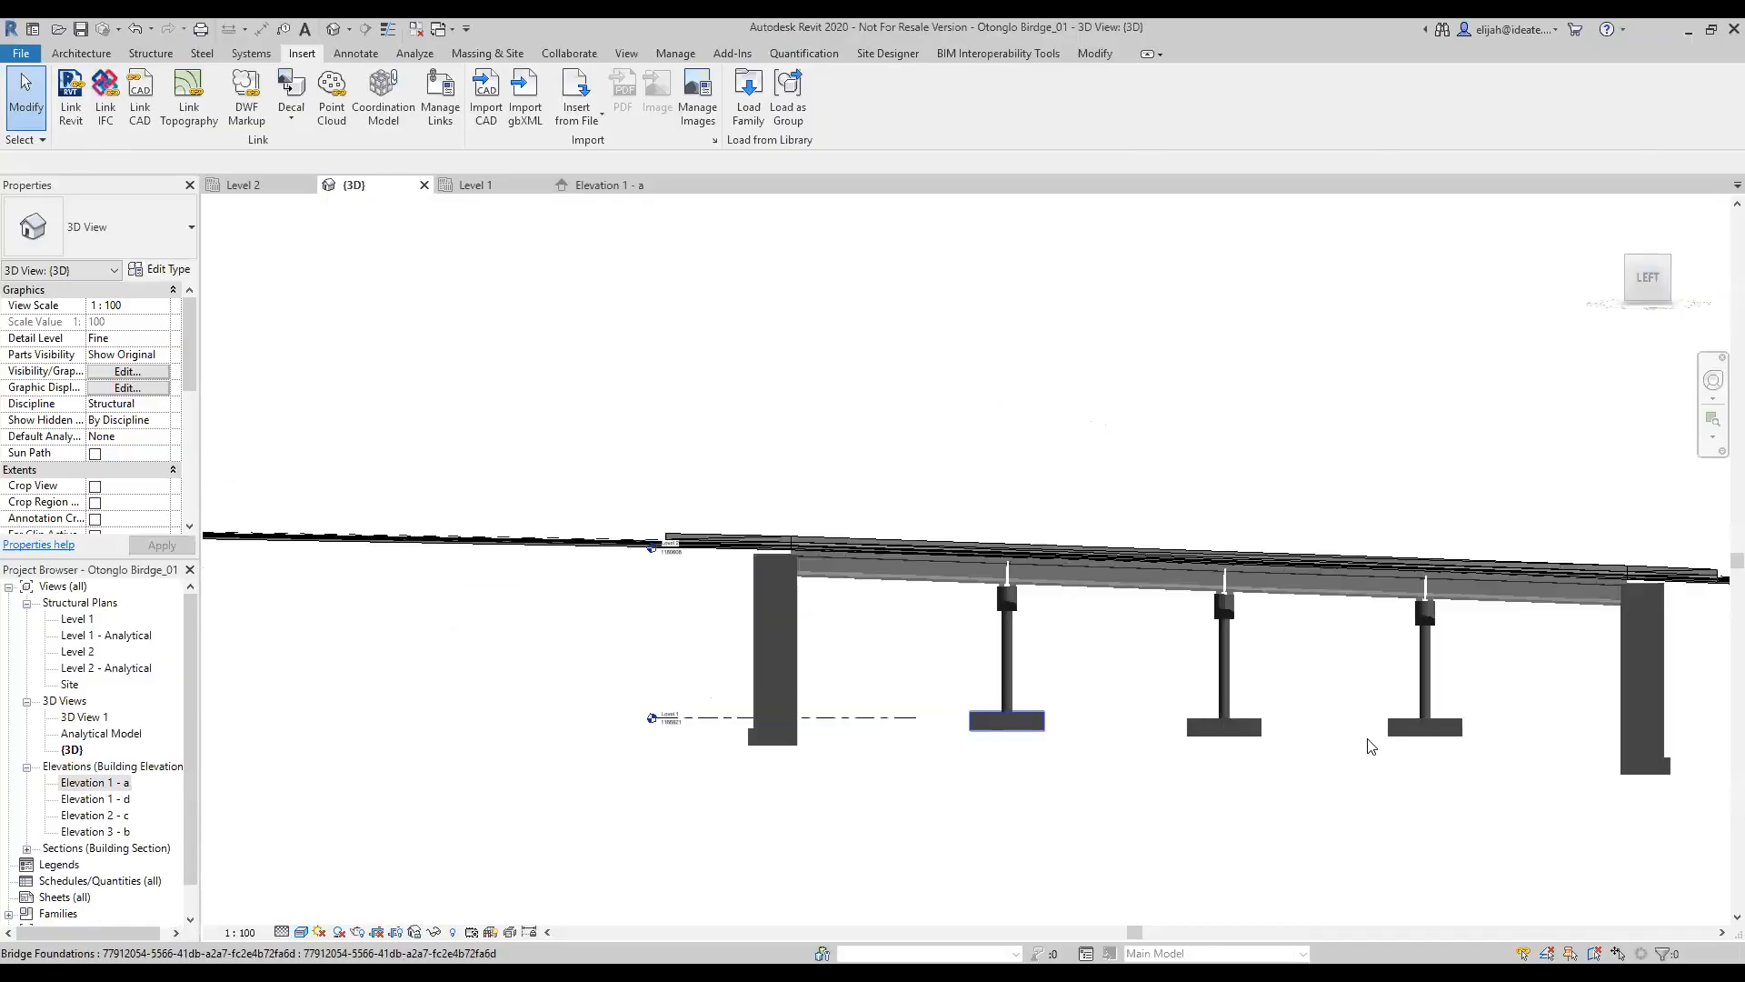
scroll(1368, 739, up, 4)
scroll(1372, 731, down, 3)
middle_drag(1391, 669, 1051, 611)
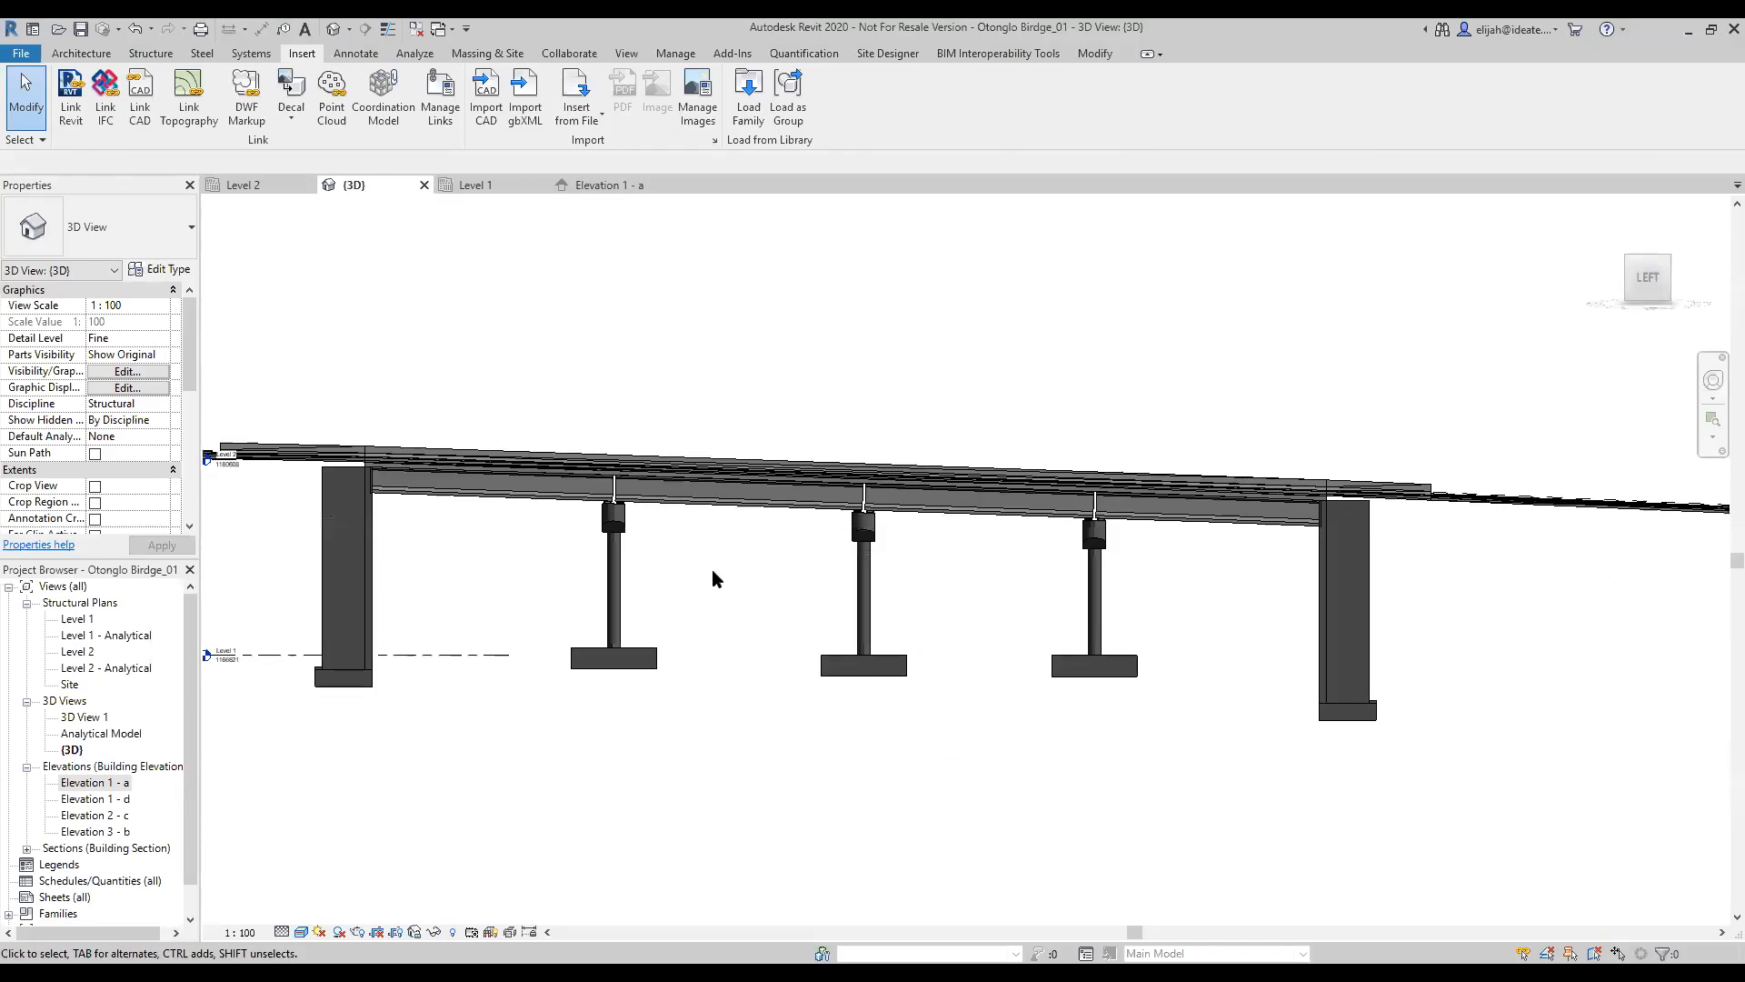
scroll(962, 654, down, 2)
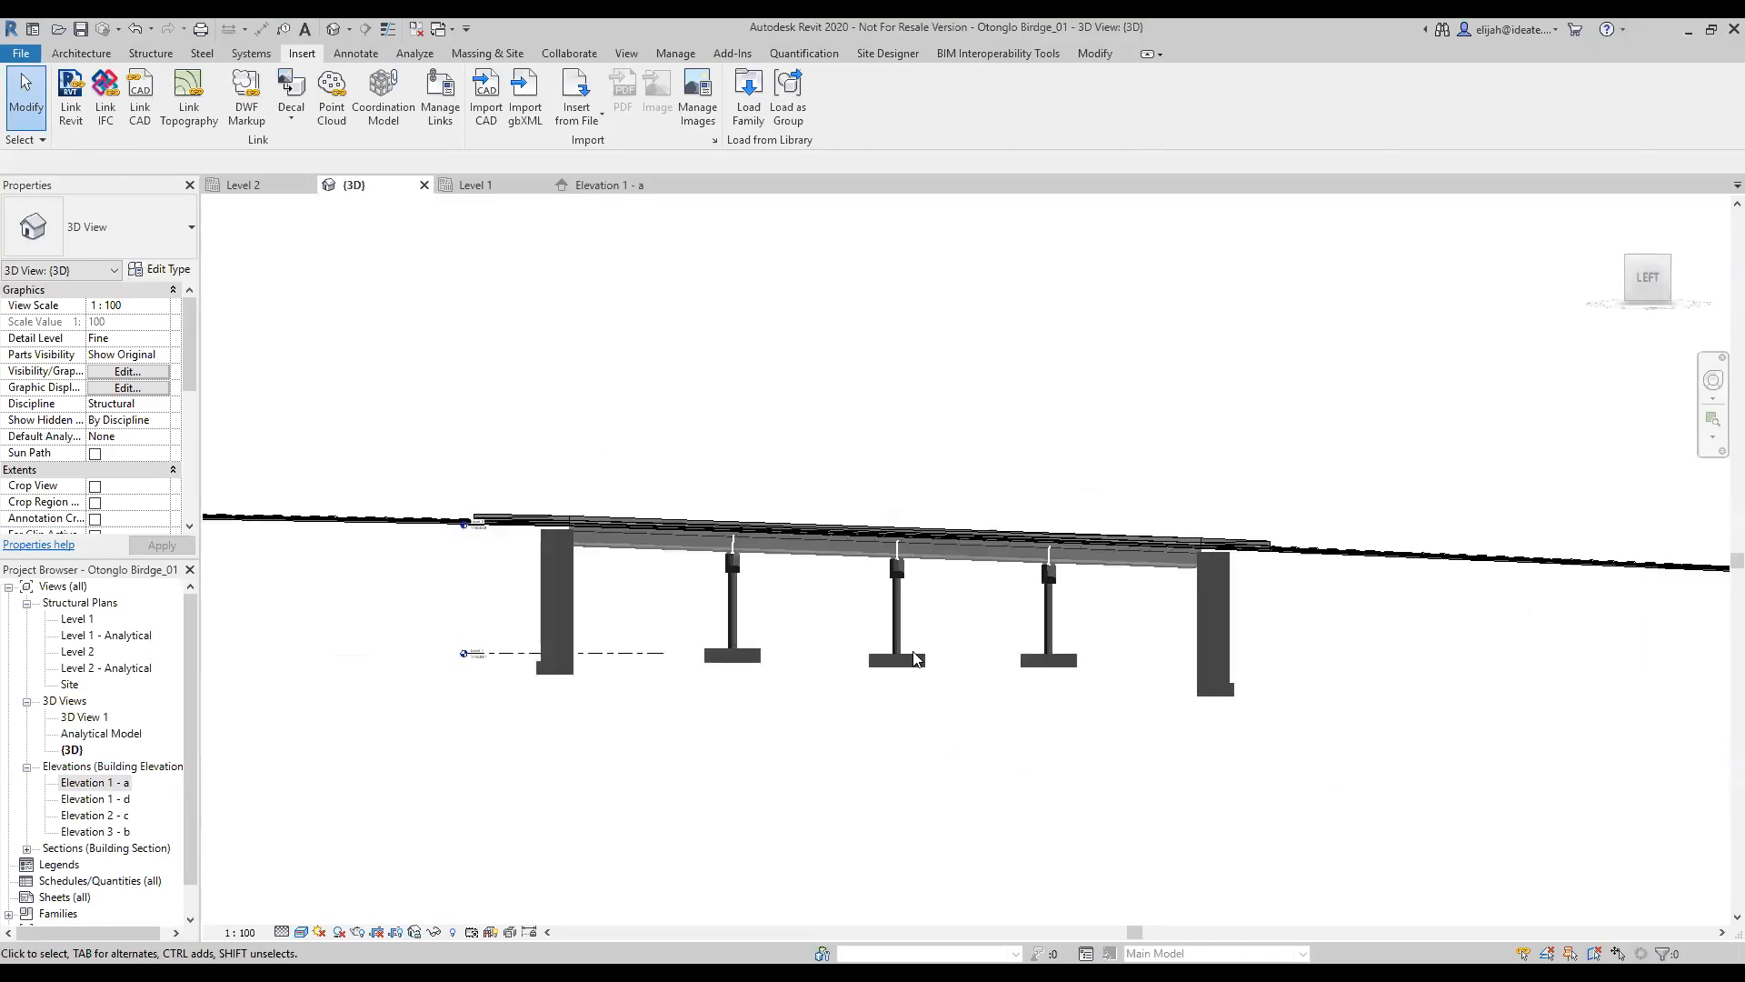
middle_drag(633, 628, 813, 659)
scroll(797, 630, down, 1)
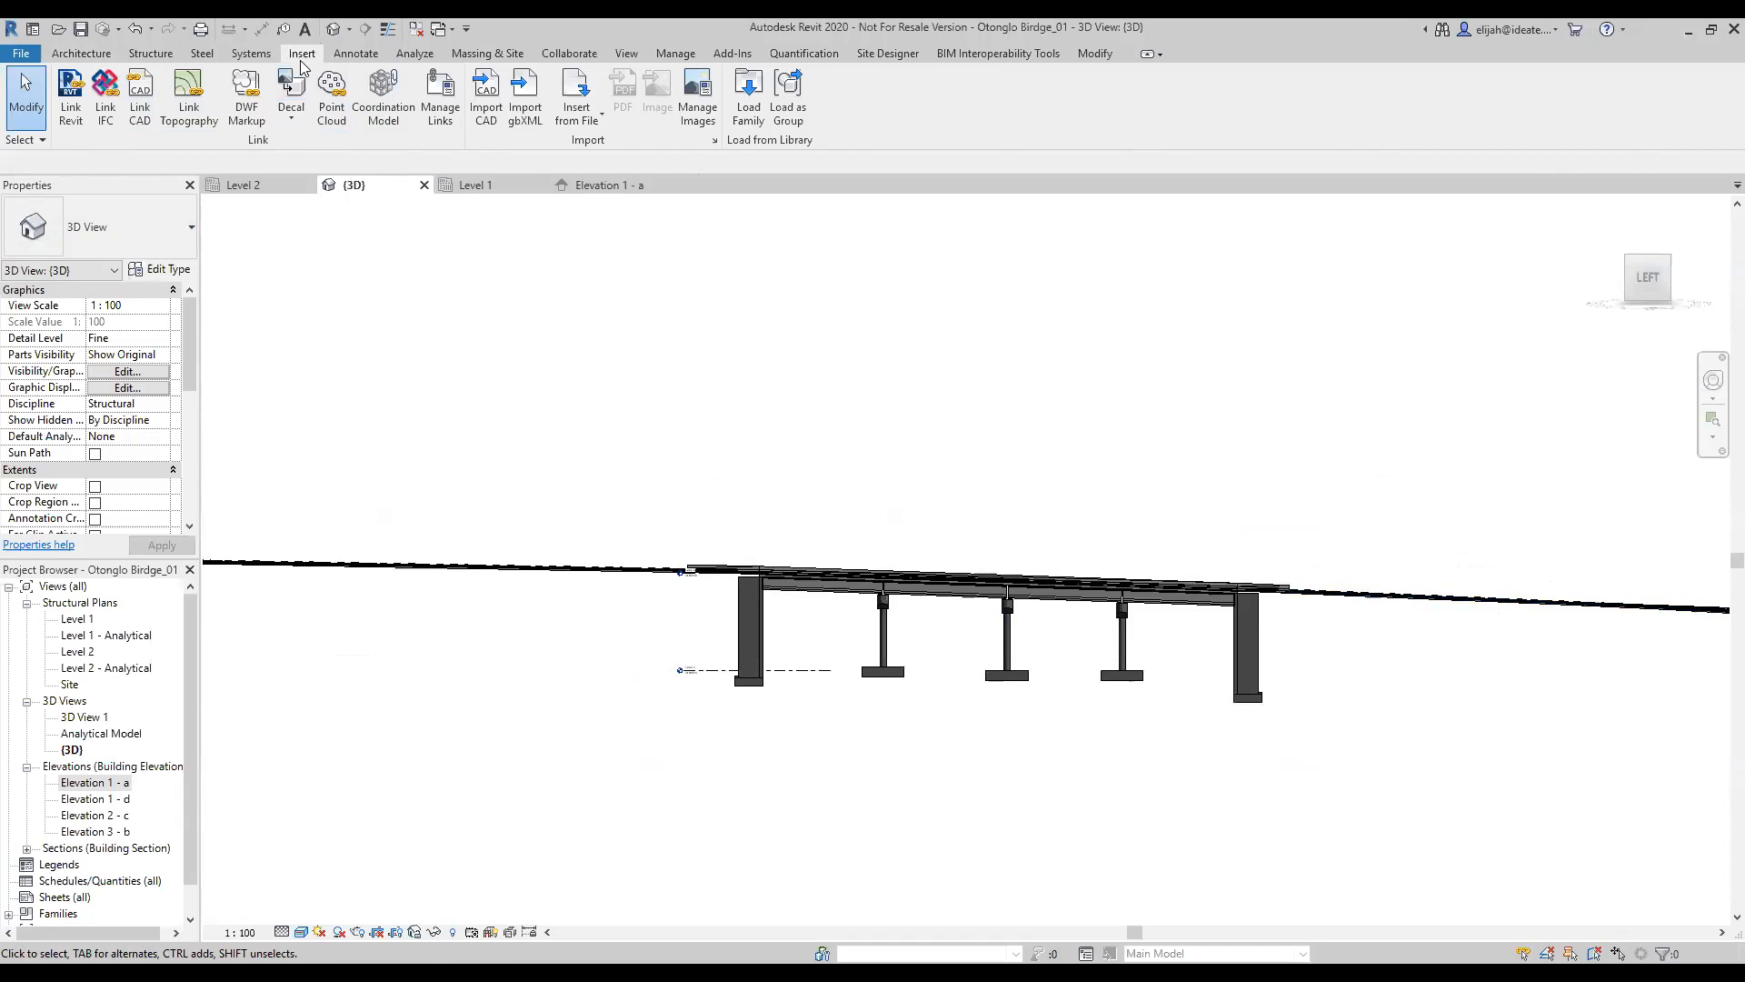
Step: Review the project location's coordinate commands, including Acquire Coordinates for linked projects
click(674, 53)
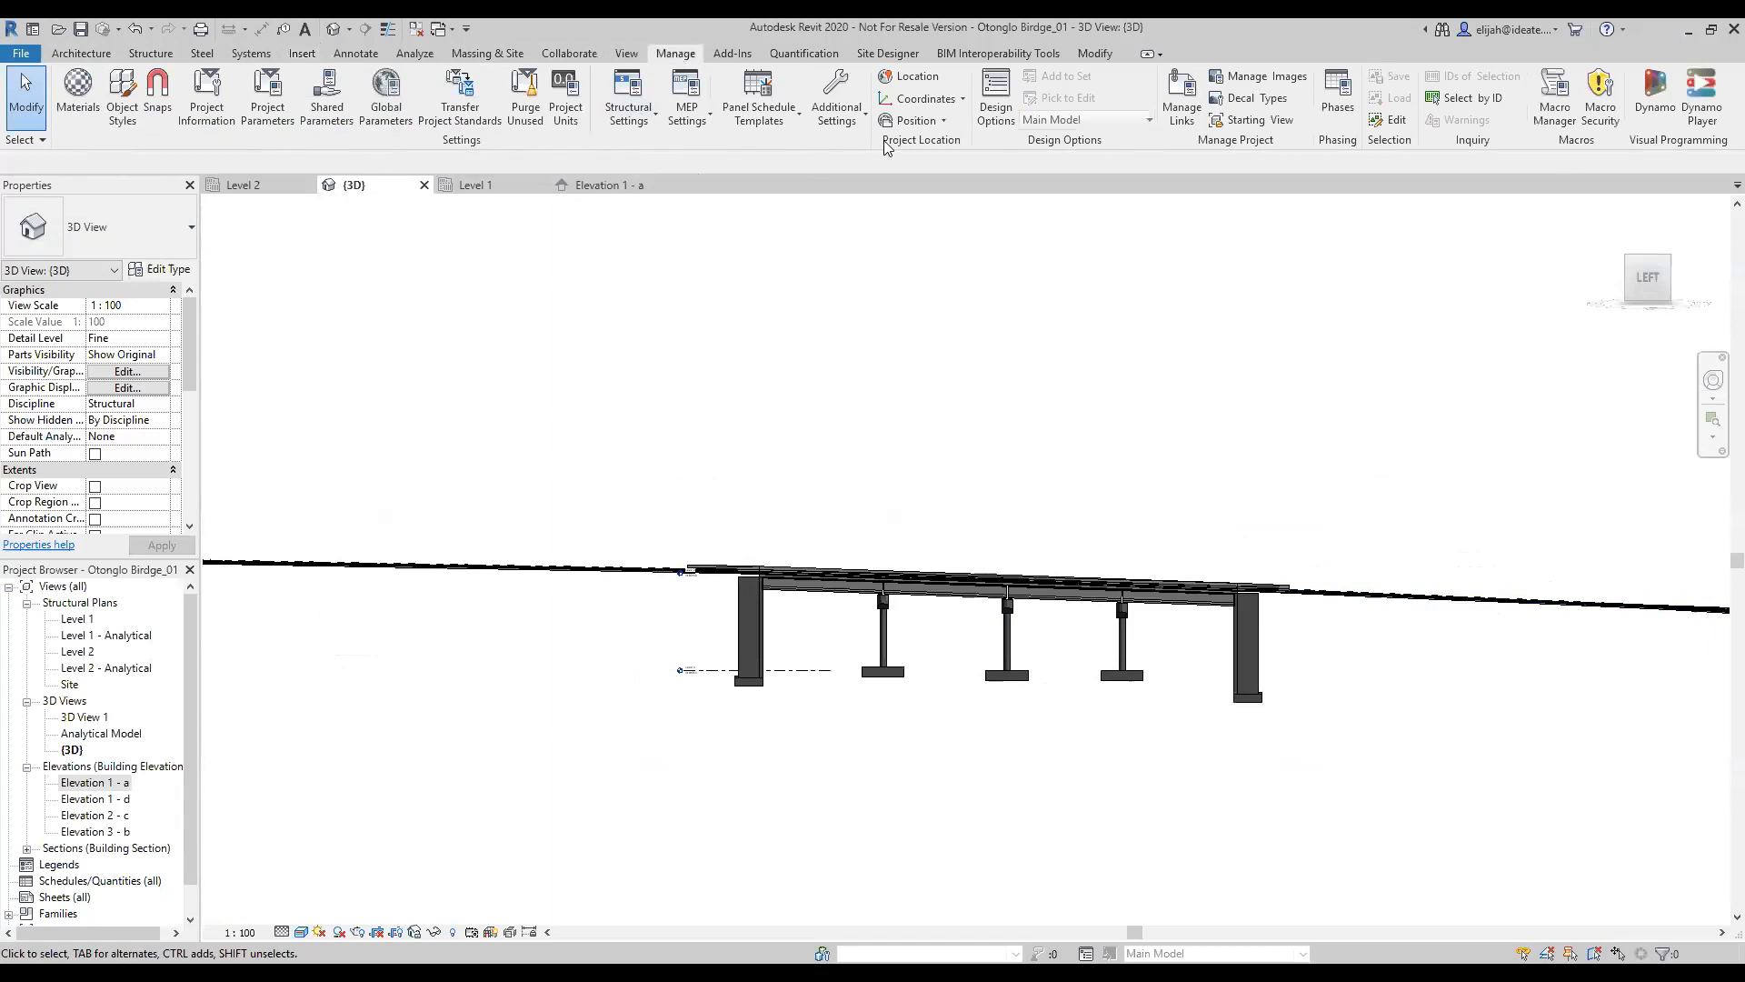
click(931, 99)
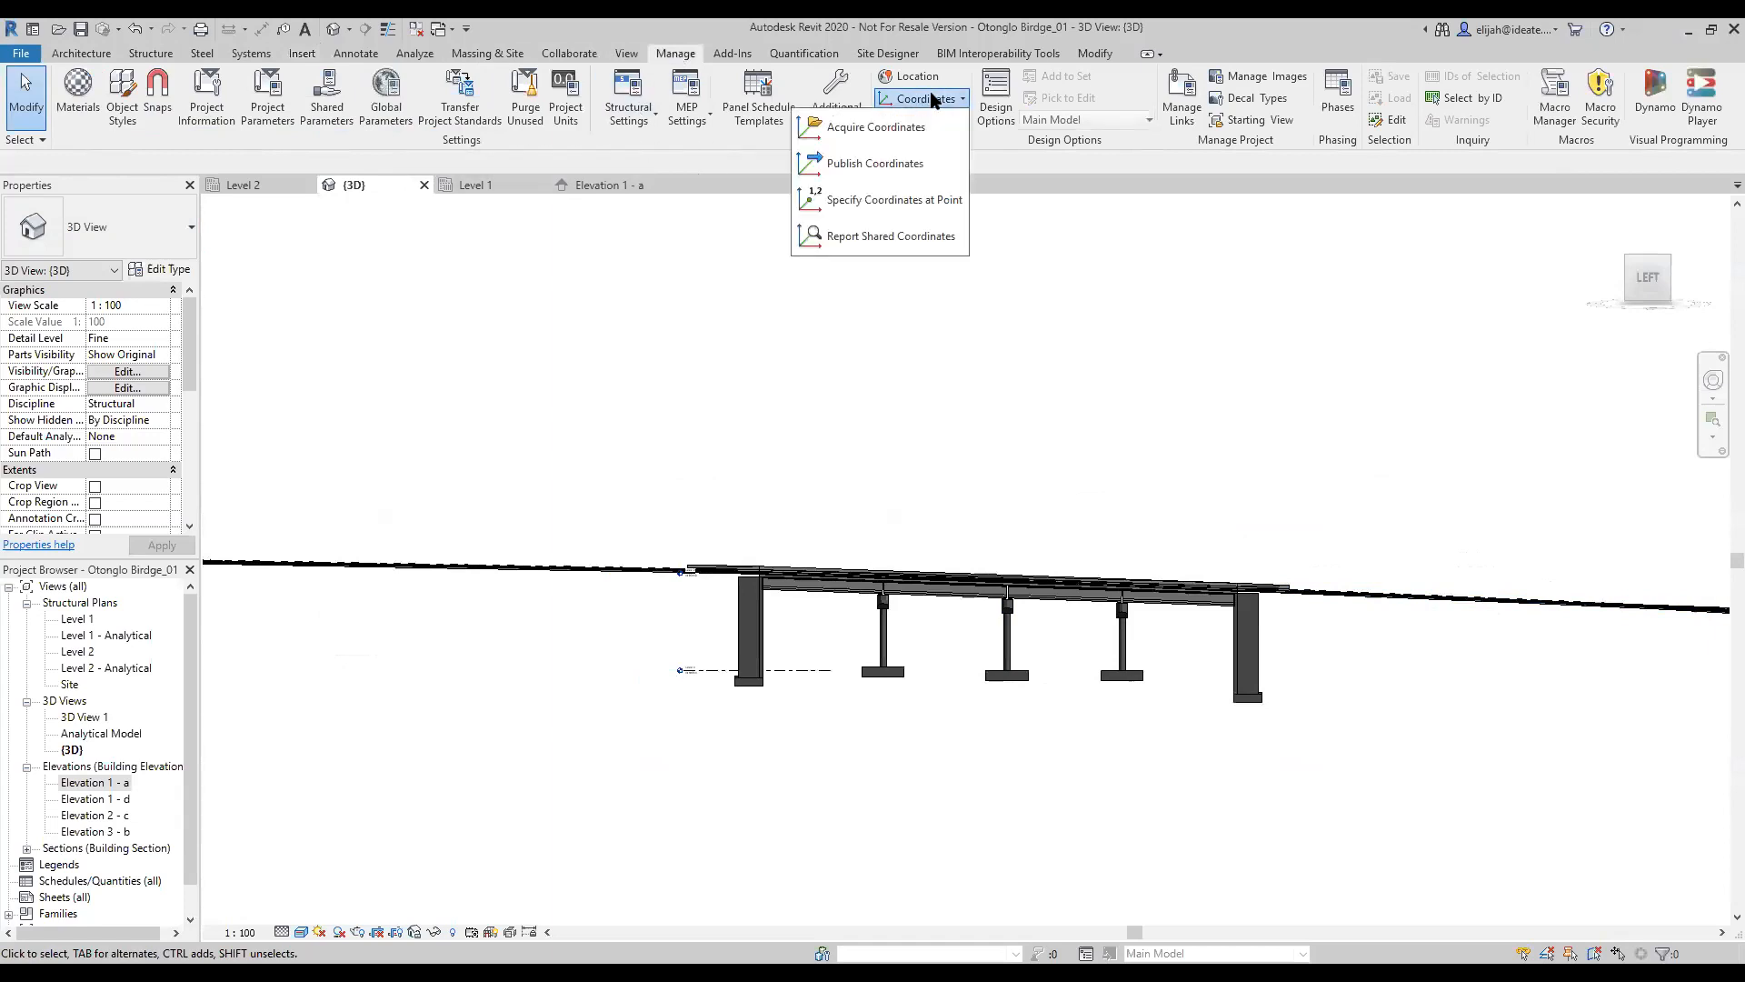
click(933, 99)
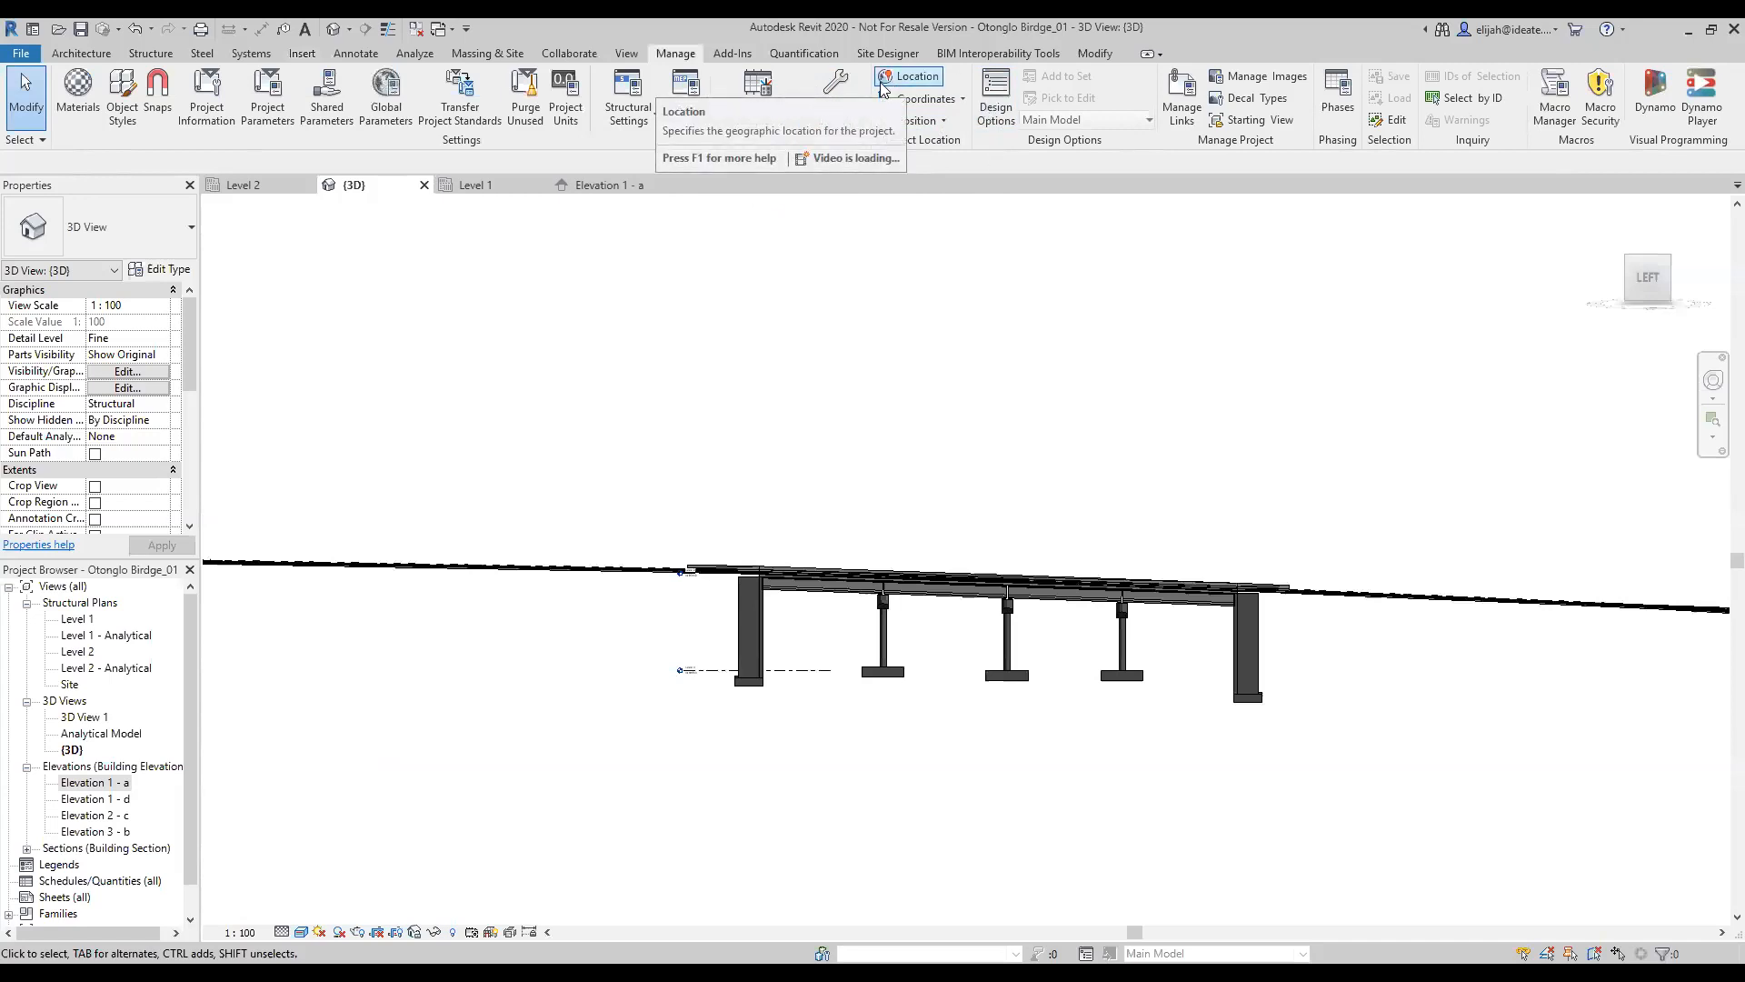
click(956, 102)
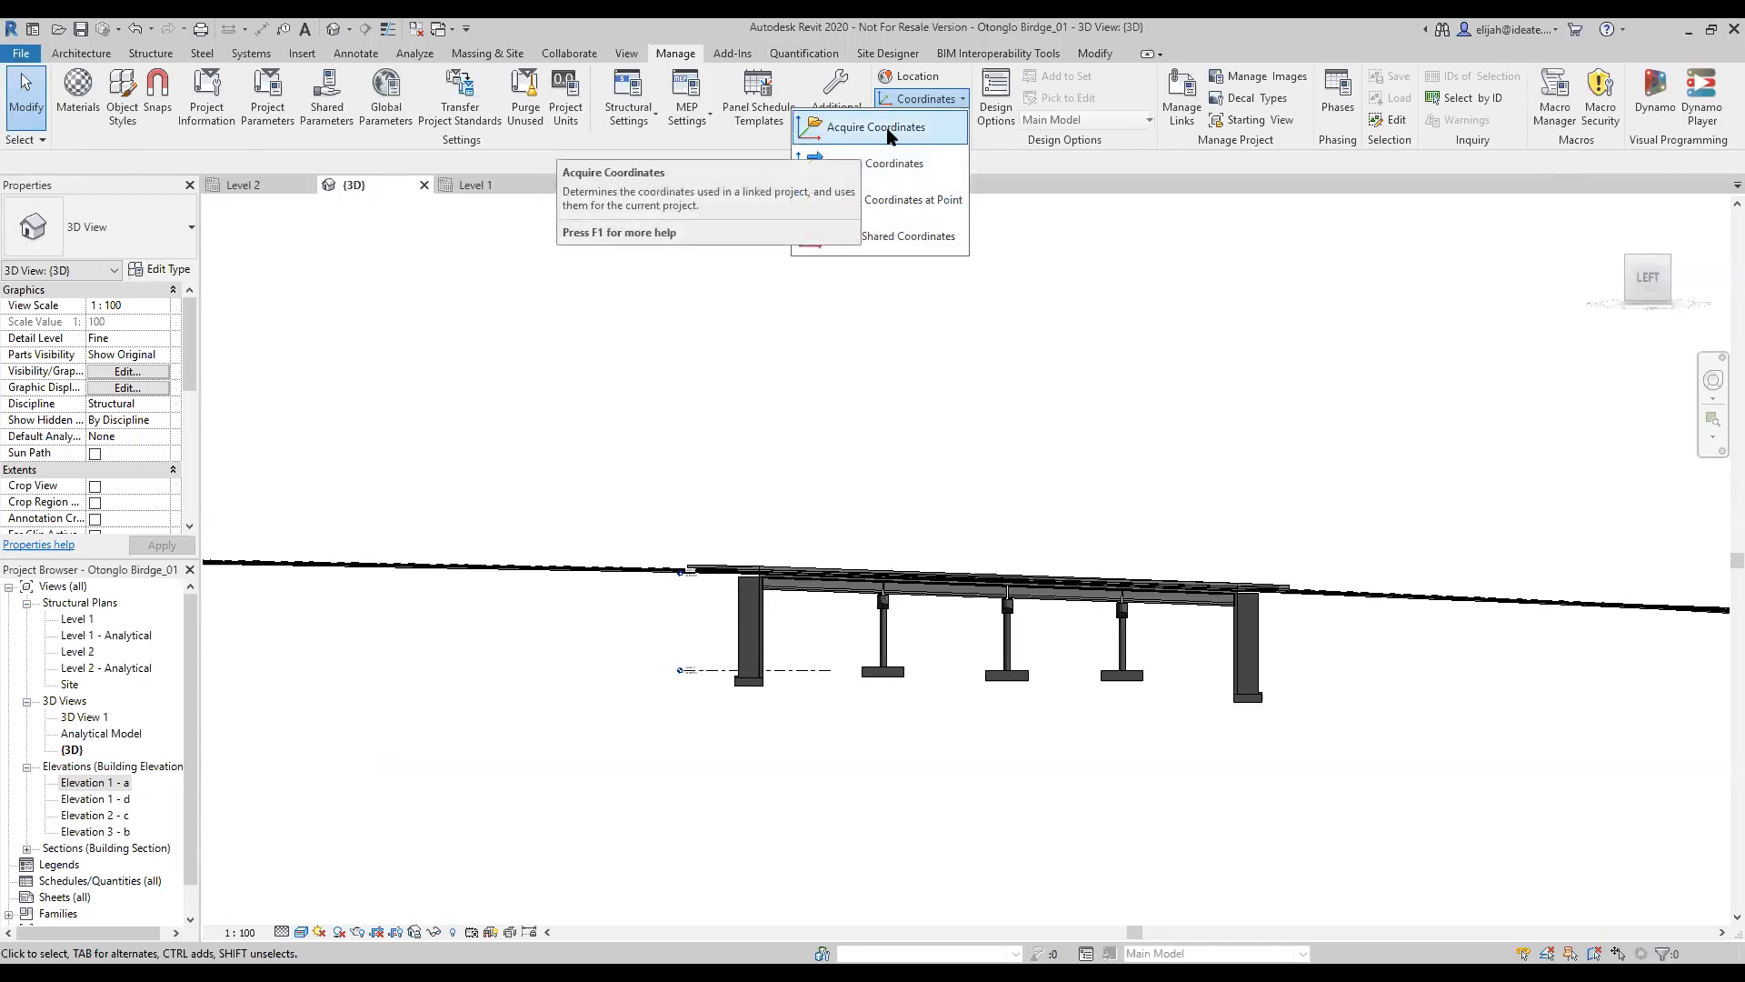
click(1090, 182)
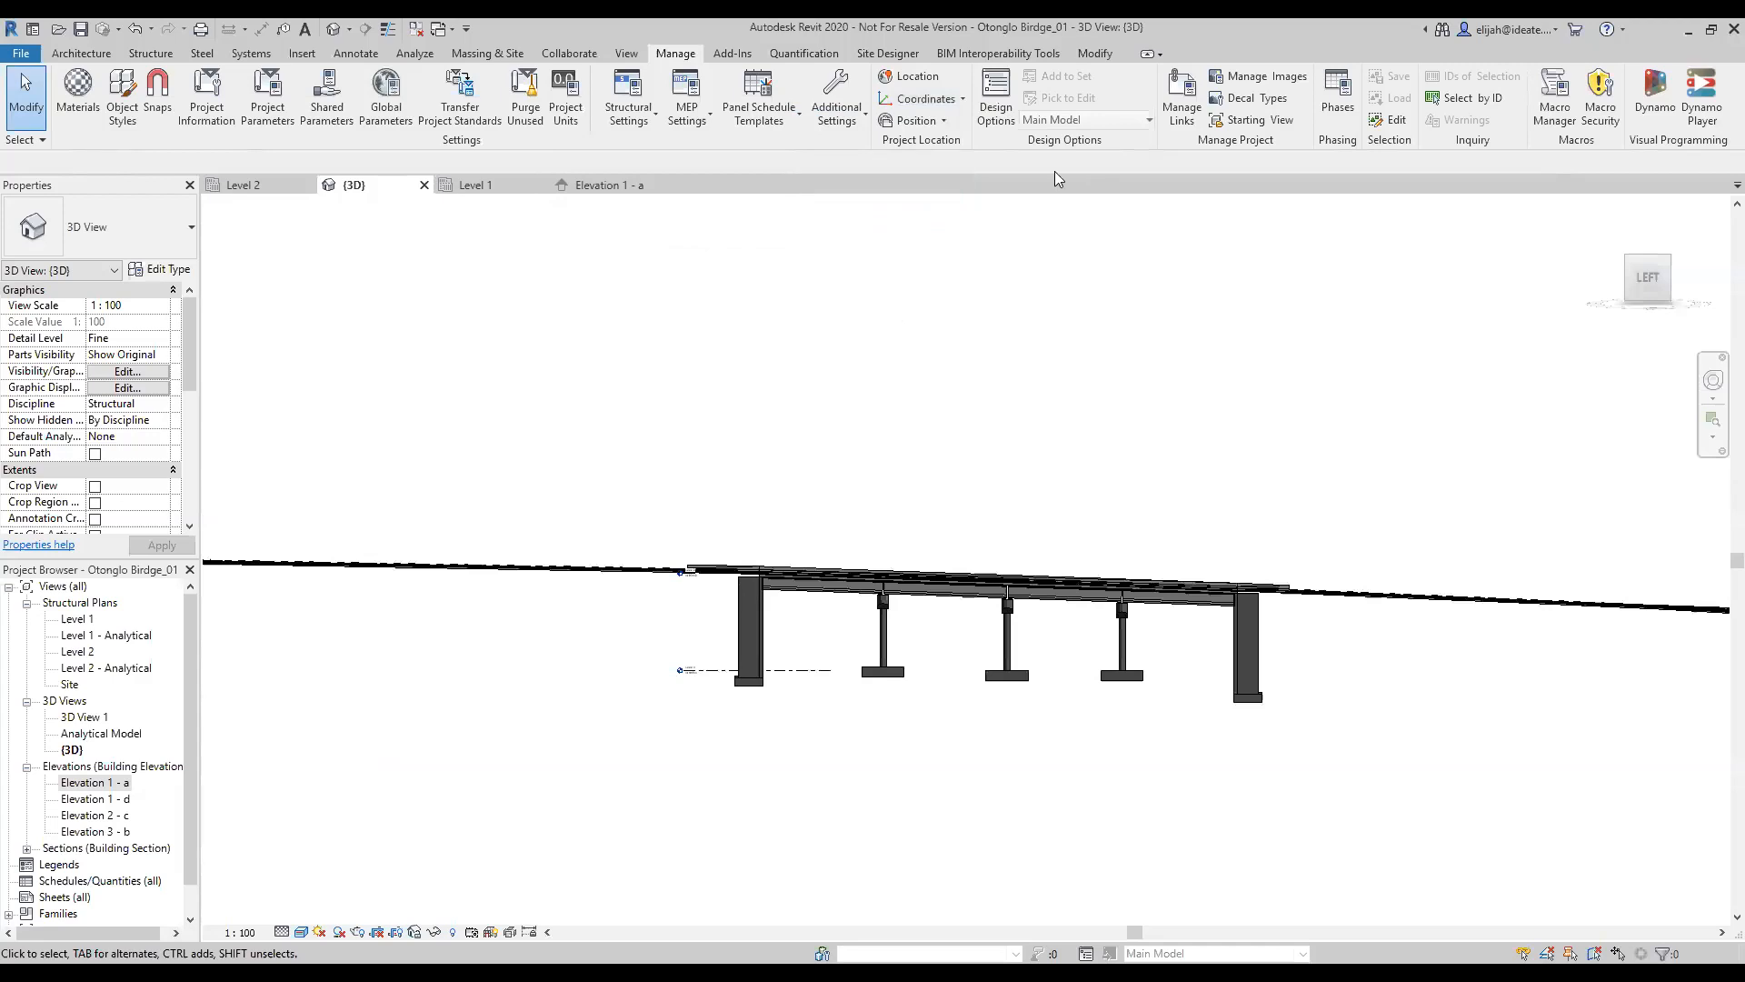
Step: Try to link the Webinar_Bridge Topo topography from the Civil 3D Models folder of the Kisumu Norther Bypass project
click(296, 53)
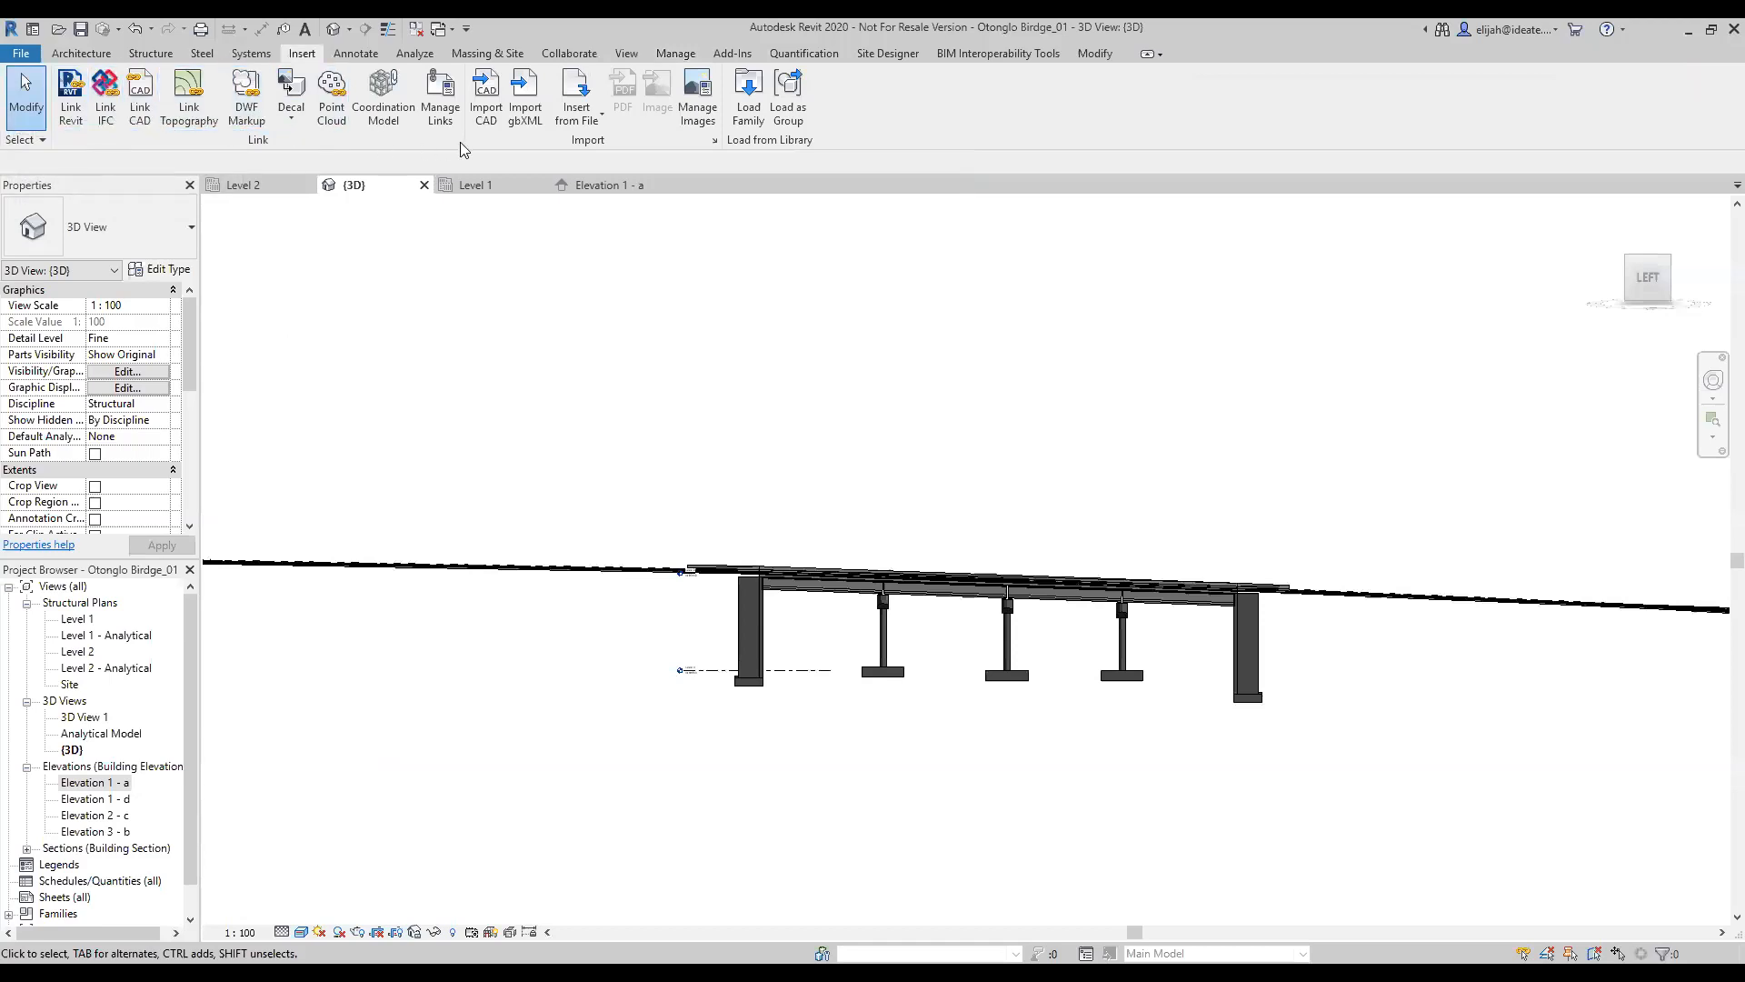
click(189, 102)
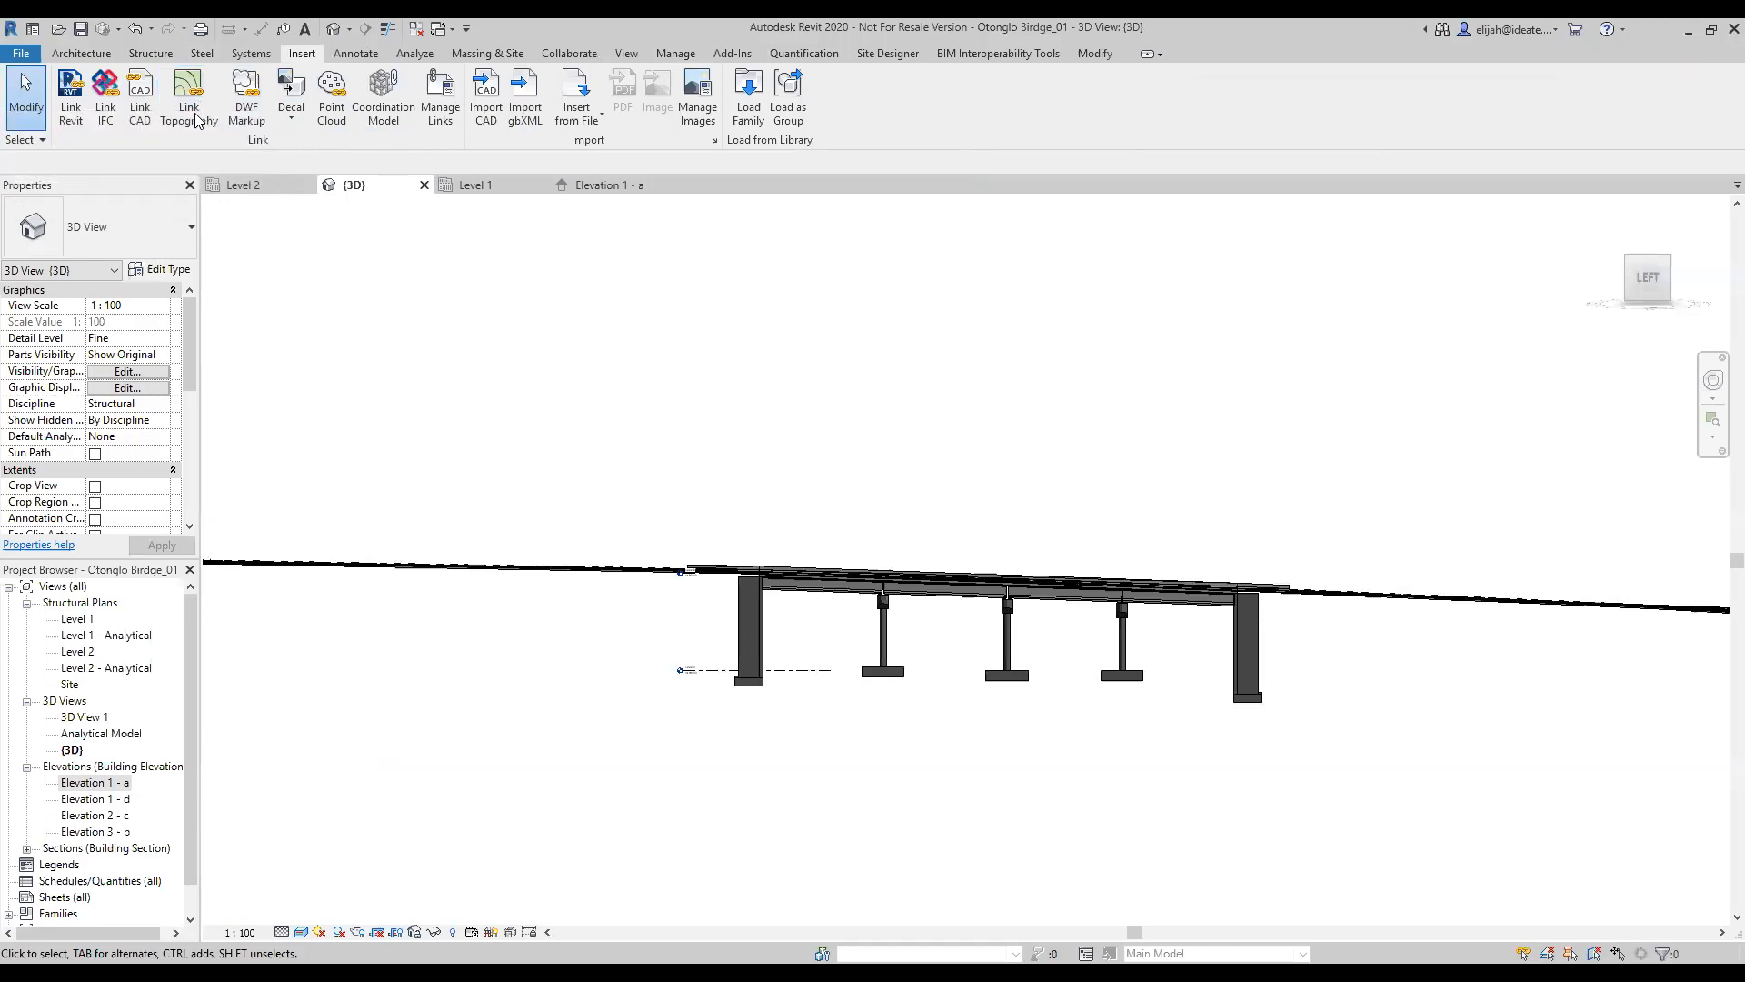
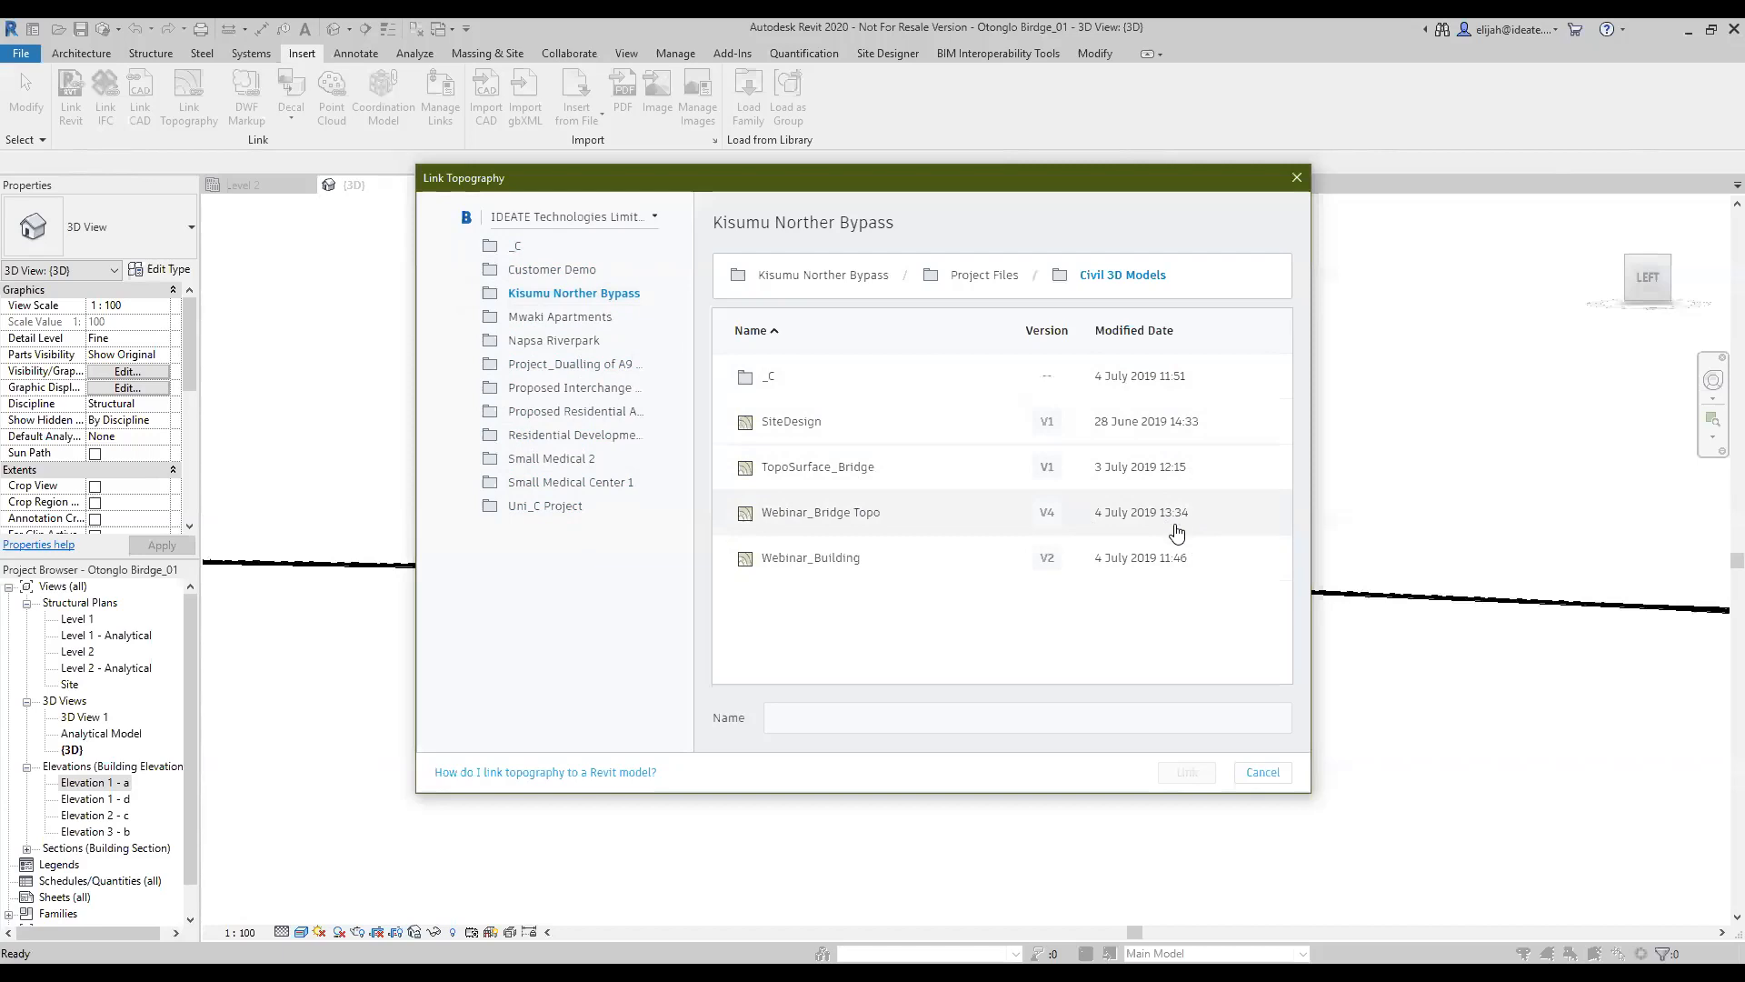
click(1016, 524)
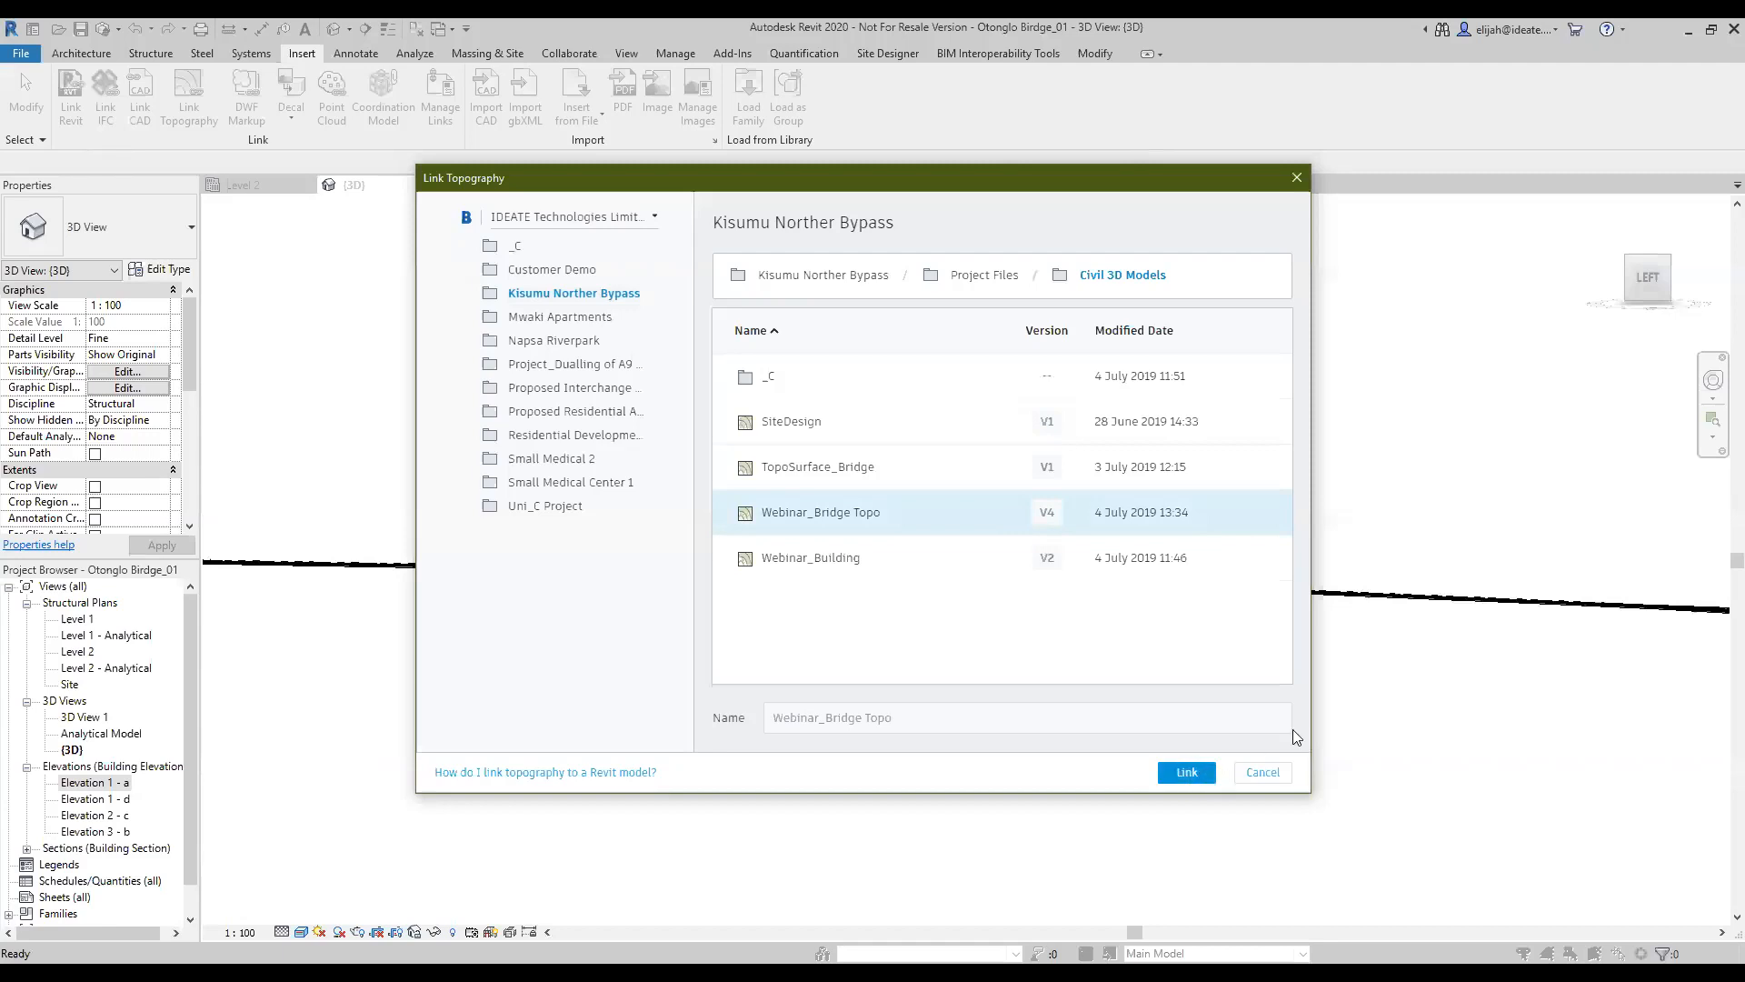
click(1261, 782)
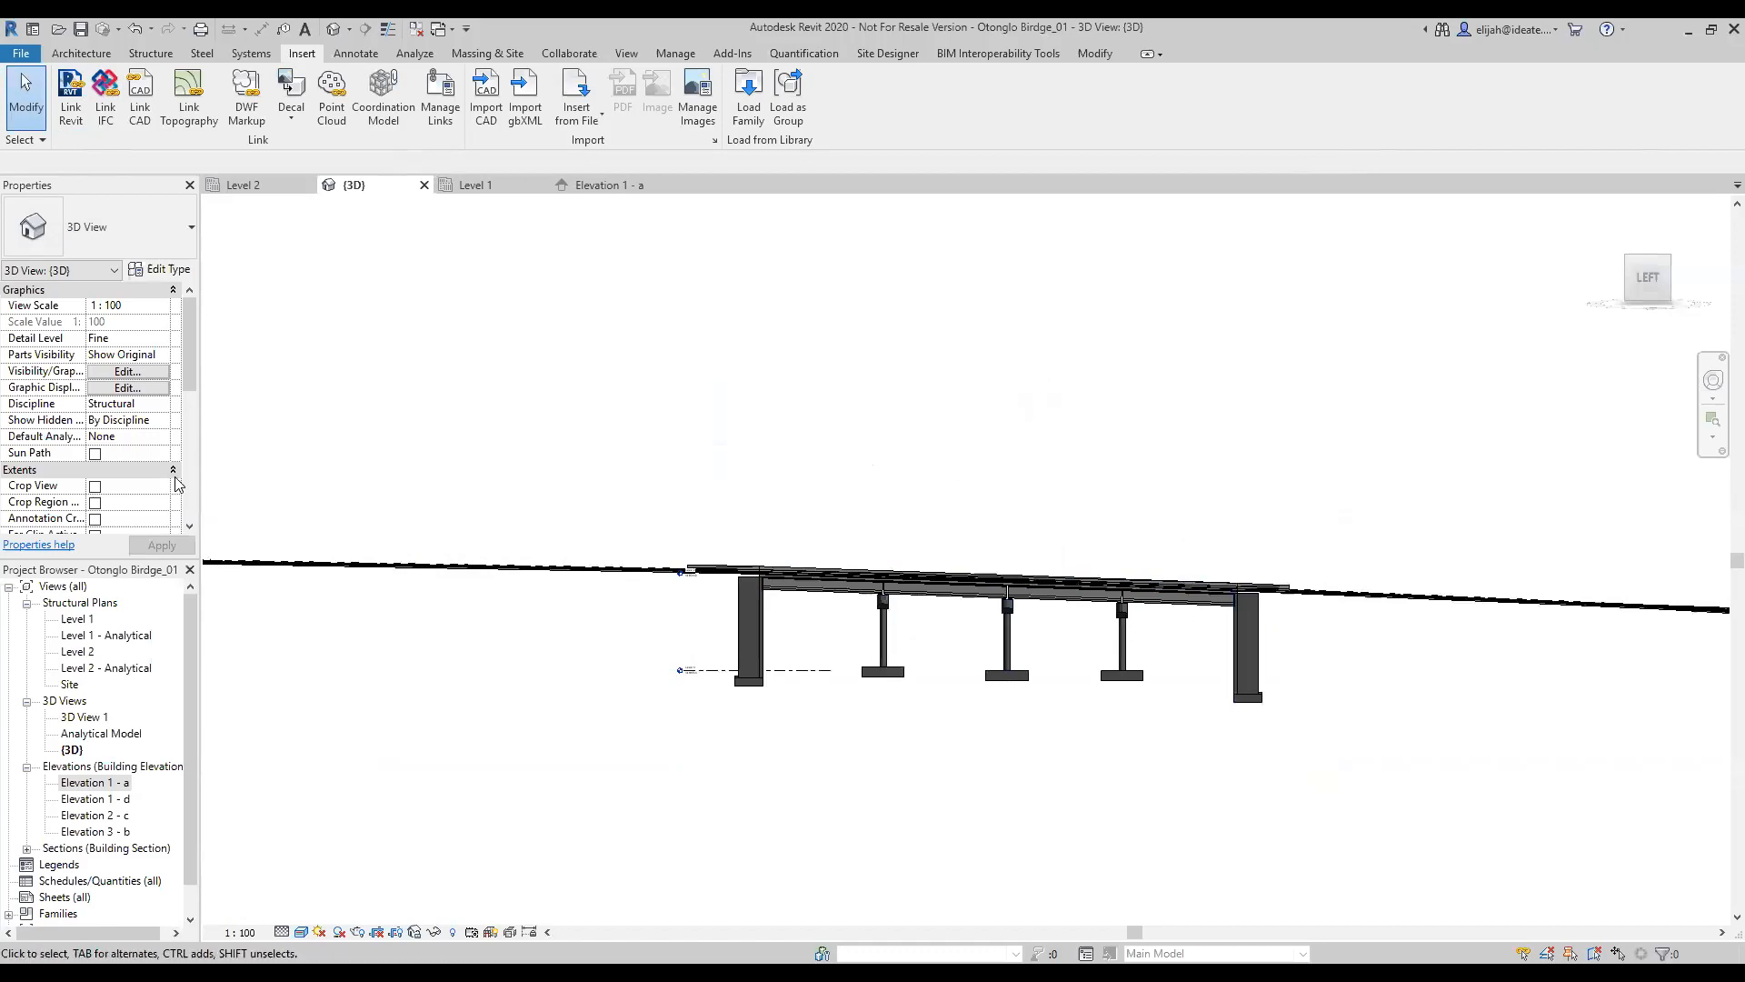
Step: Make the Topography category visible in the {3D} view through its visibility/graphic overrides
click(121, 371)
scroll(600, 568, down, 10)
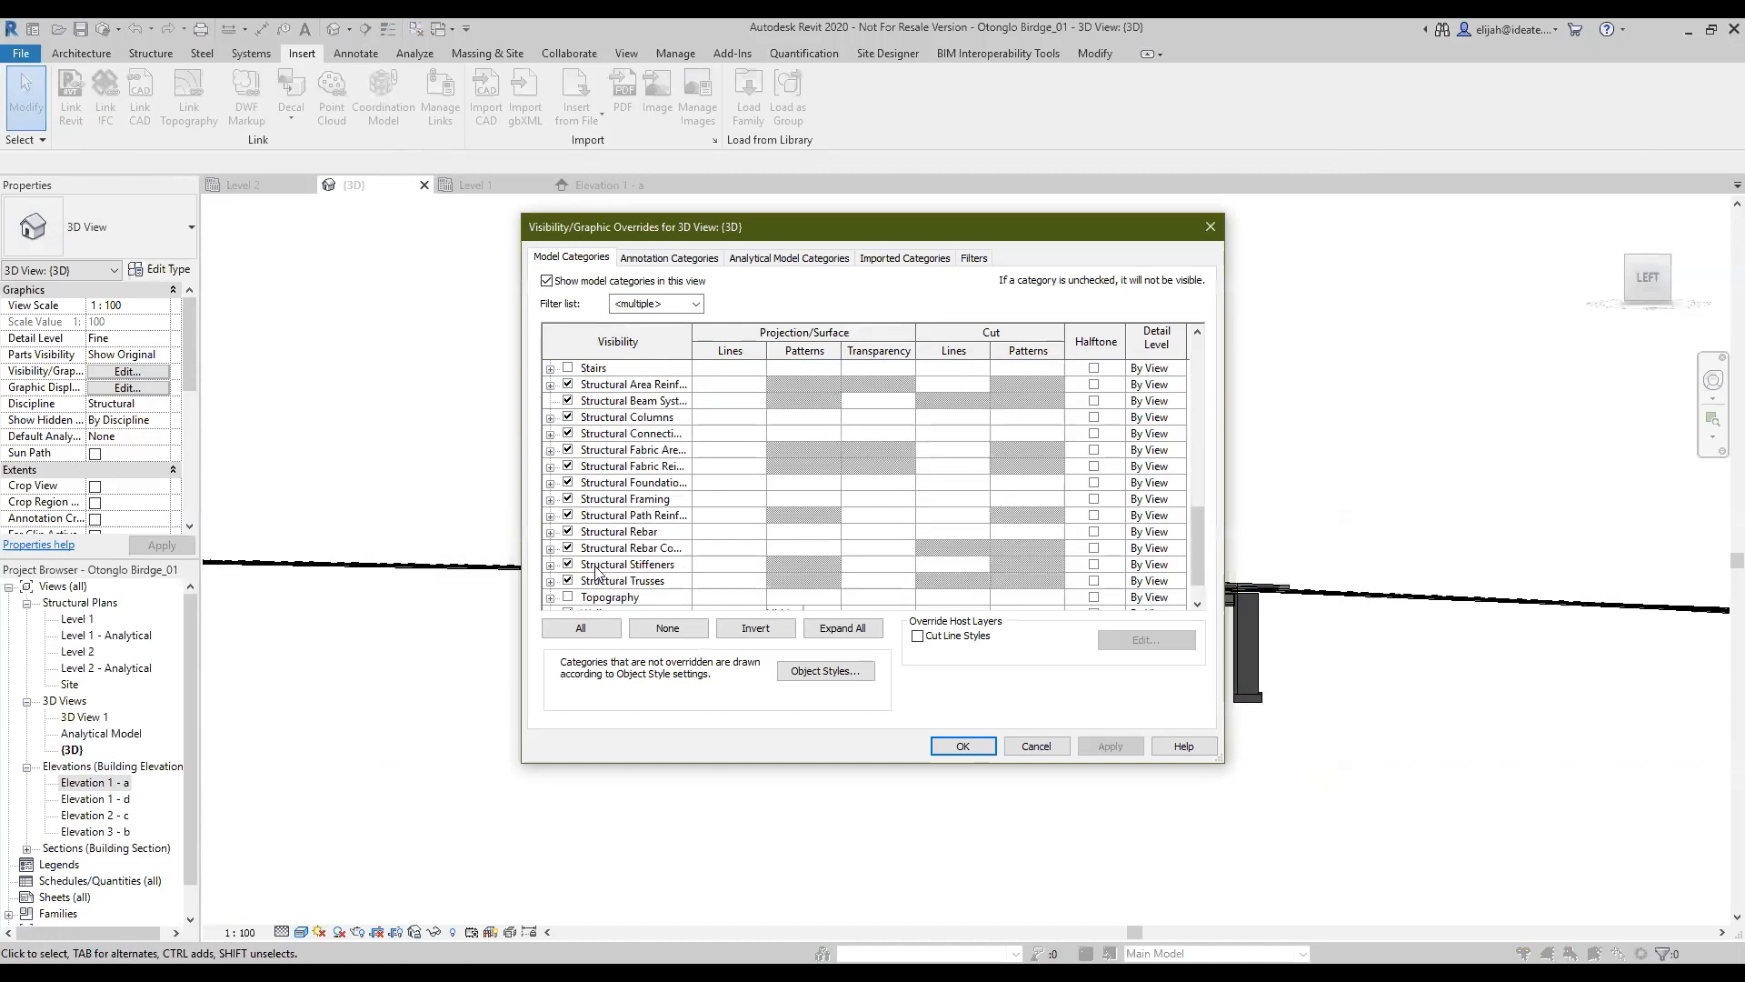
scroll(598, 571, down, 2)
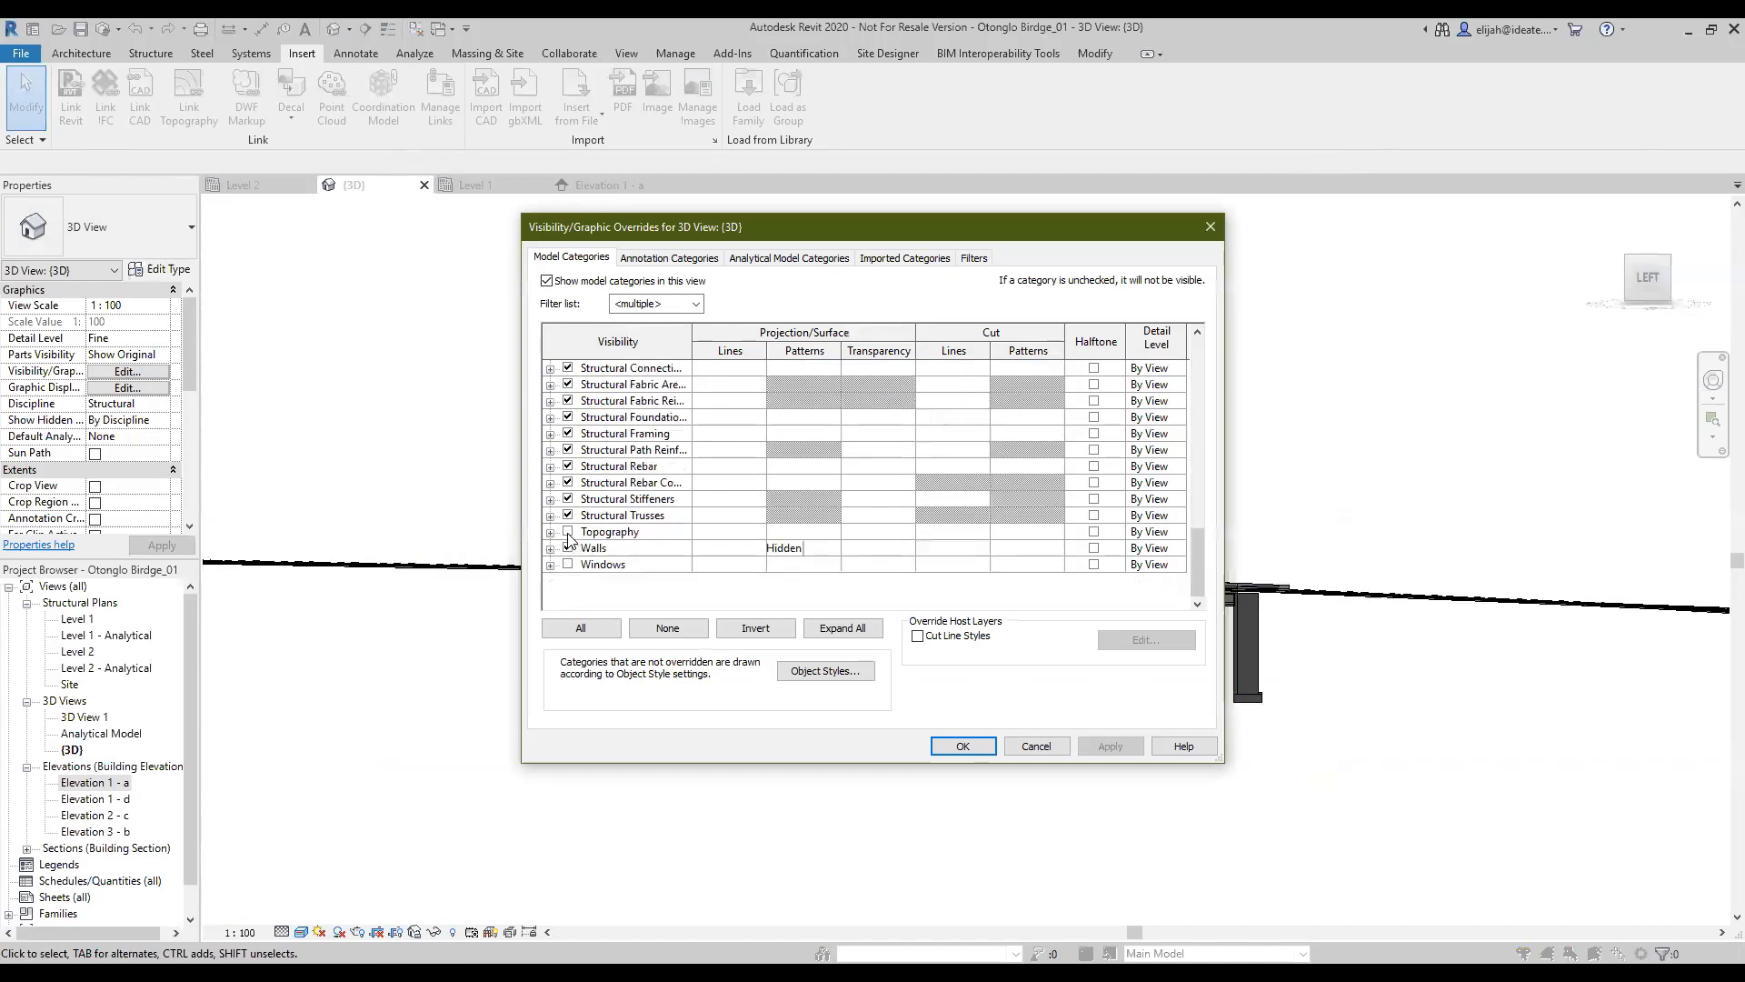
click(567, 533)
click(1102, 749)
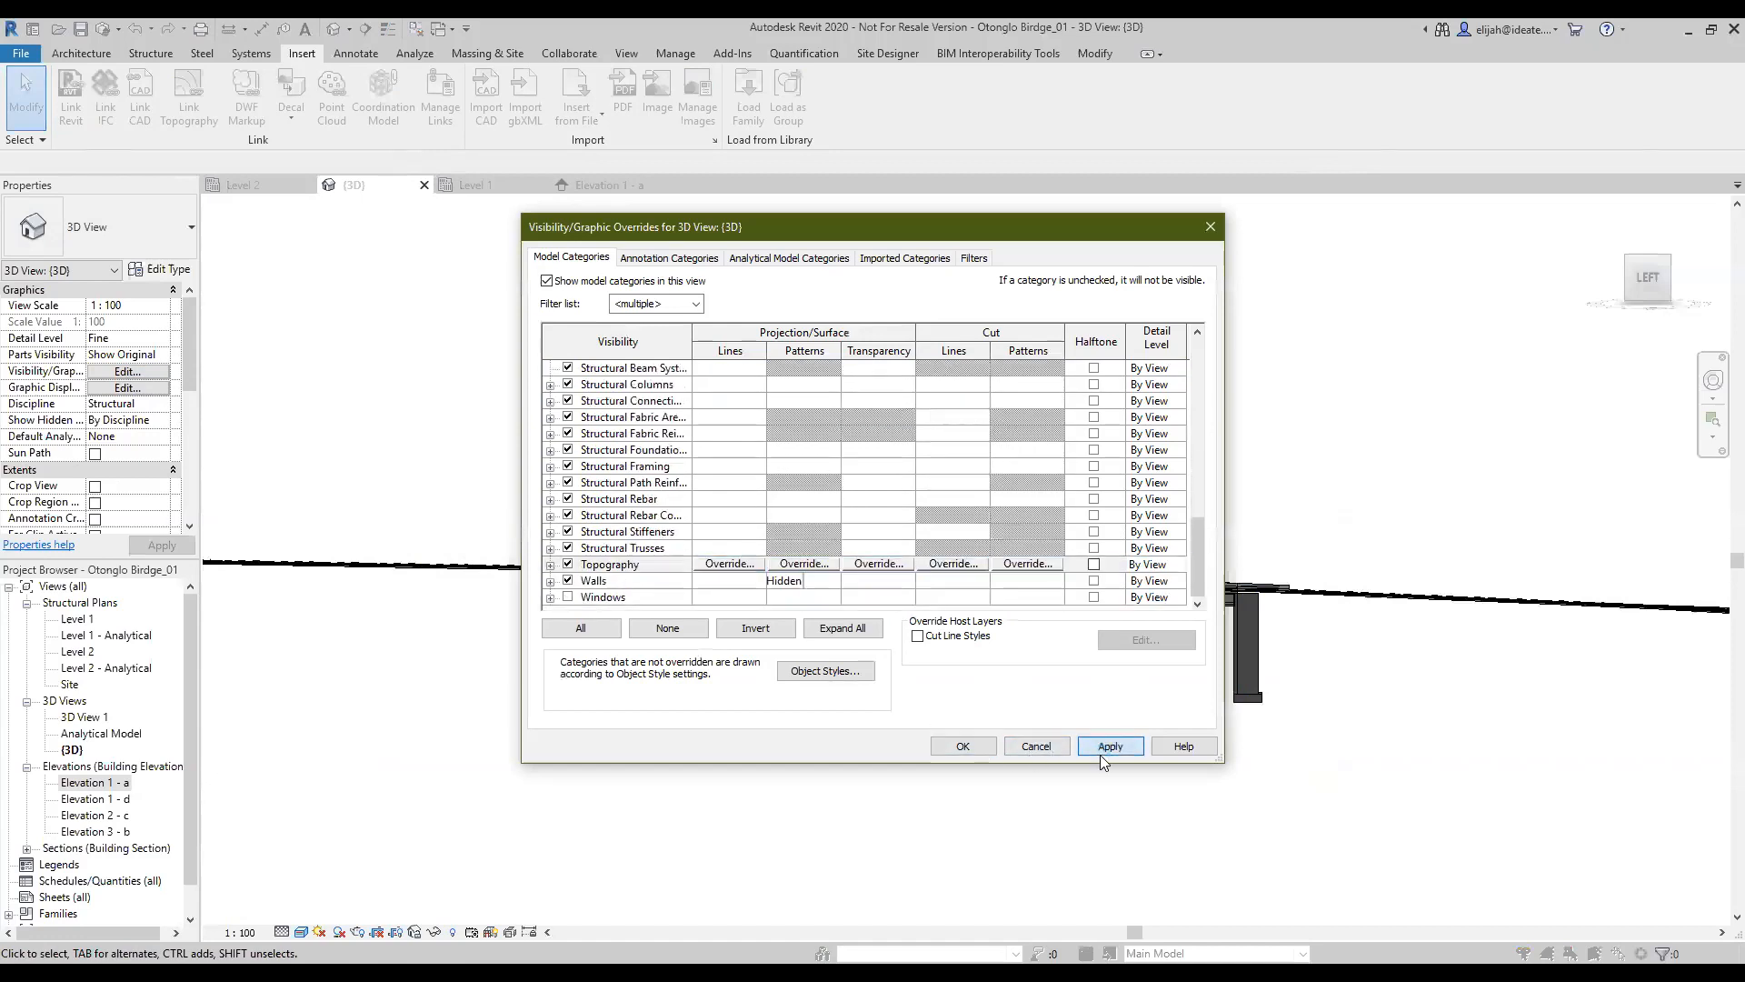
click(962, 747)
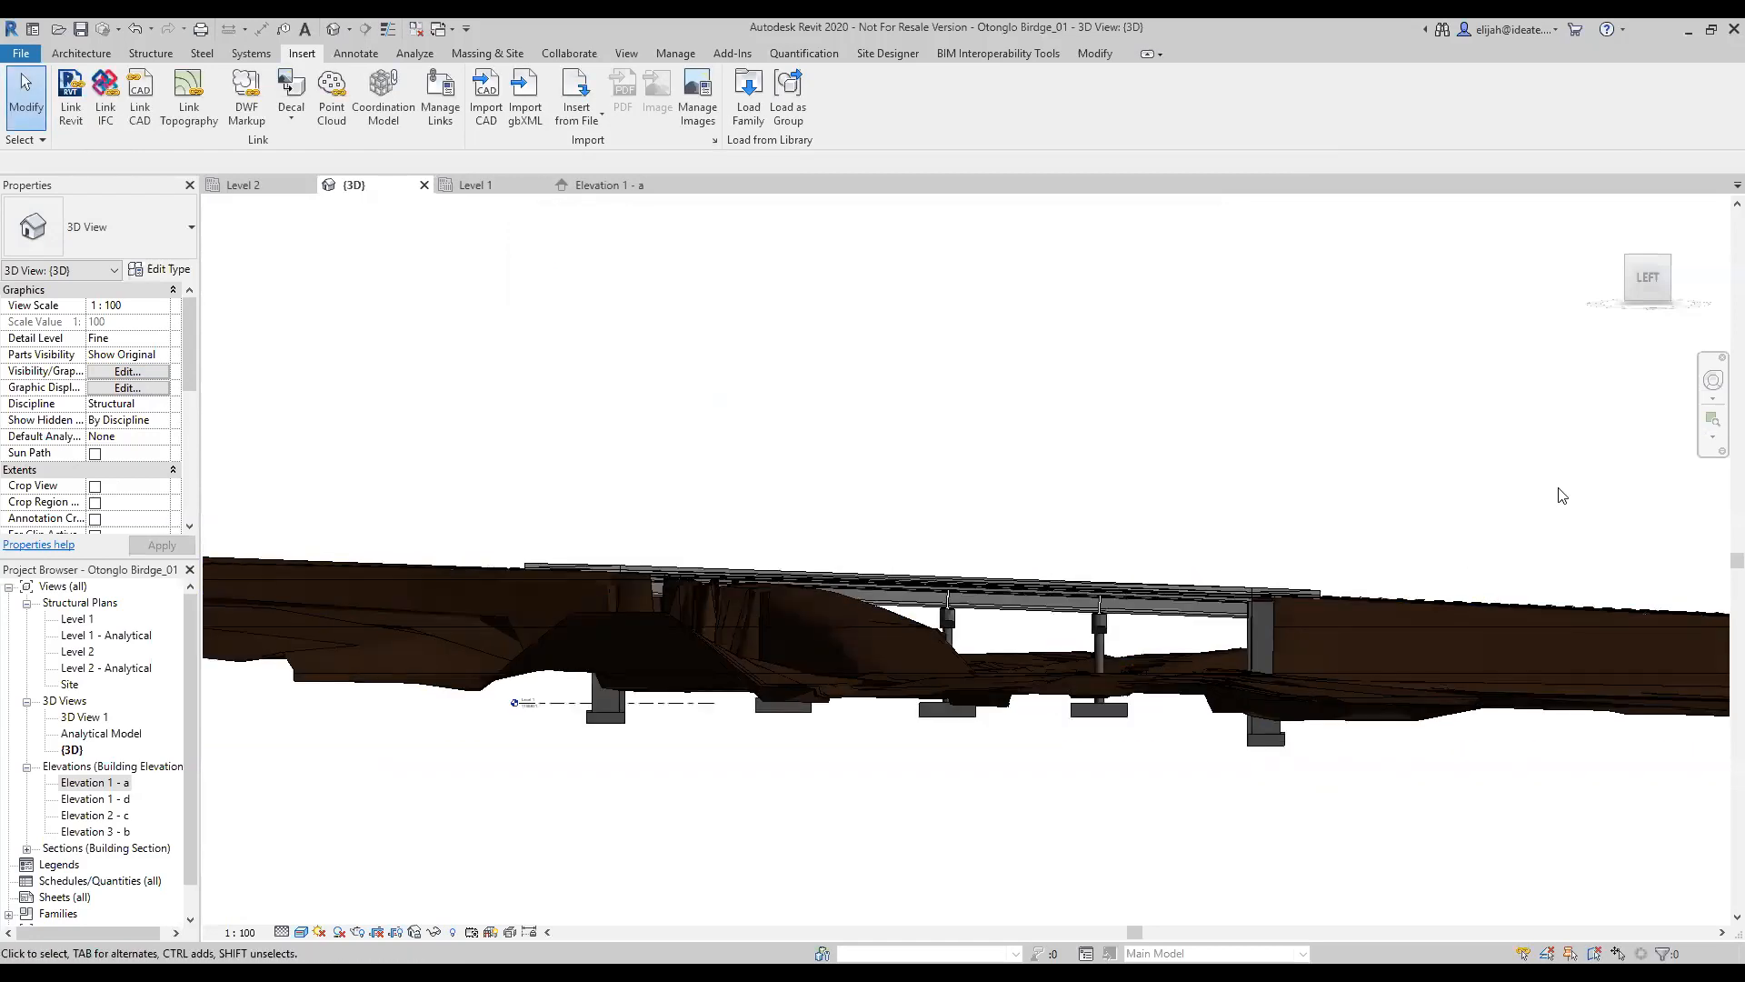
Step: Examine how the bridge deck and piers sit on the topography from the home 3D orientation and up close
middle_drag(1052, 472, 1009, 655)
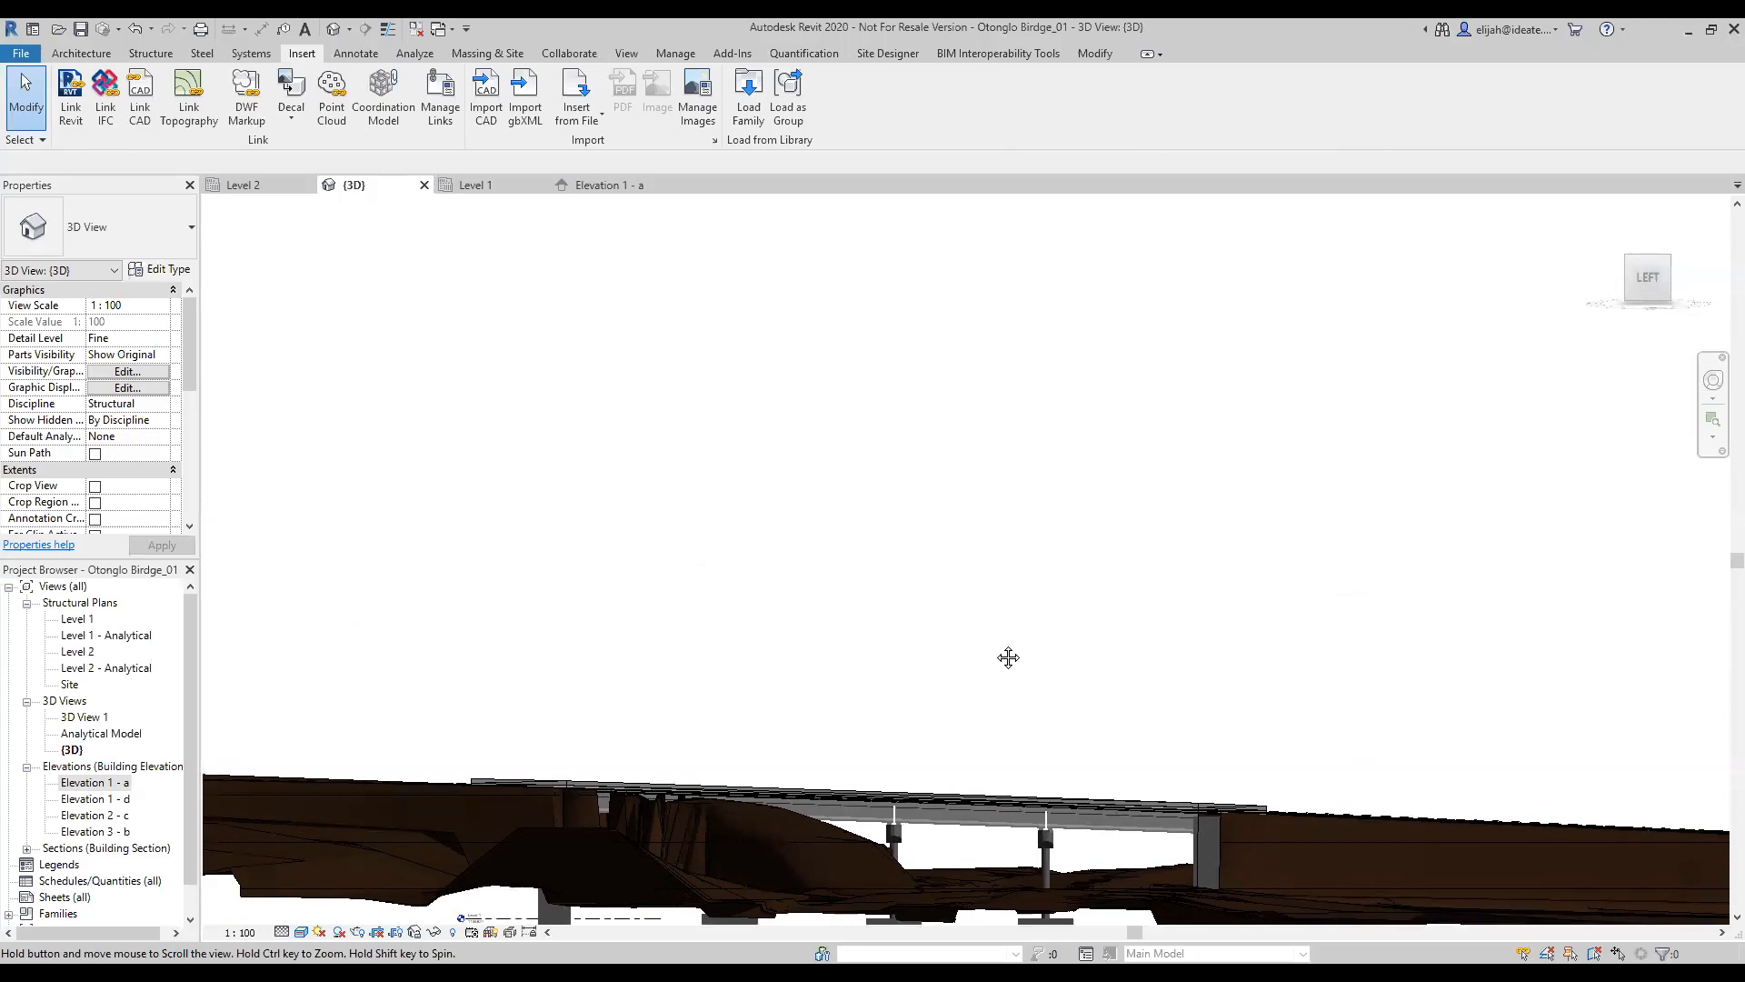
click(1607, 211)
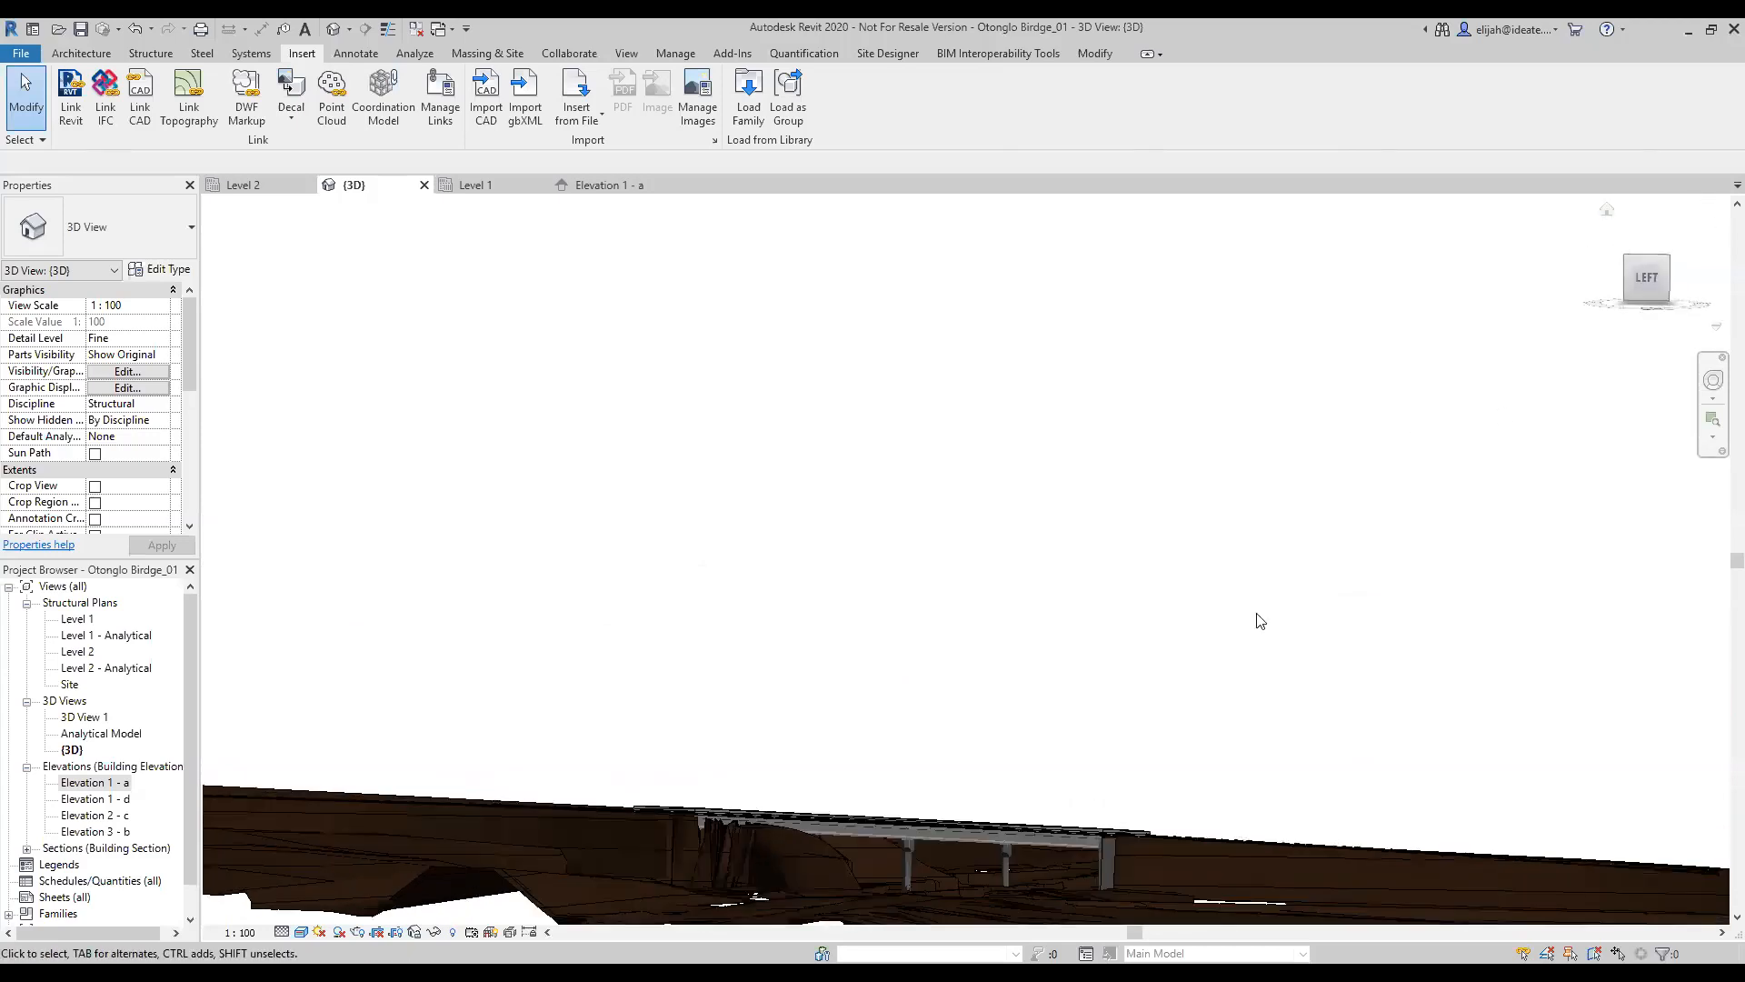
scroll(975, 756, up, 5)
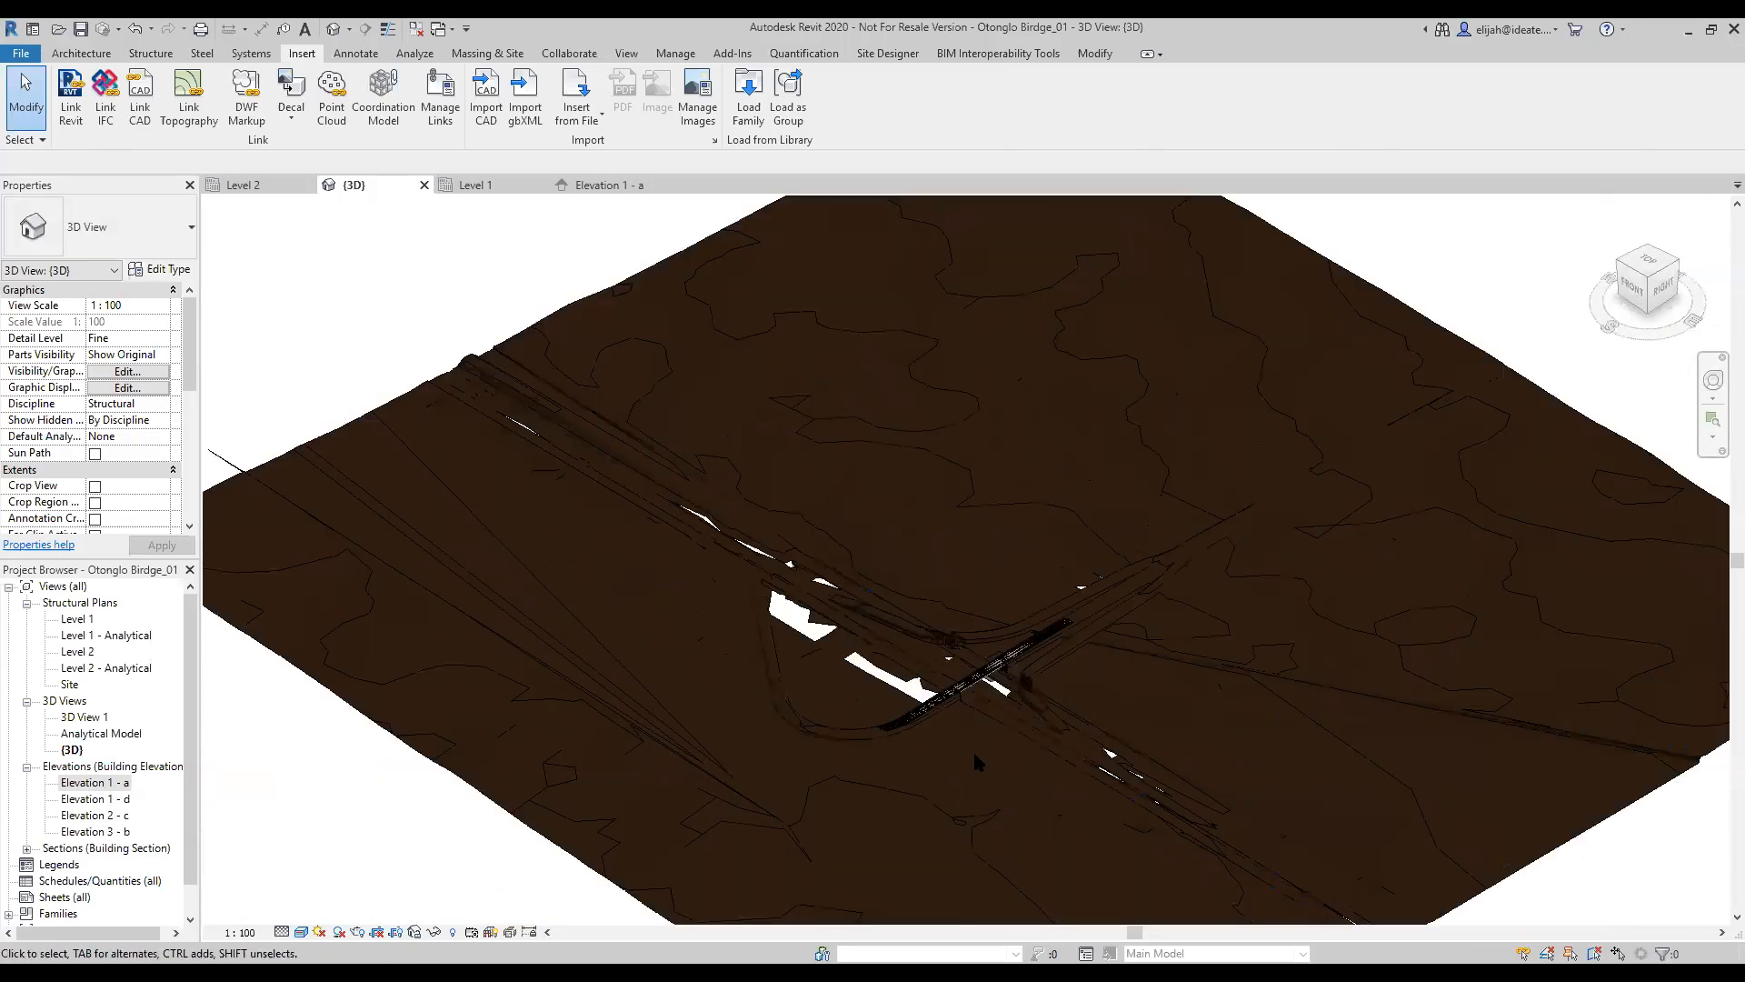
scroll(1011, 647, up, 8)
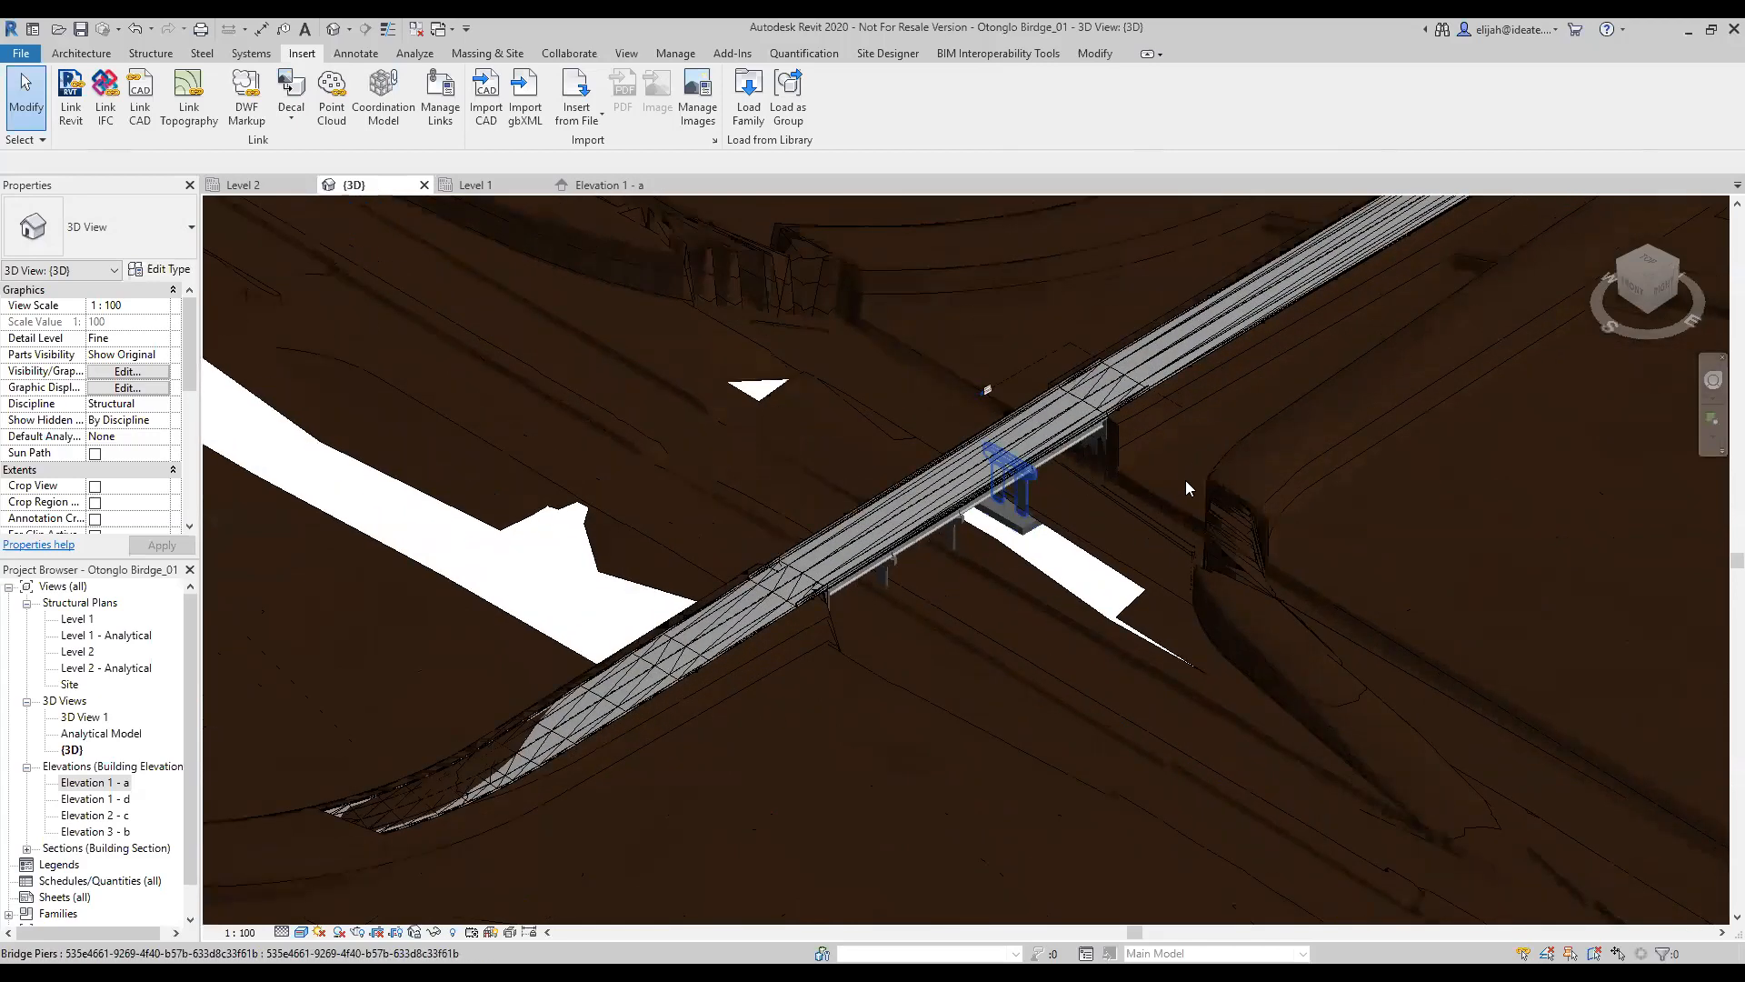
shift+middle_drag(1104, 561, 1166, 542)
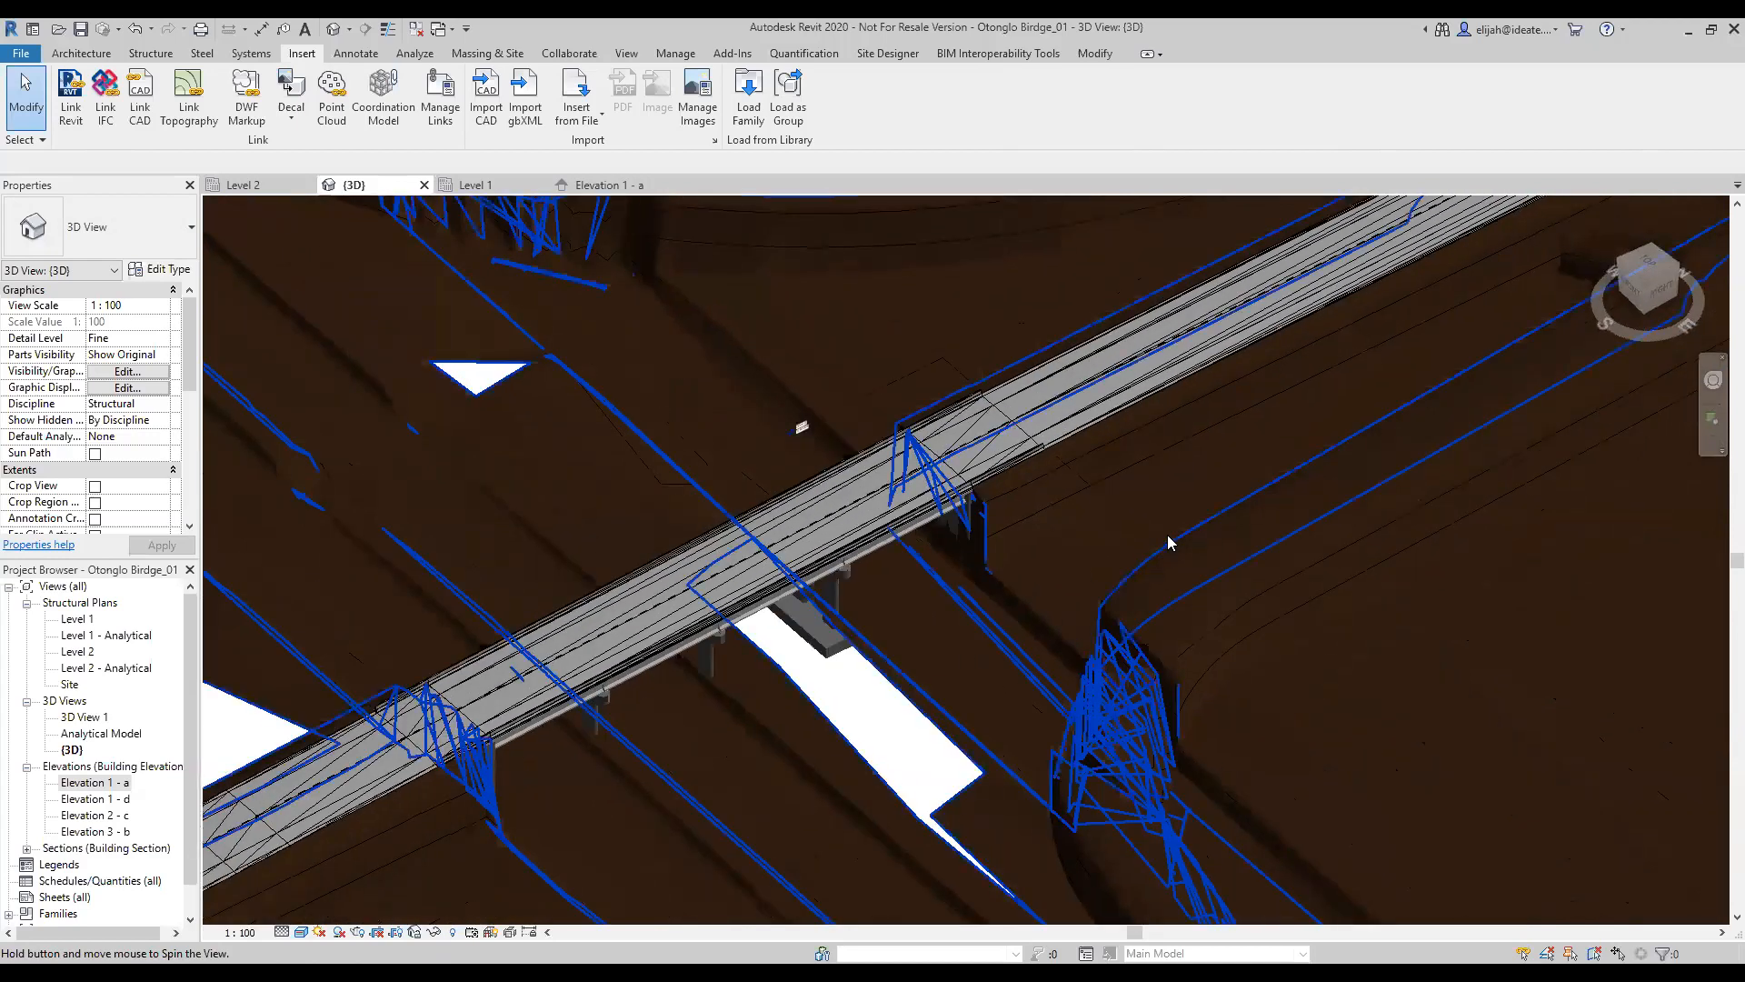
Step: Examine how the bridge's abutment wall and piers meet the linked topography up close in the {3D} view
scroll(1171, 540, up, 4)
middle_drag(1329, 442, 1009, 720)
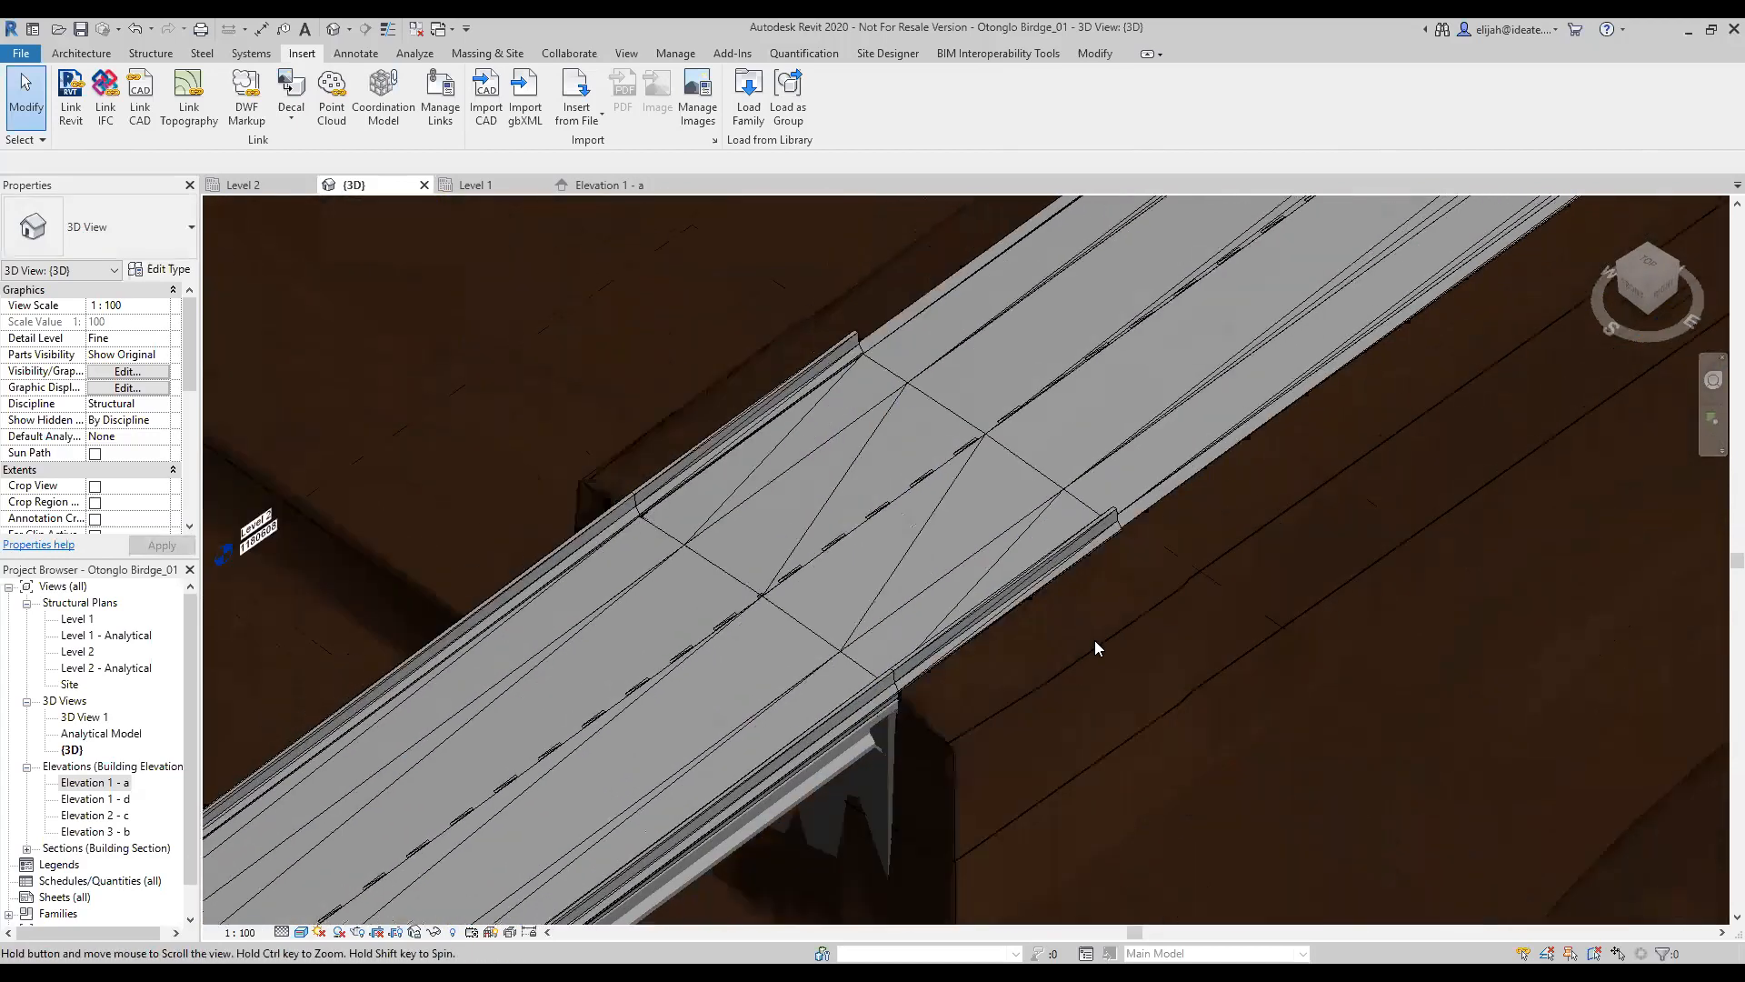
scroll(1094, 640, down, 1)
scroll(1182, 600, down, 5)
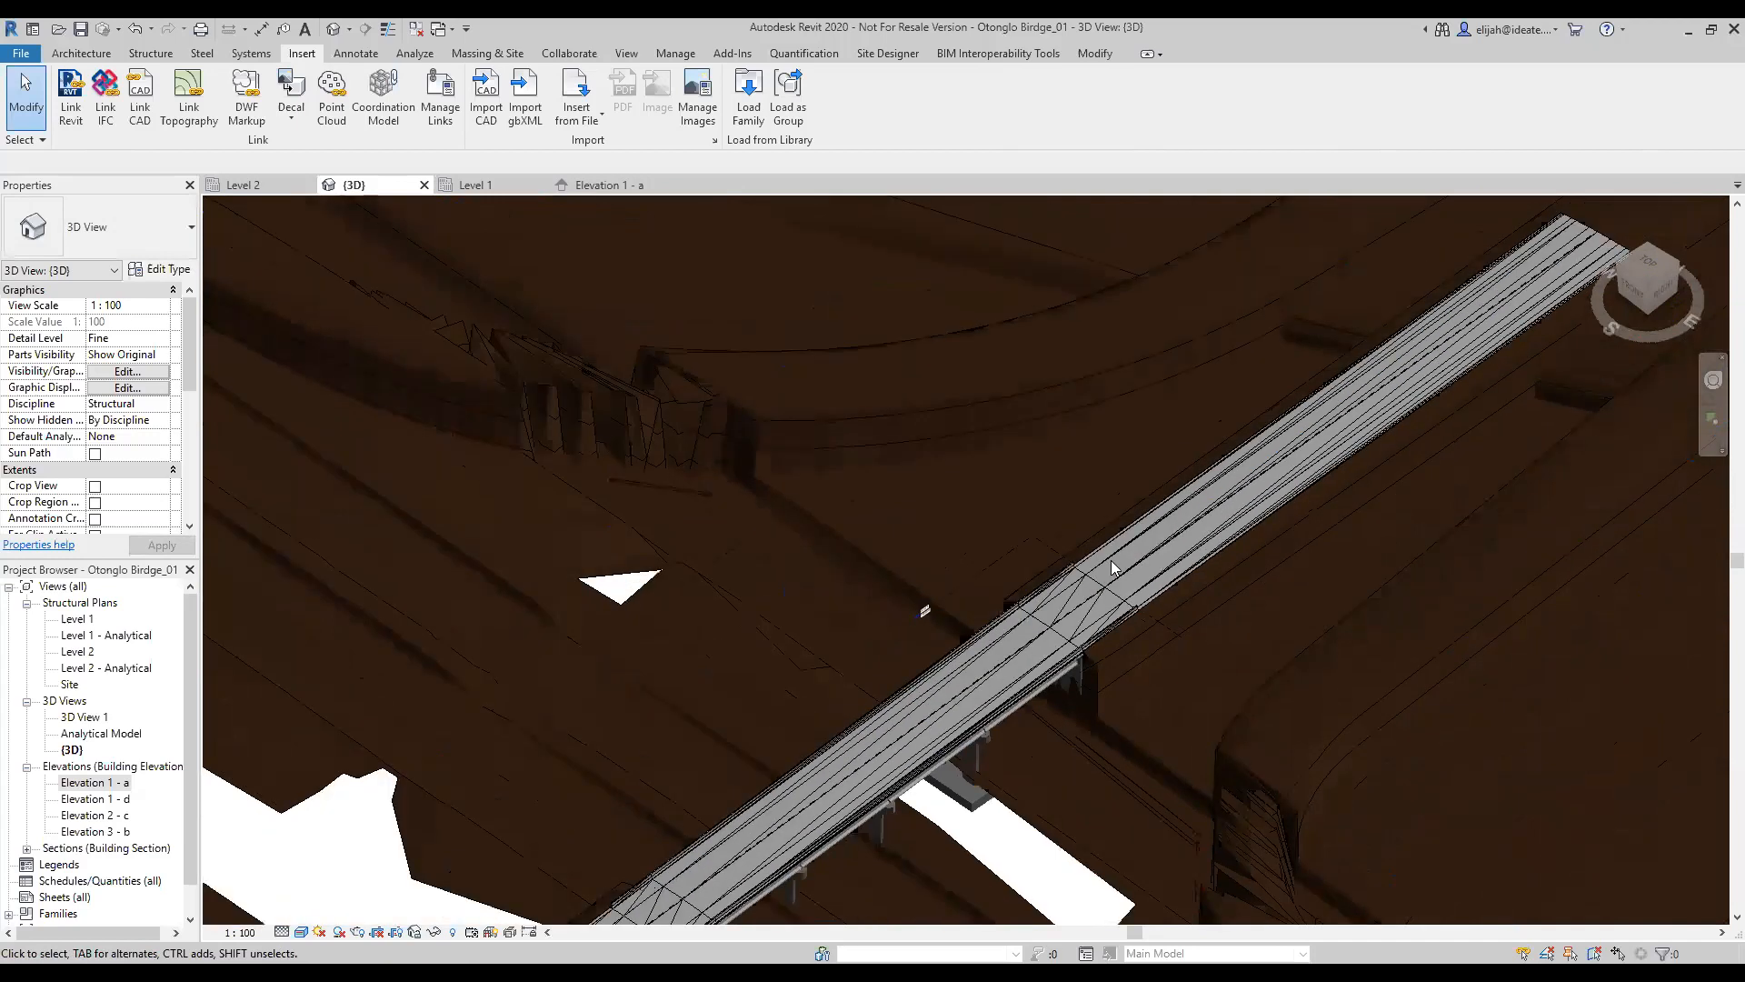
scroll(1173, 518, up, 5)
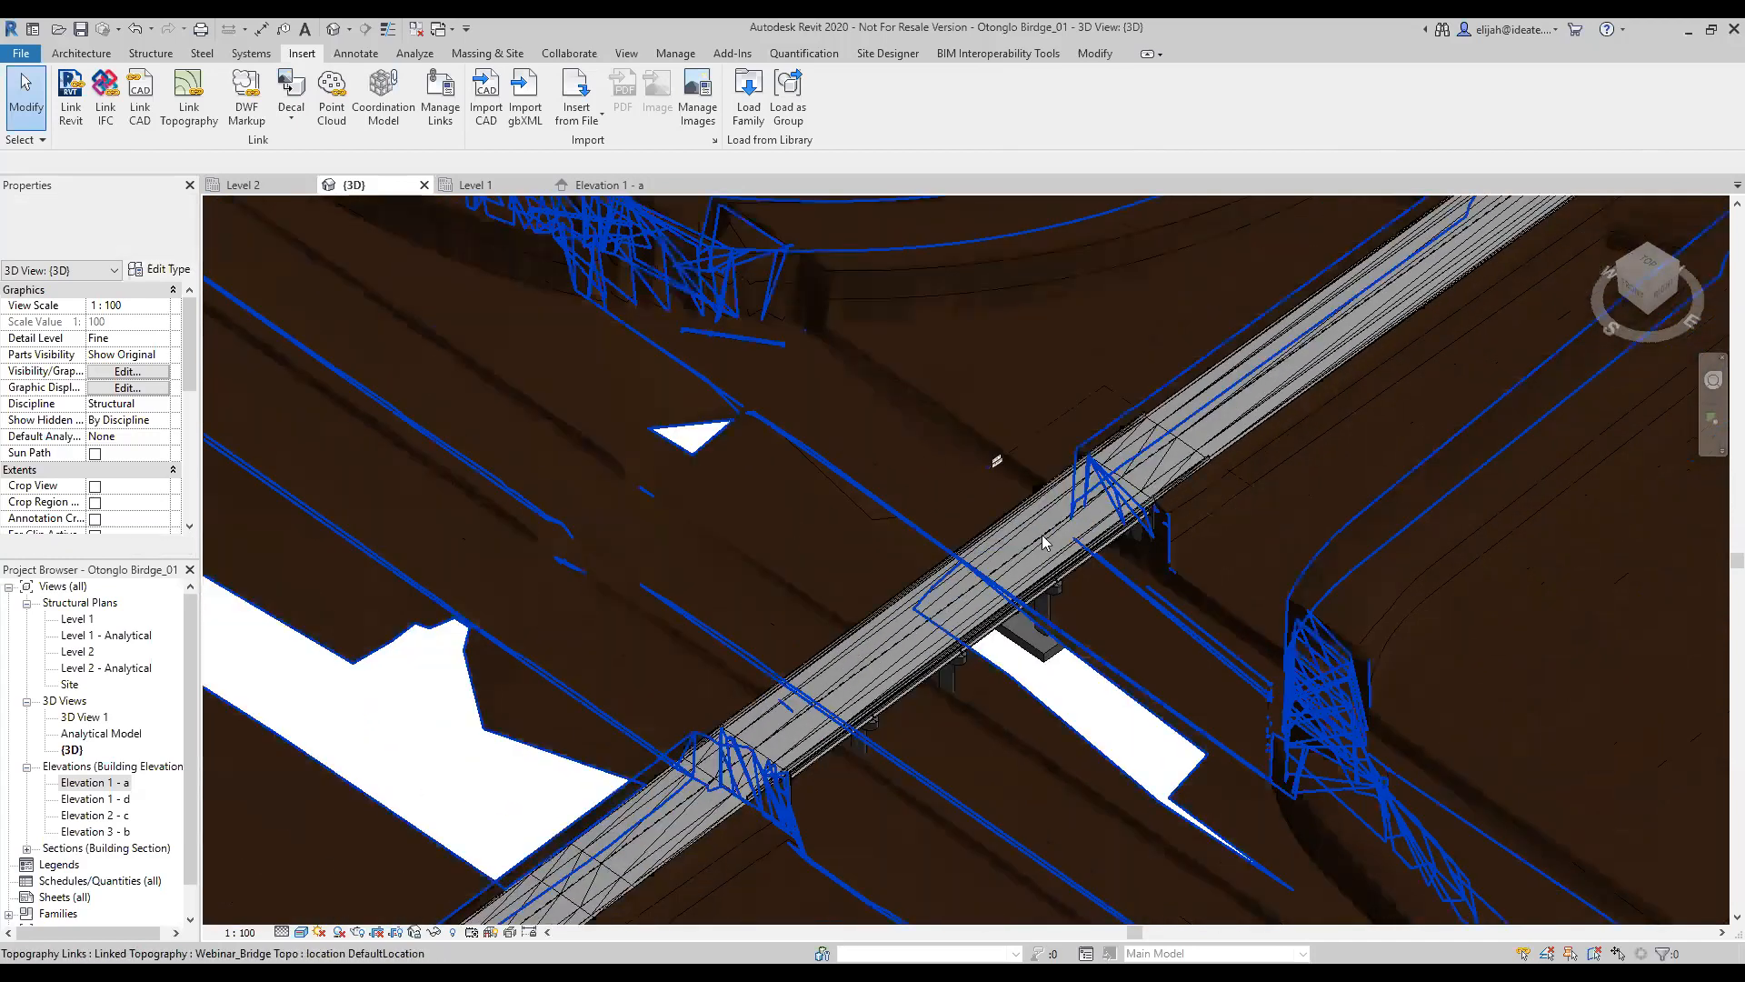
scroll(991, 509, up, 6)
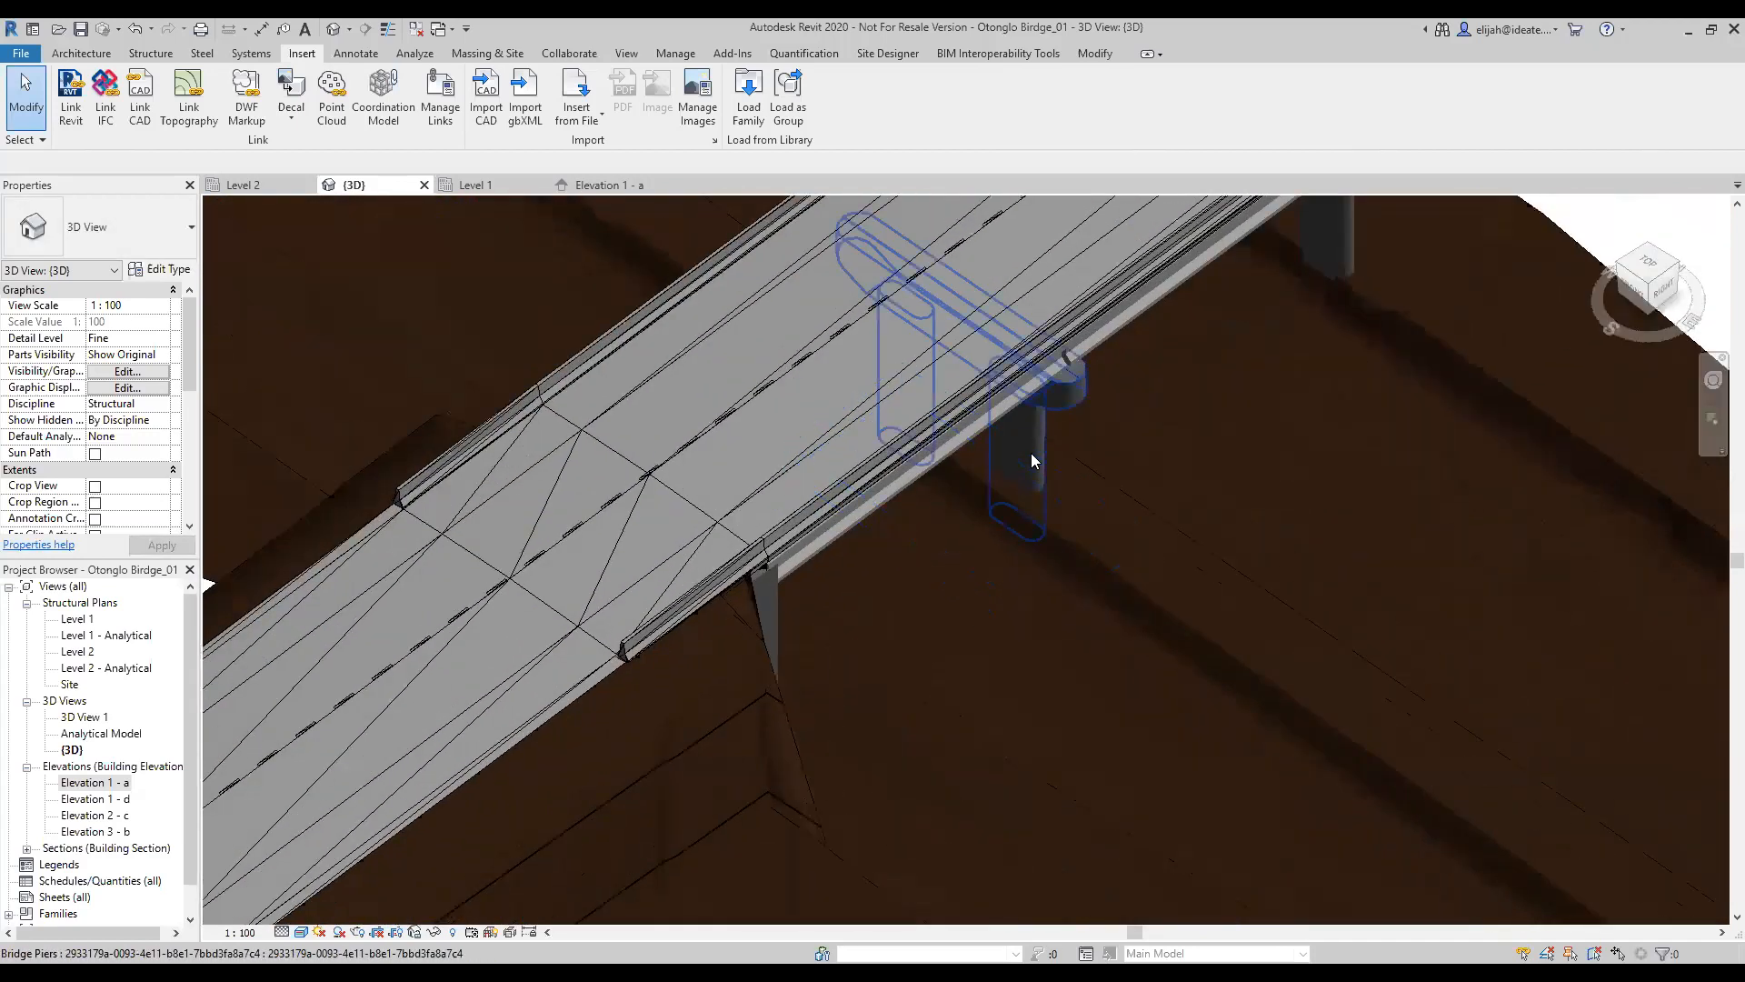
middle_drag(933, 656, 940, 608)
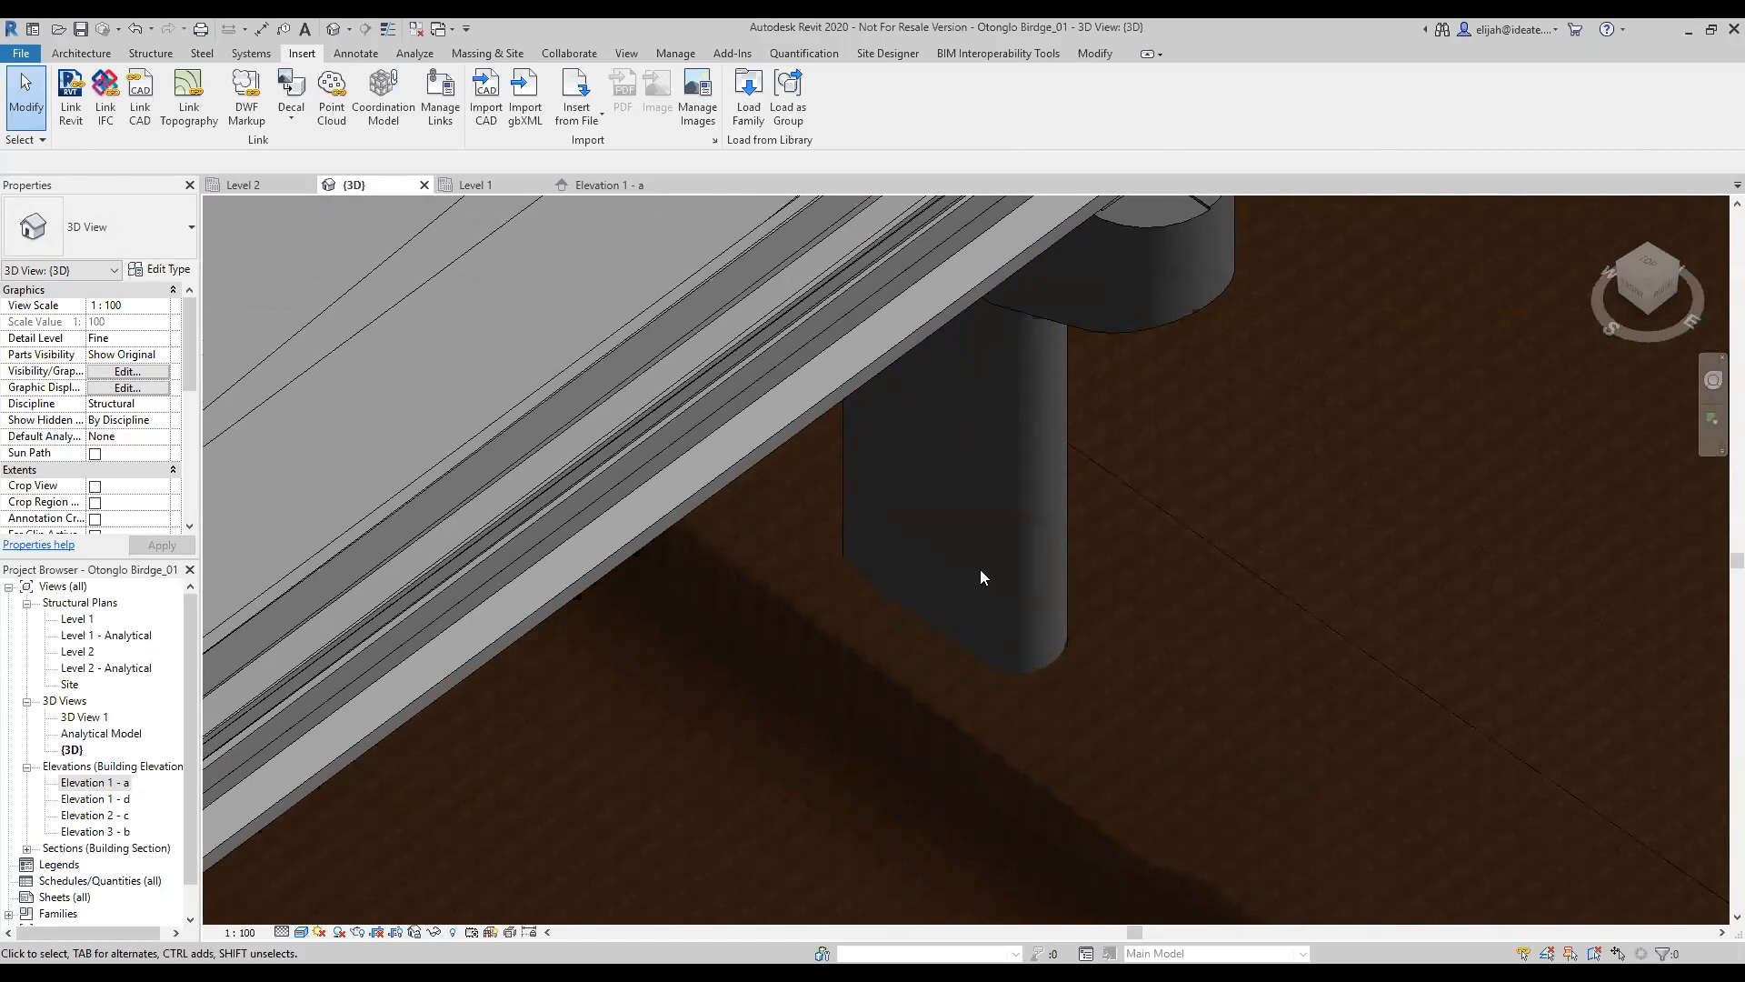
scroll(907, 565, down, 5)
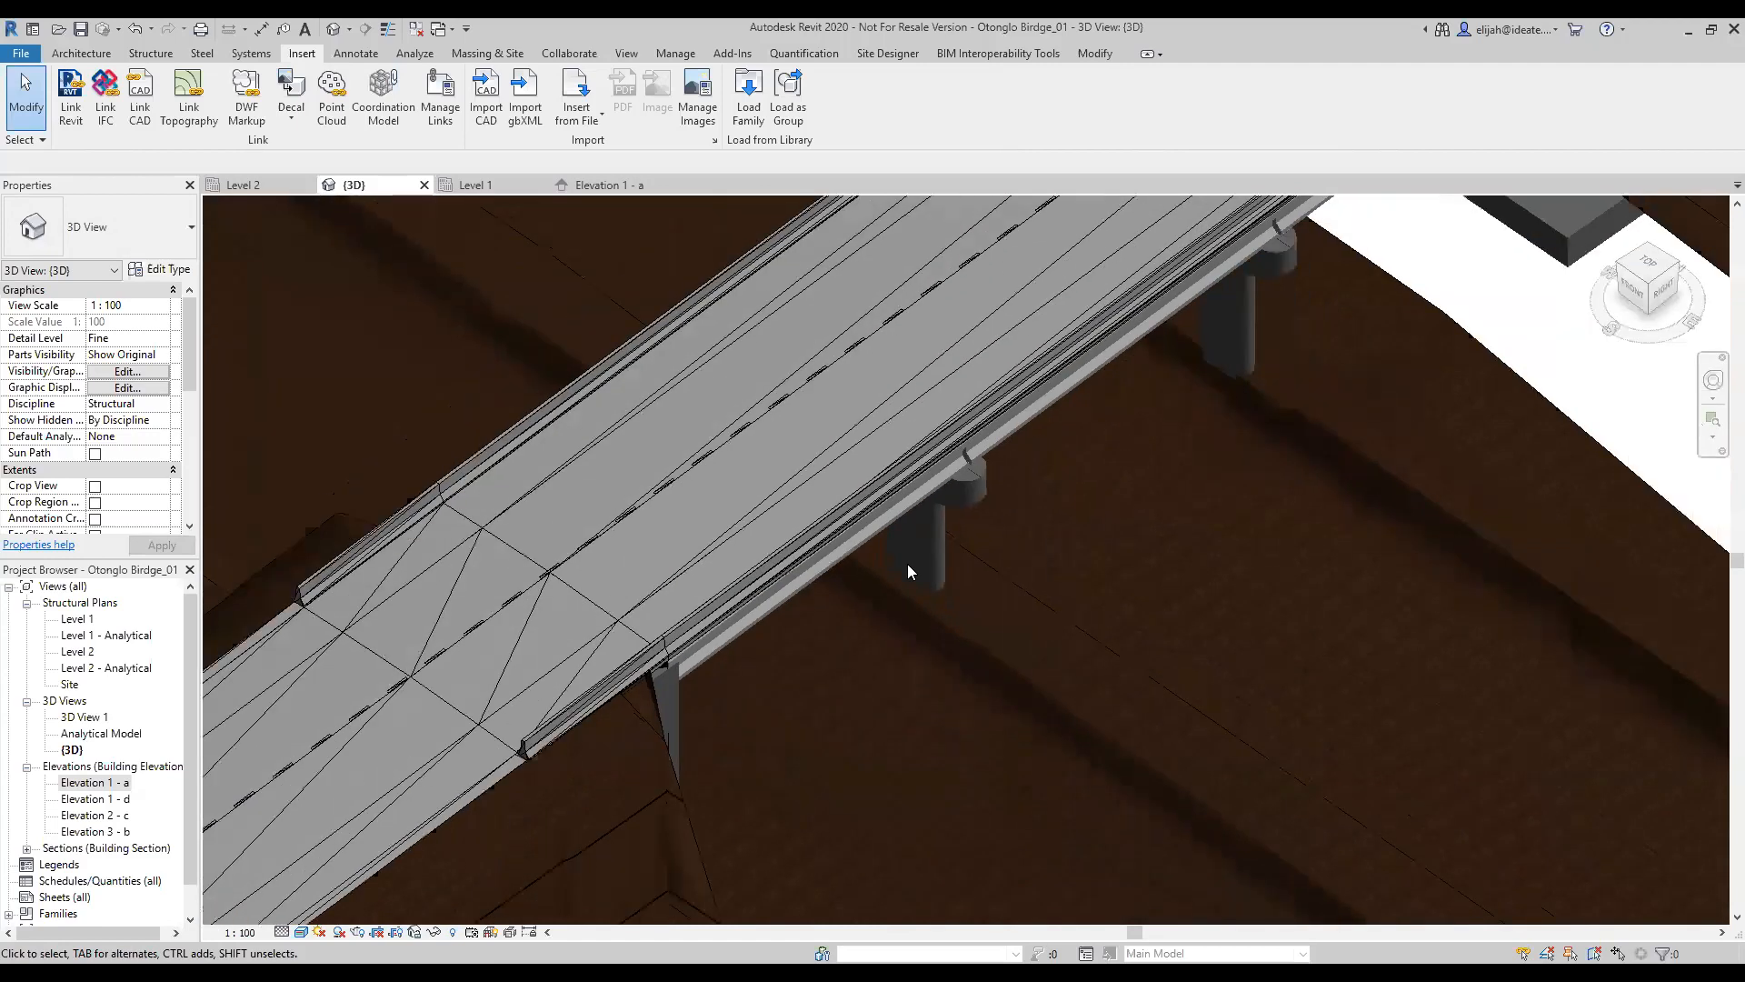
Step: Examine the pier foundations, abutment and ground profile in Elevation 1 - a, selecting the foundation of the pier nearest the left abutment
click(596, 182)
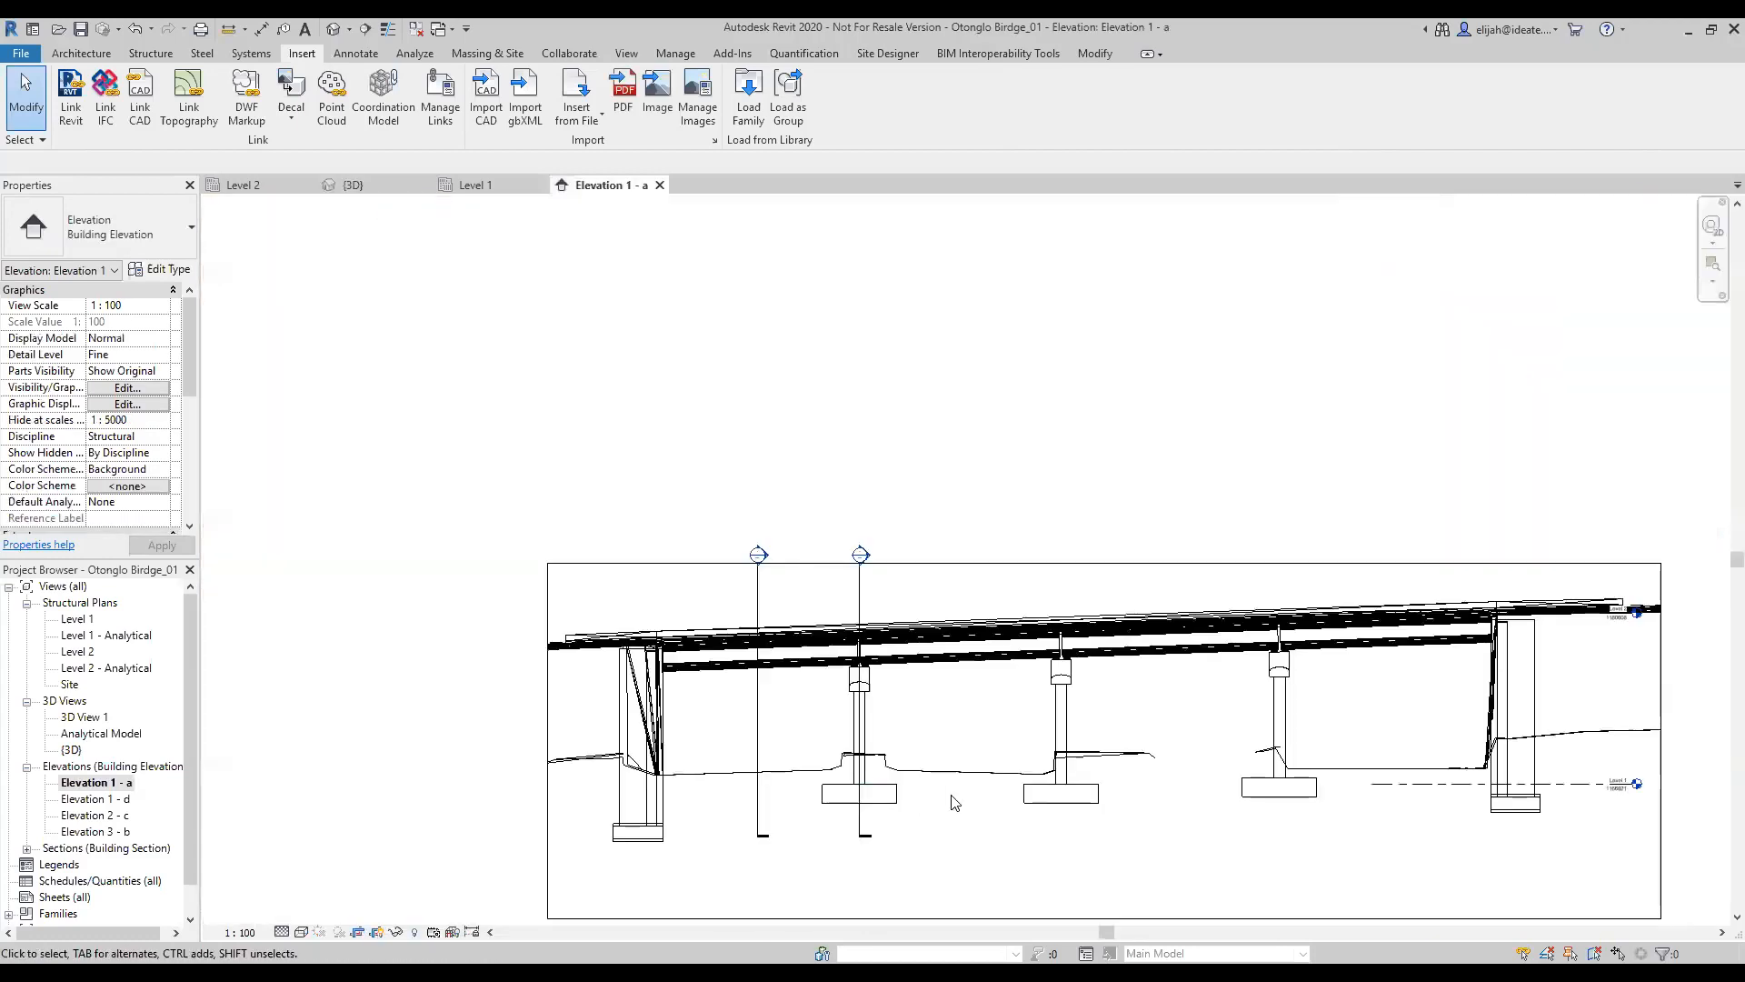
scroll(804, 793, up, 3)
scroll(573, 771, up, 4)
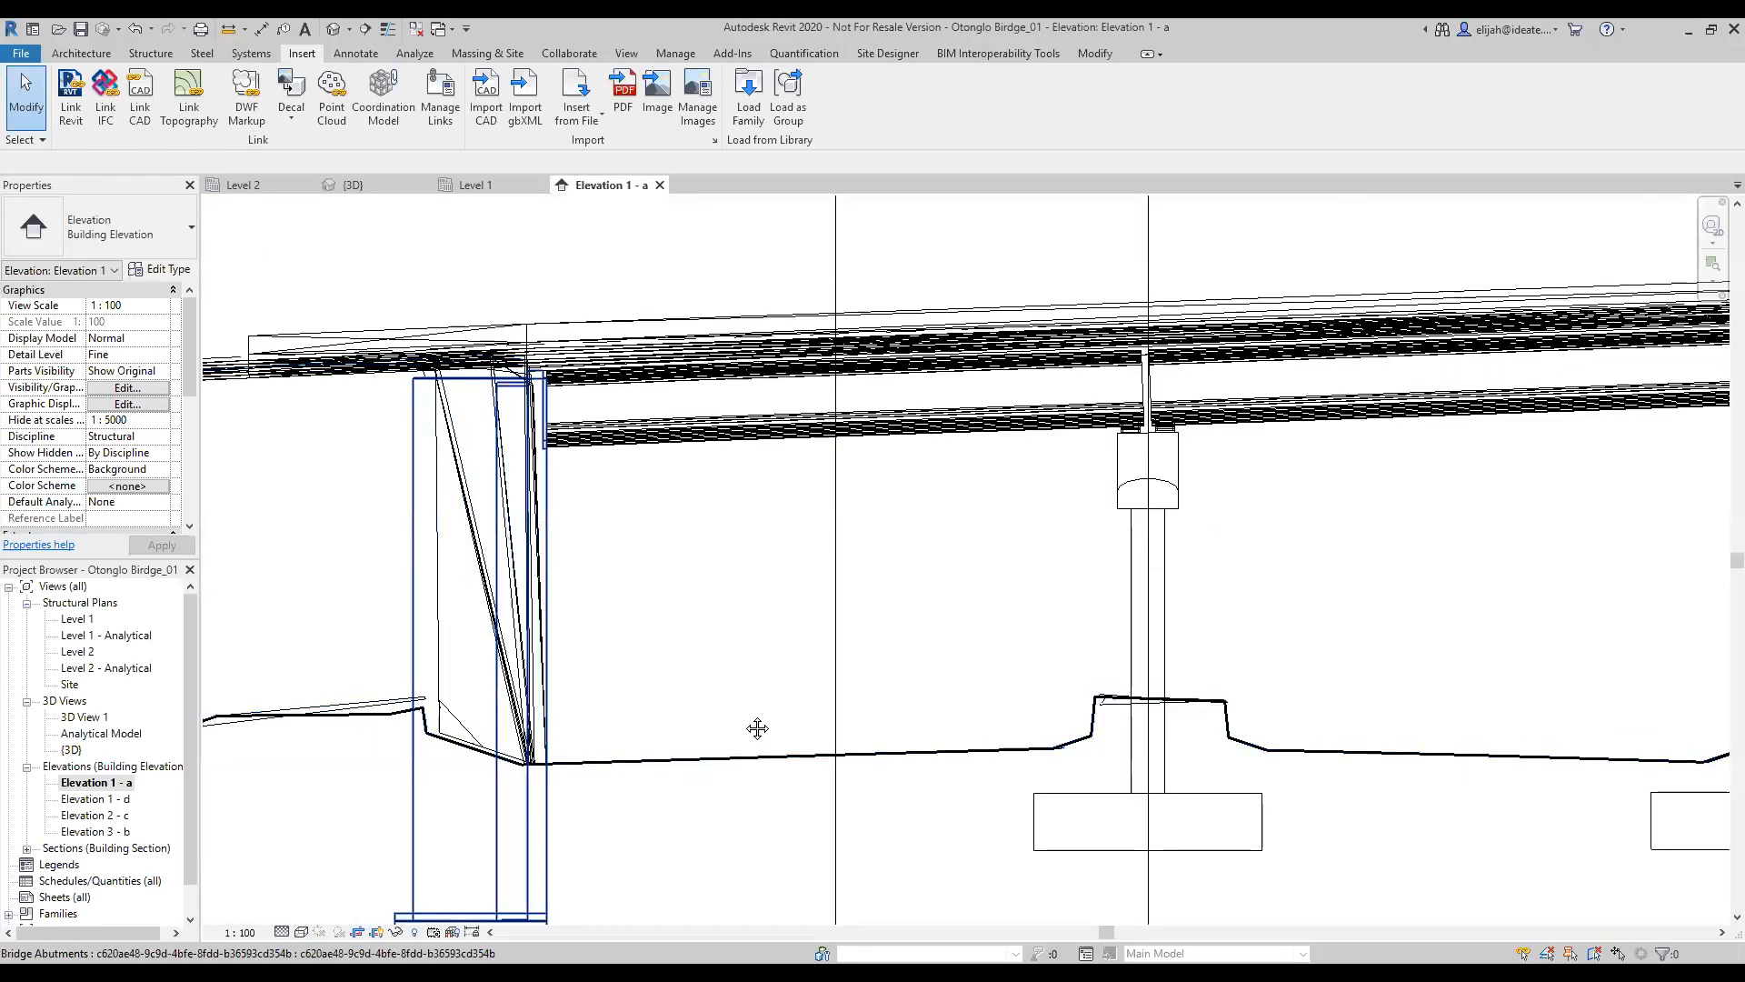
scroll(1373, 676, down, 6)
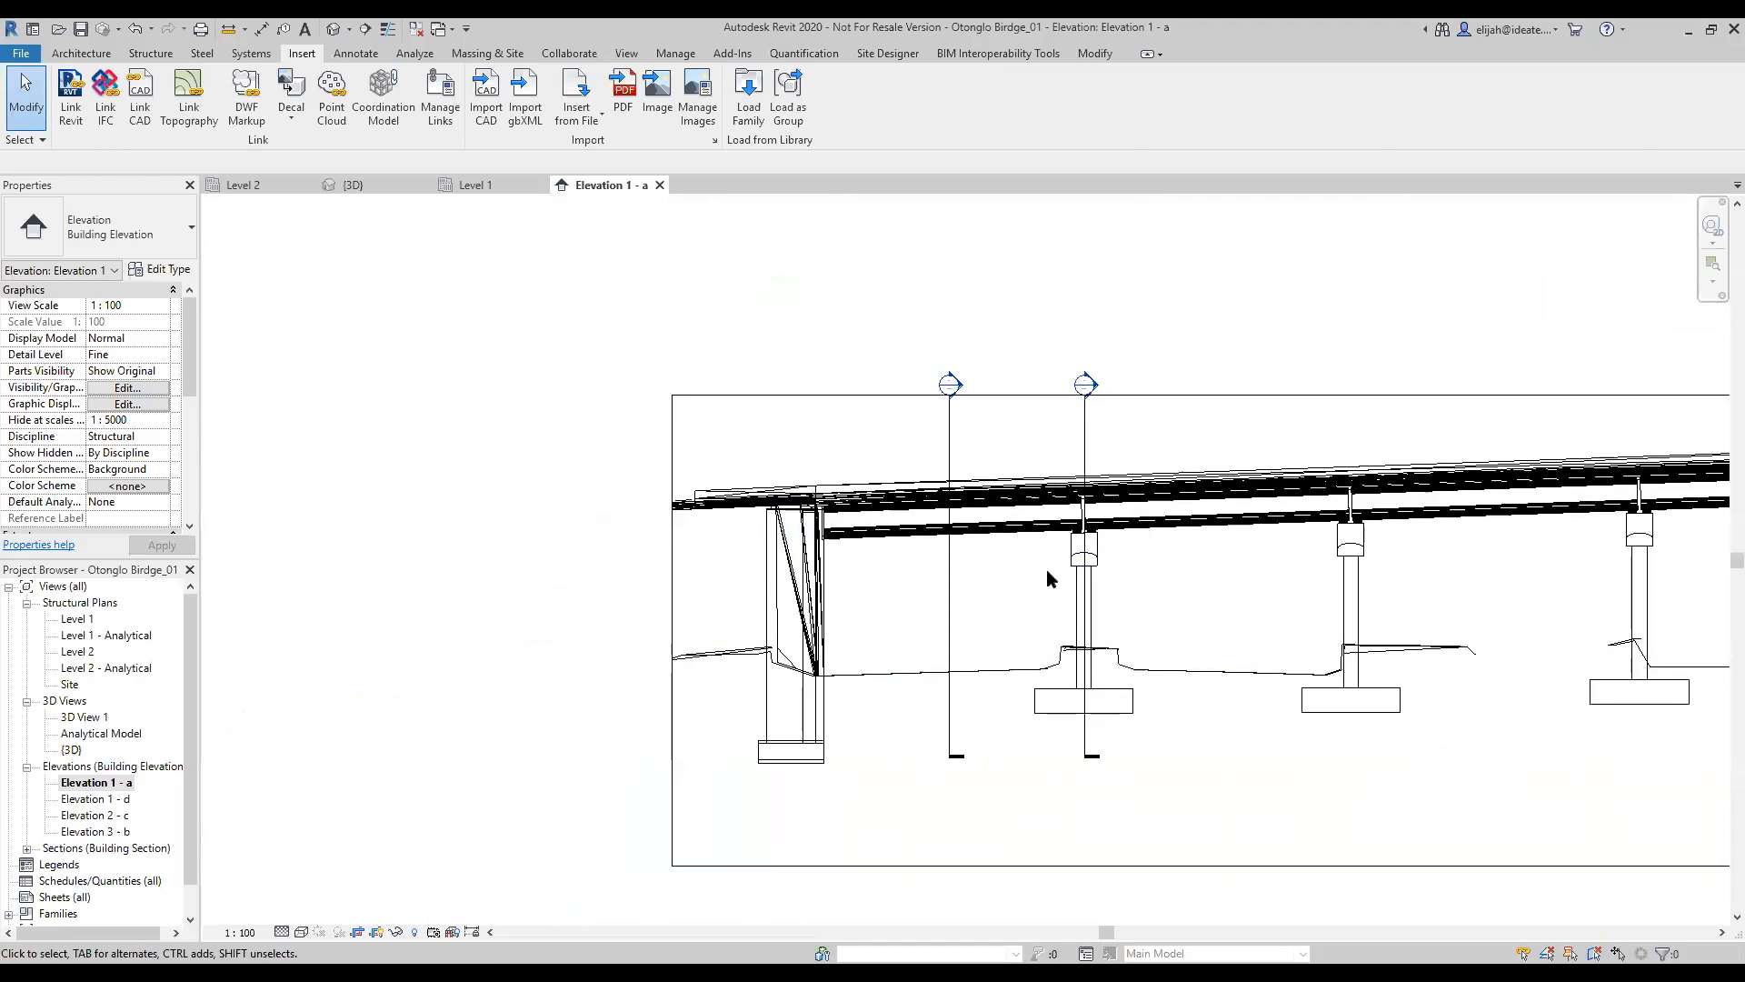
scroll(1012, 689, up, 2)
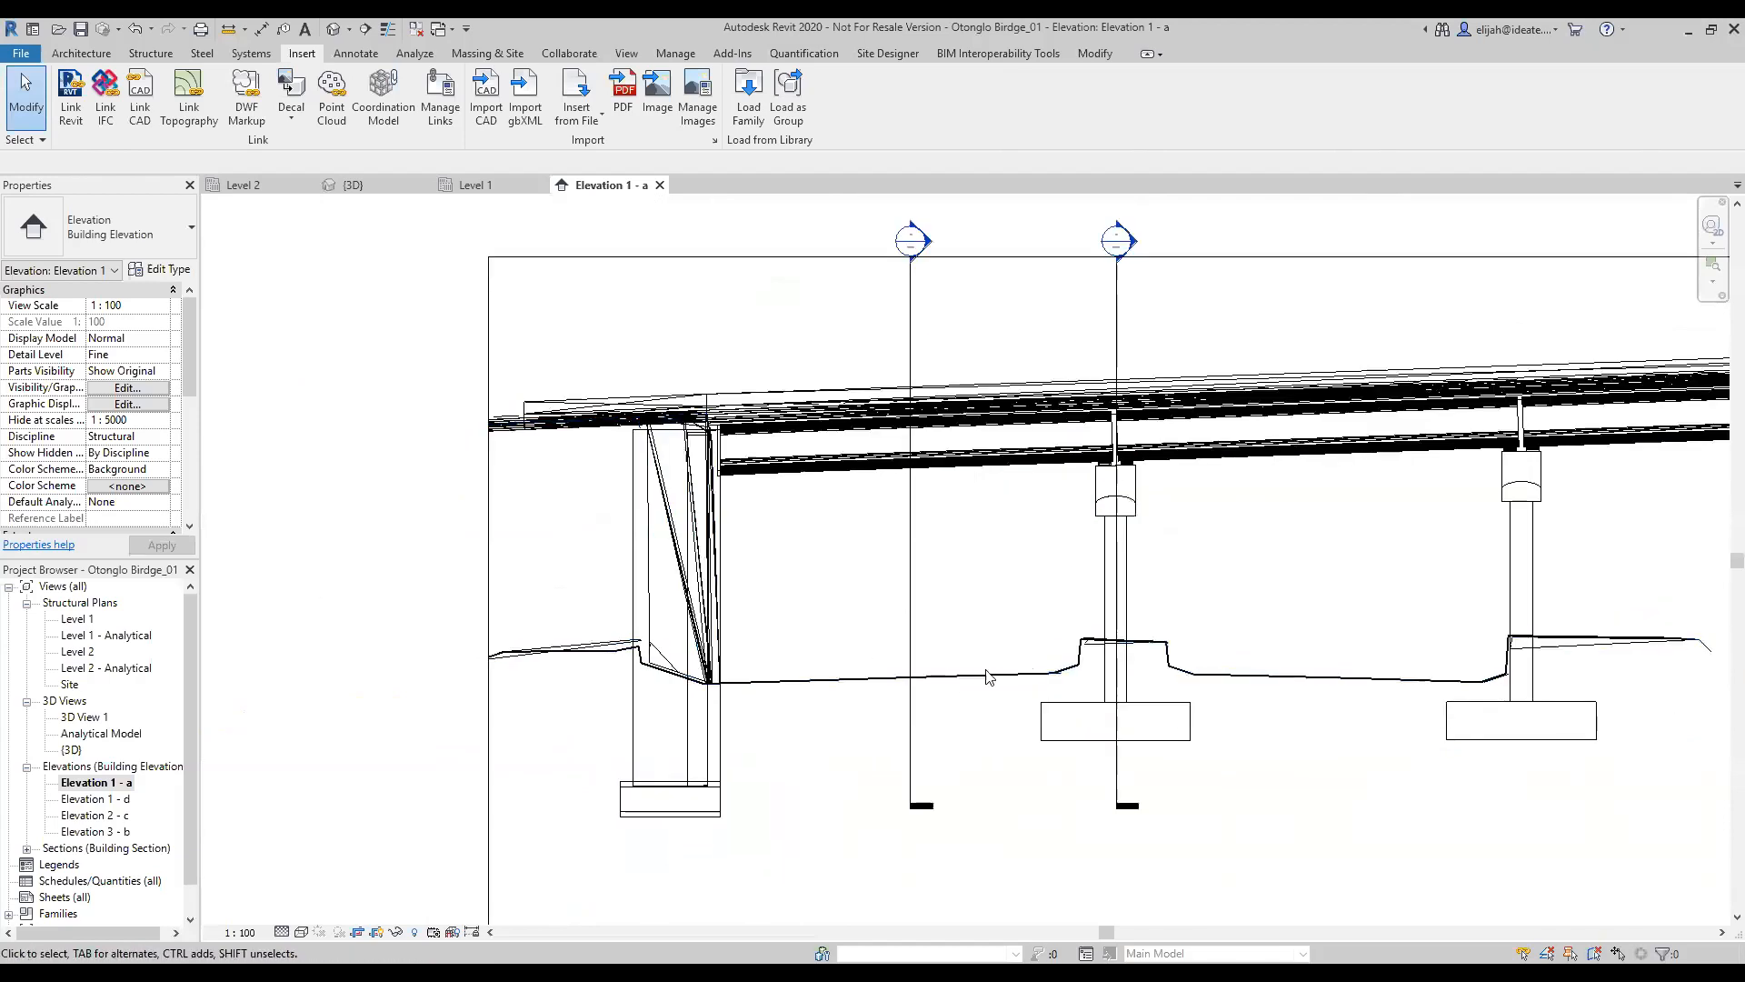
scroll(1100, 656, up, 5)
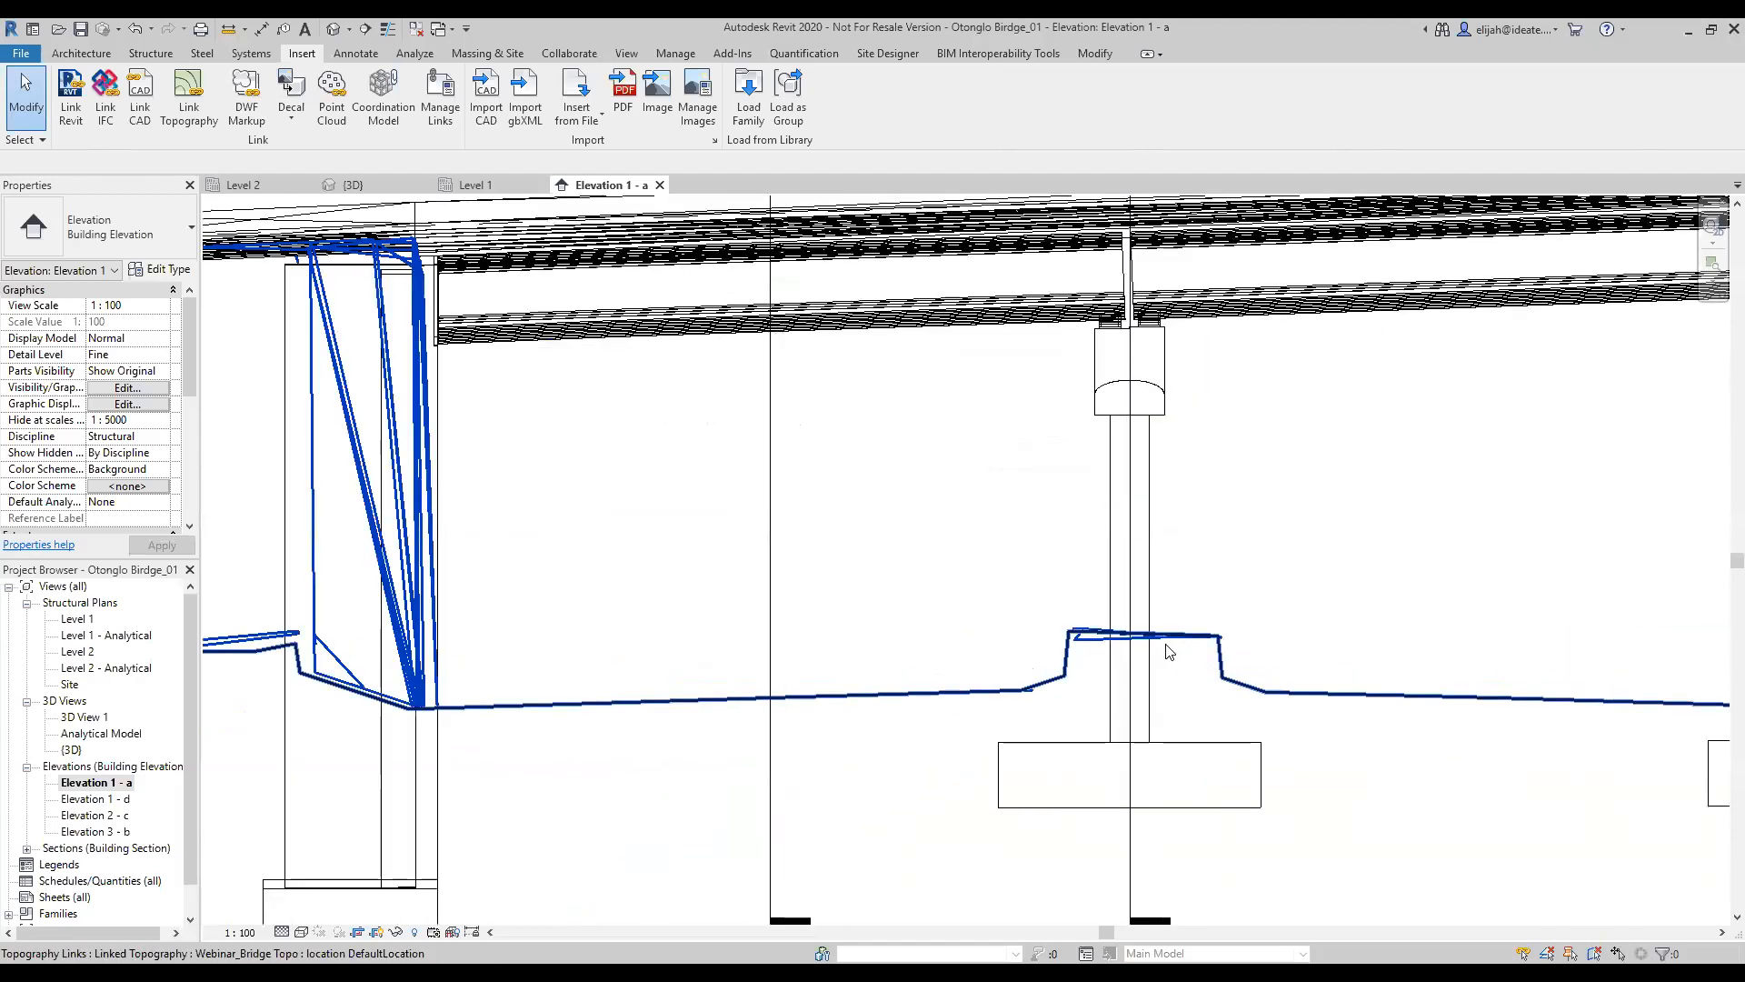
middle_drag(1181, 643, 800, 421)
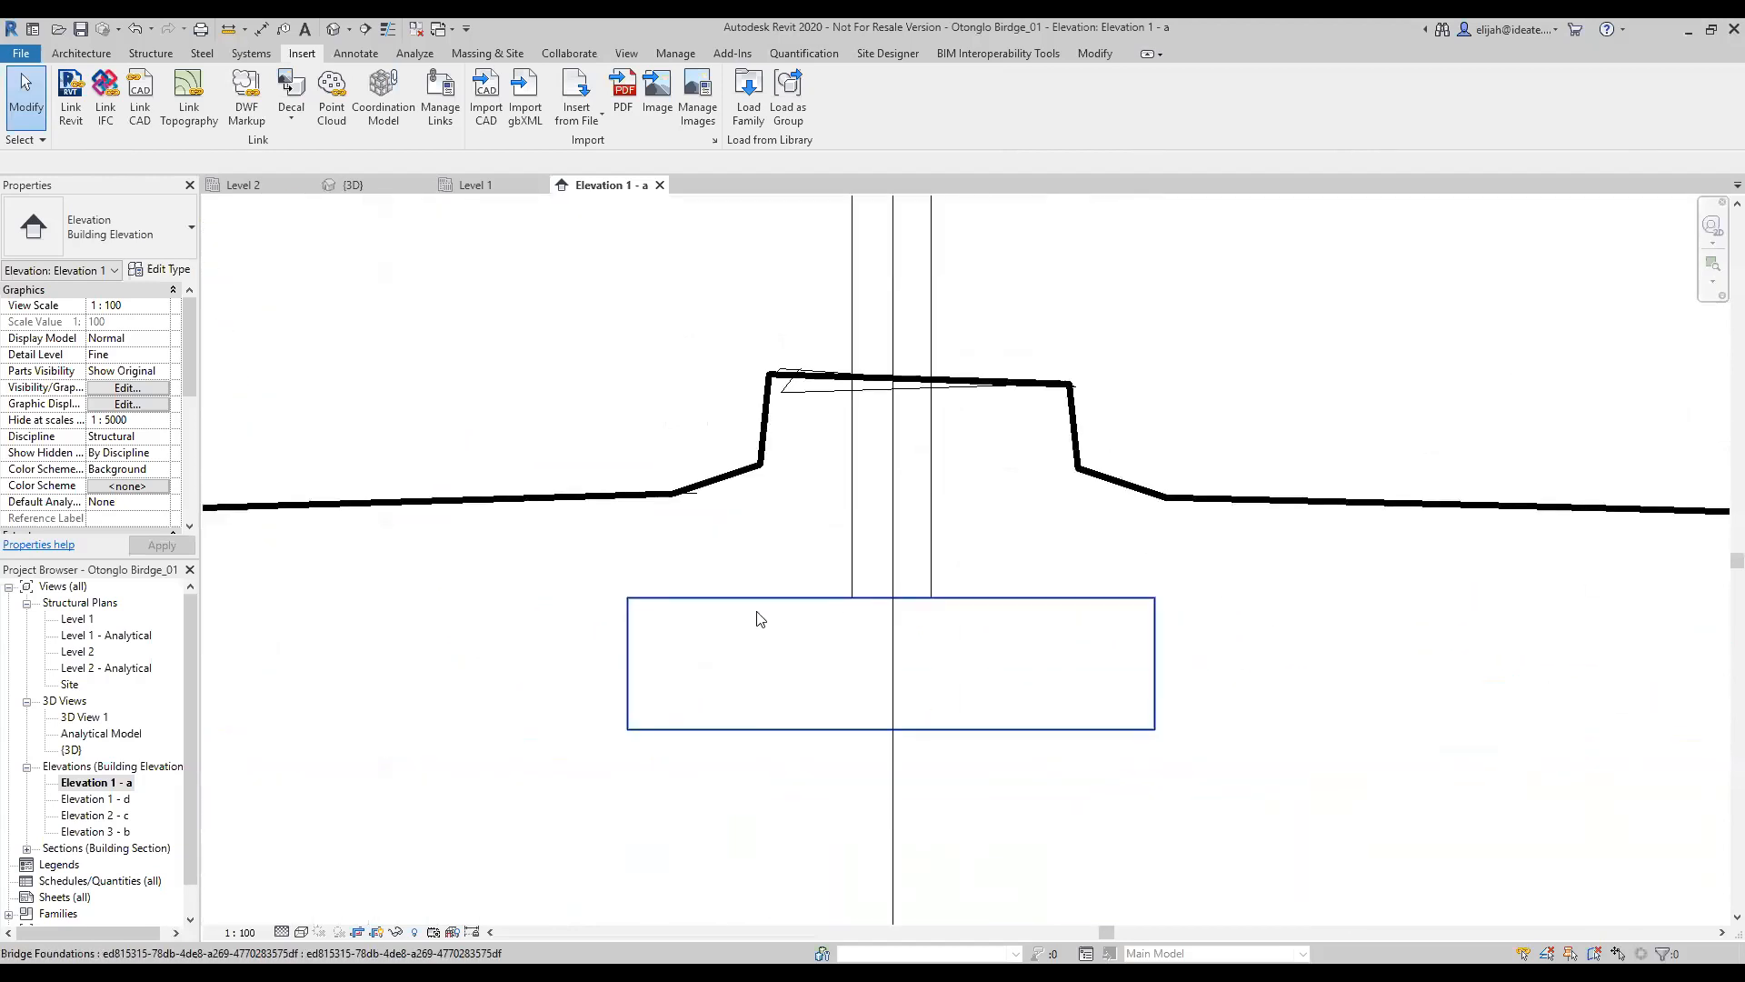
click(686, 609)
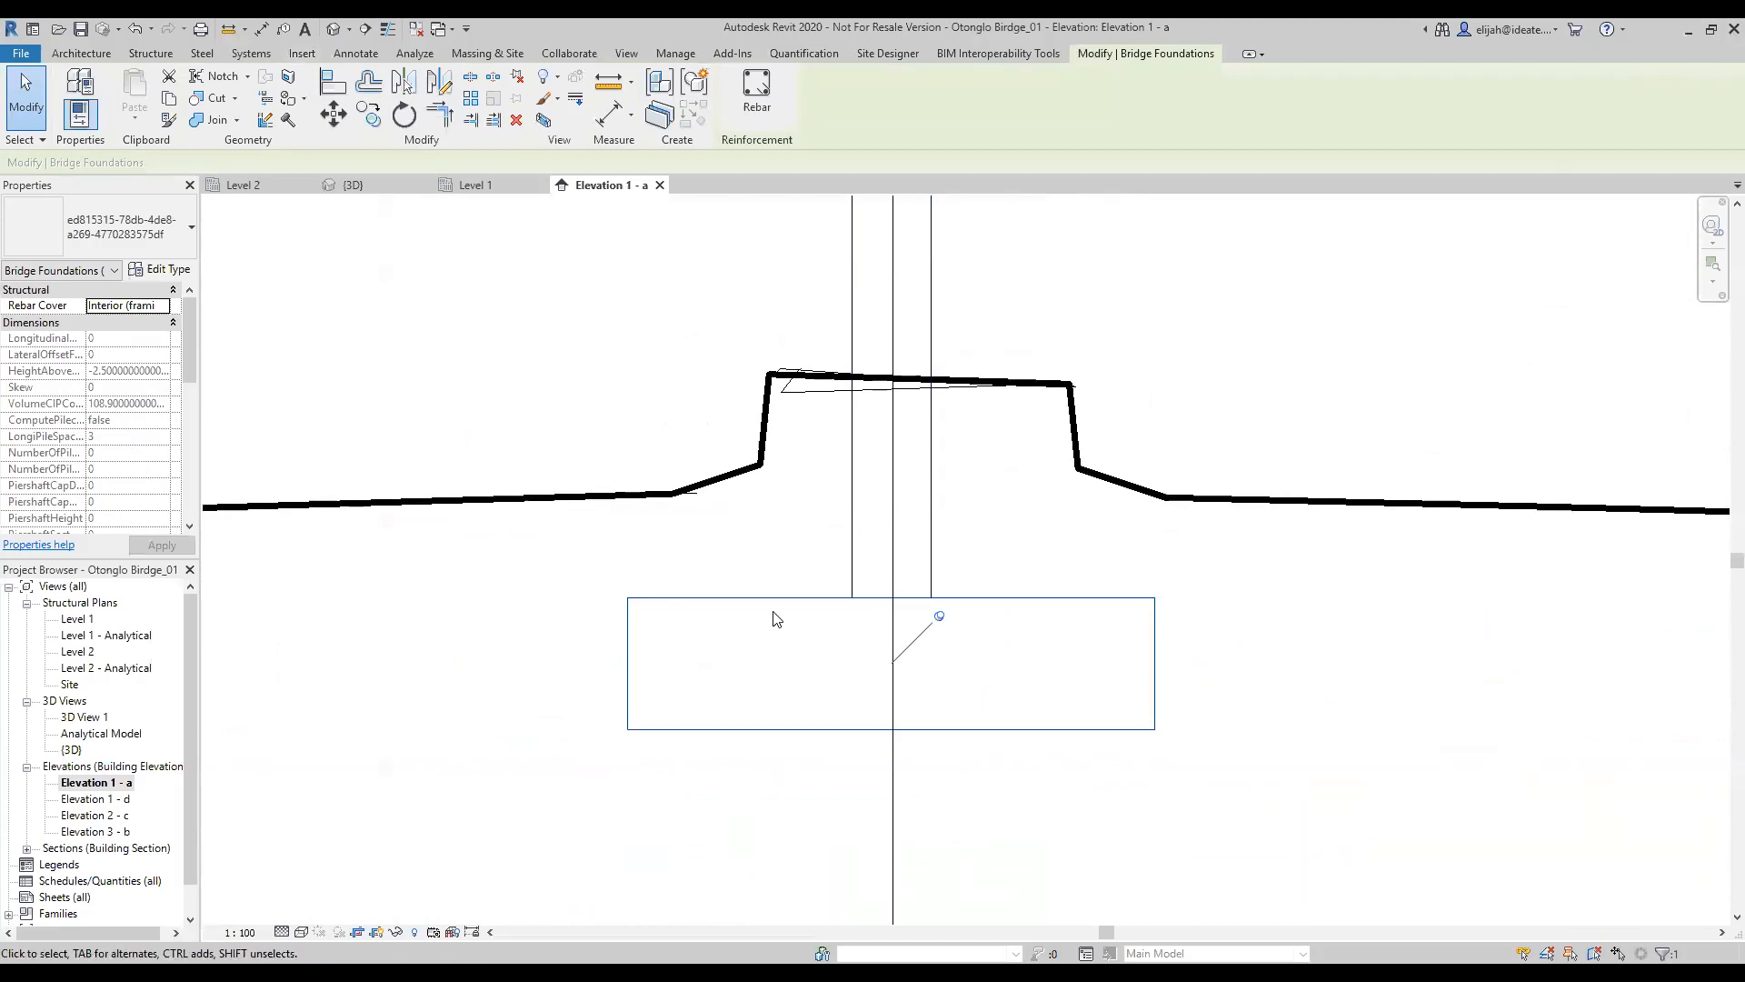
scroll(776, 611, down, 2)
middle_drag(825, 664, 795, 854)
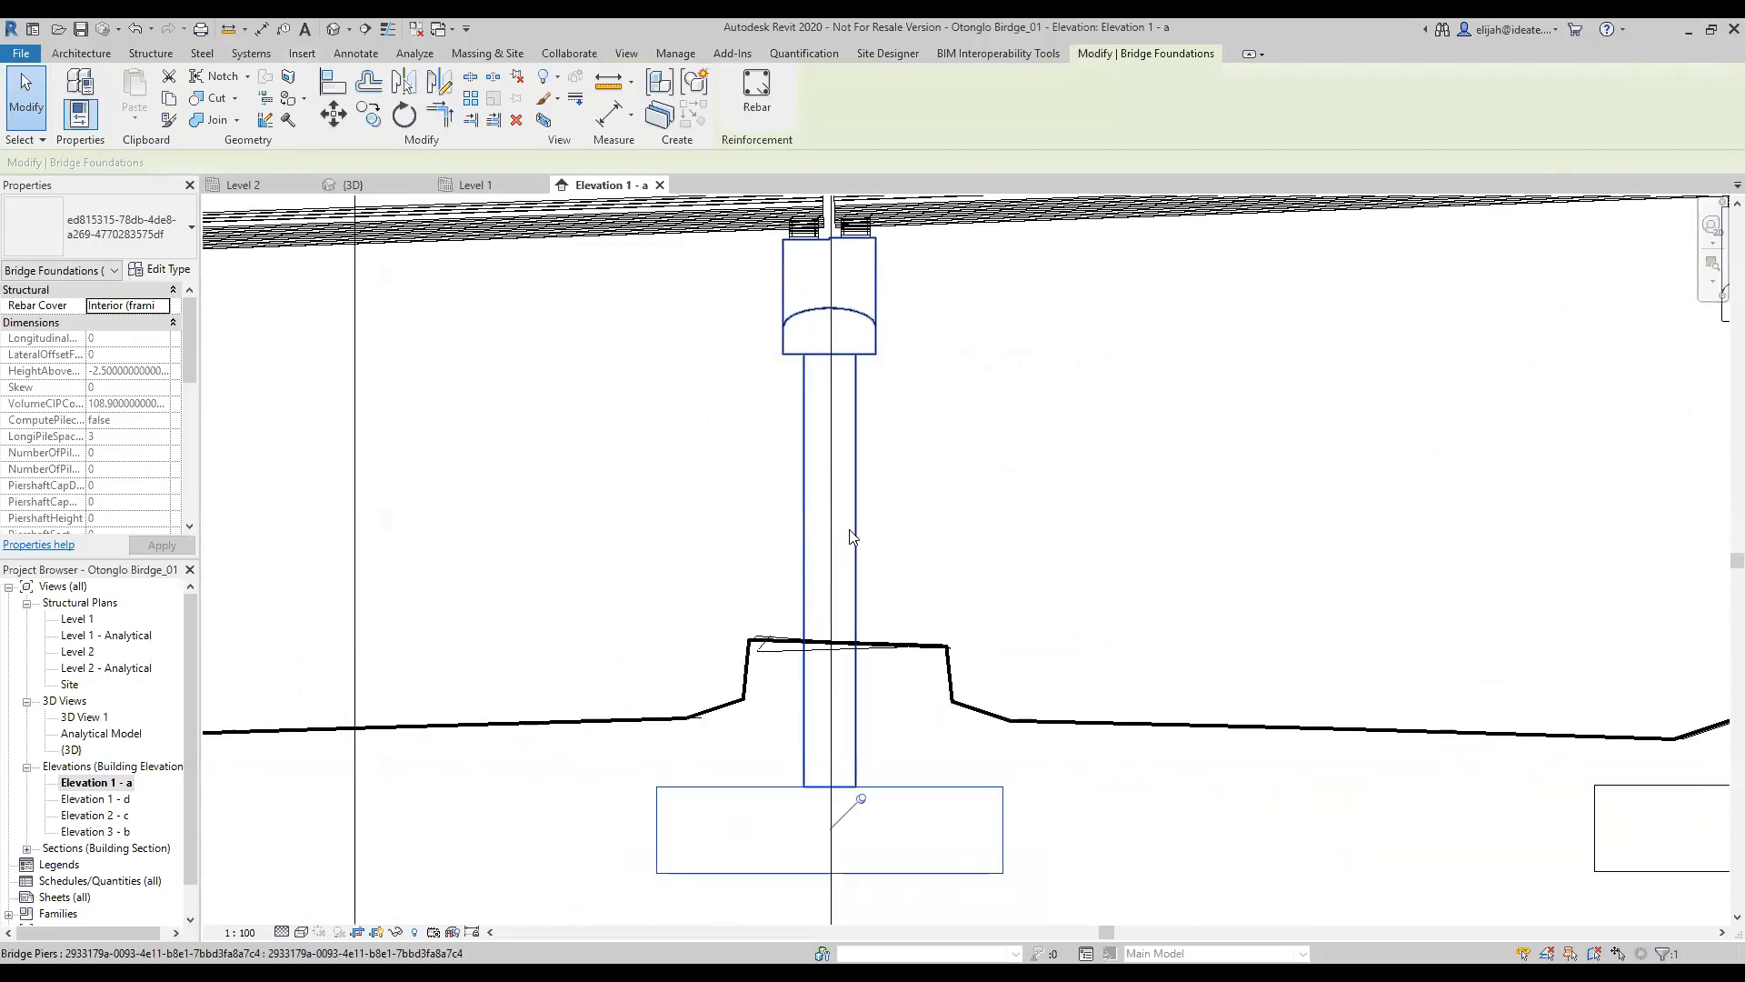
scroll(850, 537, down, 2)
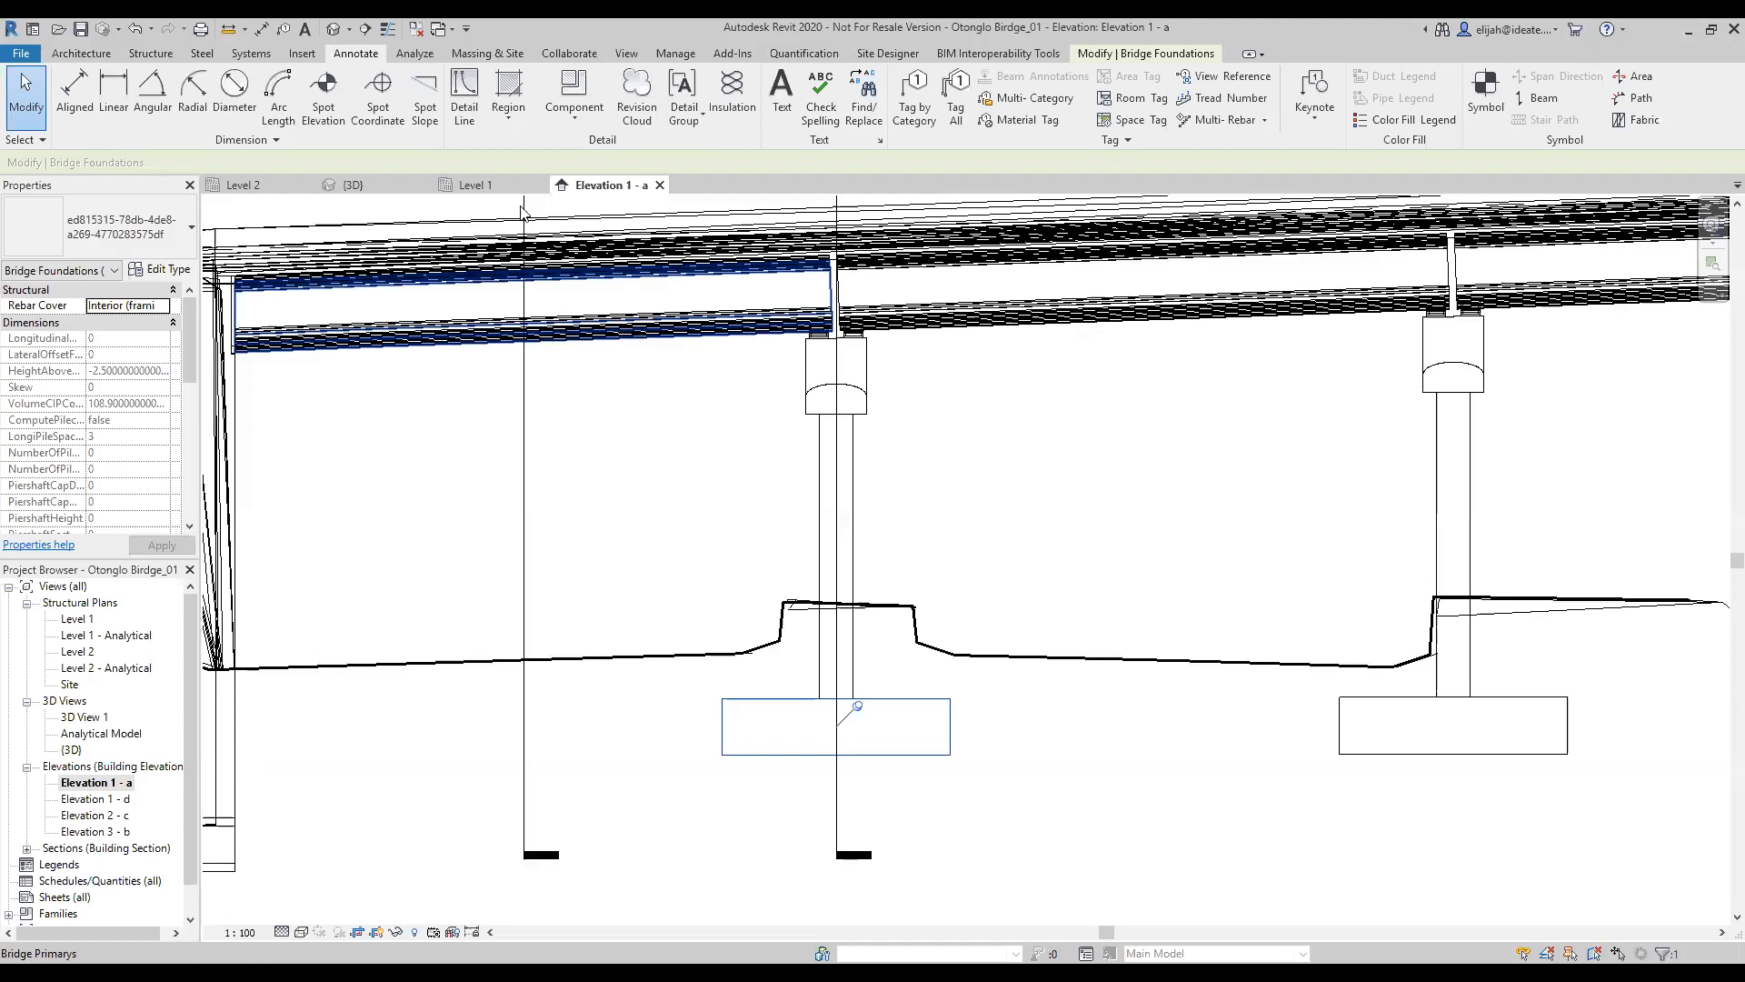
Step: Place a spot elevation with leader and shoulder on the top of the foundation under the pier nearest the left abutment
click(323, 95)
scroll(789, 598, down, 2)
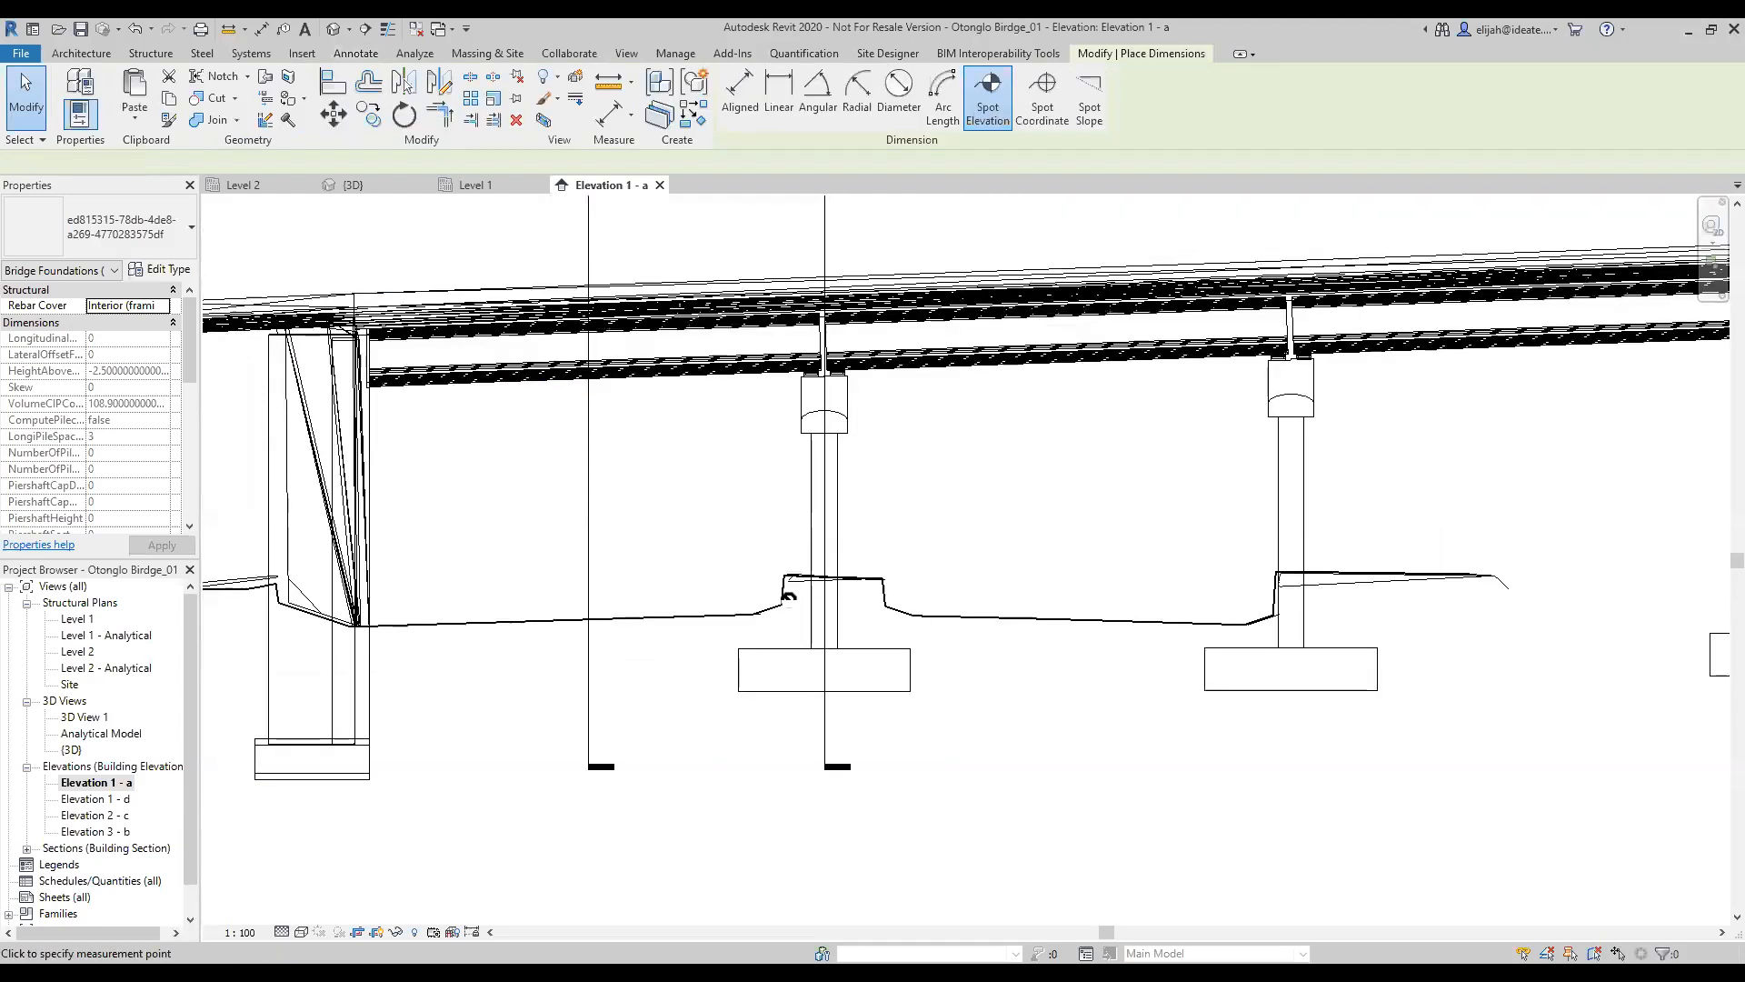
middle_drag(464, 614, 584, 586)
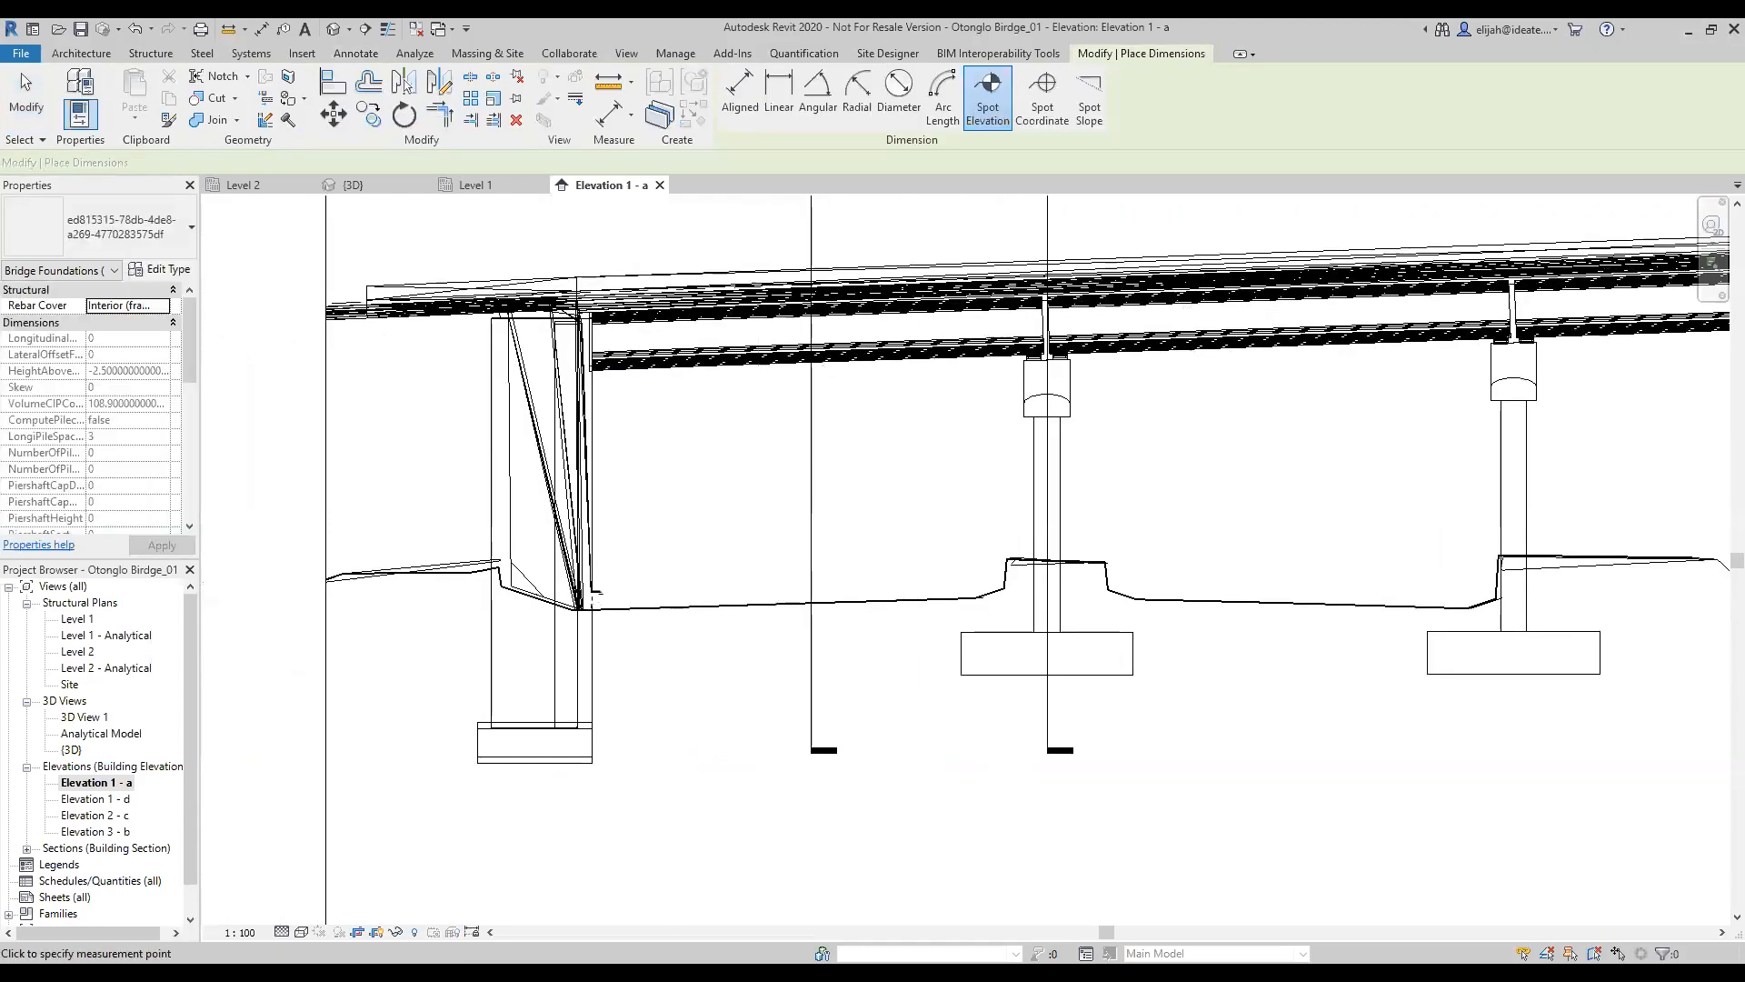
middle_drag(409, 510, 195, 527)
scroll(888, 779, up, 3)
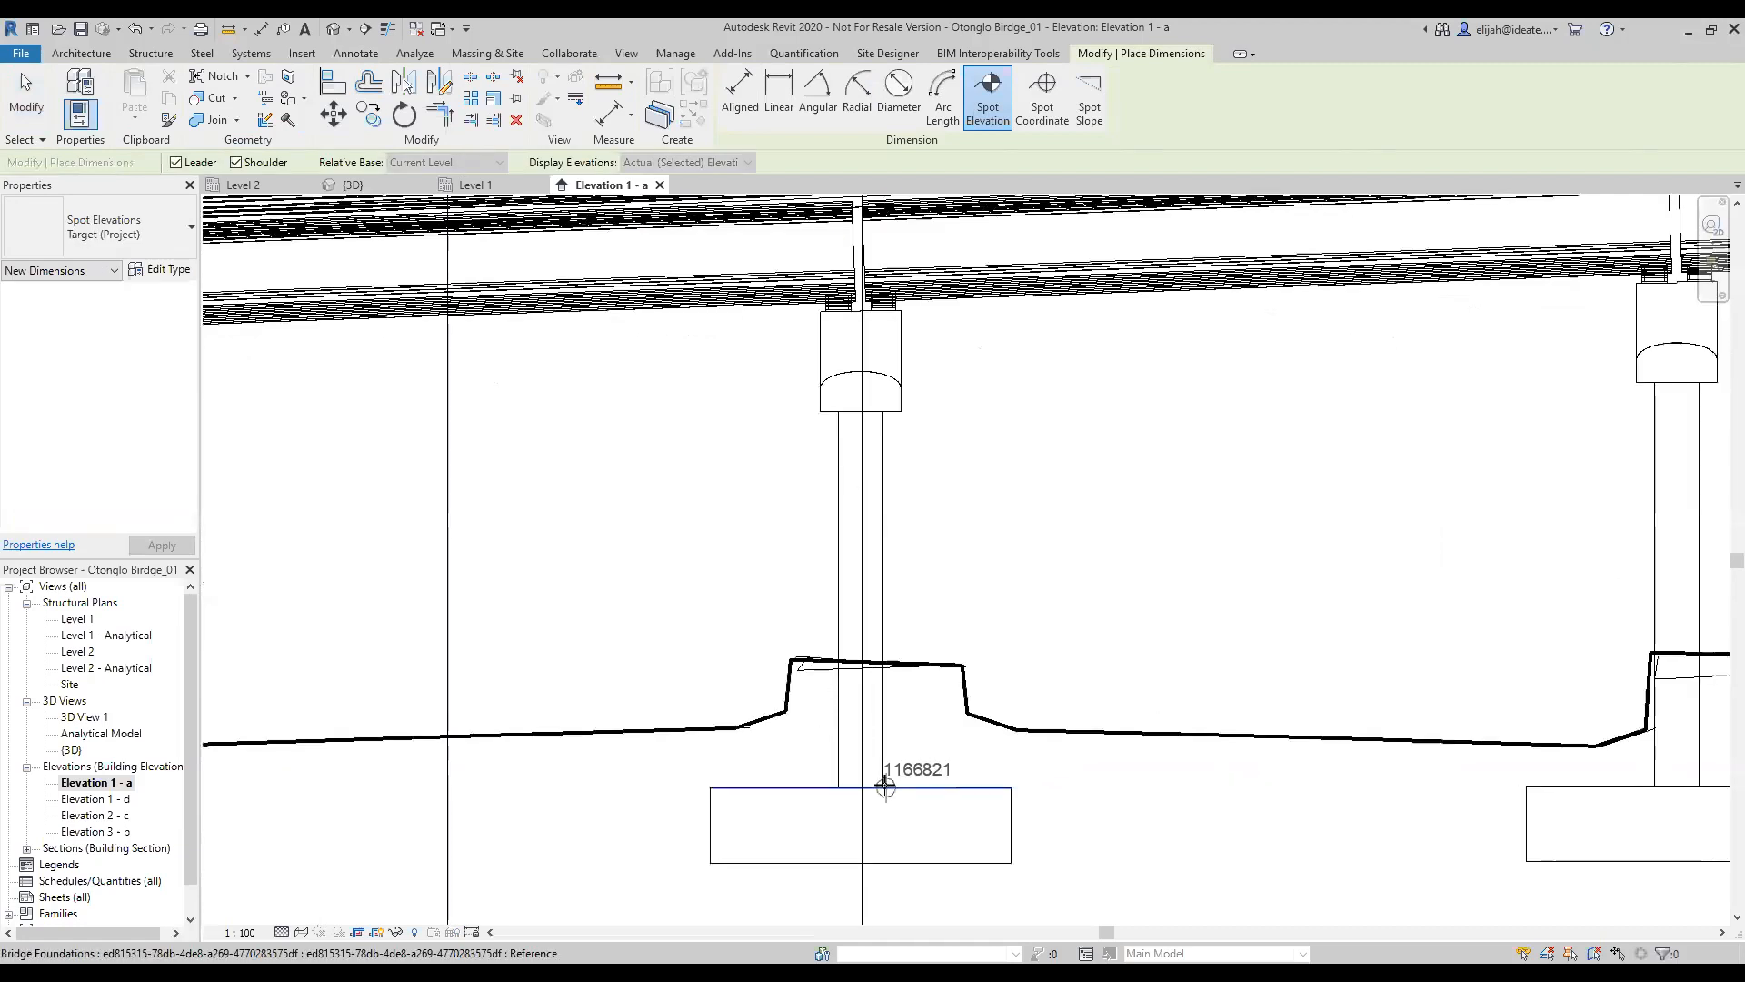
click(890, 787)
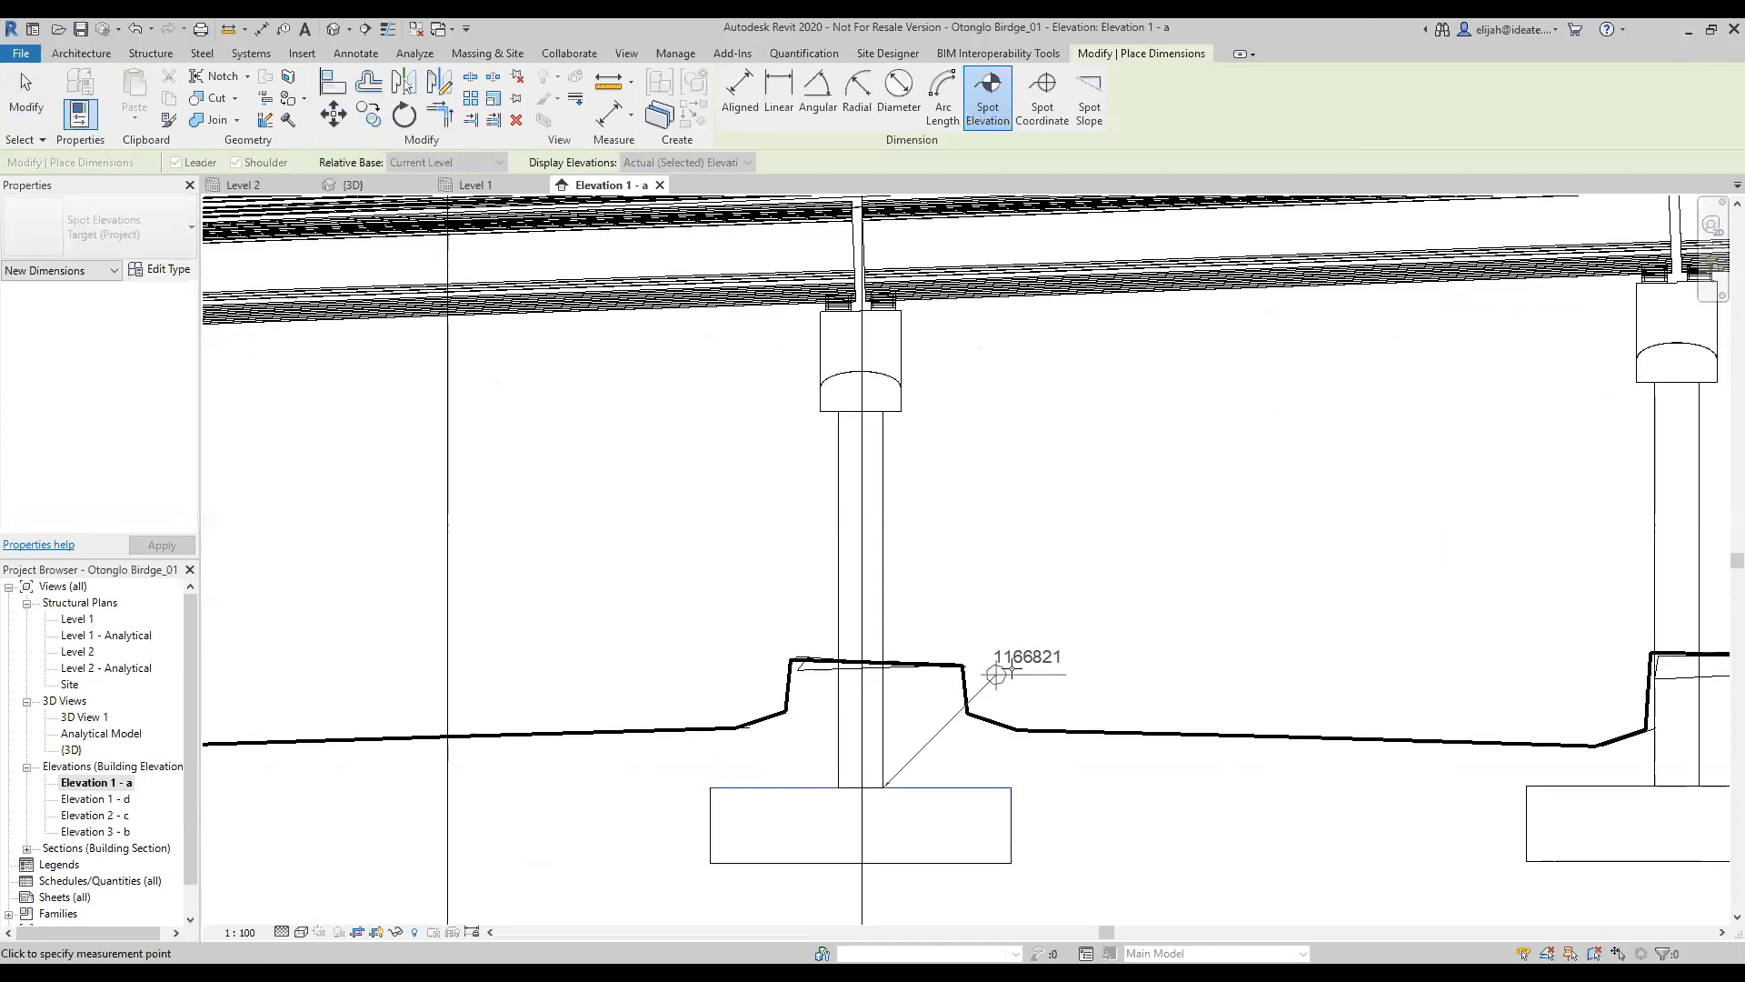
click(1025, 645)
click(1098, 646)
scroll(896, 686, up, 2)
scroll(821, 680, up, 2)
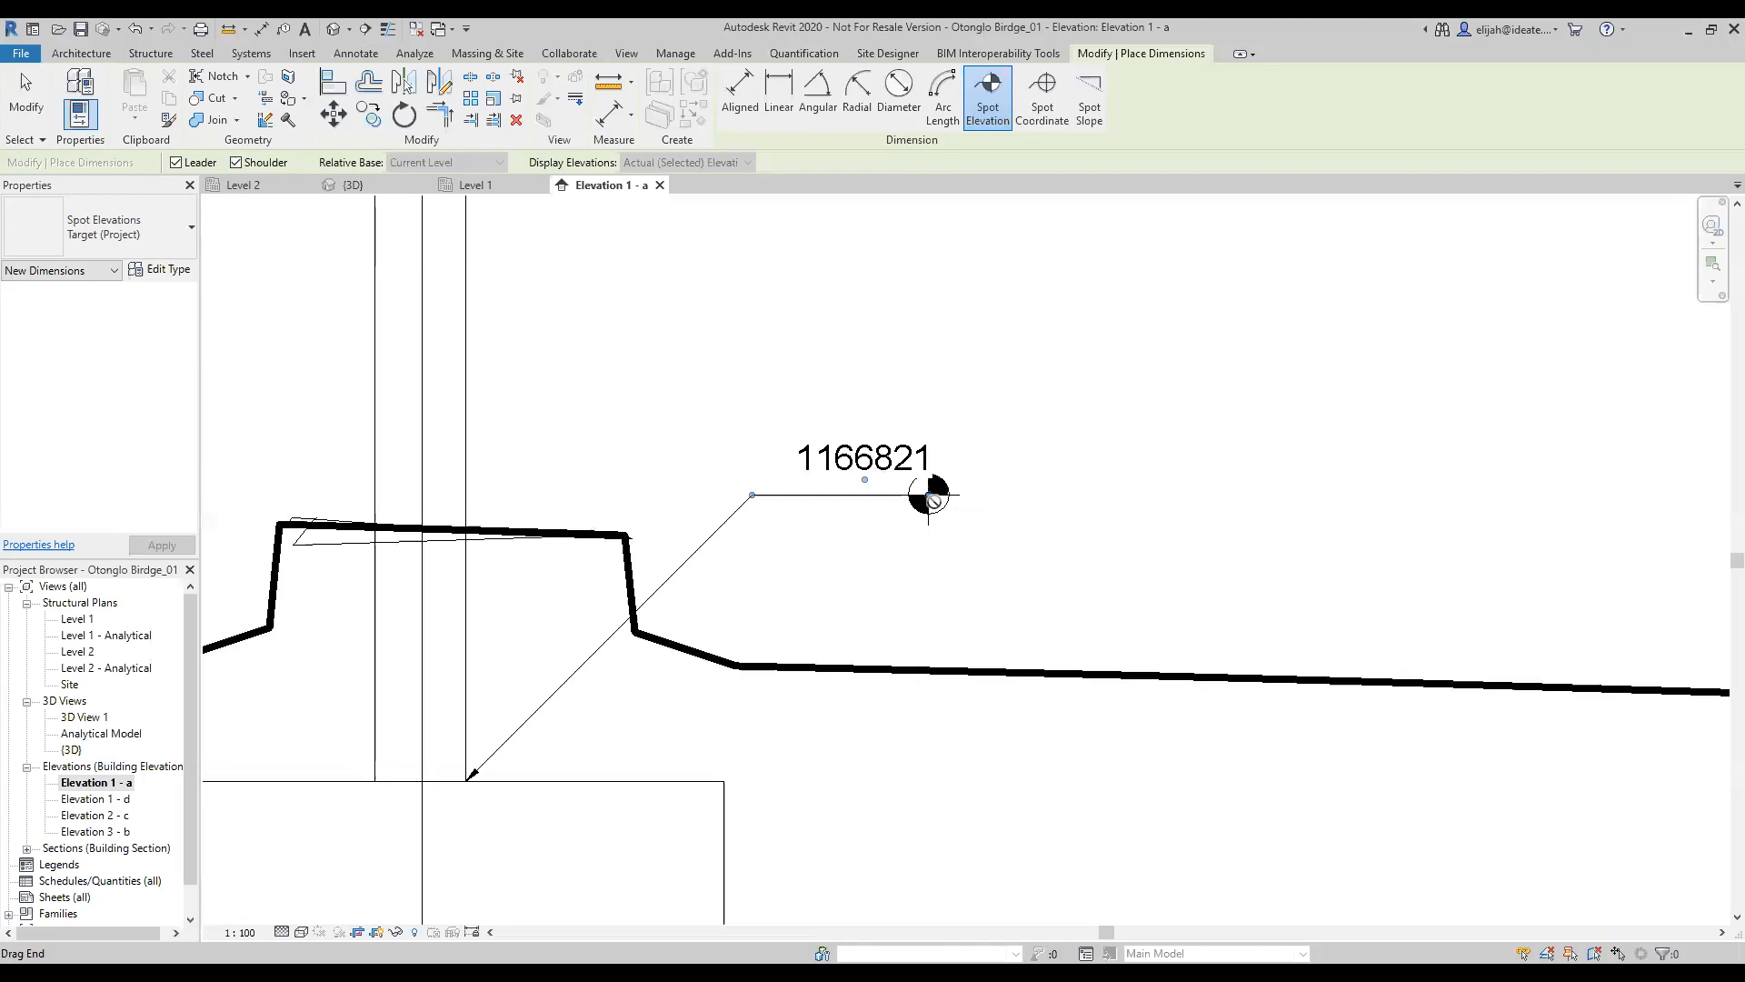
Step: Place a second spot elevation with leader and shoulder on the bridge deck between the left abutment and the first pier
scroll(1131, 613, down, 3)
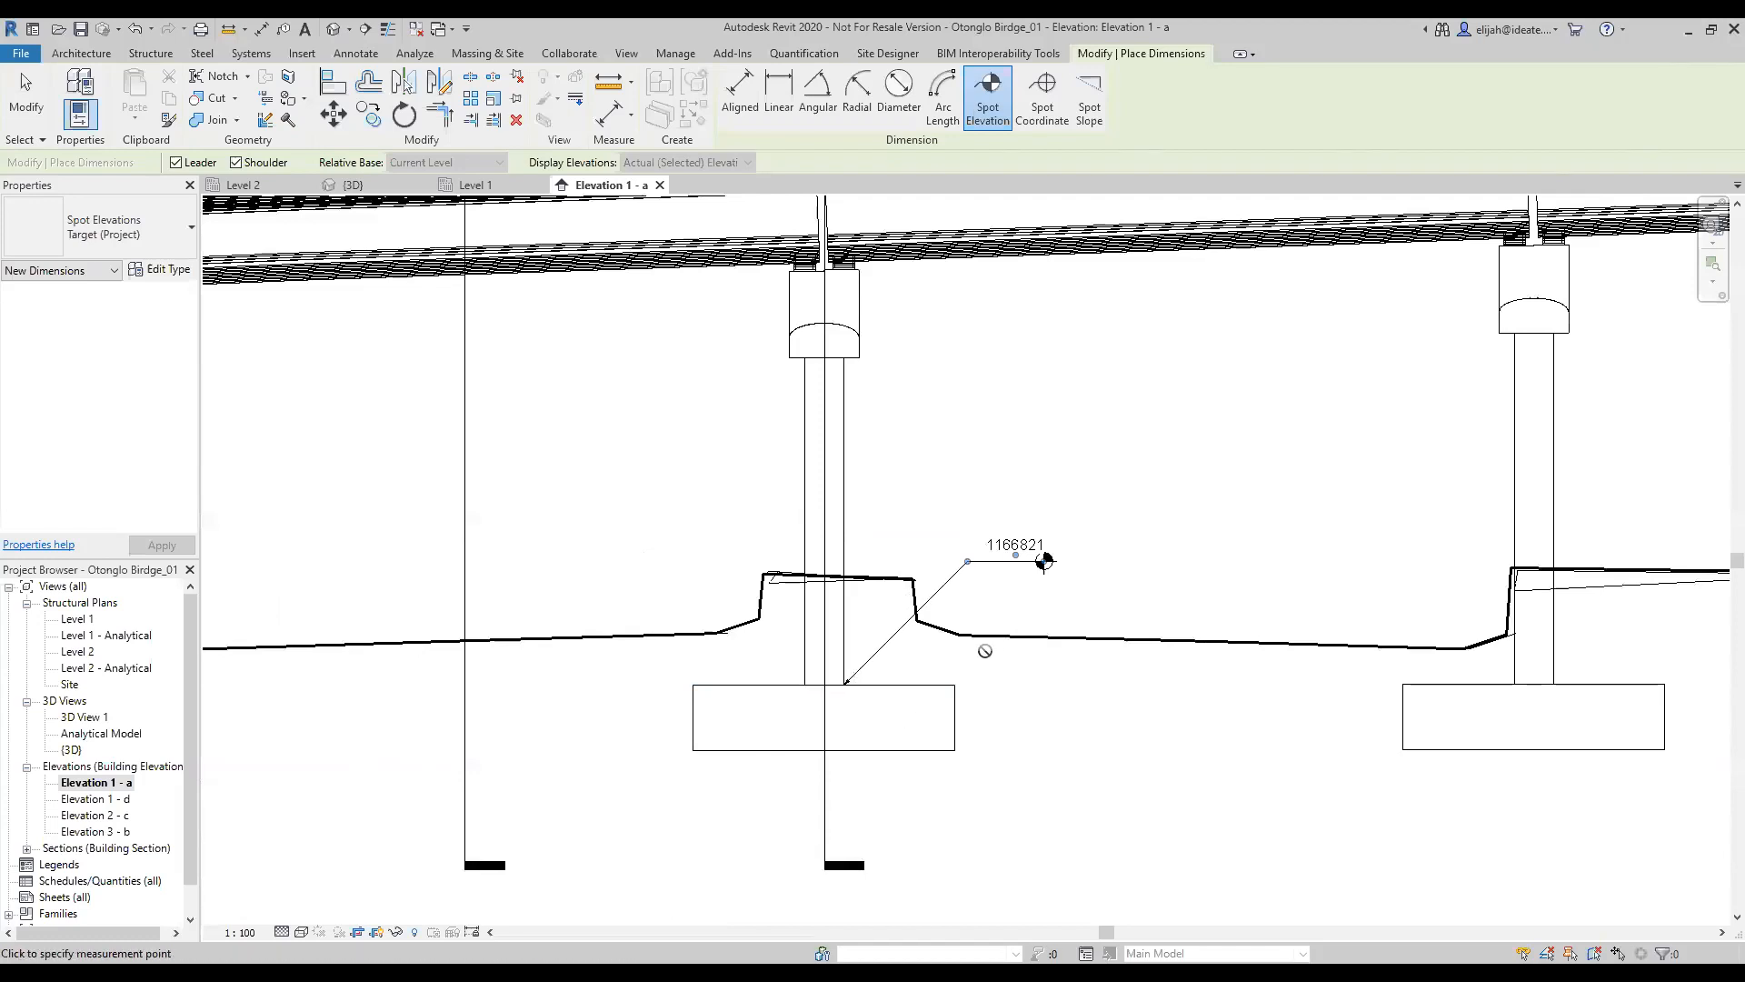
scroll(997, 651, down, 5)
middle_drag(593, 644, 713, 646)
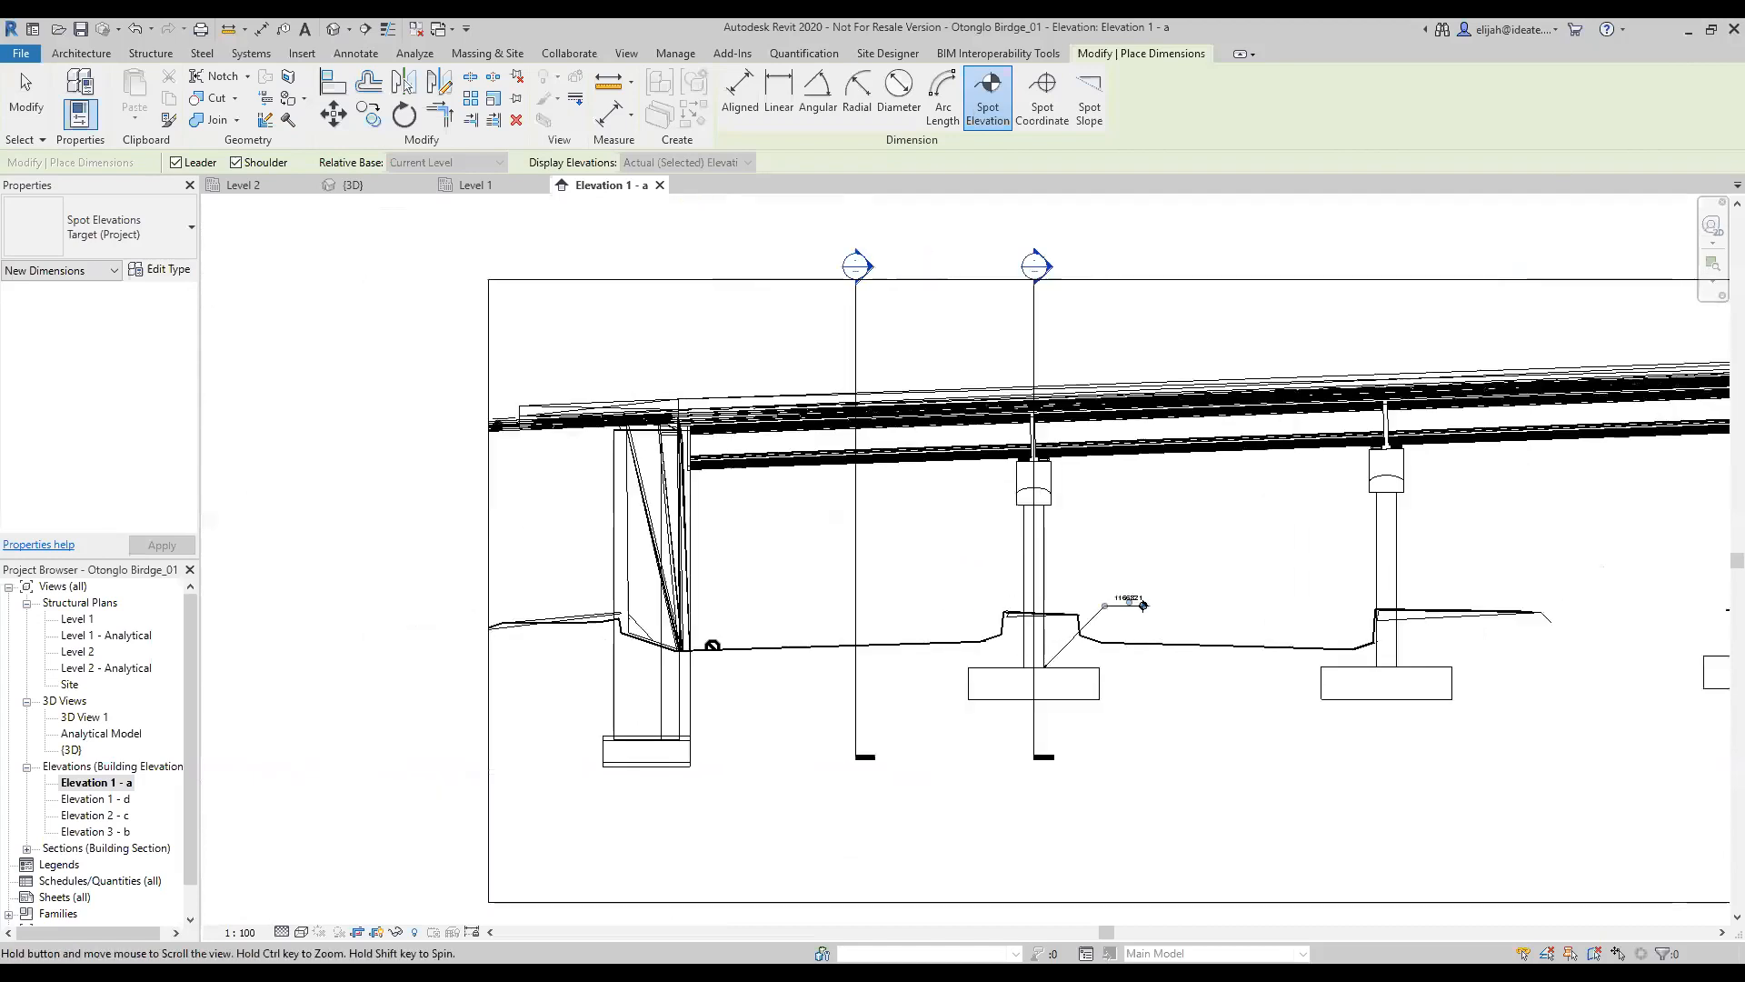
scroll(826, 486, up, 5)
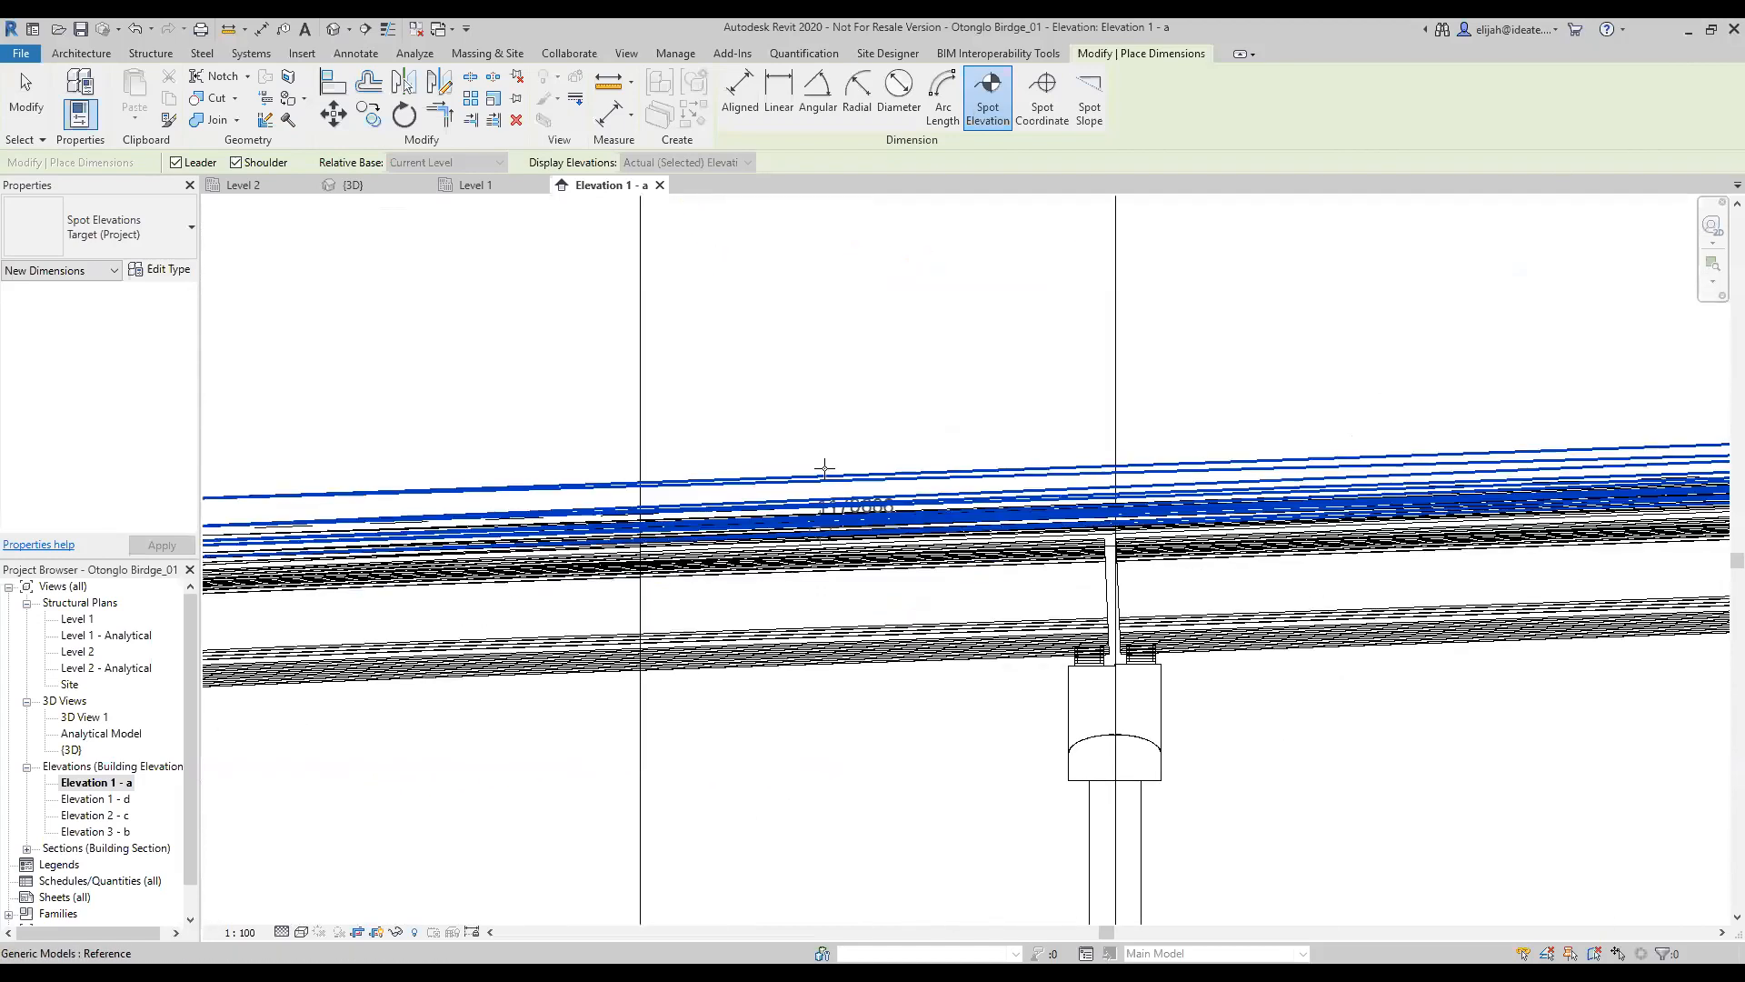
scroll(824, 467, up, 2)
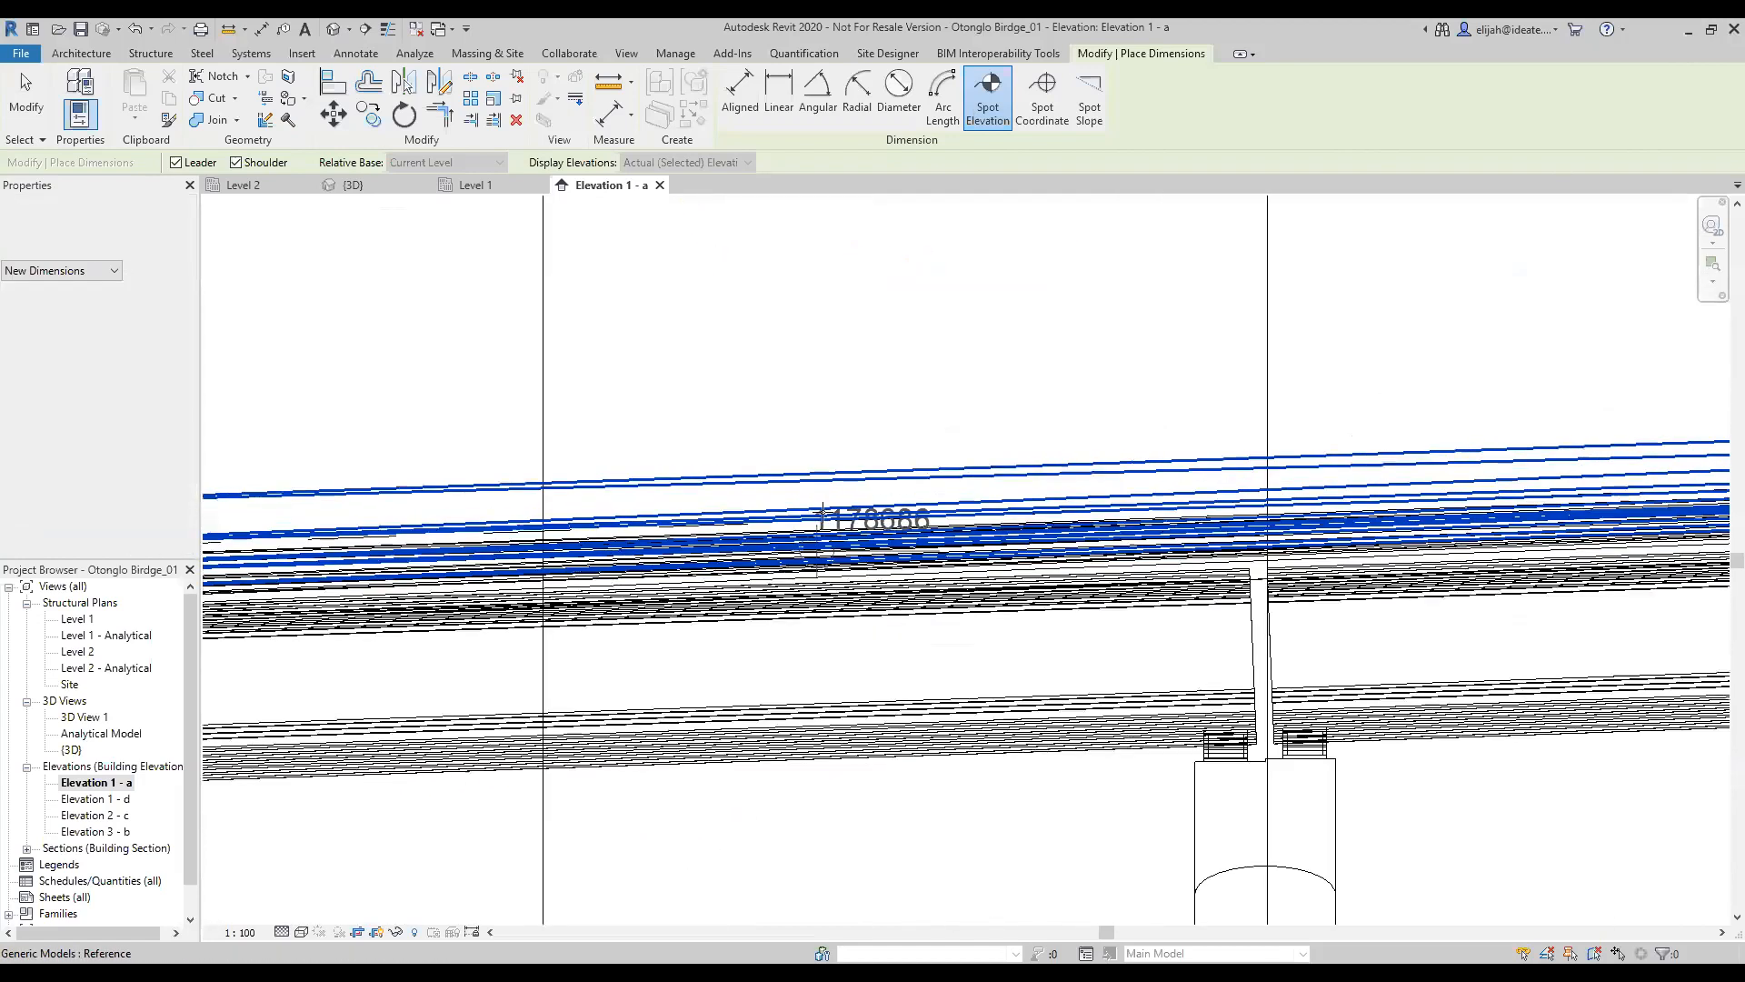
click(823, 561)
middle_drag(815, 506, 693, 611)
click(881, 446)
click(1055, 445)
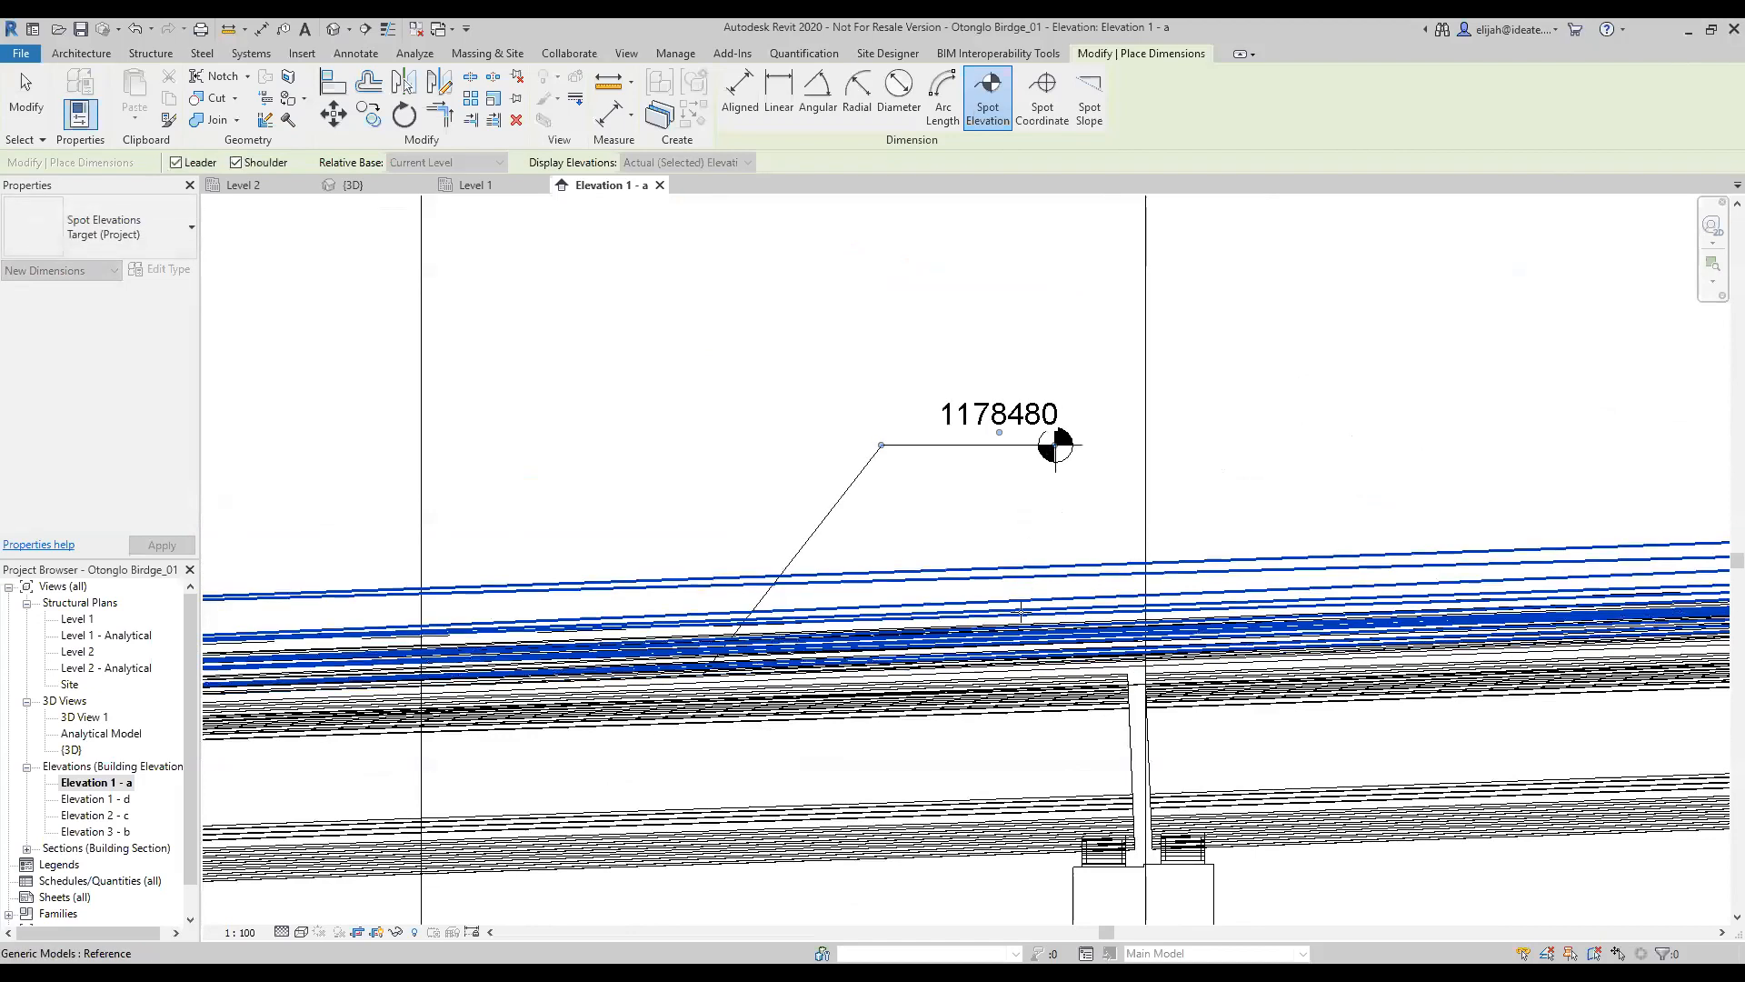
scroll(1041, 482, down, 3)
scroll(1037, 507, up, 2)
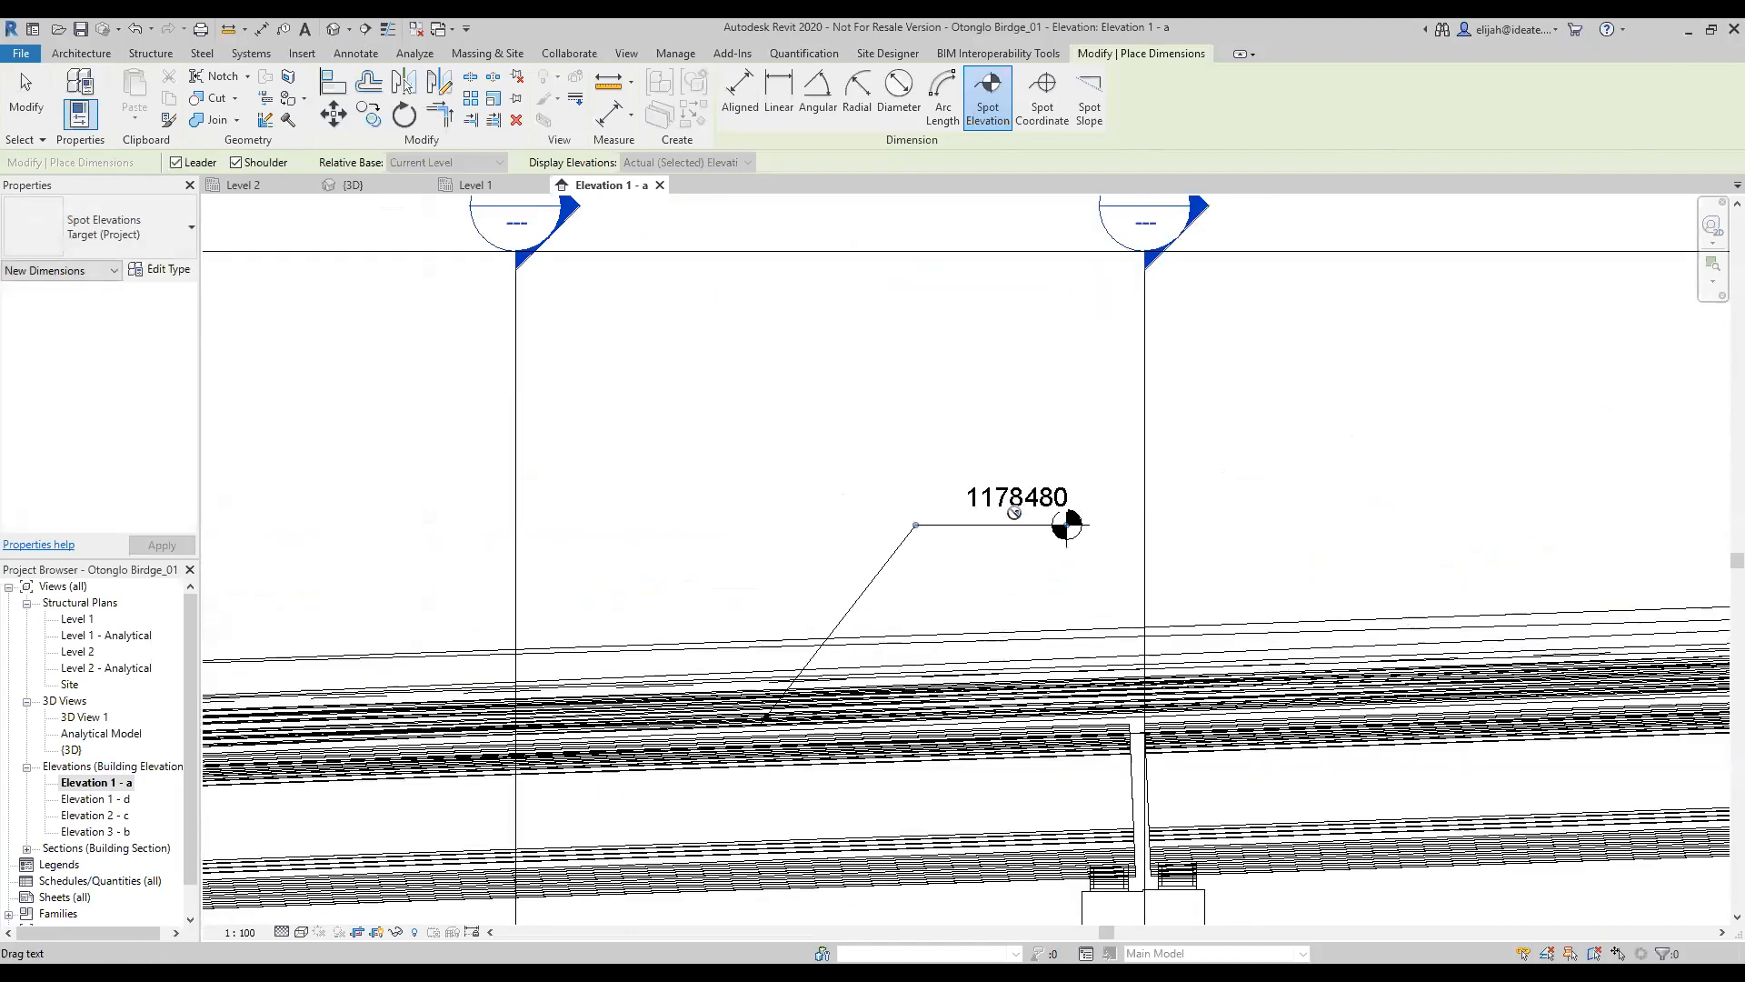
Step: Review the elevation along the whole bridge, comparing the spot elevations with the Level 1 and Level 2 markers at the right abutment
scroll(1072, 526, down, 2)
scroll(1073, 527, down, 4)
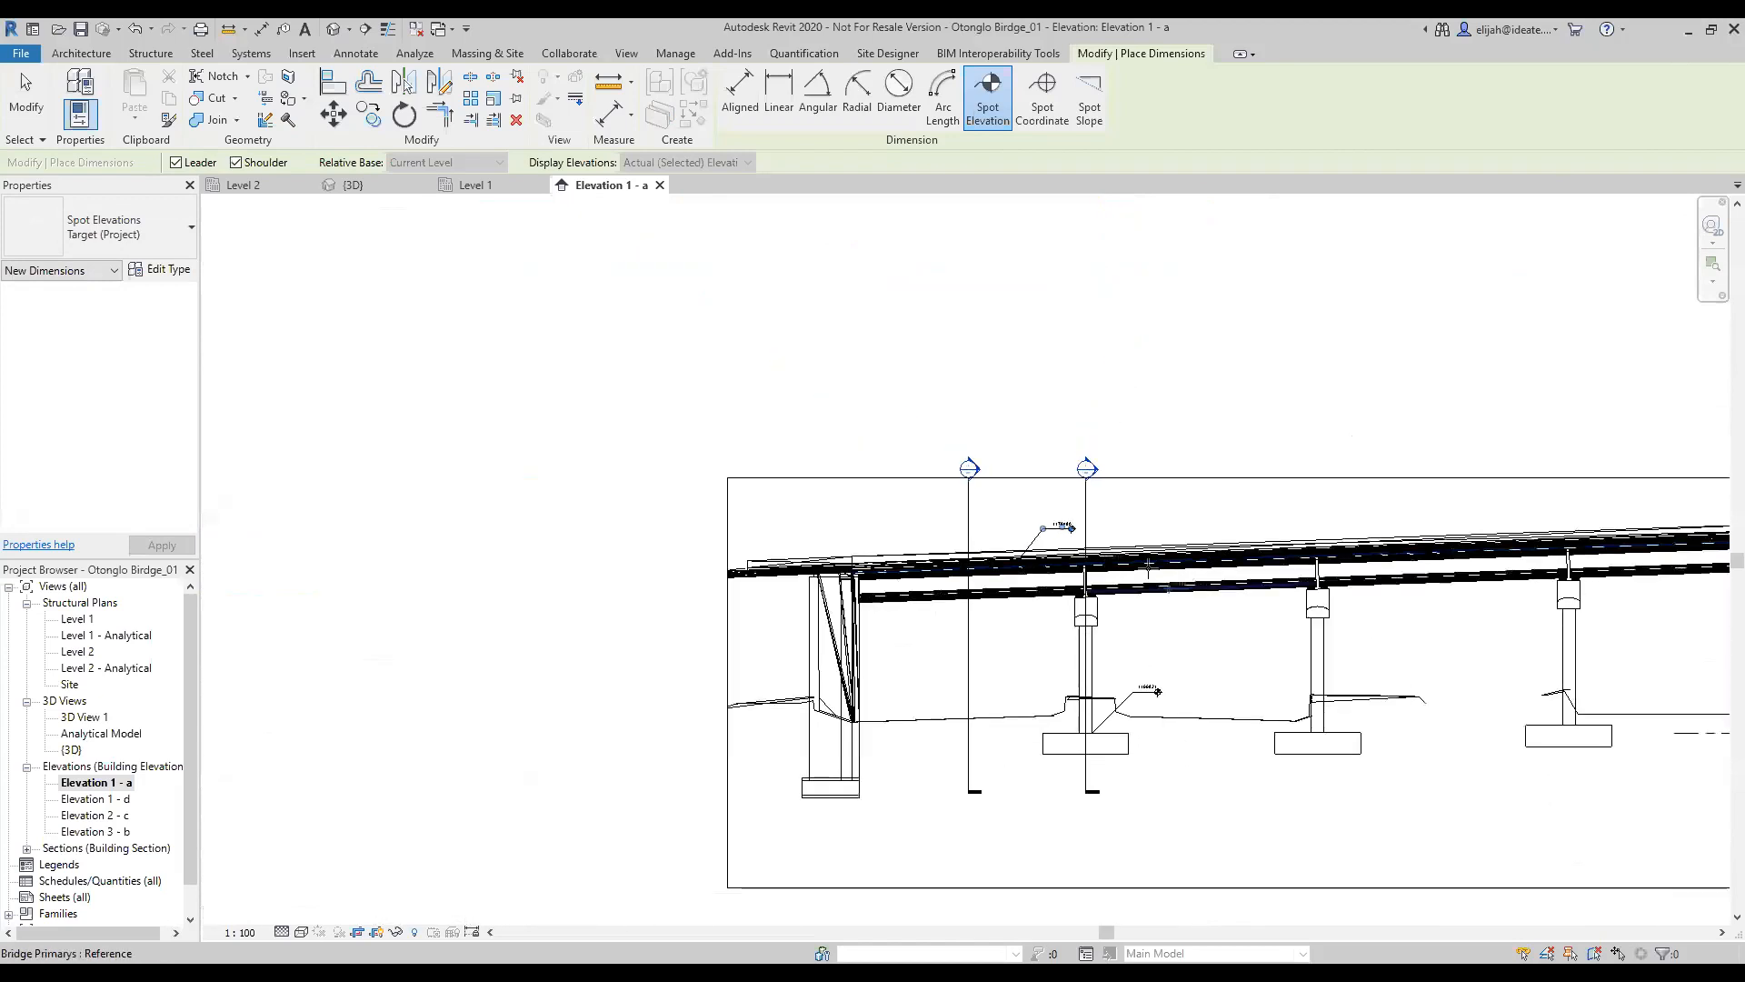
middle_drag(988, 649, 771, 598)
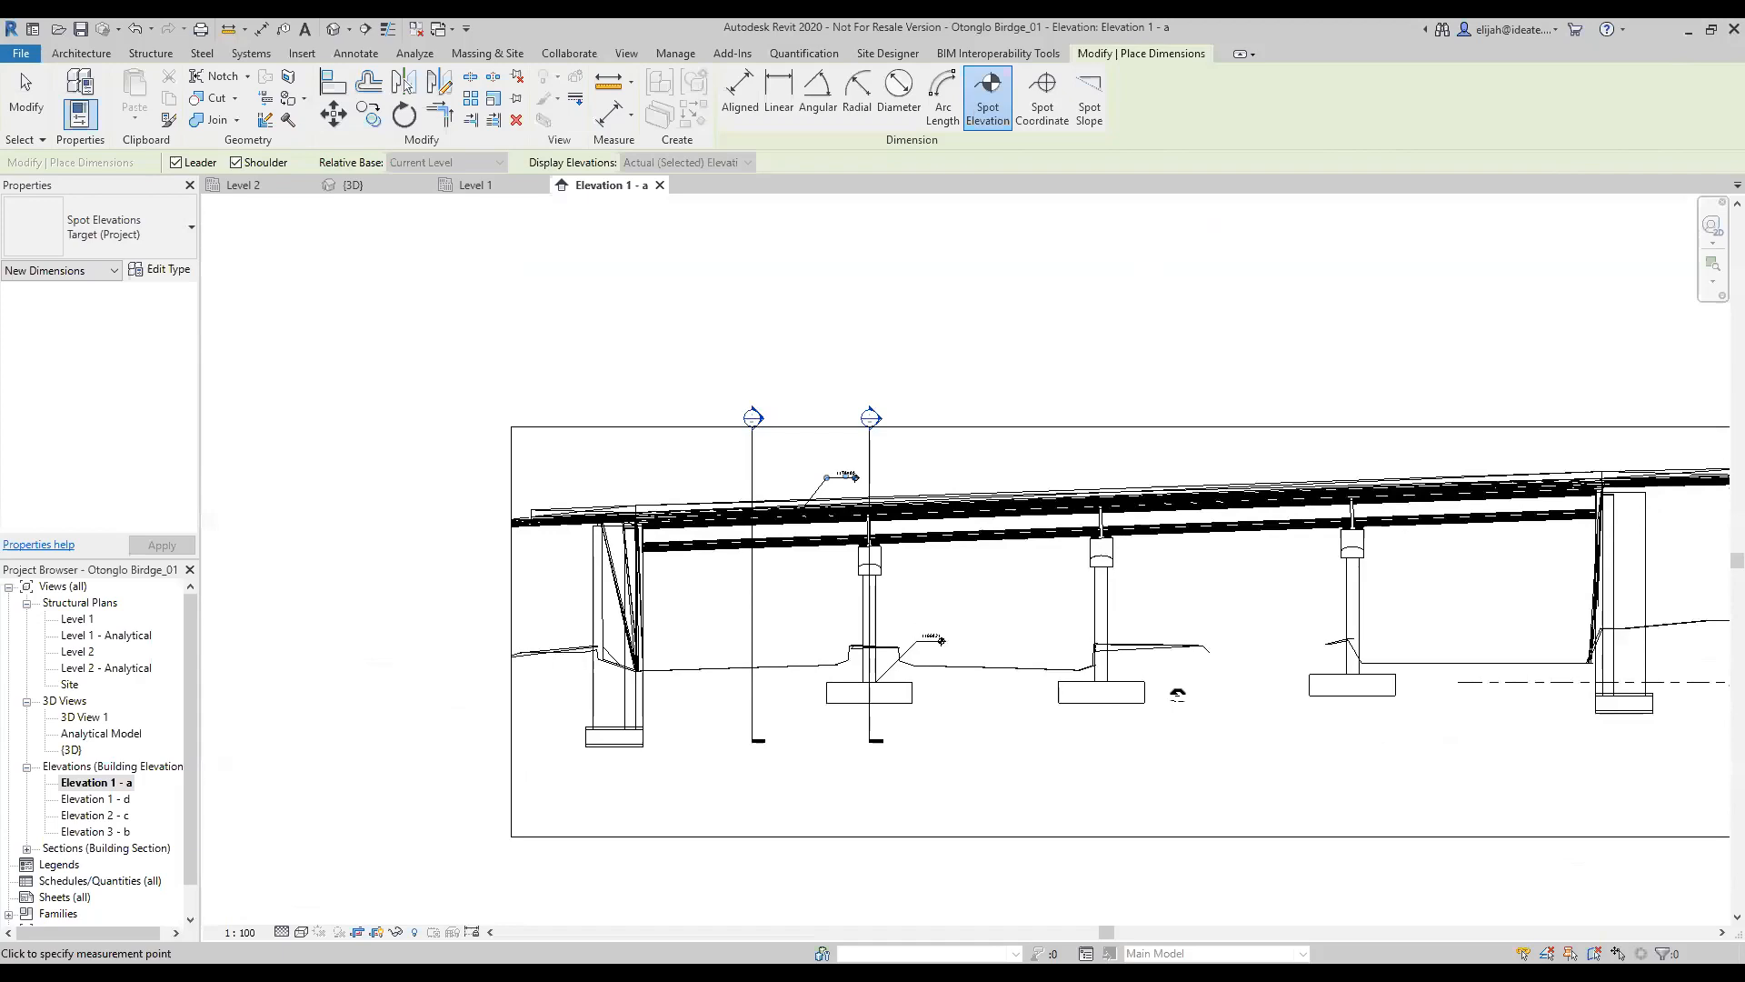
middle_drag(1163, 663, 944, 625)
scroll(1392, 667, up, 4)
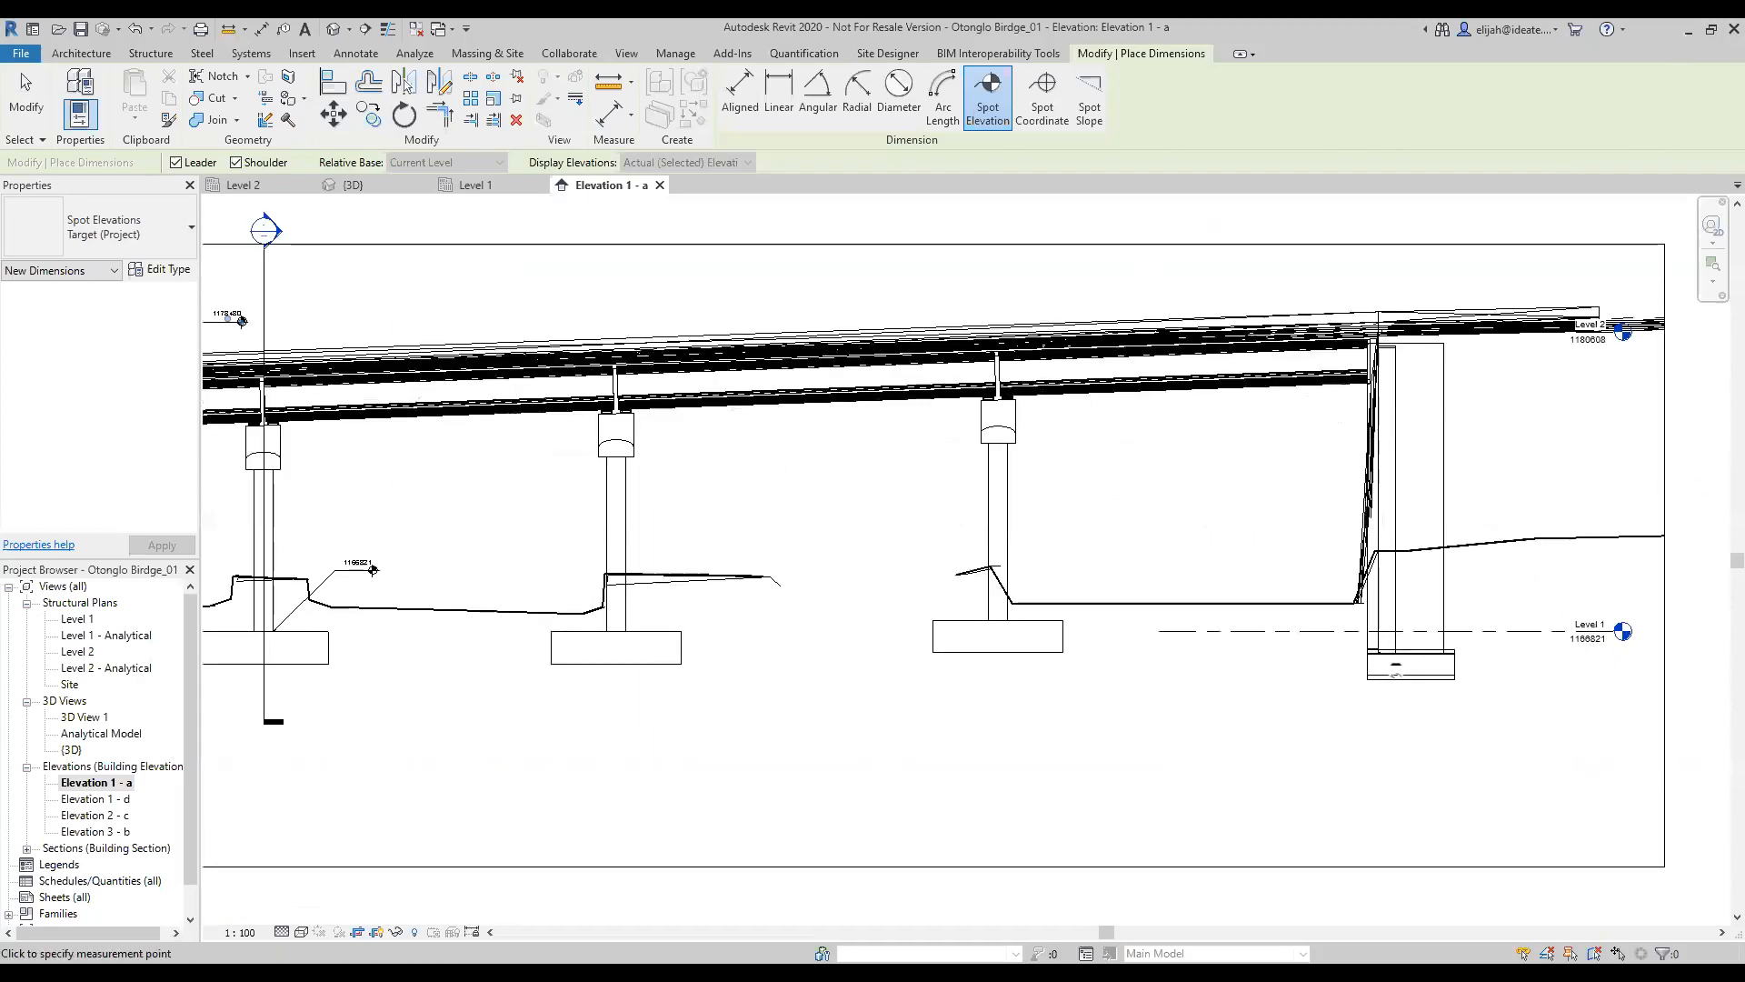
middle_drag(1250, 668, 1091, 746)
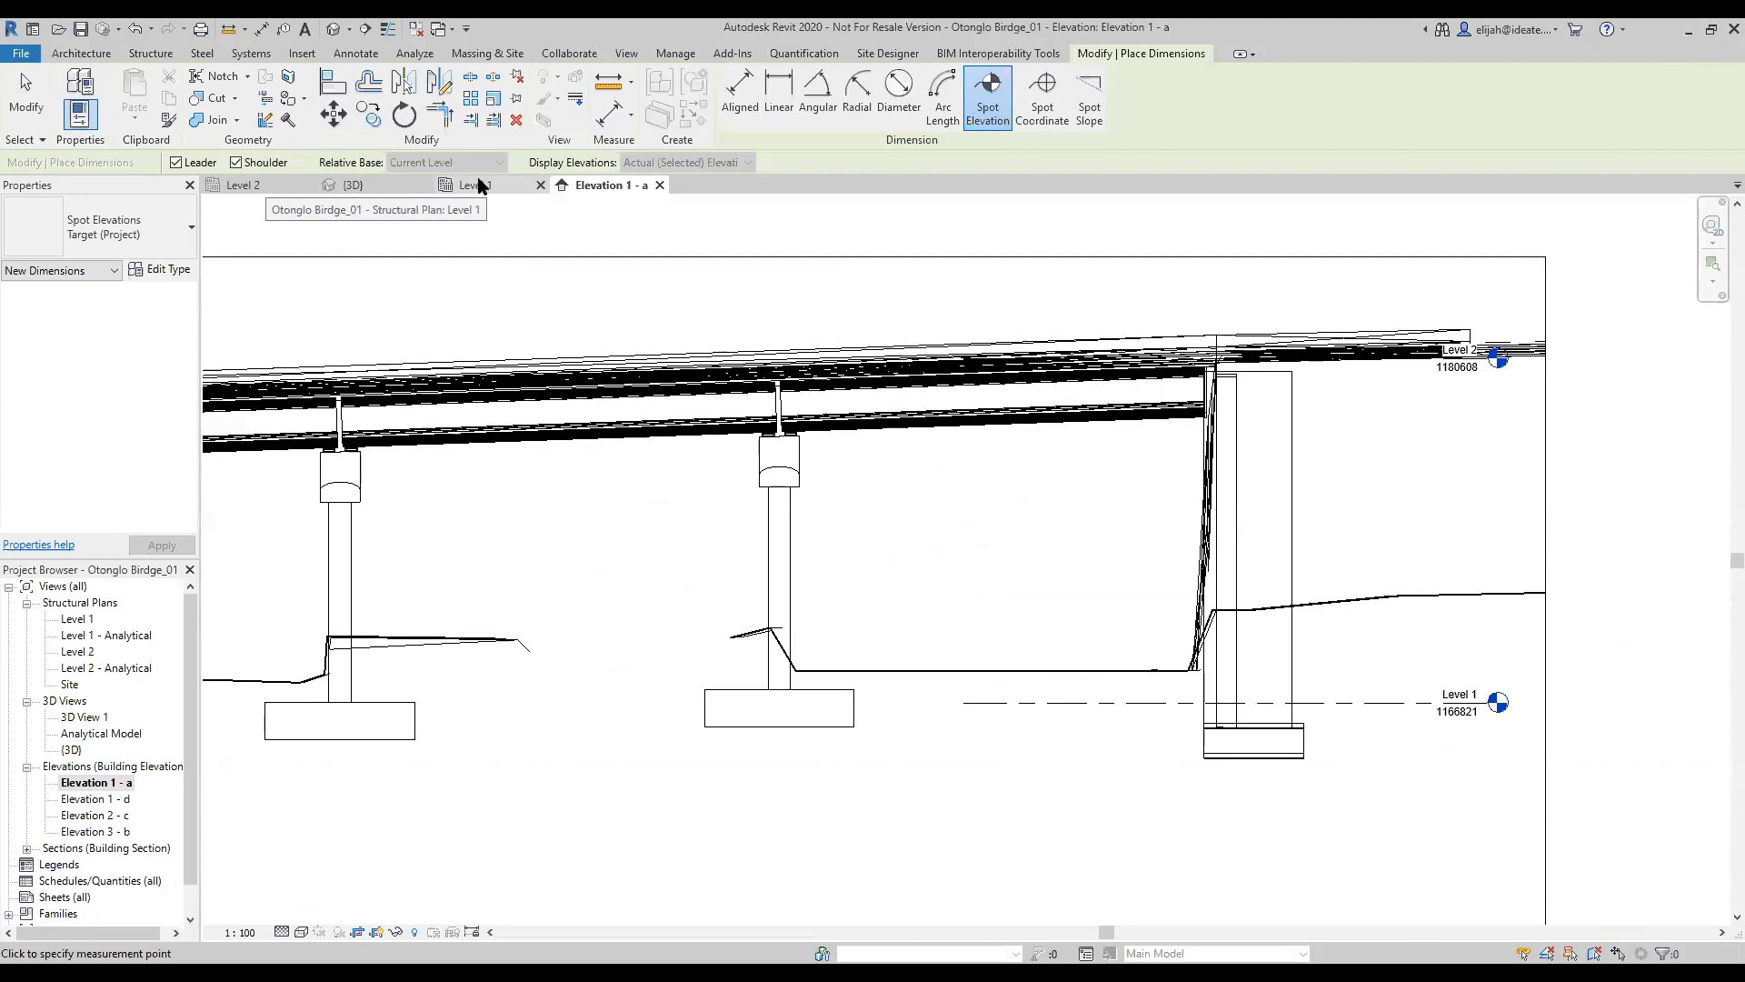
scroll(1211, 615, up, 2)
scroll(864, 472, up, 2)
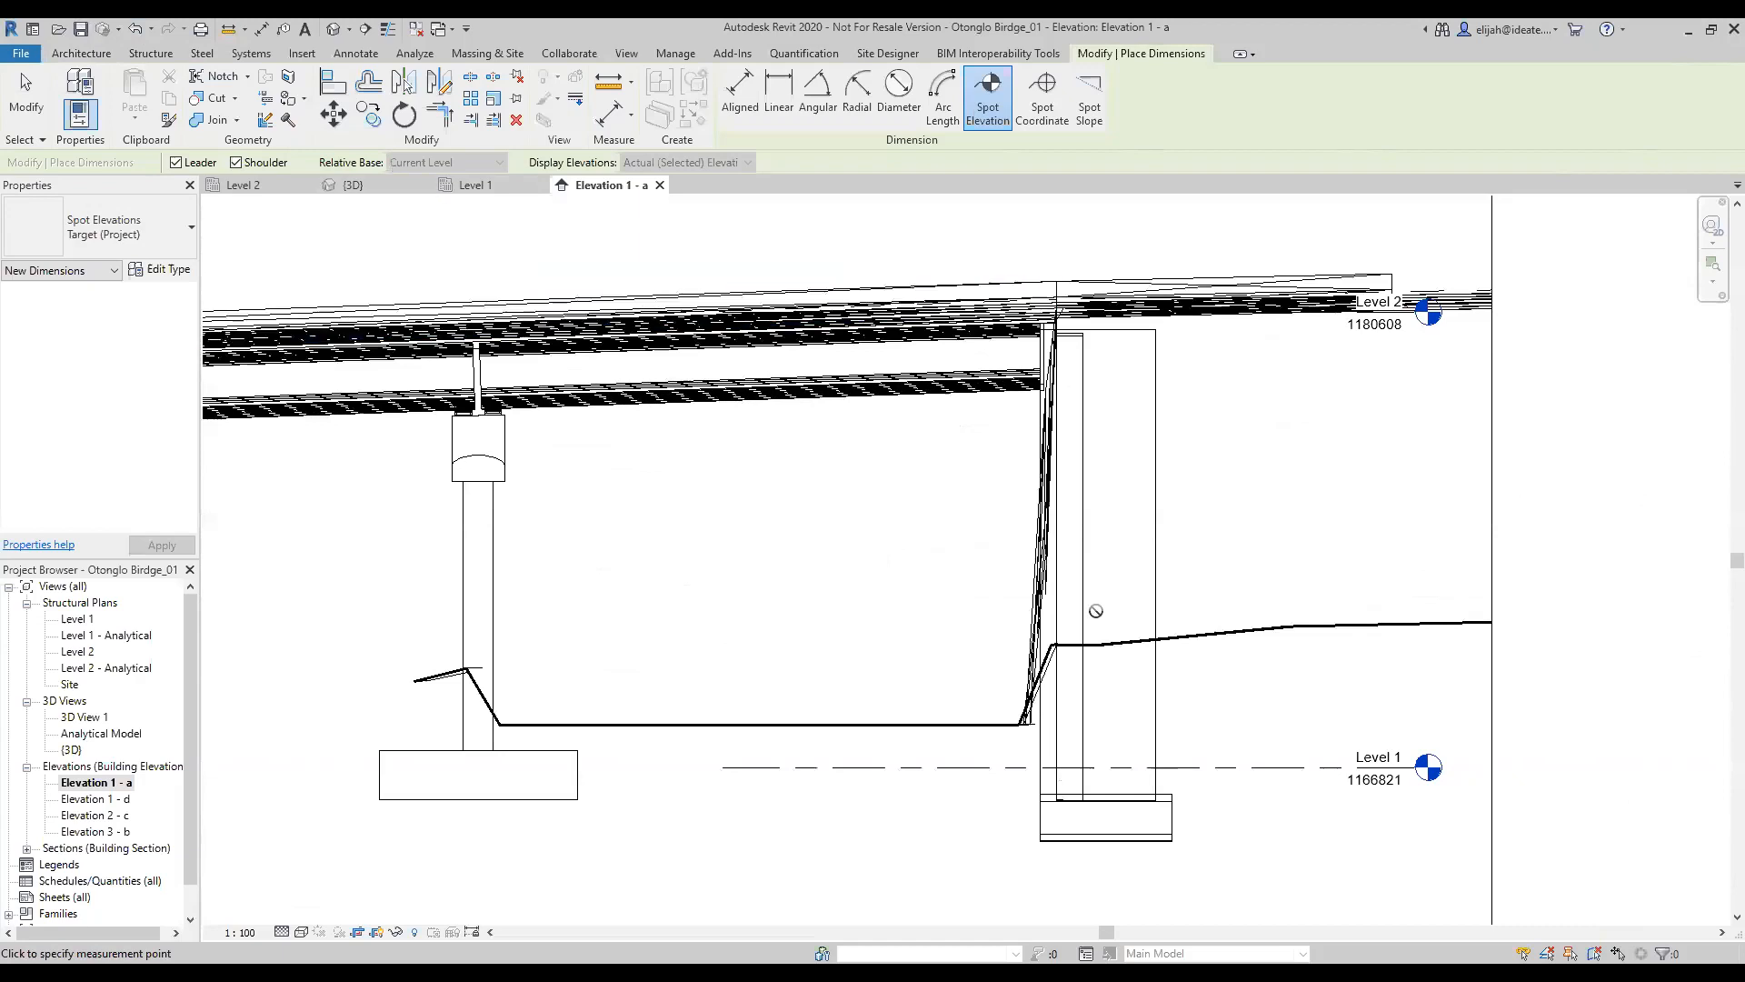
scroll(1157, 622, down, 2)
middle_drag(273, 768, 767, 742)
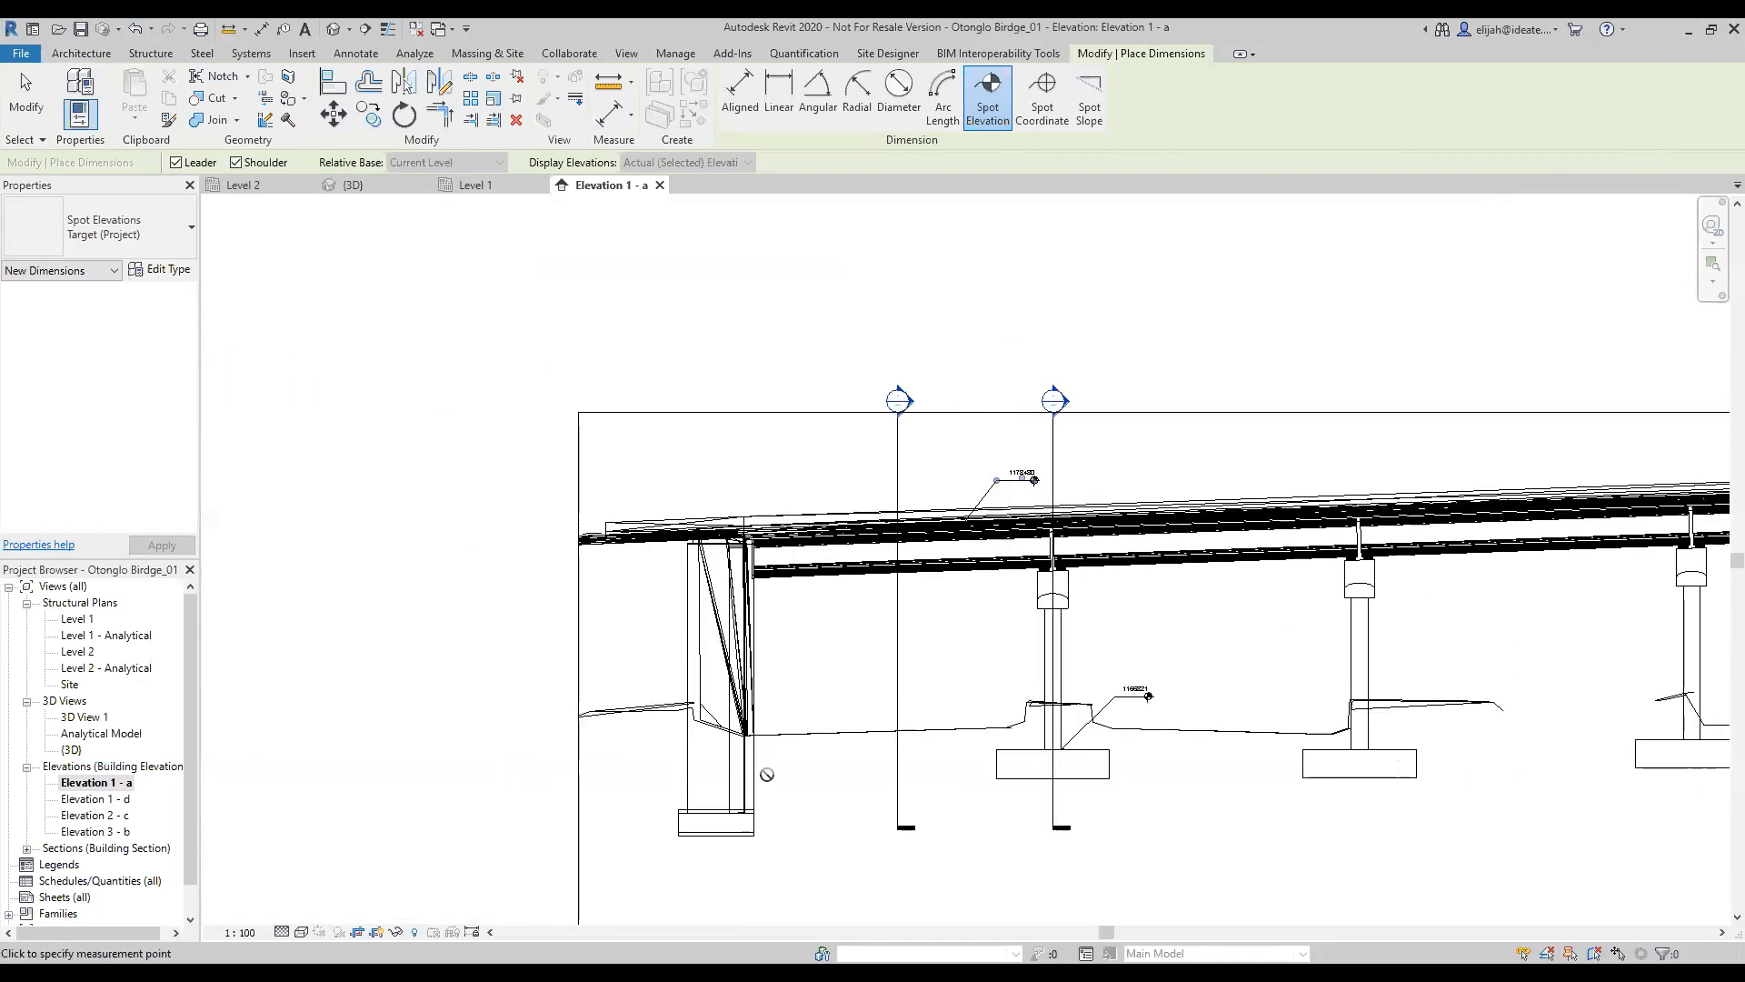
Step: Return to the {3D} view and inspect the piers and exposed foundation along the deck's edge
click(352, 186)
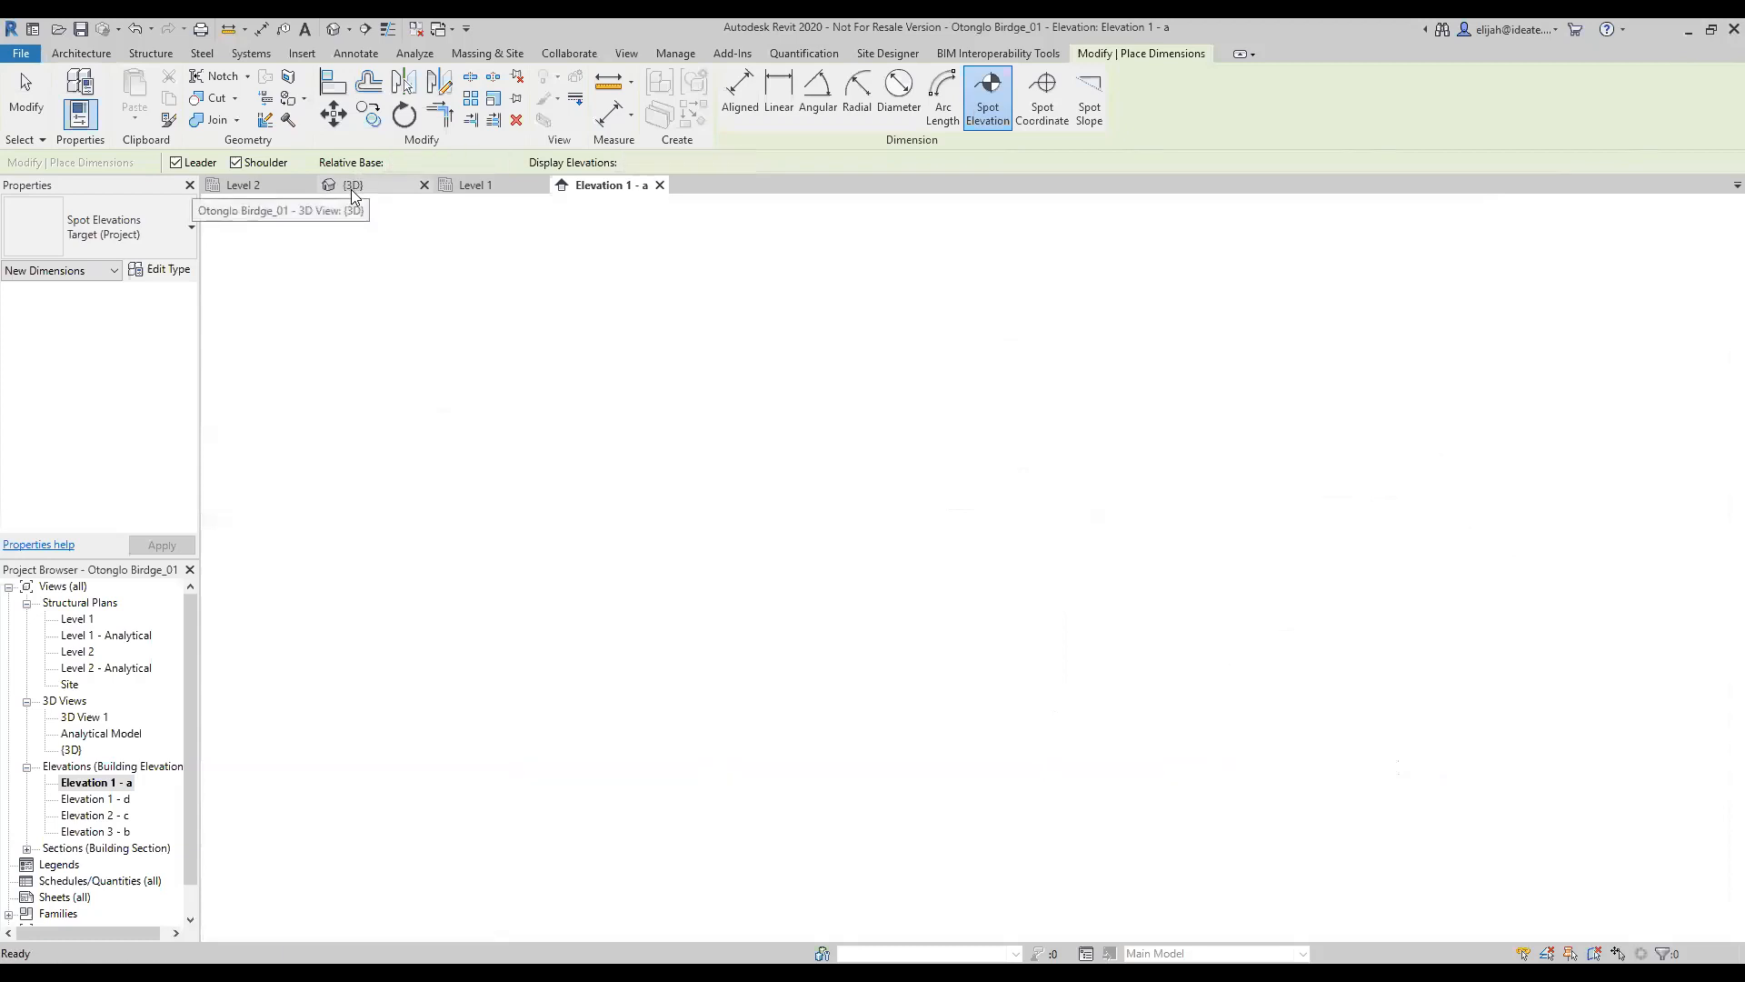
shift+middle_drag(835, 628, 821, 596)
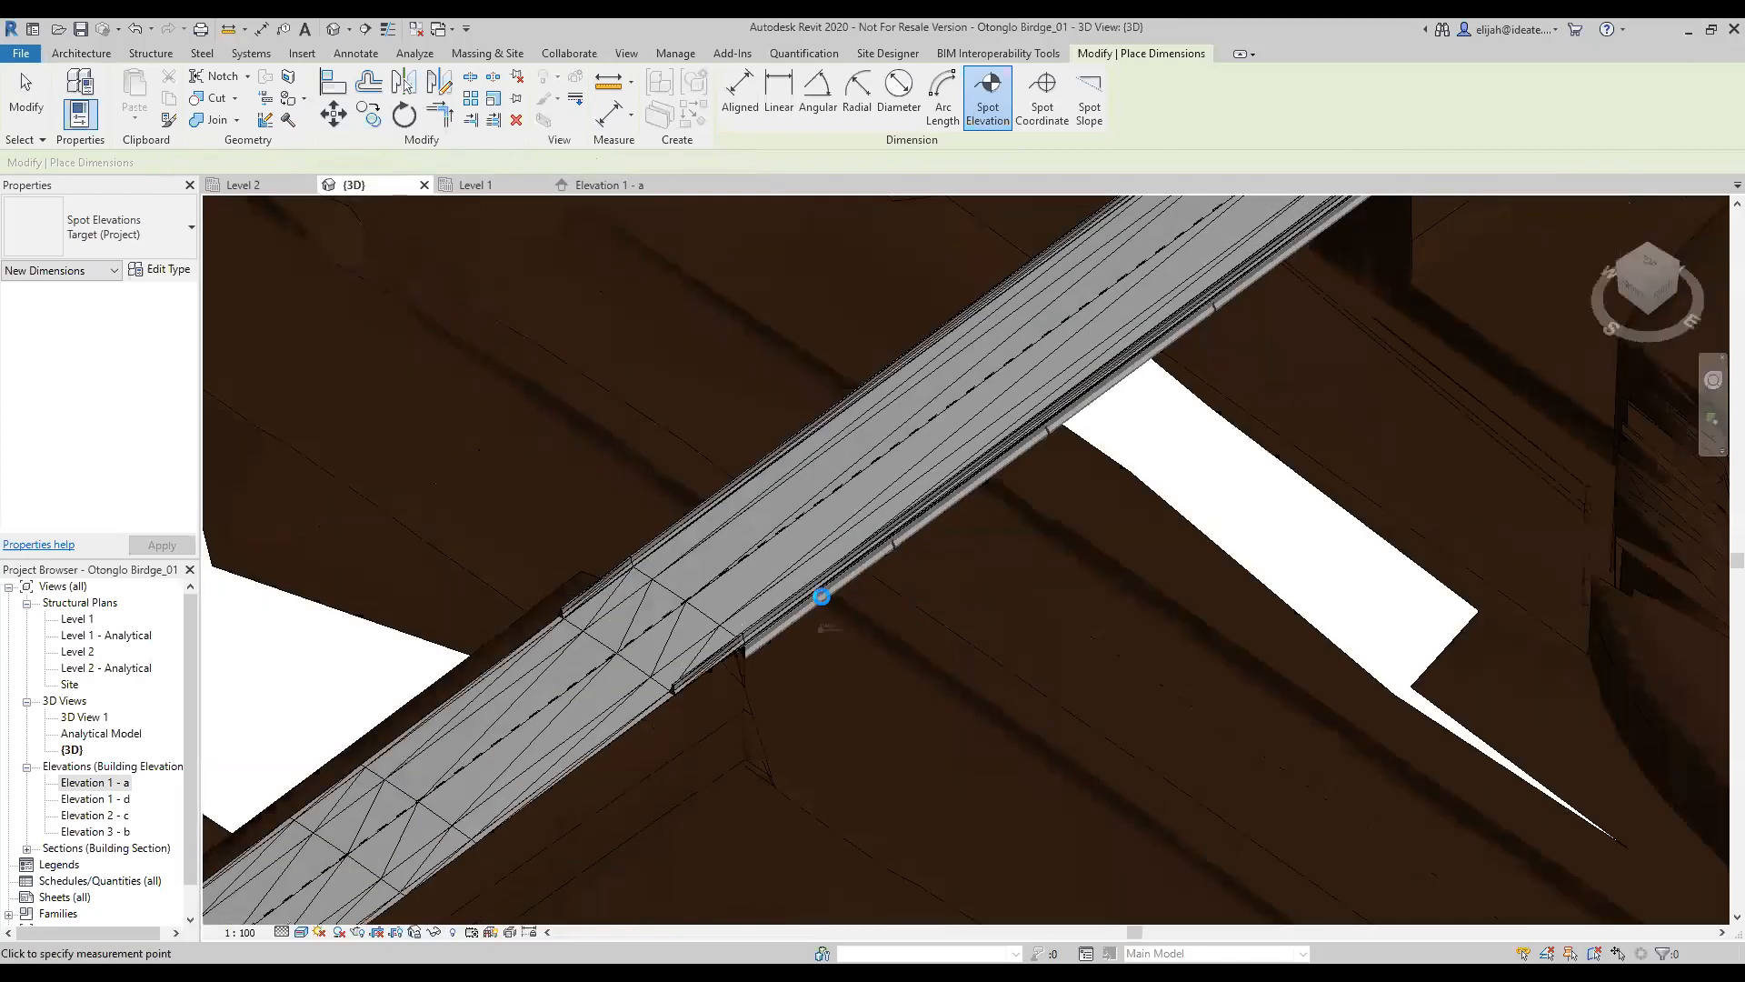
scroll(650, 719, up, 5)
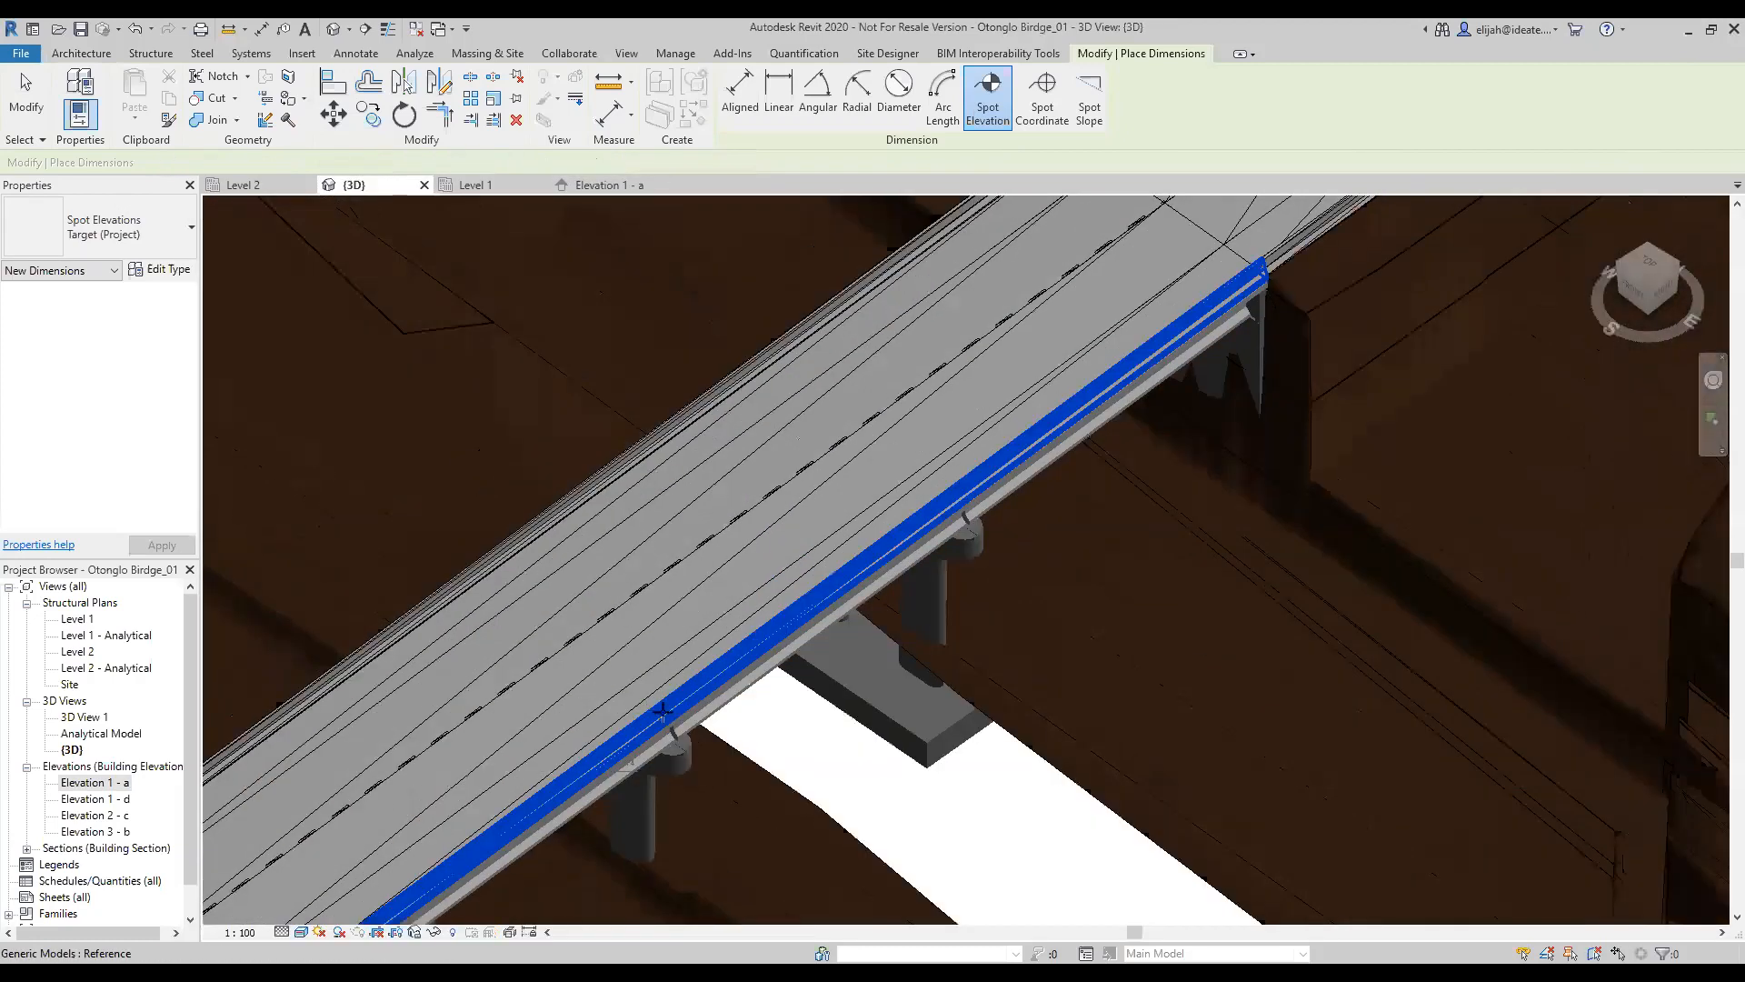
scroll(663, 711, down, 3)
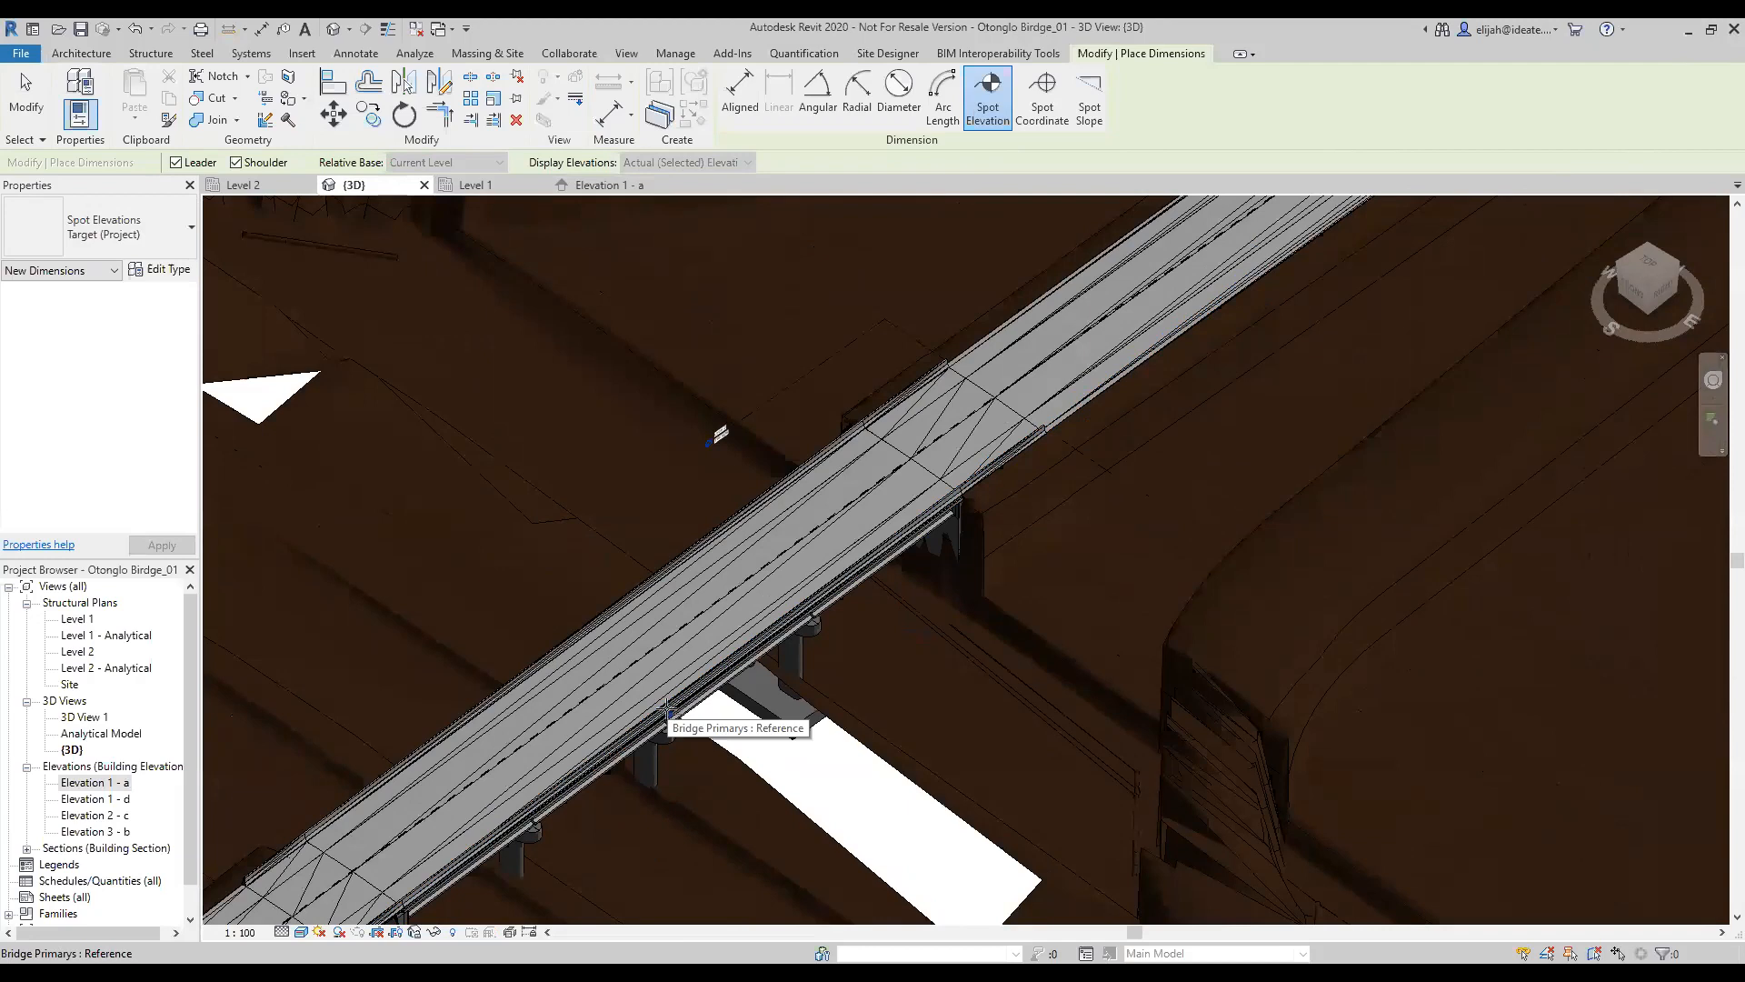
middle_drag(939, 519, 1017, 658)
scroll(1022, 637, up, 5)
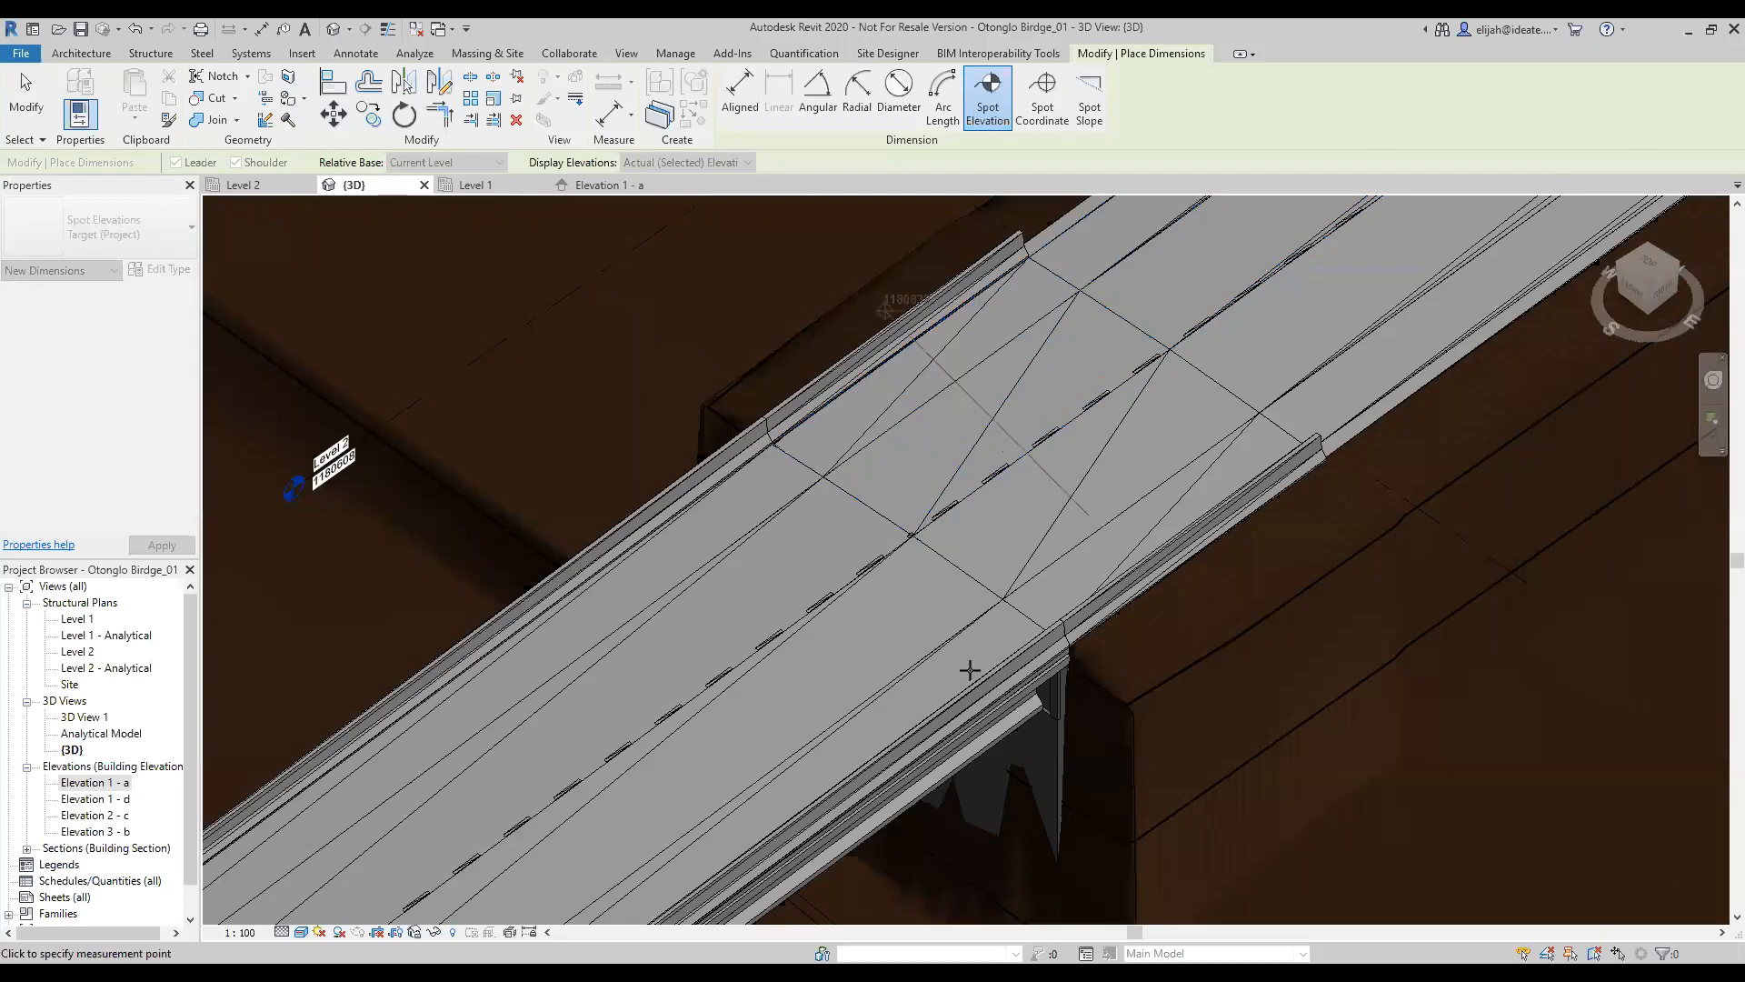
scroll(997, 569, down, 2)
scroll(1012, 591, down, 2)
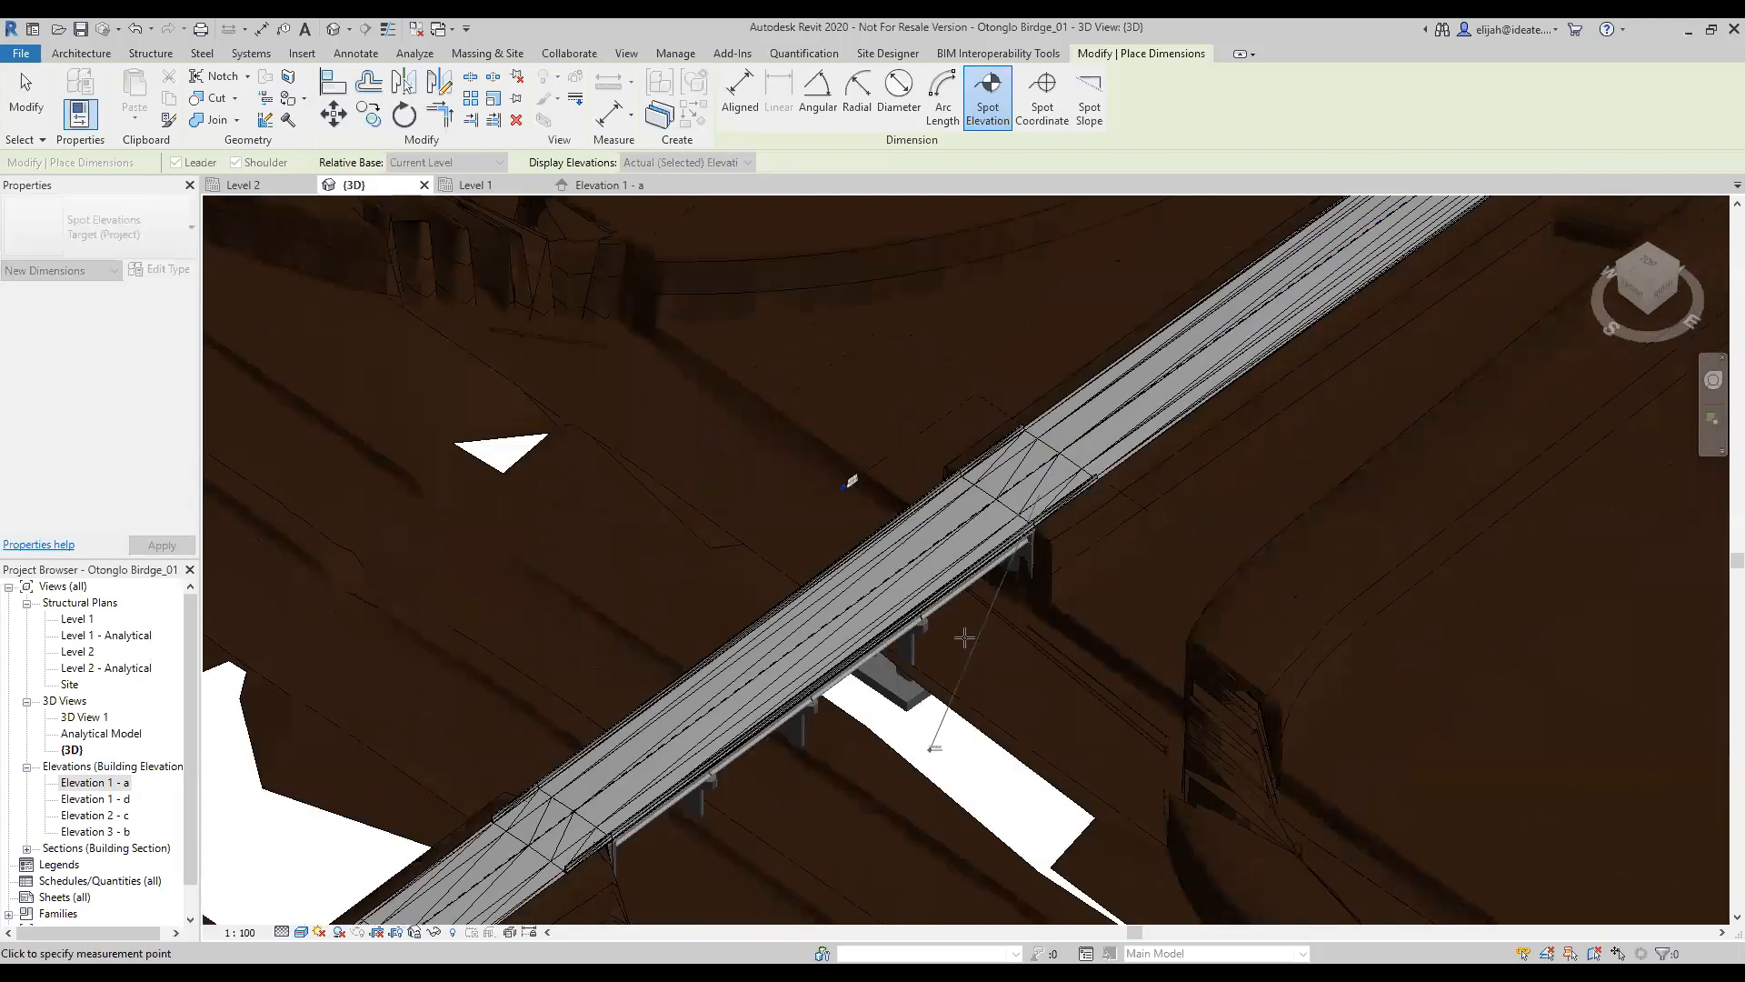
scroll(1011, 472, down, 2)
scroll(1010, 570, down, 2)
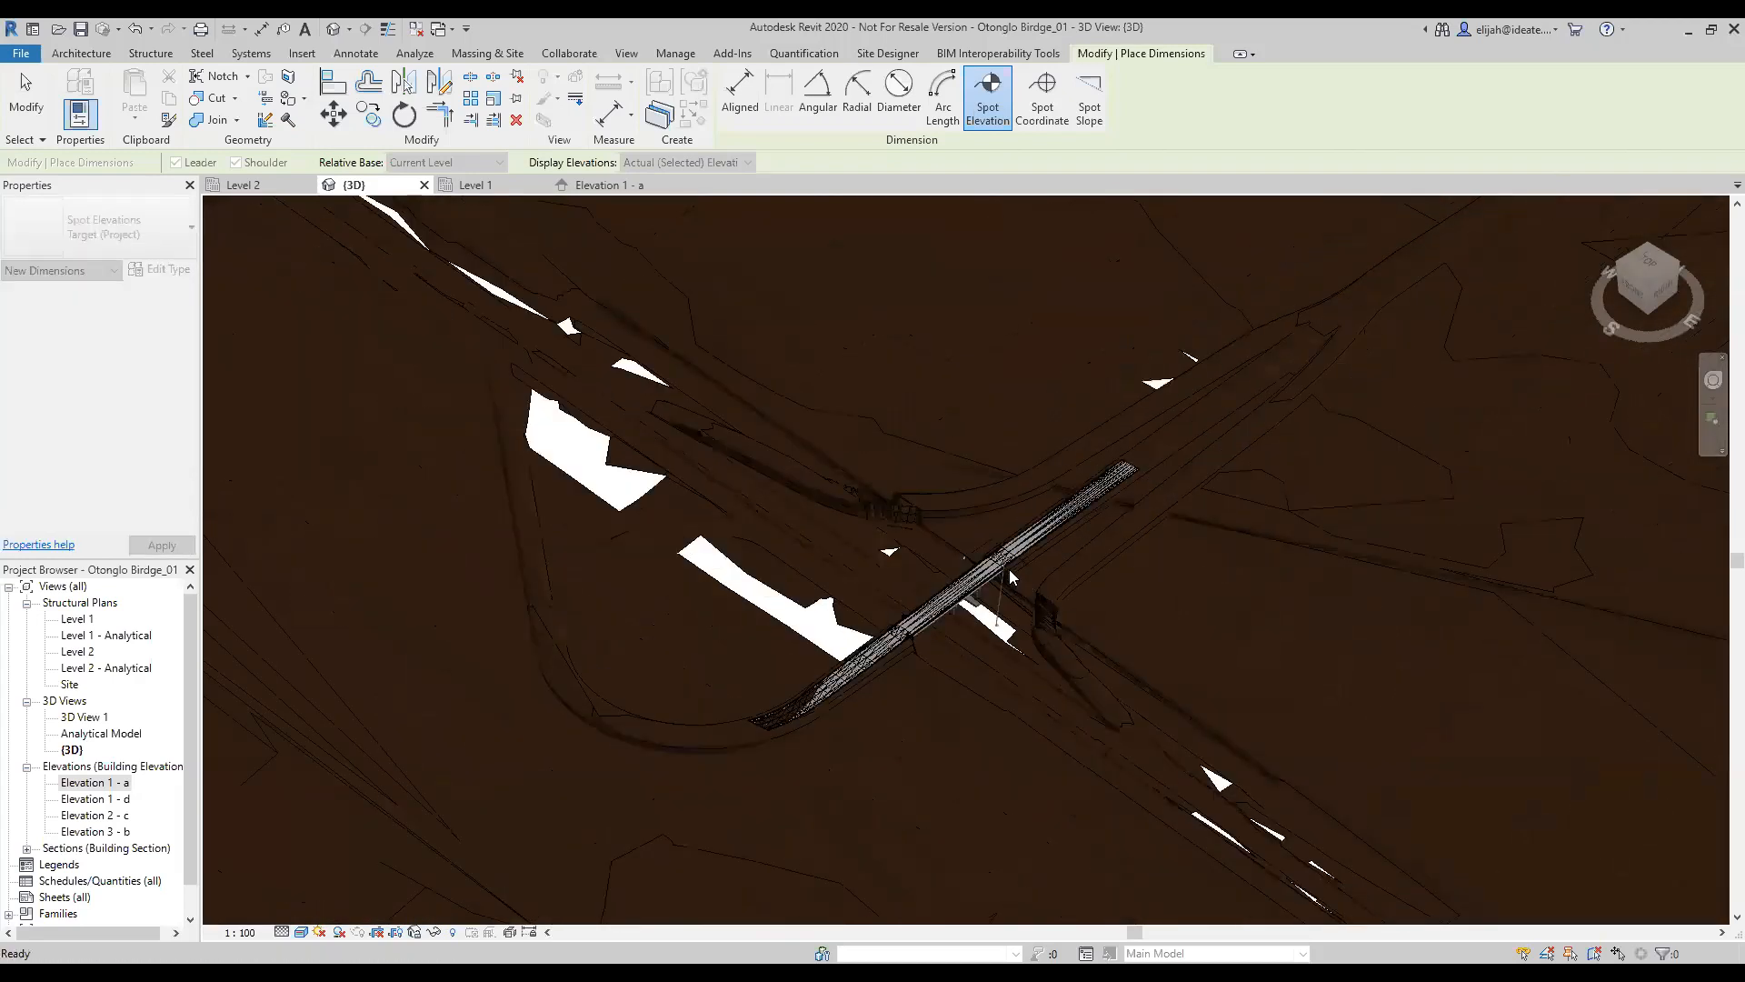
scroll(1007, 572, up, 3)
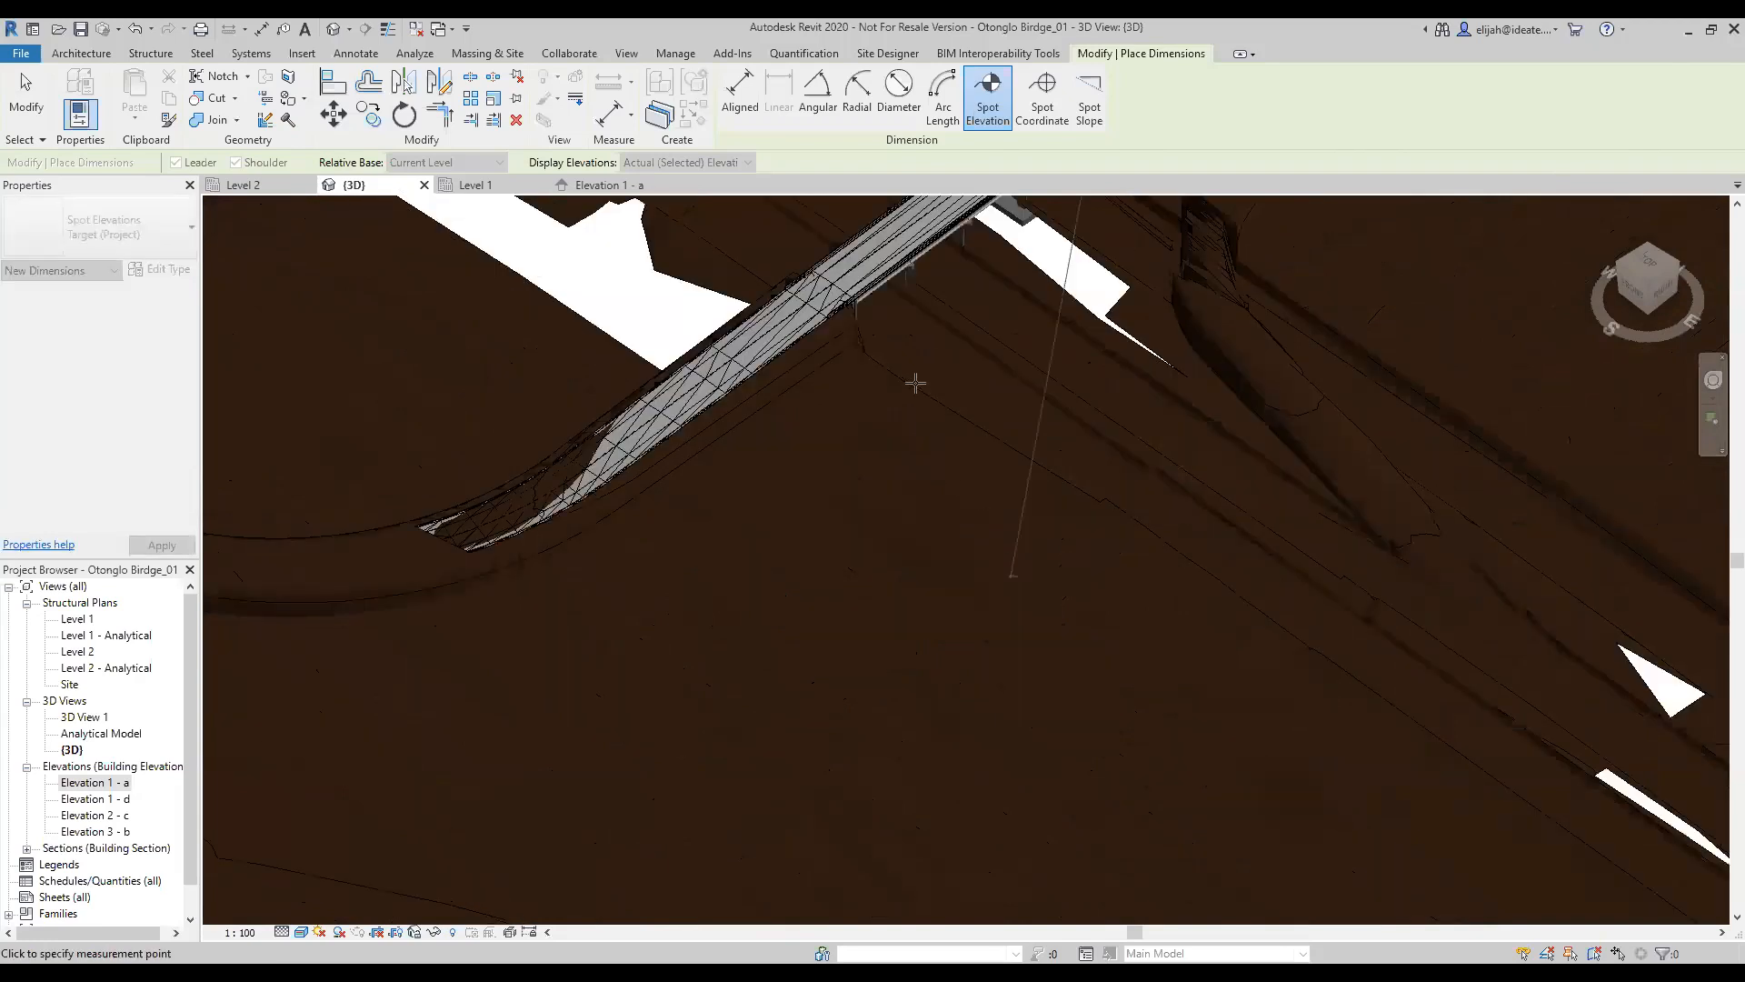
scroll(1009, 570, up, 3)
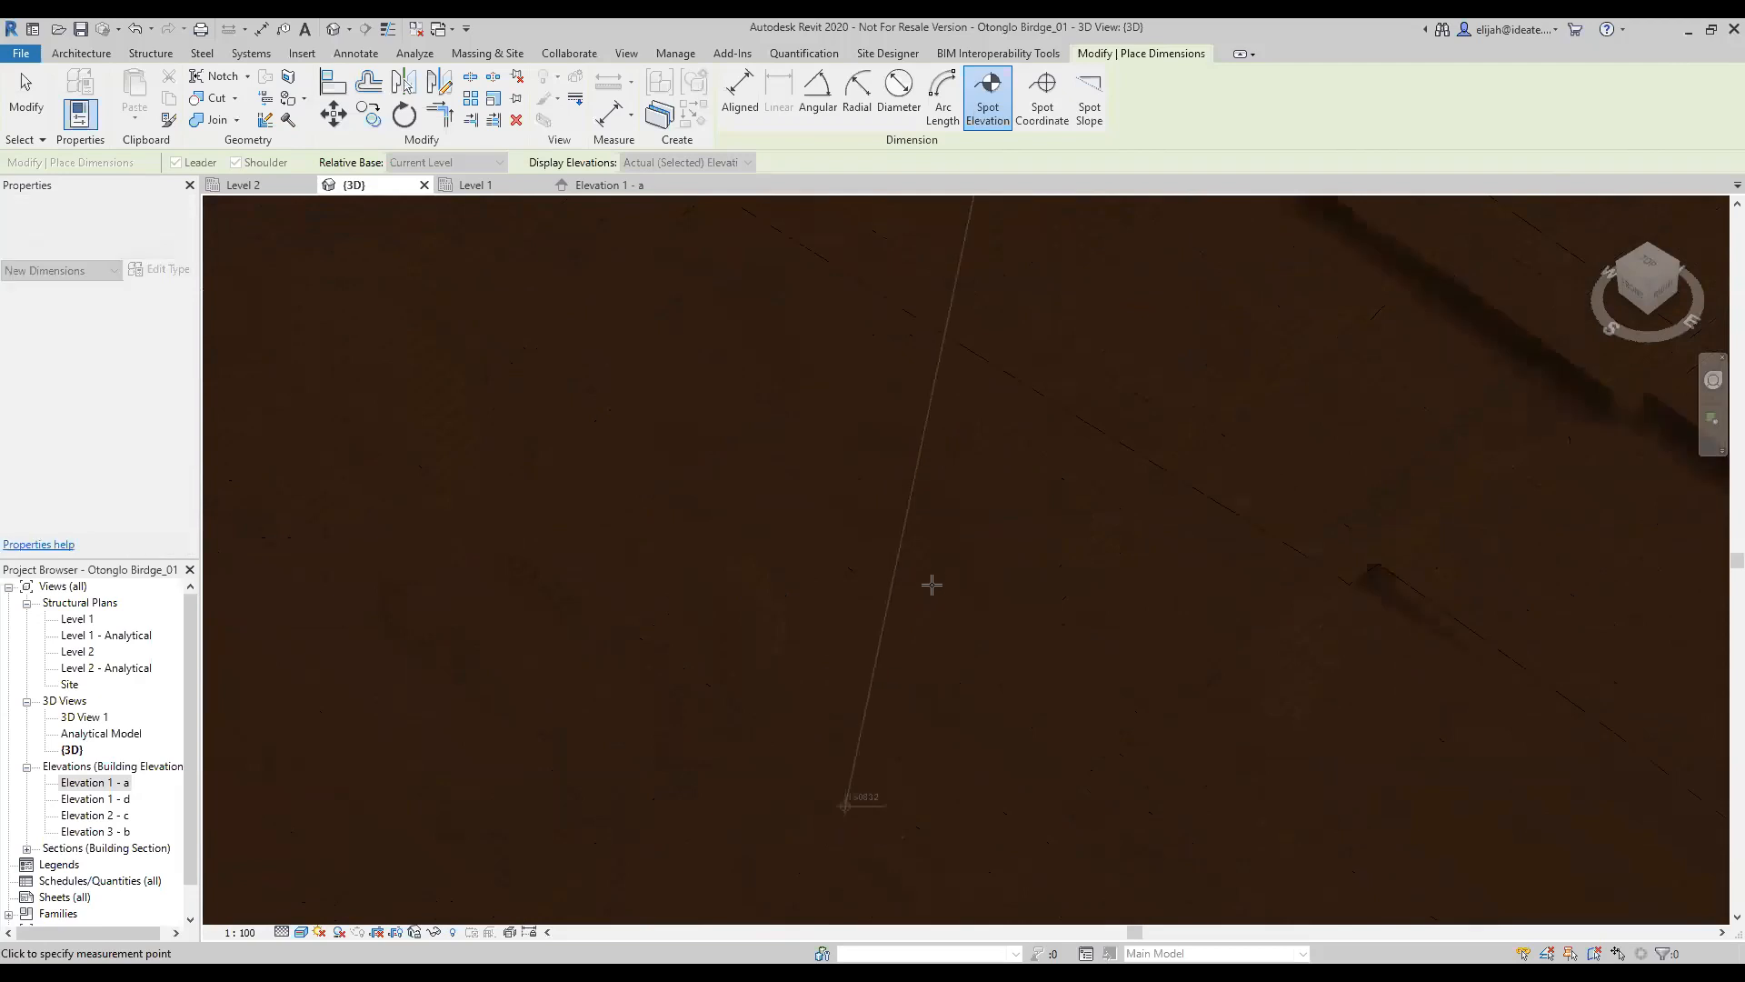
scroll(990, 521, down, 3)
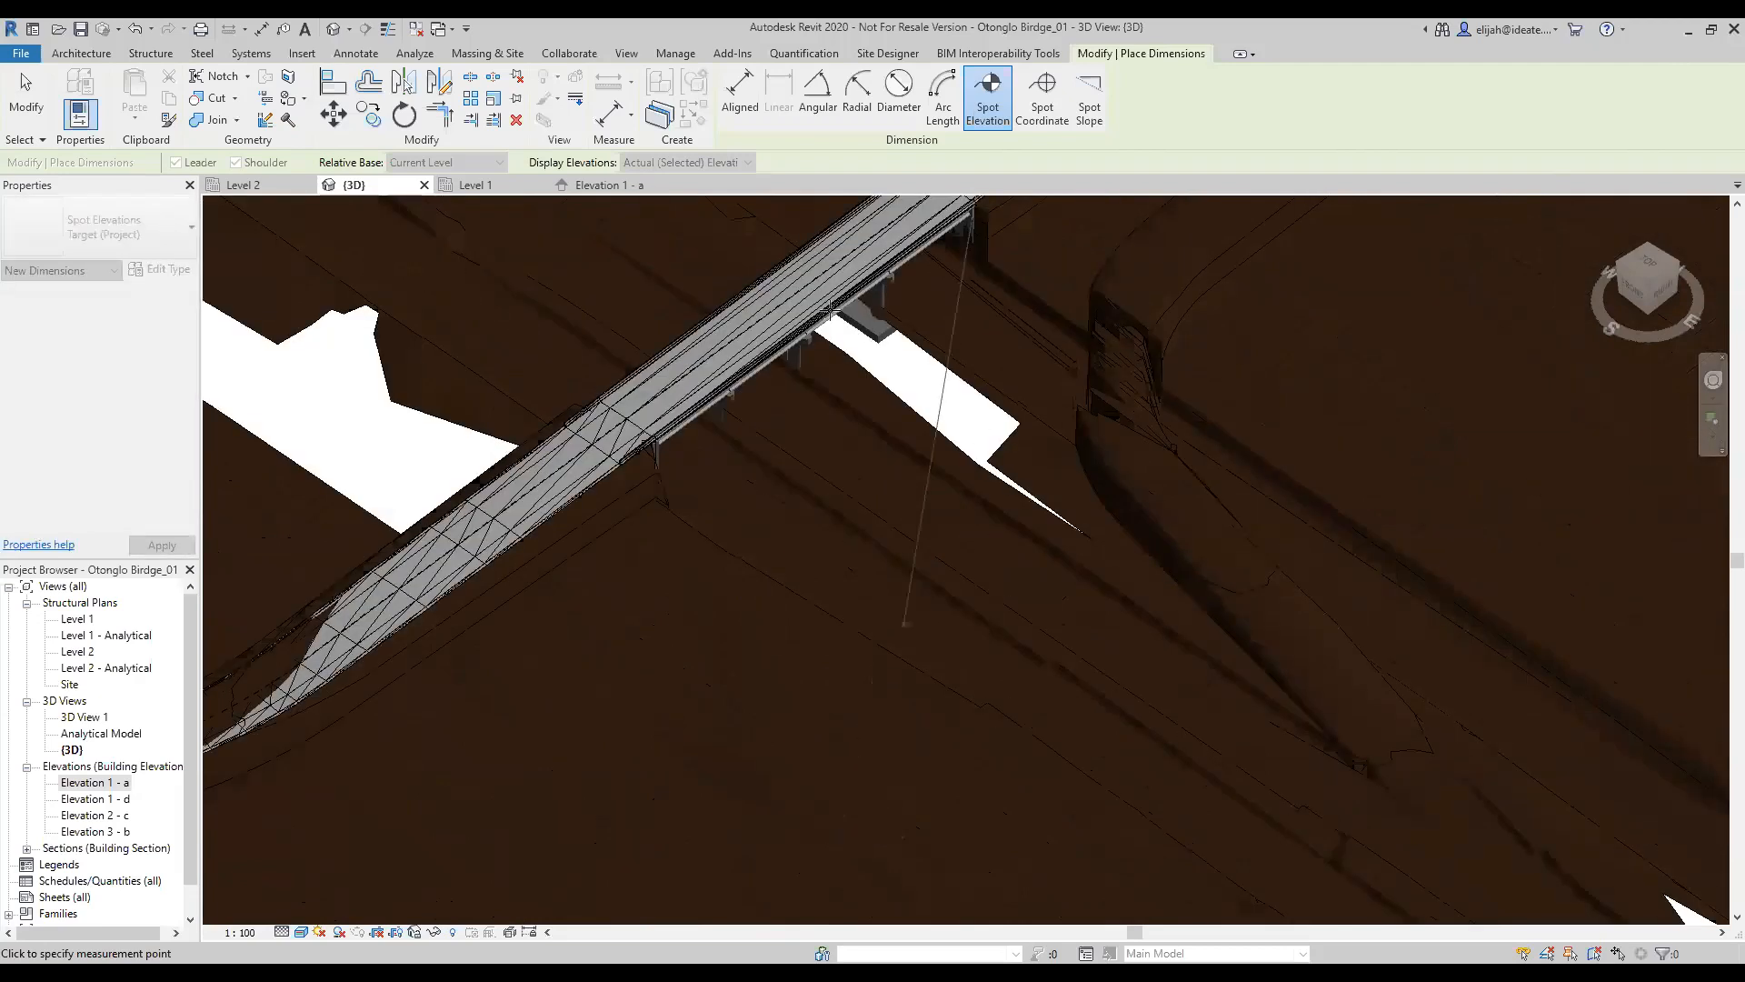
scroll(694, 663, down, 2)
scroll(797, 403, down, 2)
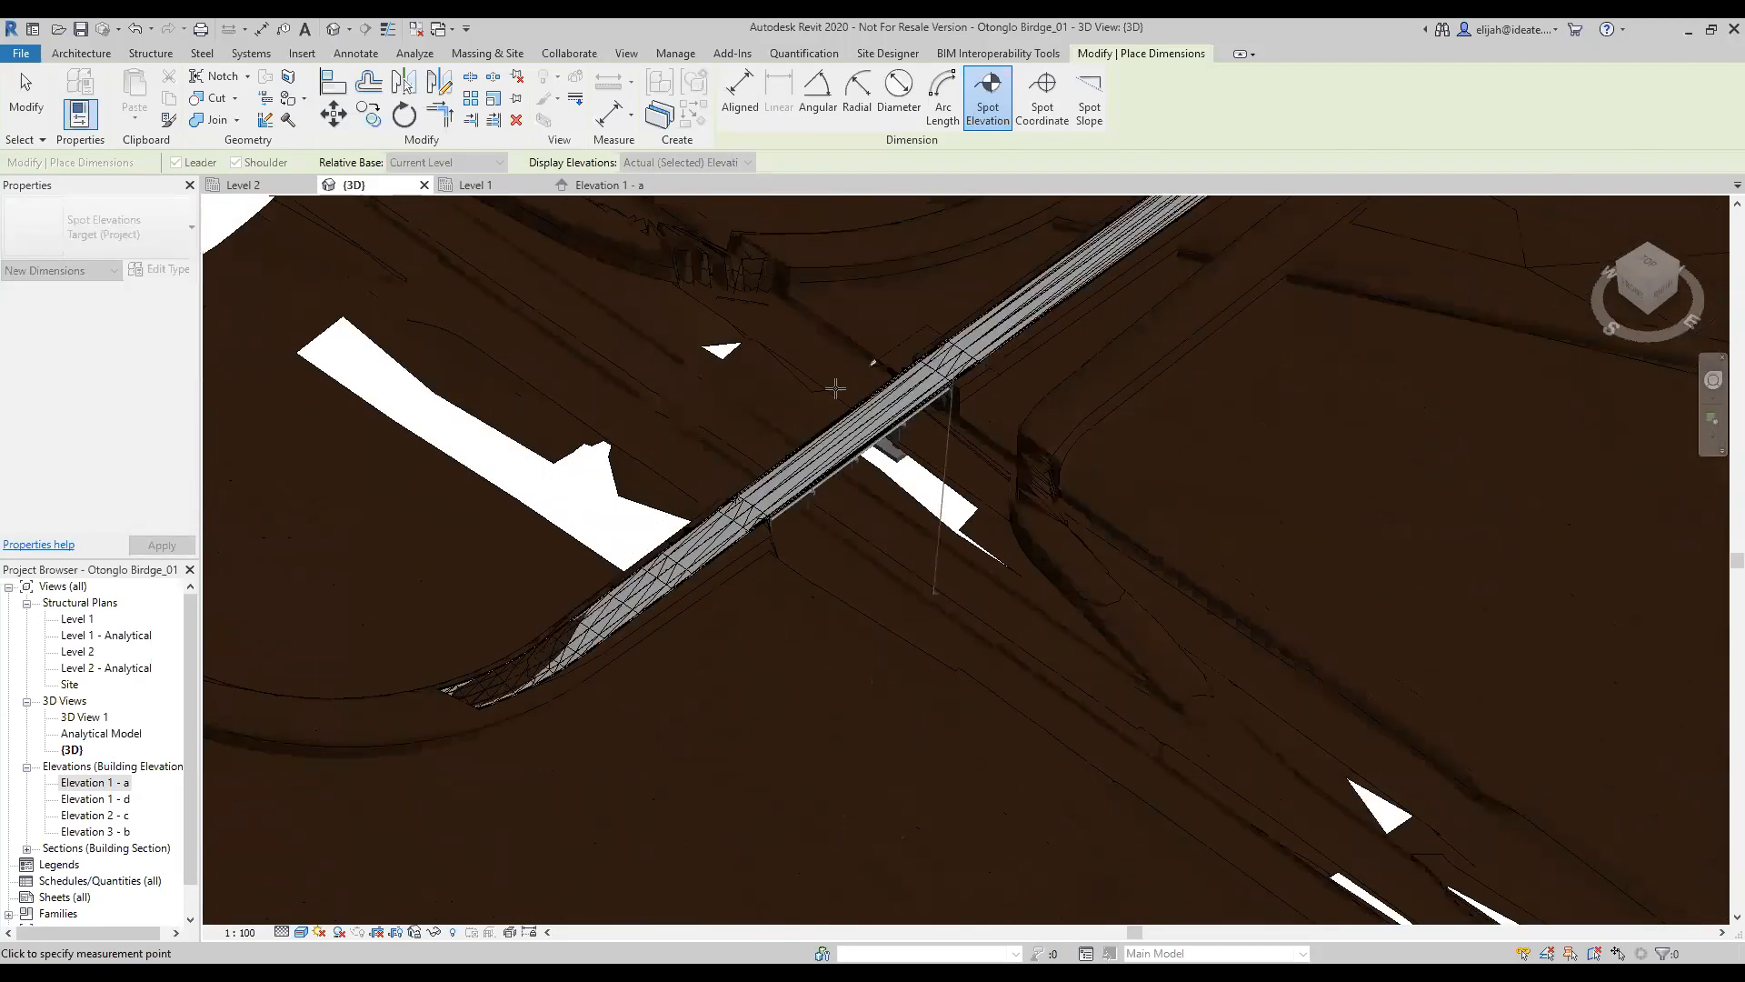
scroll(916, 570, down, 5)
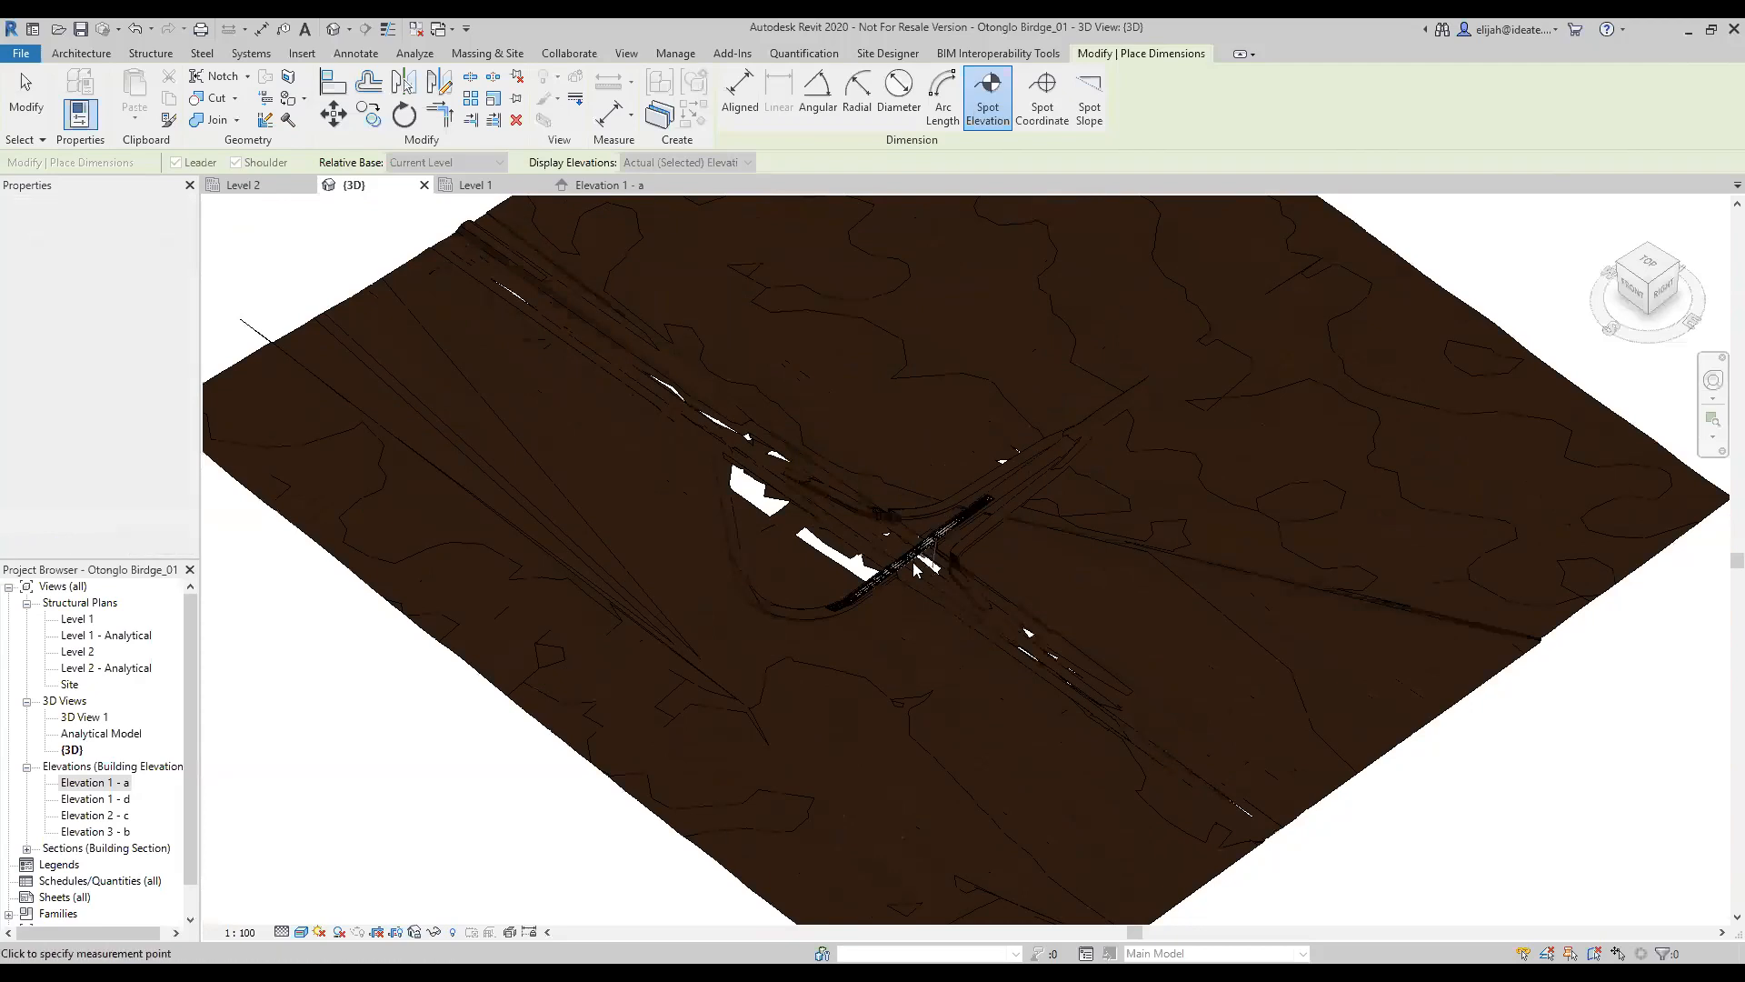
scroll(913, 564, up, 5)
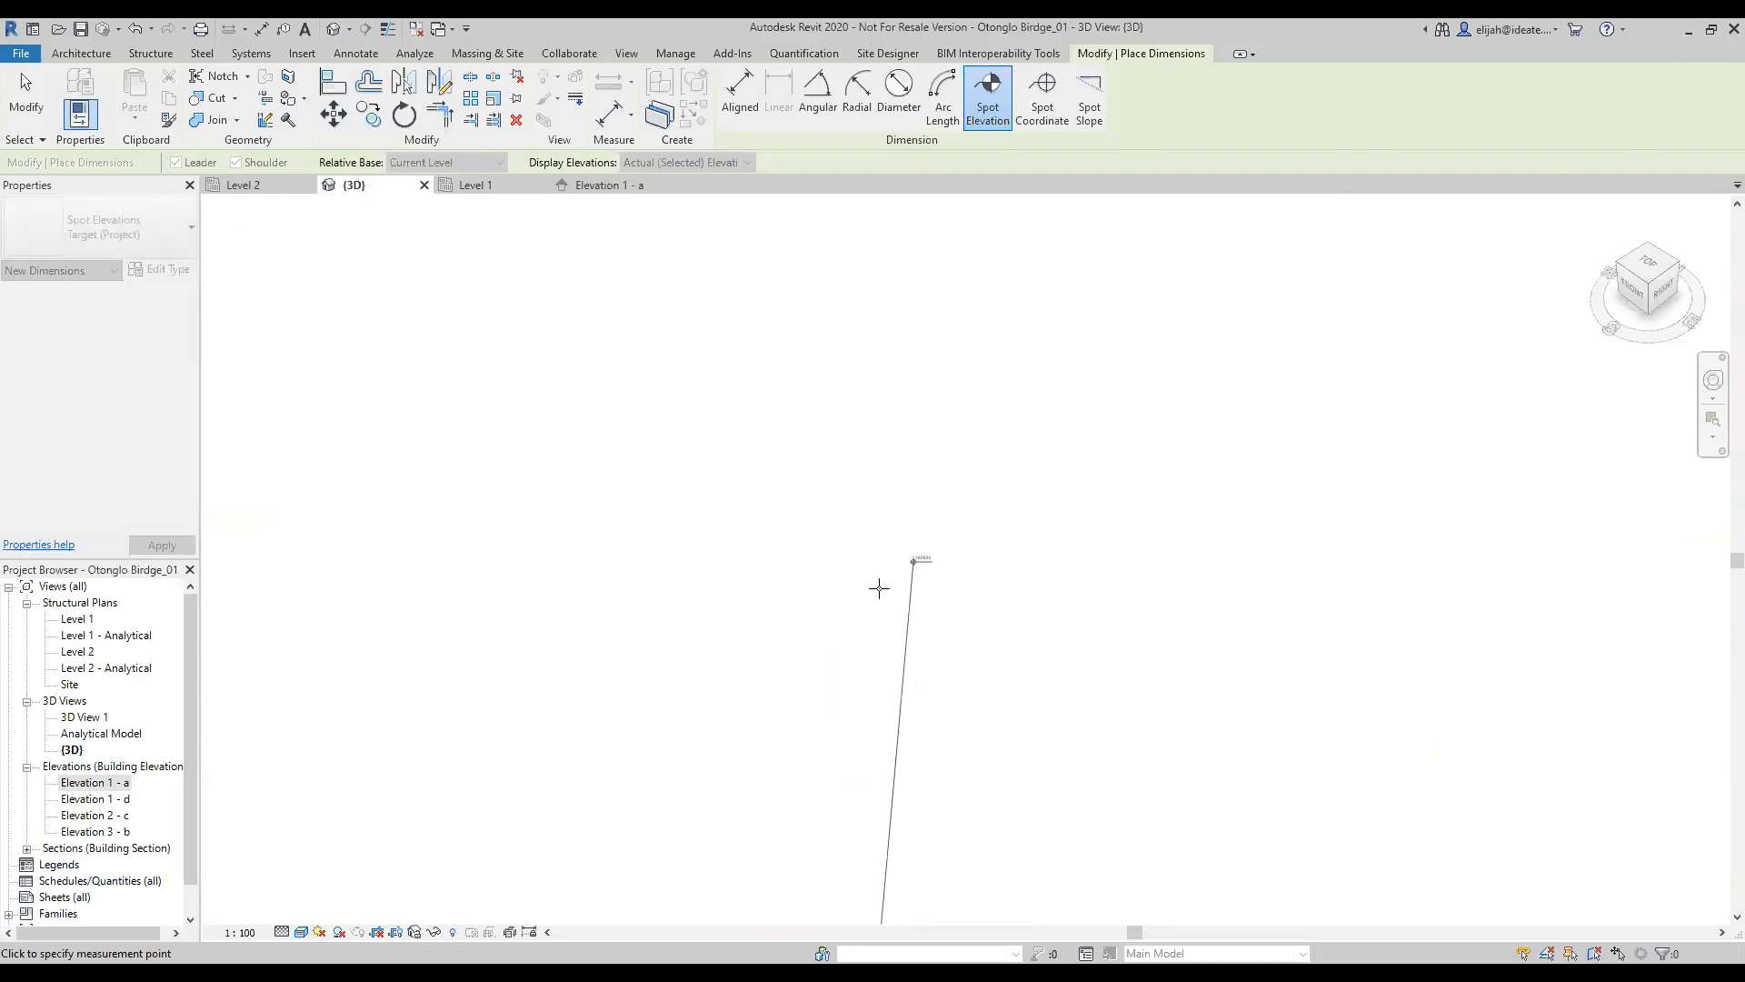
key(Escape)
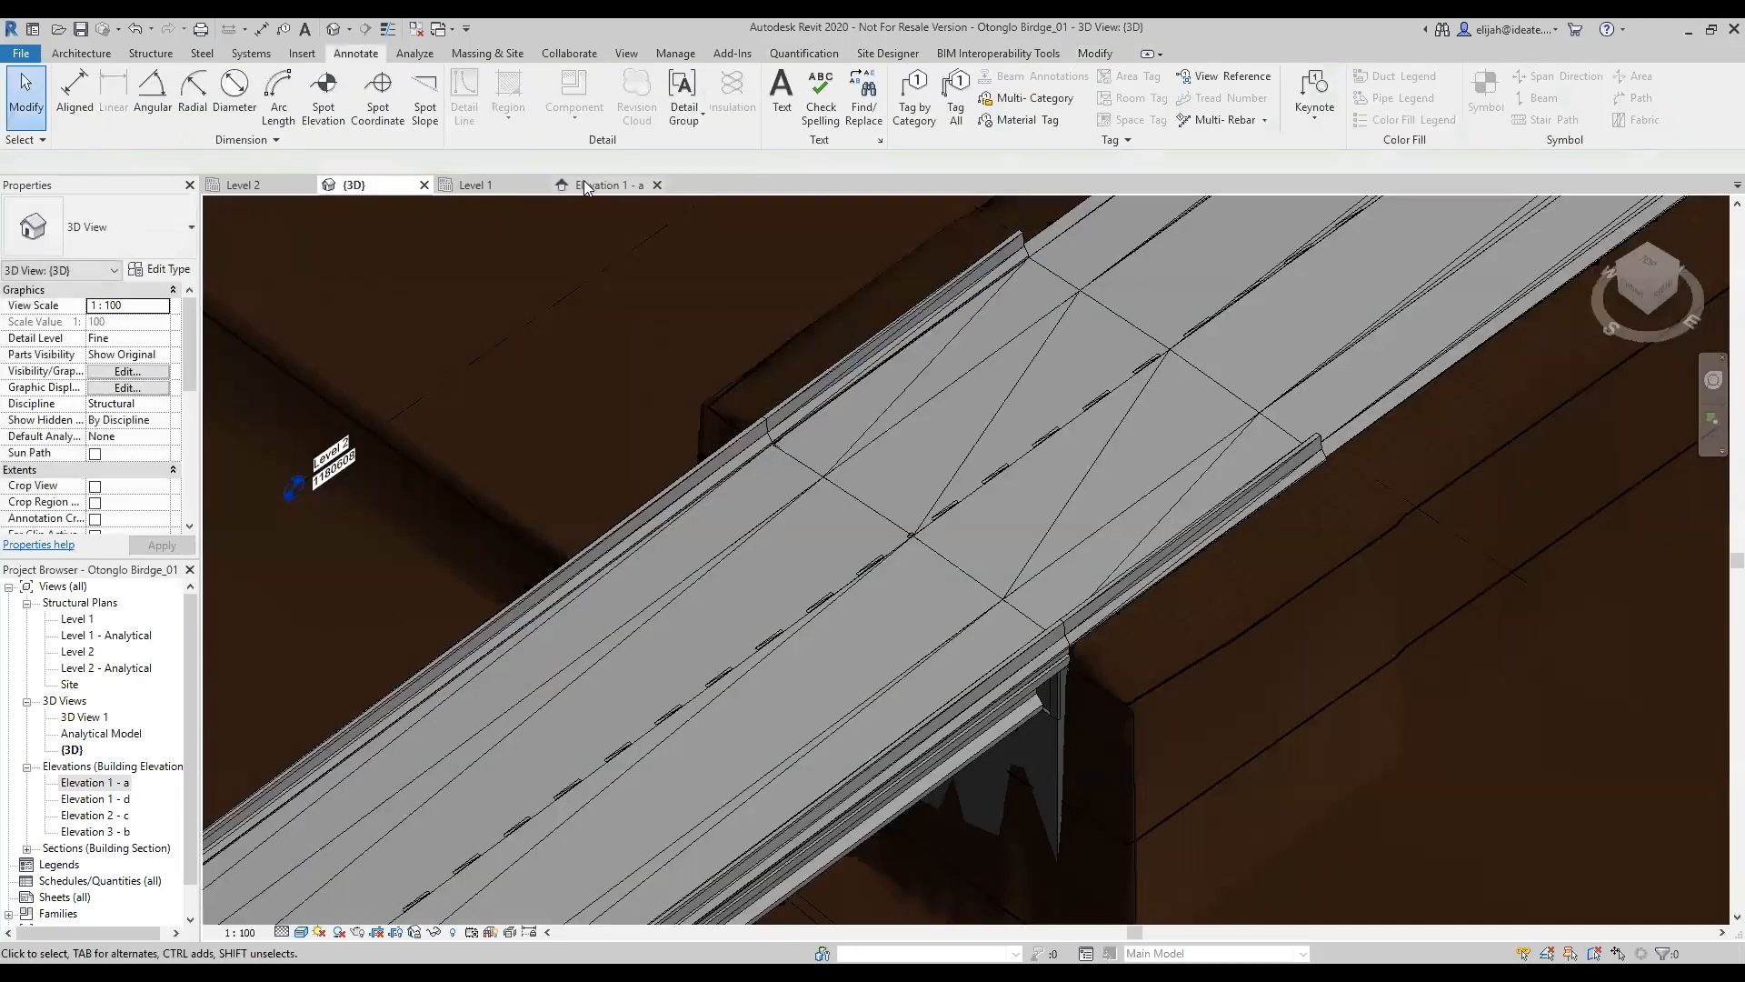
Step: Return to the Elevation 1 - a view and open the Section 1 cross-section of the bridge
click(584, 185)
middle_drag(1070, 588, 761, 610)
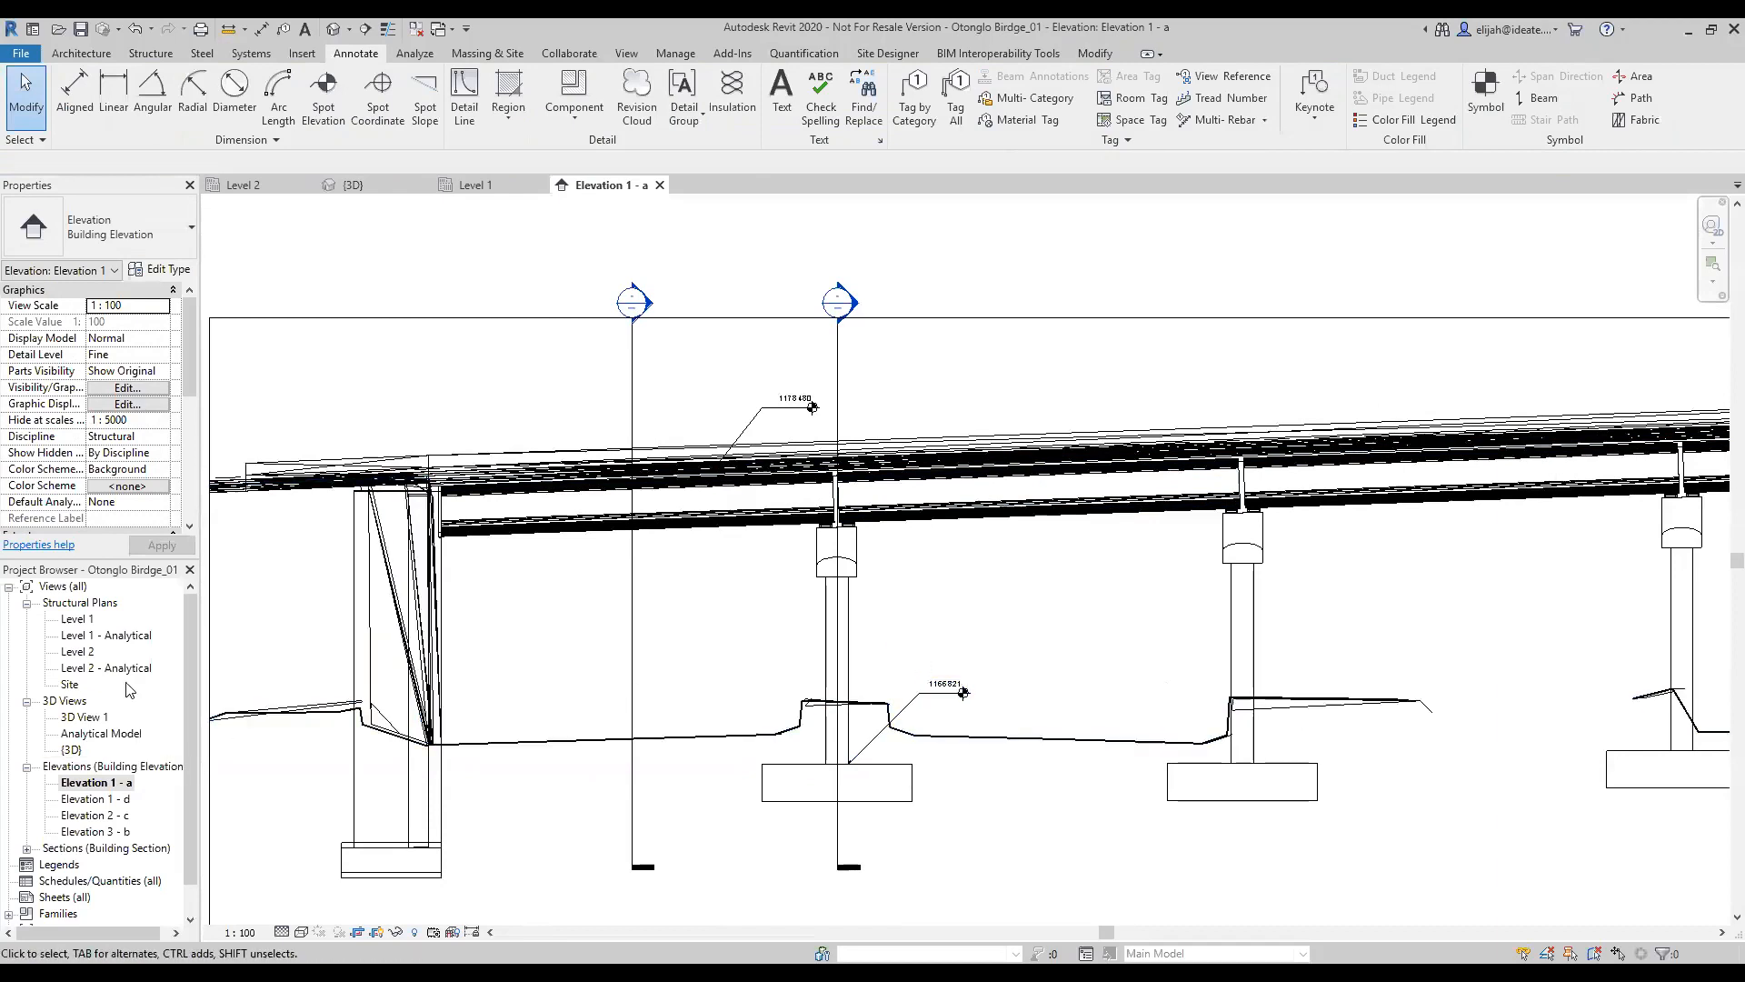
scroll(80, 801, down, 1)
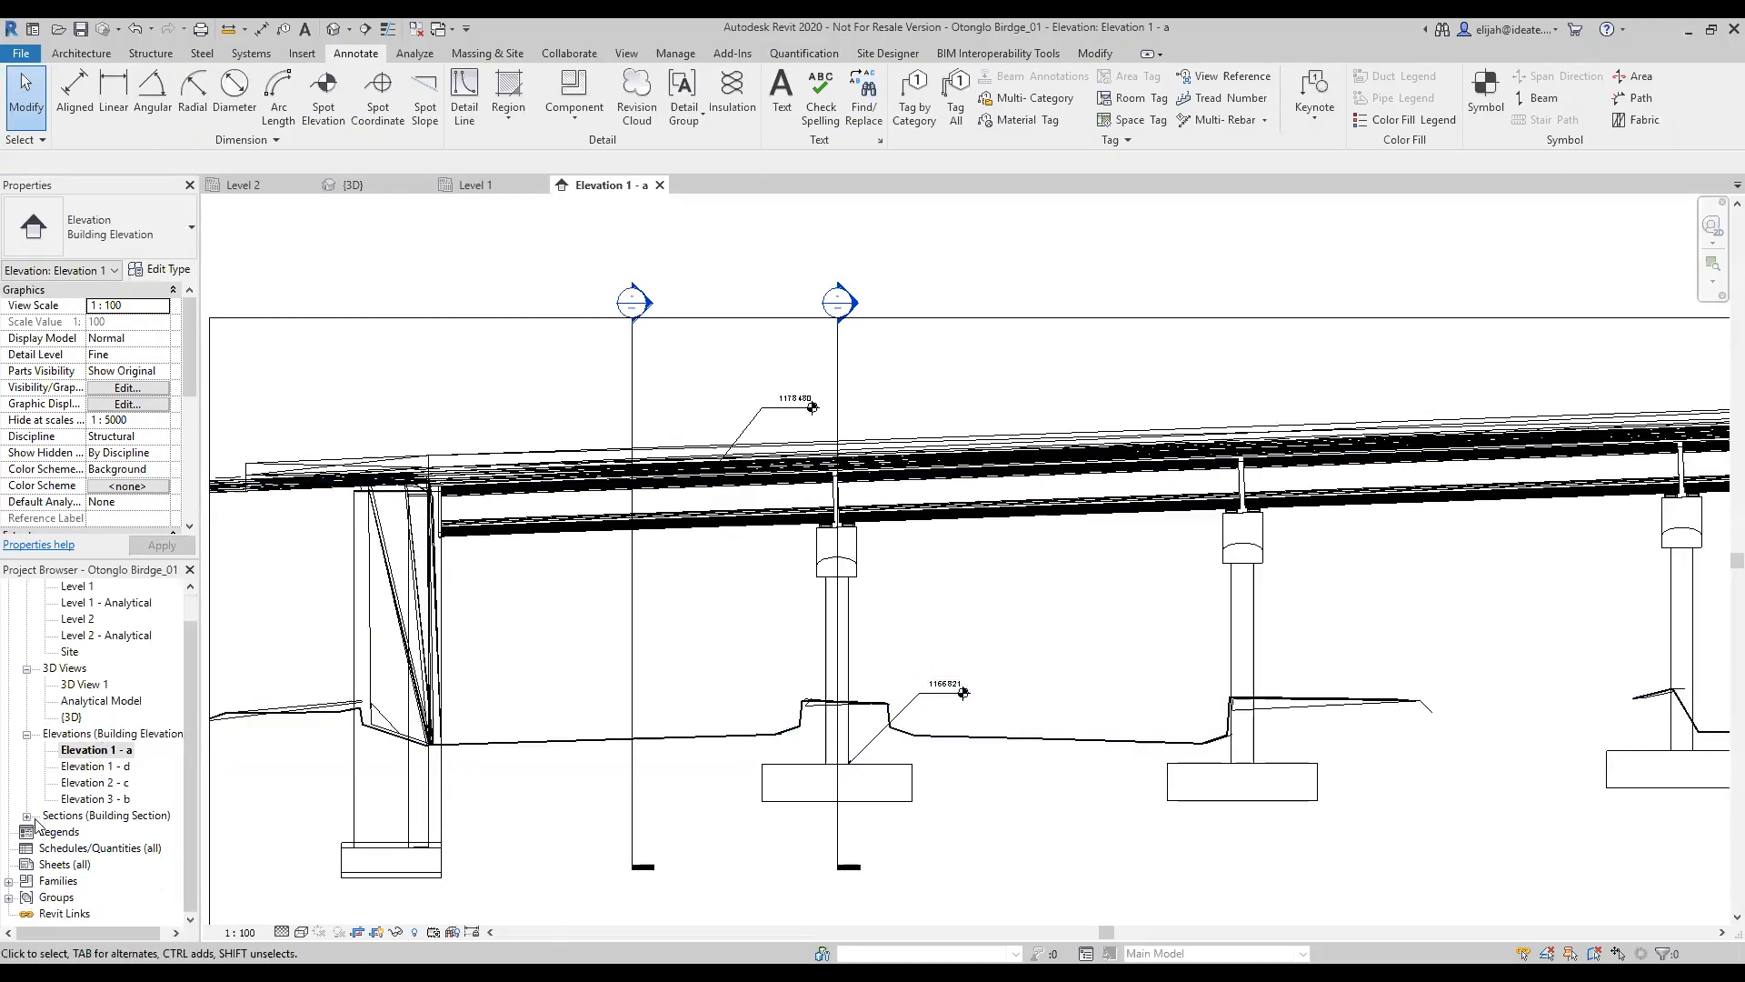
double_click(63, 816)
double_click(80, 832)
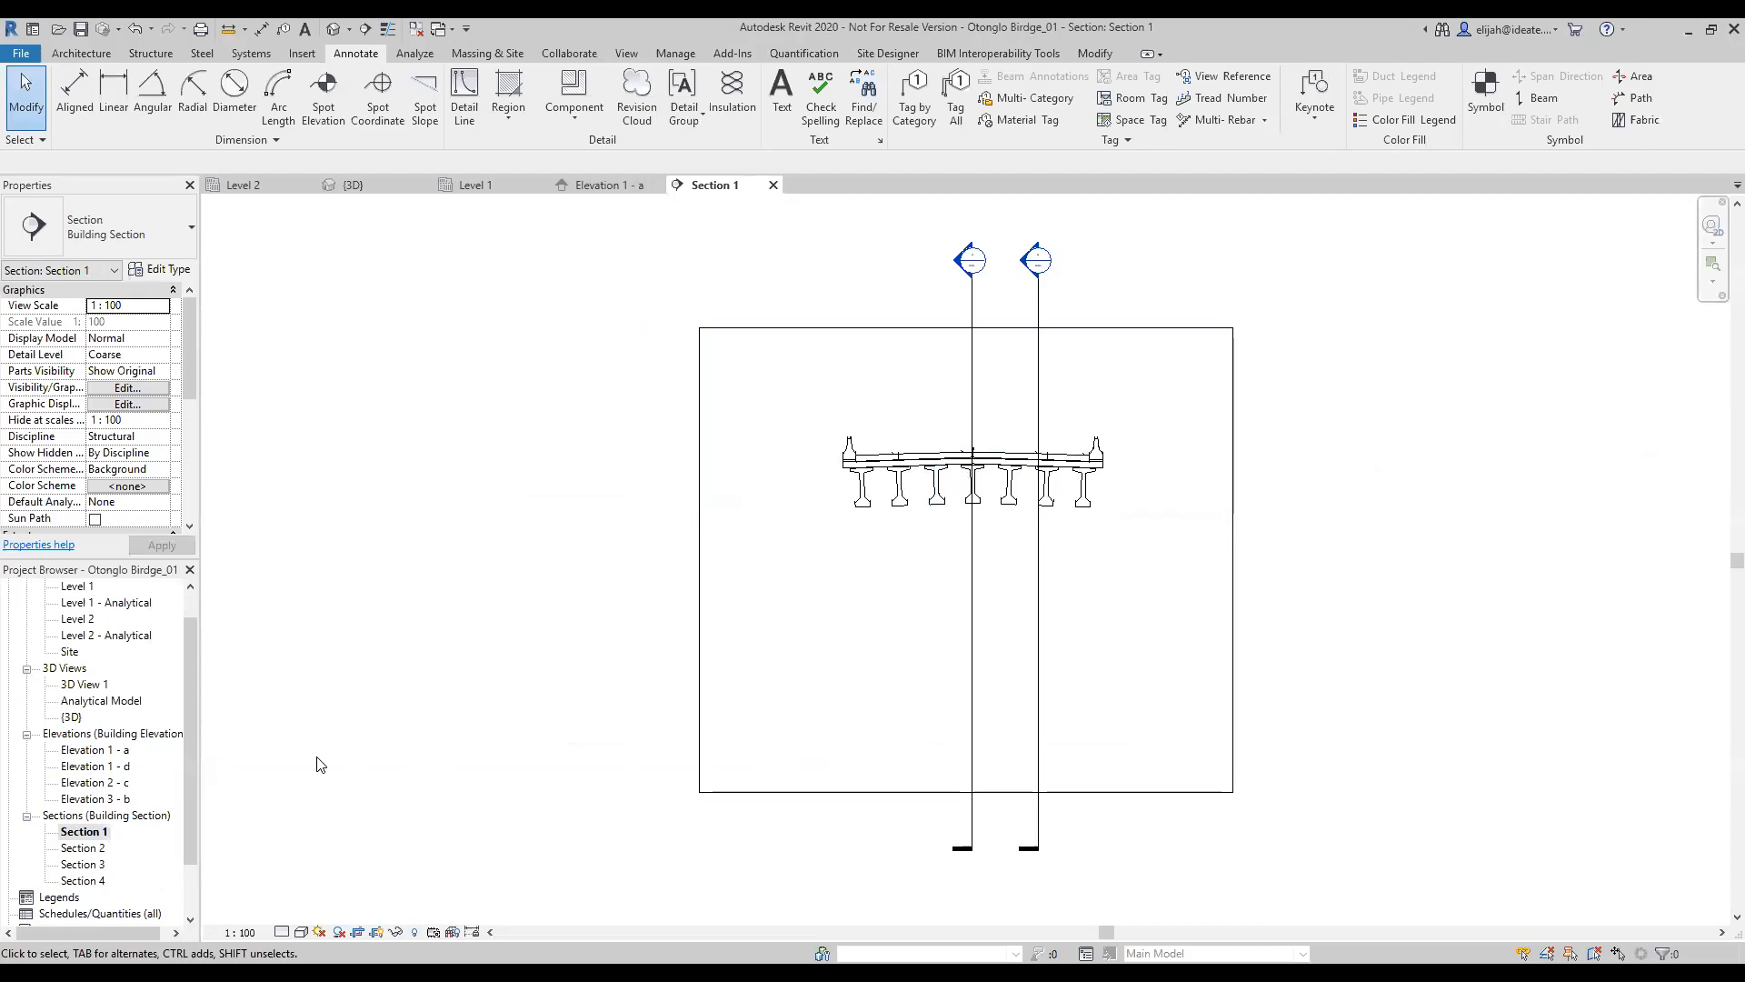
Step: Open the Section 2 view and make the Topography category visible in its visibility/graphic overrides
double_click(82, 848)
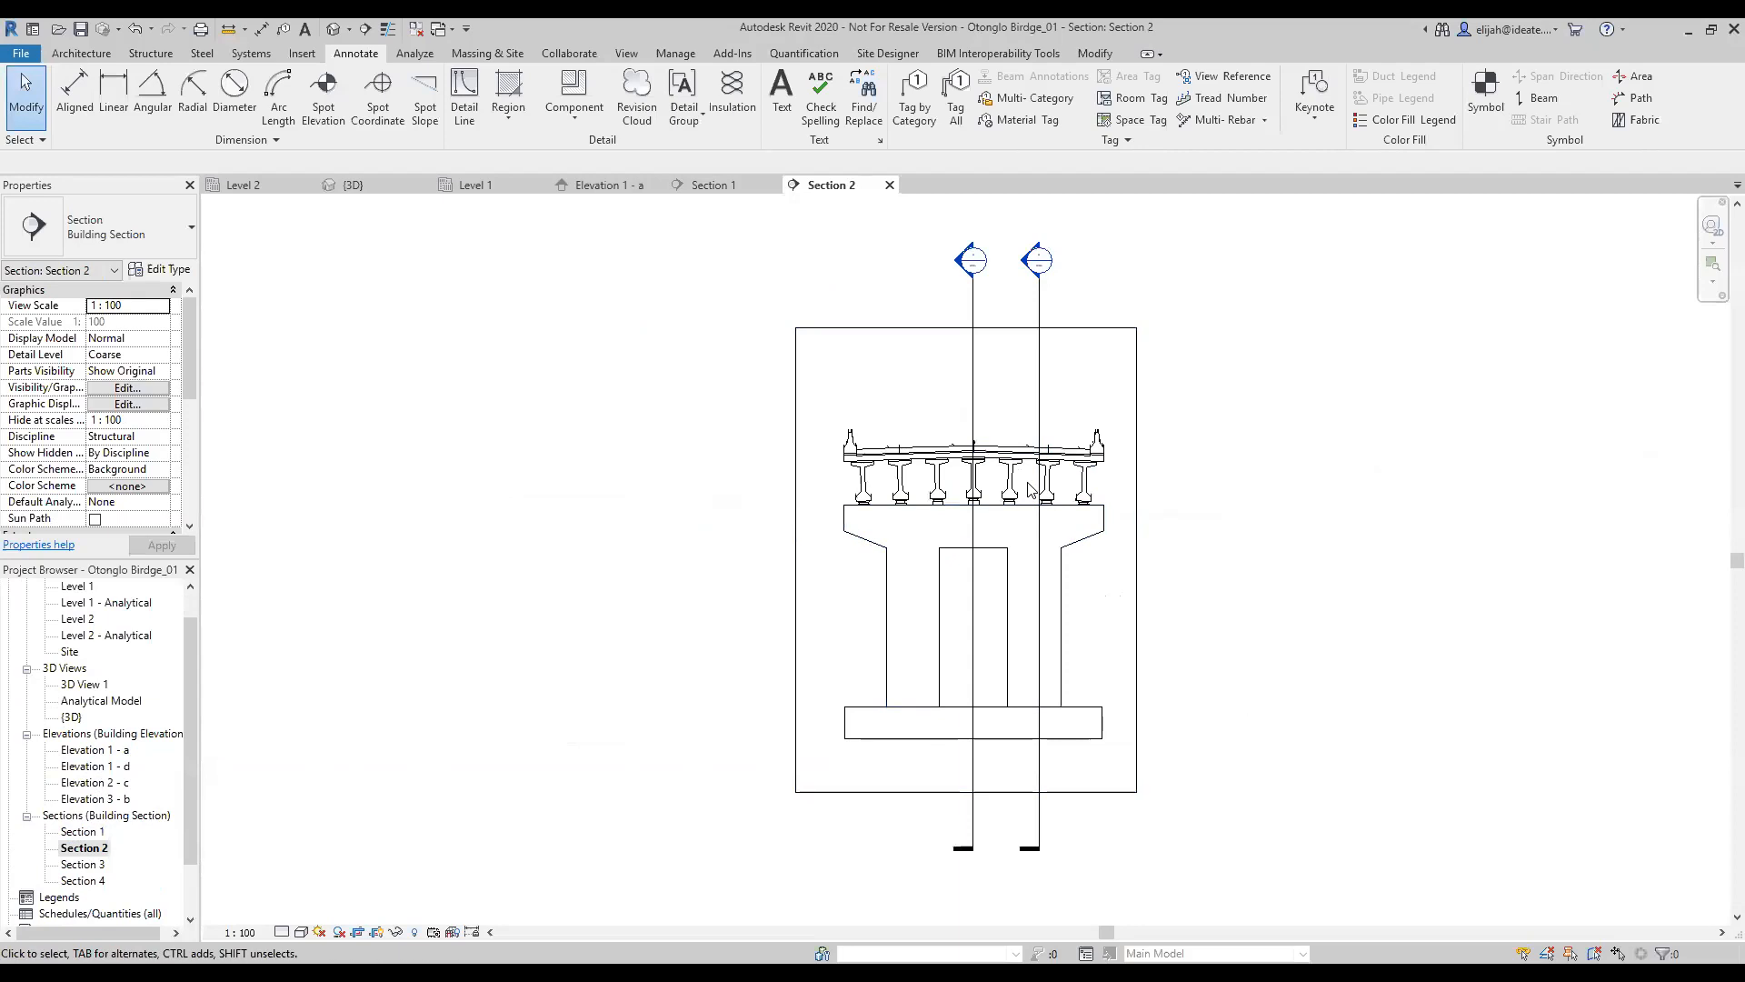
click(129, 392)
scroll(666, 514, down, 10)
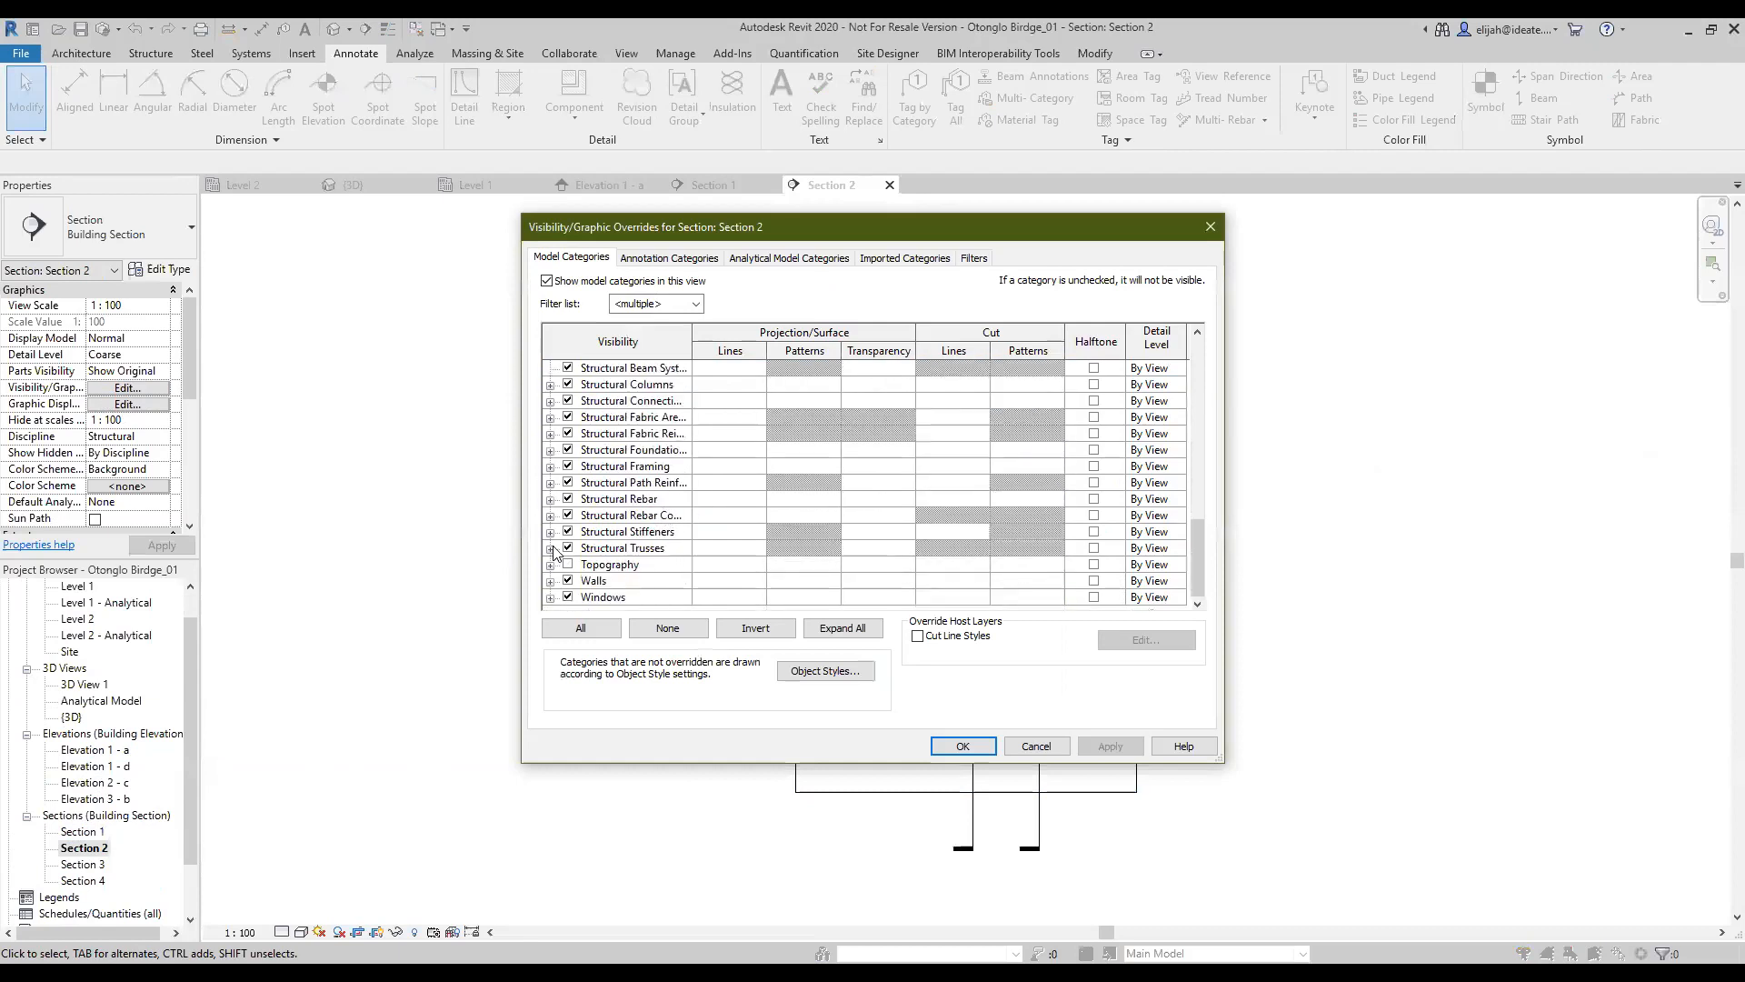
click(567, 564)
click(1087, 753)
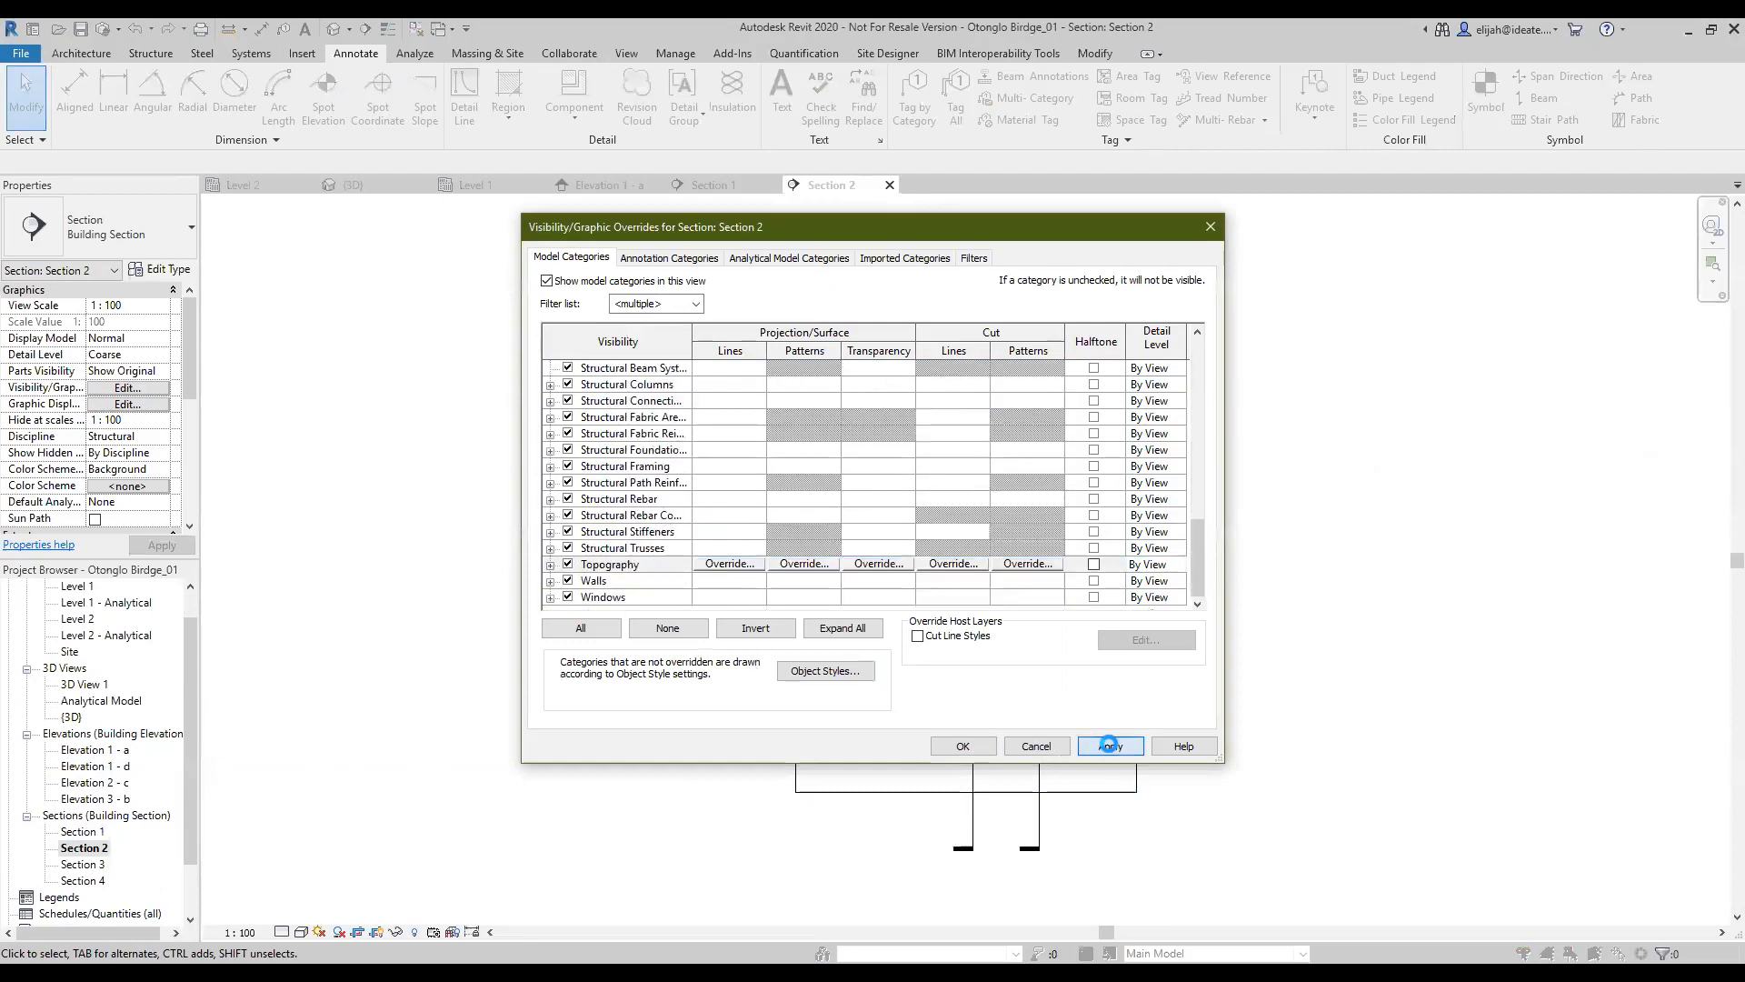
click(962, 745)
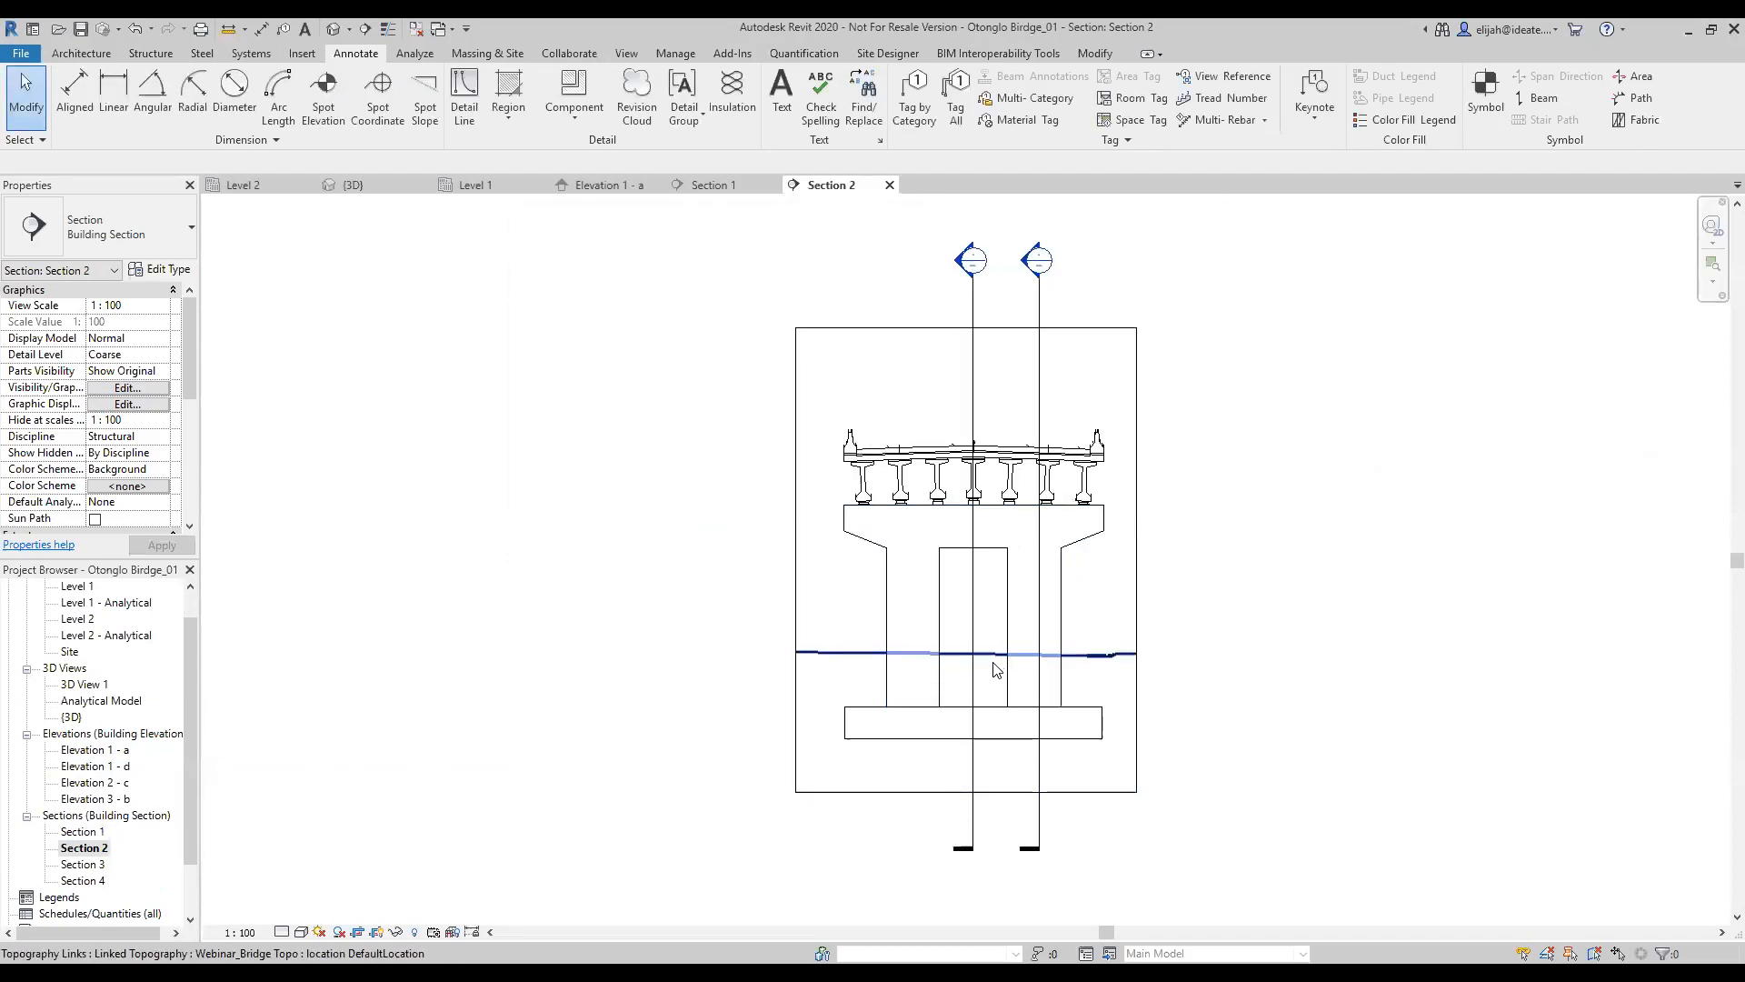
Step: Examine the barriers, girders and pier in Section 2 and select the linked topography to see where it meets the foundation
scroll(993, 670, up, 3)
scroll(1344, 655, down, 4)
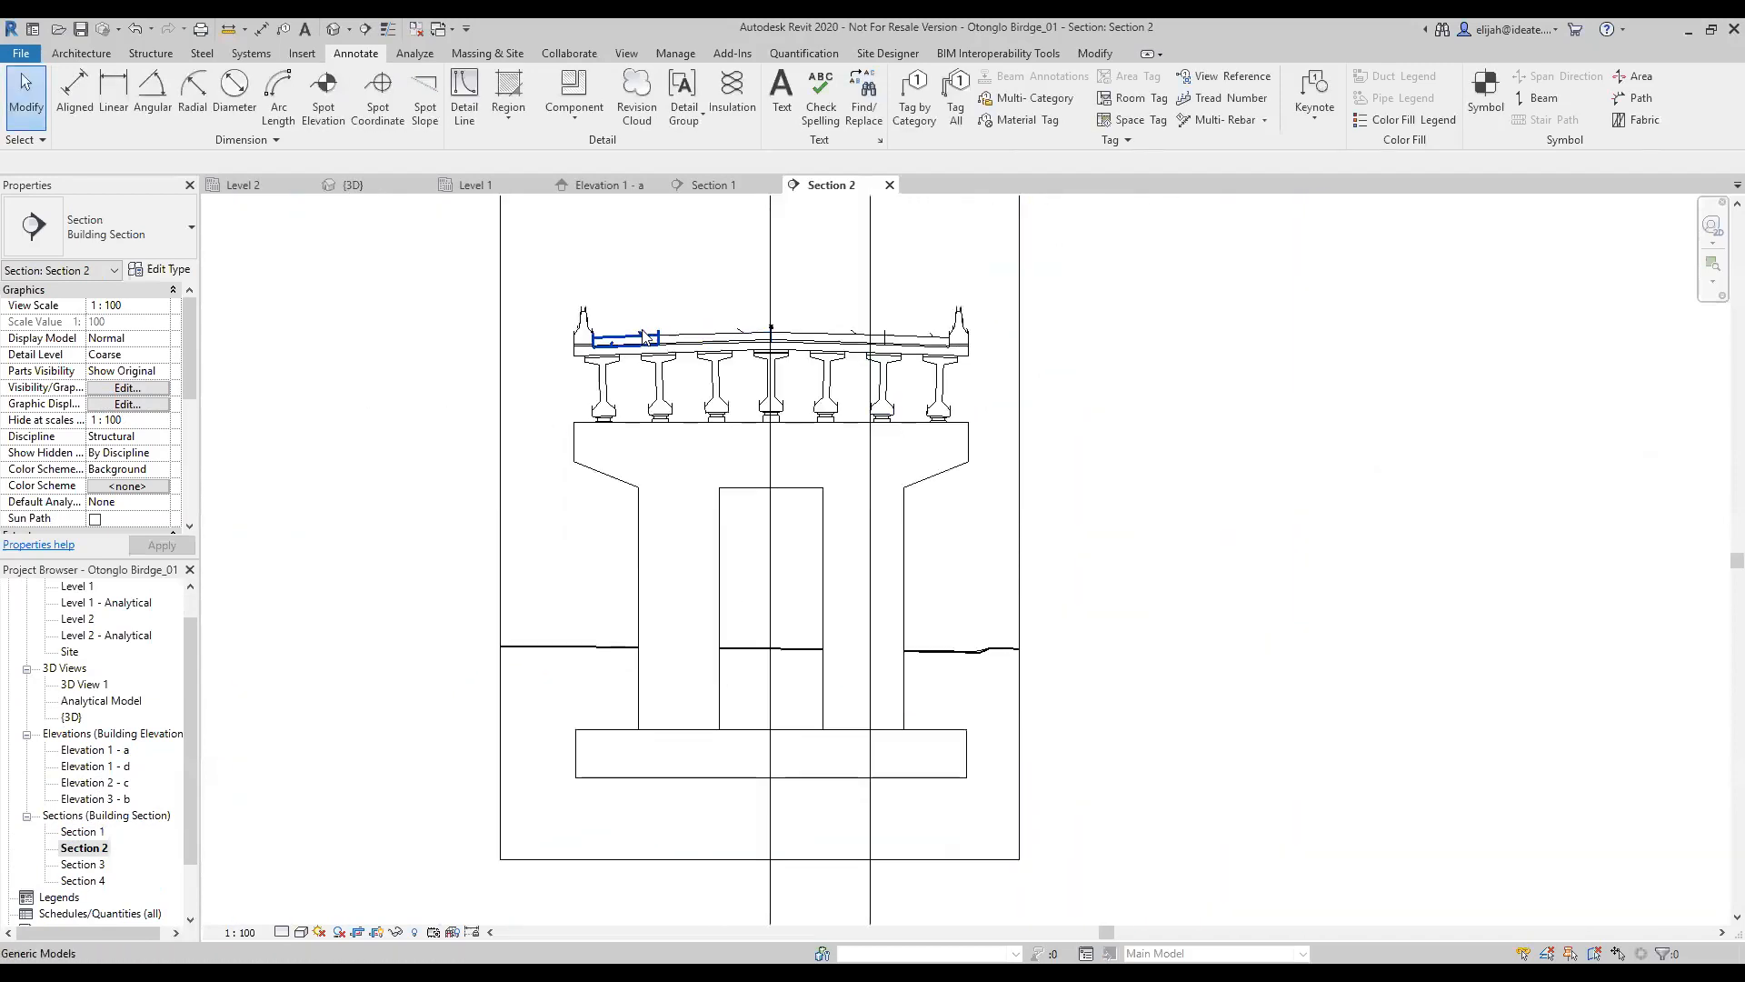
scroll(800, 325, up, 2)
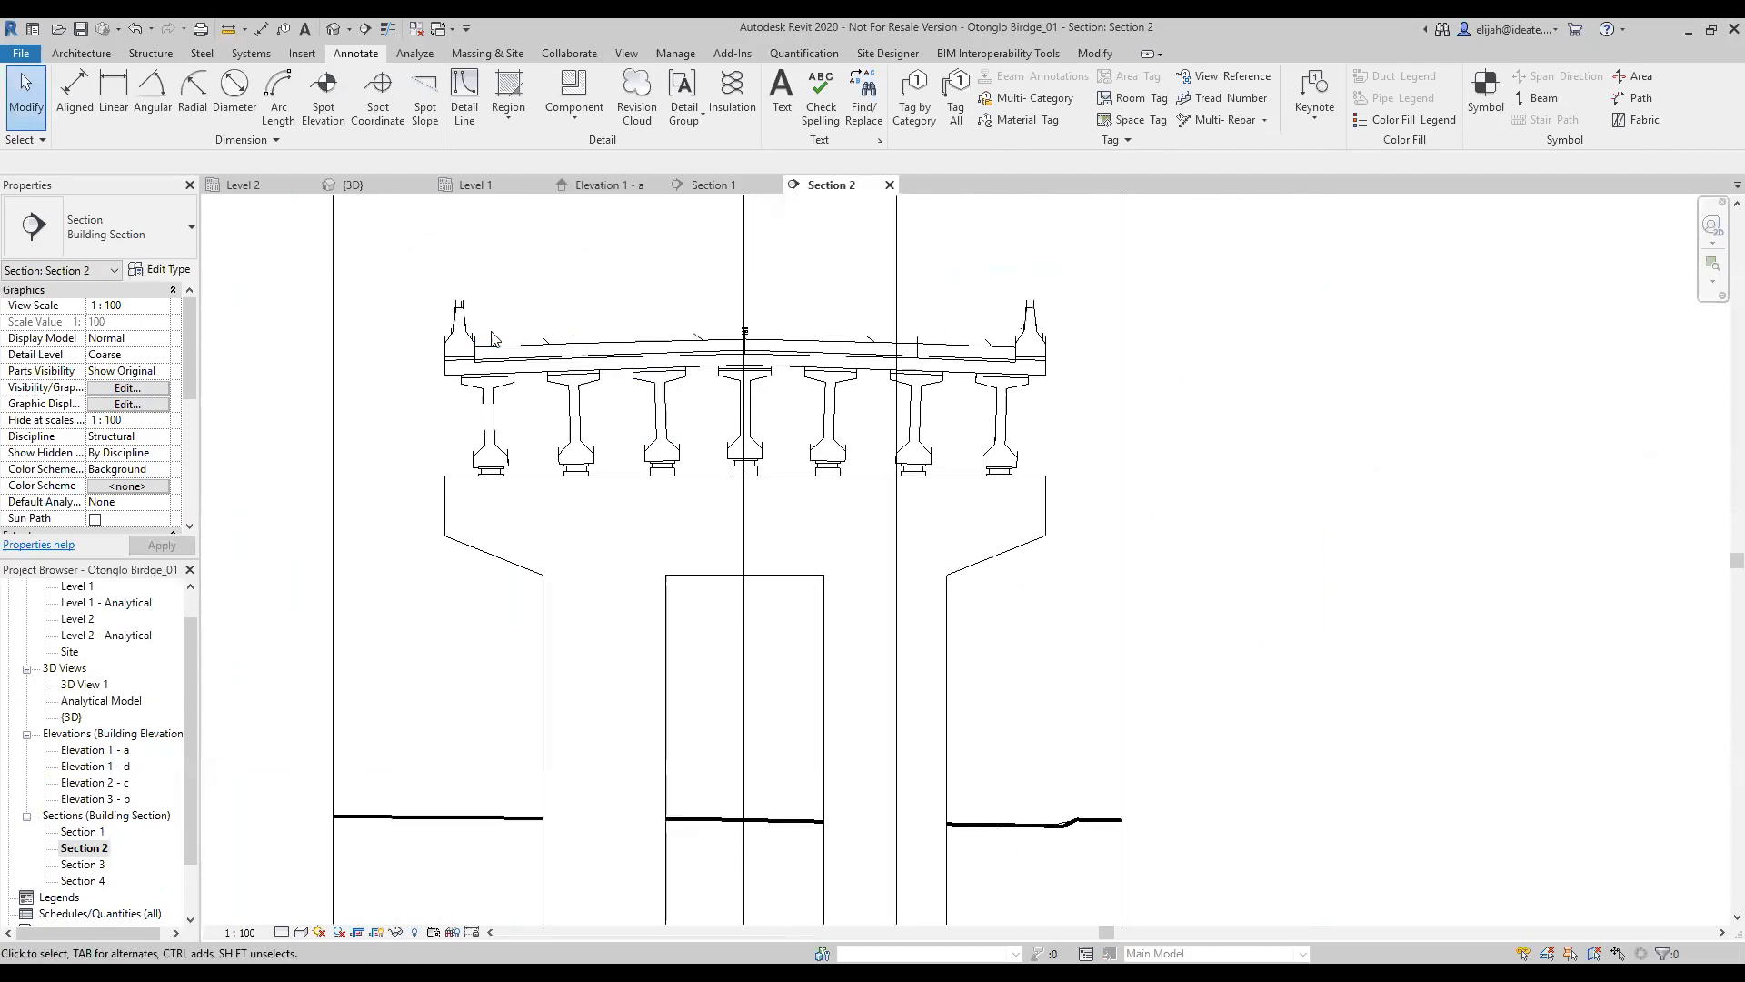
middle_drag(546, 340, 410, 431)
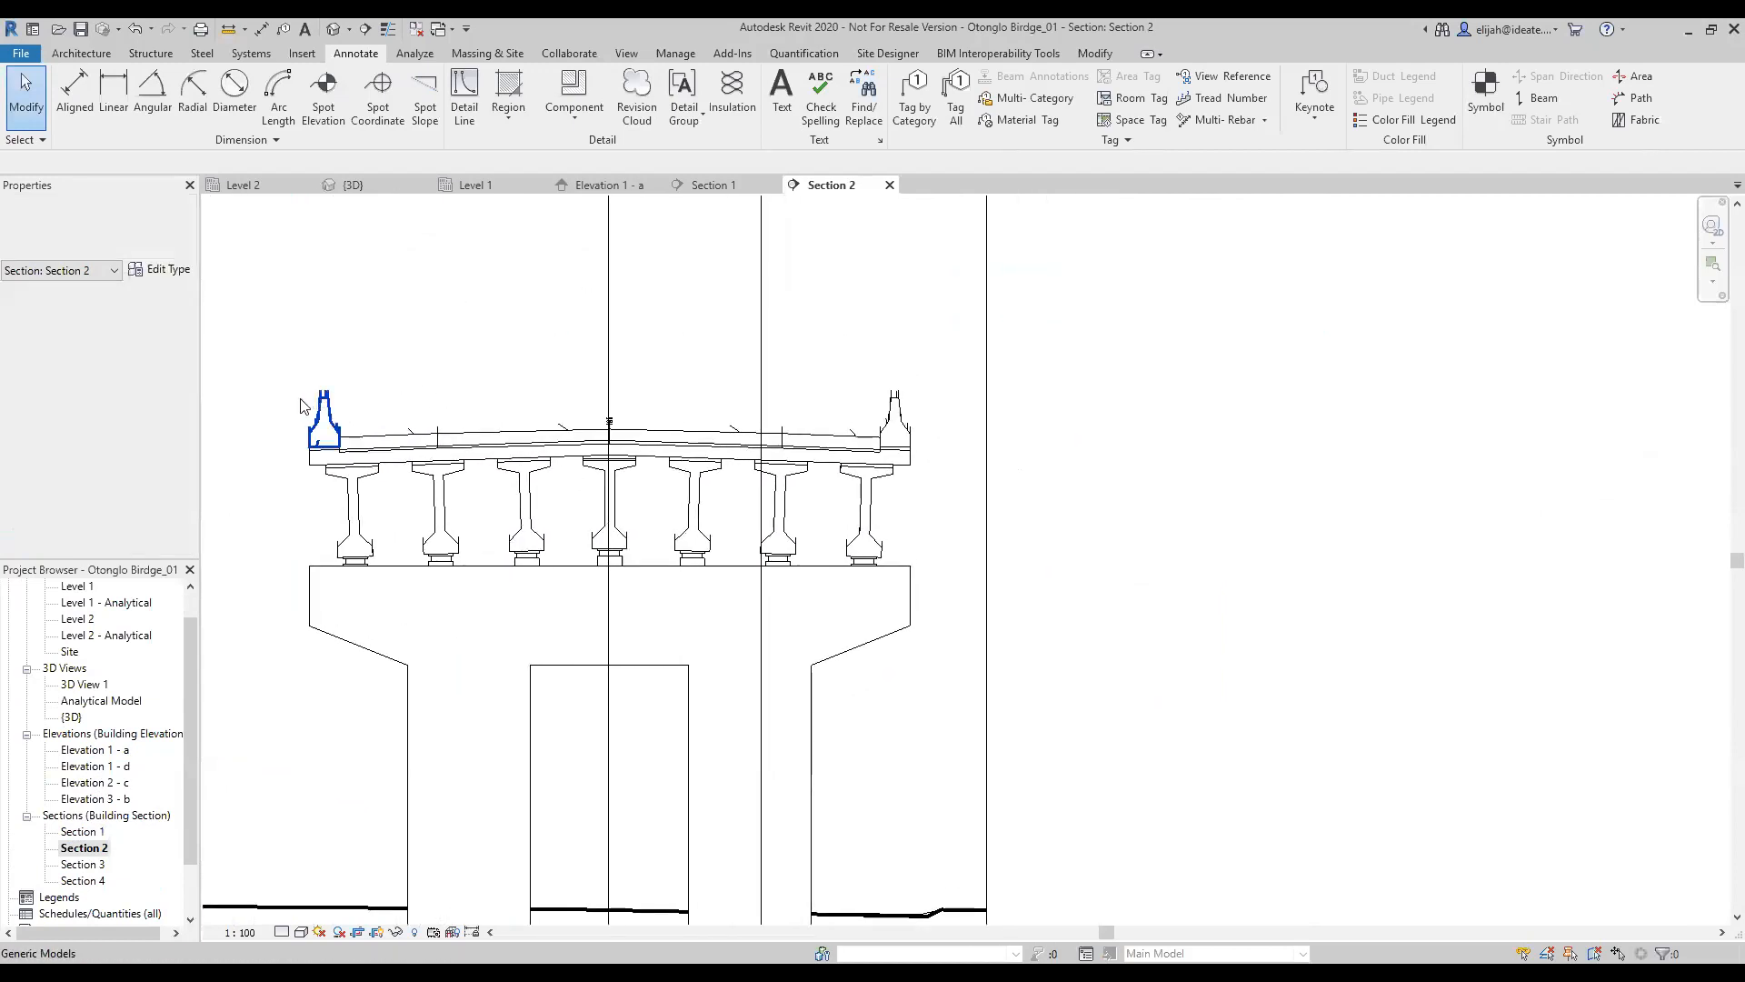
scroll(610, 436, down, 2)
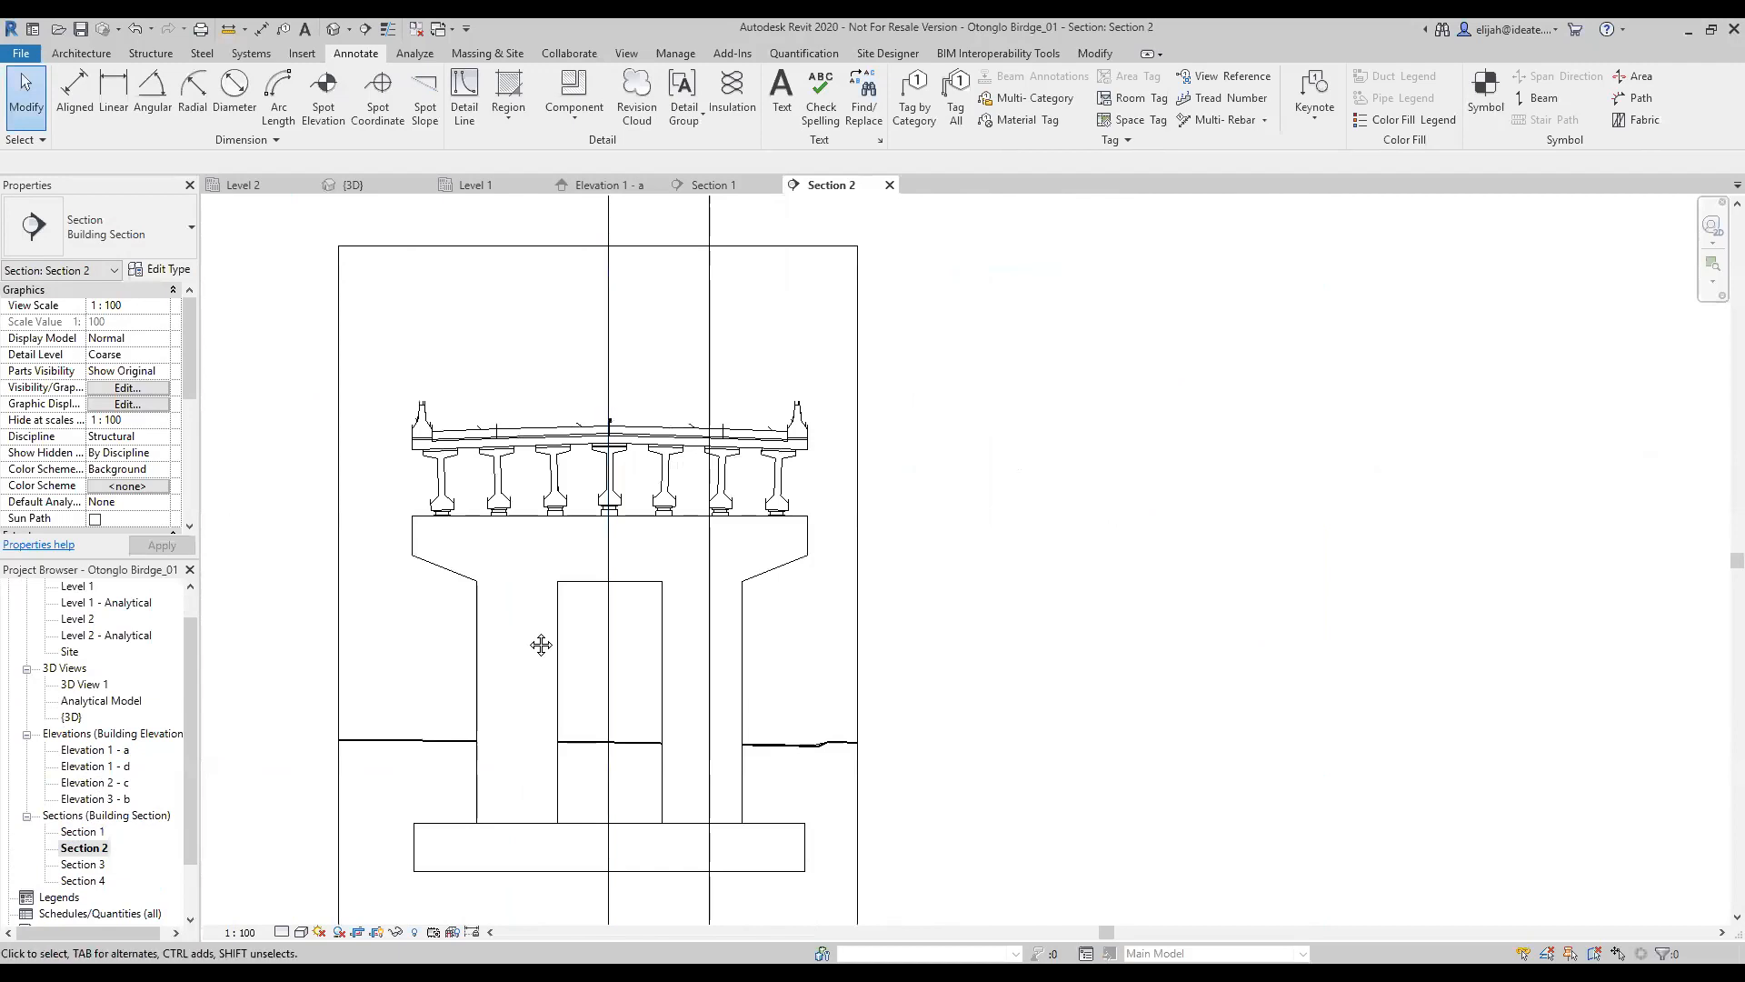
scroll(568, 564, down, 1)
click(460, 574)
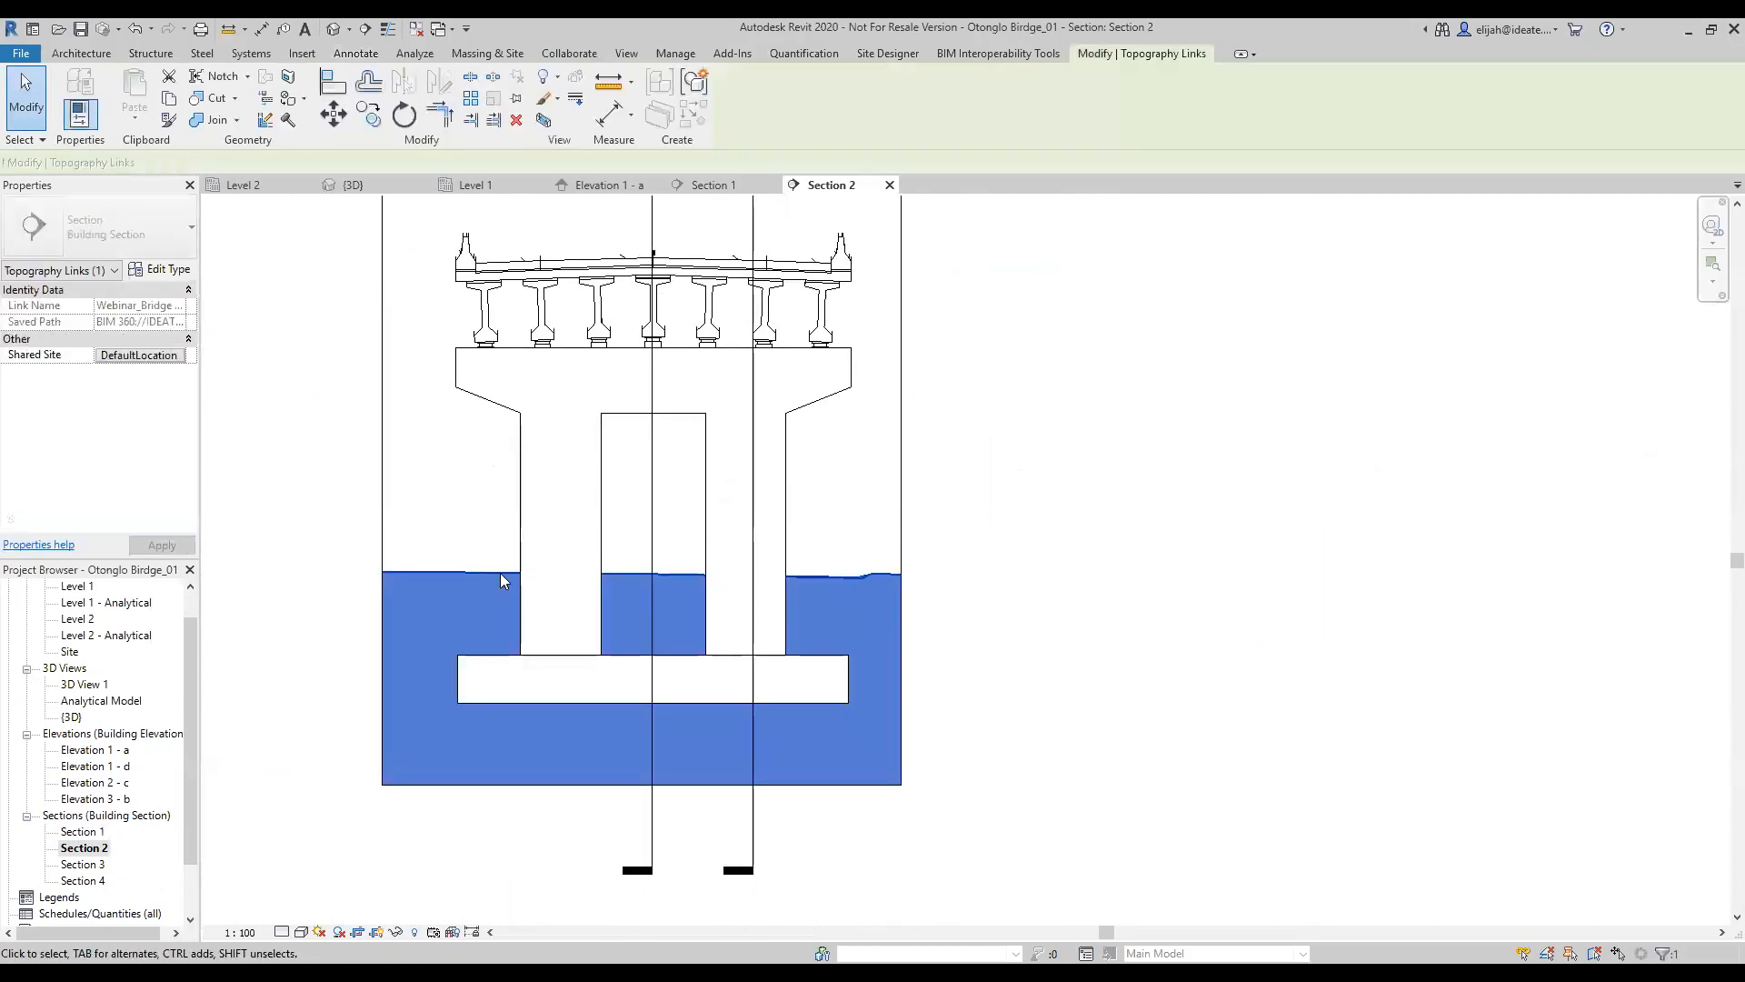
scroll(546, 694, up, 2)
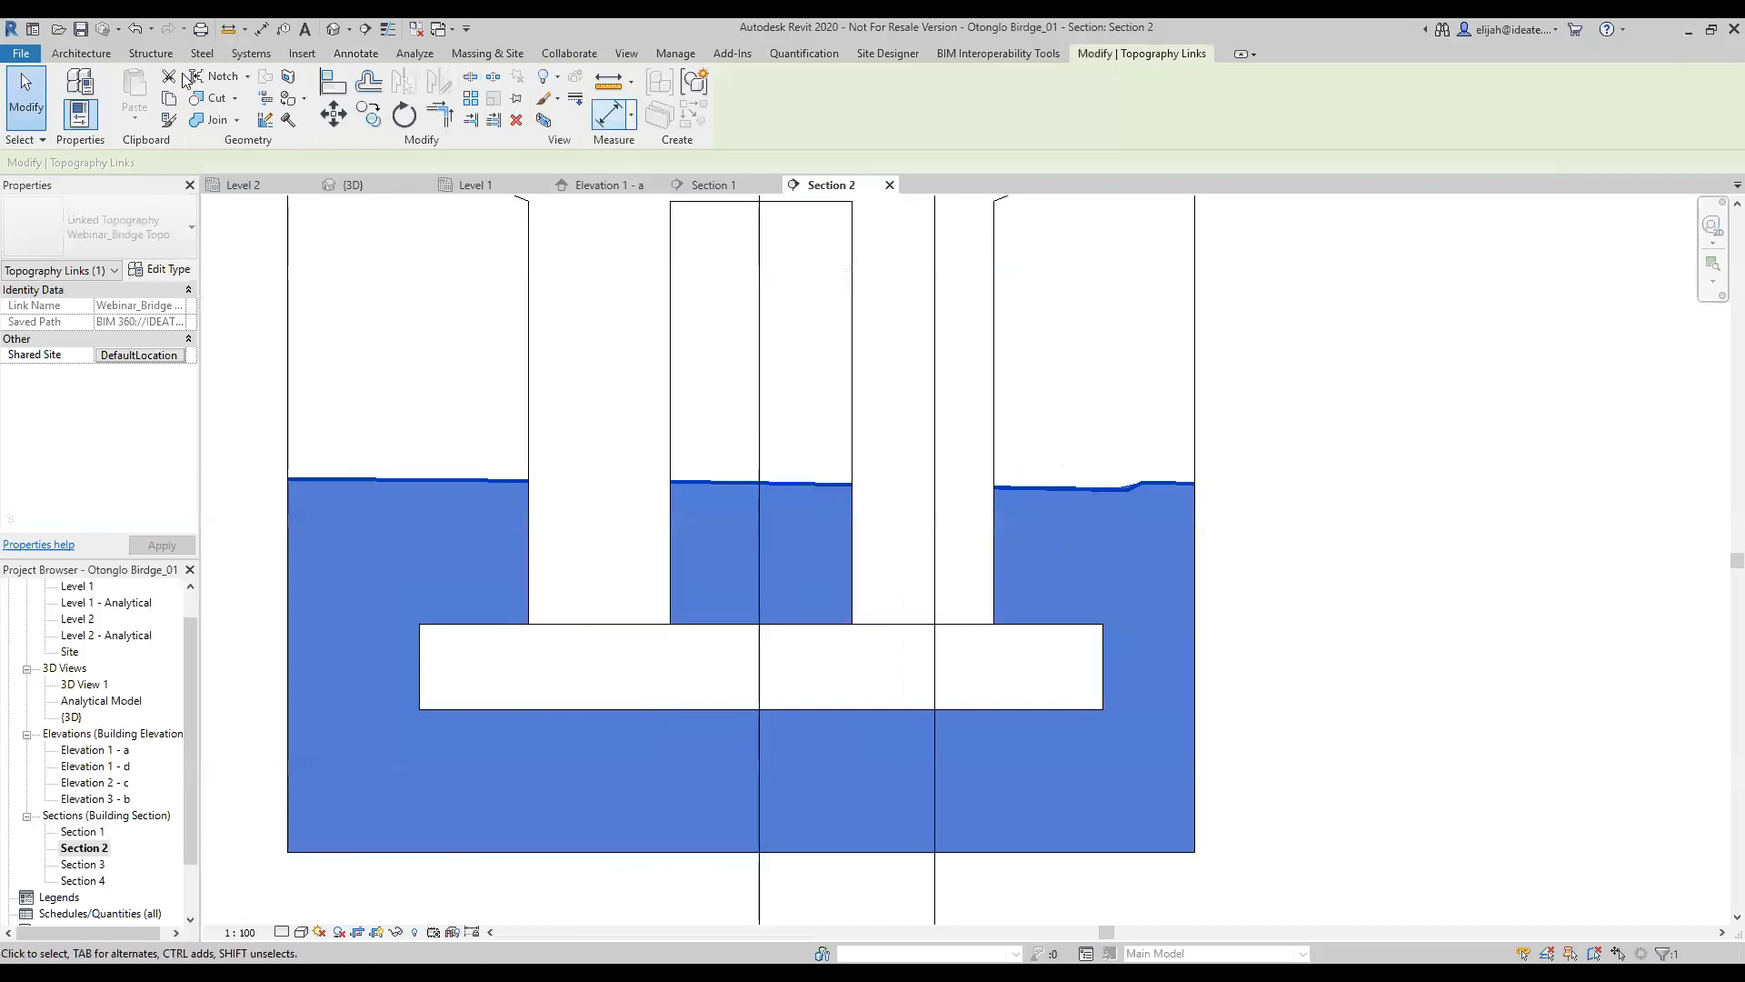
Step: Place an aligned dimension from the underside of the foundation to the top of the pier's central opening, beside the right column
click(261, 28)
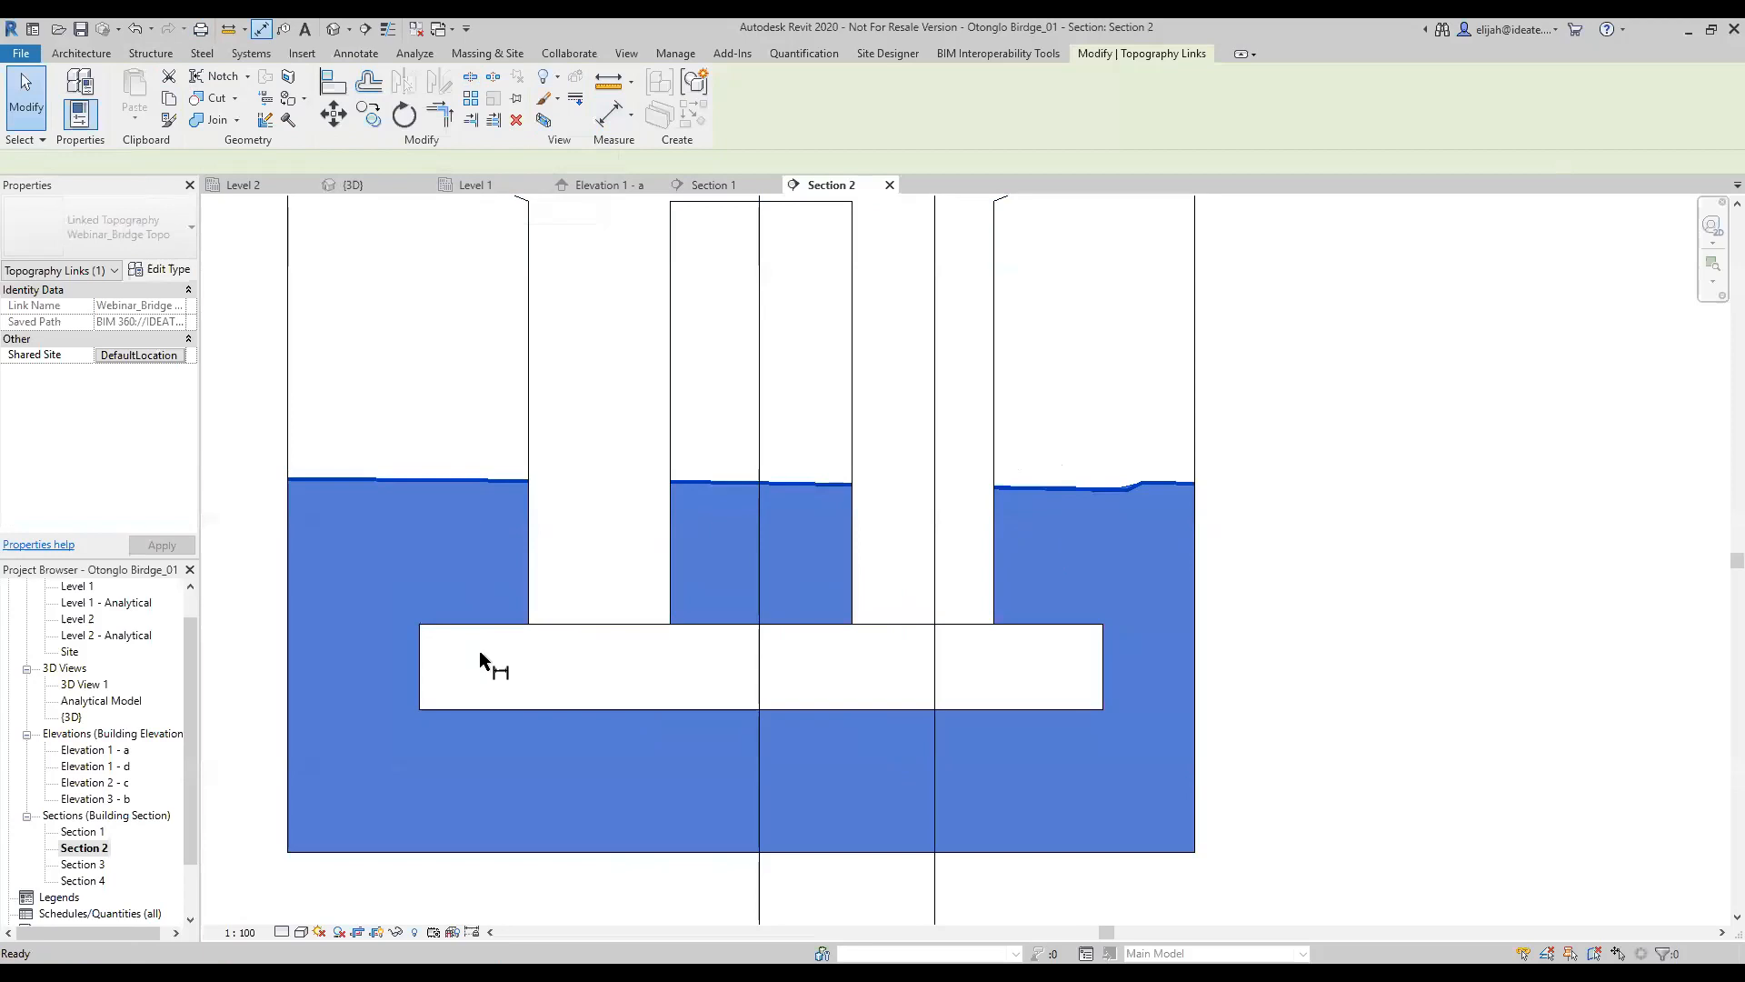
click(467, 710)
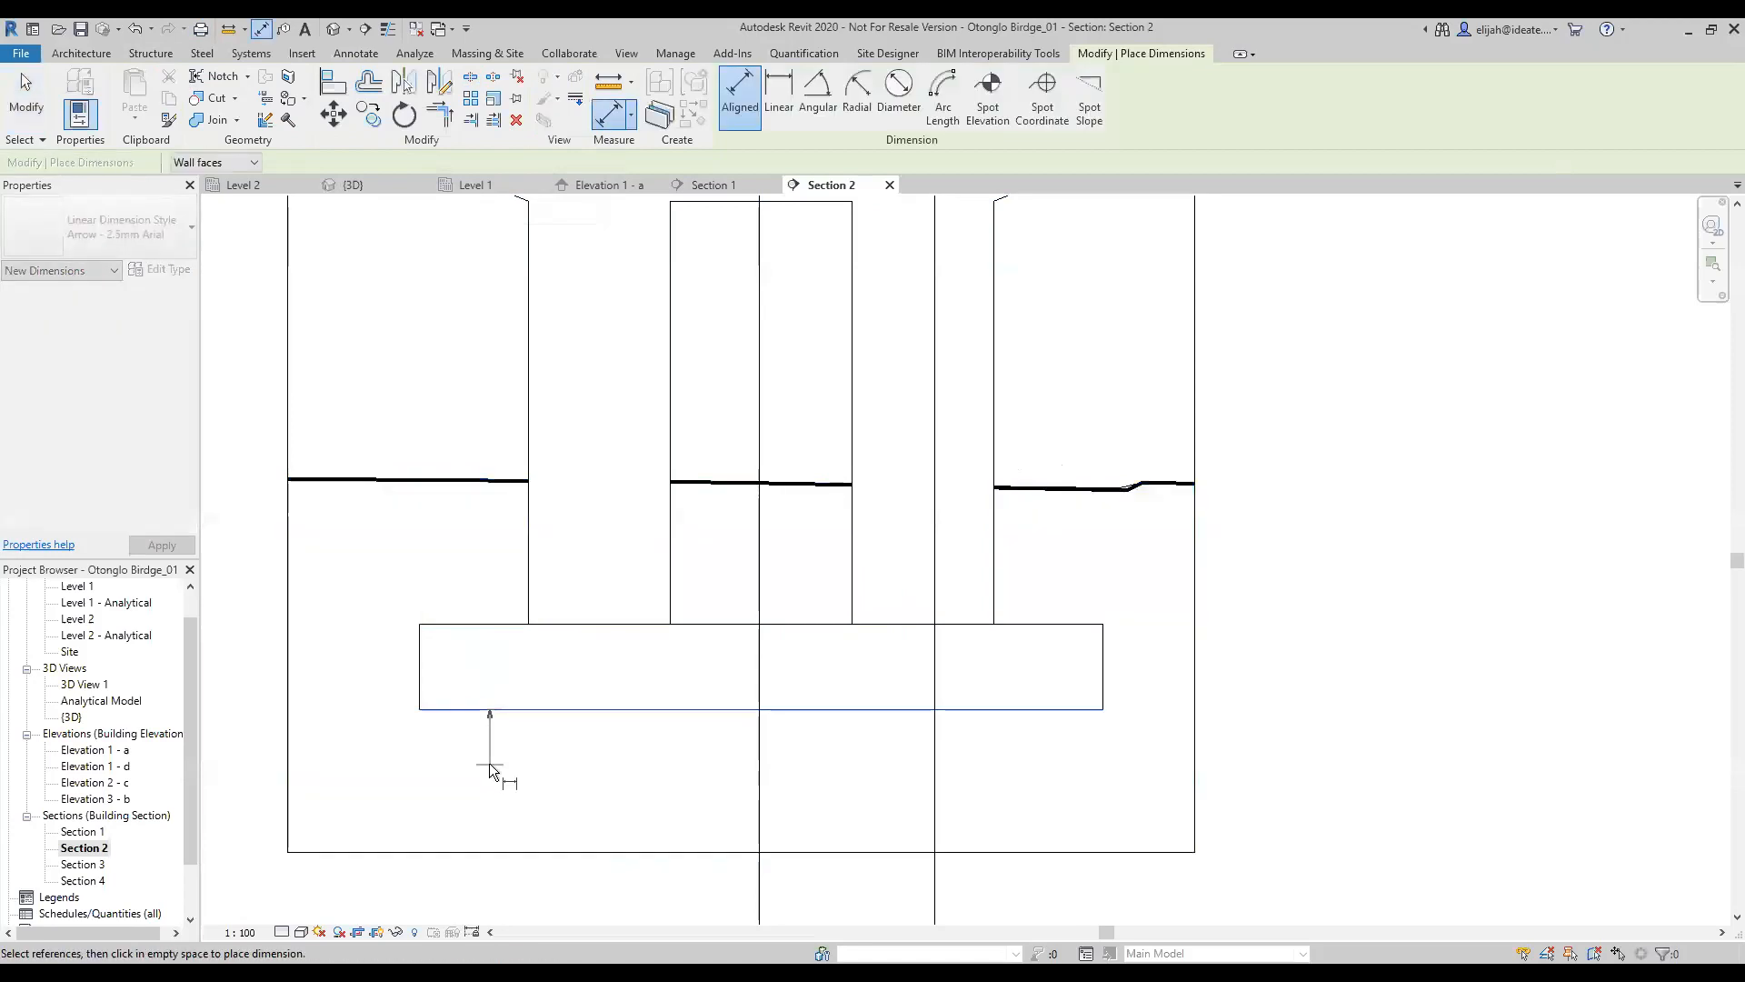
key(Escape)
click(477, 707)
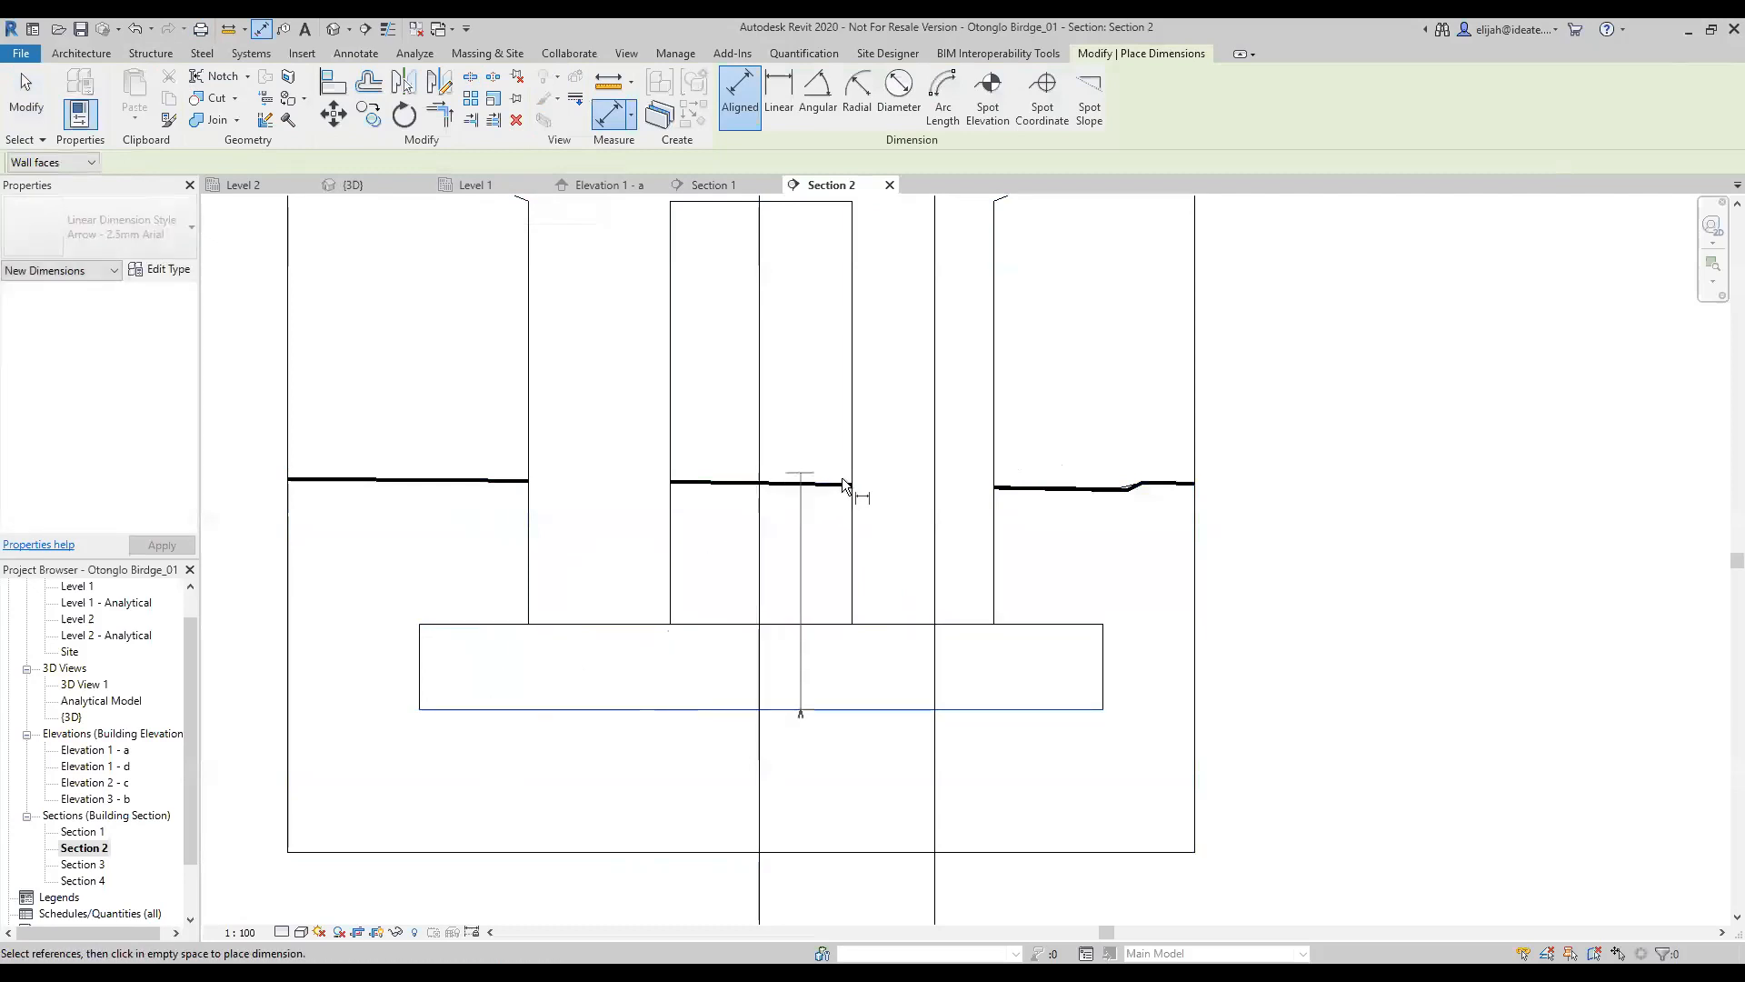
scroll(878, 494, down, 4)
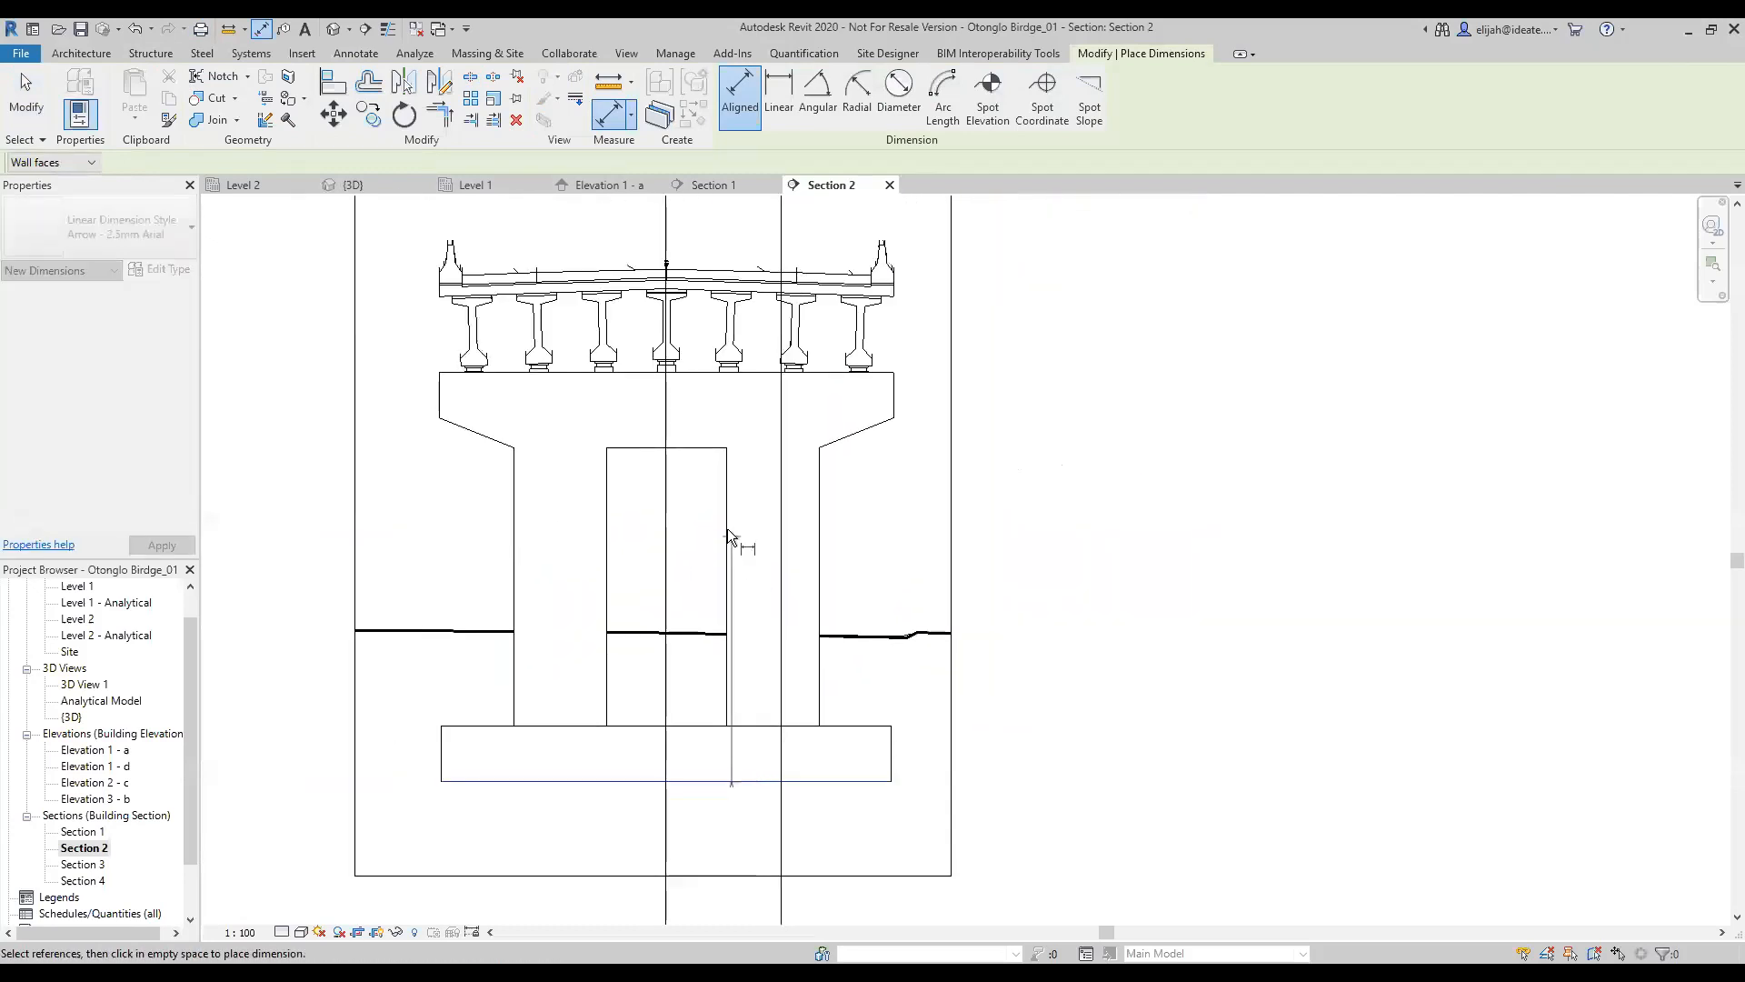
click(692, 449)
click(891, 582)
scroll(888, 601, up, 3)
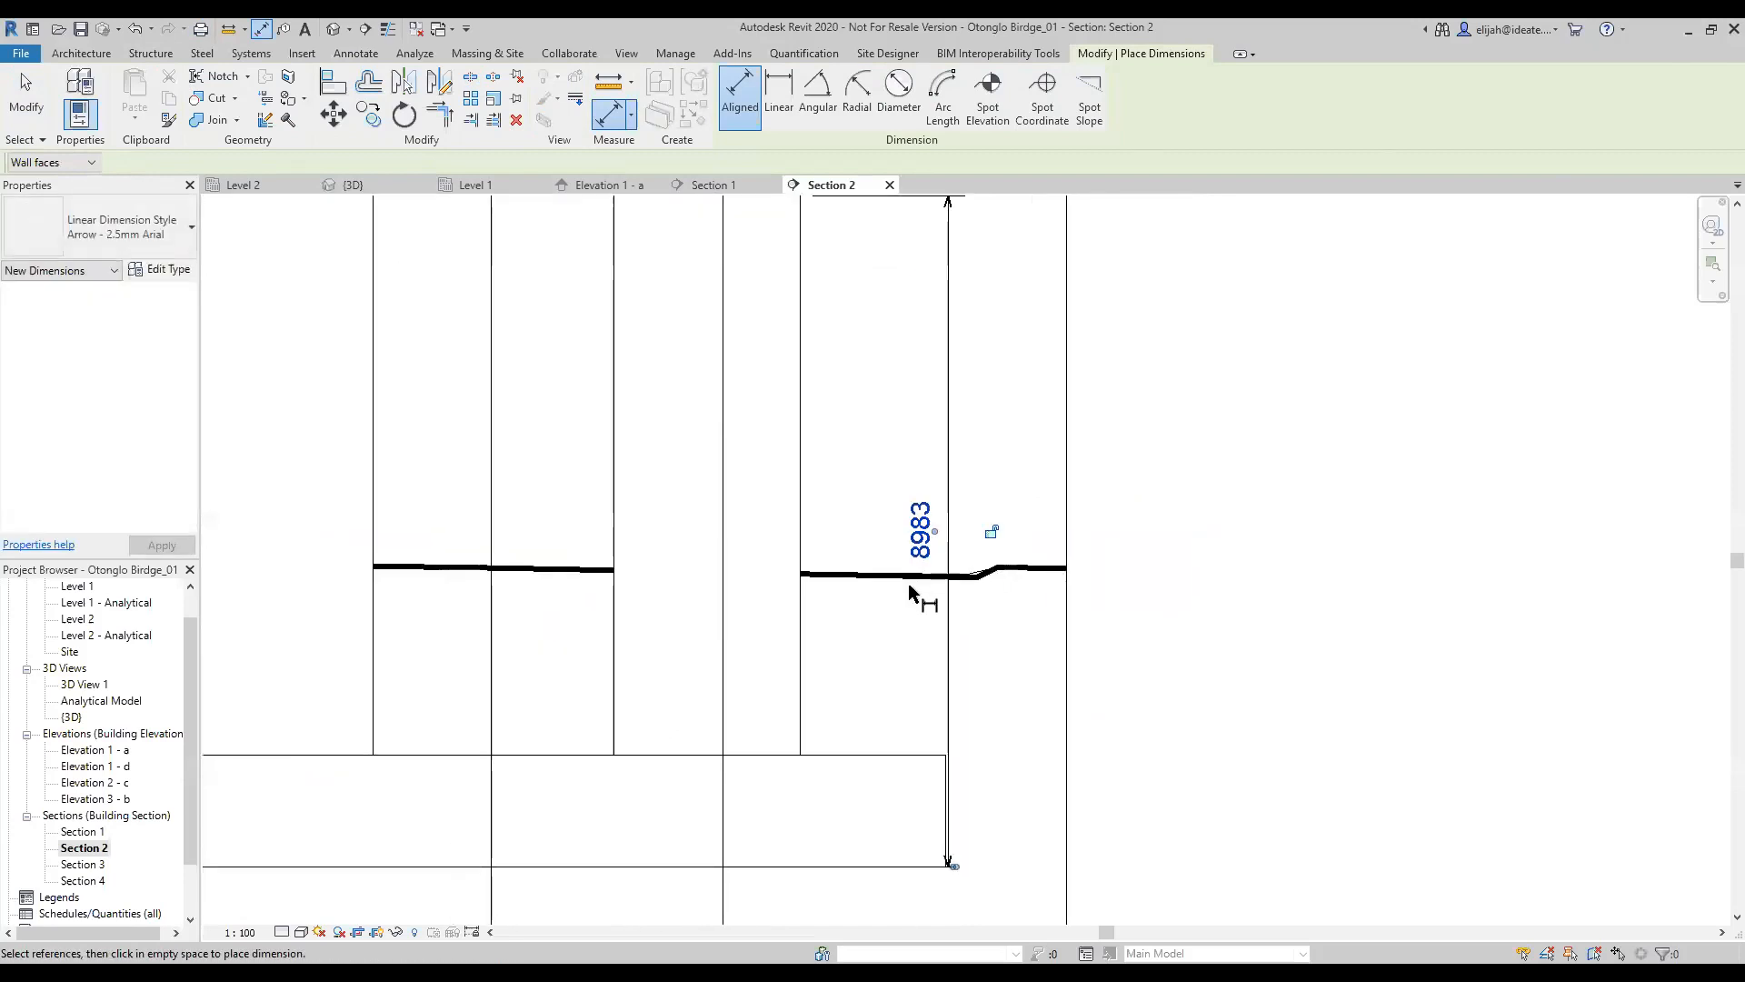
scroll(901, 586, down, 2)
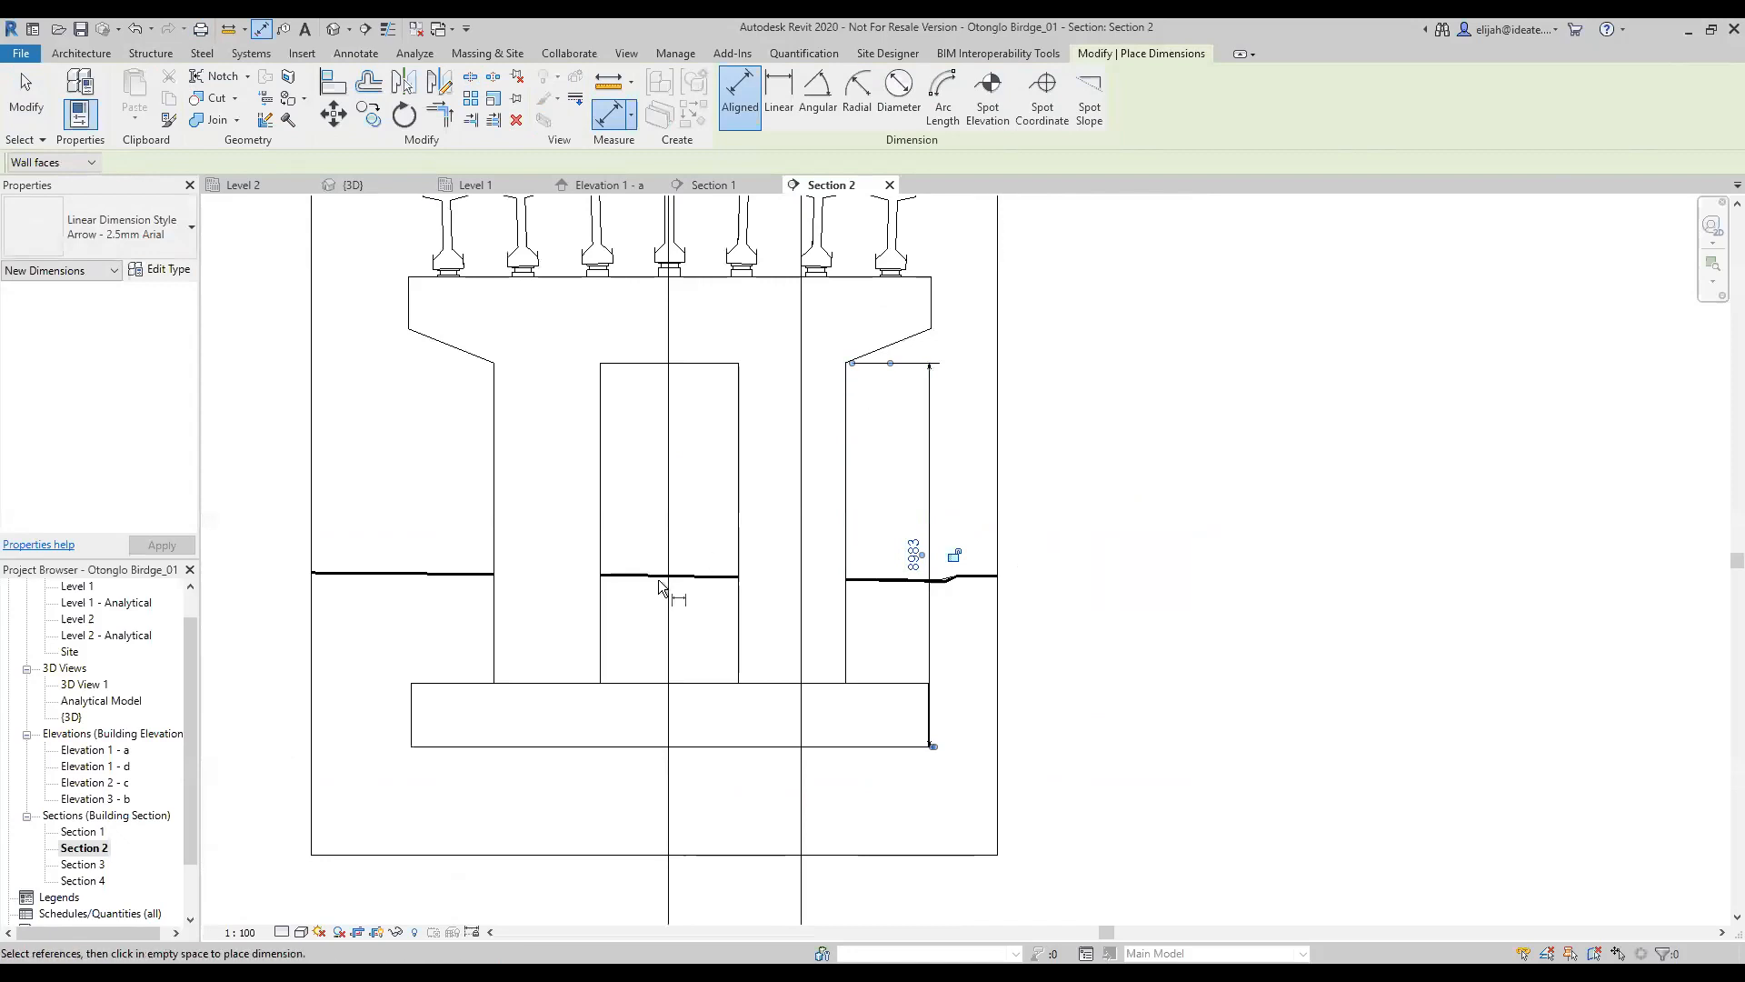
Step: Place an aligned dimension from the top of the foundation to the top of the left column, just beside that column
middle_drag(473, 710, 670, 635)
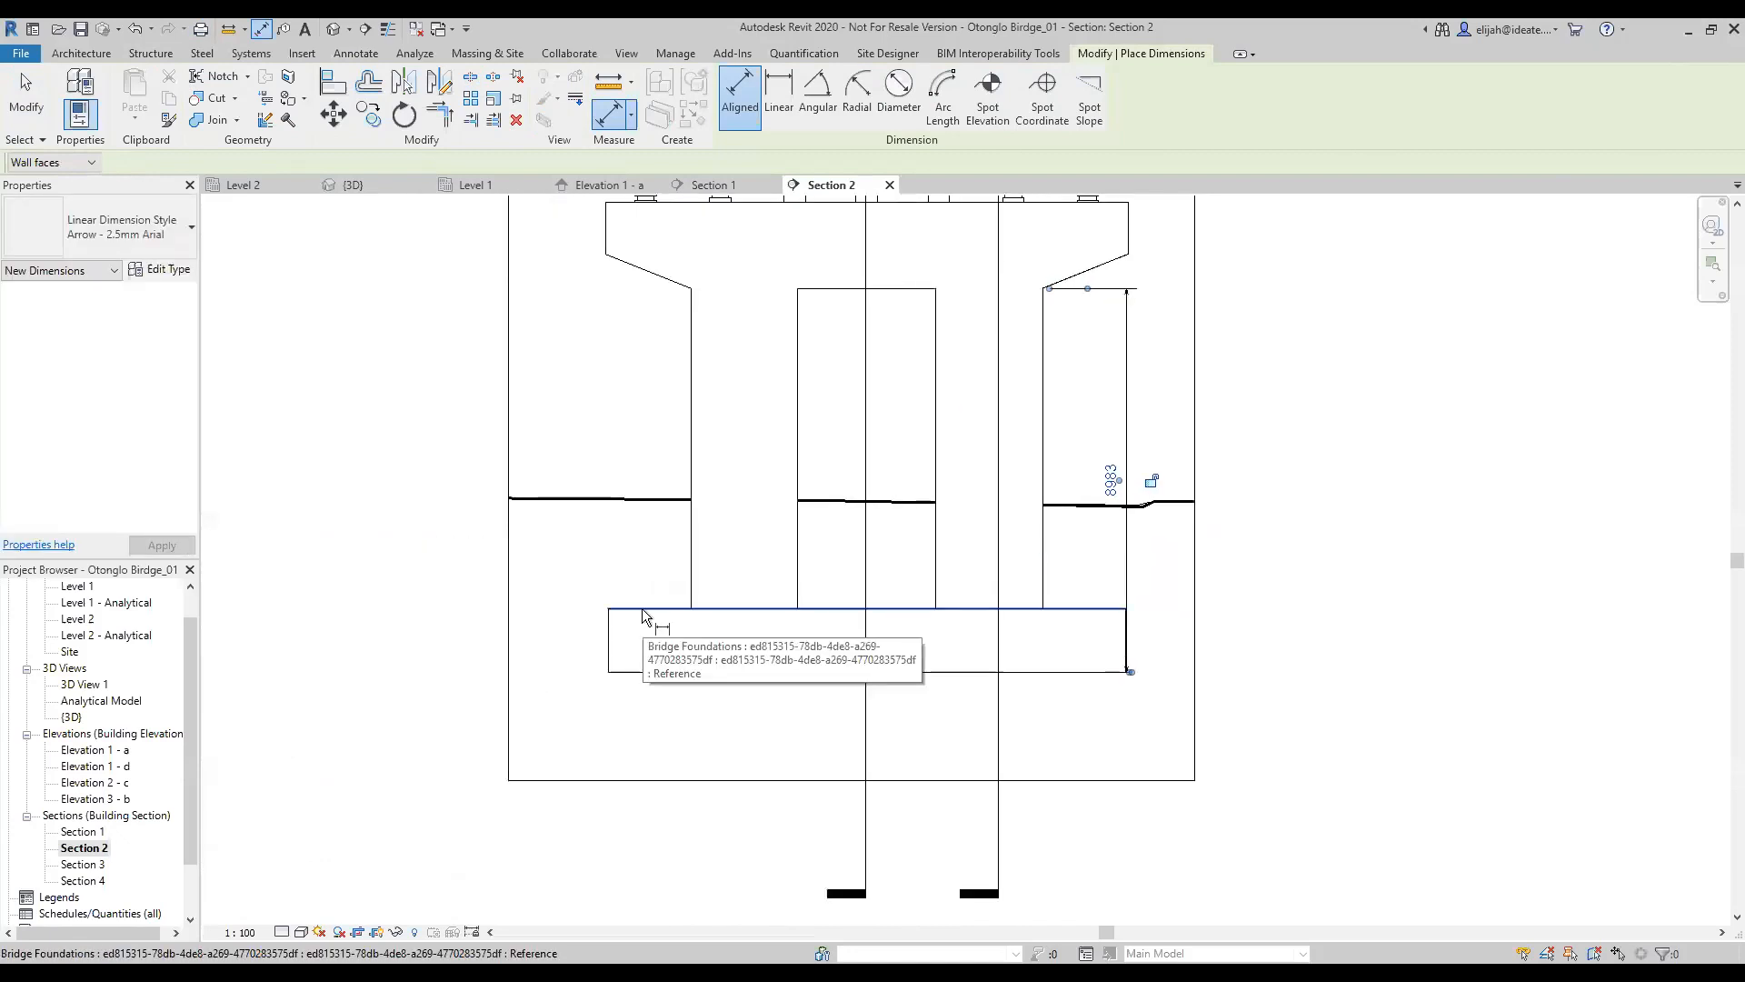
click(642, 608)
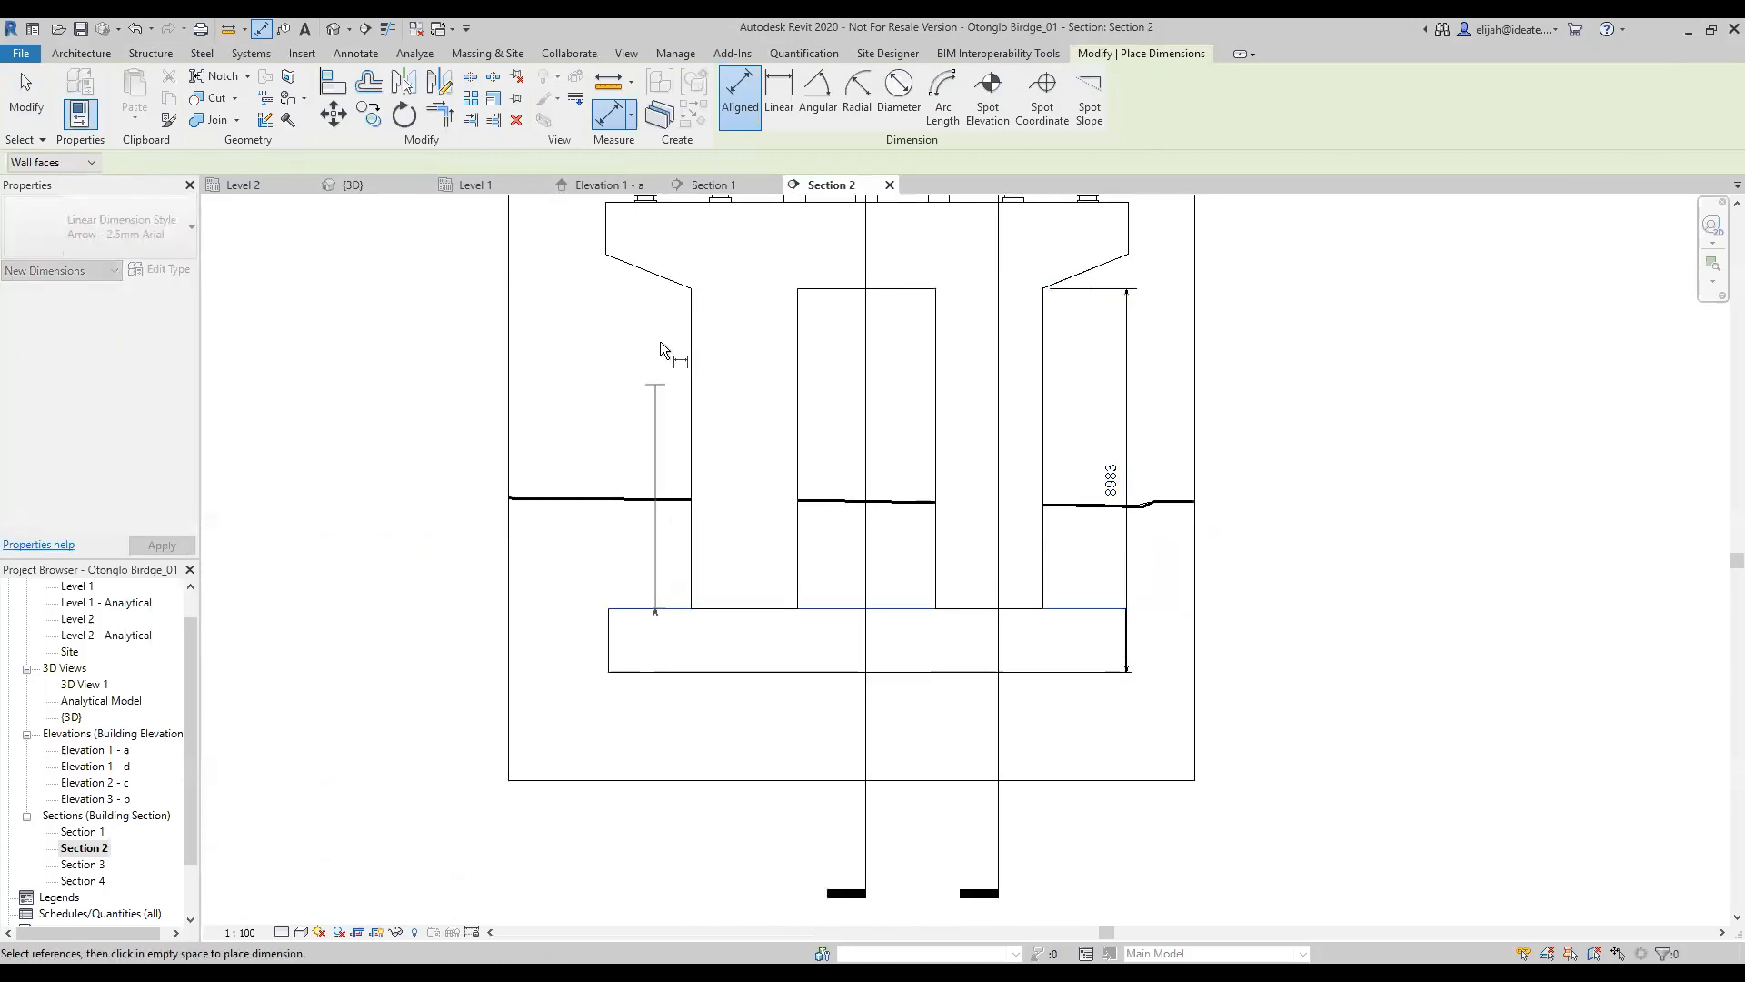
click(696, 287)
click(642, 319)
scroll(698, 404, down, 3)
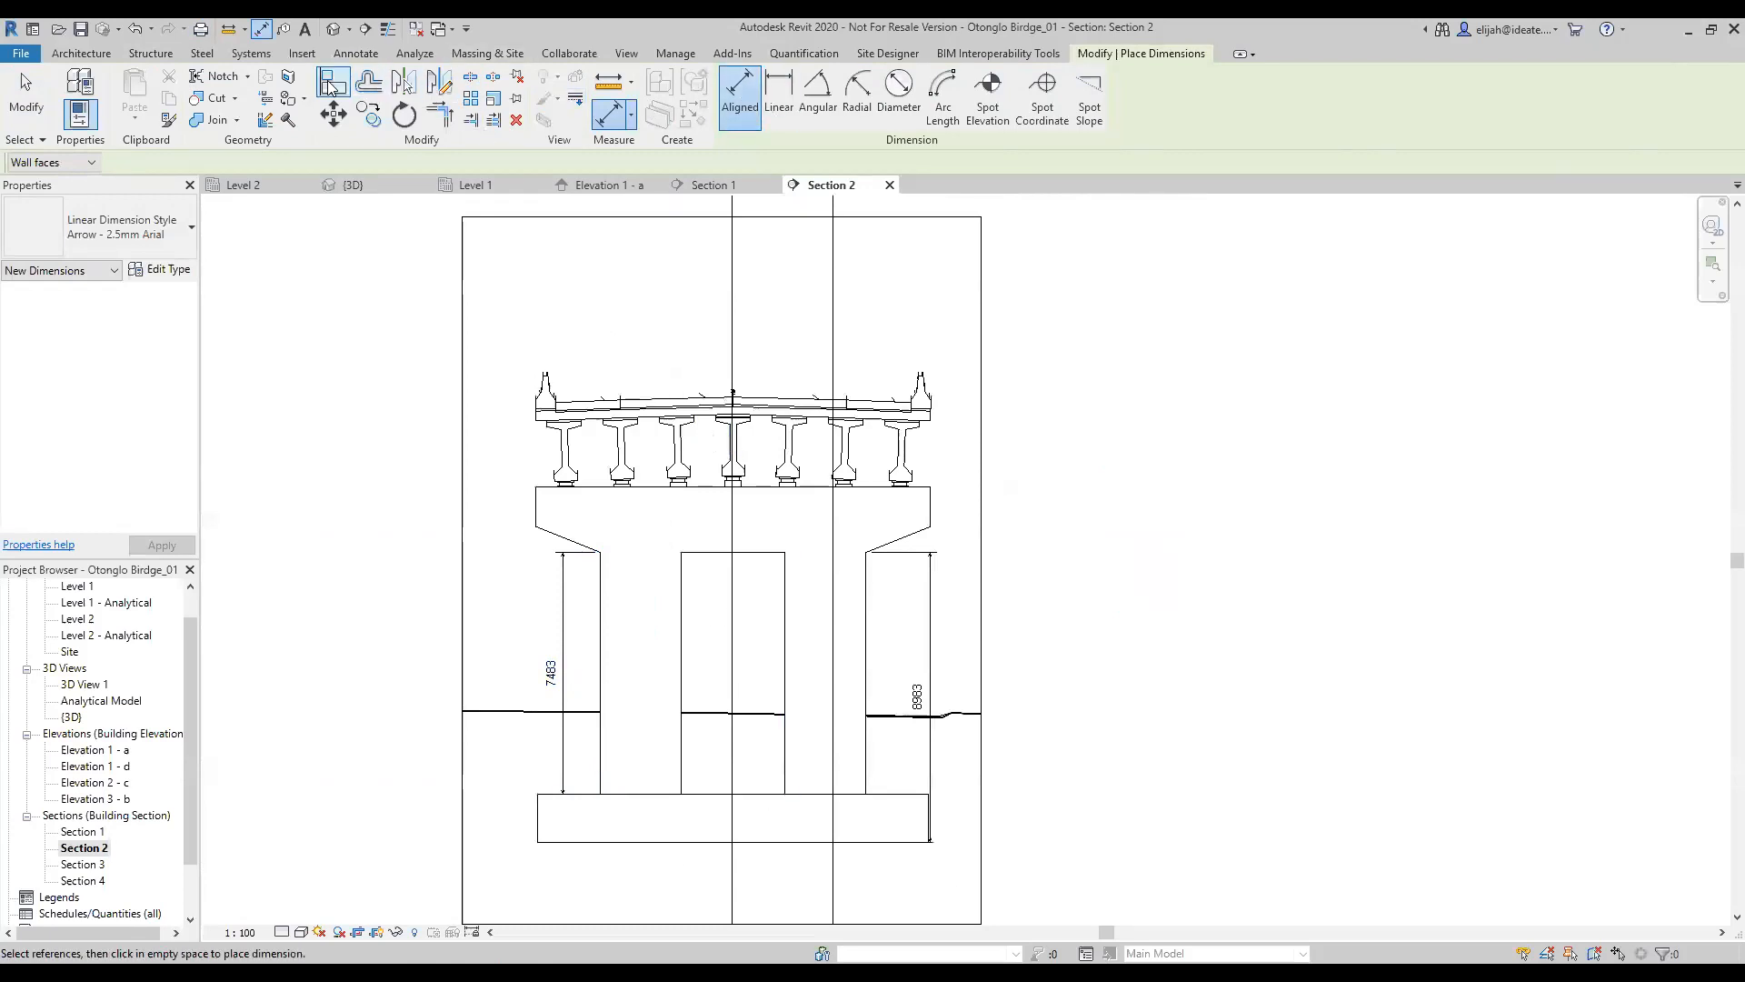
Step: Place a spot elevation on the top of the foundation, with its leader rising inside the left column
click(372, 58)
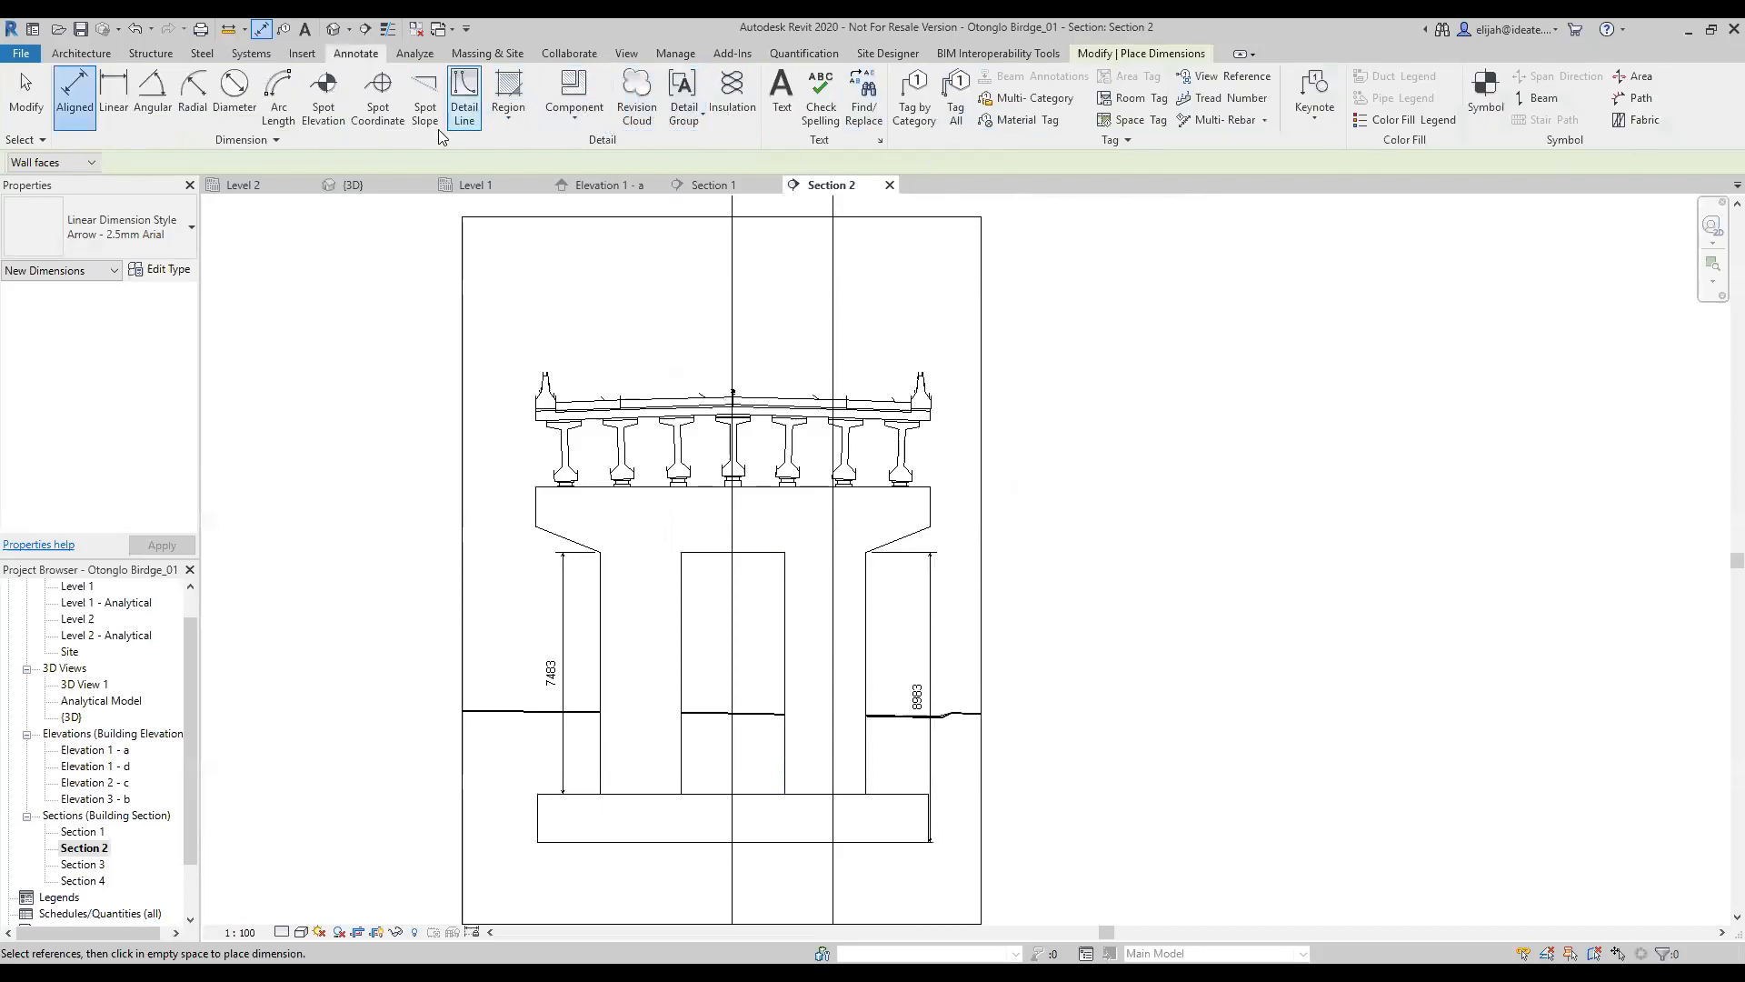
click(323, 95)
middle_drag(661, 820, 669, 728)
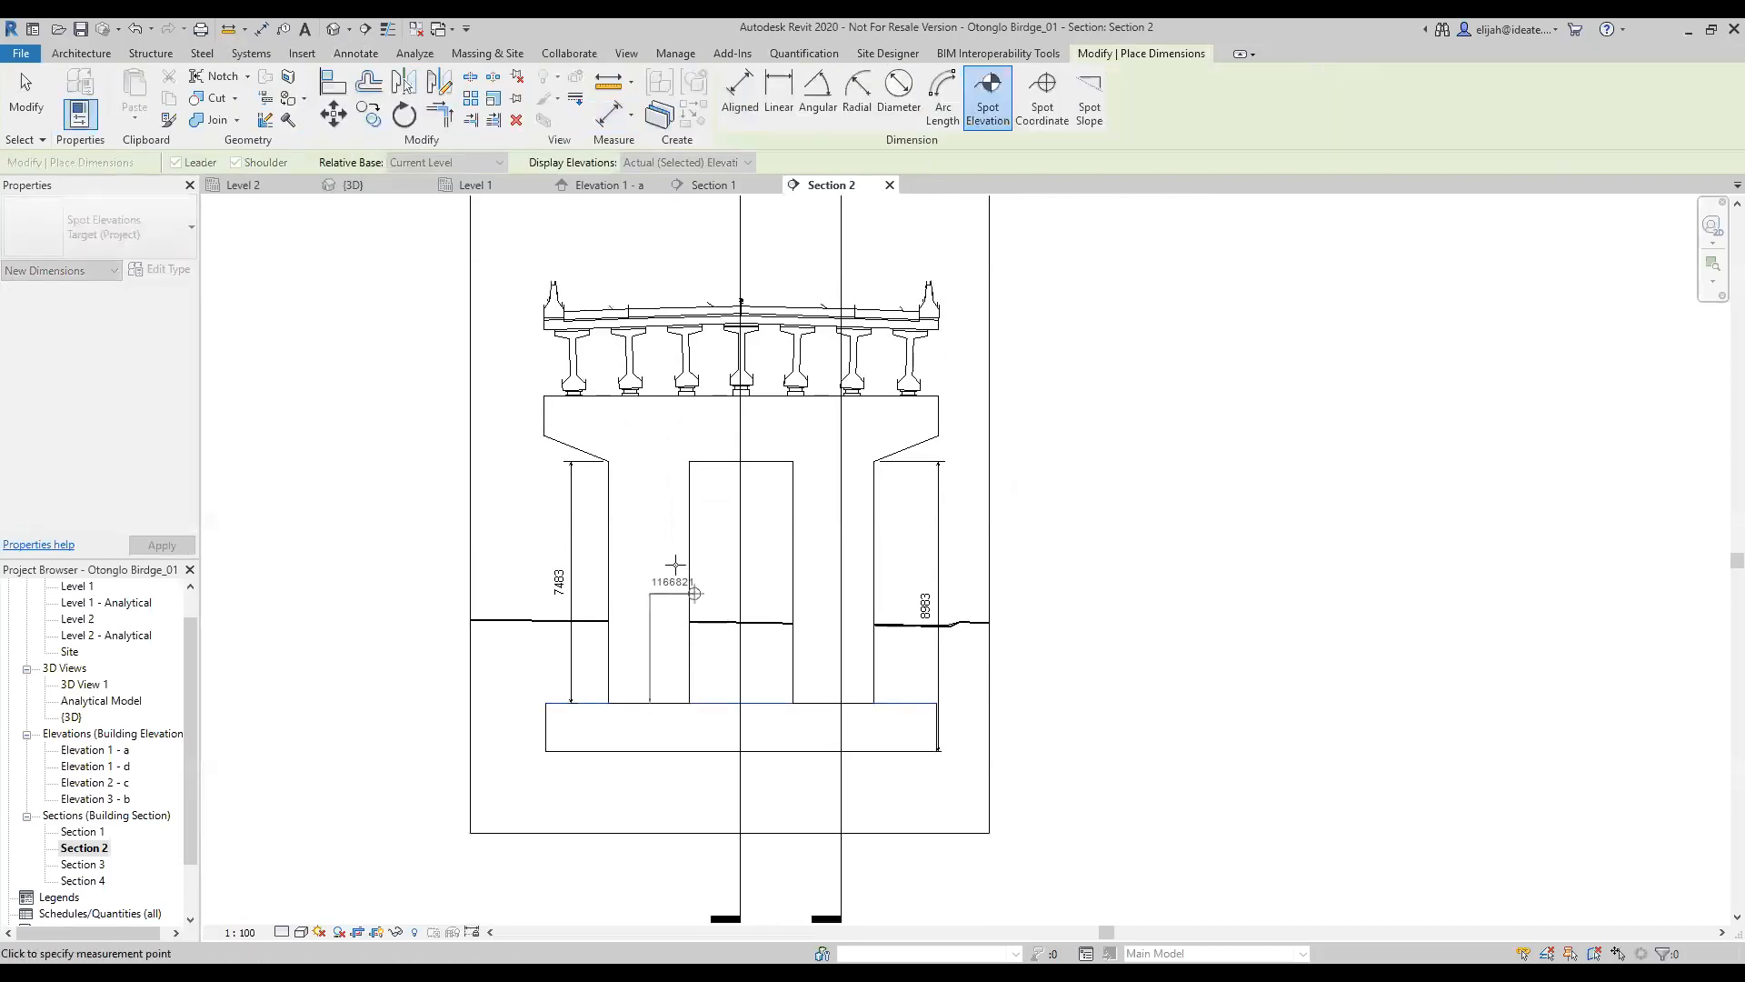
click(681, 593)
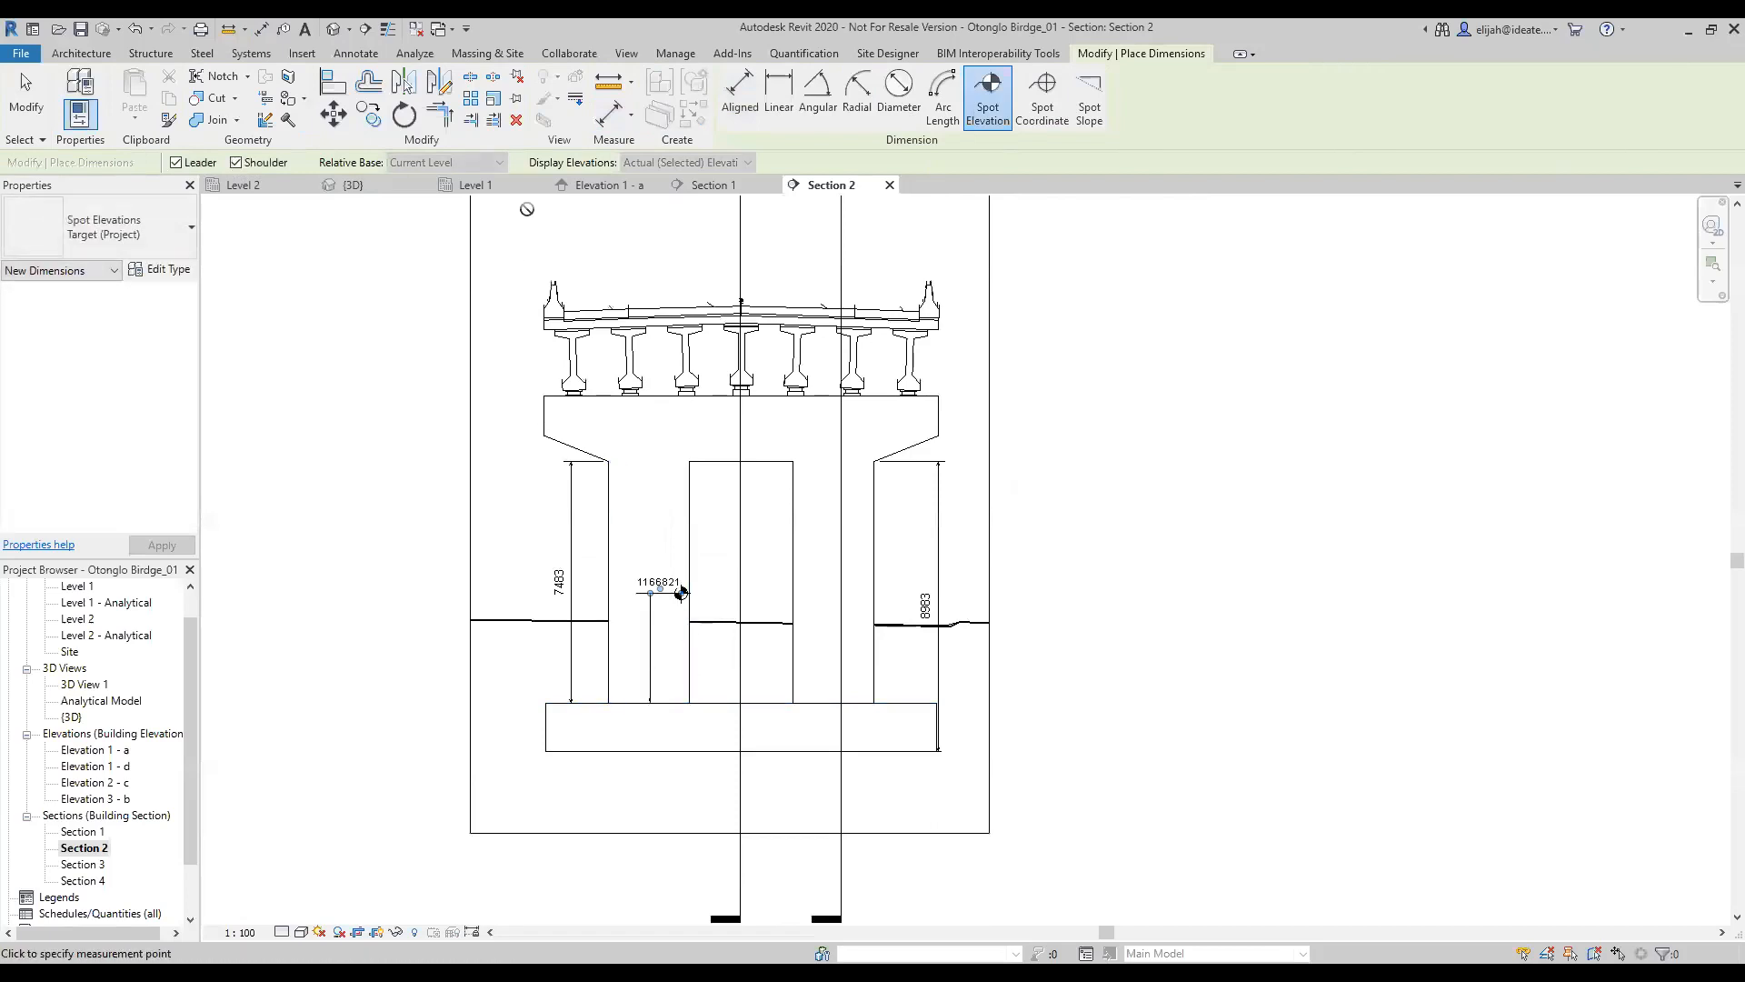
Step: Place a spot elevation on the top of the pier cap, with its leader and shoulder extending above the bridge deck
middle_drag(688, 350, 685, 463)
scroll(684, 463, down, 1)
scroll(676, 448, up, 4)
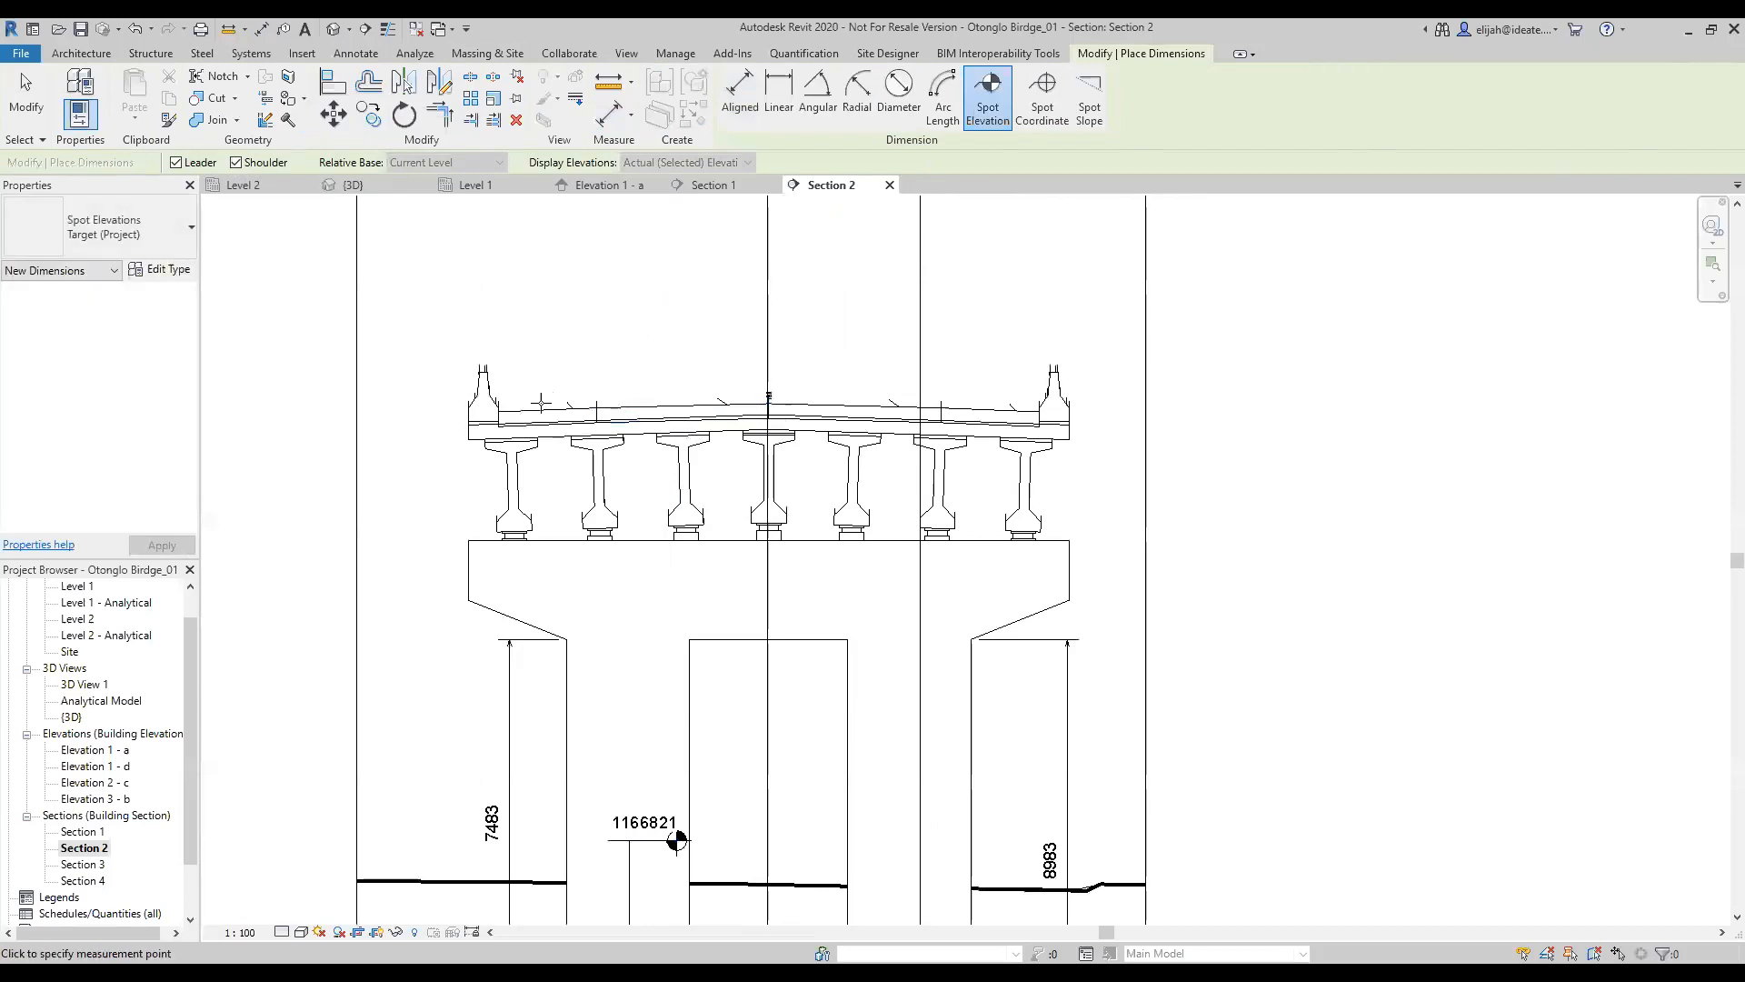
click(633, 539)
click(671, 354)
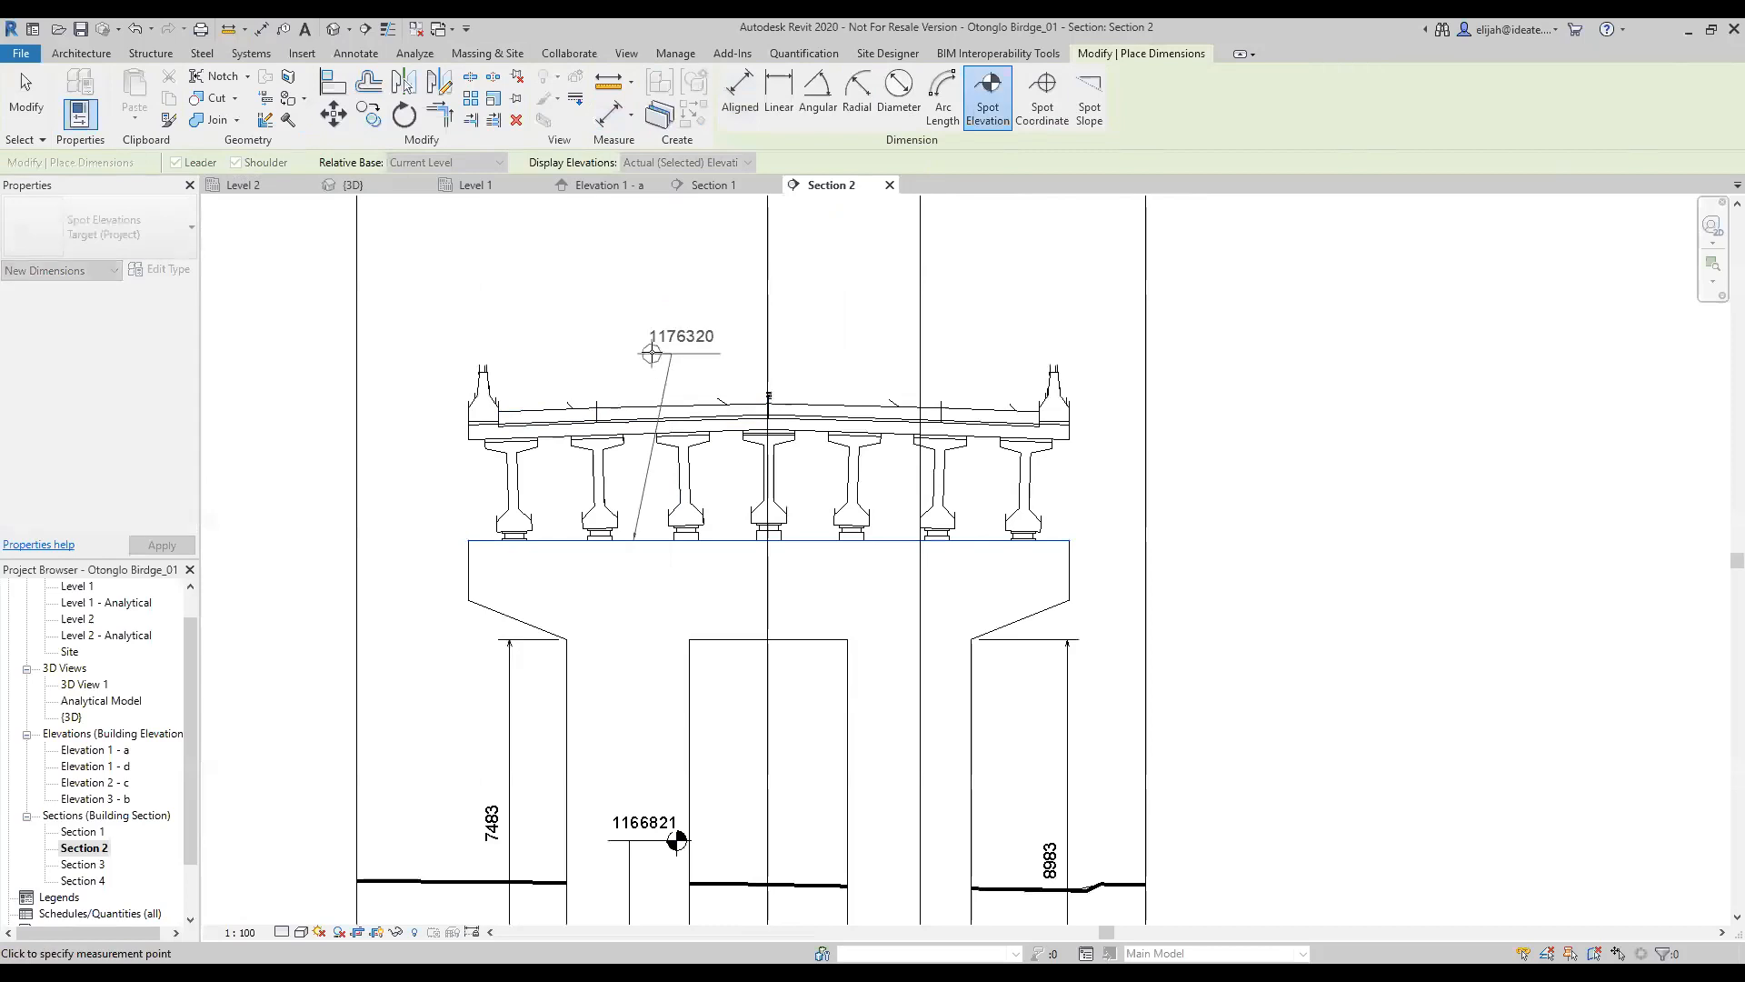
click(730, 354)
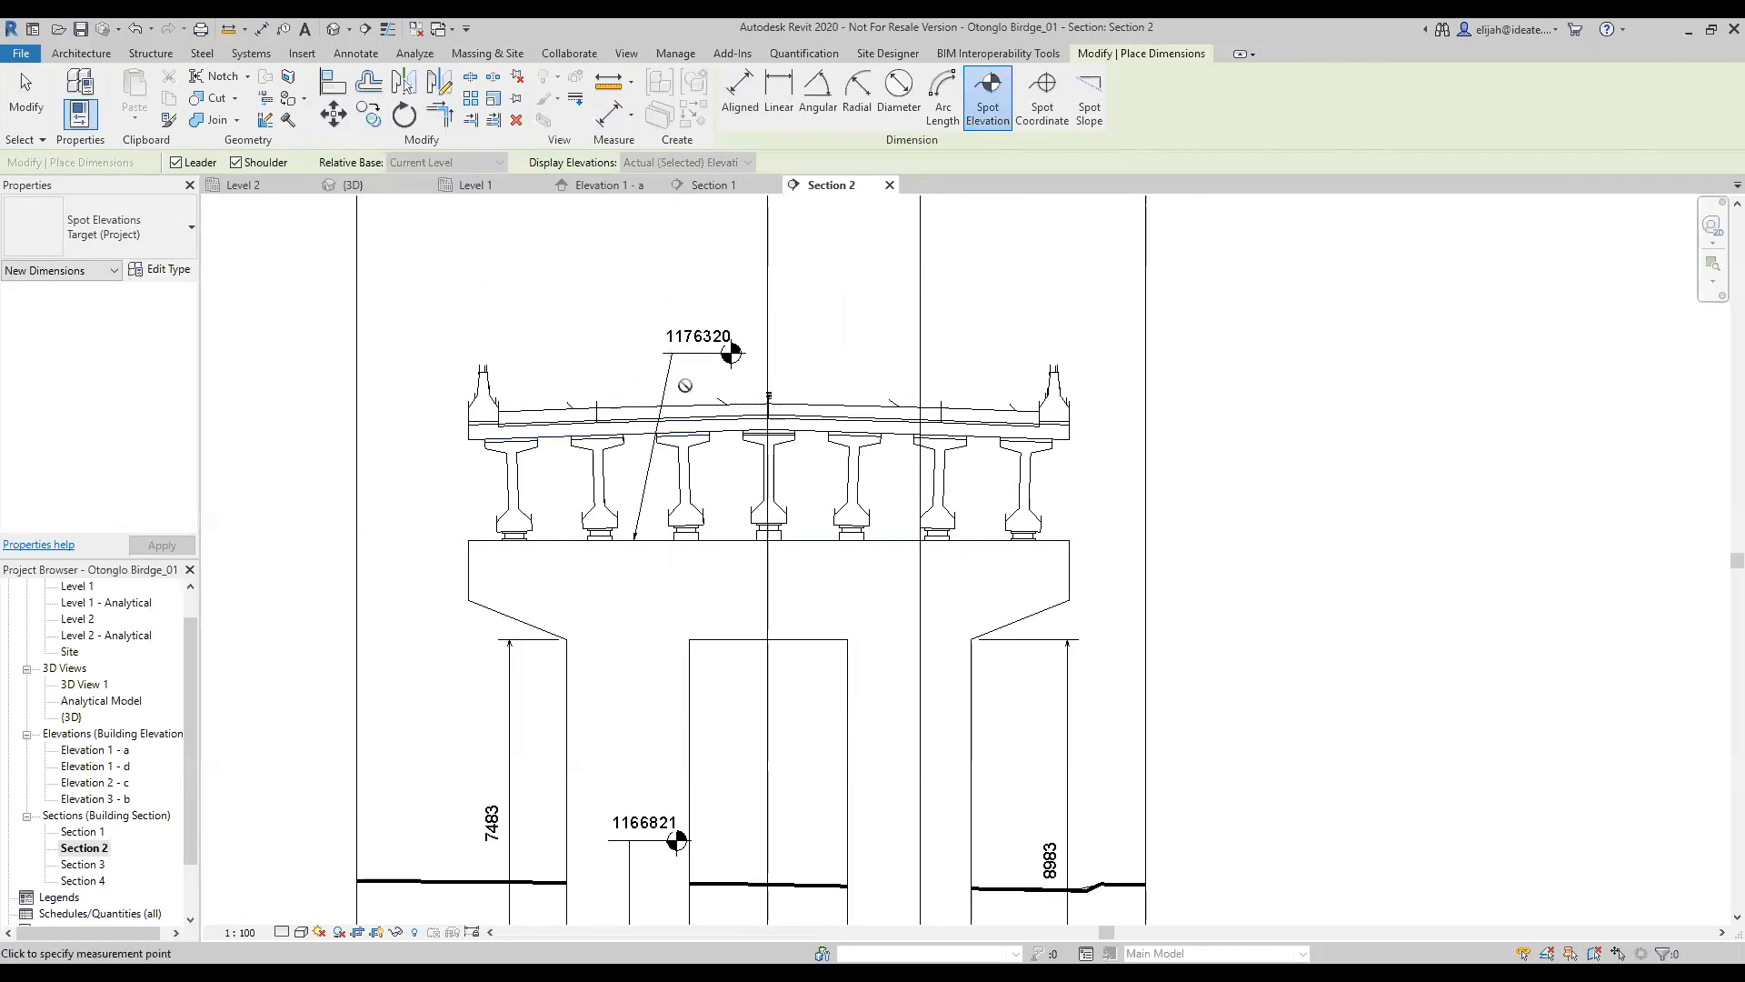
Step: Place a spot coordinate on the foundation's upper left corner, with its leader ending outside the section's crop boundary
click(357, 54)
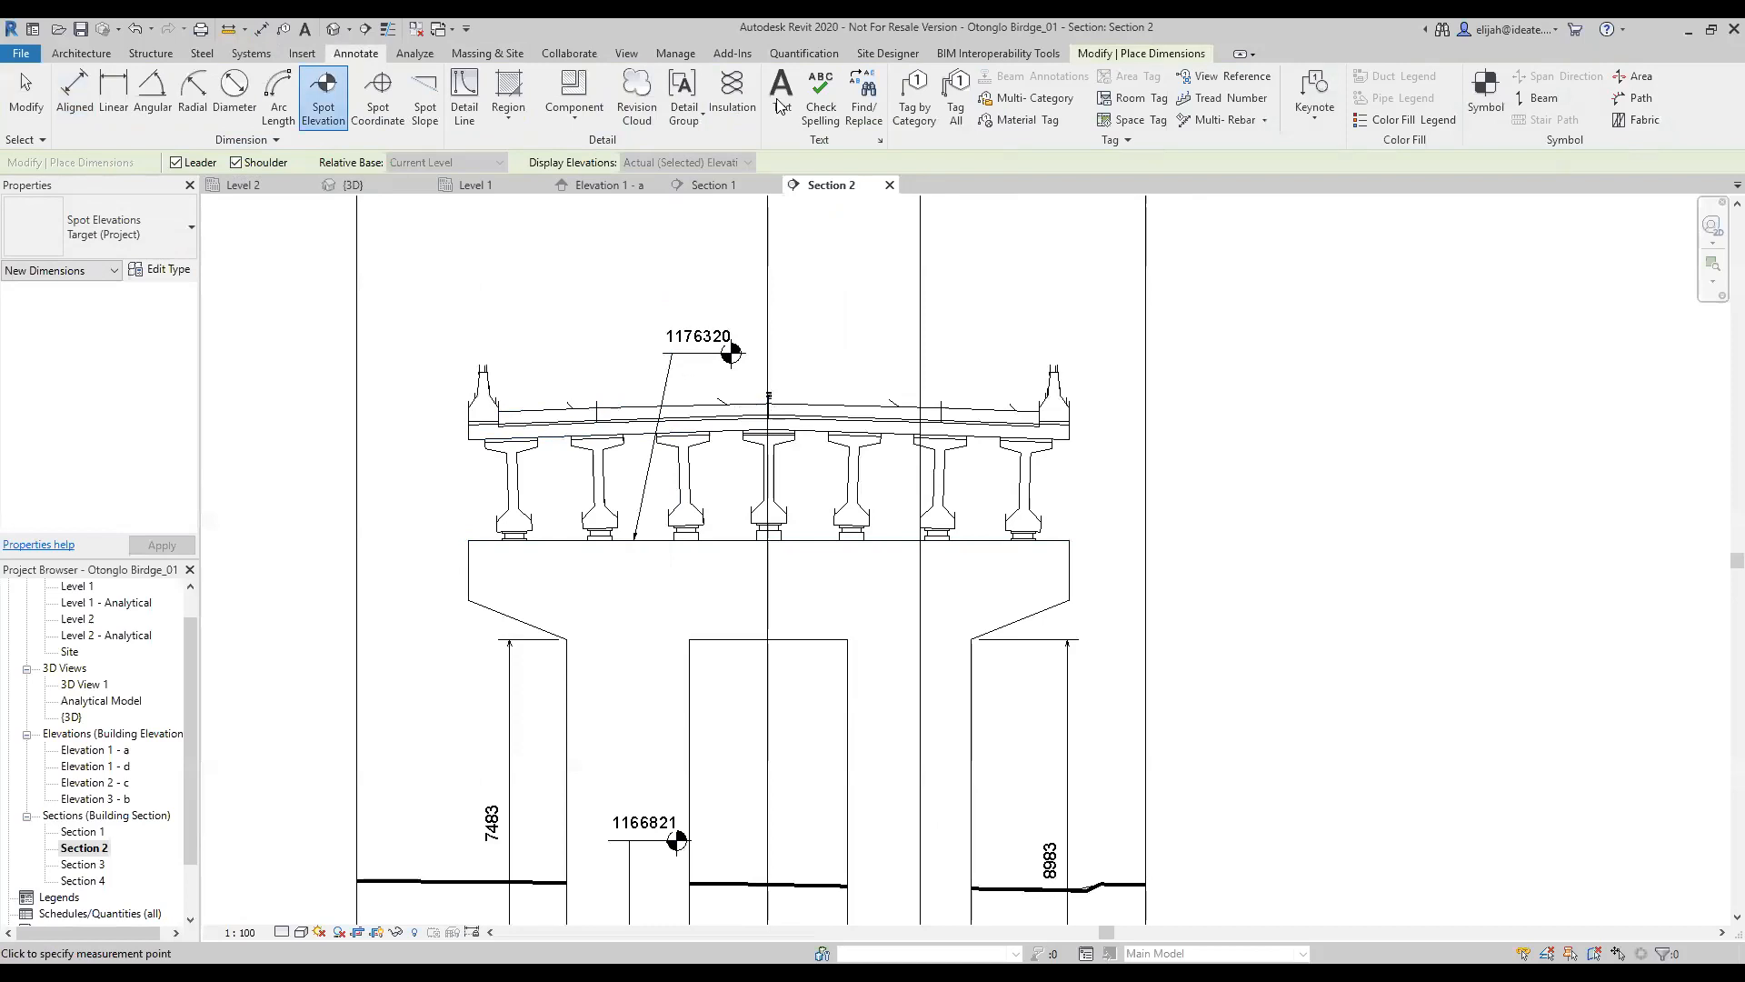
click(378, 95)
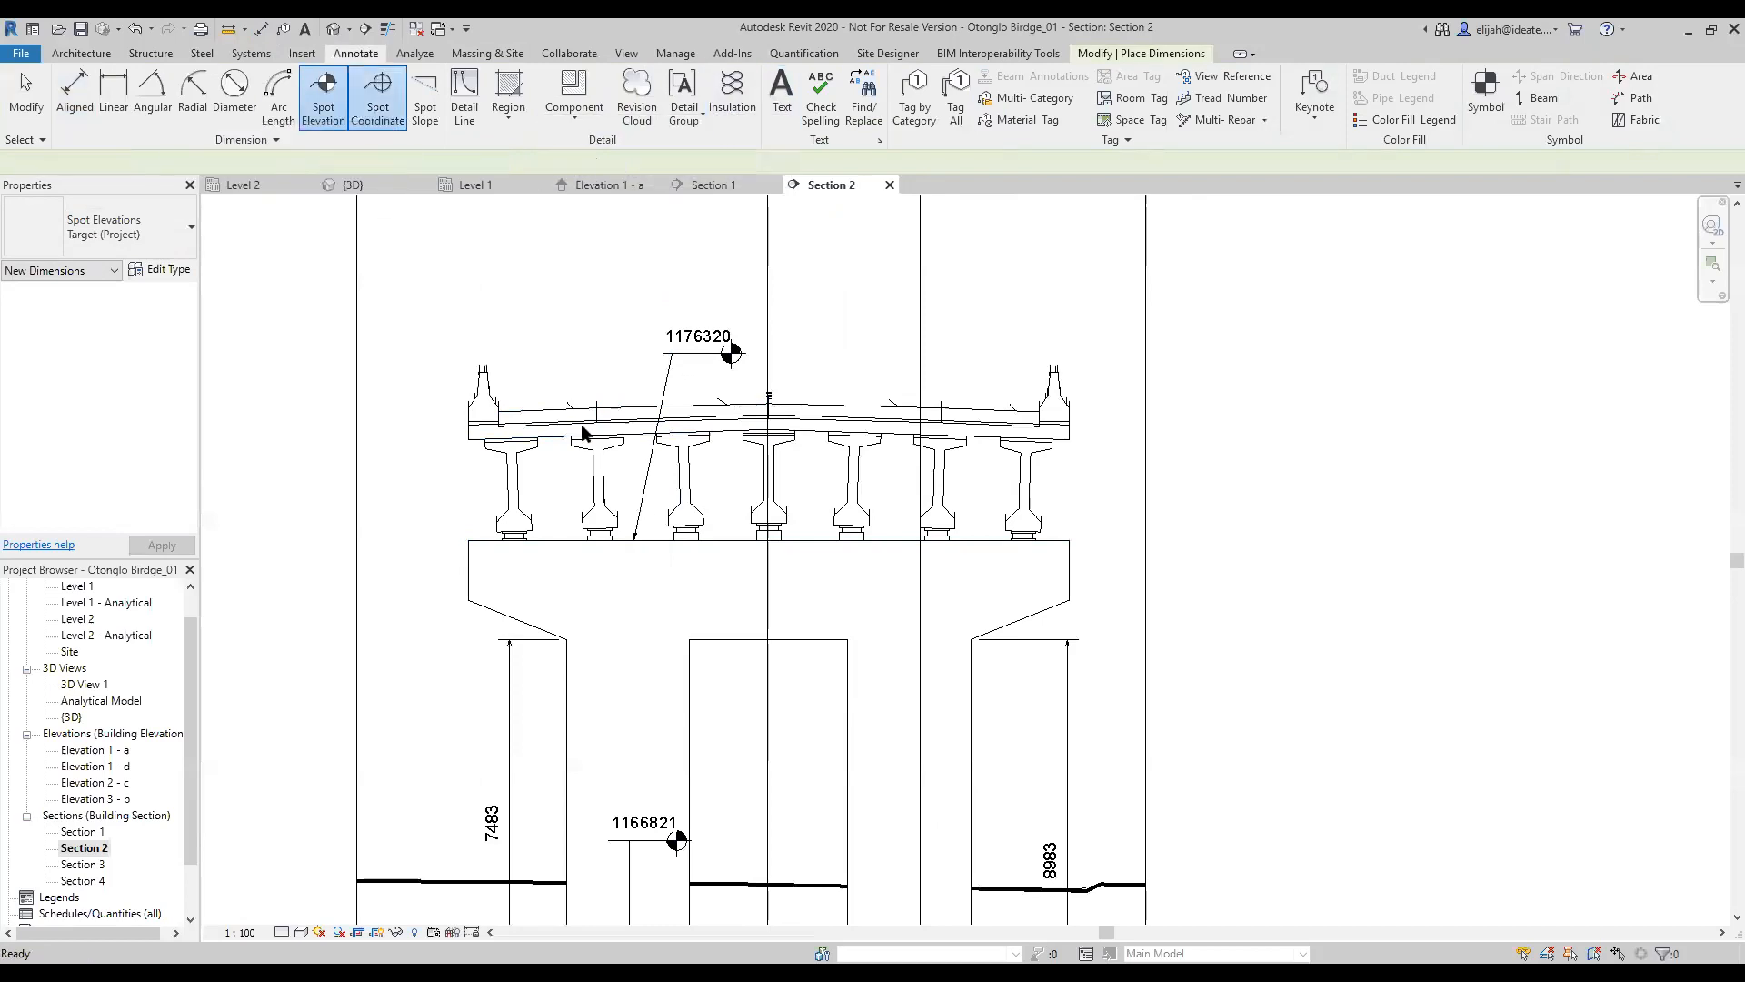
middle_drag(668, 707, 753, 434)
scroll(753, 491, down, 1)
click(604, 673)
click(427, 436)
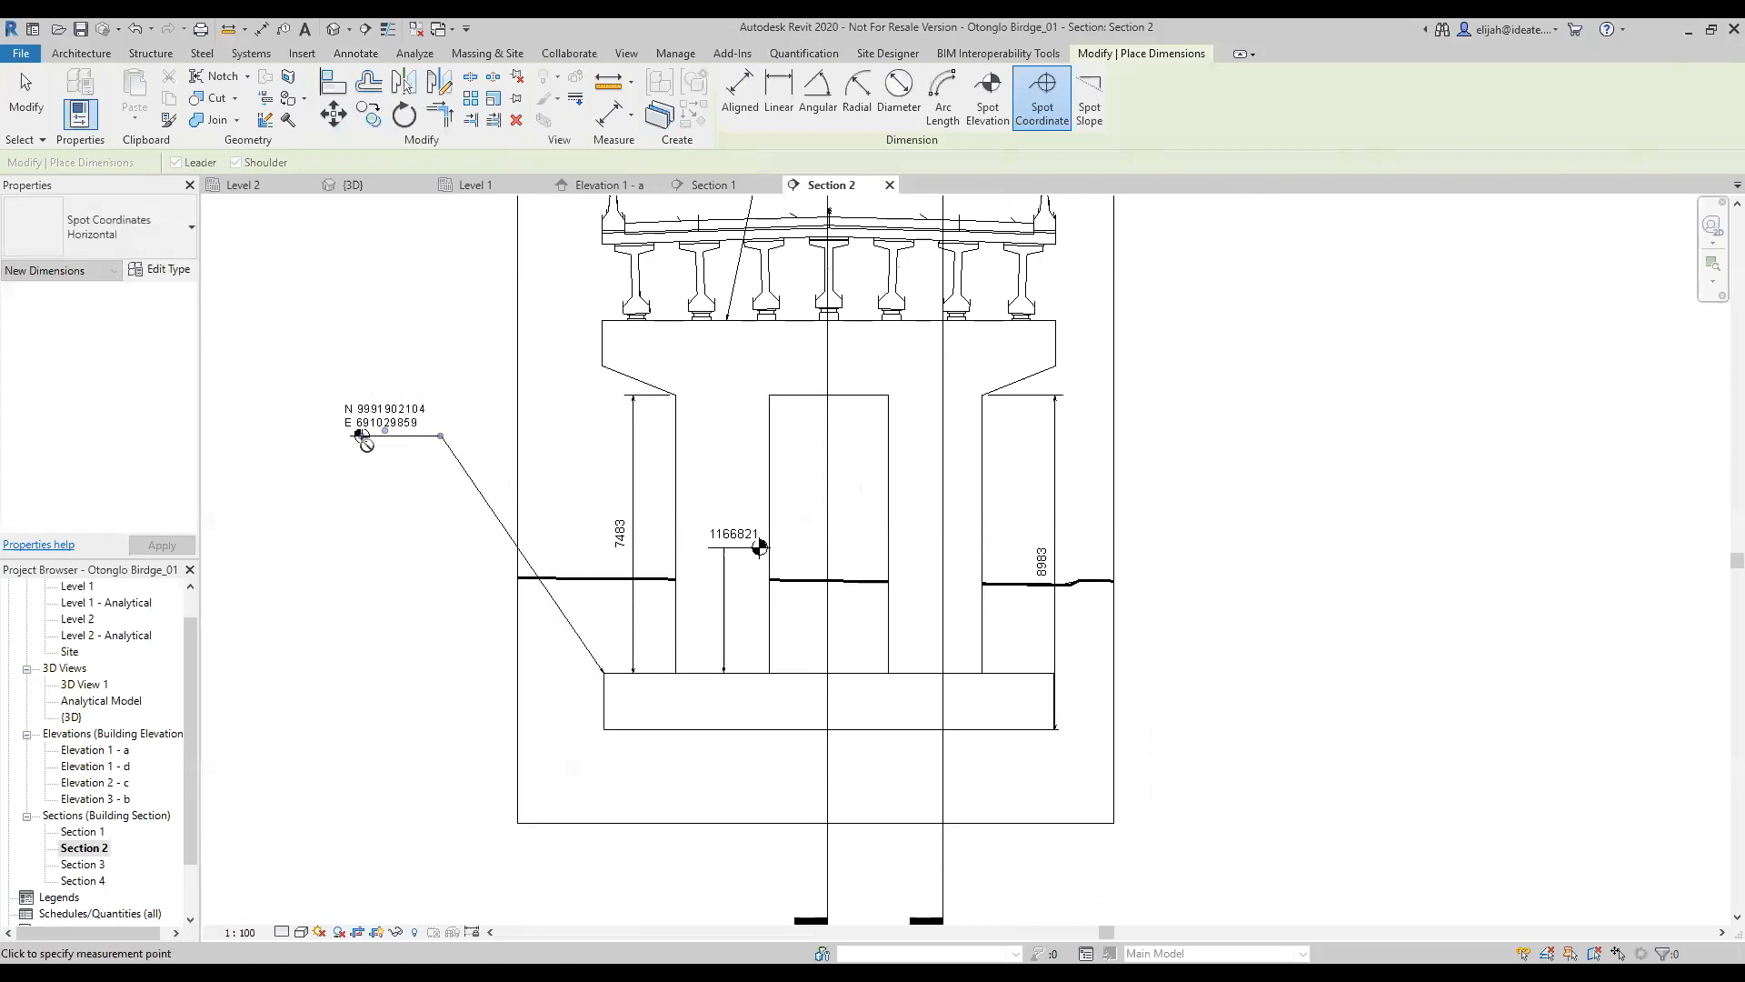
click(362, 436)
Step: Place a spot coordinate on the foundation's upper right corner, with its leader ending outside the crop boundary, and end the command
click(1053, 673)
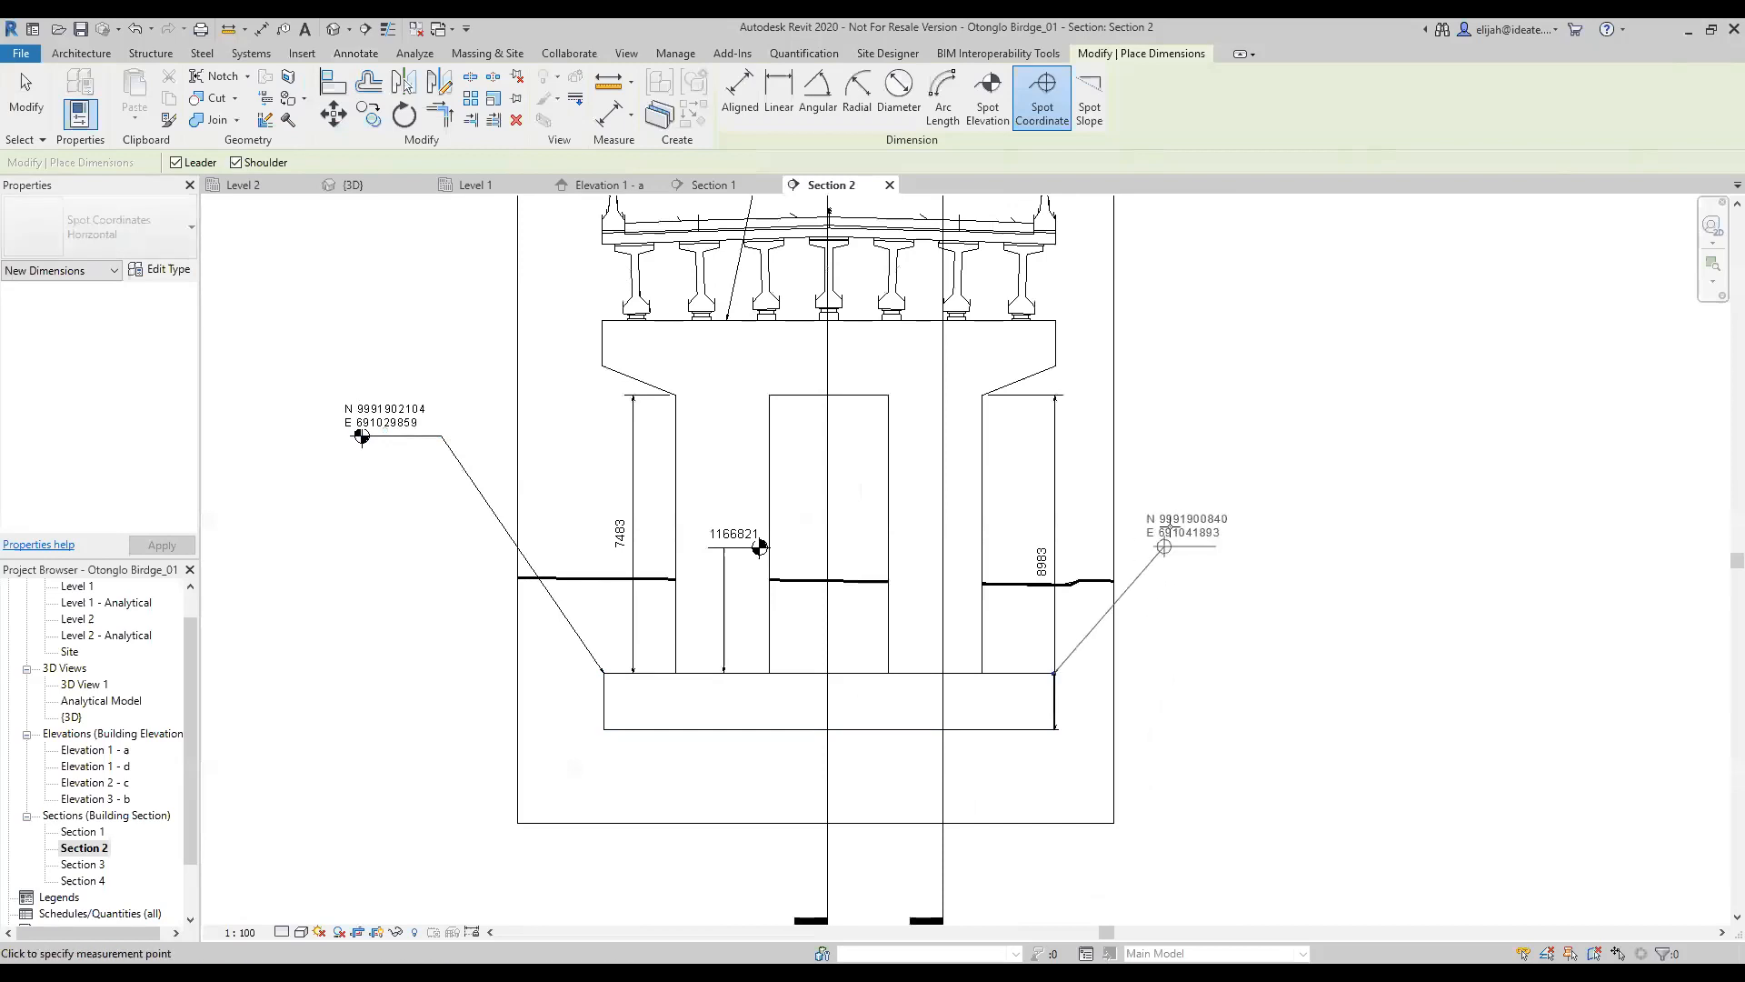
middle_drag(1212, 481, 1123, 626)
click(1123, 570)
click(1227, 569)
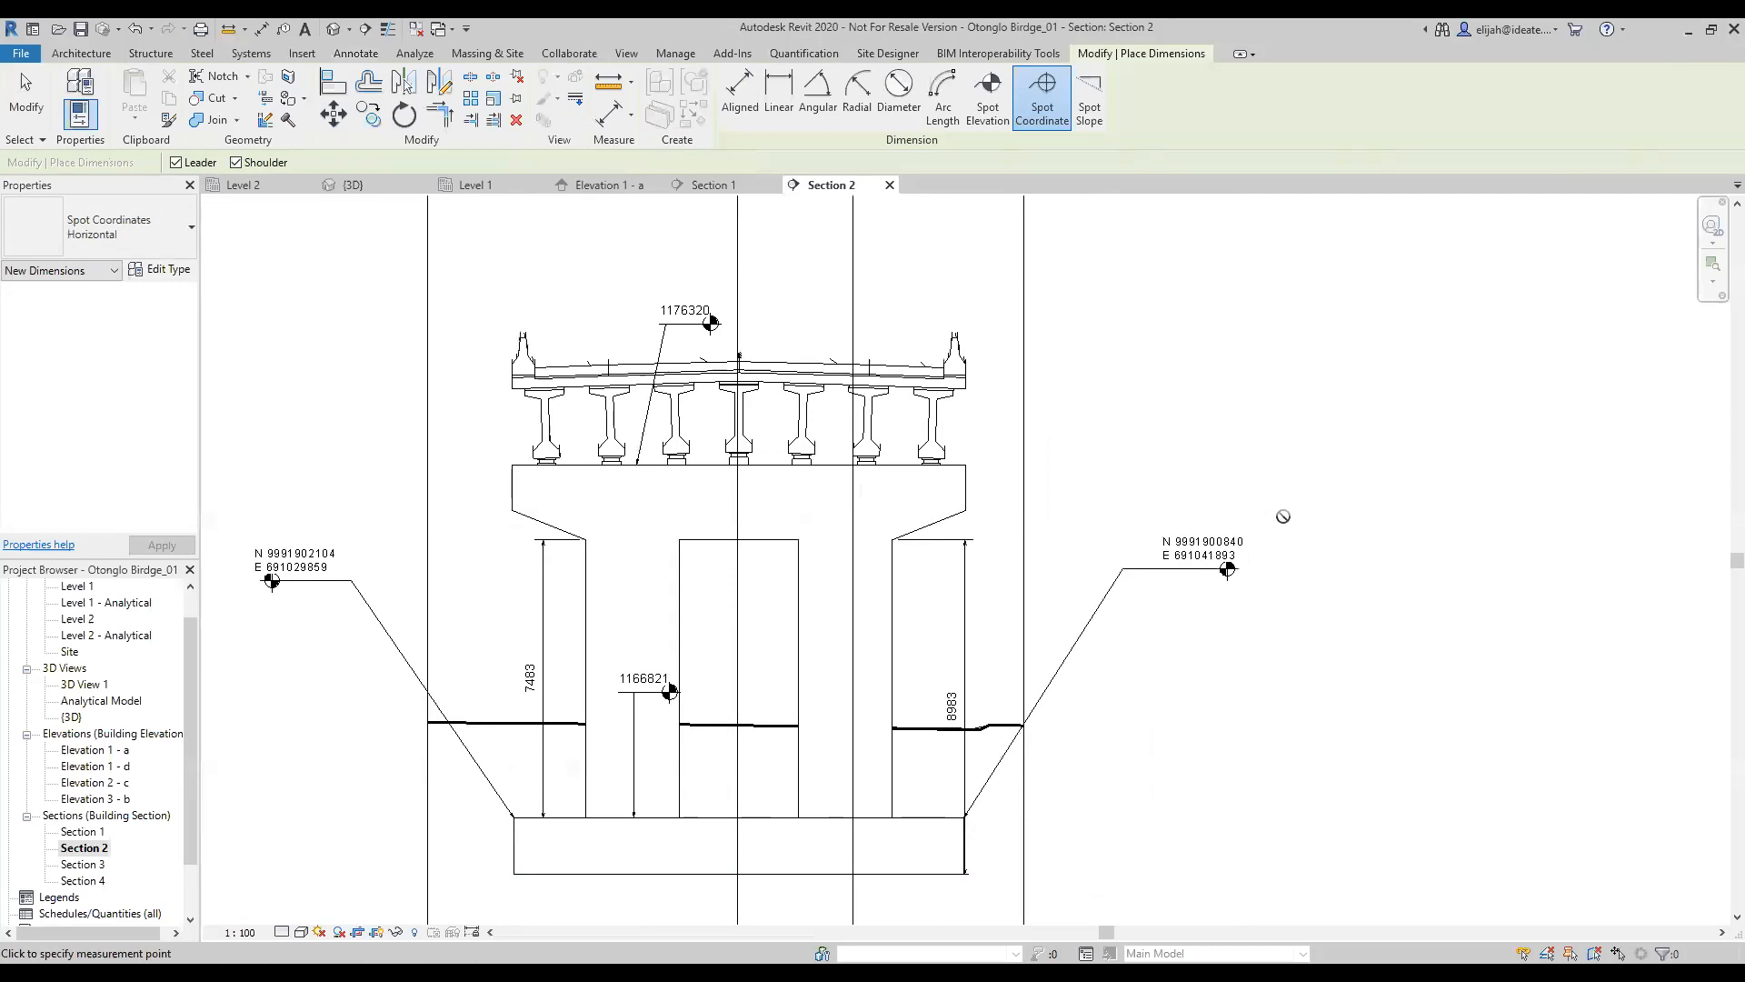
key(Escape)
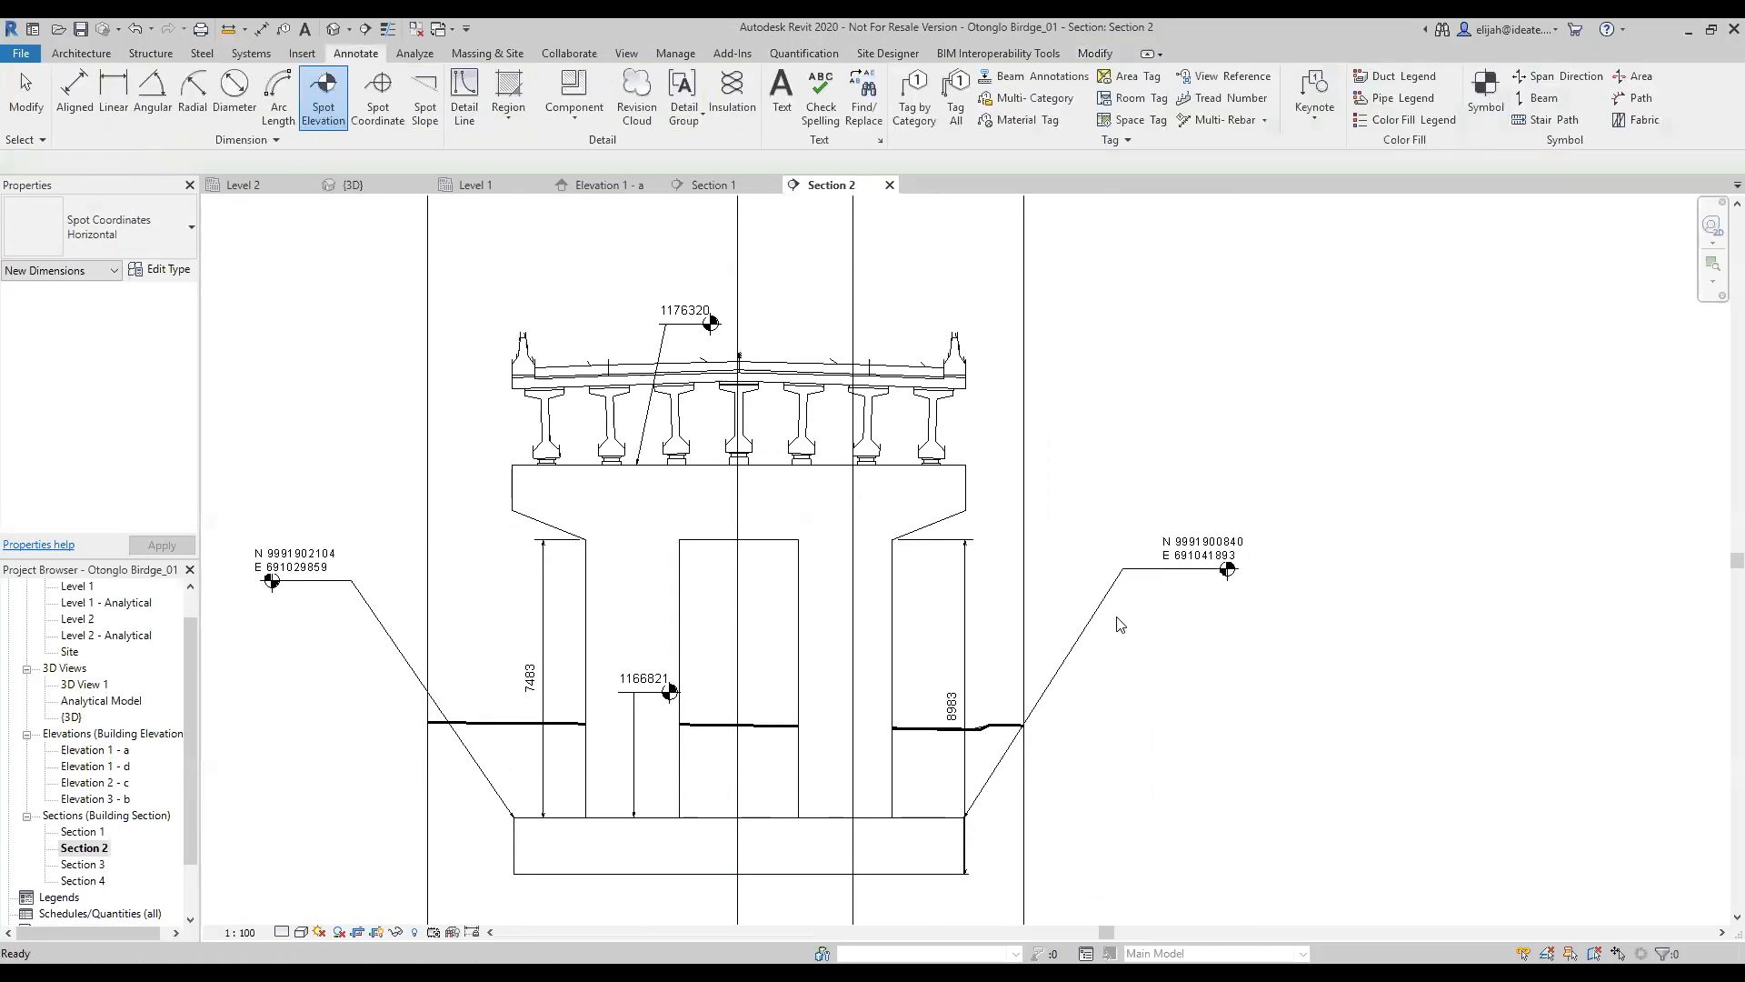
scroll(1128, 617, down, 3)
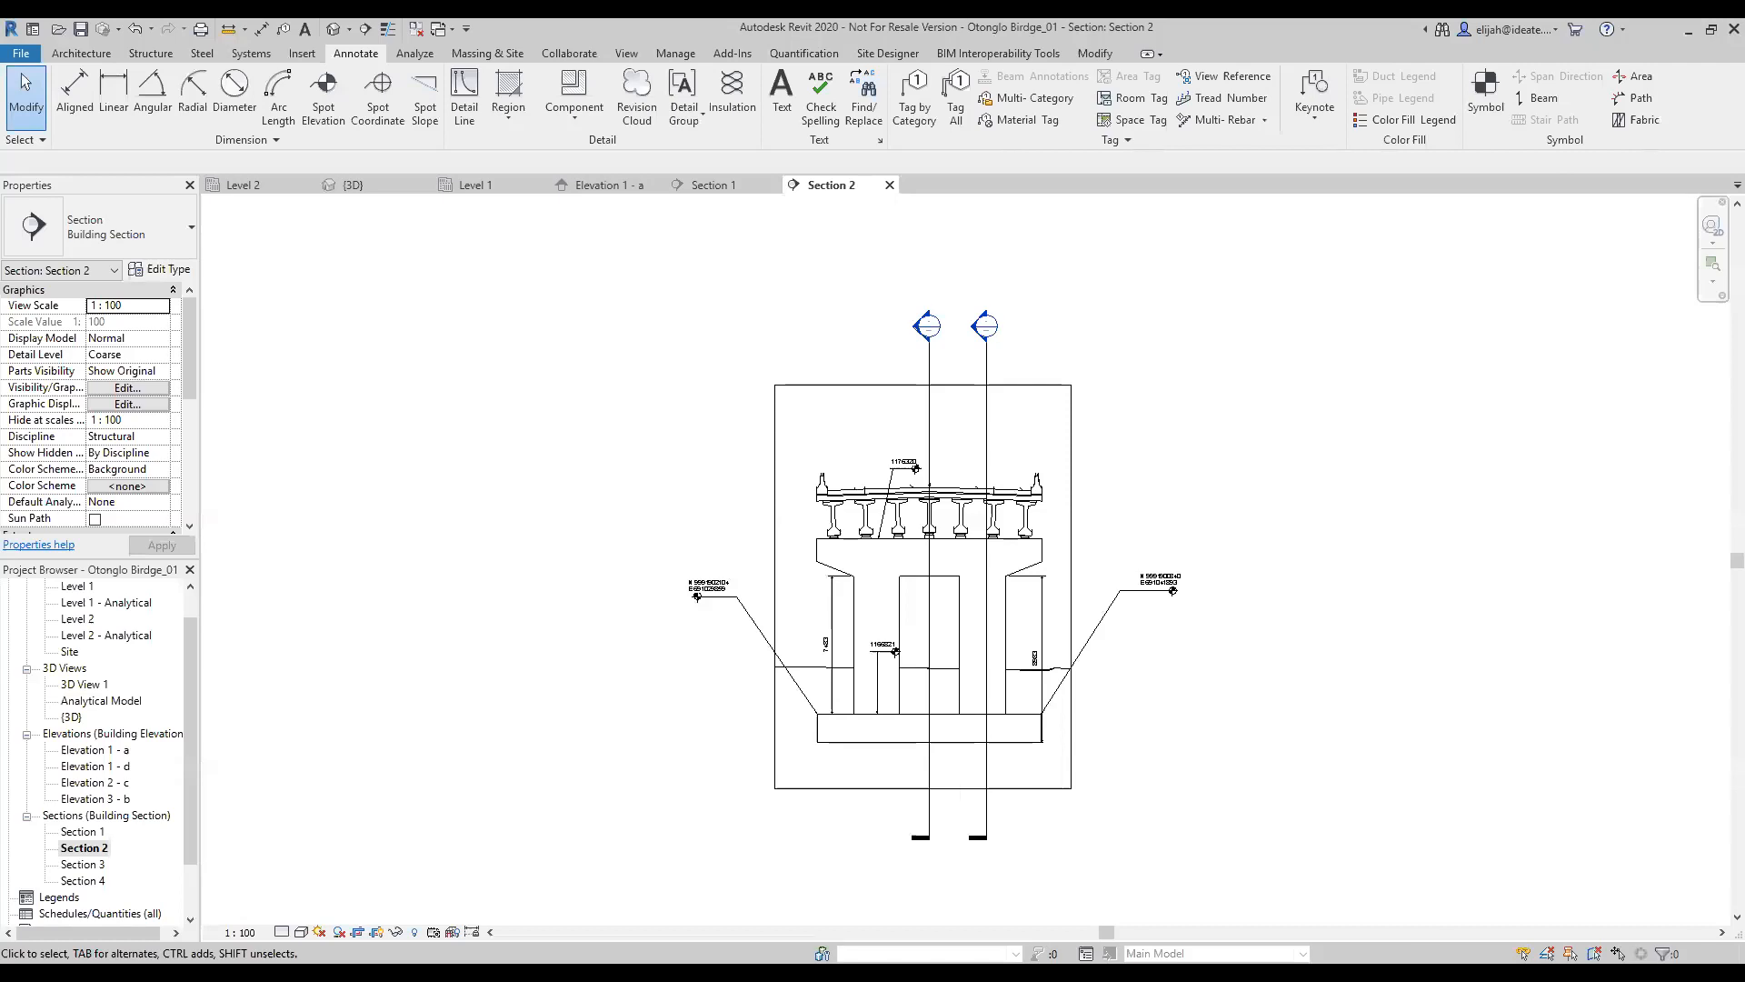
Step: Switch to the Webinar presentation in PowerPoint and start the slide show from the first slide
key(alt+Tab)
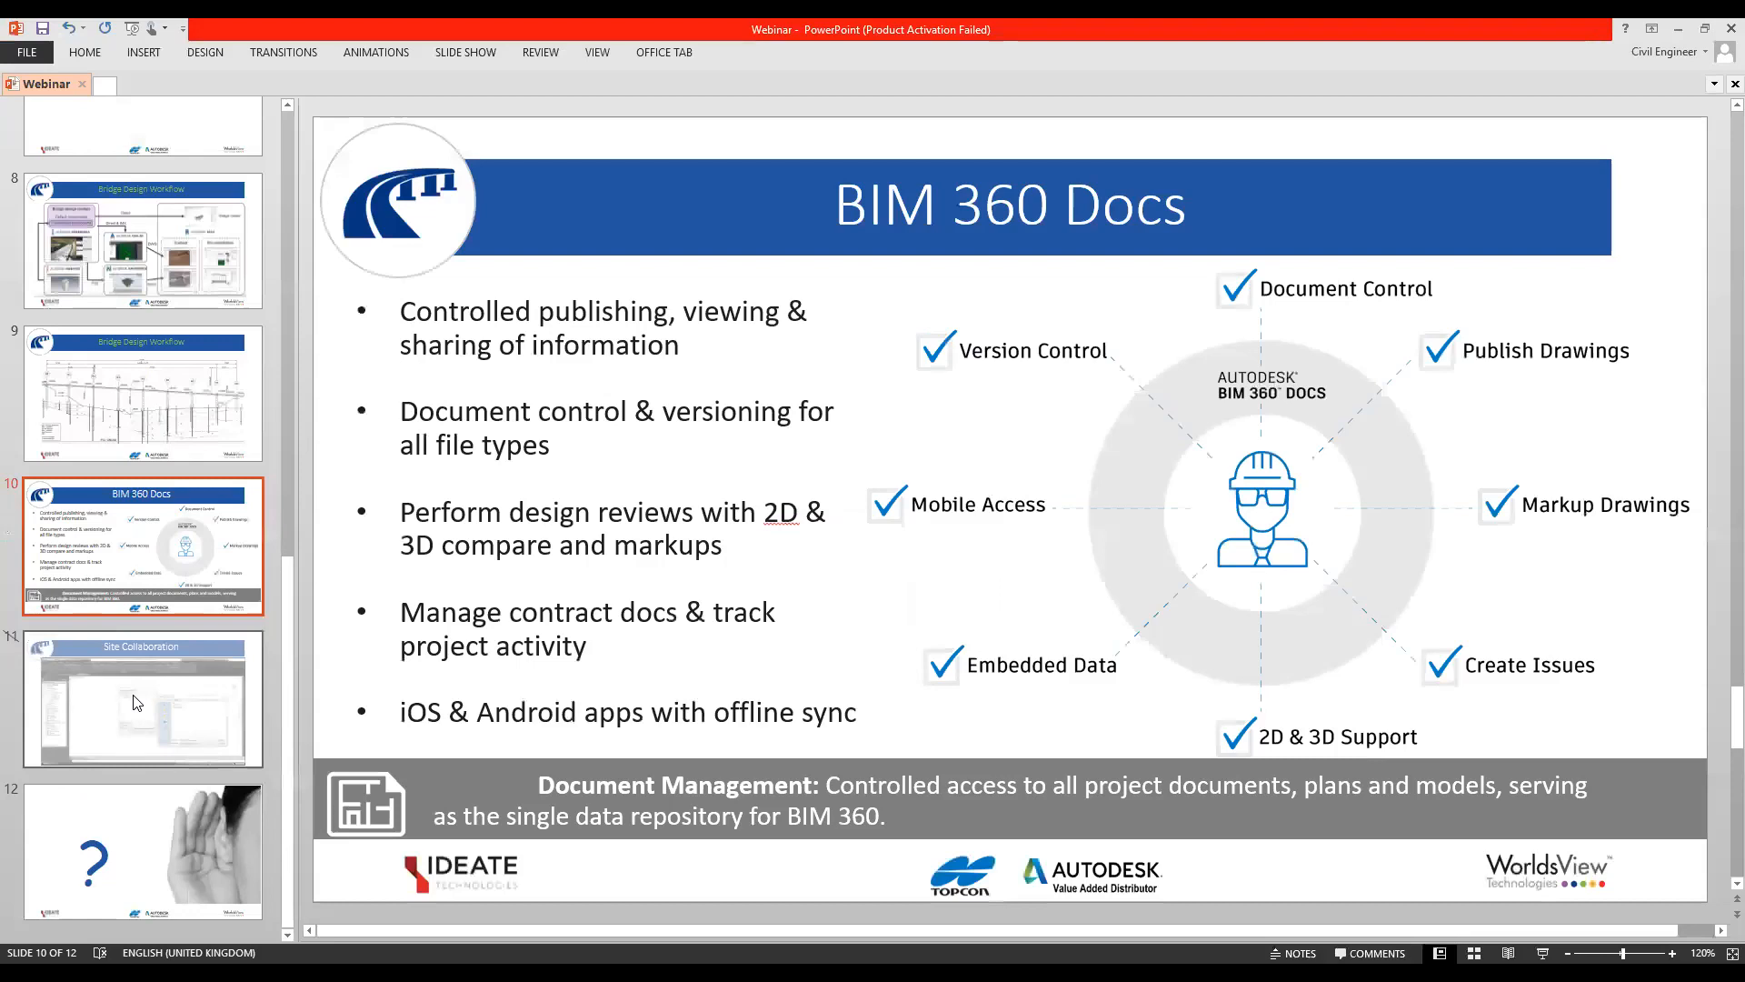
scroll(417, 730, down, 2)
click(132, 28)
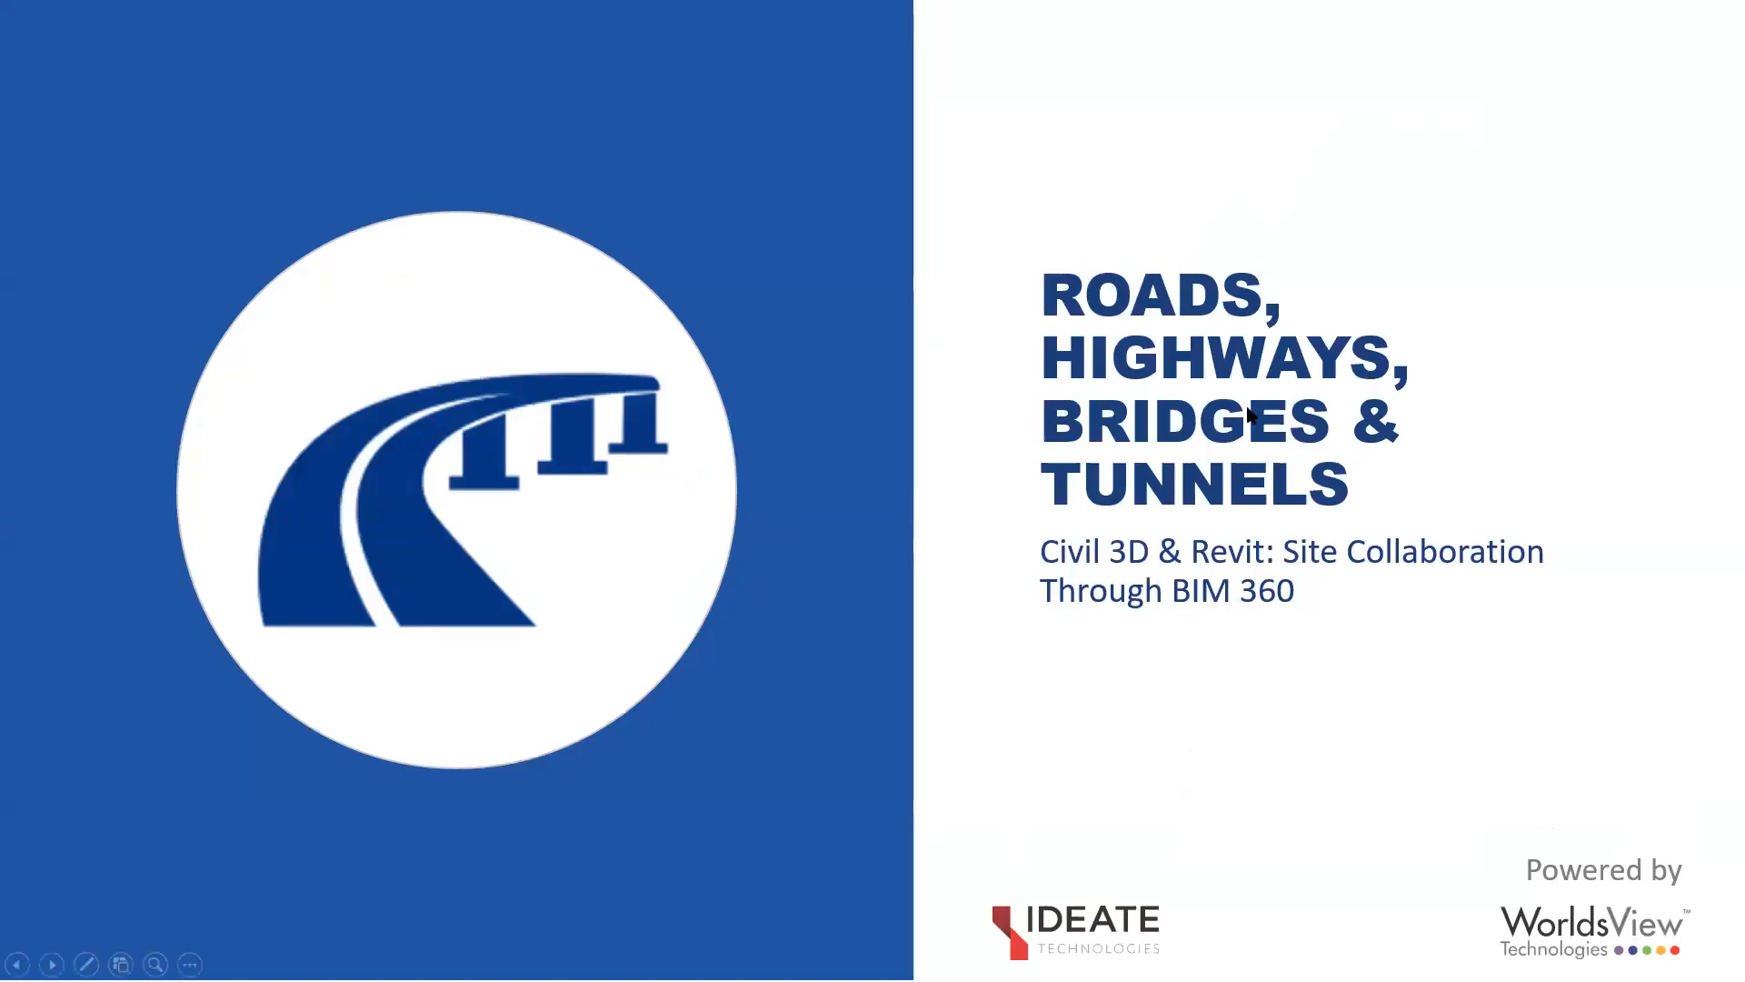